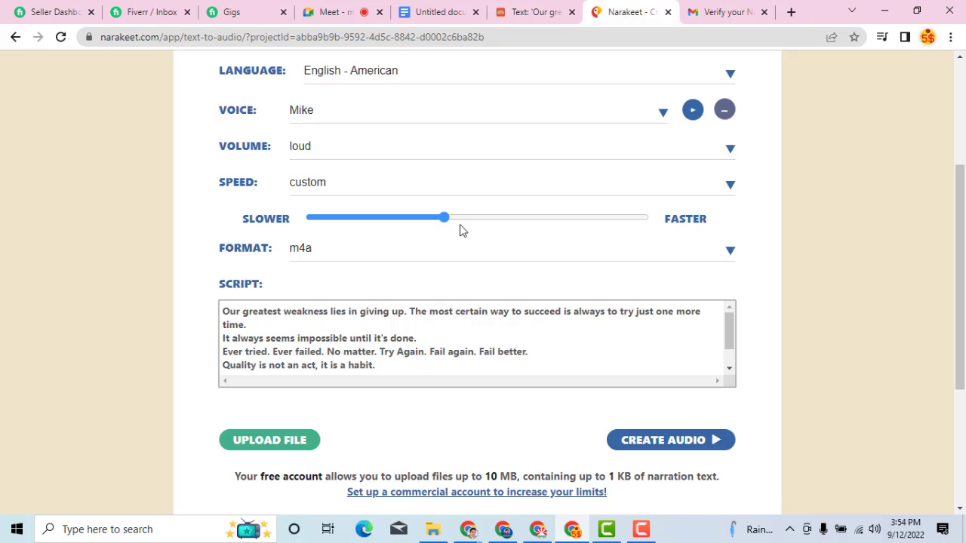
# Generate the narration audio from the script with the current voice settings and download it as an m4a file
pyautogui.click(423, 223)
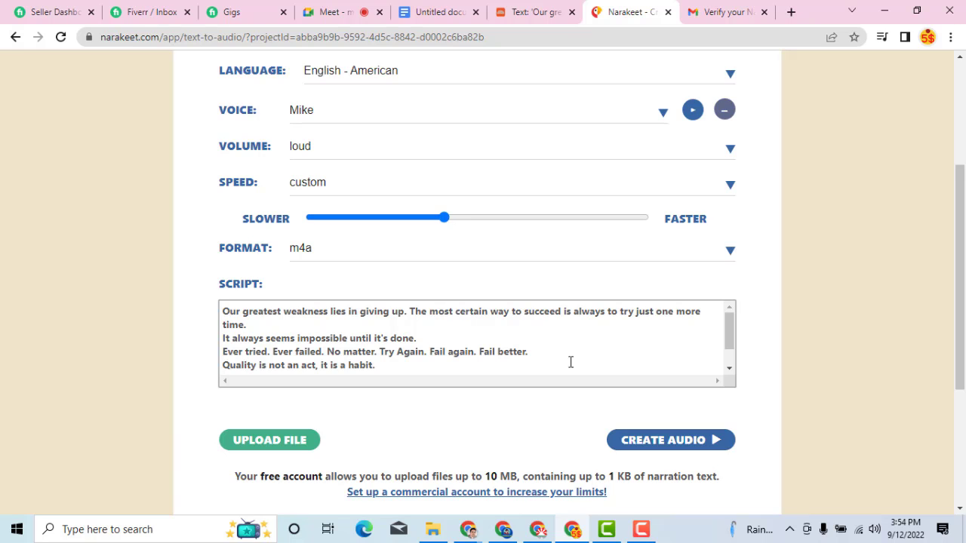
pyautogui.click(670, 440)
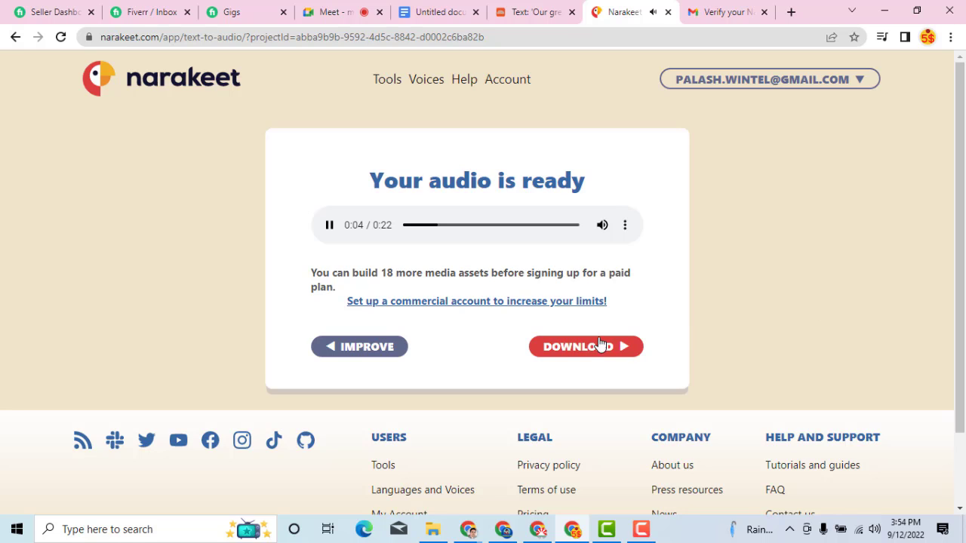
pyautogui.click(329, 225)
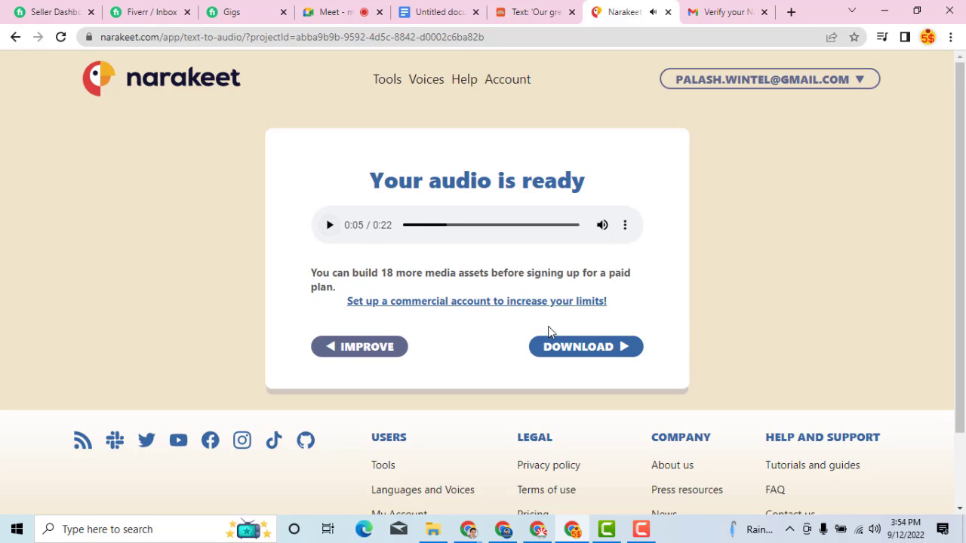
pyautogui.click(599, 352)
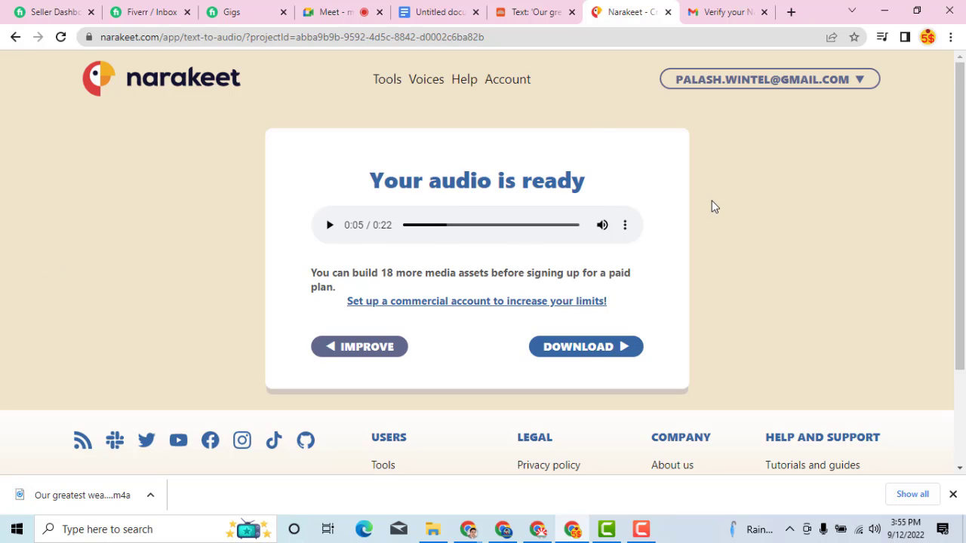
# Switch to the Canva browser window showing the Elon Musk design and go through the home page to the projects list
pyautogui.click(607, 530)
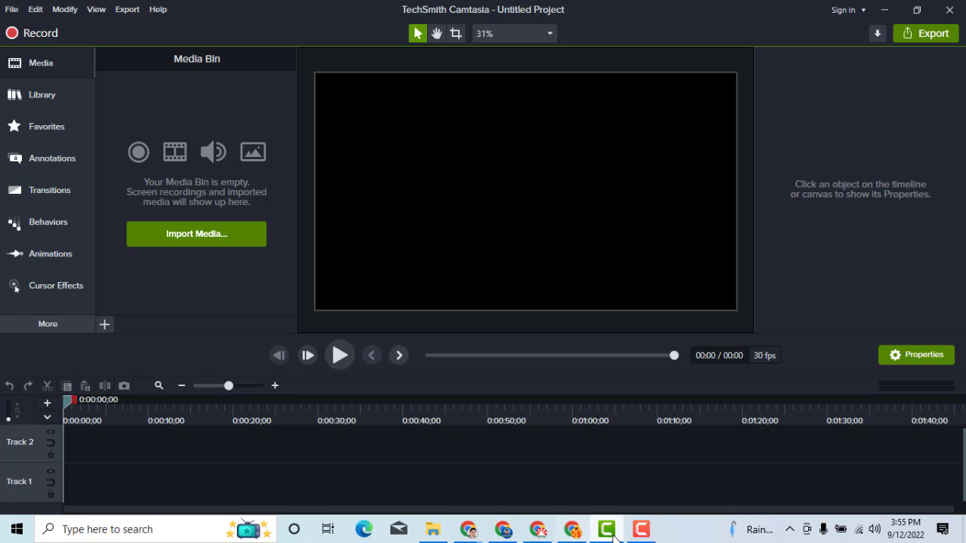
pyautogui.moveTo(477, 535)
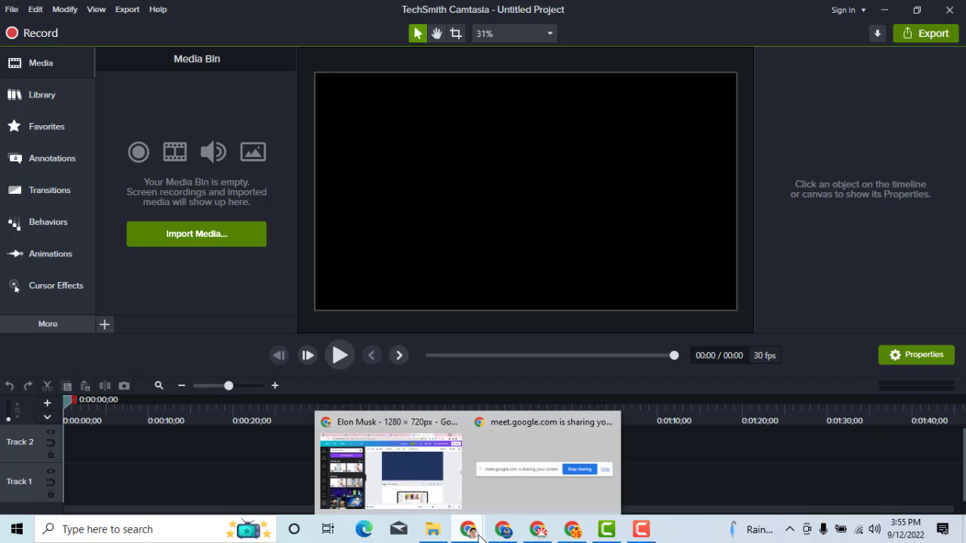
pyautogui.click(406, 474)
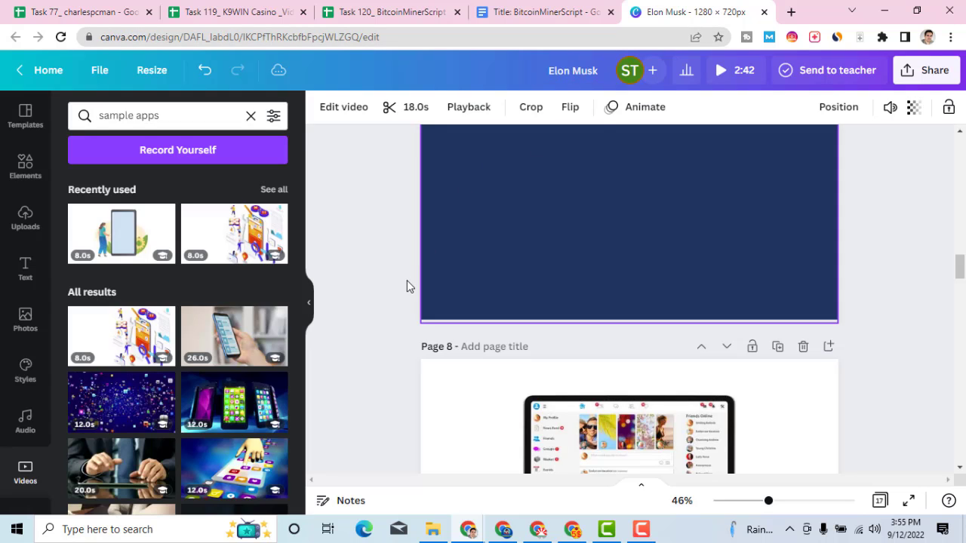
pyautogui.scroll(-5, 407, 280)
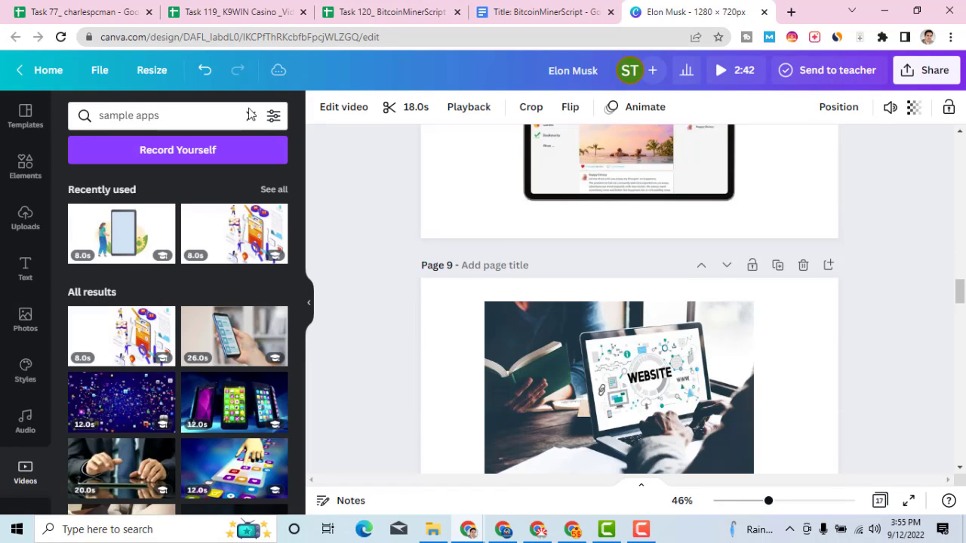
pyautogui.scroll(-3, 603, 336)
pyautogui.scroll(3, 706, 200)
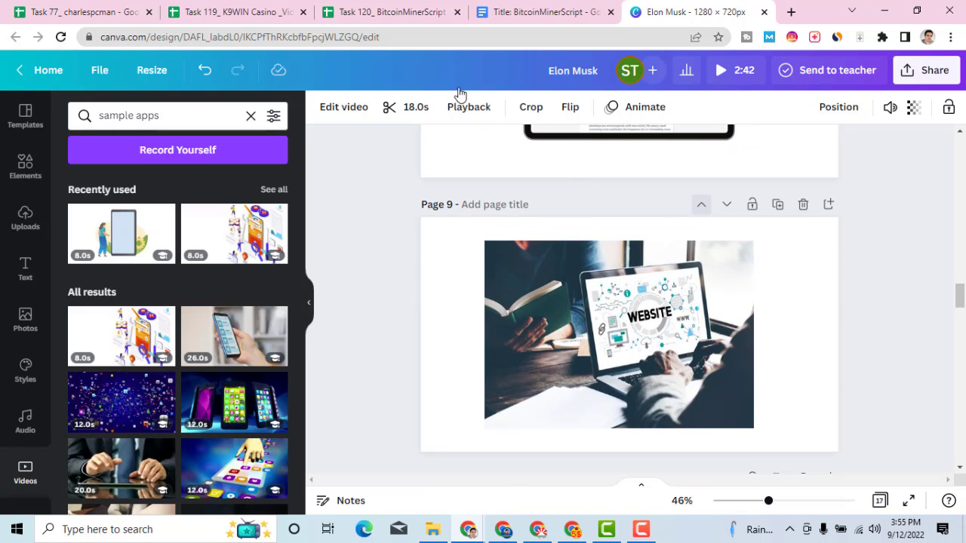
pyautogui.click(46, 77)
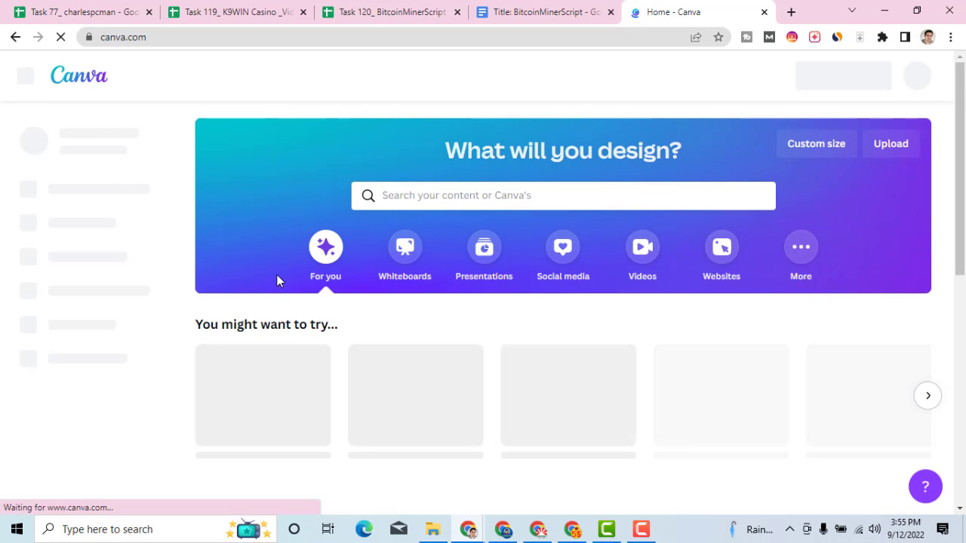
pyautogui.scroll(-2, 388, 297)
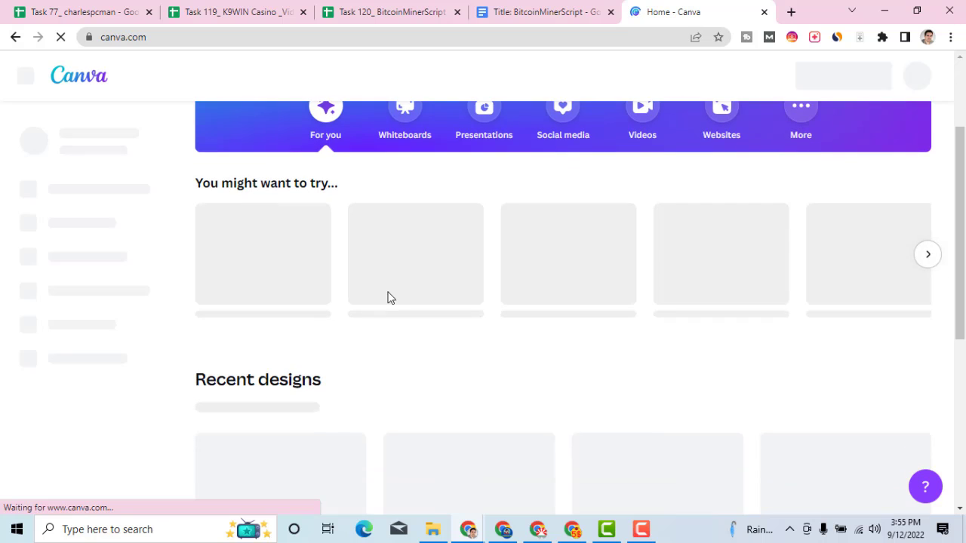
pyautogui.scroll(2, 388, 297)
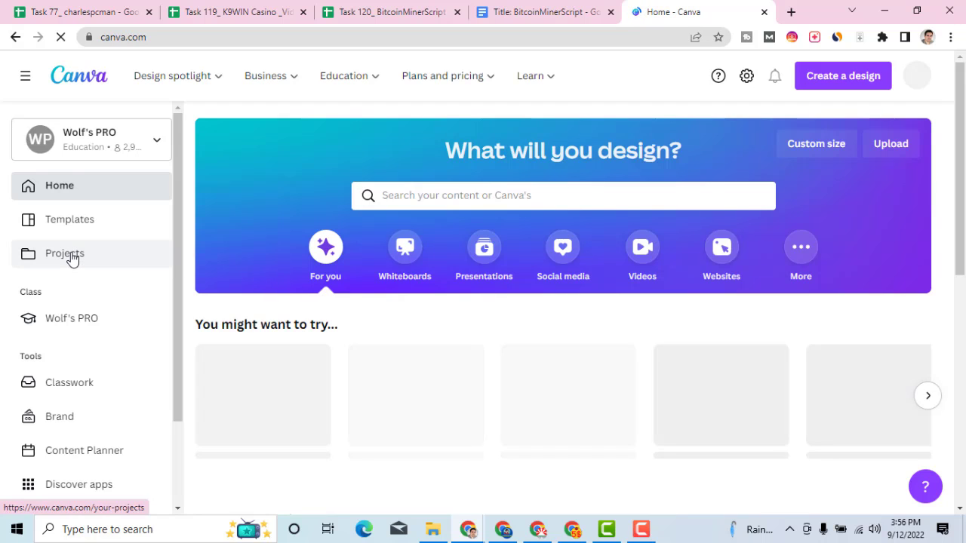
pyautogui.click(71, 257)
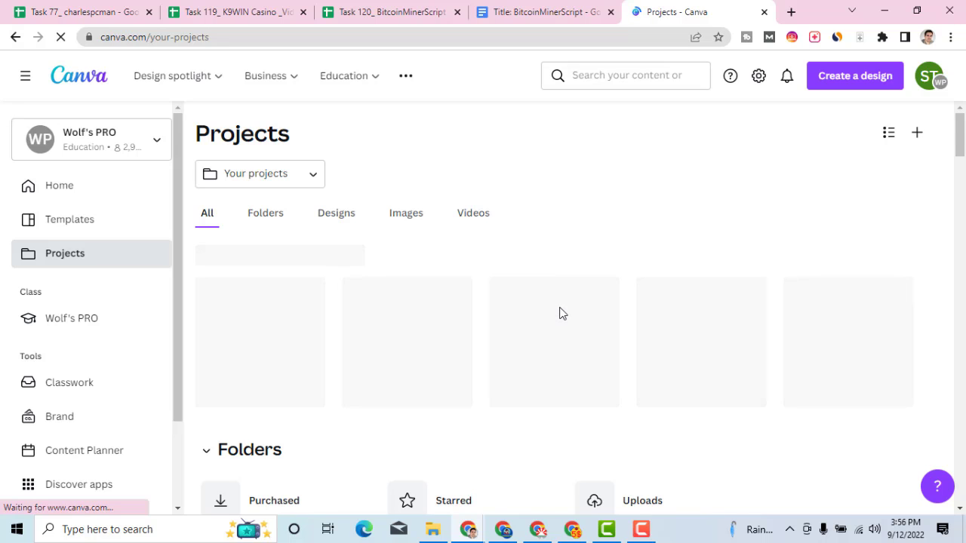
# Look through the saved designs in the projects list, expanding it to show more, to find the motivational video project
pyautogui.scroll(-1, 562, 314)
pyautogui.scroll(1, 562, 314)
pyautogui.scroll(-4, 388, 318)
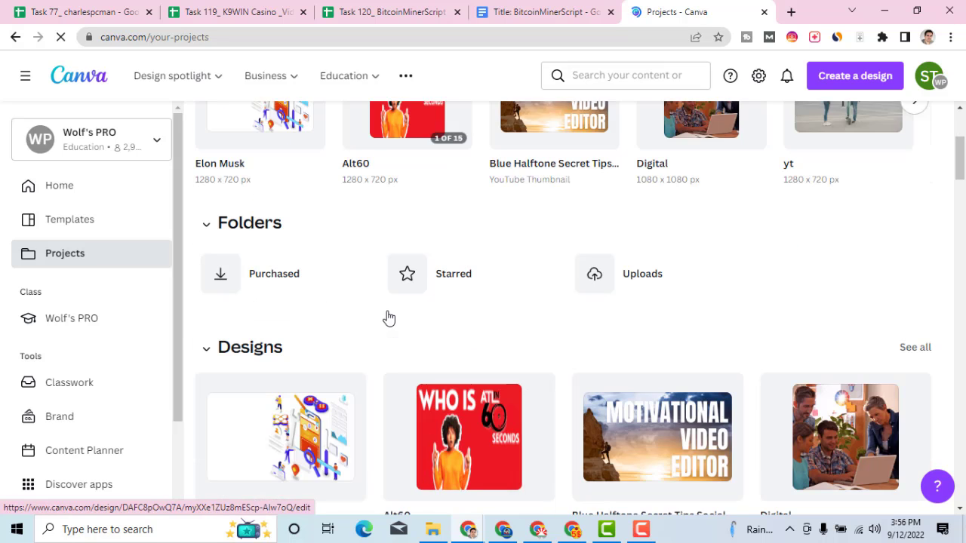
pyautogui.scroll(1, 390, 314)
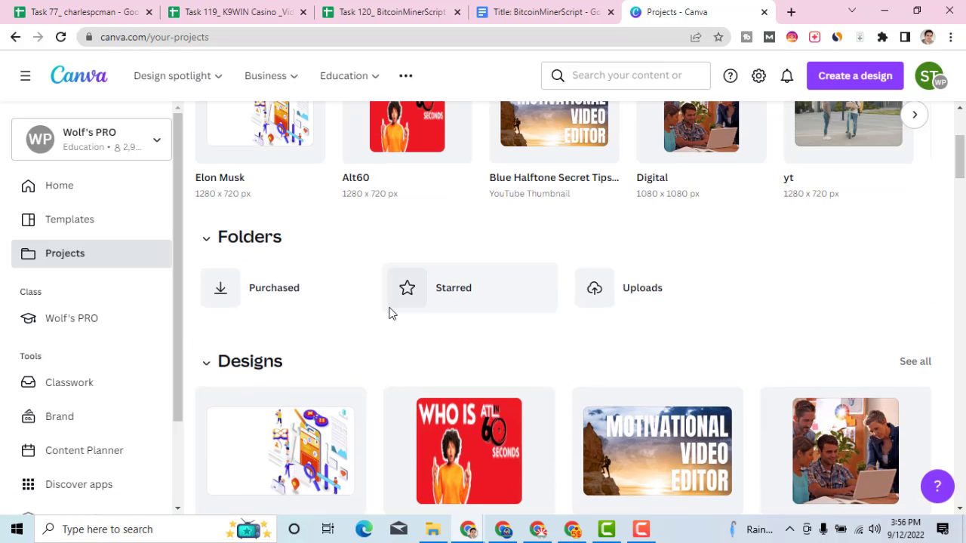
pyautogui.scroll(-2, 390, 314)
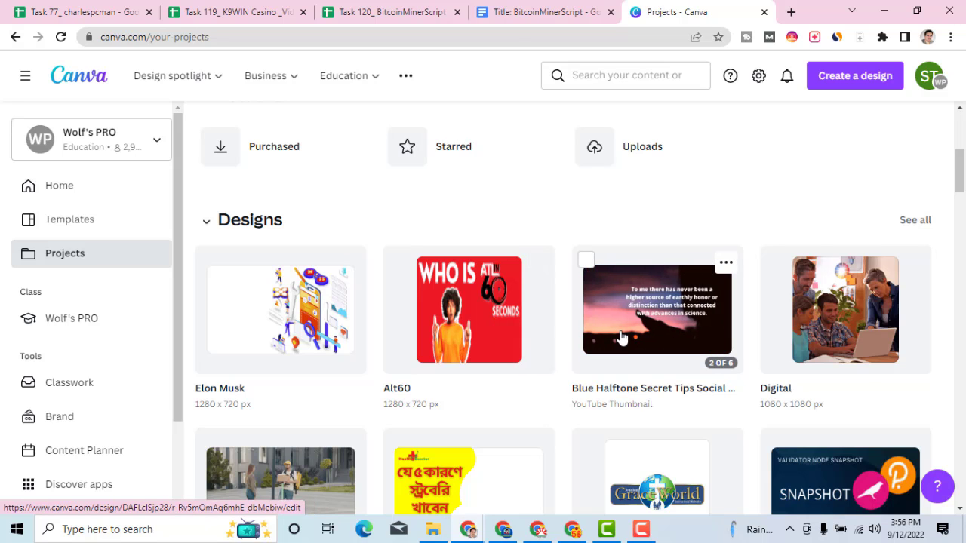
pyautogui.scroll(-2, 621, 338)
pyautogui.scroll(5, 620, 337)
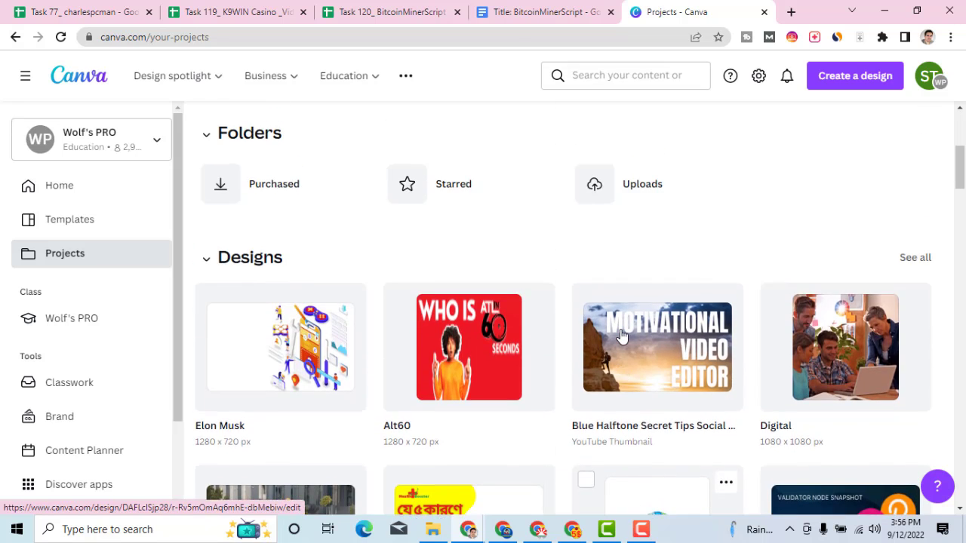
pyautogui.scroll(-3, 620, 334)
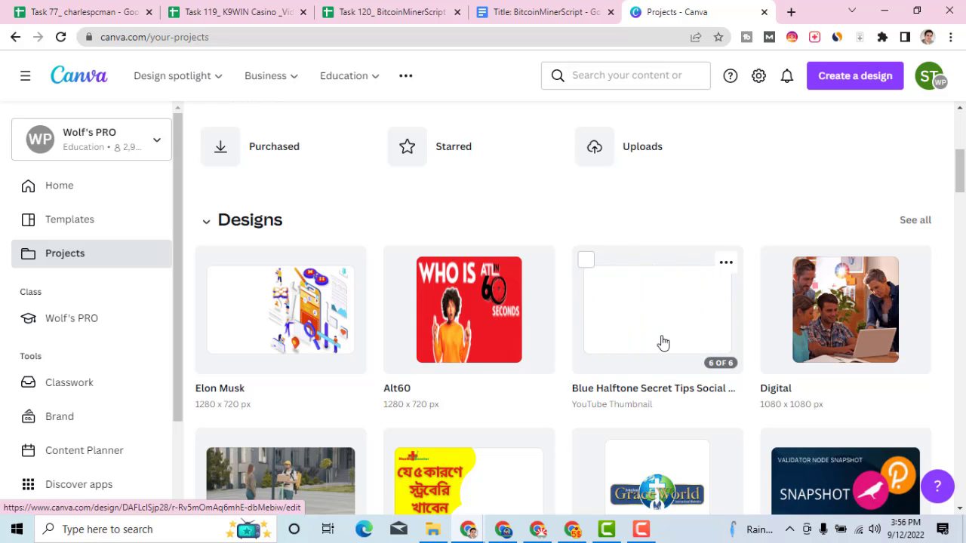
pyautogui.scroll(-3, 662, 340)
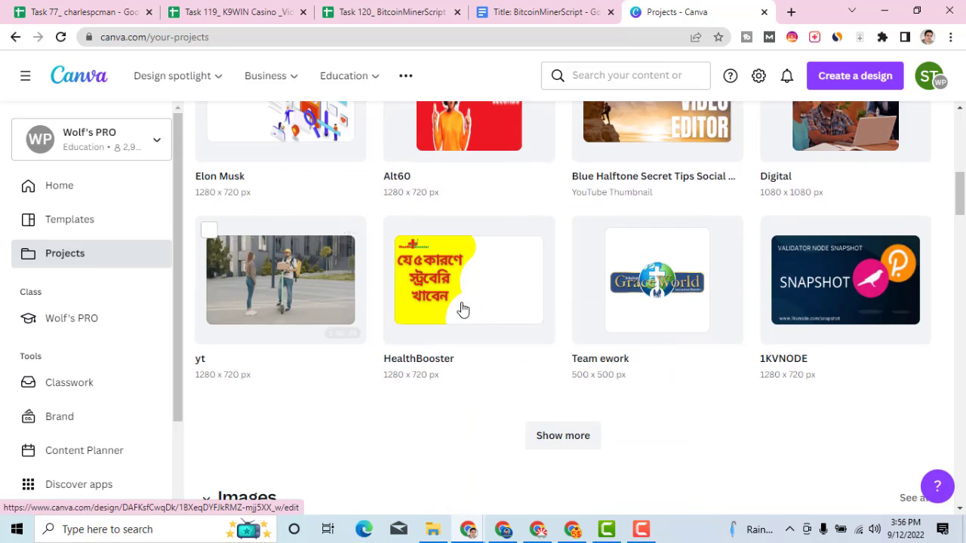
pyautogui.moveTo(480, 305)
pyautogui.scroll(-2, 480, 306)
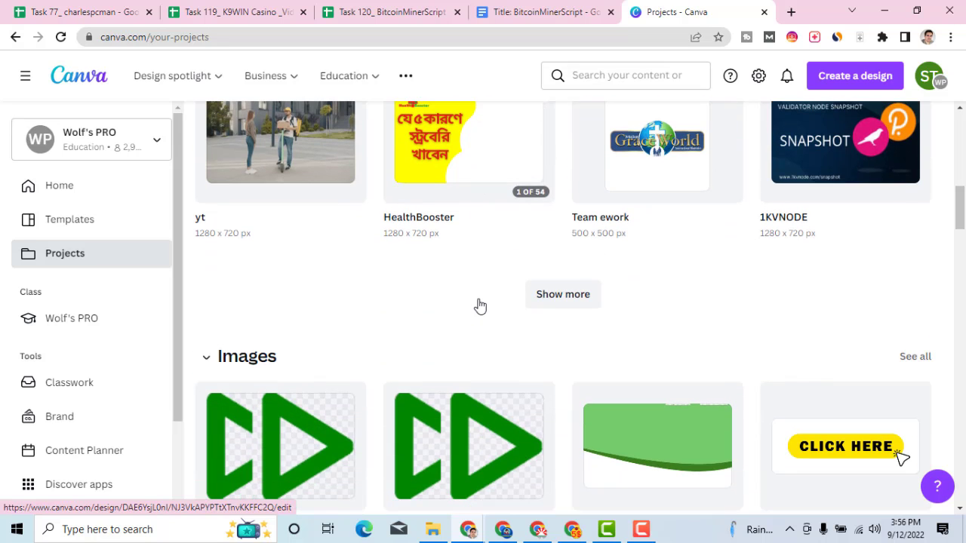
pyautogui.click(554, 303)
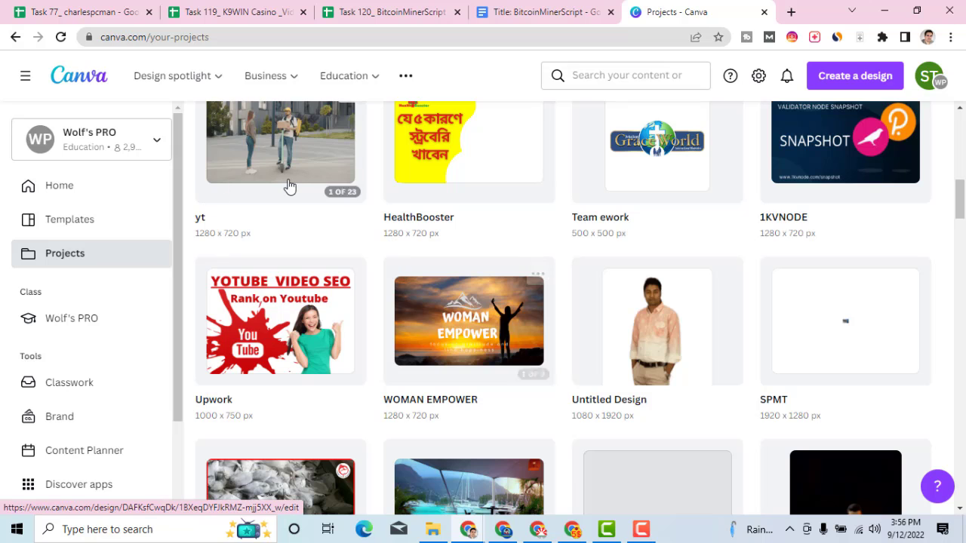
pyautogui.scroll(2, 285, 188)
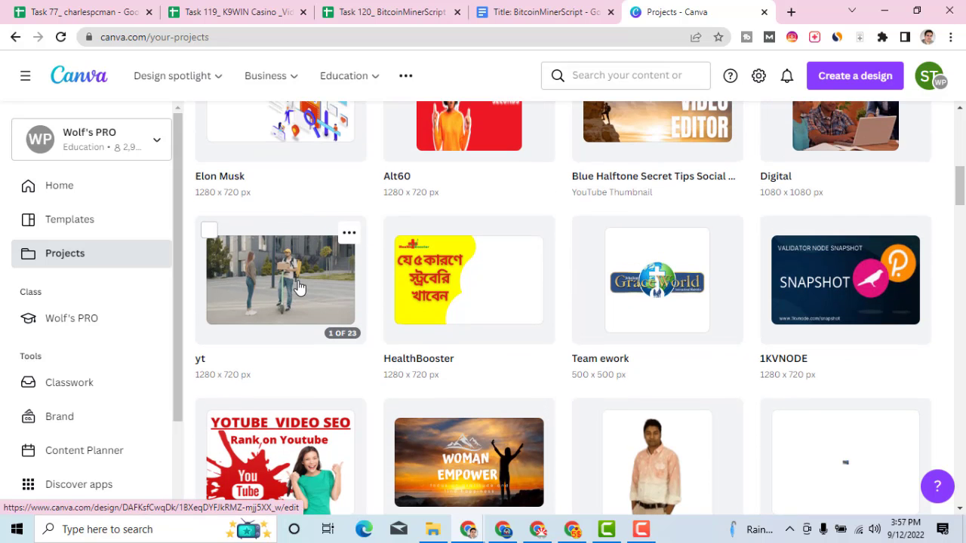
pyautogui.scroll(-1, 298, 281)
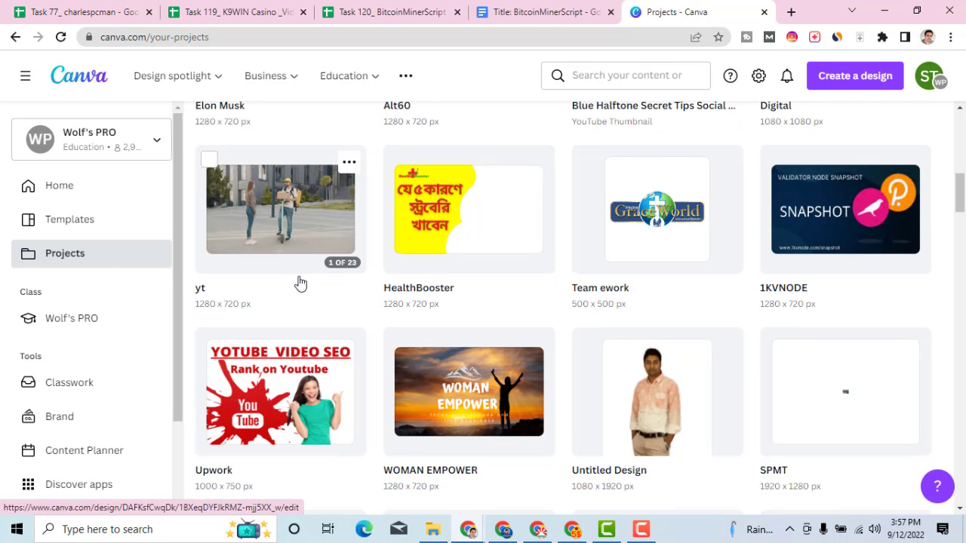
pyautogui.scroll(1, 299, 282)
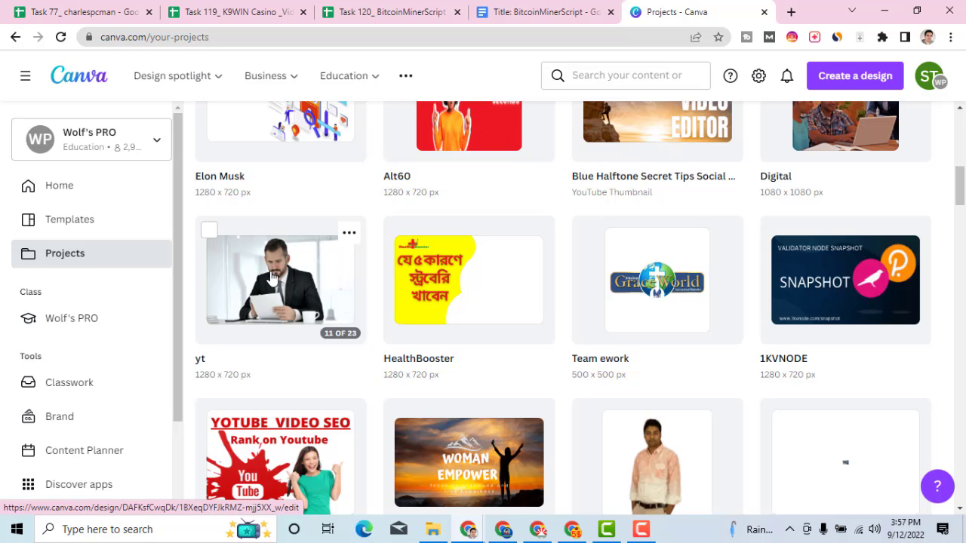
pyautogui.scroll(3, 596, 271)
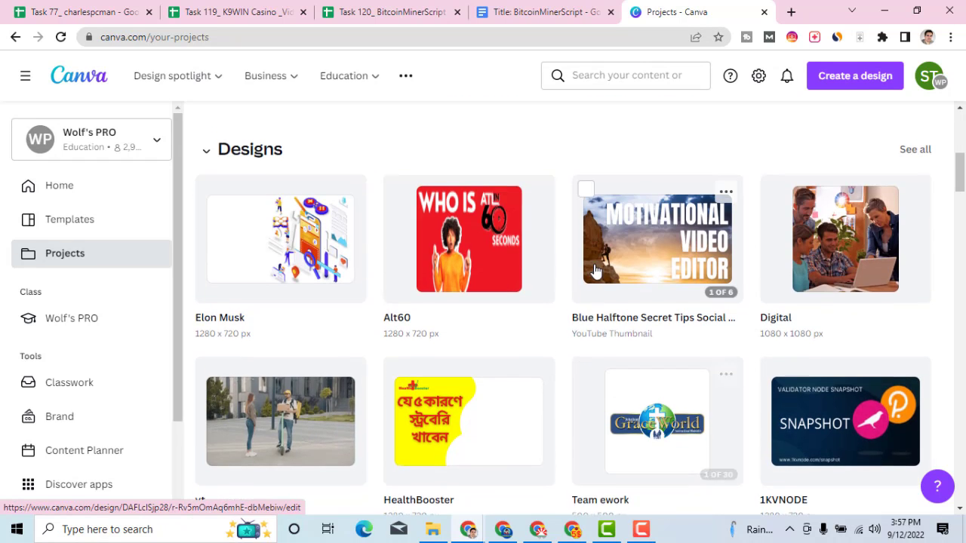
# Open the Blue Halftone Secret Tips design with the "Motivational Video Editor" cover and review its pages and the available thumbnail templates
pyautogui.click(633, 312)
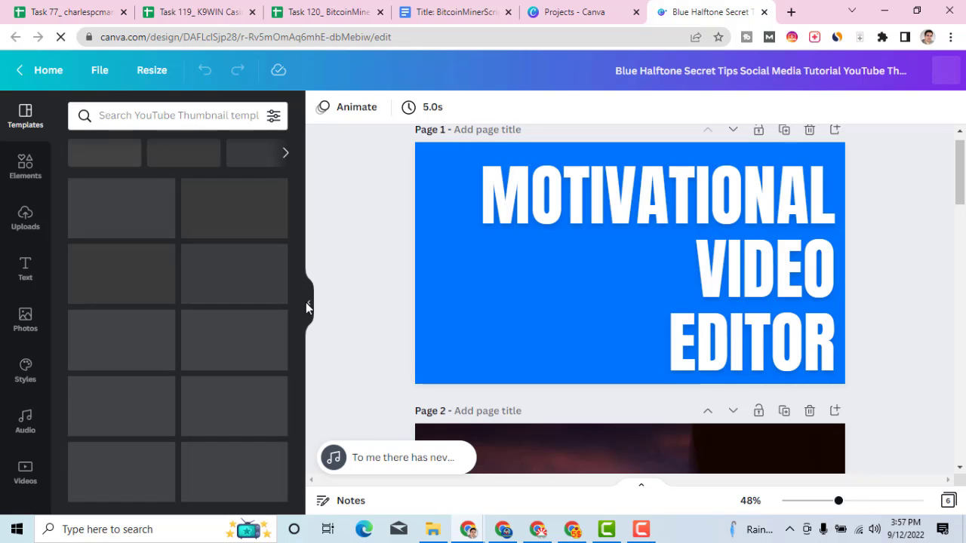
pyautogui.scroll(-1, 454, 334)
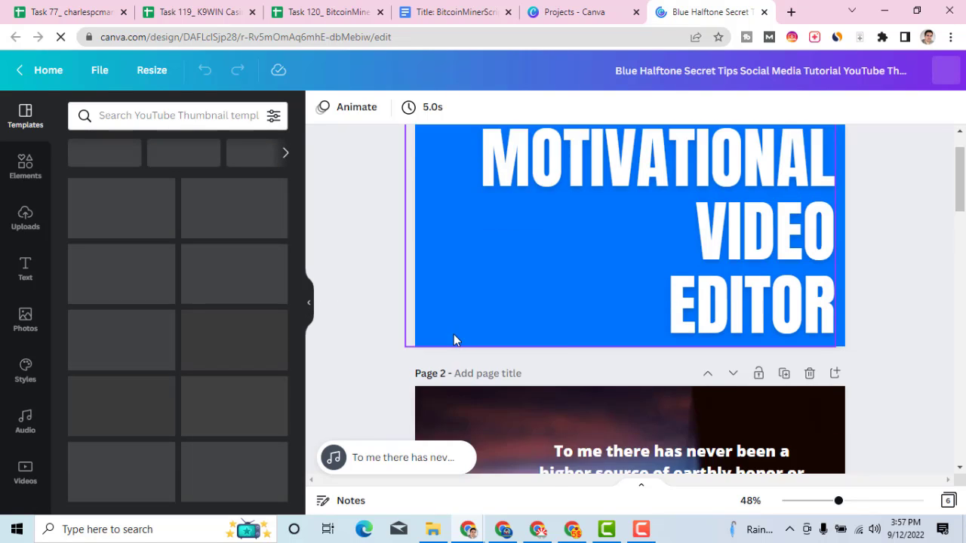
pyautogui.scroll(-5, 453, 334)
pyautogui.scroll(1, 454, 340)
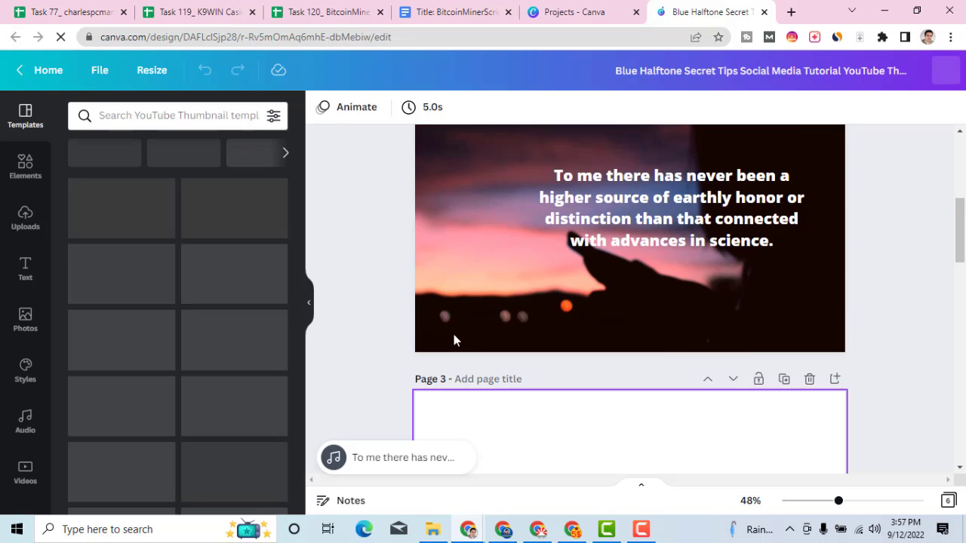
pyautogui.scroll(1, 454, 341)
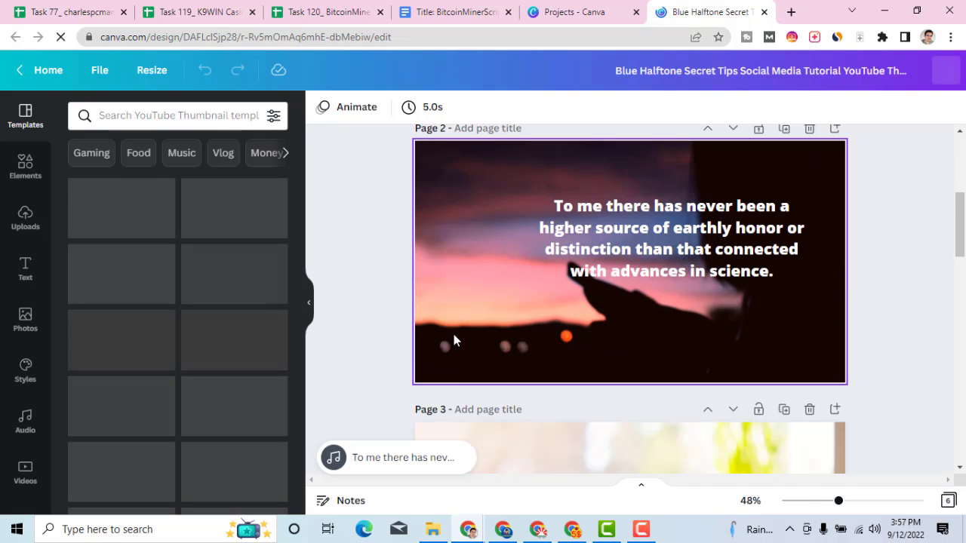
pyautogui.scroll(-3, 454, 334)
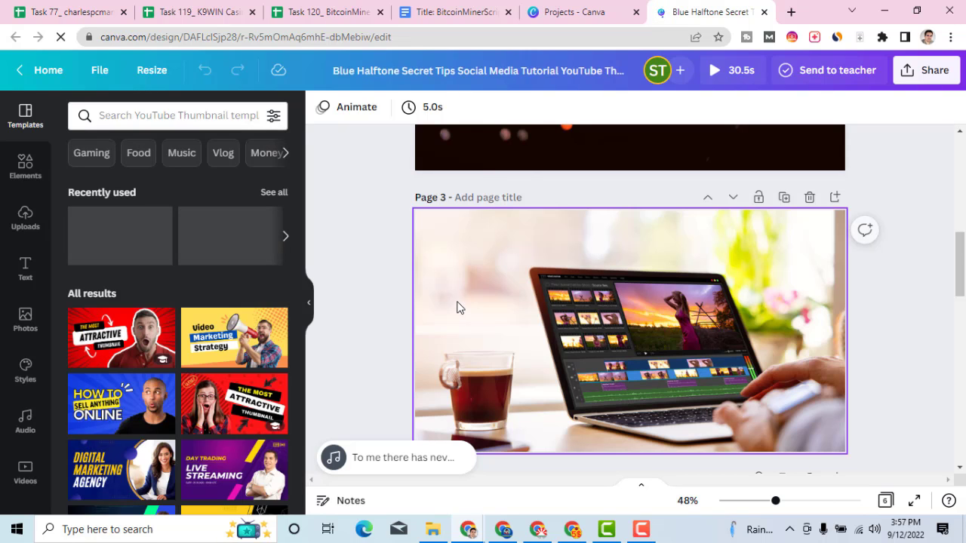
pyautogui.scroll(-5, 458, 307)
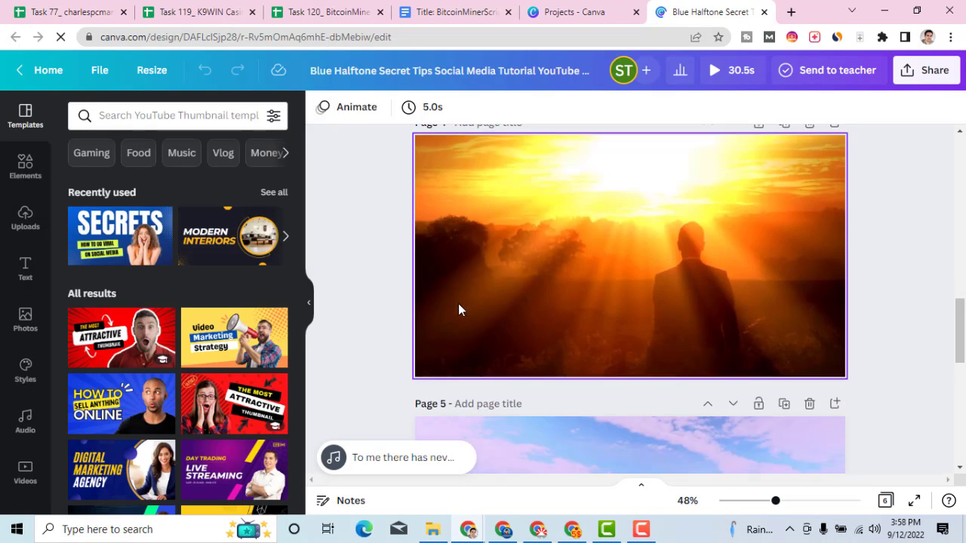
pyautogui.scroll(-5, 458, 309)
pyautogui.scroll(5, 458, 309)
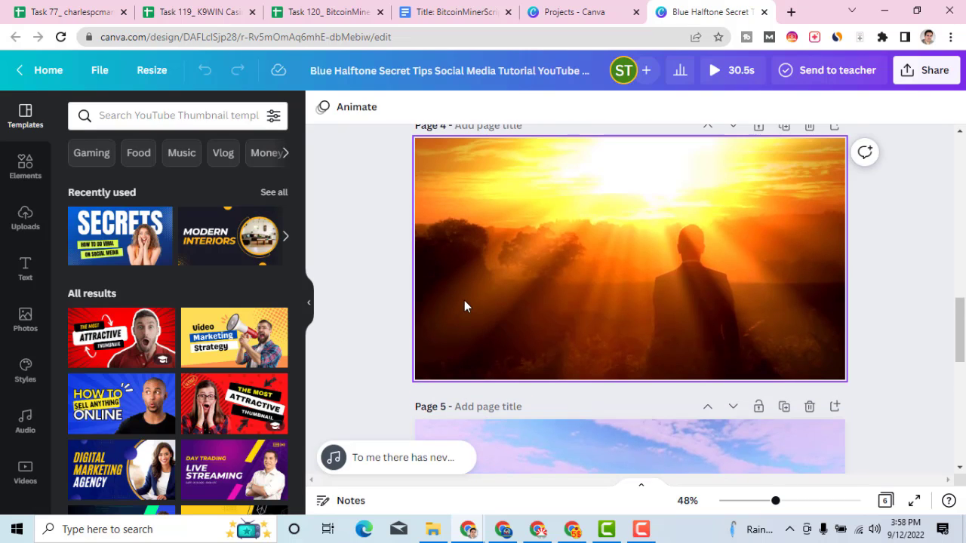
pyautogui.scroll(-10, 465, 306)
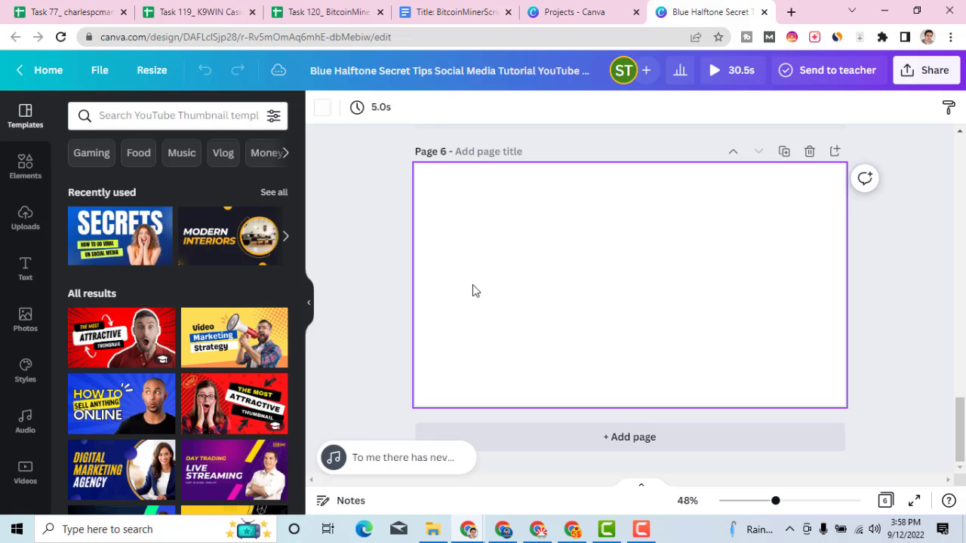
pyautogui.click(354, 242)
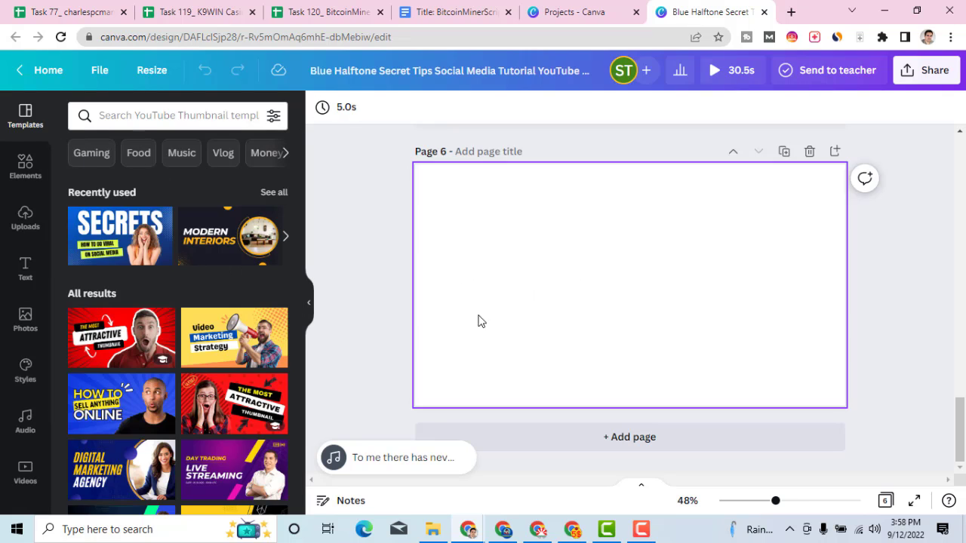
pyautogui.scroll(-5, 177, 377)
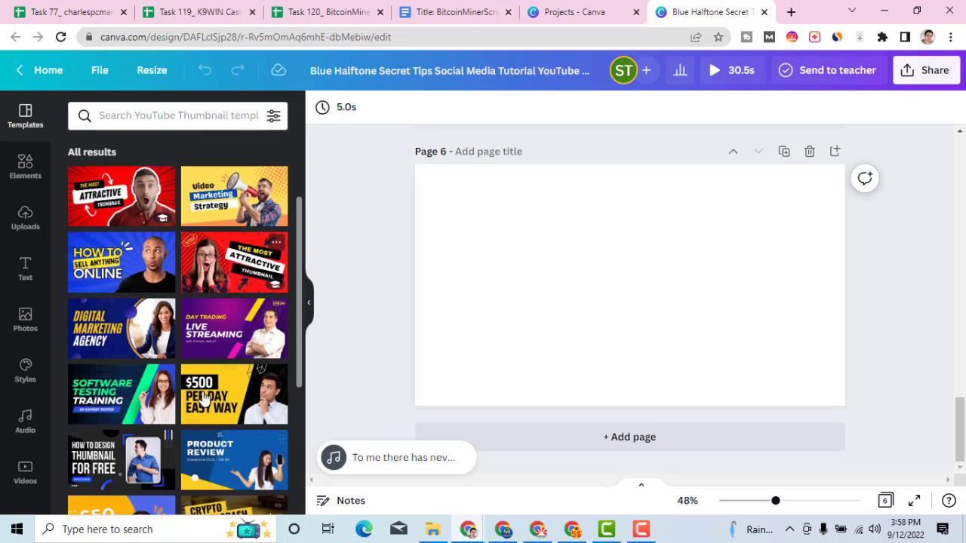
# Search the stock video library for "natural", correcting the misspelled search word
pyautogui.scroll(2, 187, 385)
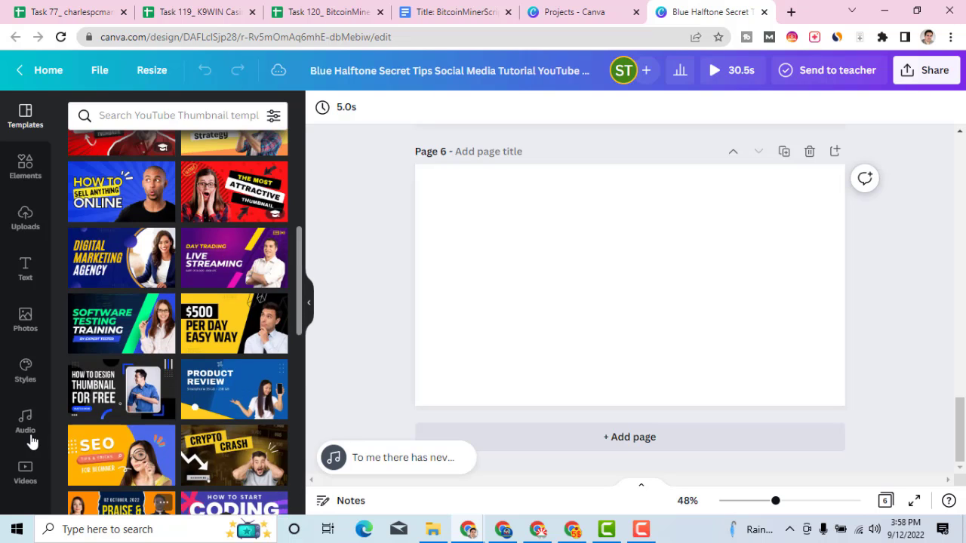
pyautogui.click(25, 471)
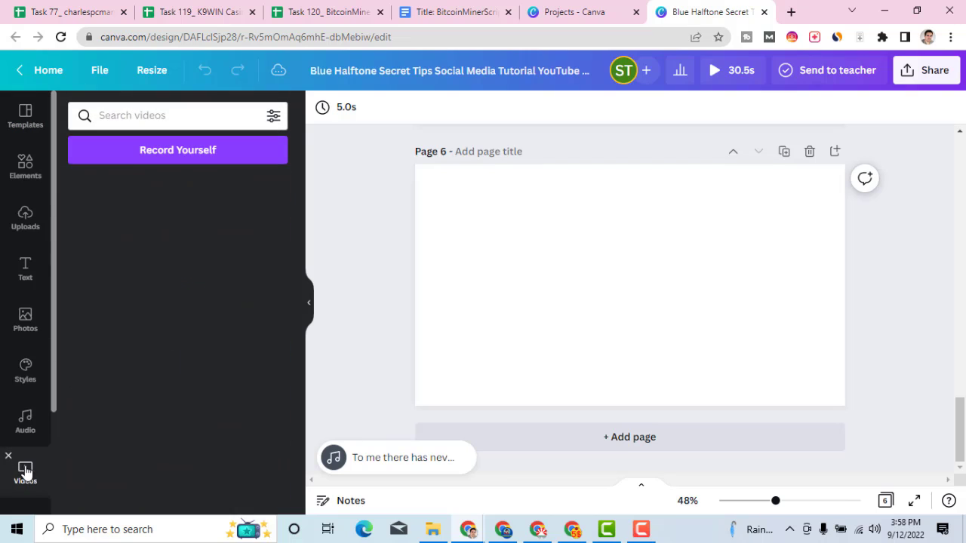
pyautogui.click(119, 115)
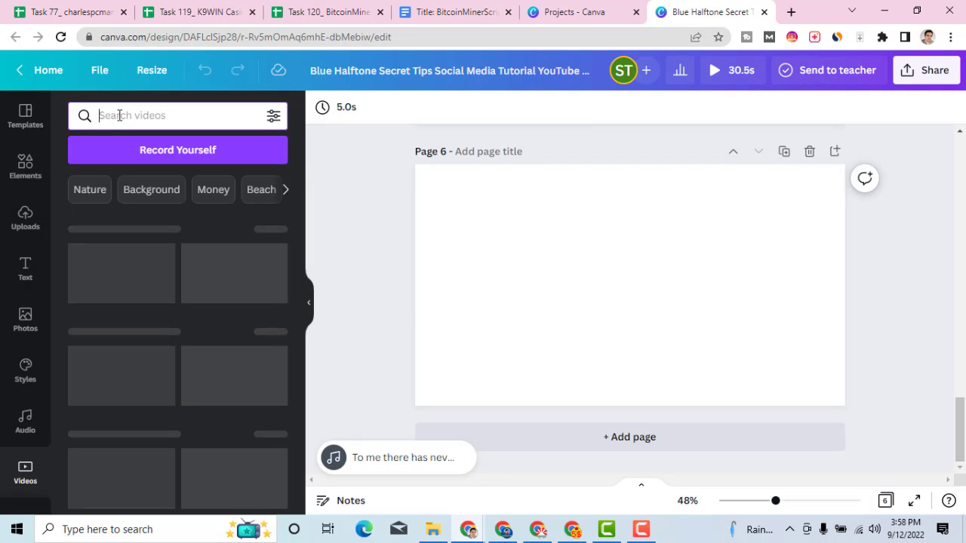
pyautogui.write('na')
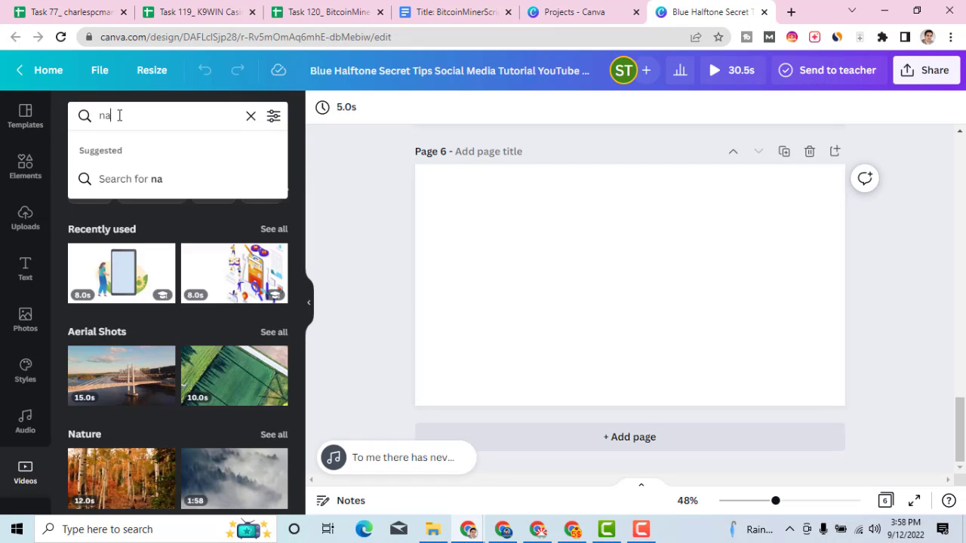
pyautogui.write('t')
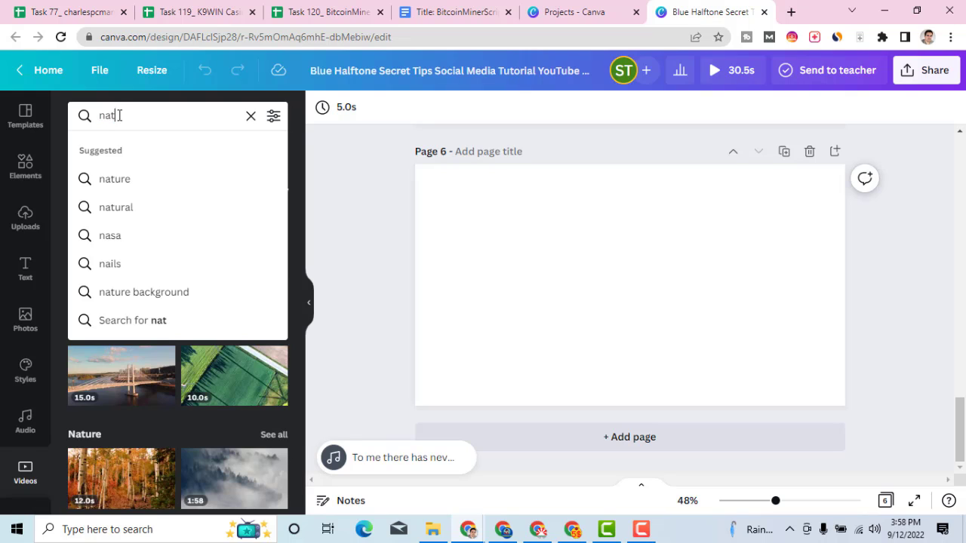
pyautogui.write('arual')
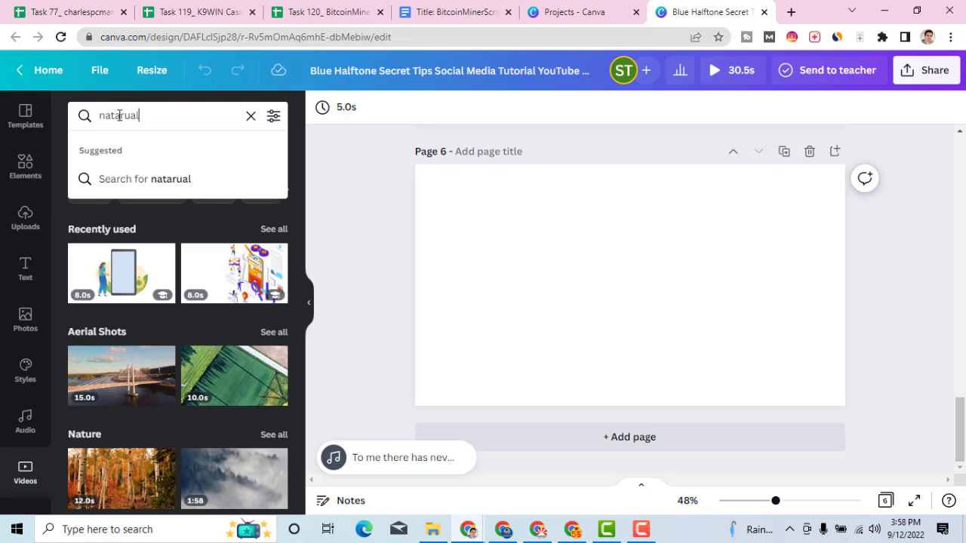
pyautogui.rightClick(119, 116)
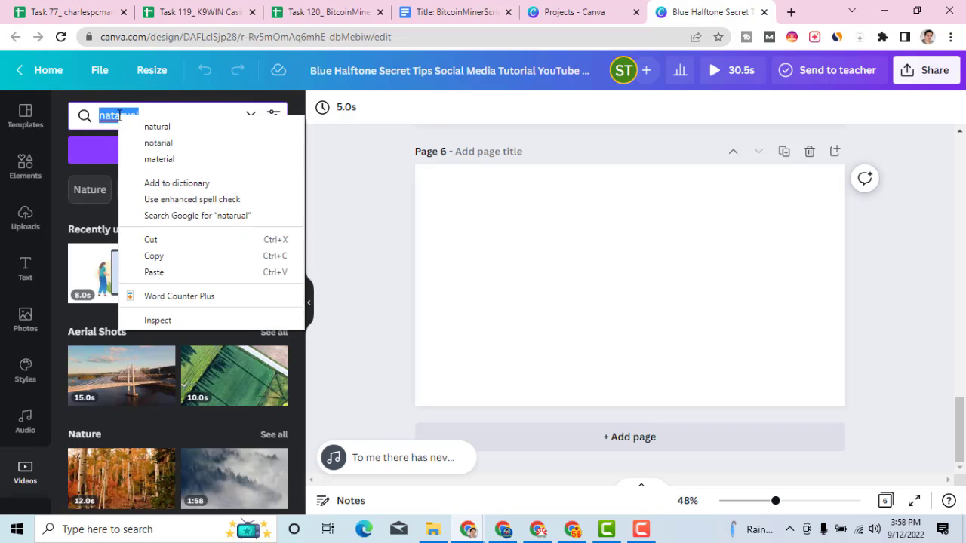
pyautogui.click(156, 127)
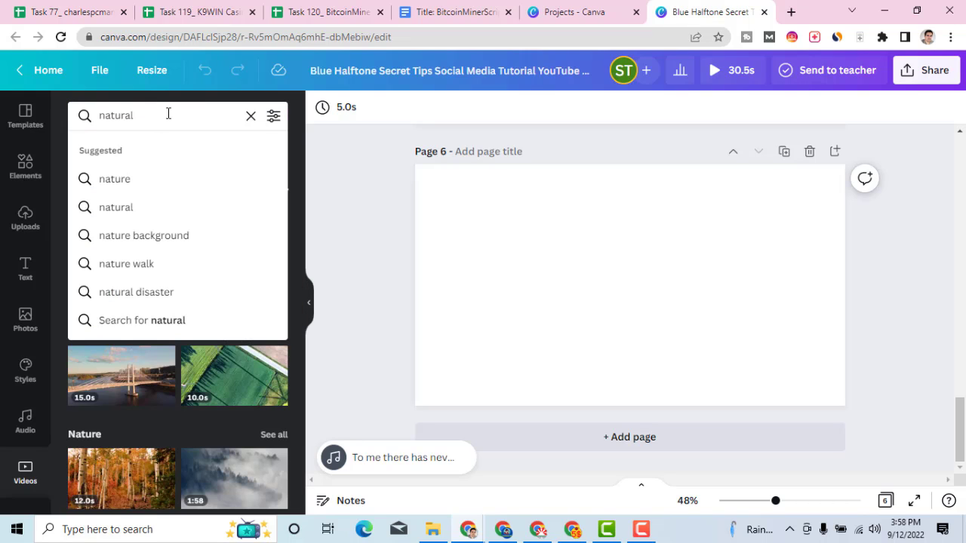
pyautogui.press('Return')
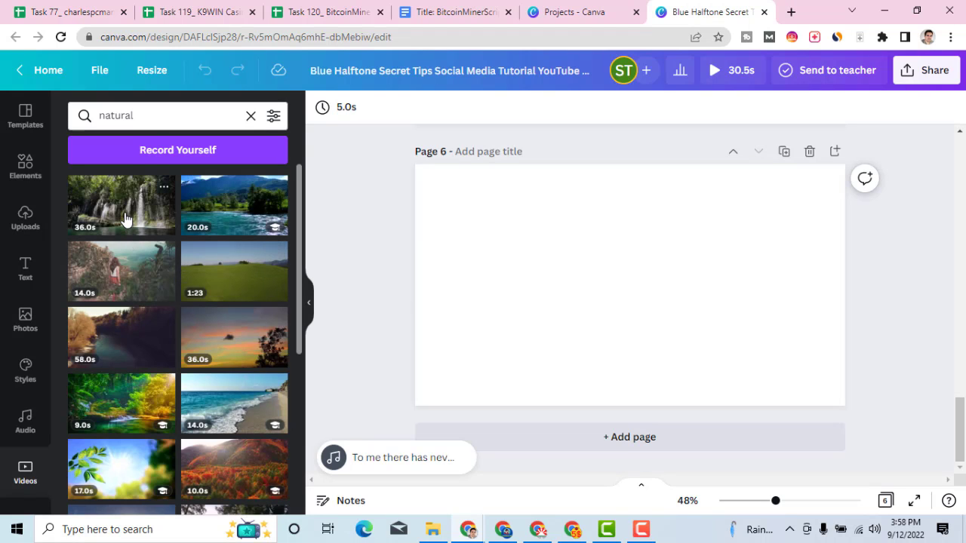
# Add the 9-second forest stream clip to blank page 6 and align and enlarge it to fill the page
pyautogui.scroll(-2, 208, 416)
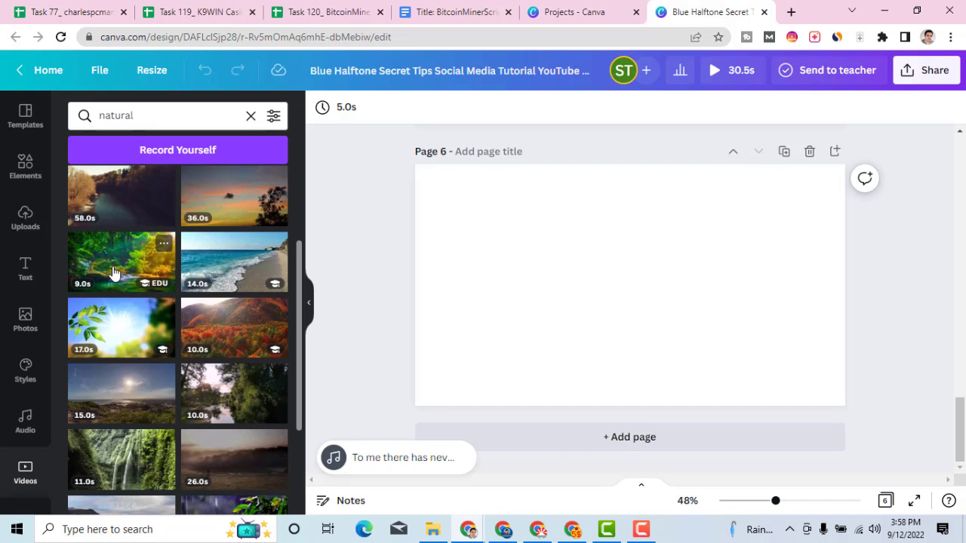
pyautogui.click(120, 261)
pyautogui.scroll(2, 155, 295)
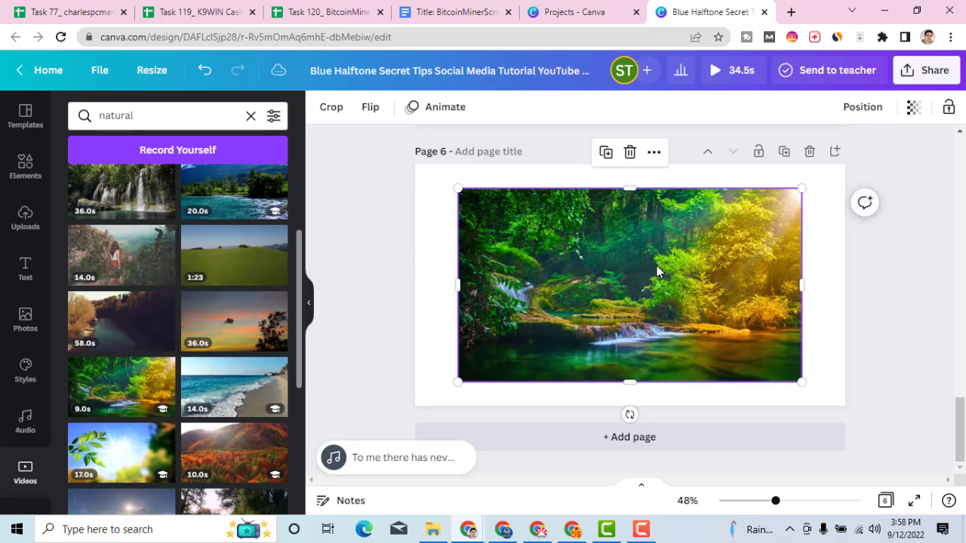
pyautogui.moveTo(600, 259)
pyautogui.mouseDown()
pyautogui.moveTo(556, 259)
pyautogui.moveTo(606, 262)
pyautogui.moveTo(593, 262)
pyautogui.mouseUp()
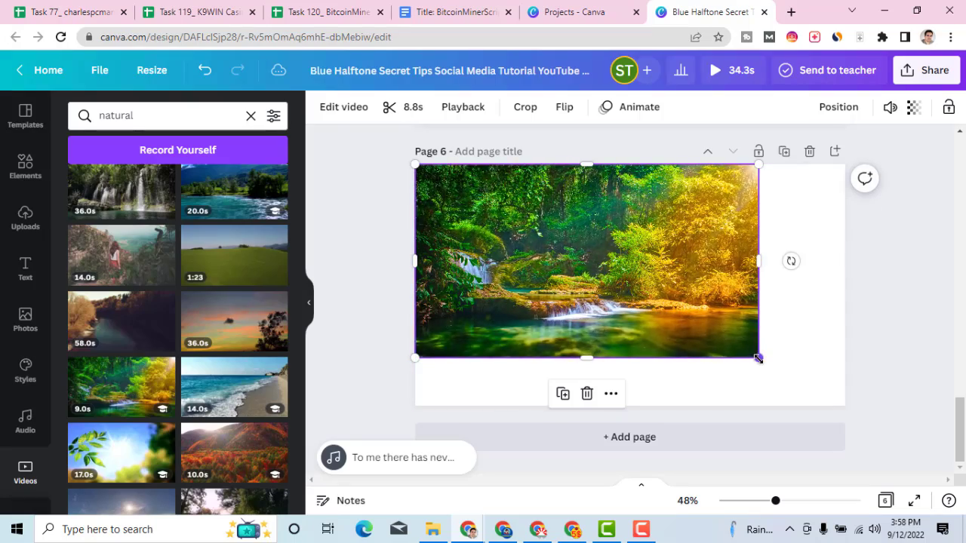
pyautogui.moveTo(758, 358); pyautogui.dragTo(849, 410)
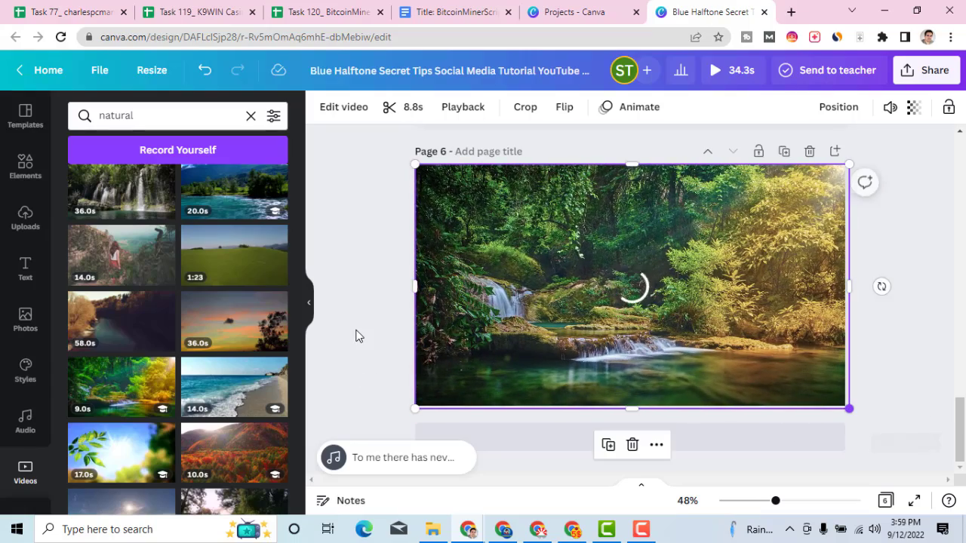
pyautogui.click(493, 367)
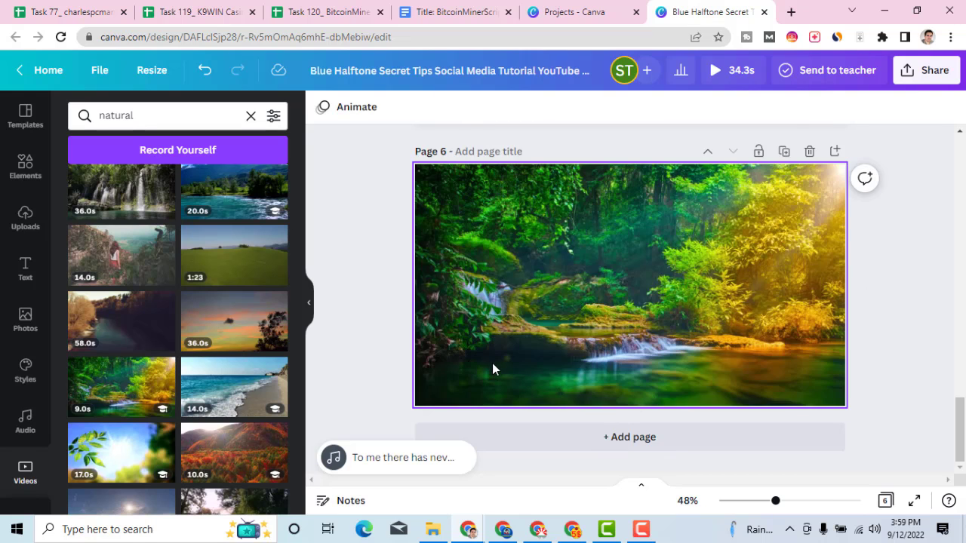
# Add page 7 after the forest stream page and fill it with the 17-second clip of leaves against the sun
pyautogui.scroll(5, 492, 363)
pyautogui.scroll(-3, 611, 350)
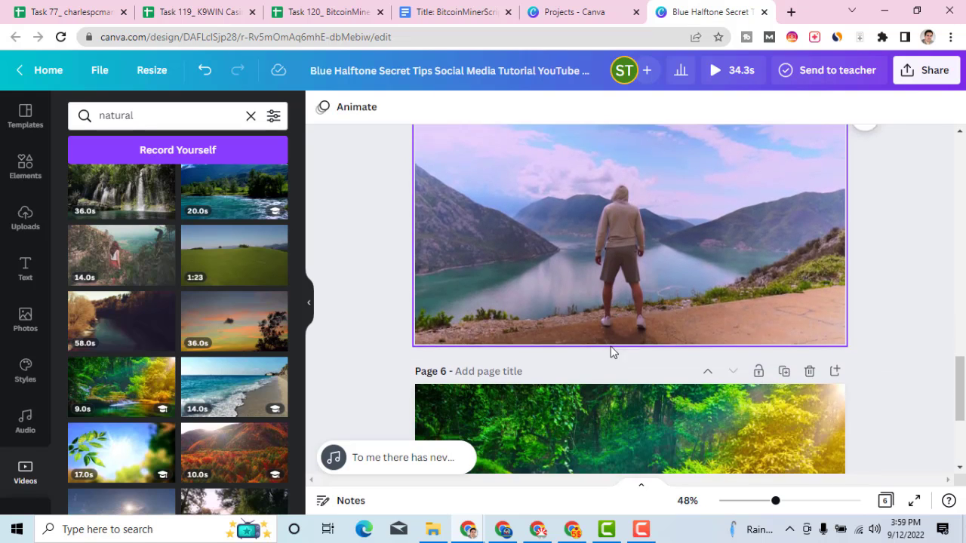
pyautogui.scroll(3, 636, 276)
pyautogui.scroll(2, 637, 276)
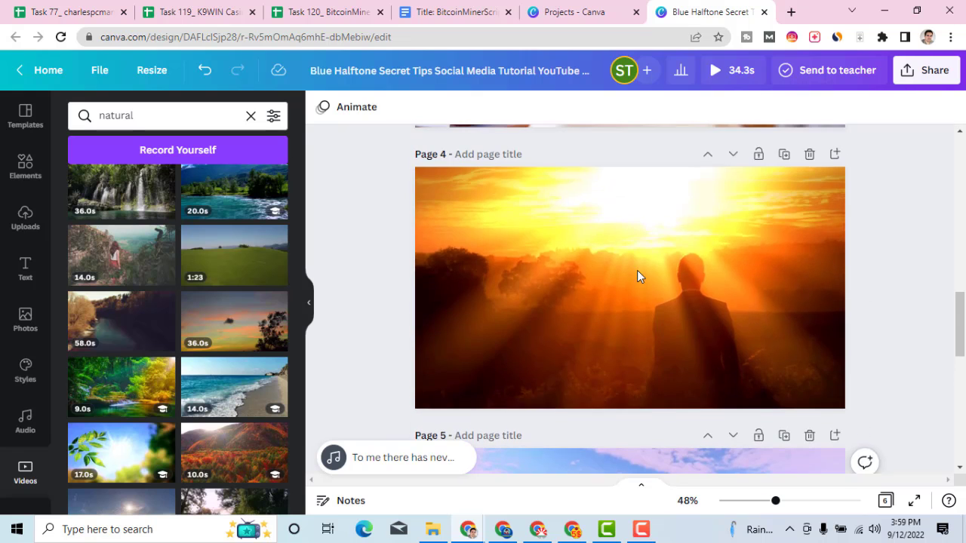
pyautogui.scroll(3, 768, 332)
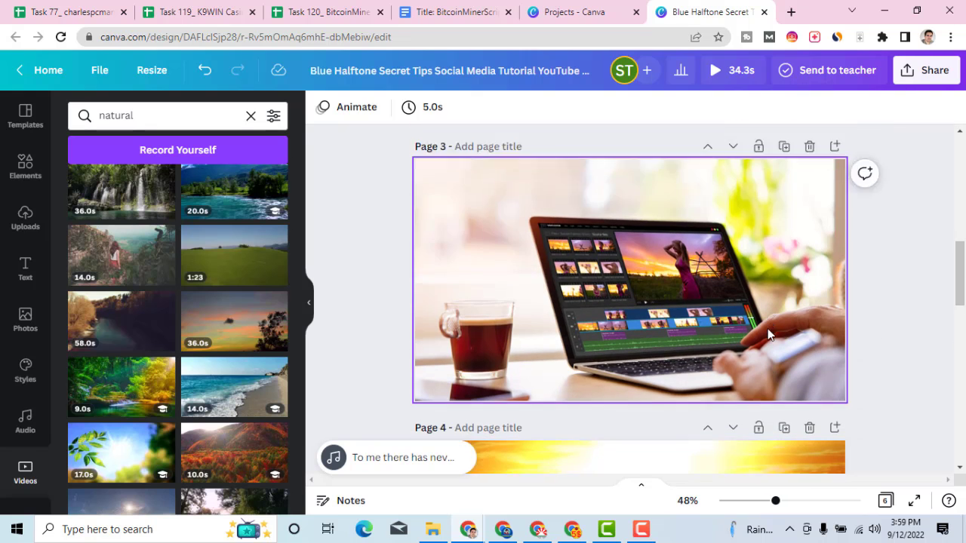
pyautogui.scroll(-10, 767, 329)
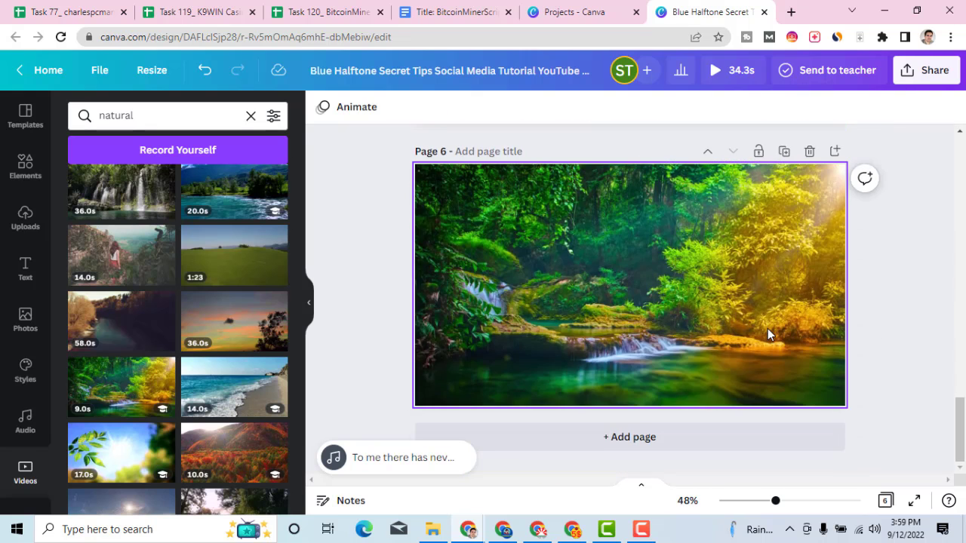
pyautogui.click(623, 437)
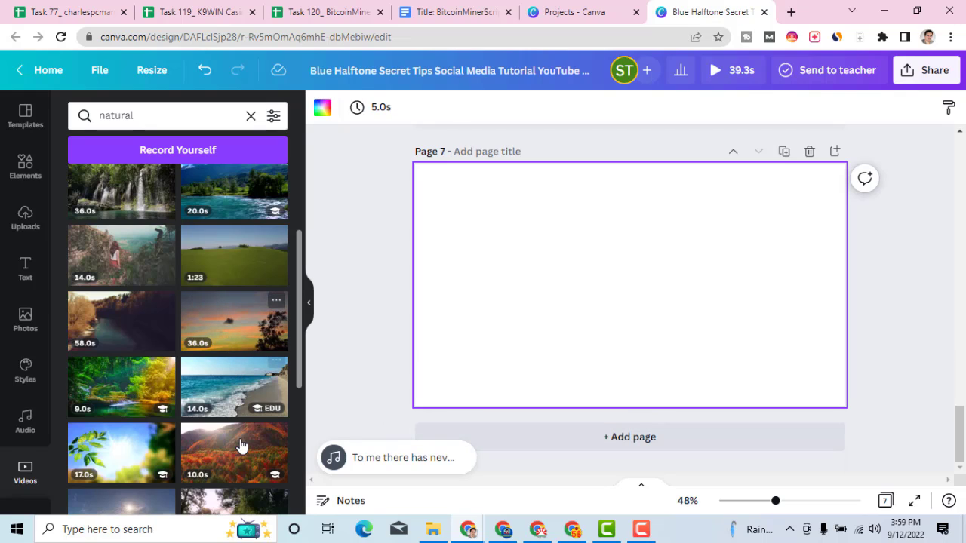
pyautogui.scroll(-1, 240, 447)
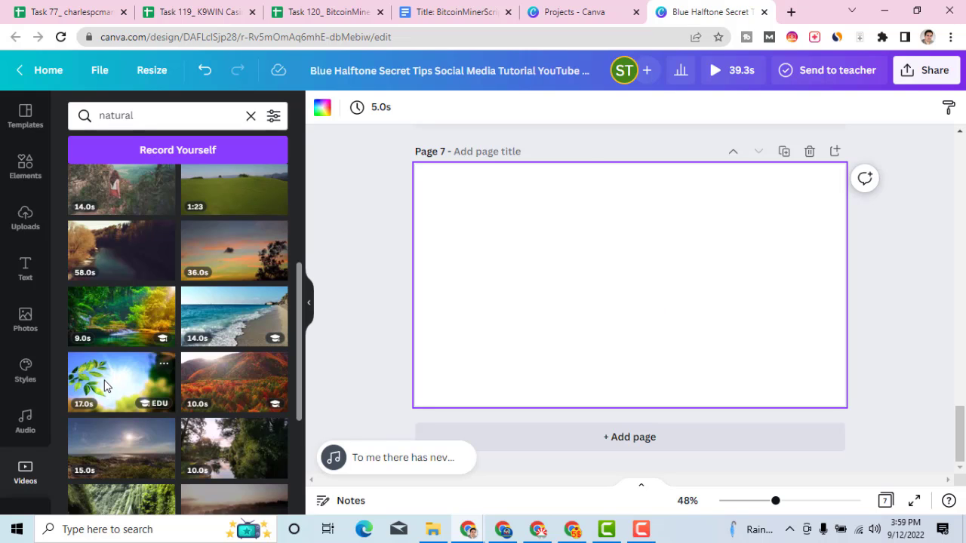
pyautogui.moveTo(105, 386); pyautogui.dragTo(583, 238)
pyautogui.click(722, 344)
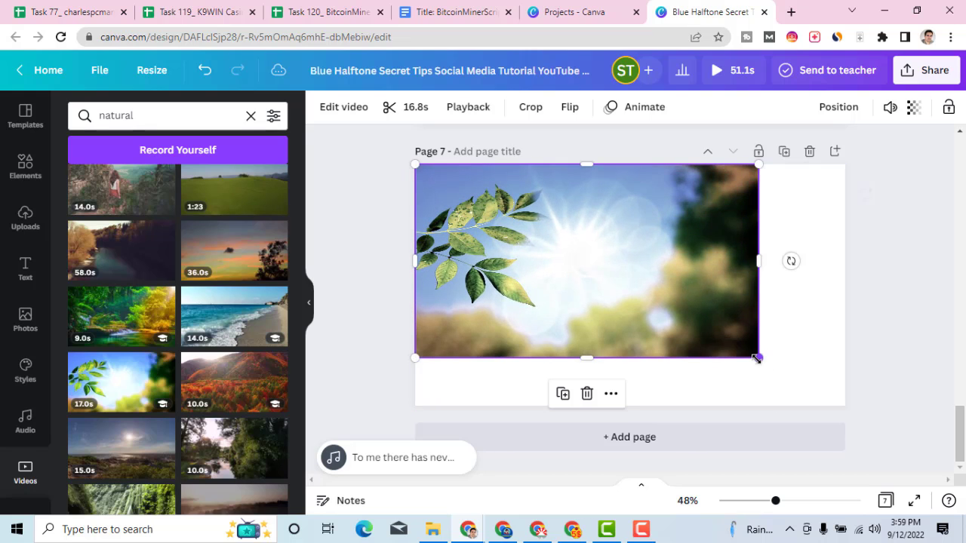
pyautogui.moveTo(759, 357); pyautogui.dragTo(852, 410)
# Add page 8 and fill it with the 30-second clip of a man standing on a sunlit hillside
pyautogui.scroll(-4, 160, 388)
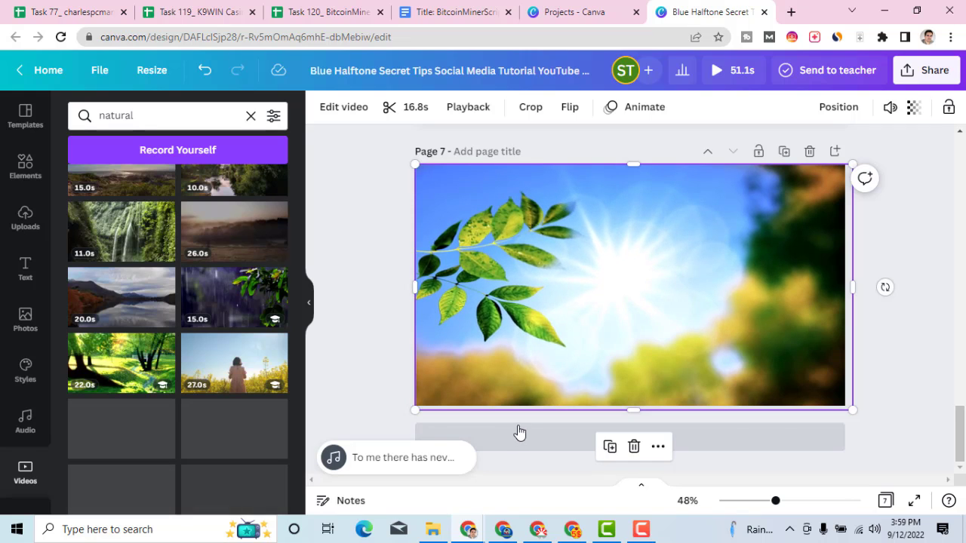
pyautogui.click(520, 433)
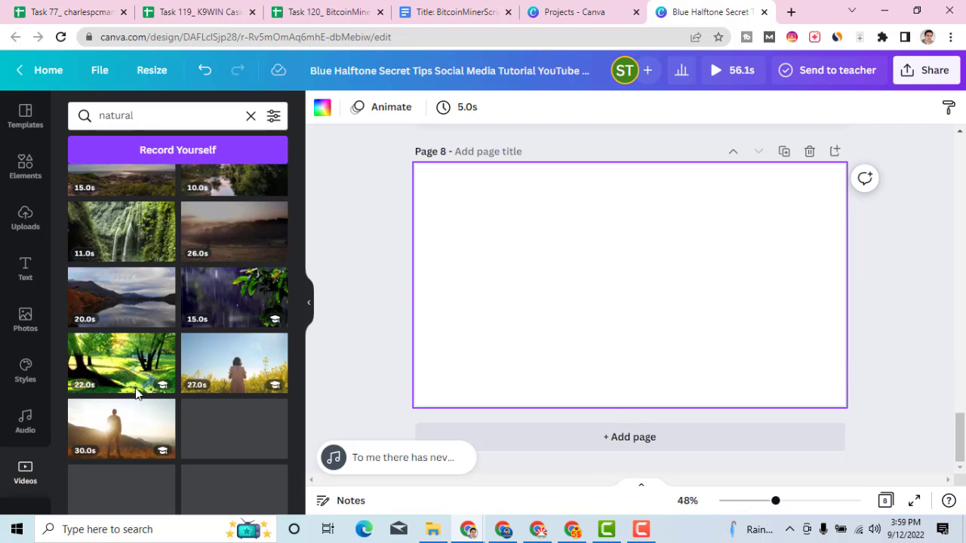
pyautogui.scroll(-2, 136, 390)
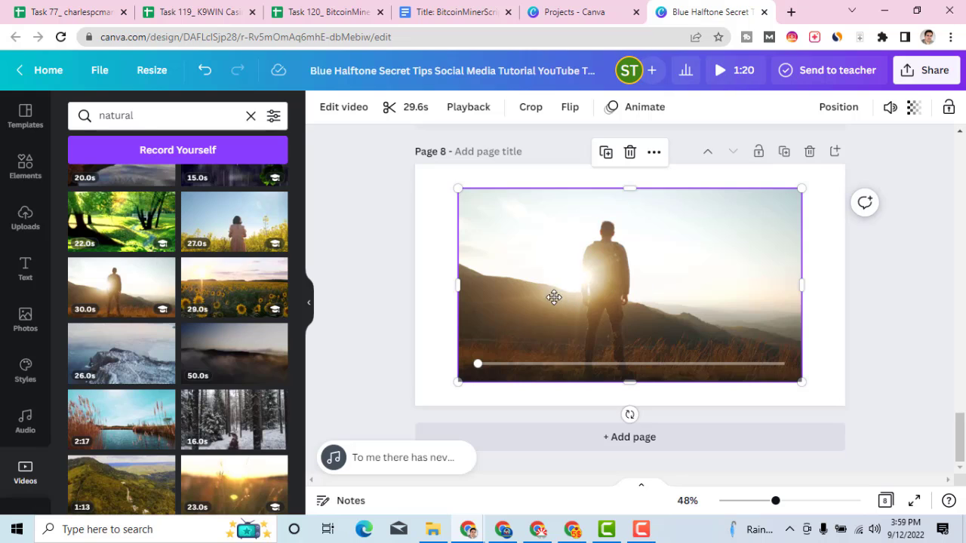
pyautogui.moveTo(554, 295); pyautogui.dragTo(575, 288)
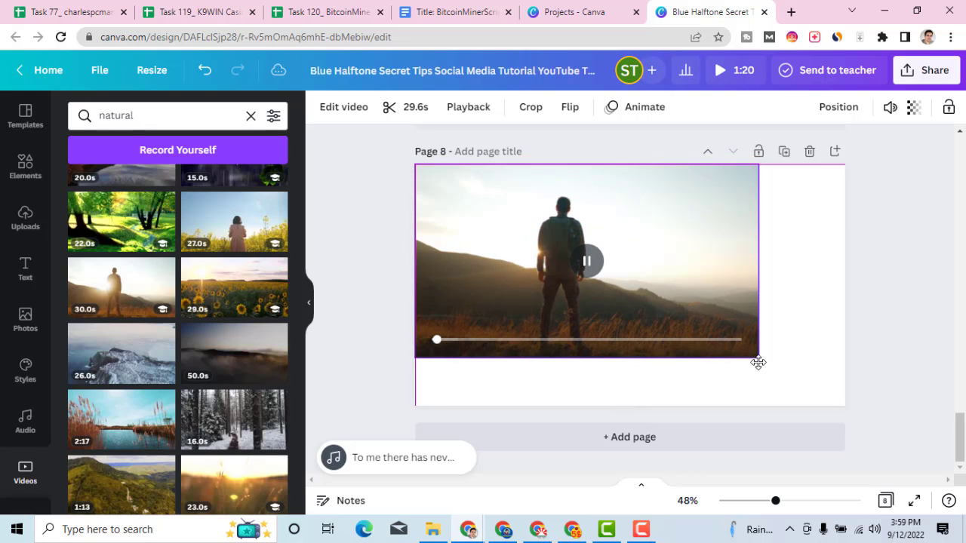
pyautogui.moveTo(757, 359); pyautogui.dragTo(845, 422)
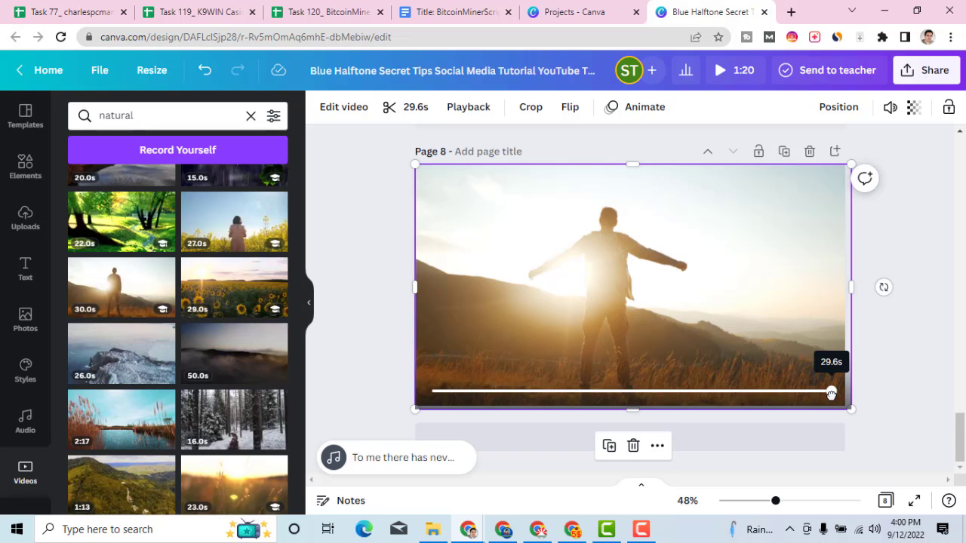
pyautogui.click(904, 340)
# Review the newly added video pages and browse further through the "natural" video results for more clips
pyautogui.scroll(3, 628, 350)
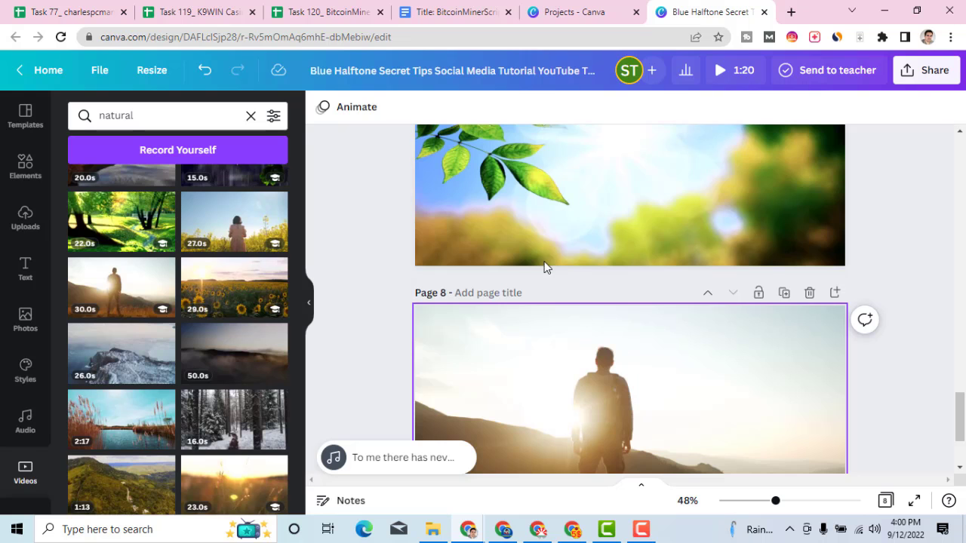
pyautogui.scroll(5, 543, 260)
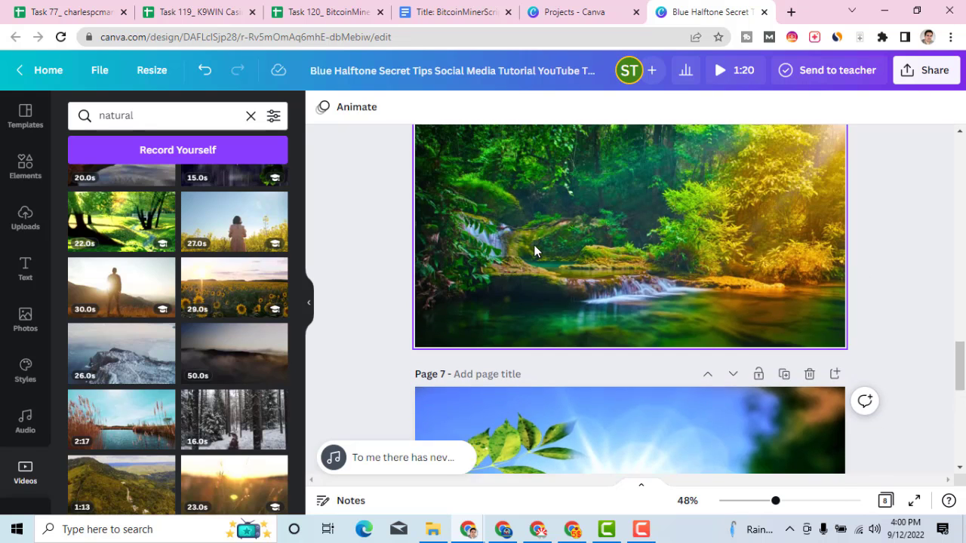
pyautogui.scroll(-5, 541, 273)
pyautogui.scroll(-4, 110, 380)
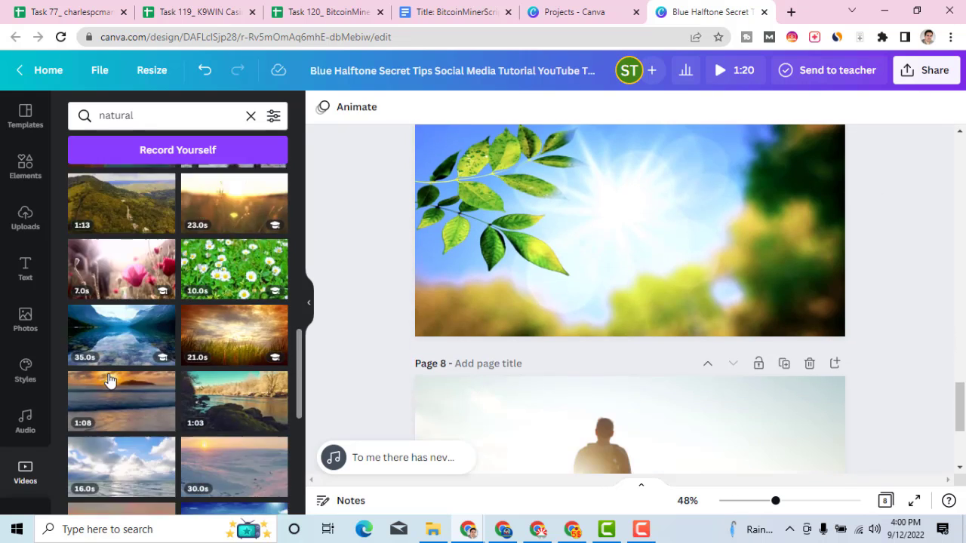
pyautogui.scroll(-4, 109, 380)
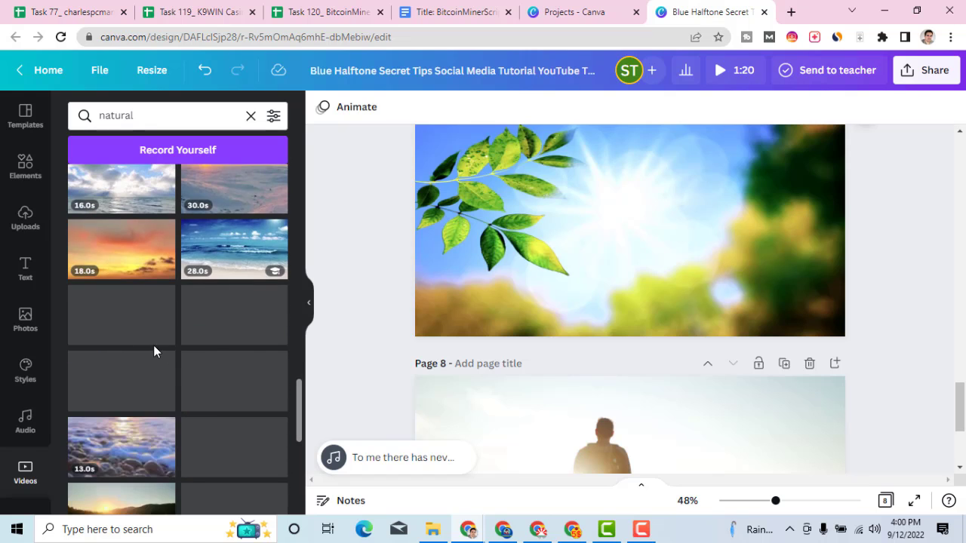
pyautogui.scroll(-2, 176, 365)
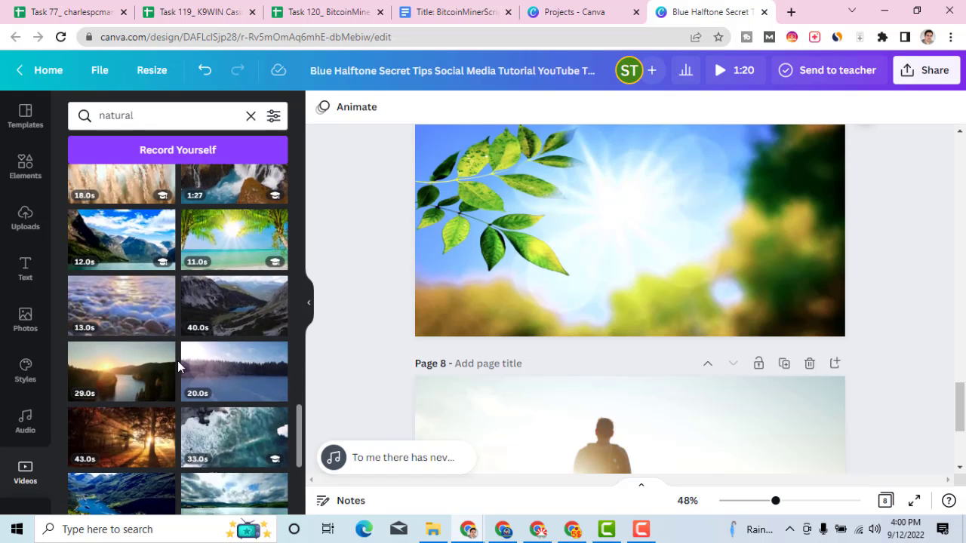
pyautogui.scroll(-3, 177, 361)
pyautogui.scroll(-3, 178, 360)
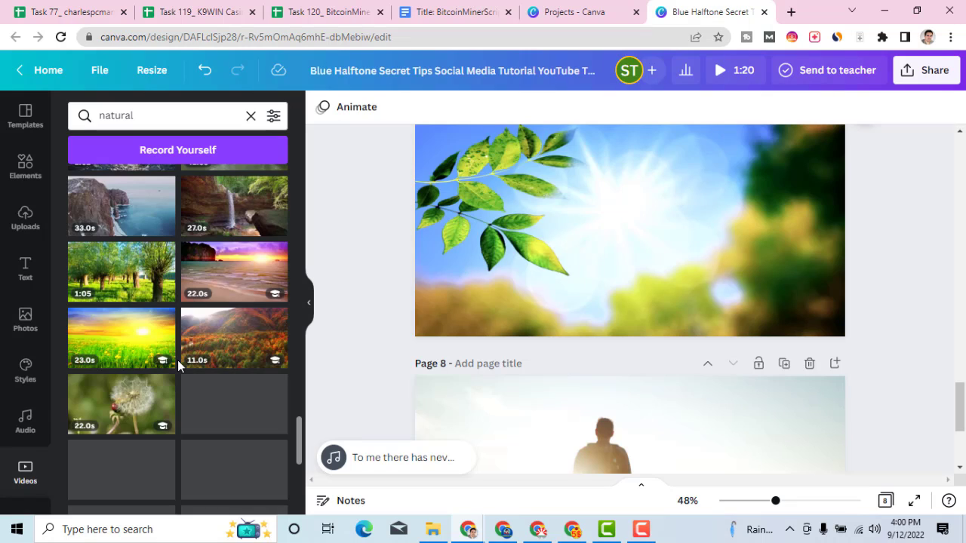
pyautogui.scroll(3, 464, 343)
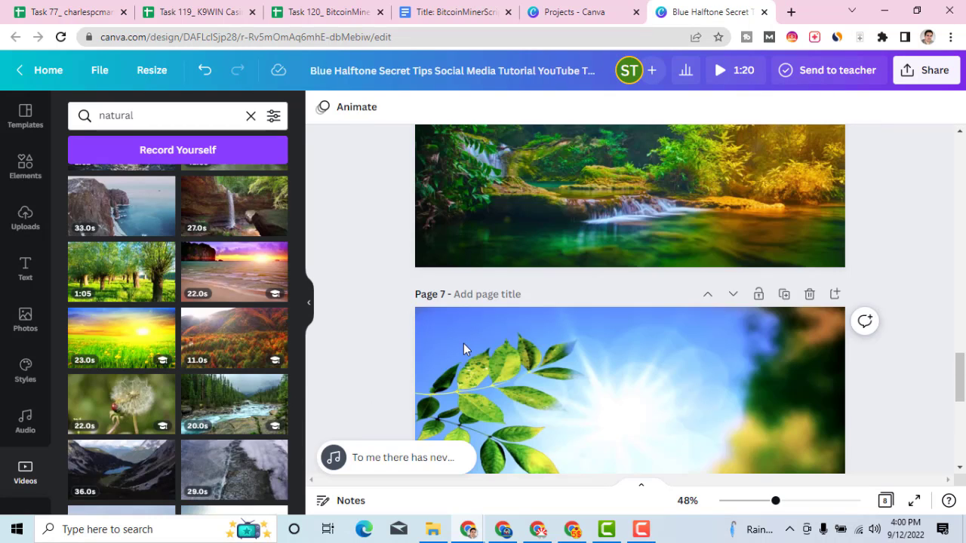
pyautogui.click(462, 344)
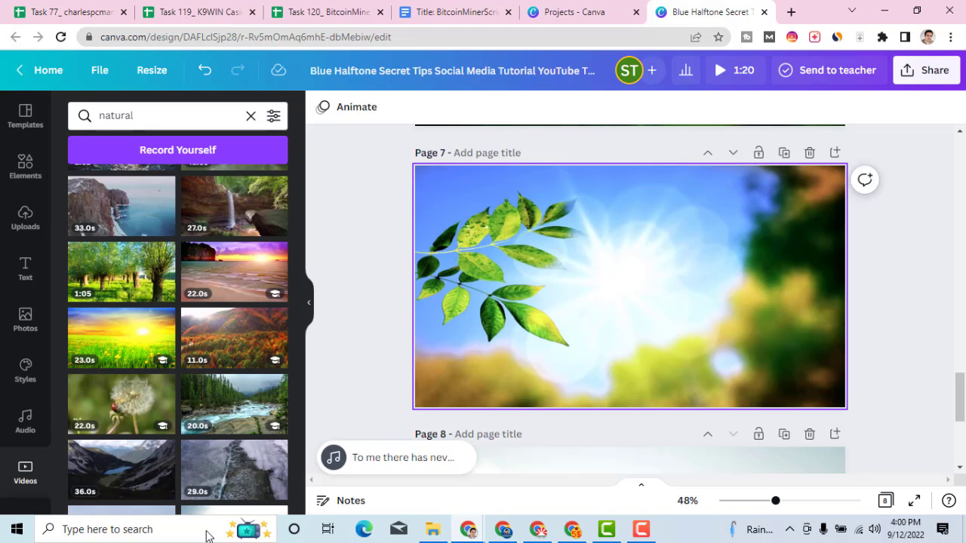
pyautogui.scroll(-3, 121, 412)
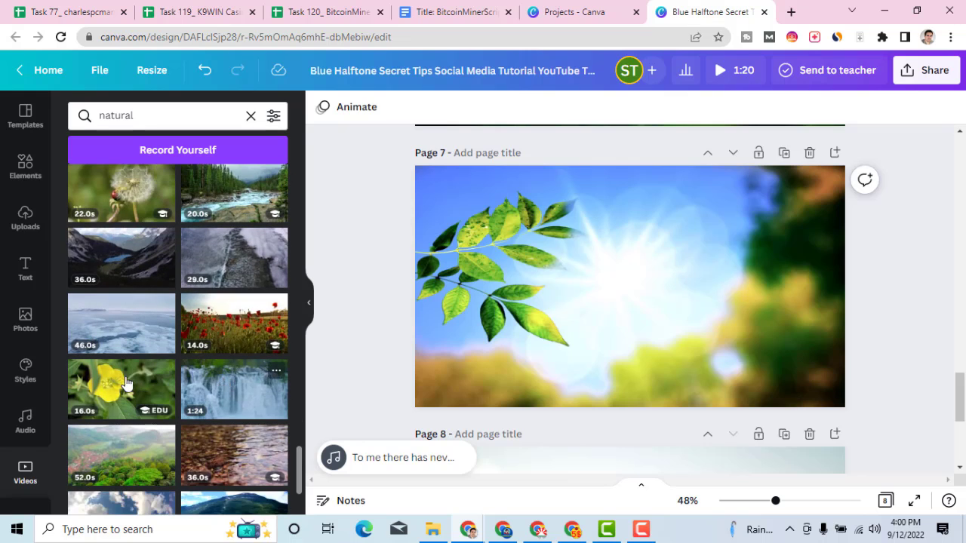
# Add a blank page 9 after the hillside man clip on page 8
pyautogui.scroll(3, 185, 389)
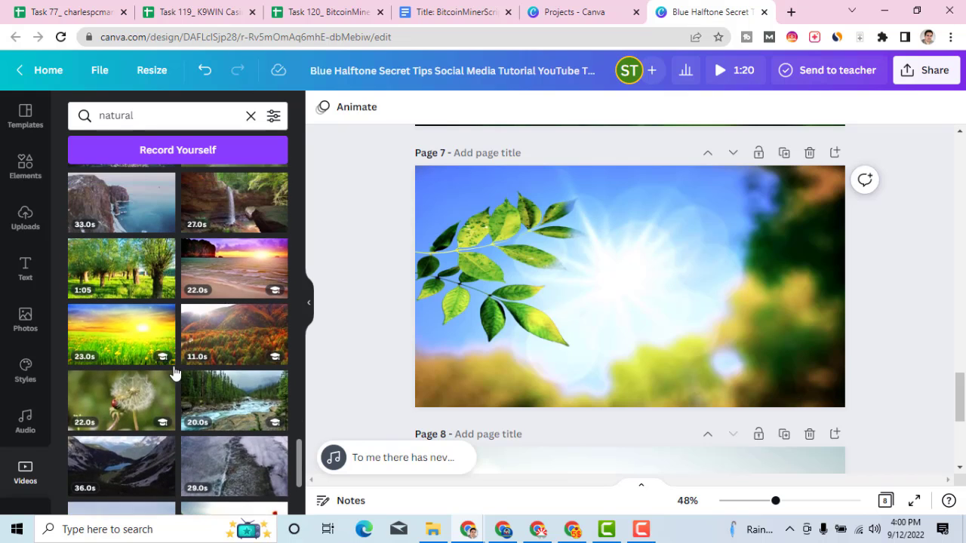
pyautogui.scroll(4, 619, 351)
pyautogui.scroll(4, 614, 354)
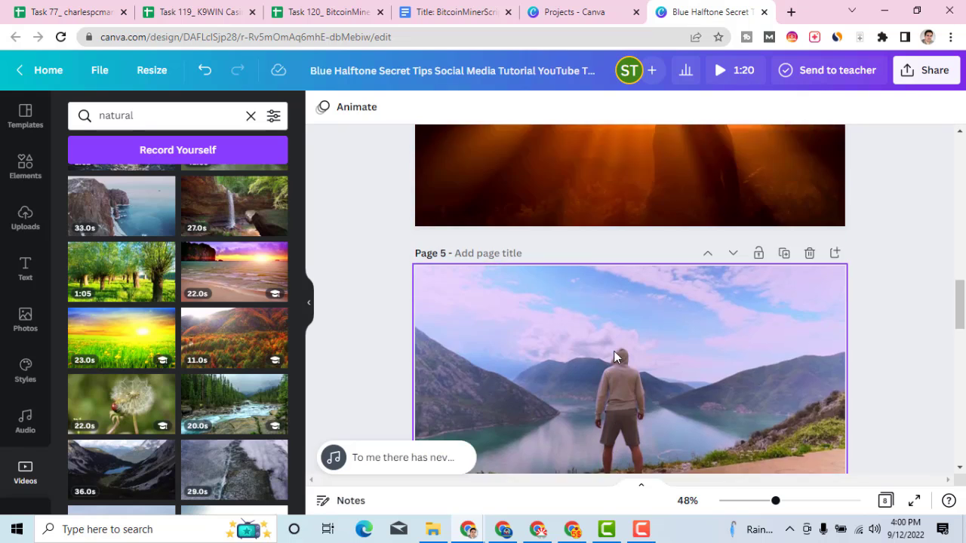
pyautogui.scroll(-5, 614, 354)
pyautogui.scroll(-4, 614, 357)
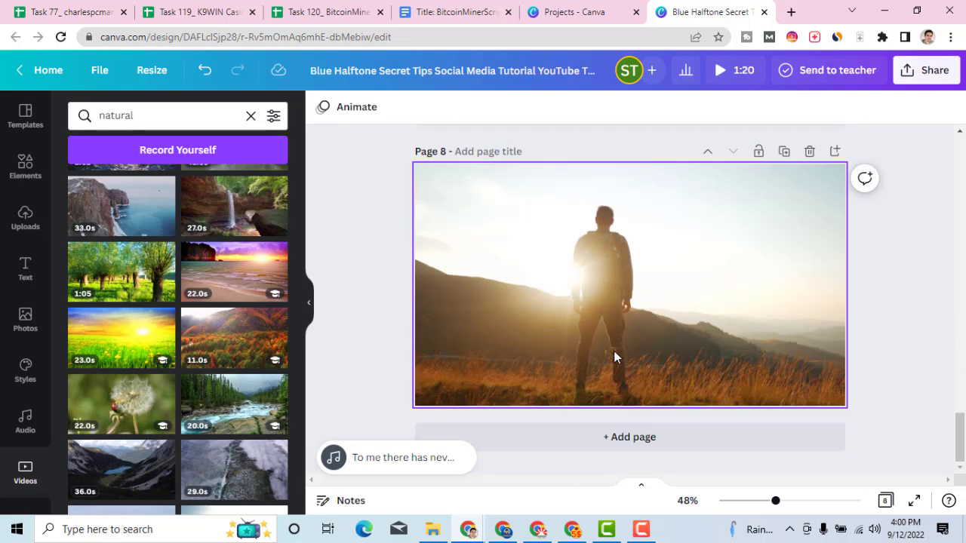
pyautogui.click(510, 447)
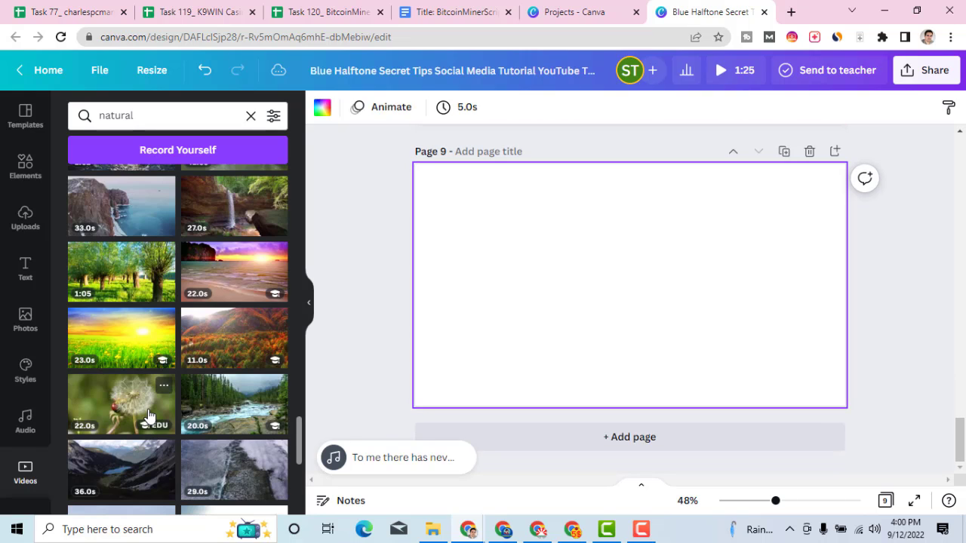
# Place the 11-second autumn forest hillside clip from the "natural" video results on page 9, aligned to its upper-left corner
pyautogui.scroll(-3, 132, 378)
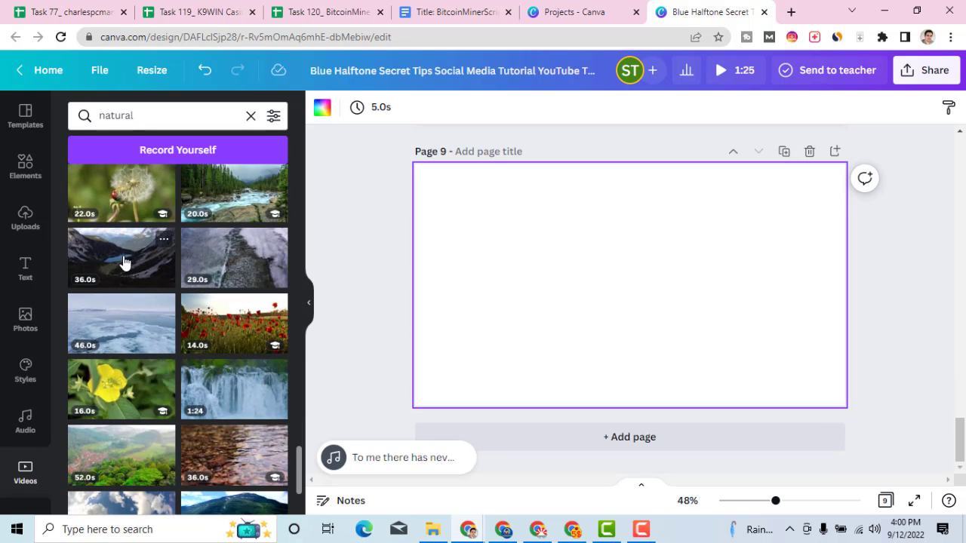
pyautogui.scroll(-3, 158, 347)
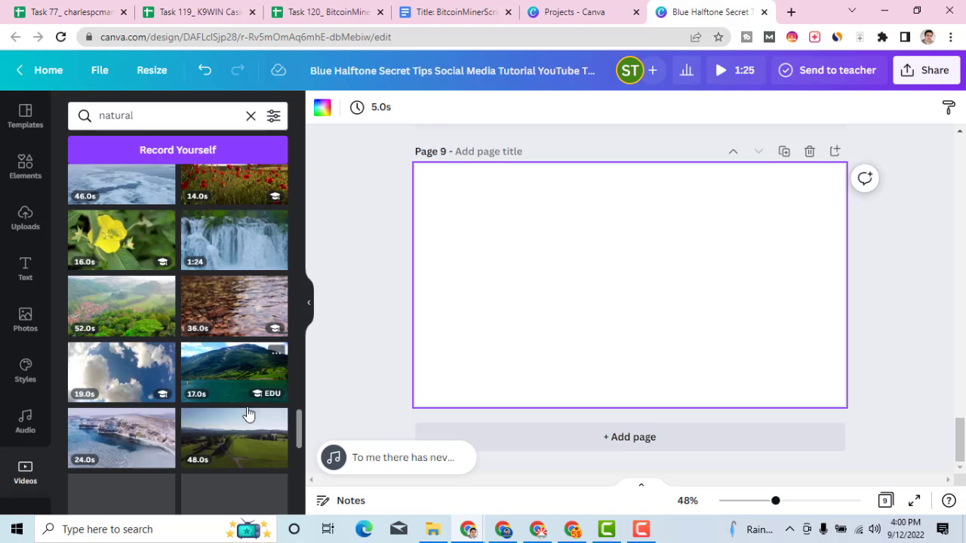
pyautogui.scroll(-1, 210, 414)
pyautogui.scroll(-4, 209, 414)
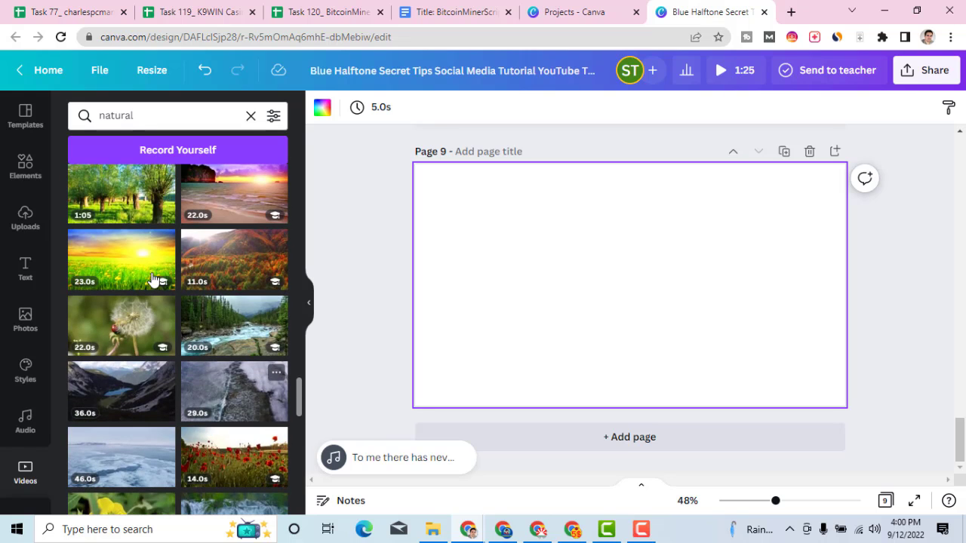
pyautogui.click(240, 270)
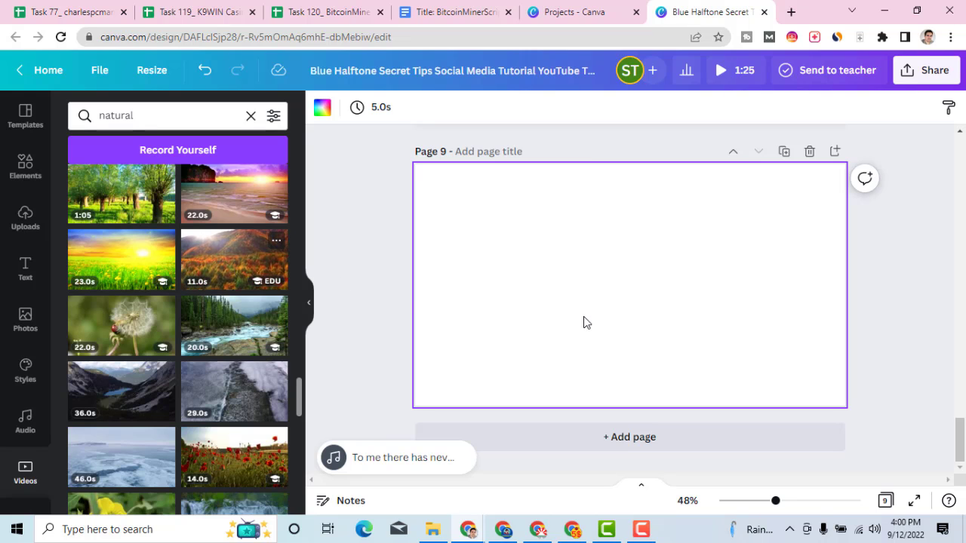
pyautogui.moveTo(564, 312)
pyautogui.mouseDown()
pyautogui.moveTo(522, 287)
pyautogui.moveTo(555, 300)
pyautogui.mouseUp()
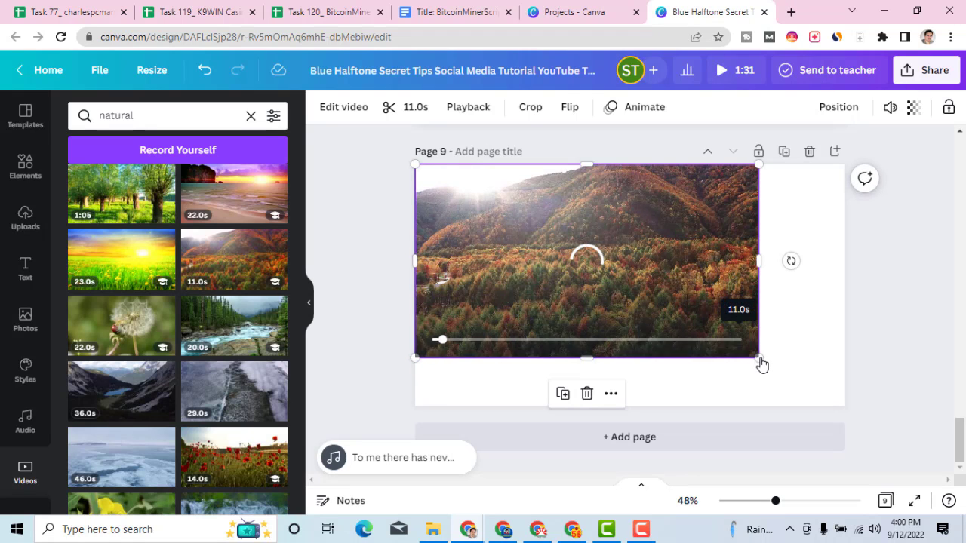
# Enlarge the autumn forest clip to about 1,315 by 740 so it covers all of page 9
pyautogui.moveTo(810, 405); pyautogui.dragTo(841, 405)
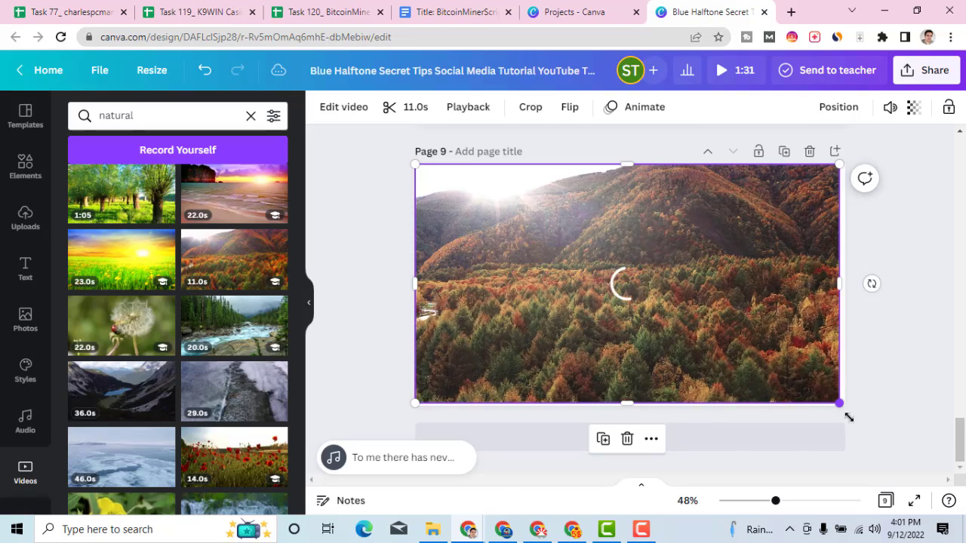
pyautogui.moveTo(840, 404); pyautogui.dragTo(867, 409)
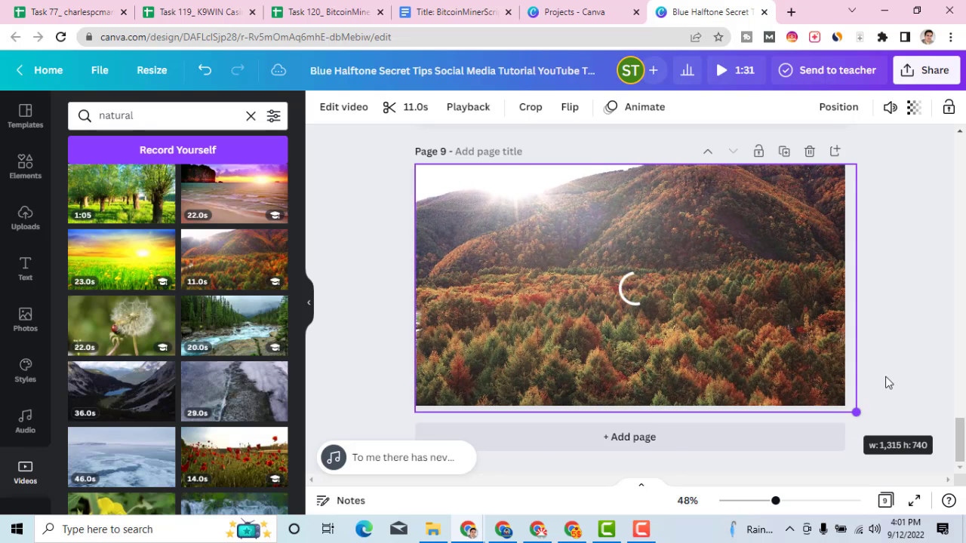
pyautogui.click(886, 372)
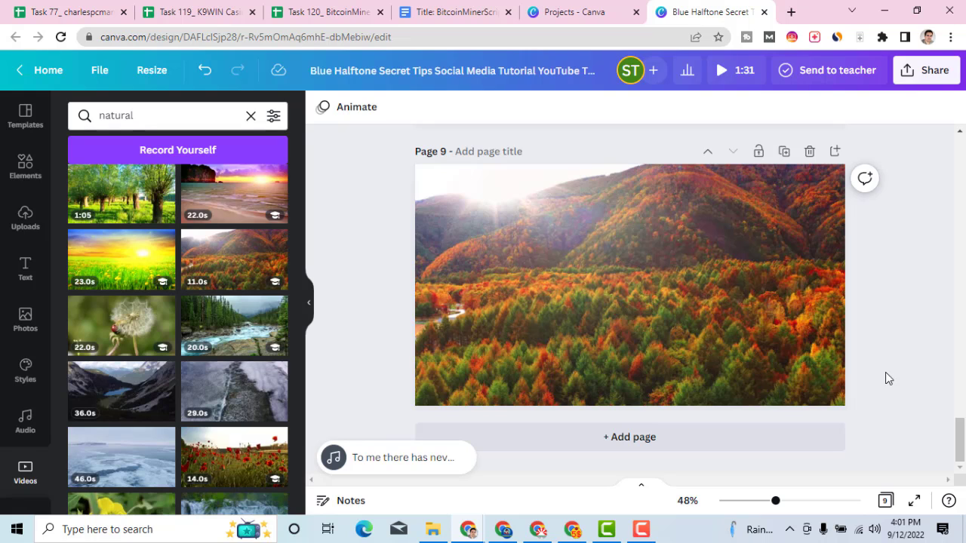
# Open the design's download settings and choose MP4 Video as the file type
pyautogui.scroll(5, 886, 383)
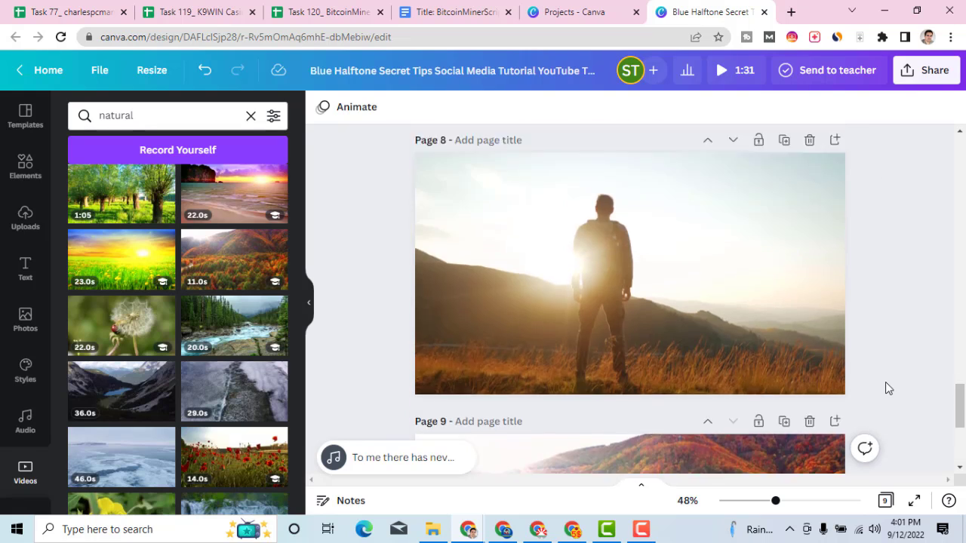
pyautogui.scroll(4, 885, 382)
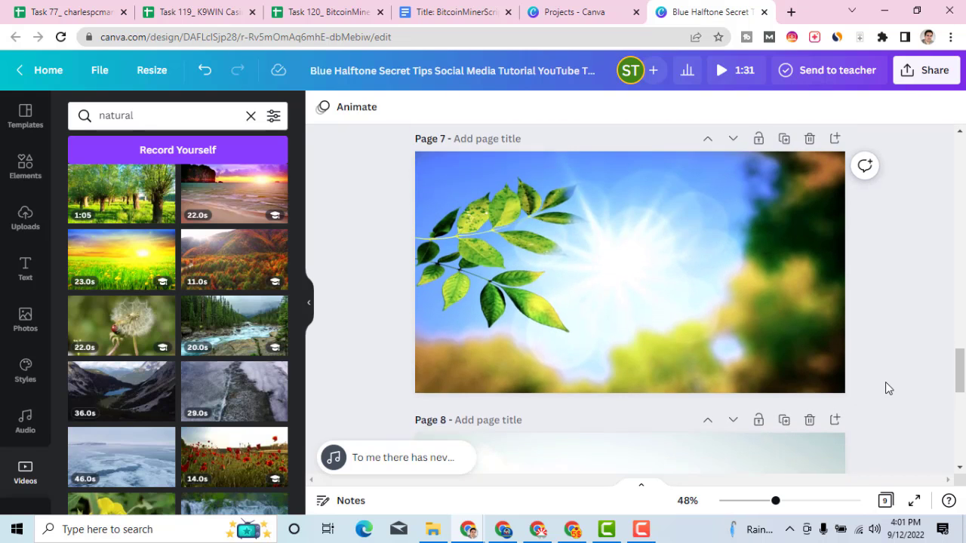
pyautogui.scroll(3, 885, 383)
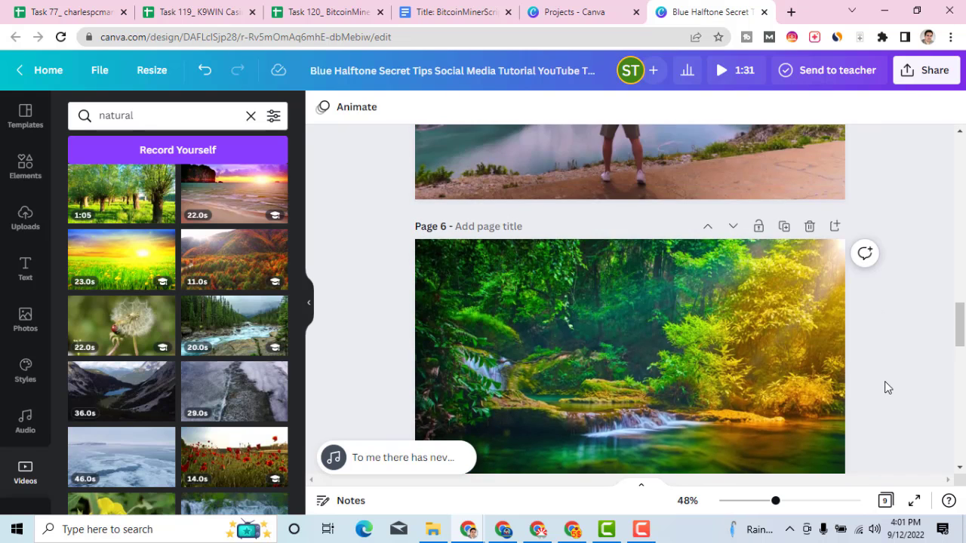
pyautogui.scroll(-2, 884, 384)
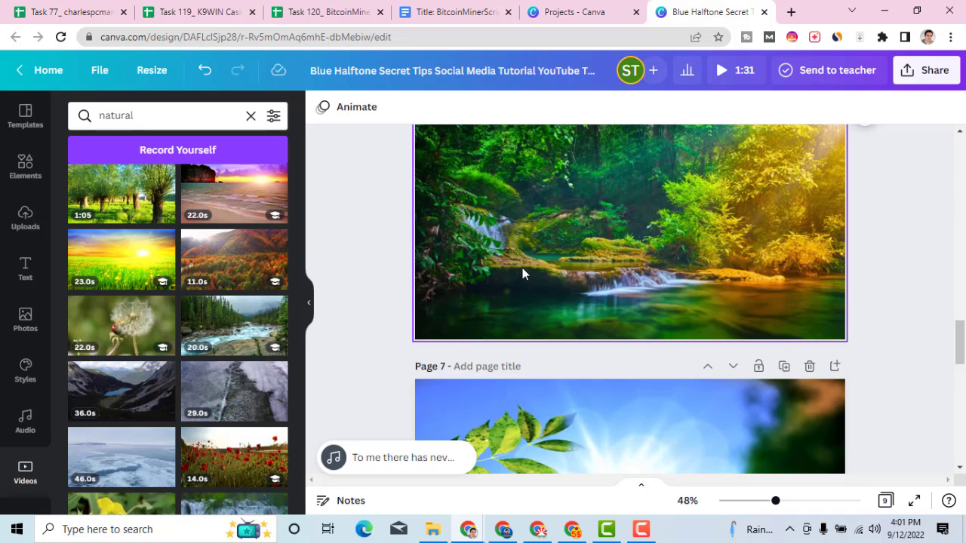
pyautogui.scroll(3, 523, 271)
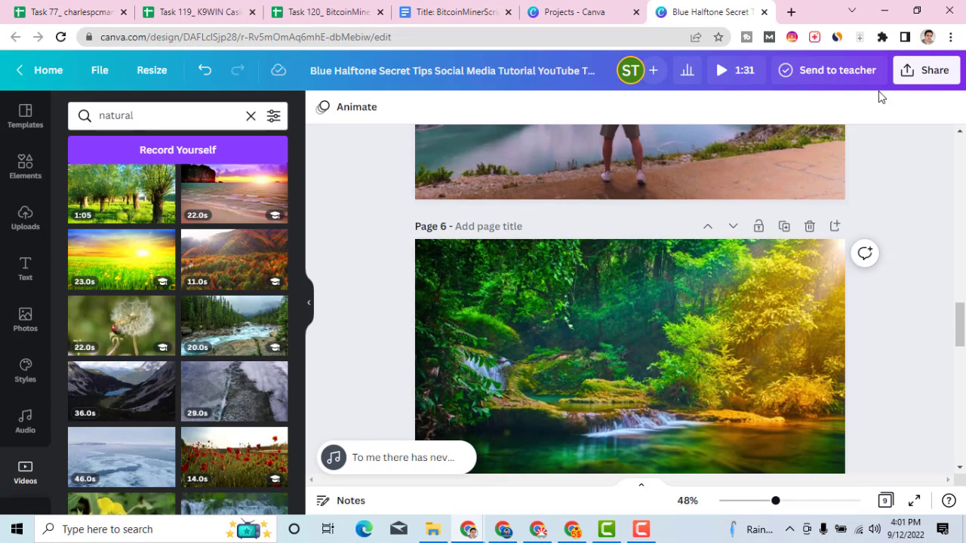
pyautogui.click(915, 89)
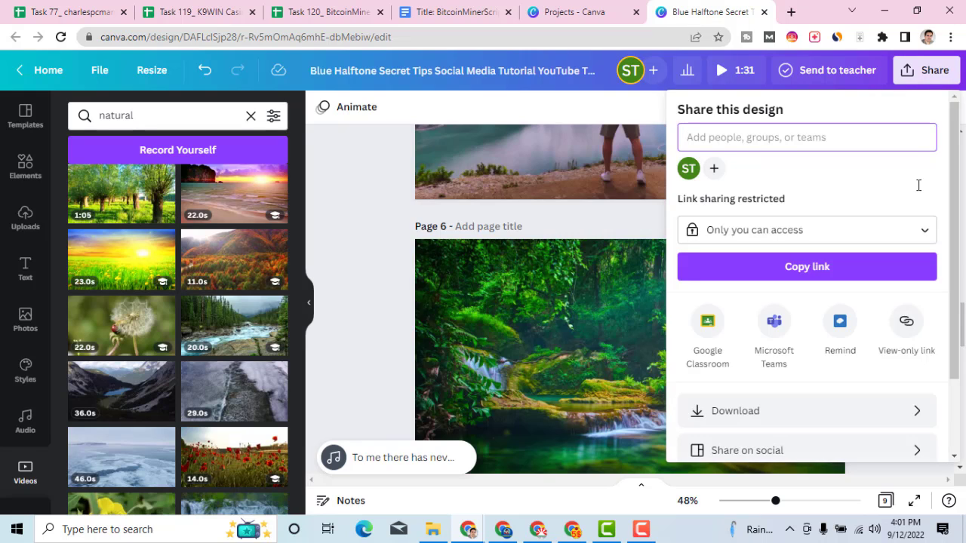
pyautogui.scroll(-2, 813, 368)
pyautogui.scroll(-1, 810, 370)
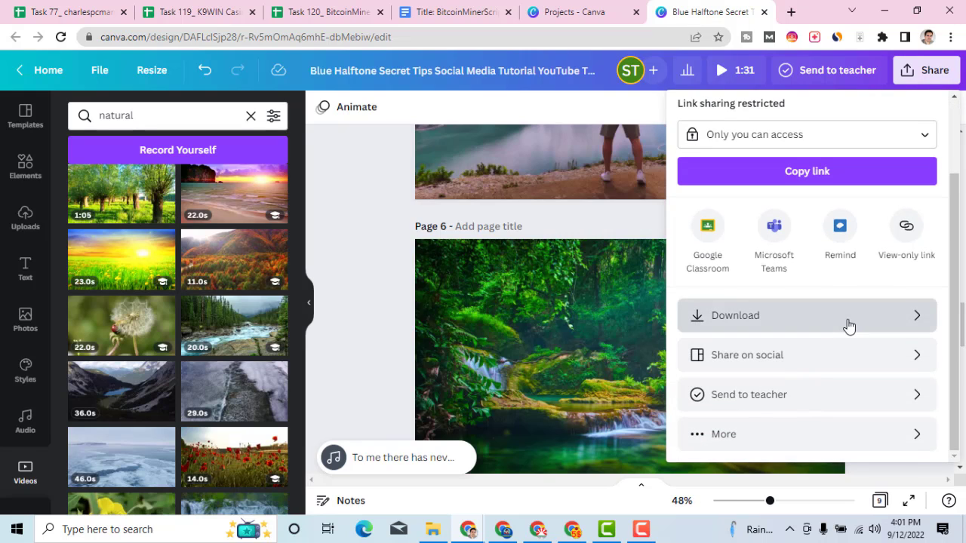
pyautogui.click(848, 326)
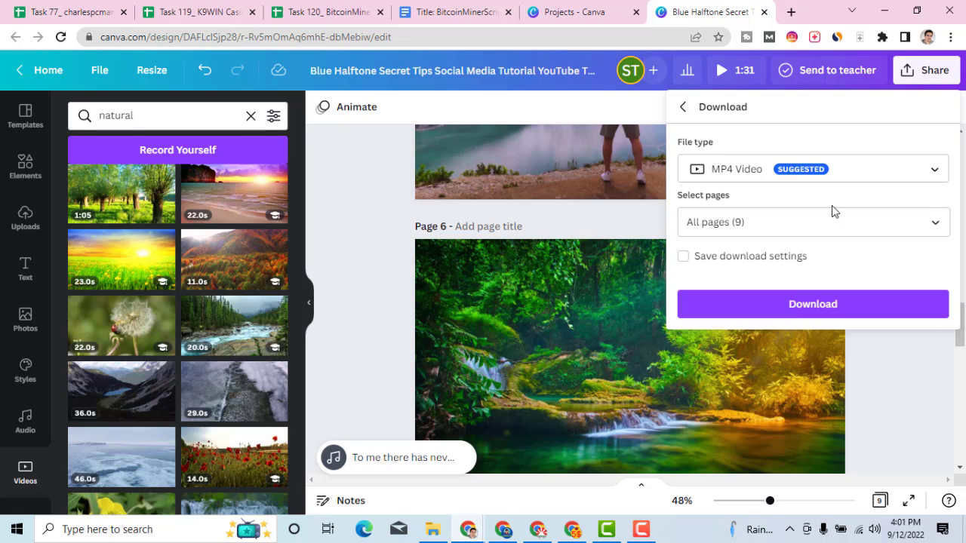
pyautogui.click(846, 172)
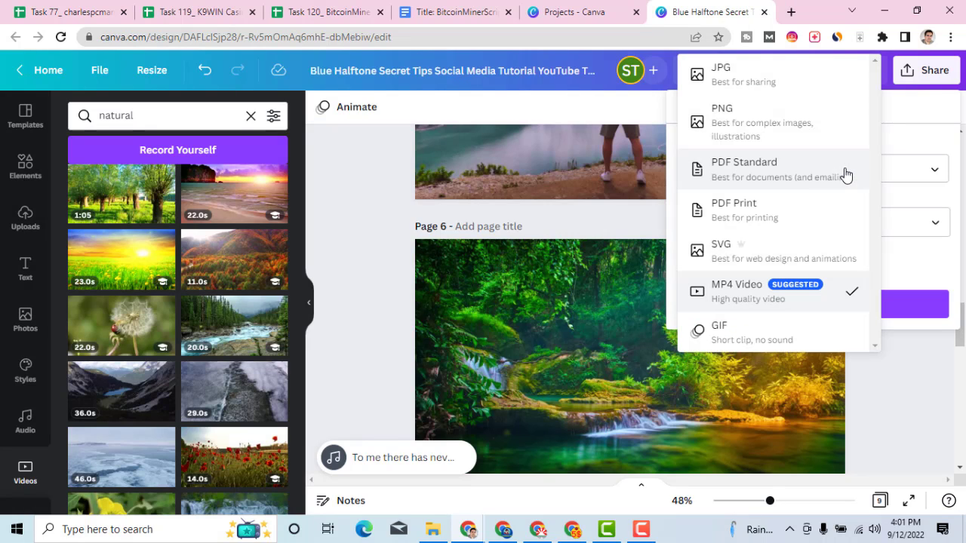
pyautogui.click(748, 296)
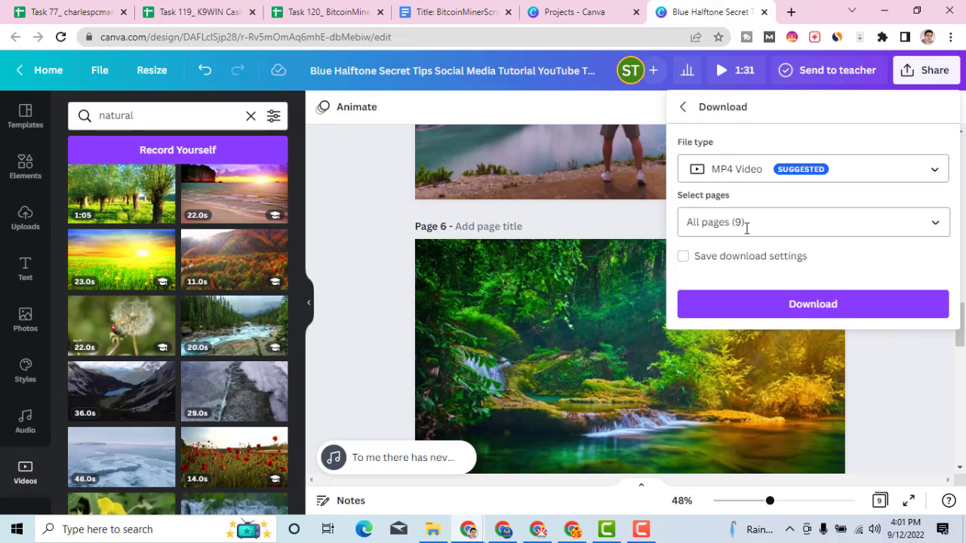
# Deselect all pages for the download and include only pages 6, 7, 8 and 9
pyautogui.click(744, 226)
pyautogui.click(744, 273)
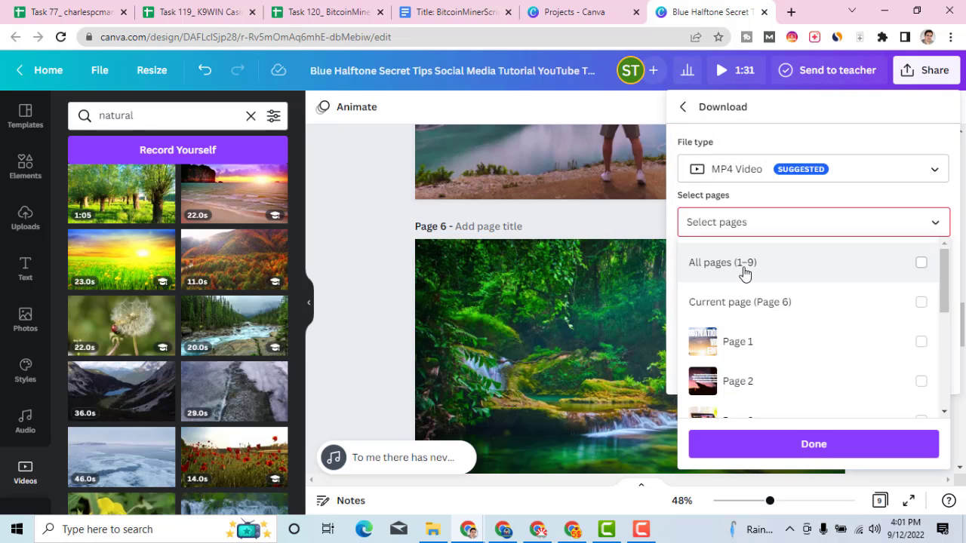
pyautogui.scroll(-3, 780, 312)
pyautogui.scroll(-1, 785, 347)
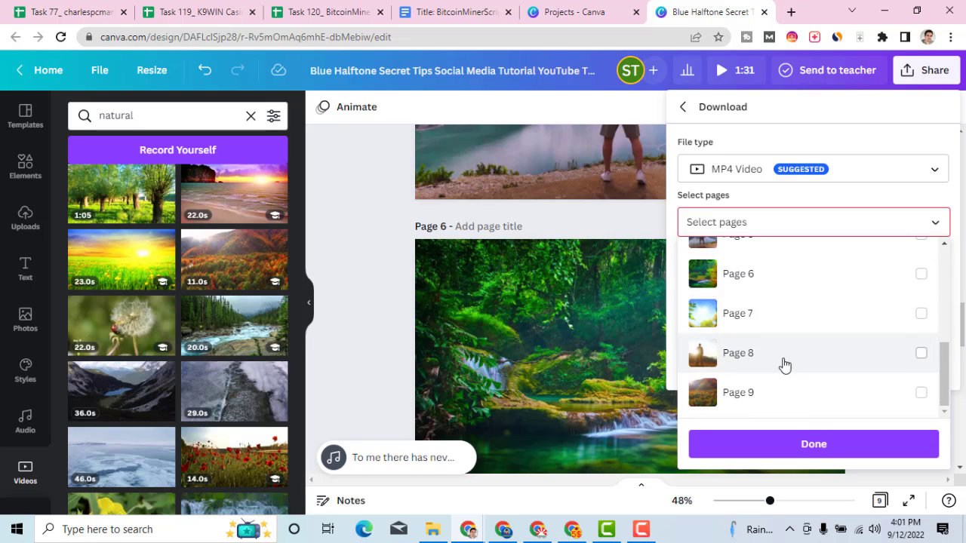
pyautogui.click(743, 280)
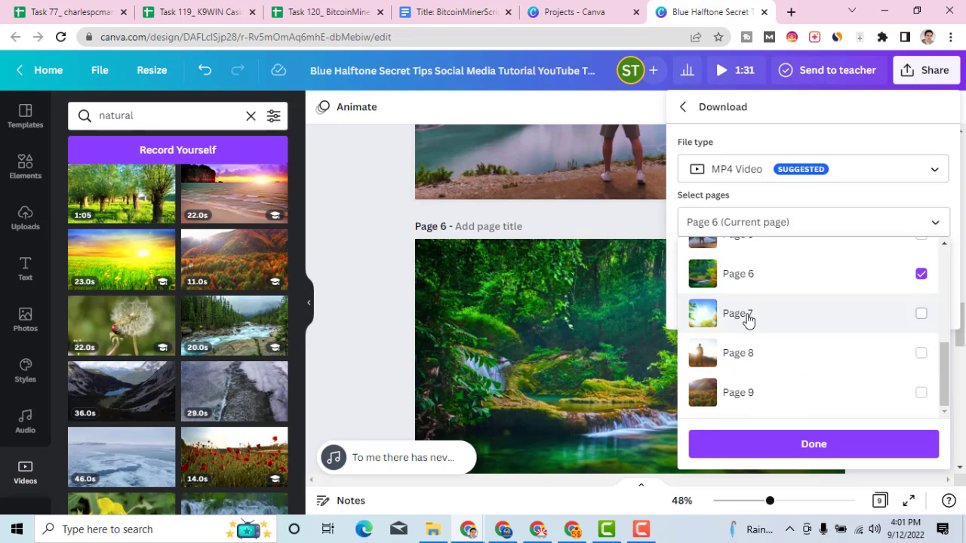
pyautogui.click(746, 322)
pyautogui.click(777, 366)
pyautogui.click(781, 401)
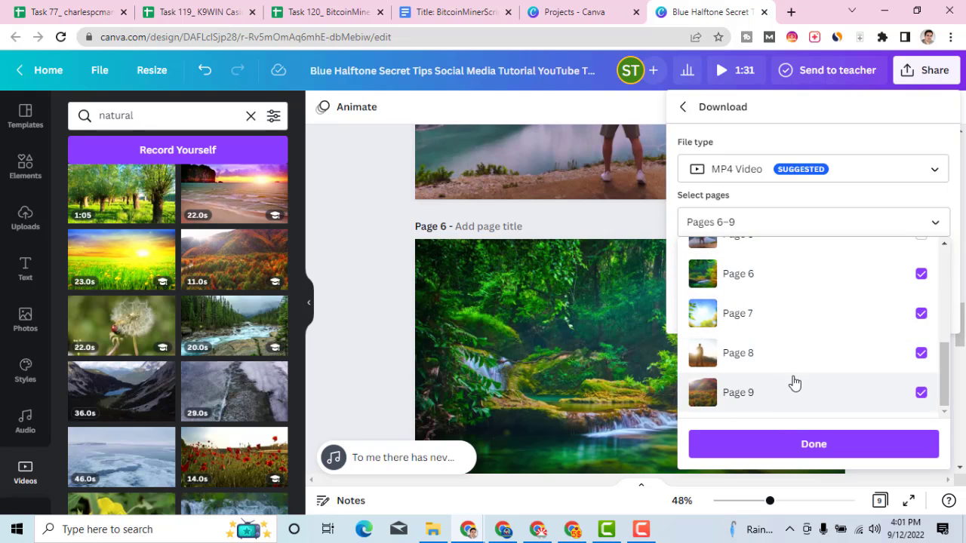
# Check and confirm the page selection, and download pages 6–9 as an MP4 video
pyautogui.scroll(1, 799, 371)
pyautogui.scroll(2, 798, 371)
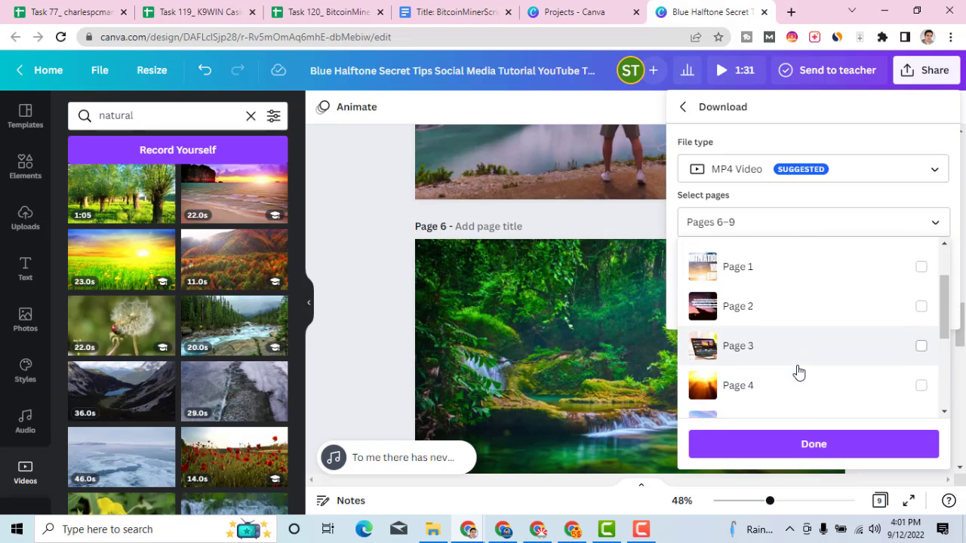
pyautogui.scroll(-3, 799, 372)
pyautogui.scroll(3, 799, 371)
pyautogui.scroll(-1, 799, 372)
pyautogui.scroll(-1, 799, 372)
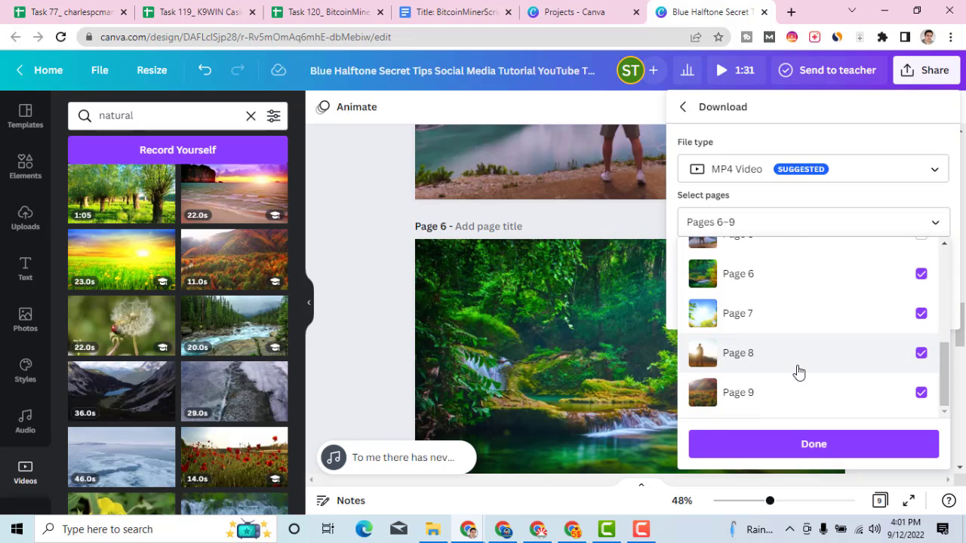
pyautogui.scroll(5, 799, 371)
pyautogui.scroll(-5, 799, 371)
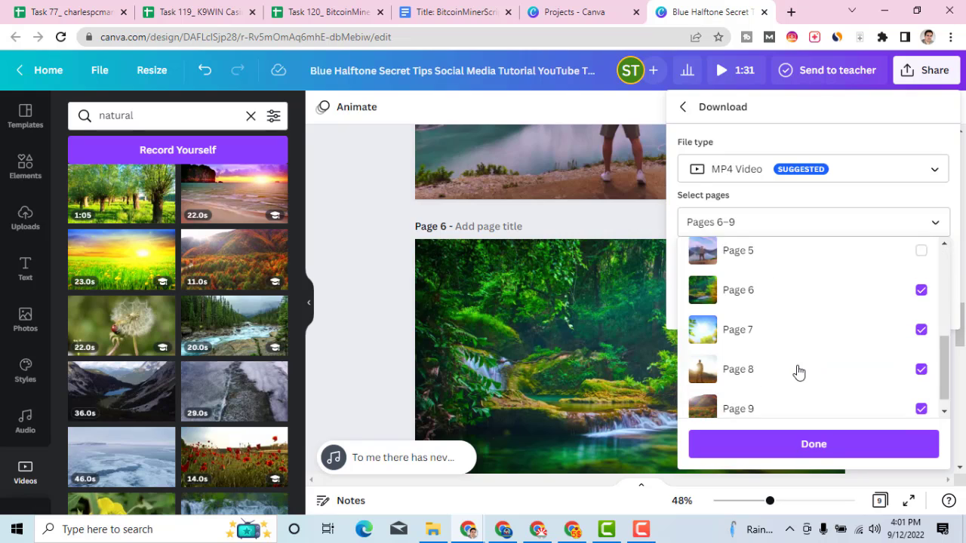
pyautogui.click(795, 442)
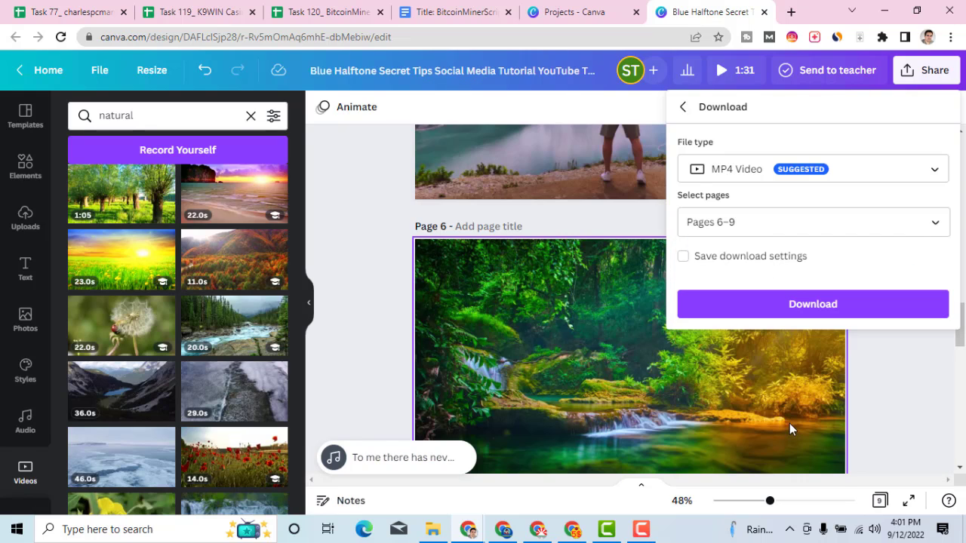
pyautogui.click(782, 316)
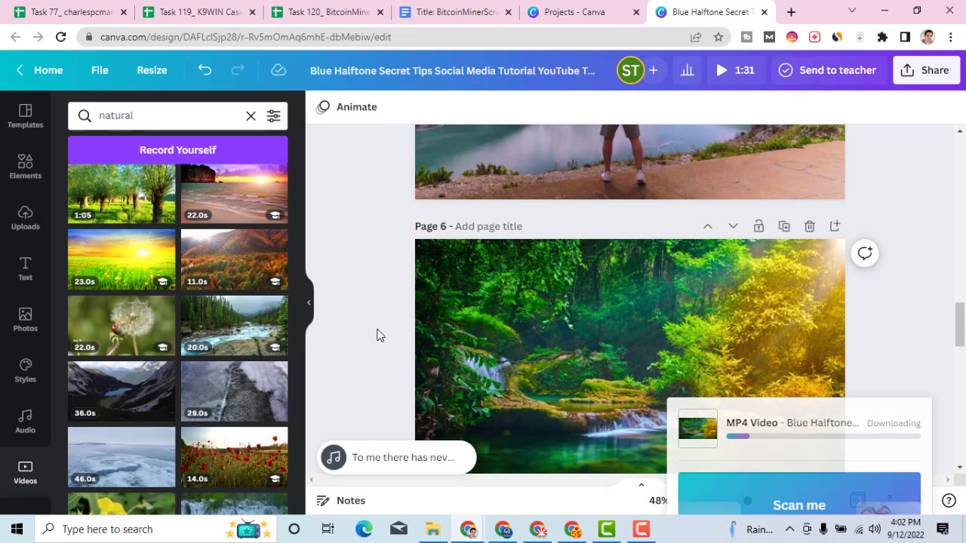
pyautogui.scroll(-1, 178, 358)
pyautogui.scroll(-8, 177, 354)
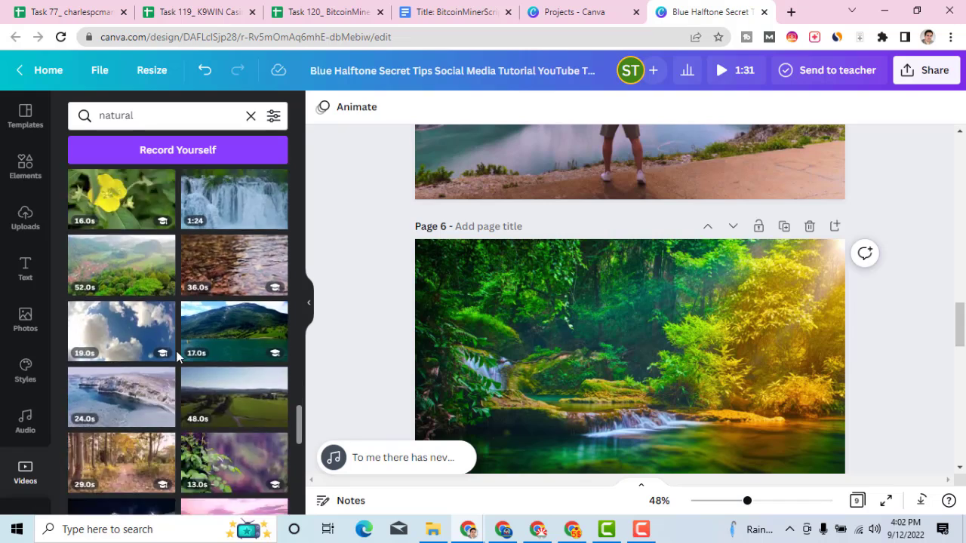
pyautogui.scroll(-3, 176, 351)
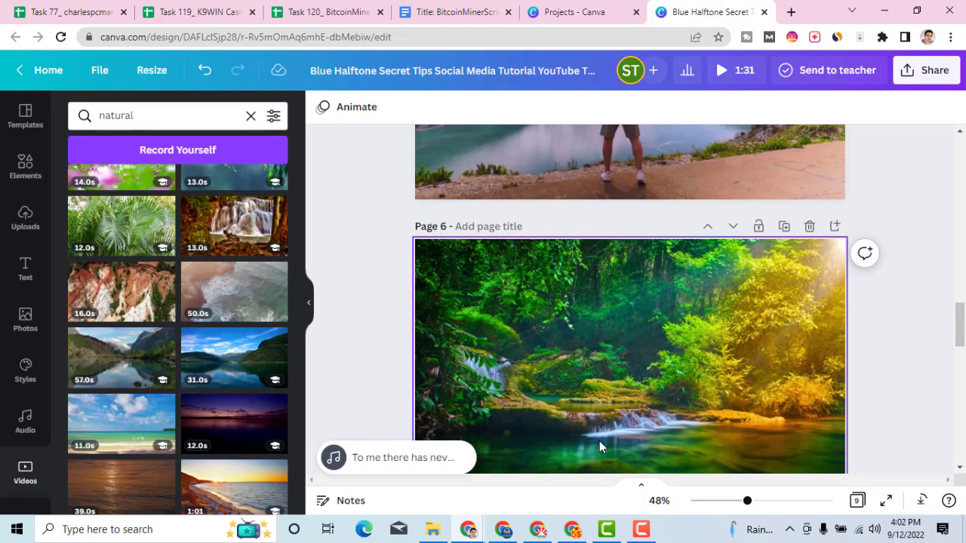
# Switch to the Fast.com browser window and rerun the internet speed test
pyautogui.click(538, 531)
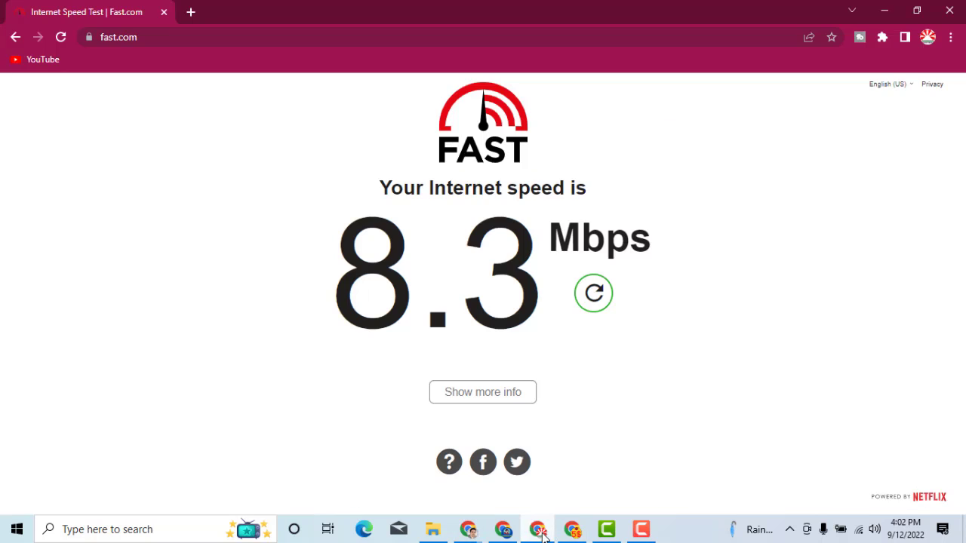
pyautogui.click(581, 308)
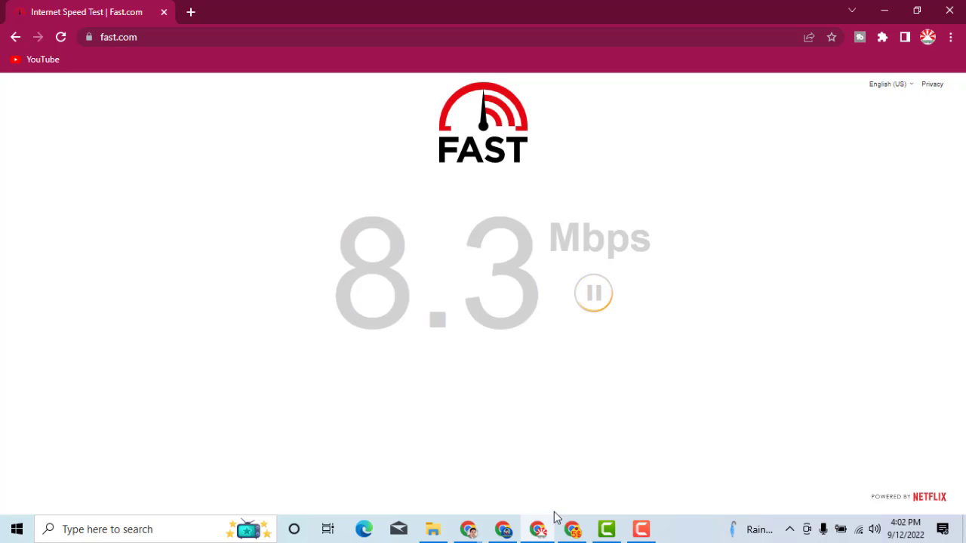
# Switch back to the Canva design and look through more of the "natural" stock video results
pyautogui.click(469, 530)
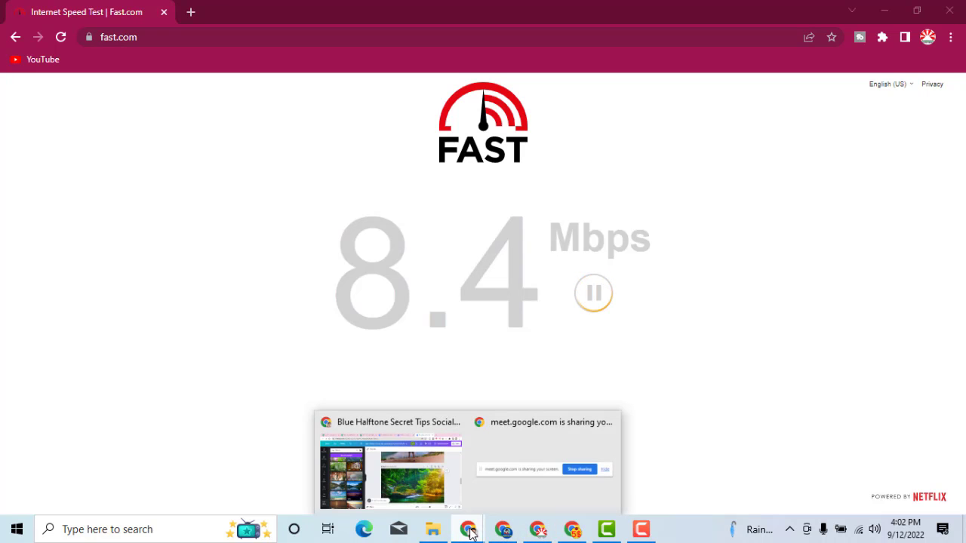
pyautogui.click(409, 476)
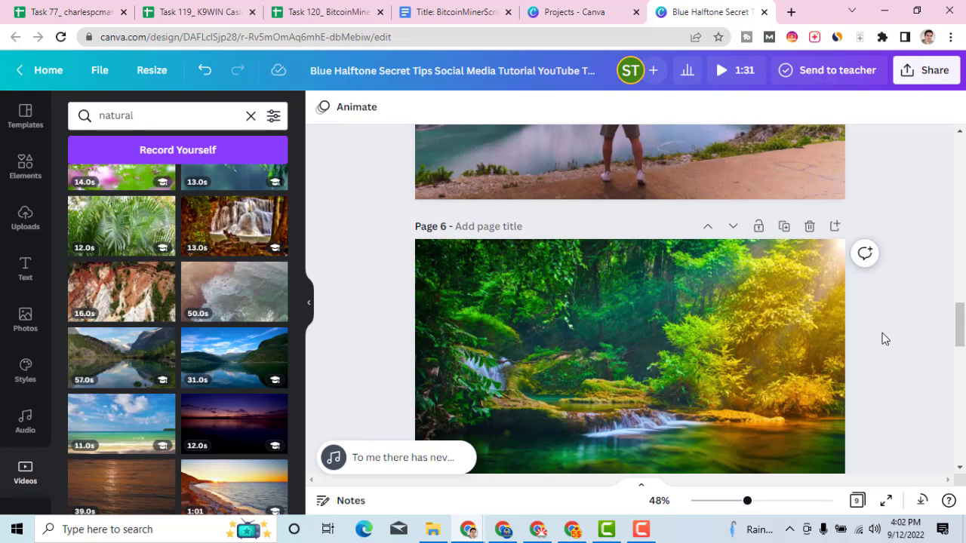
pyautogui.scroll(-8, 175, 396)
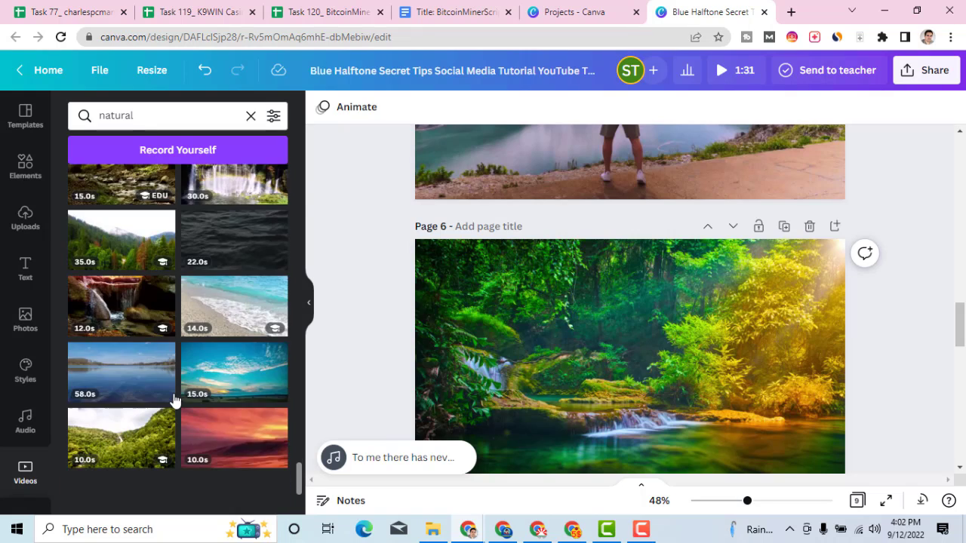
pyautogui.scroll(-4, 174, 396)
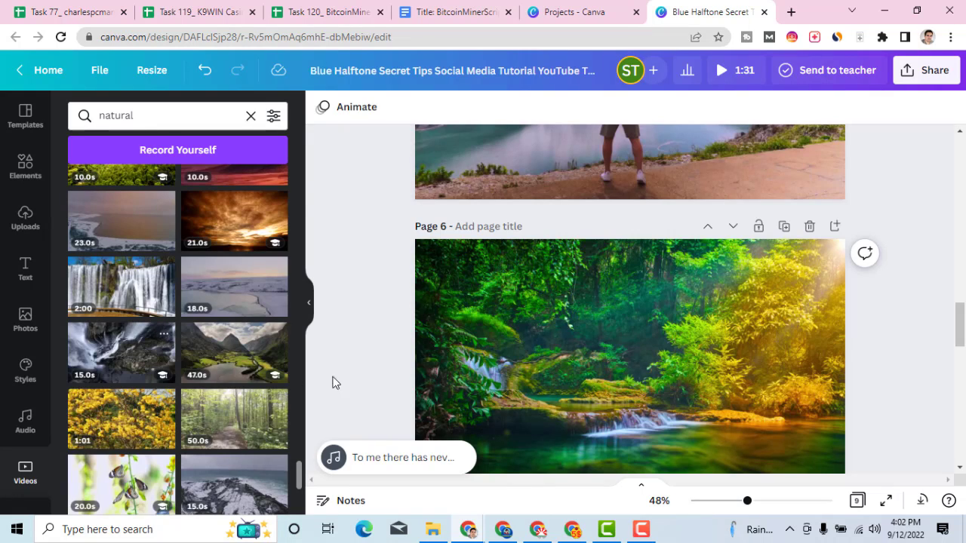
pyautogui.scroll(-5, 194, 395)
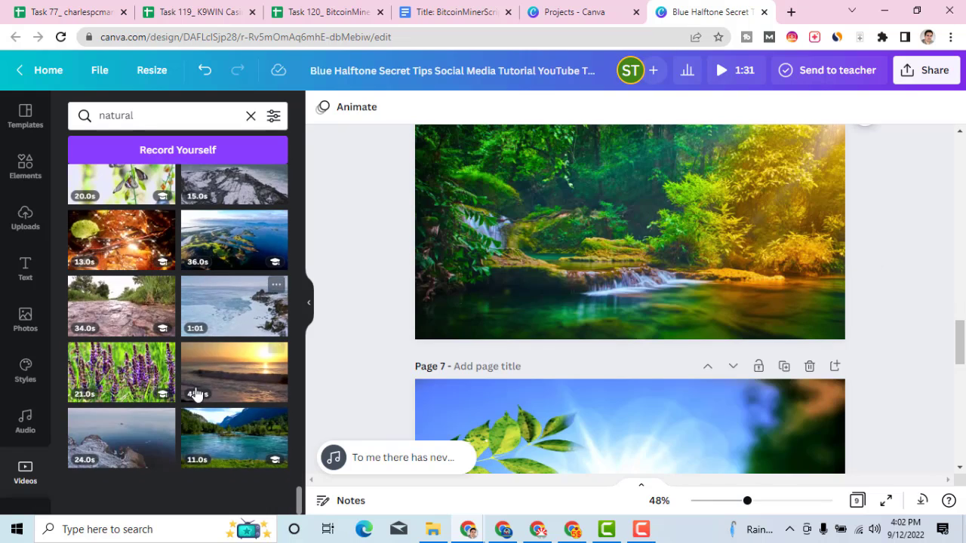
# Switch to the Fast.com browser window and open a new blank Google tab there
pyautogui.click(544, 531)
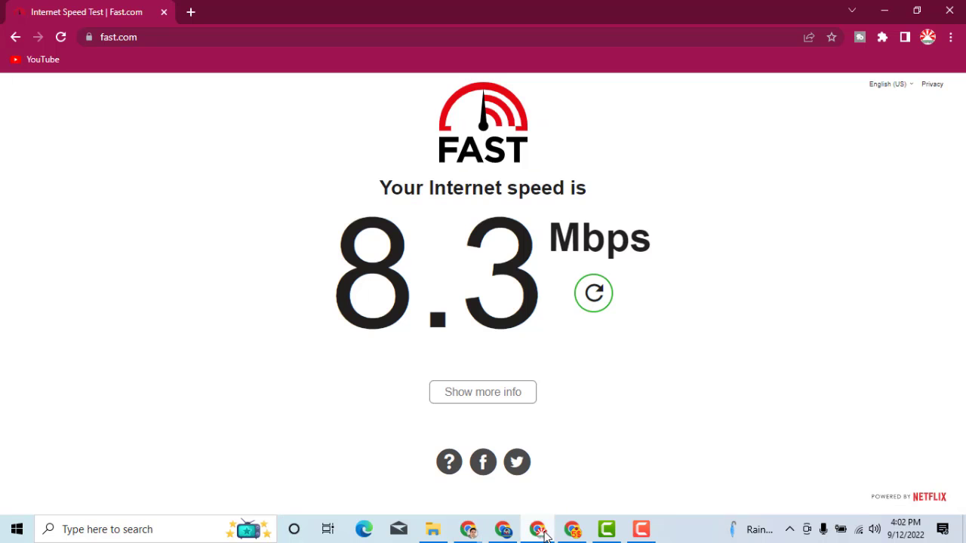
pyautogui.click(191, 13)
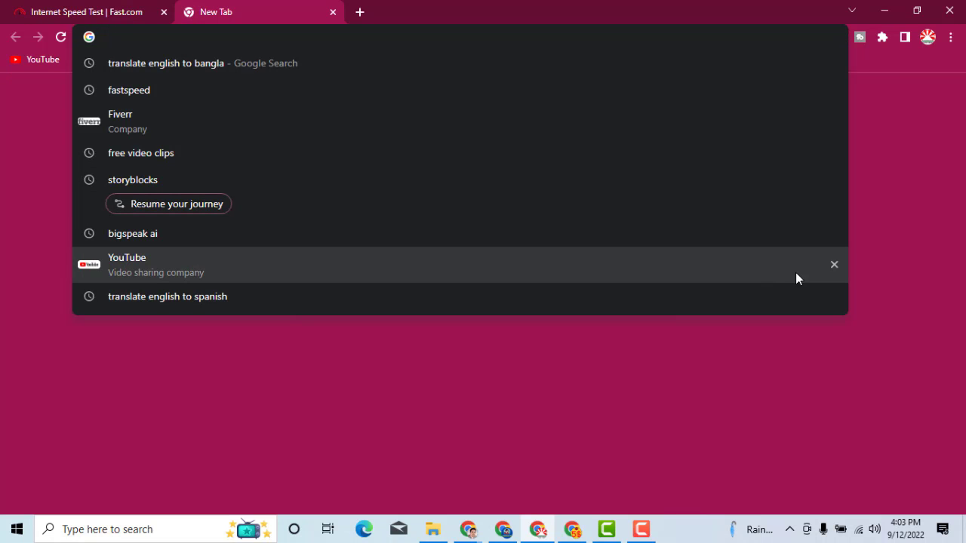
pyautogui.click(865, 162)
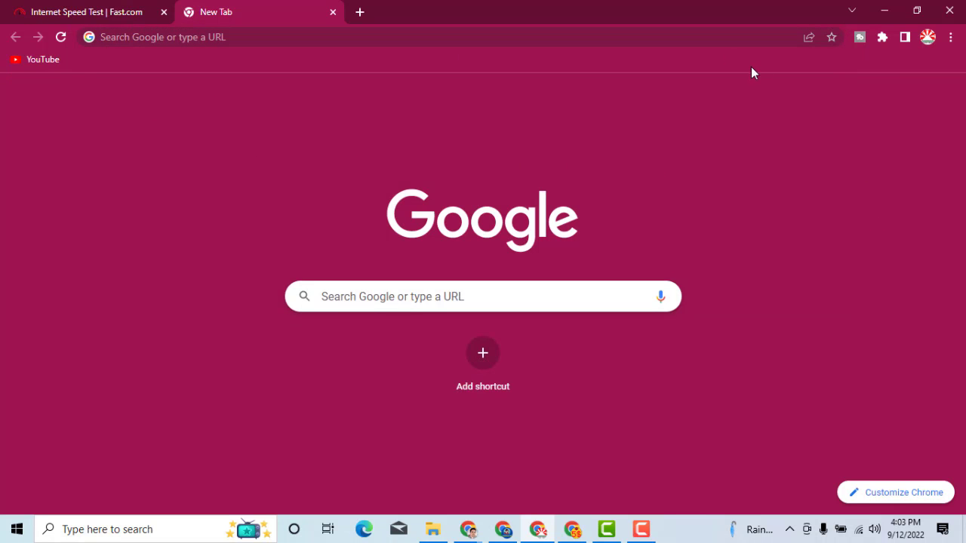
pyautogui.click(339, 302)
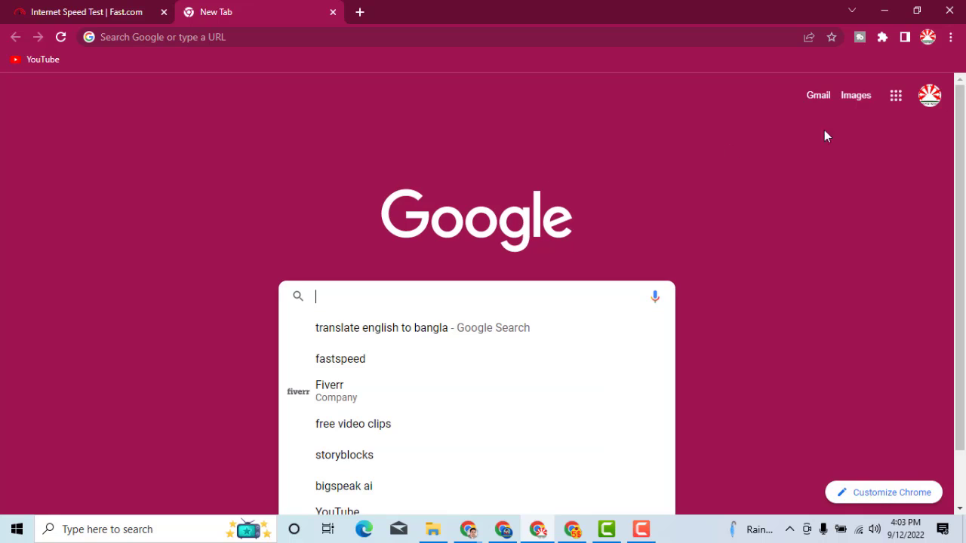
# Open Google Drive from the Google apps in a separate tab and close the blank new tab
pyautogui.click(897, 104)
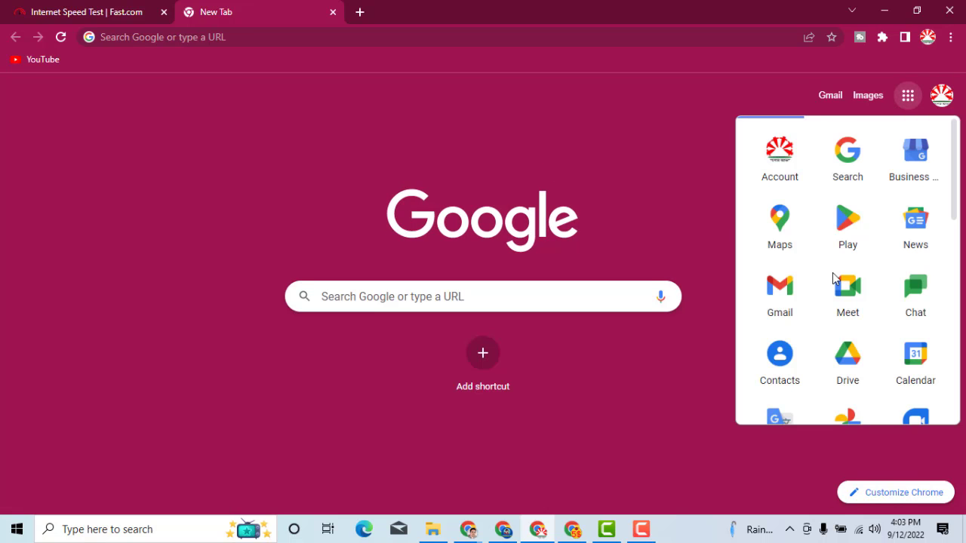
pyautogui.scroll(-2, 838, 310)
pyautogui.scroll(2, 839, 287)
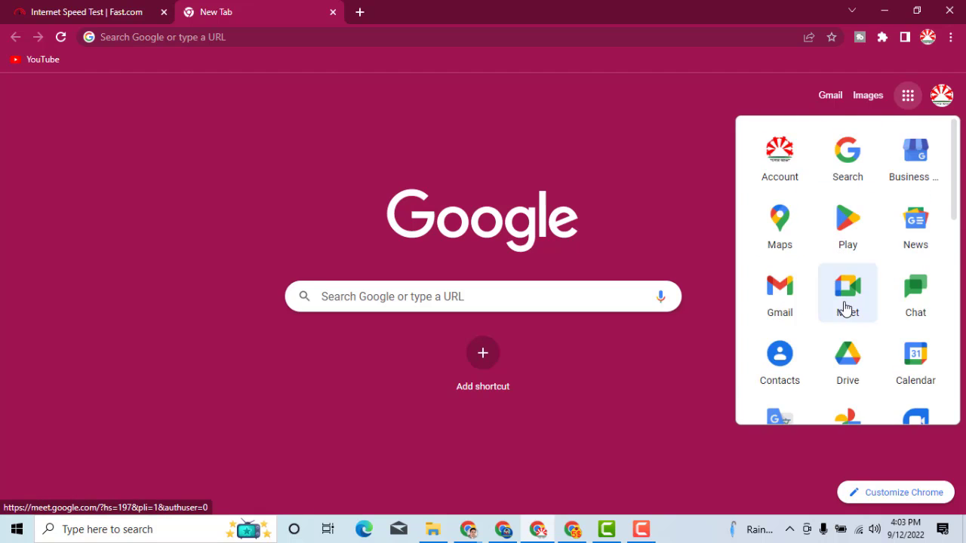
pyautogui.scroll(-1, 850, 310)
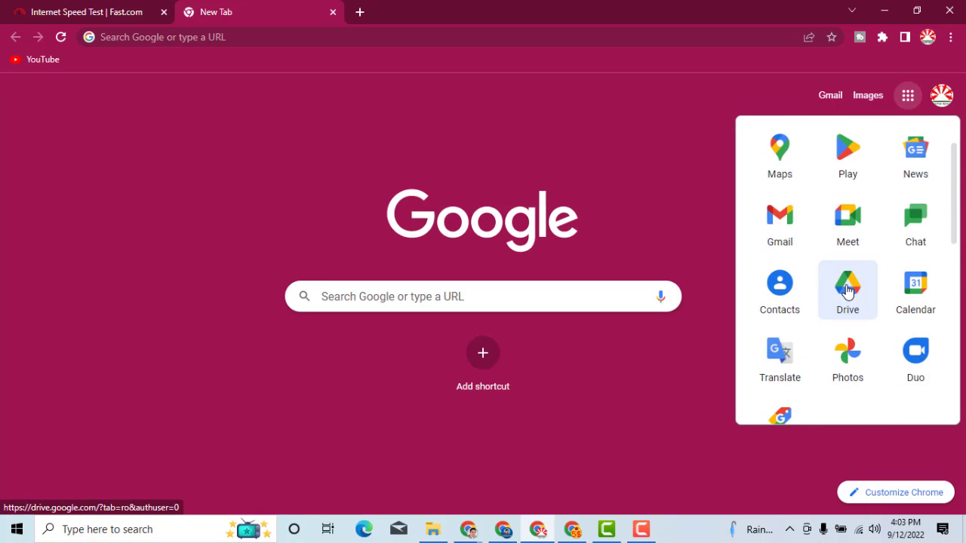
pyautogui.rightClick(854, 291)
pyautogui.press('Escape')
pyautogui.middleClick(857, 300)
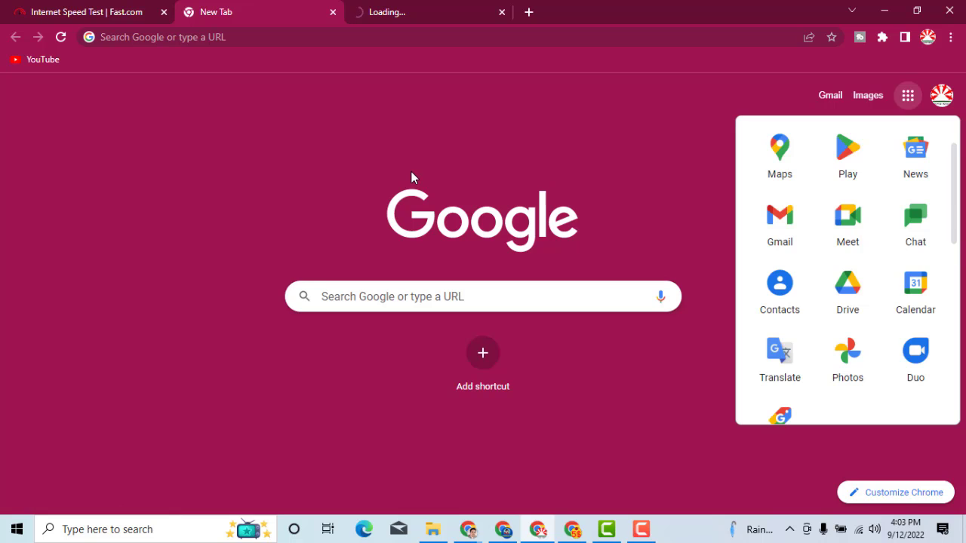
pyautogui.click(333, 12)
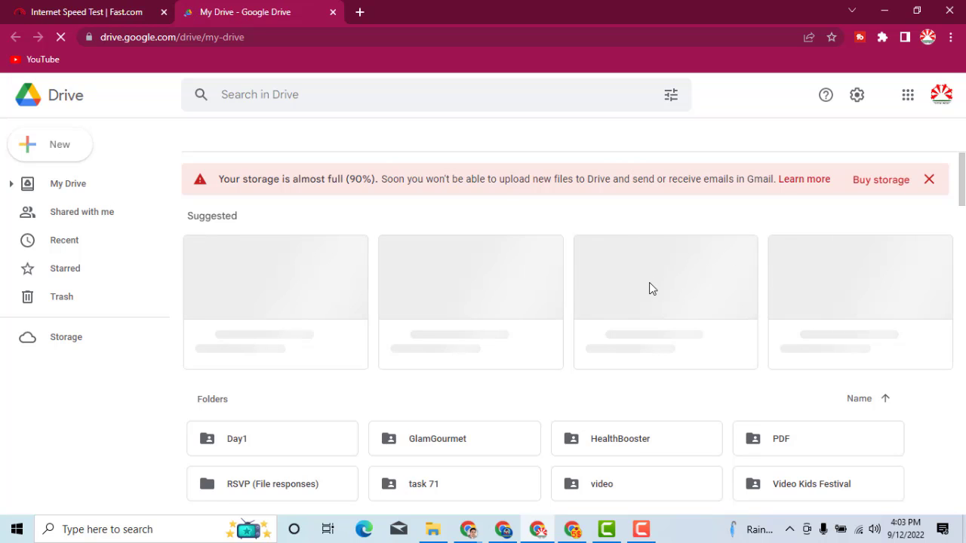
# Look through the folders and files stored in My Drive
pyautogui.scroll(-2, 536, 343)
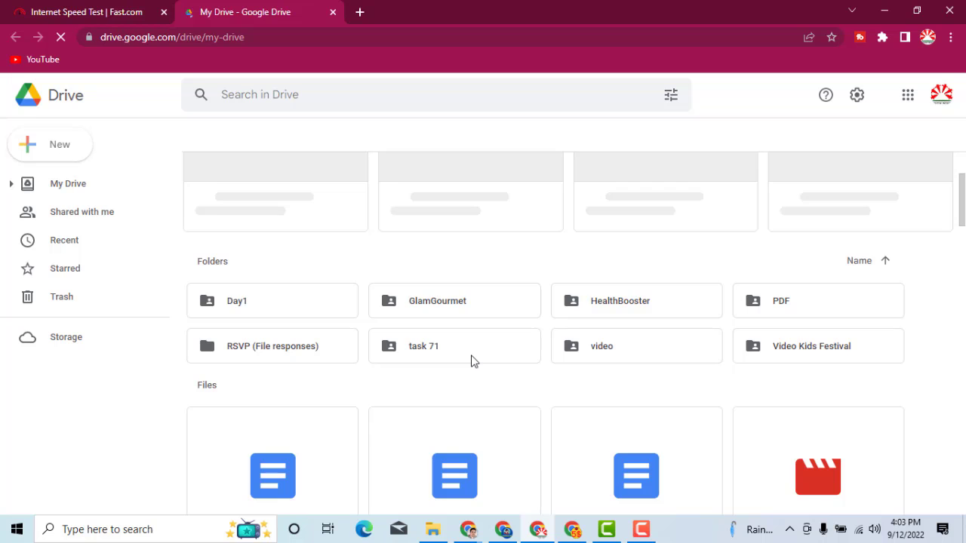
pyautogui.scroll(-6, 471, 360)
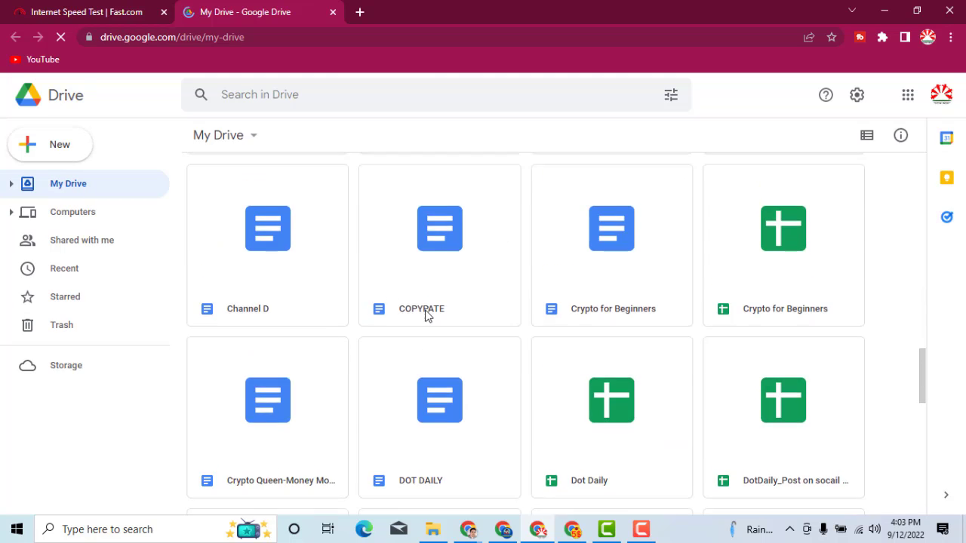
pyautogui.scroll(2, 425, 317)
pyautogui.scroll(1, 425, 317)
pyautogui.scroll(-5, 425, 317)
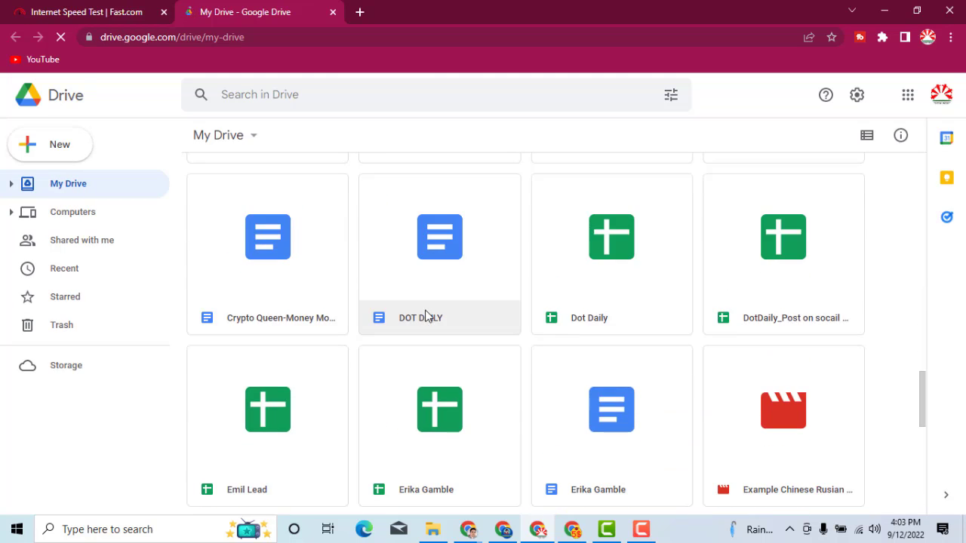
pyautogui.scroll(2, 425, 317)
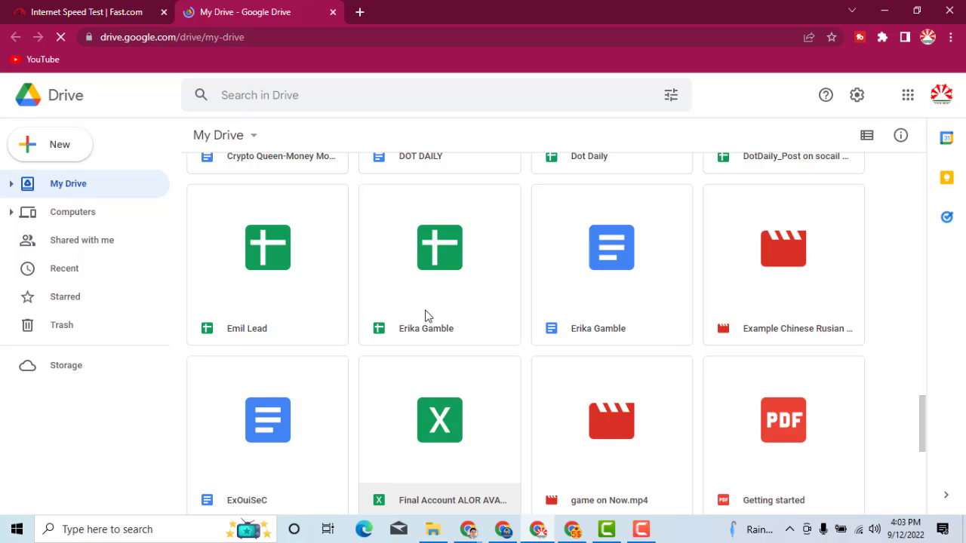
pyautogui.scroll(-2, 425, 317)
pyautogui.scroll(-3, 425, 317)
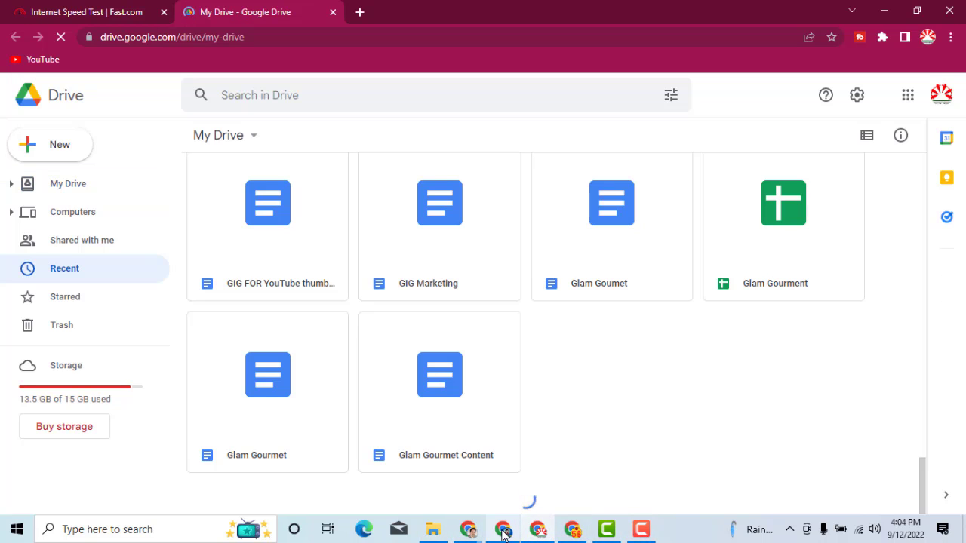
# Return to the Canva design to check the MP4 download and dismiss its completion message
pyautogui.moveTo(472, 532)
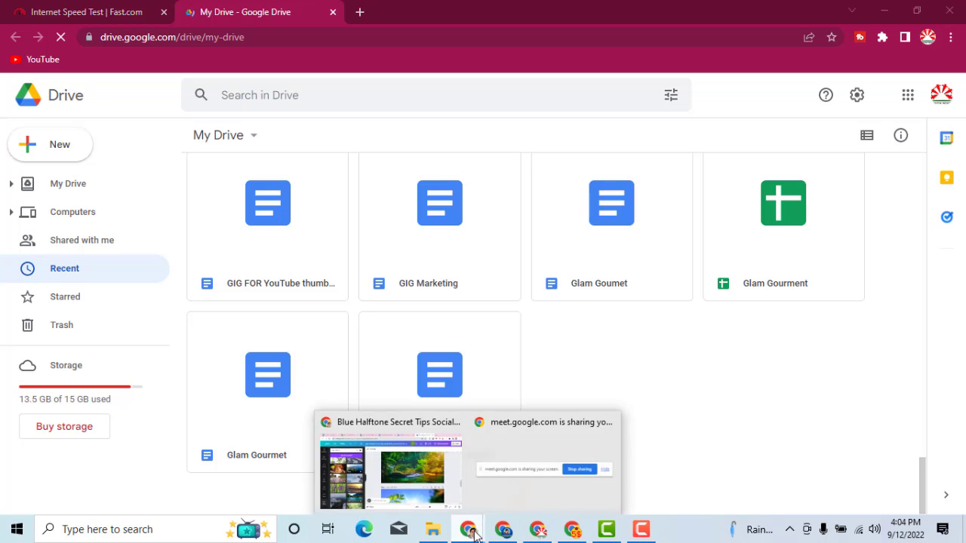
pyautogui.click(437, 484)
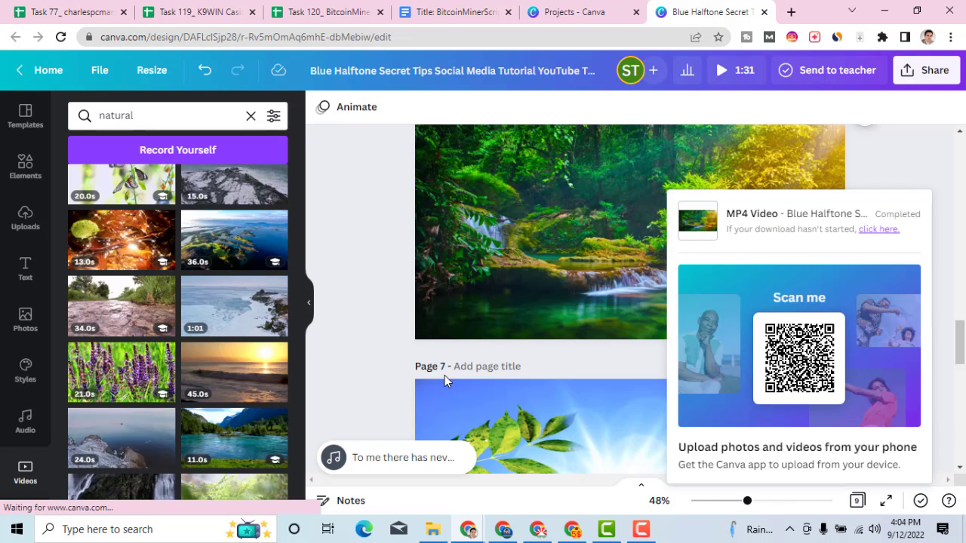
pyautogui.click(361, 325)
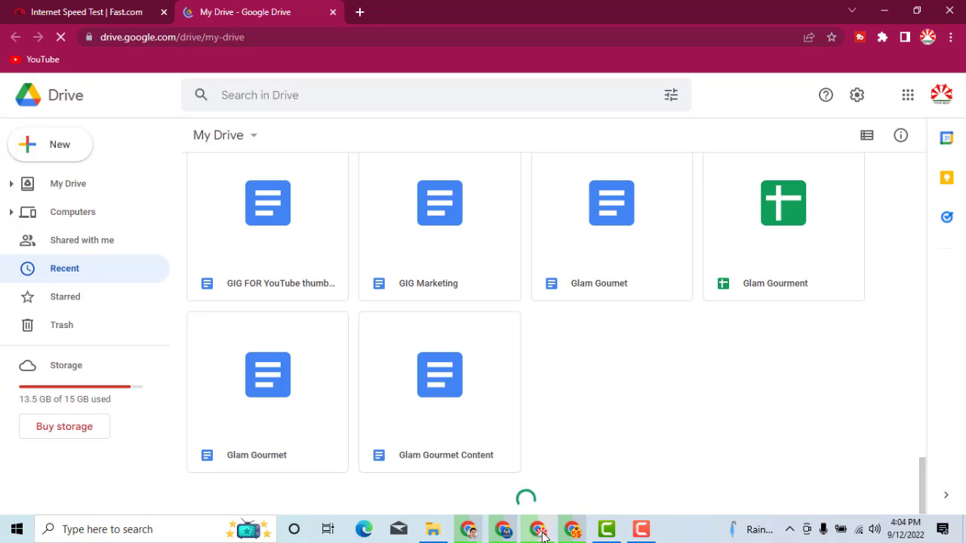
# Switch to the Google Drive window, look further down the My Drive files and dismiss the offline notice
pyautogui.click(539, 531)
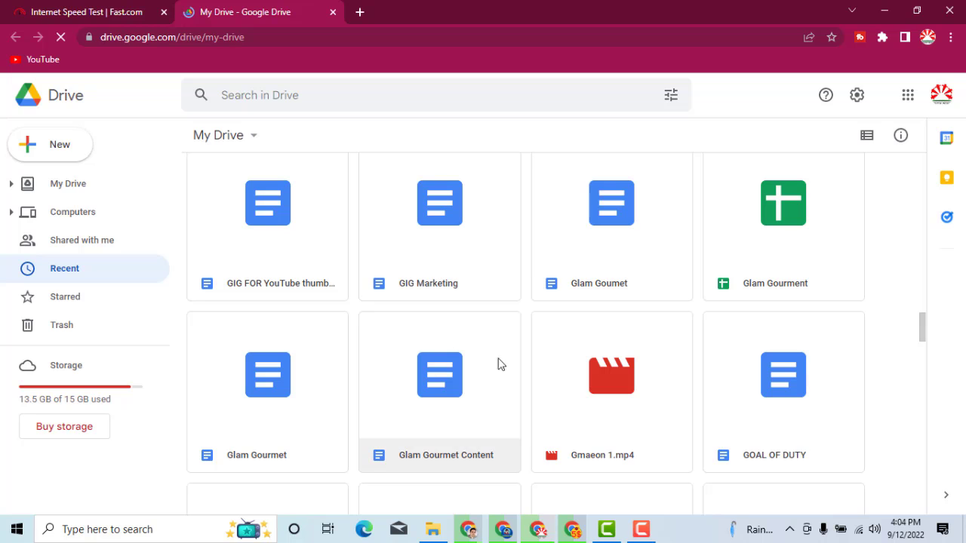
pyautogui.scroll(-5, 574, 504)
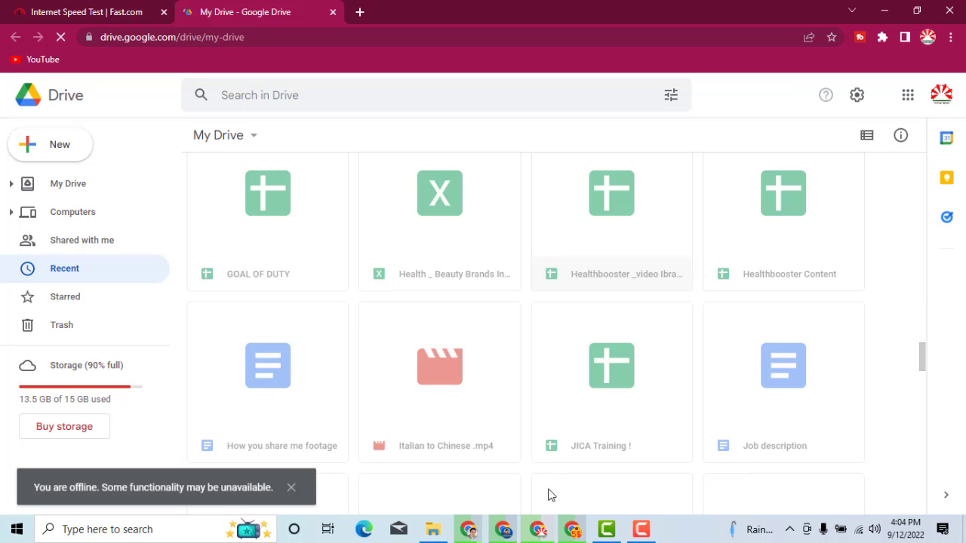
pyautogui.click(290, 480)
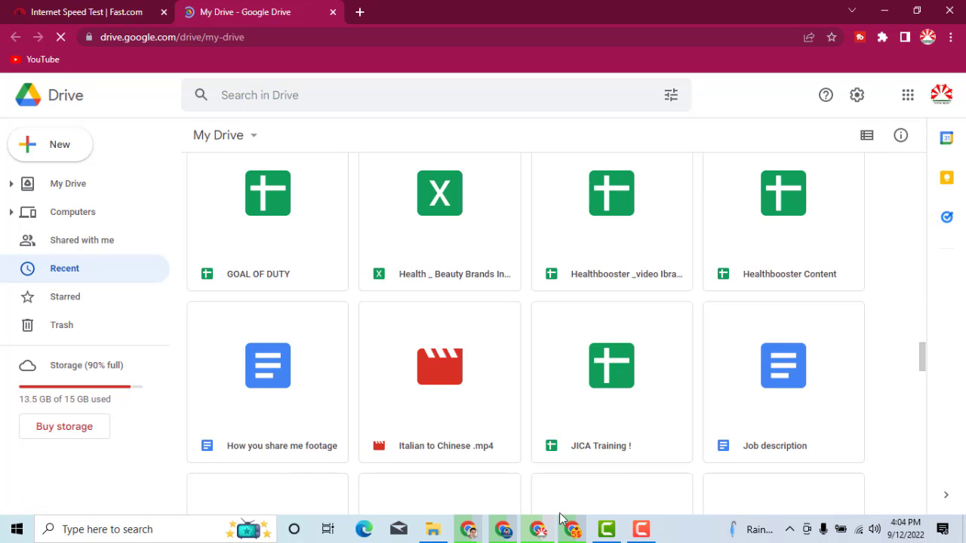
# Bring up Camtasia briefly, and return to the Canva window to check the downloaded MP4 file
pyautogui.click(608, 531)
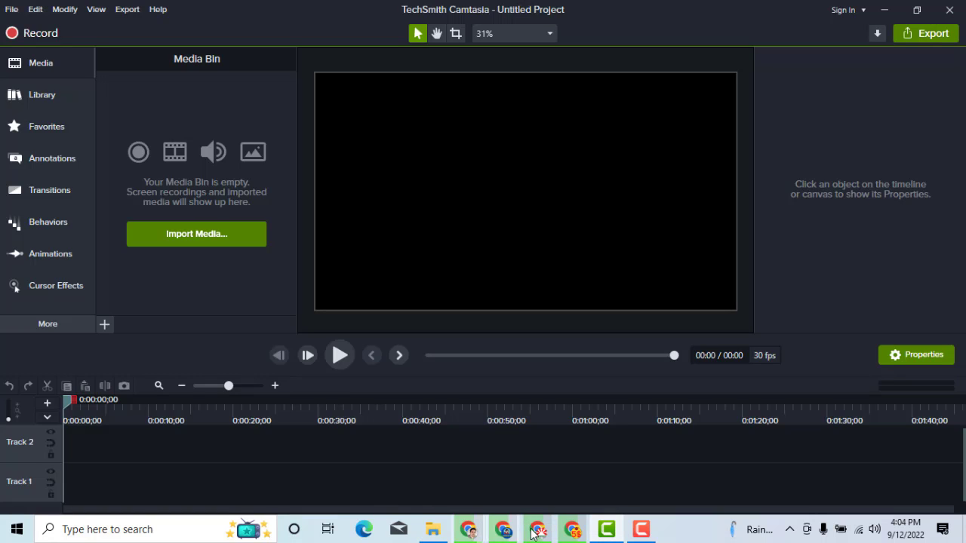
pyautogui.moveTo(468, 535)
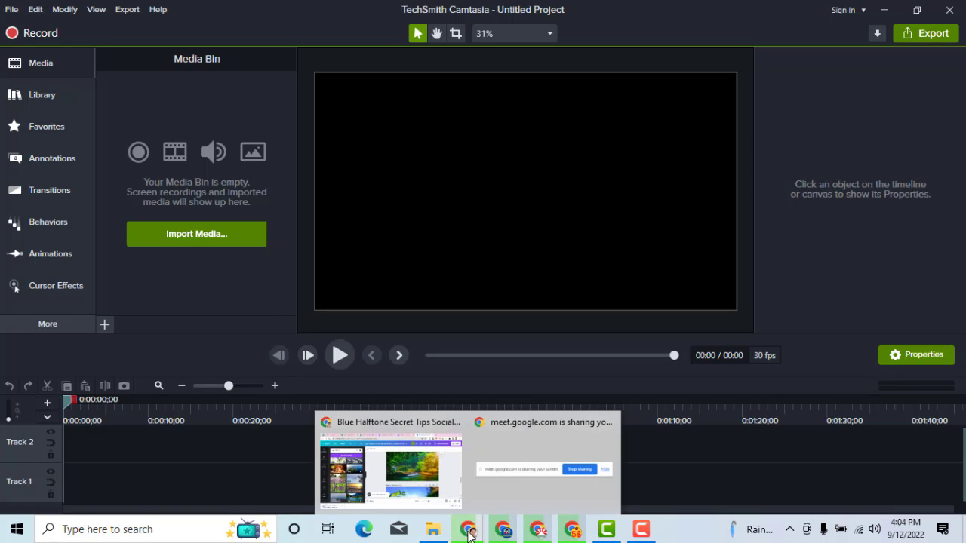
pyautogui.click(412, 487)
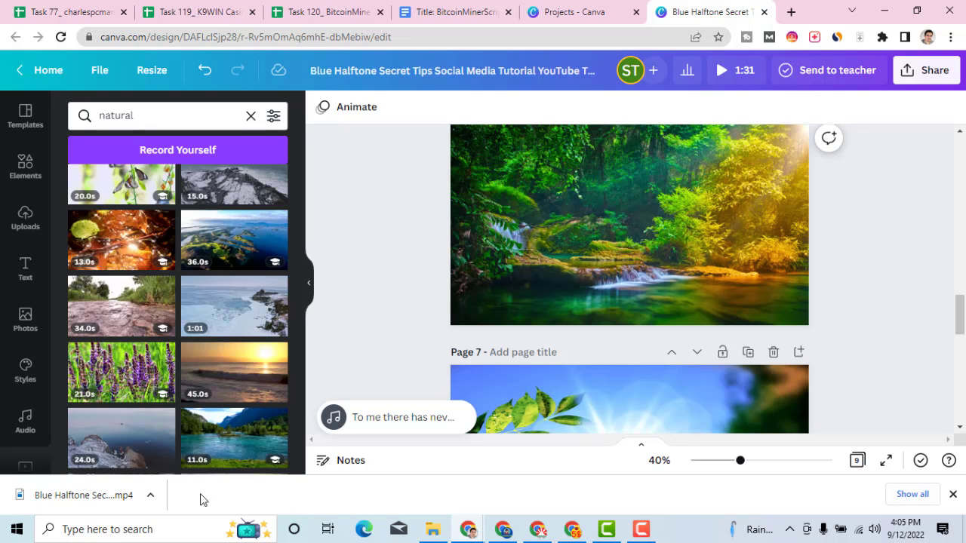
# Switch to Camtasia and import the Blue Halftone Secret Tips Social Media Tutorial YouTube Thumbnail MP4 from Downloads into the media bin
pyautogui.click(601, 533)
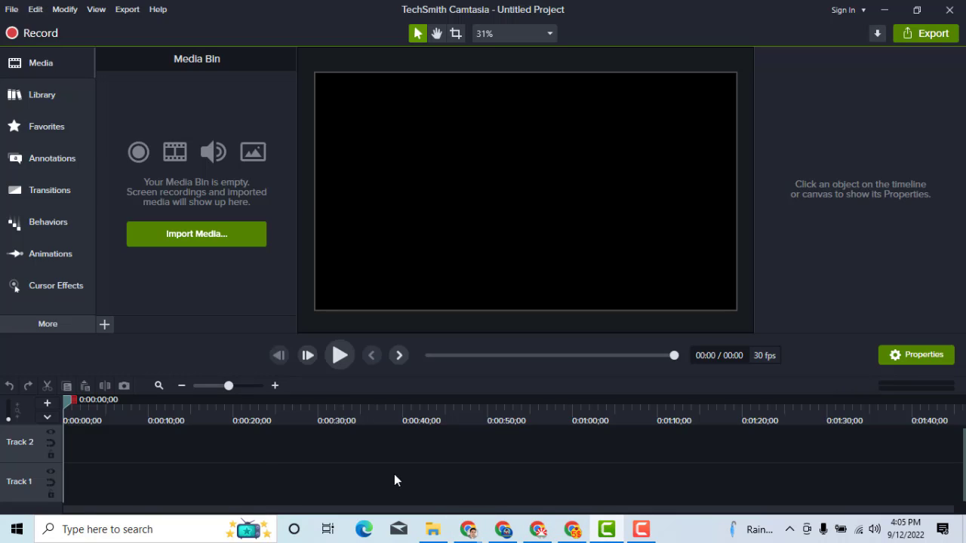
pyautogui.click(195, 235)
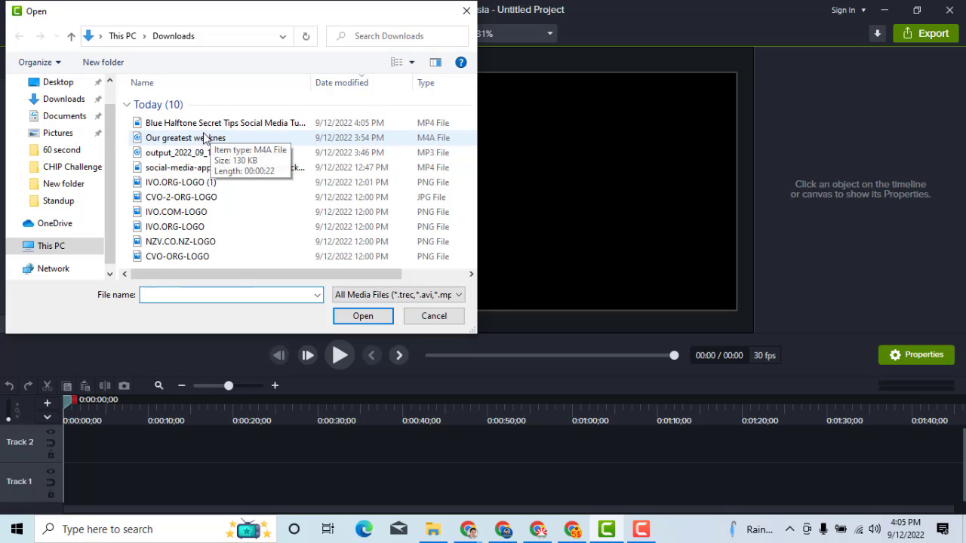
pyautogui.moveTo(108, 134); pyautogui.dragTo(107, 90)
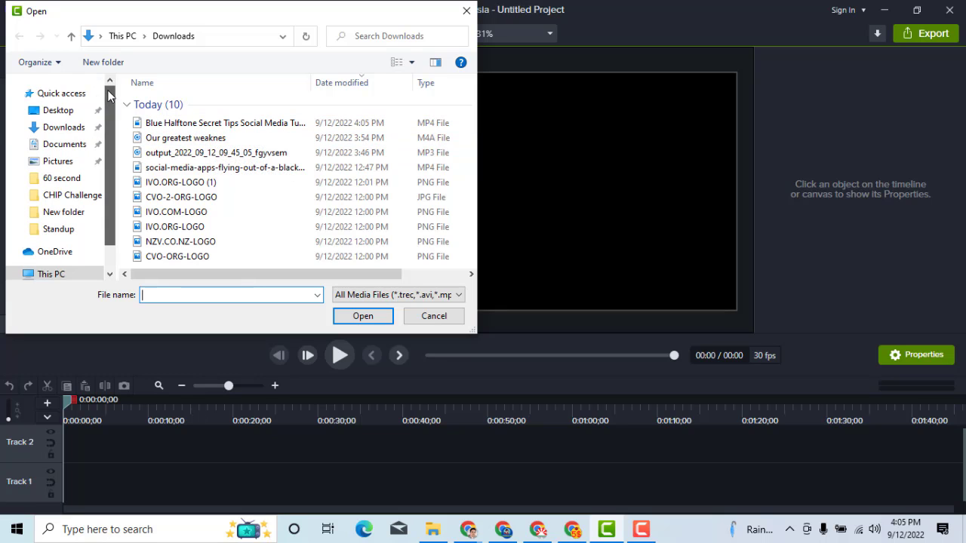
pyautogui.click(66, 130)
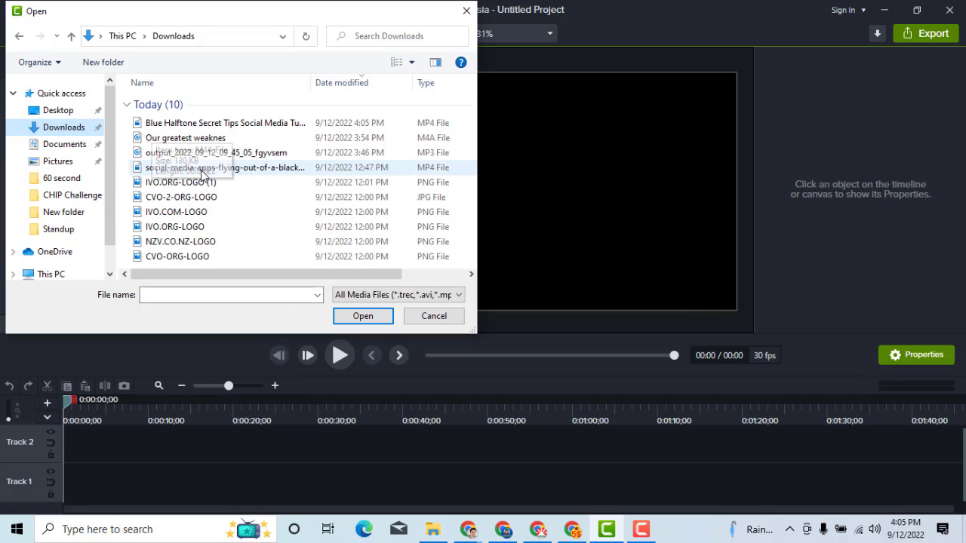
pyautogui.hscroll(3, 230, 244)
pyautogui.hscroll(-3, 230, 244)
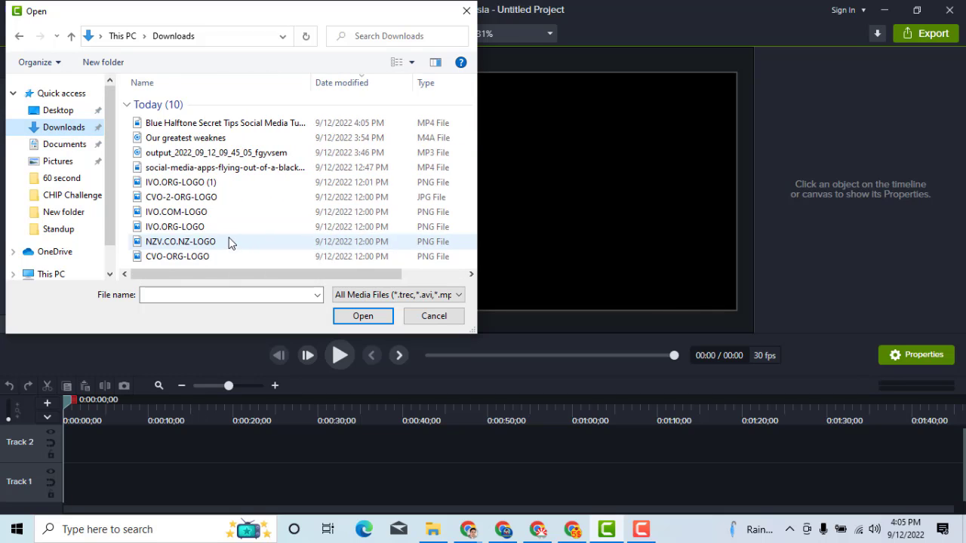
pyautogui.click(206, 127)
pyautogui.click(362, 318)
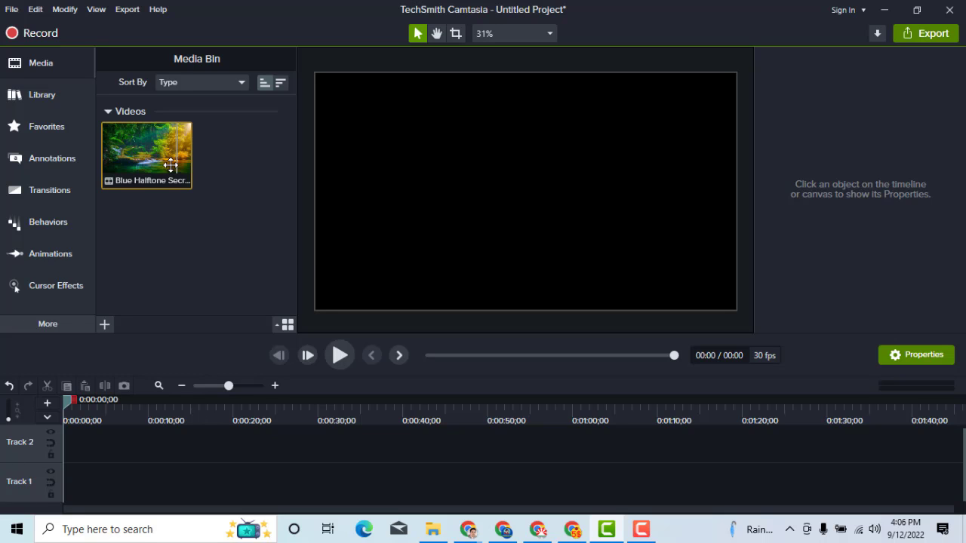
pyautogui.moveTo(170, 164)
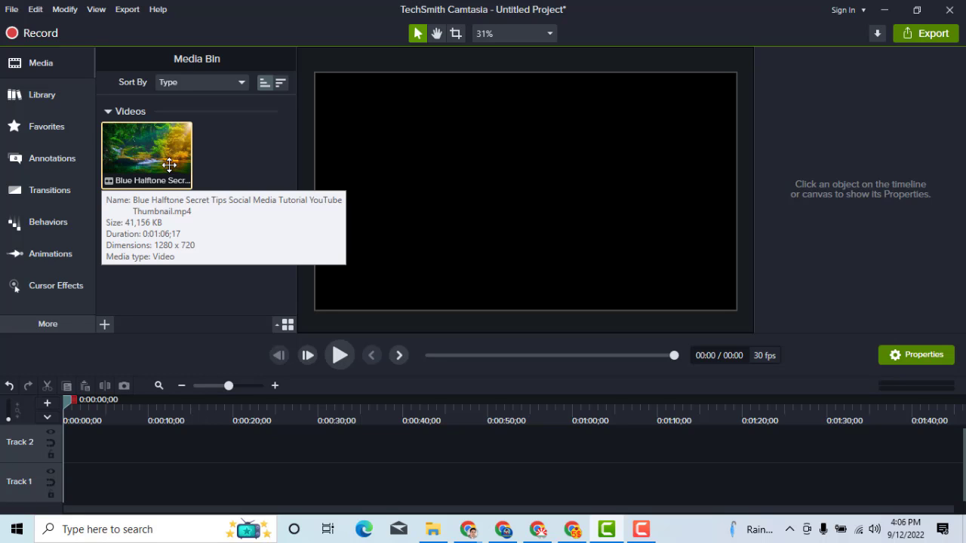
# Add the imported Blue Halftone video to the timeline at the playhead and keep the project at 30 FPS
pyautogui.rightClick(143, 161)
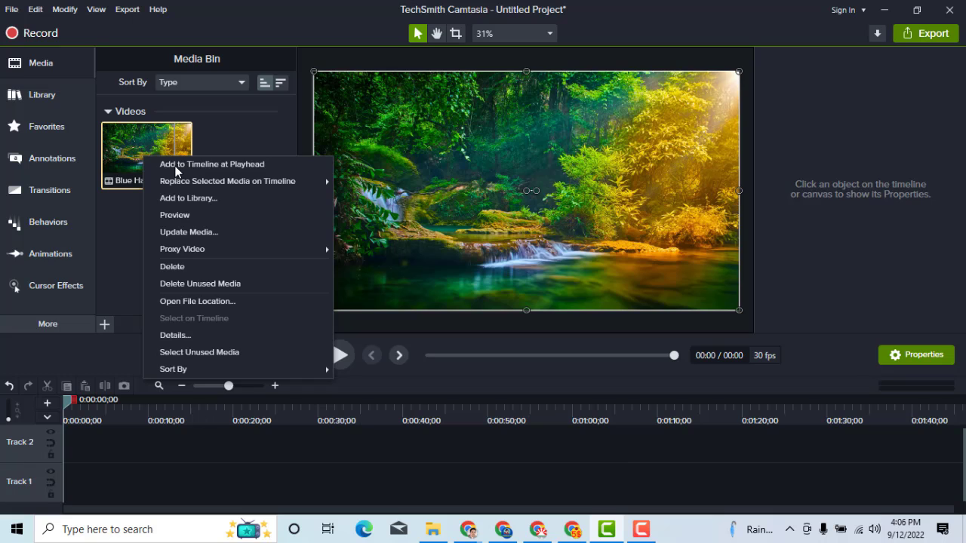
pyautogui.click(176, 167)
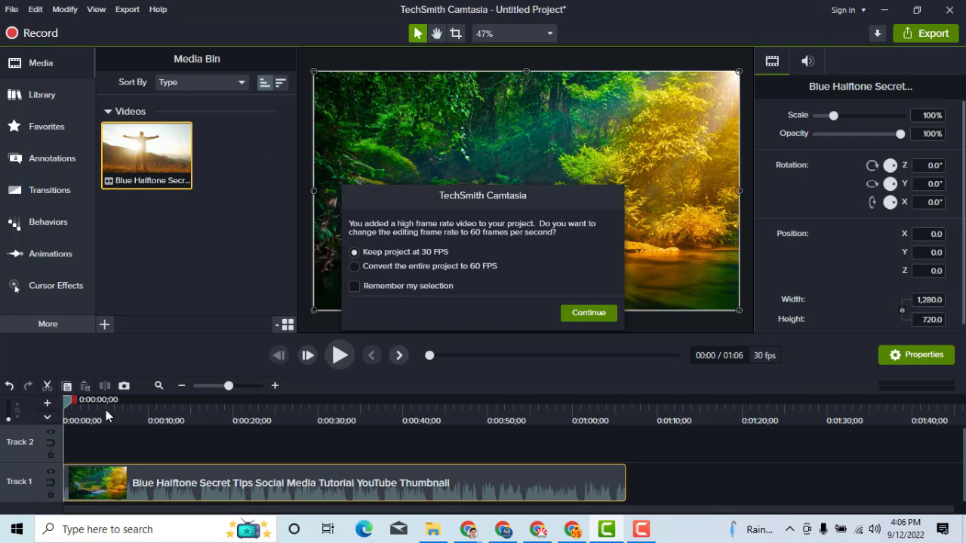
pyautogui.click(586, 316)
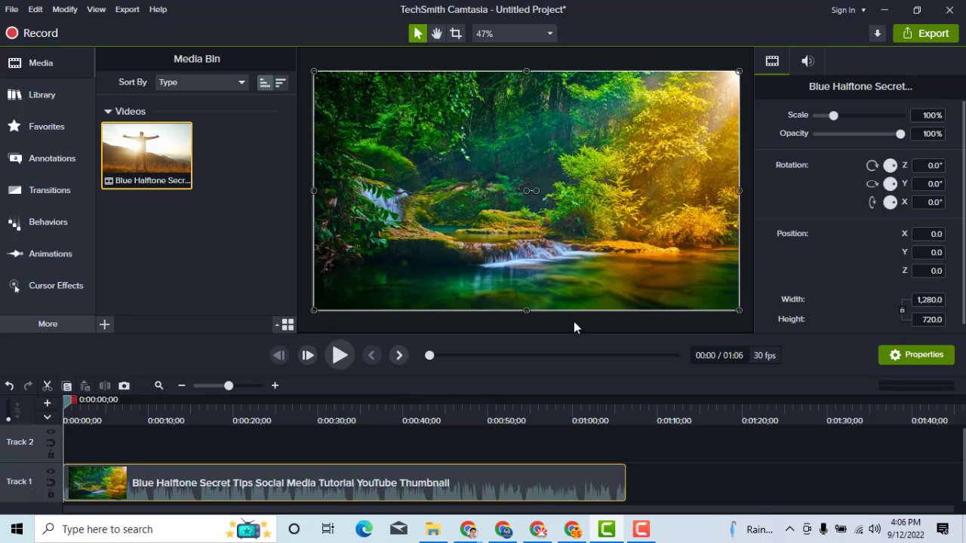
# Preview the Blue Halftone clip on Track 1 with its sound at several points and from near the beginning
pyautogui.moveTo(136, 418); pyautogui.dragTo(358, 453)
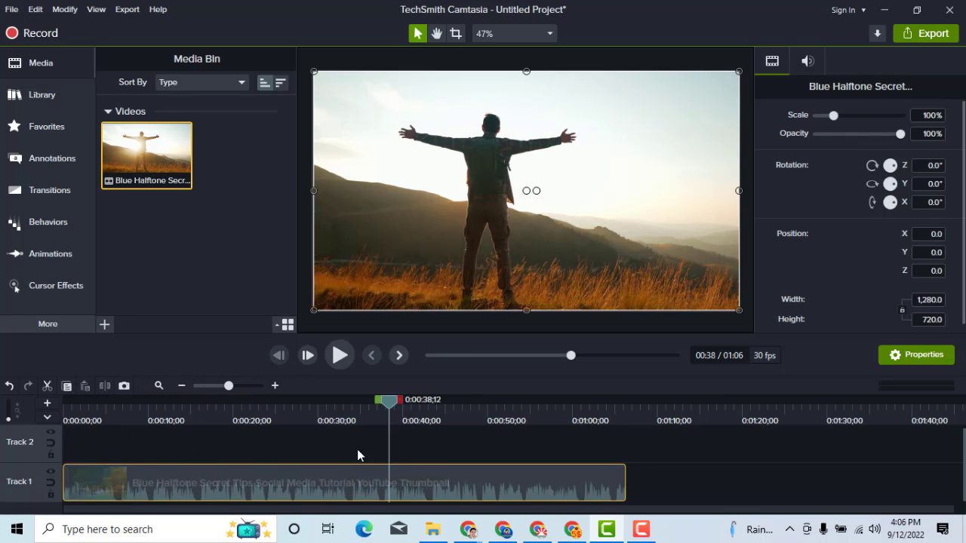
pyautogui.click(340, 356)
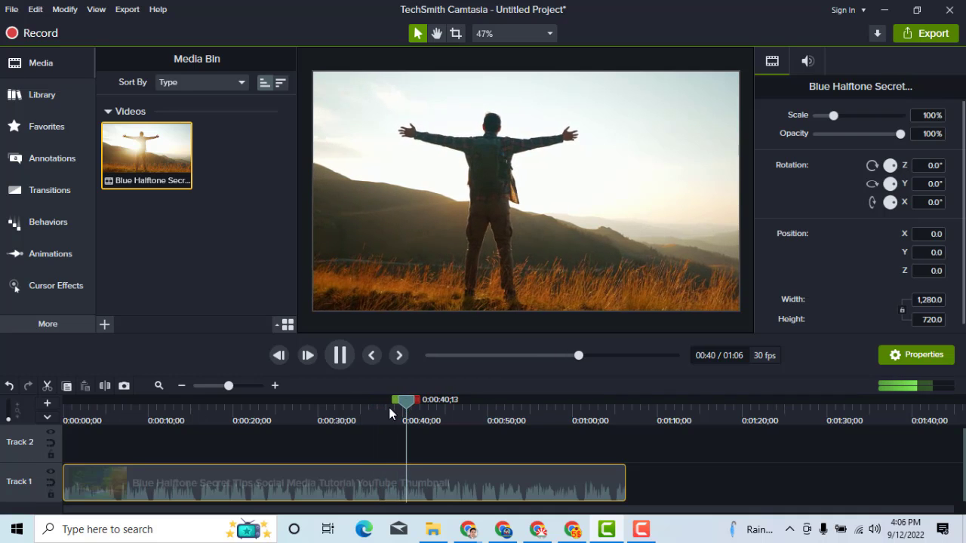
pyautogui.click(247, 413)
pyautogui.press('space')
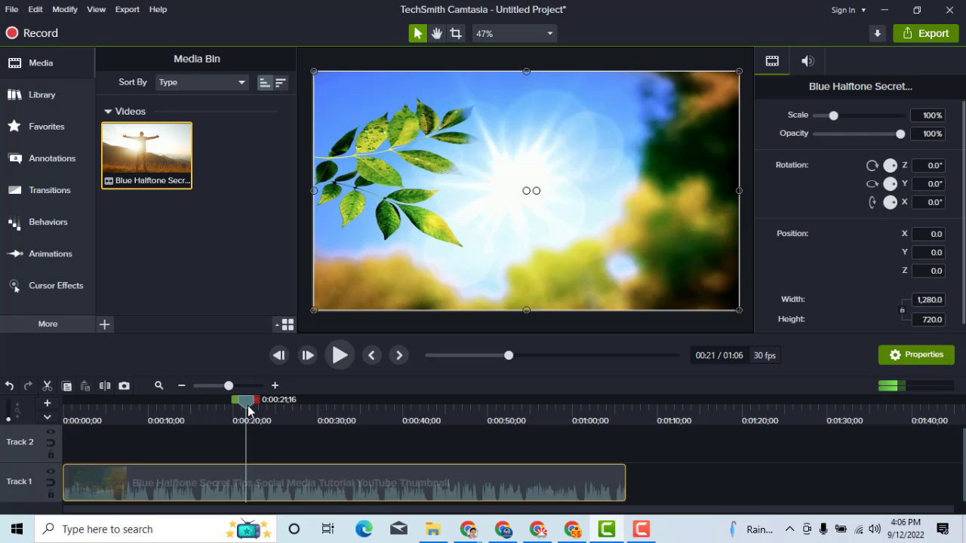
pyautogui.click(69, 442)
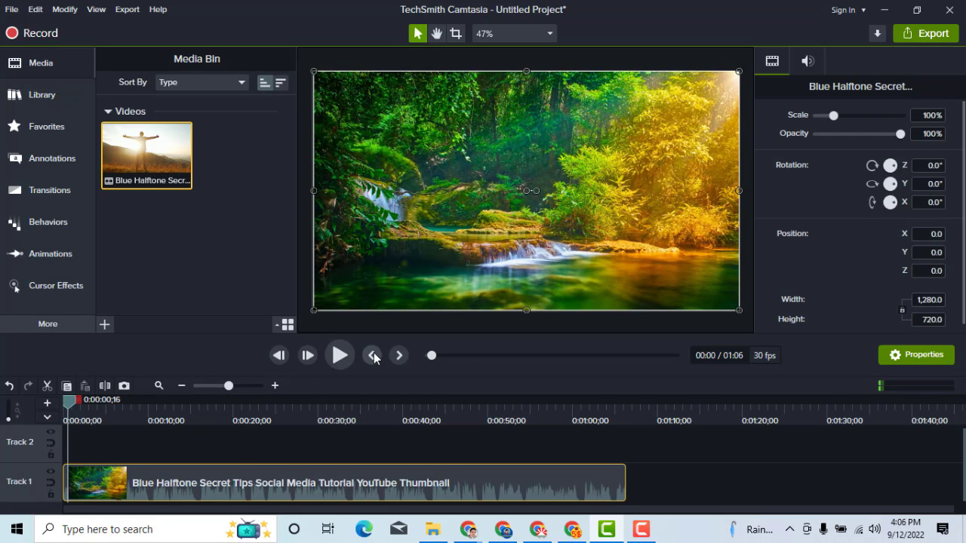
pyautogui.click(340, 356)
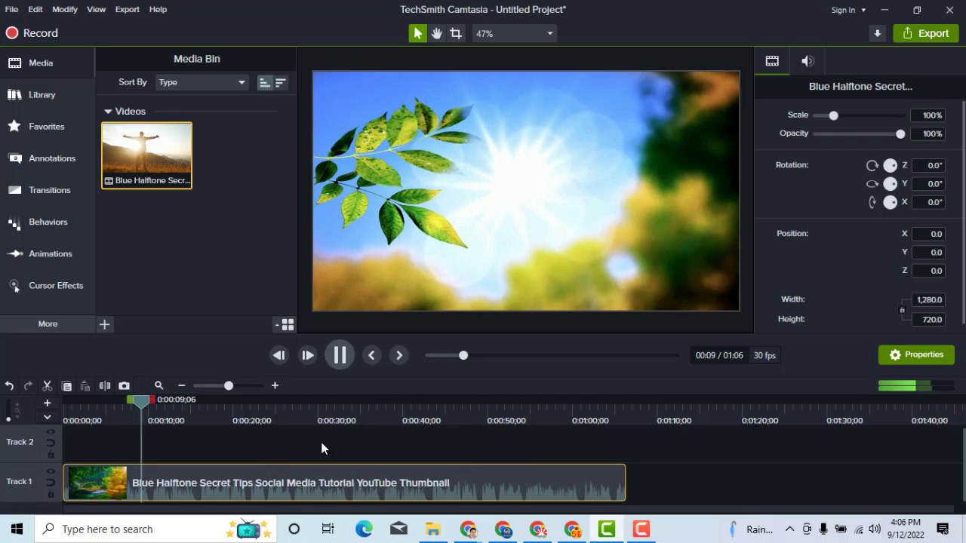
# Stop the playback and separate the audio and video of the Blue Halftone clip on Track 1
pyautogui.rightClick(279, 483)
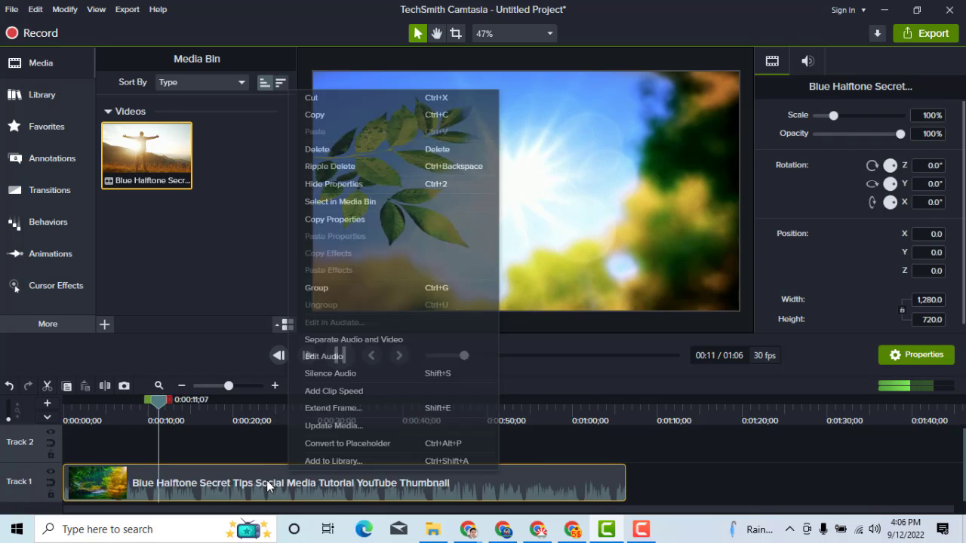
pyautogui.click(237, 440)
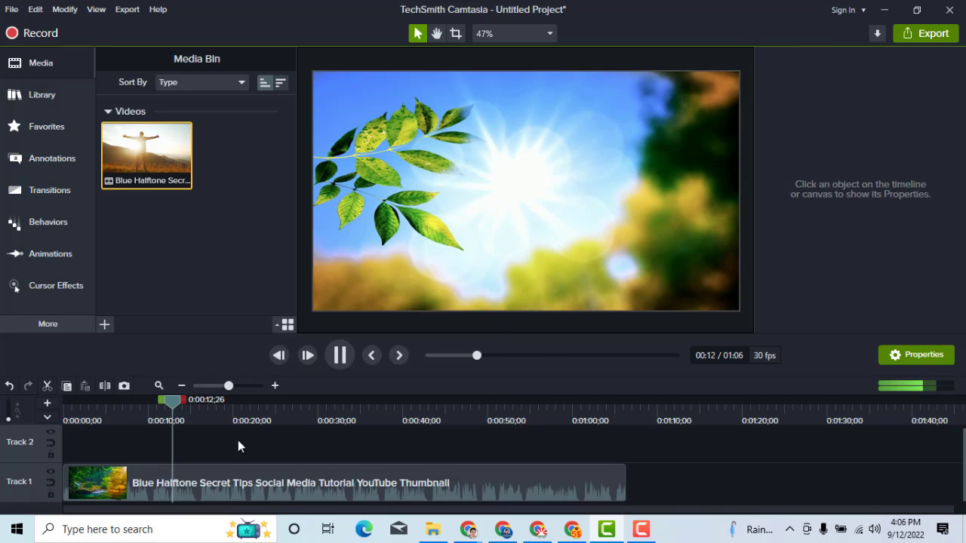
pyautogui.press('space')
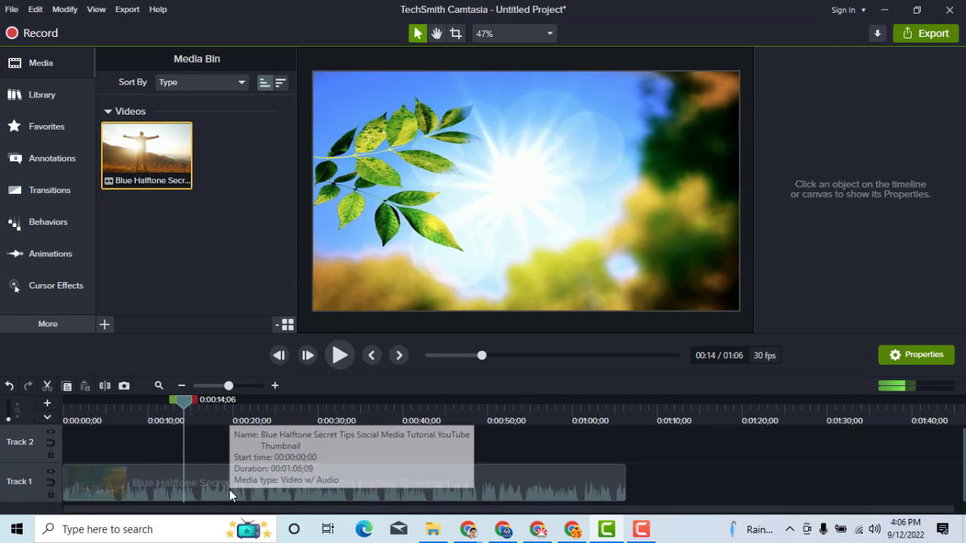
pyautogui.rightClick(229, 490)
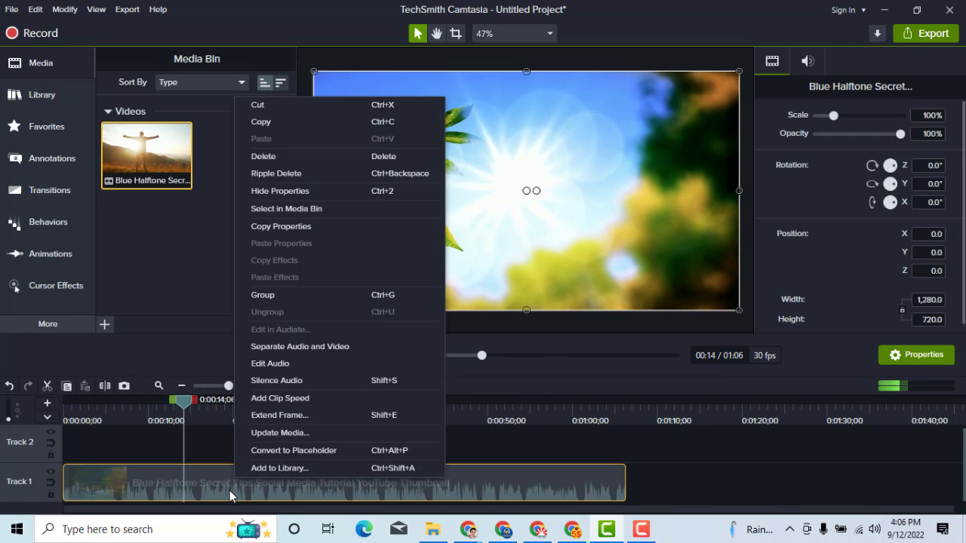
pyautogui.click(293, 346)
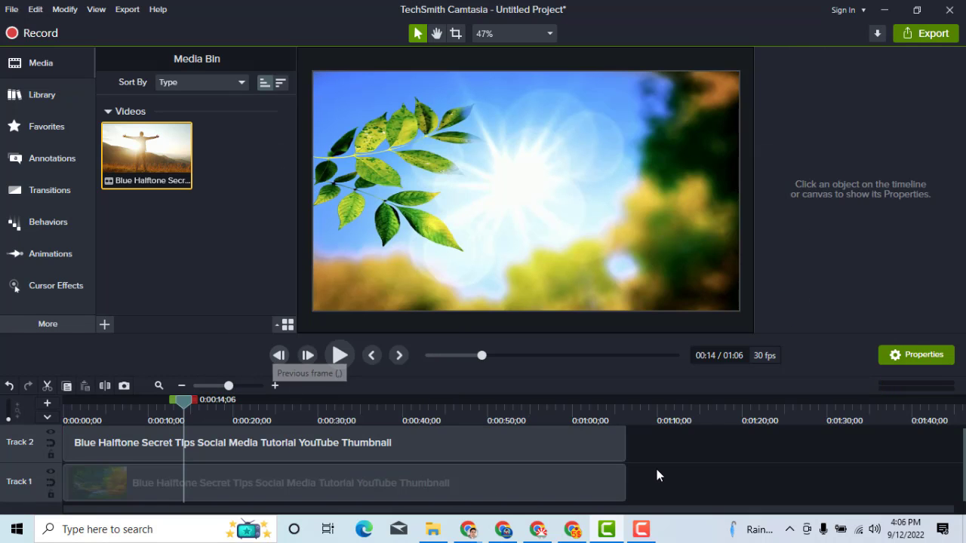
# Delete the separated Blue Halftone audio from Track 2, keeping the video on Track 1
pyautogui.click(290, 484)
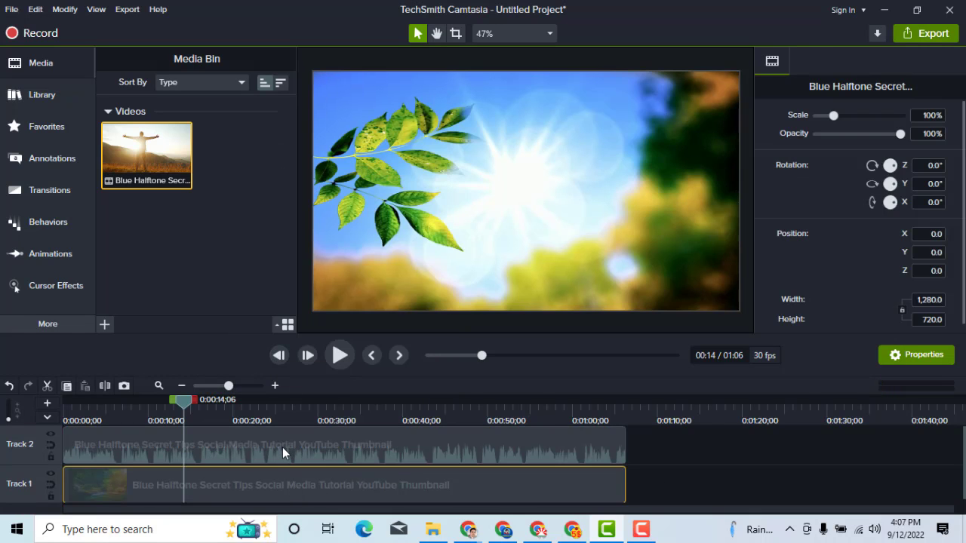
pyautogui.click(283, 447)
pyautogui.click(300, 492)
pyautogui.click(314, 451)
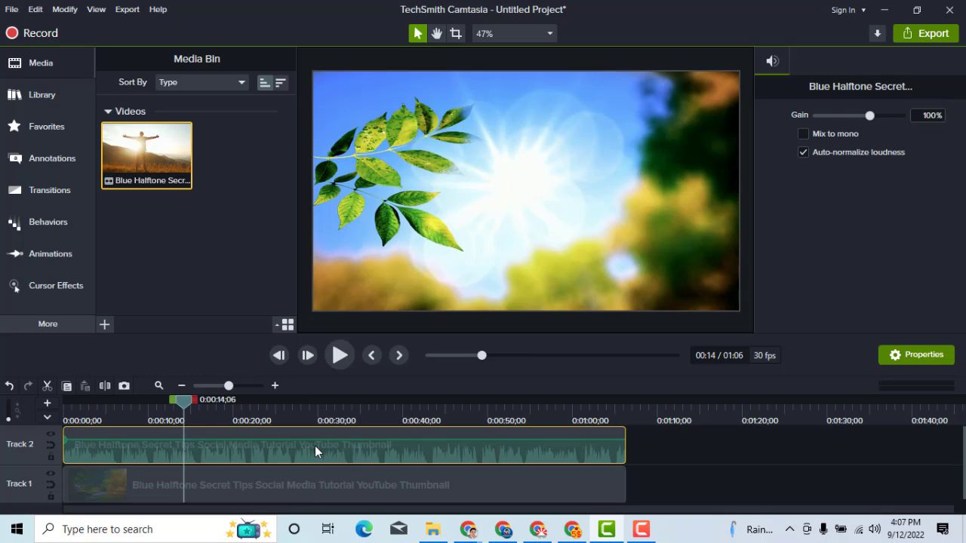
pyautogui.press('Delete')
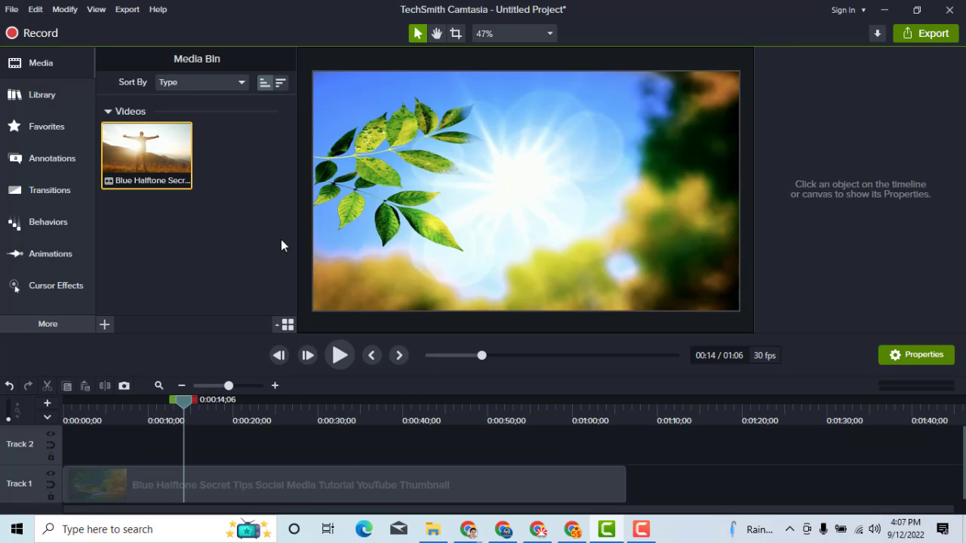
# Import the audio files Our greatest weaknes and output_2022_09_12_09_45_05_fgyvsem from Downloads into the media bin
pyautogui.click(104, 324)
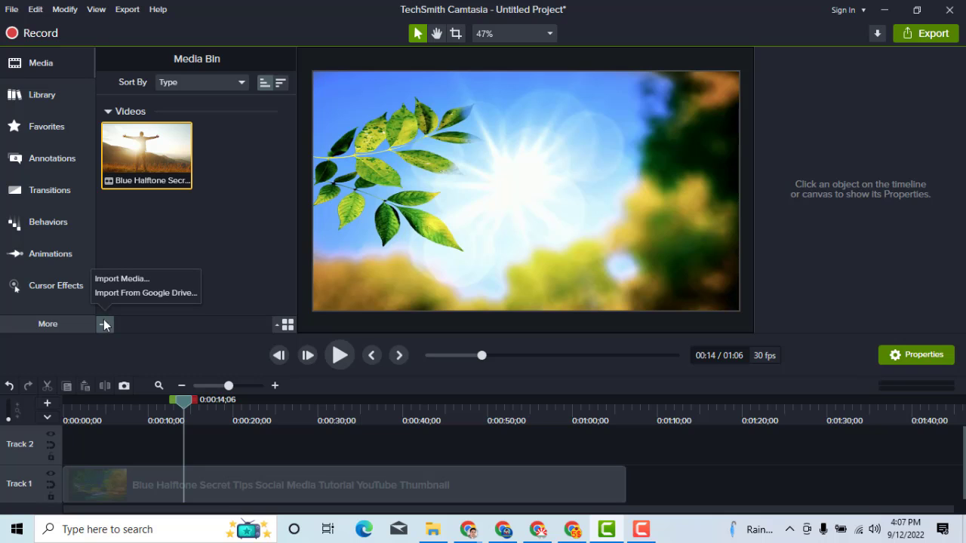
pyautogui.click(122, 279)
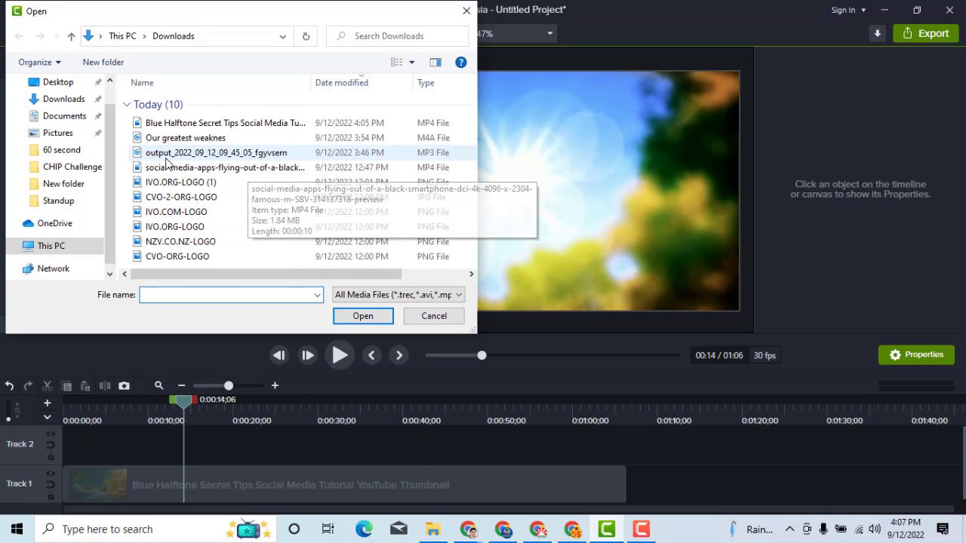
pyautogui.scroll(-1, 190, 227)
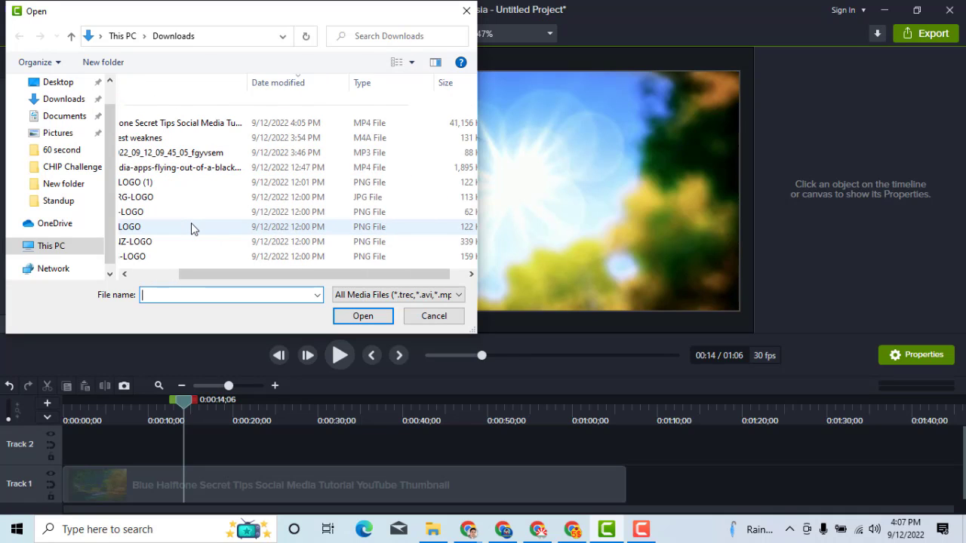
pyautogui.scroll(1, 190, 226)
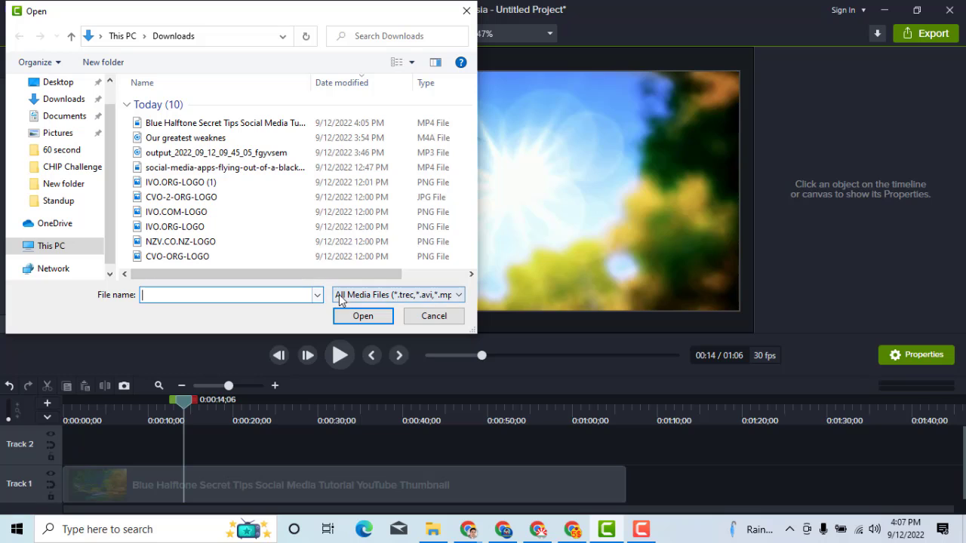
pyautogui.click(178, 143)
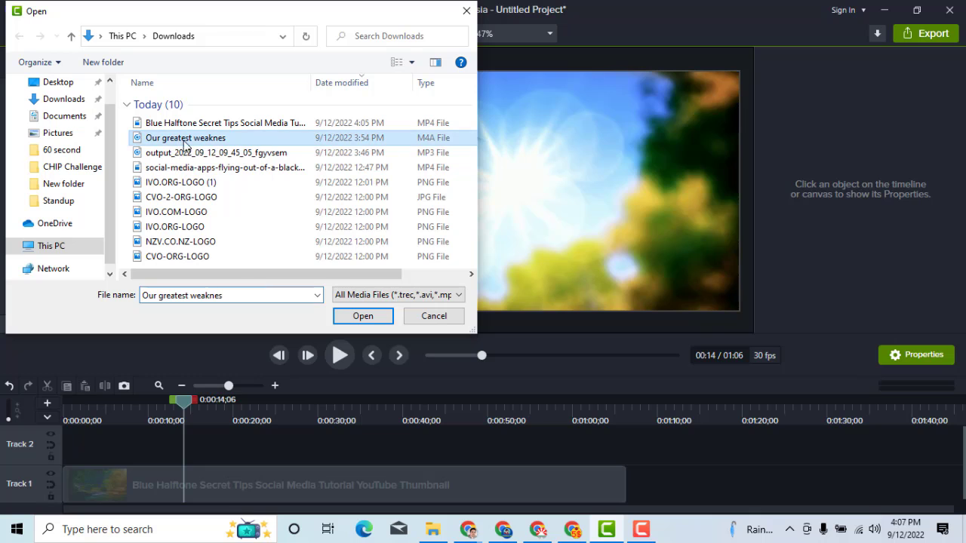
pyautogui.keyDown('ctrl'); pyautogui.click(190, 154); pyautogui.keyUp('ctrl')
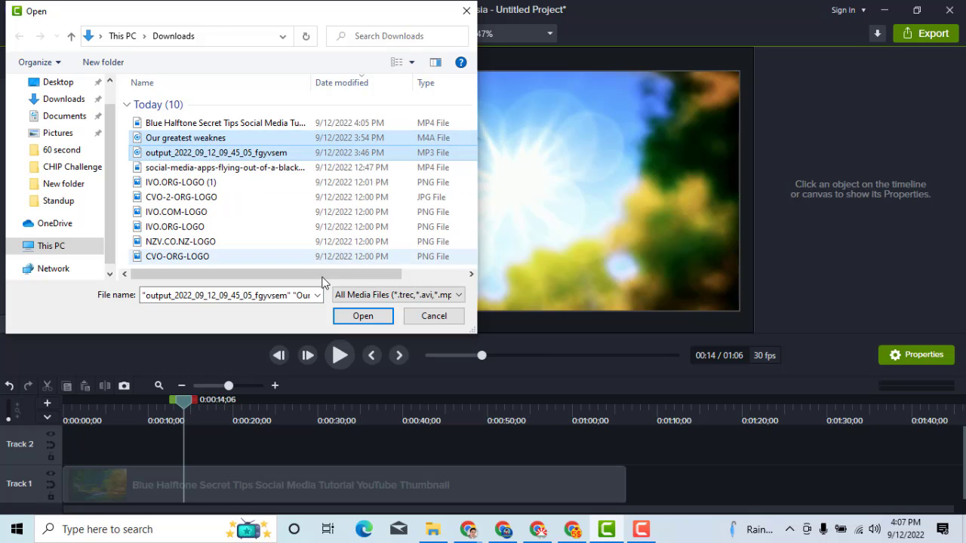
pyautogui.click(346, 317)
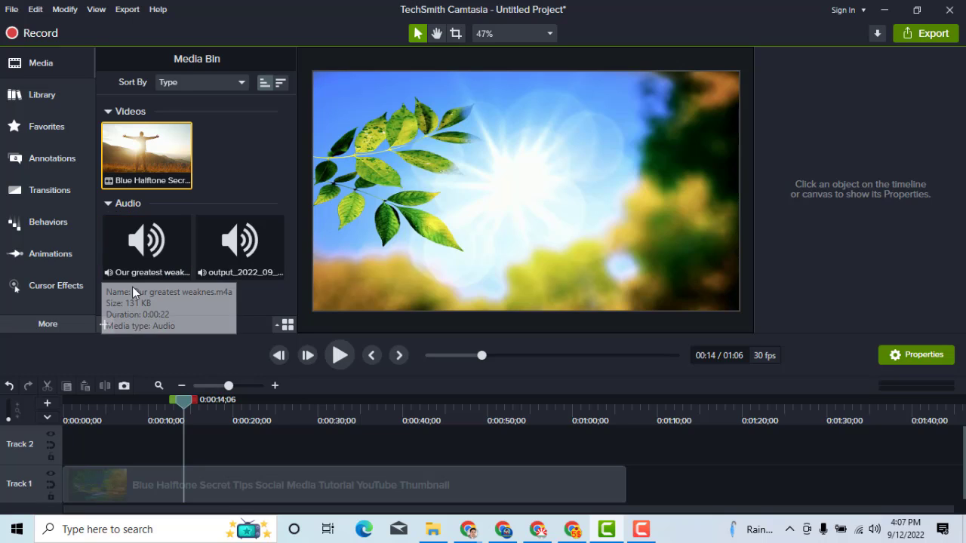
# Add the Our greatest weaknes audio to Track 2 and move it to the start of the timeline
pyautogui.rightClick(132, 255)
pyautogui.click(198, 269)
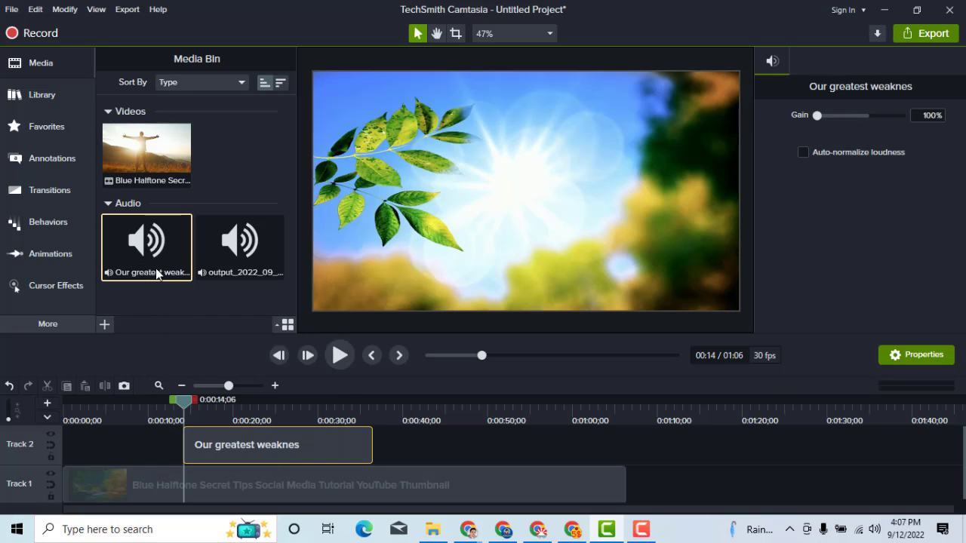
pyautogui.moveTo(248, 450); pyautogui.dragTo(110, 446)
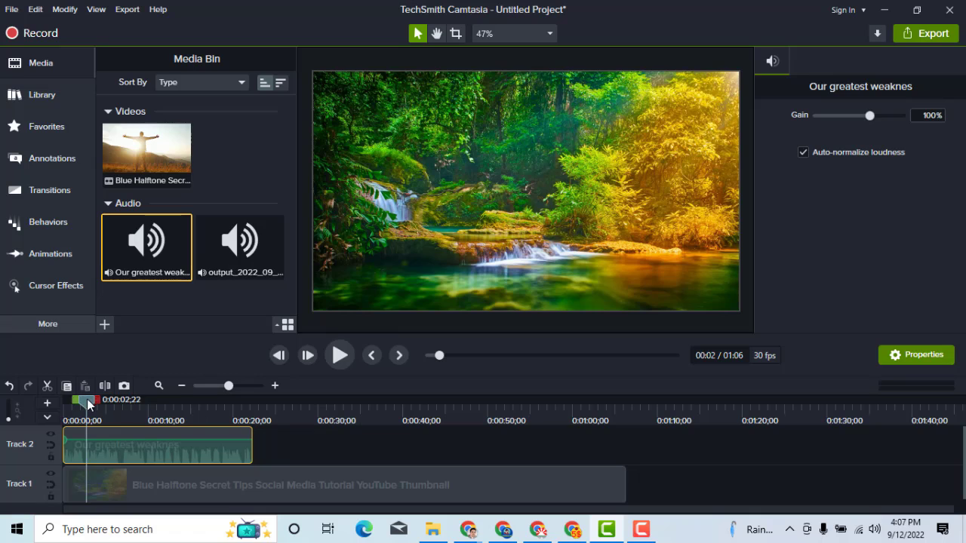
# Play the narration with the video from the start, scrub through it, and return the playhead to the beginning
pyautogui.moveTo(88, 404); pyautogui.dragTo(54, 409)
pyautogui.press('space')
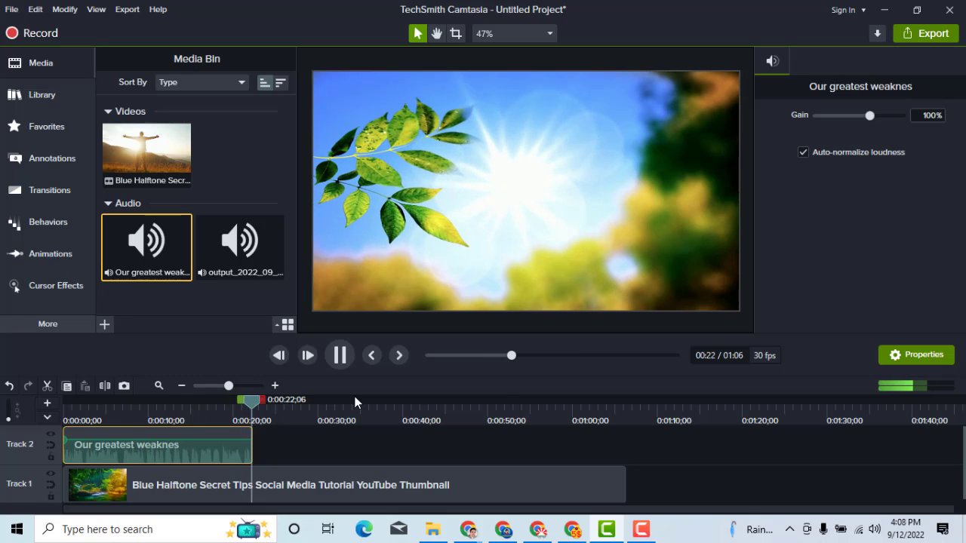
pyautogui.click(326, 434)
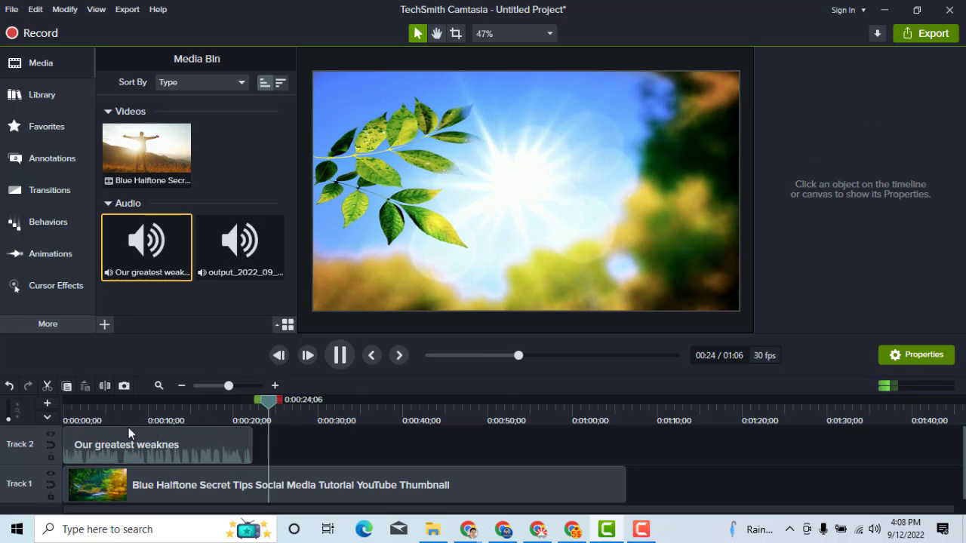
pyautogui.hotkey('ctrl', 'Home')
pyautogui.moveTo(66, 420); pyautogui.dragTo(220, 428)
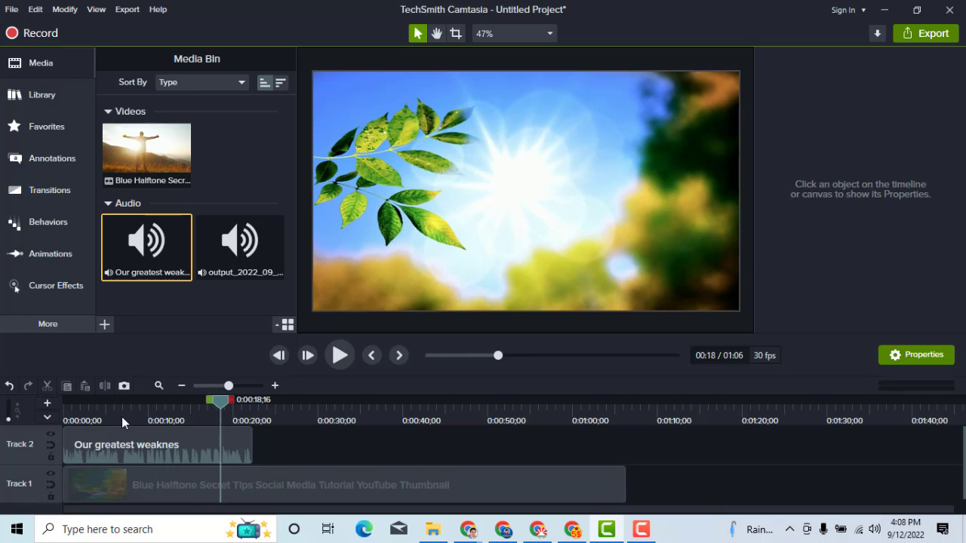
pyautogui.moveTo(121, 417); pyautogui.dragTo(185, 432)
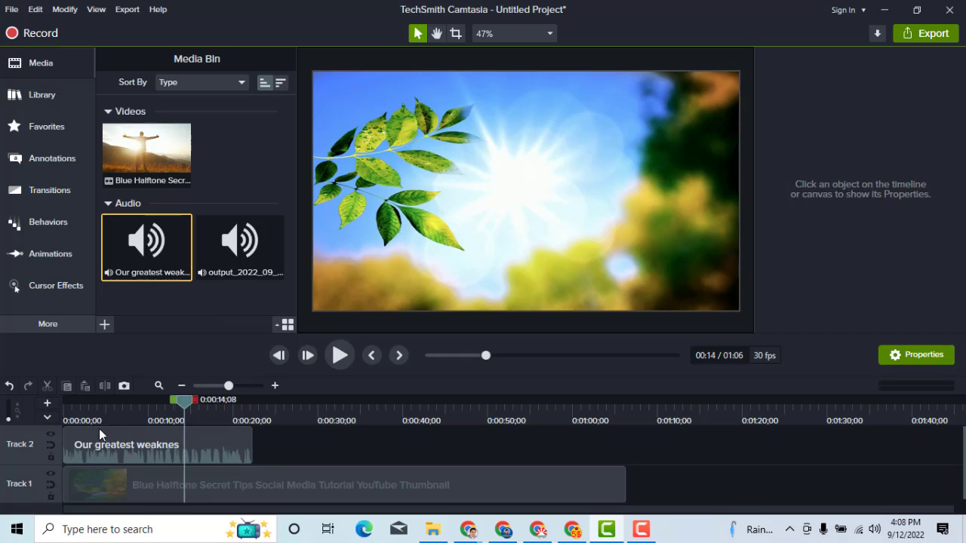
pyautogui.moveTo(99, 429); pyautogui.dragTo(55, 417)
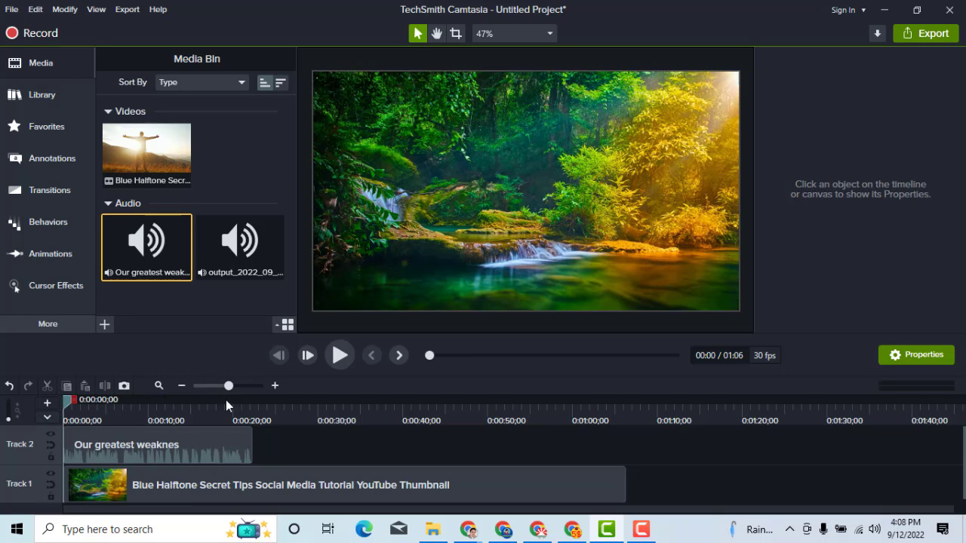
# Raise the volume of the Our greatest weaknes audio on Track 2 and return the playhead to the start
pyautogui.click(273, 386)
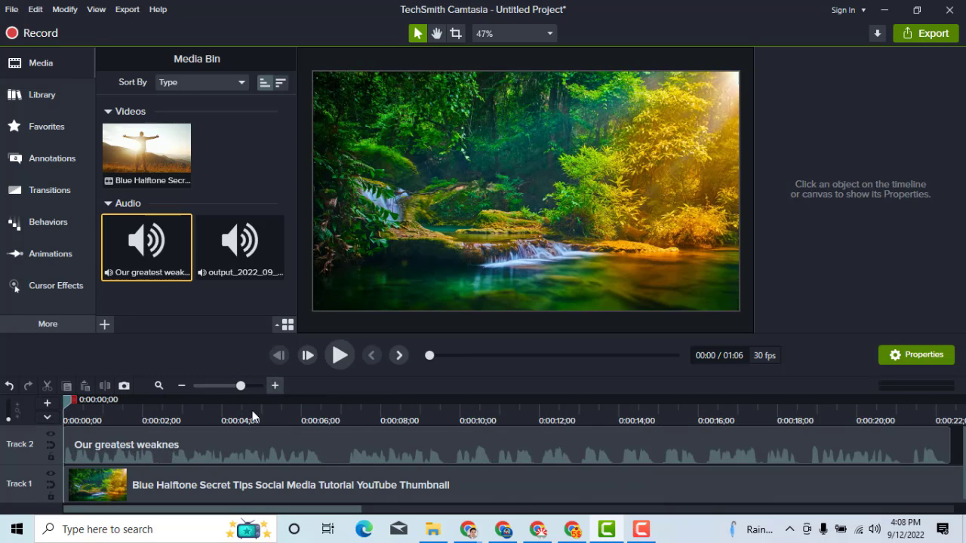
pyautogui.moveTo(68, 402)
pyautogui.mouseDown()
pyautogui.moveTo(162, 419)
pyautogui.moveTo(62, 414)
pyautogui.mouseUp()
pyautogui.moveTo(150, 427); pyautogui.dragTo(179, 430)
pyautogui.click(174, 447)
pyautogui.moveTo(152, 400); pyautogui.dragTo(60, 412)
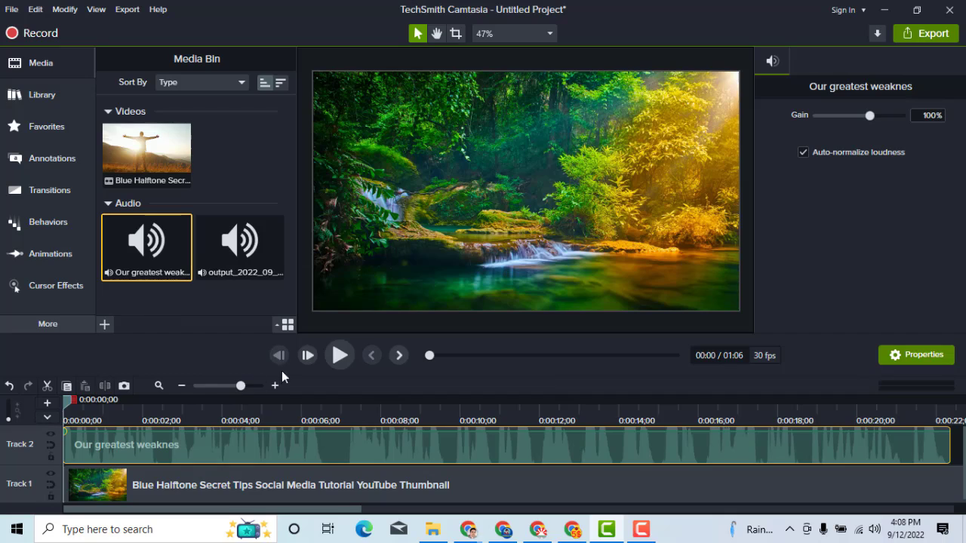
# Play the first seconds of the louder narration, stop, and move the playhead back near the start
pyautogui.click(342, 357)
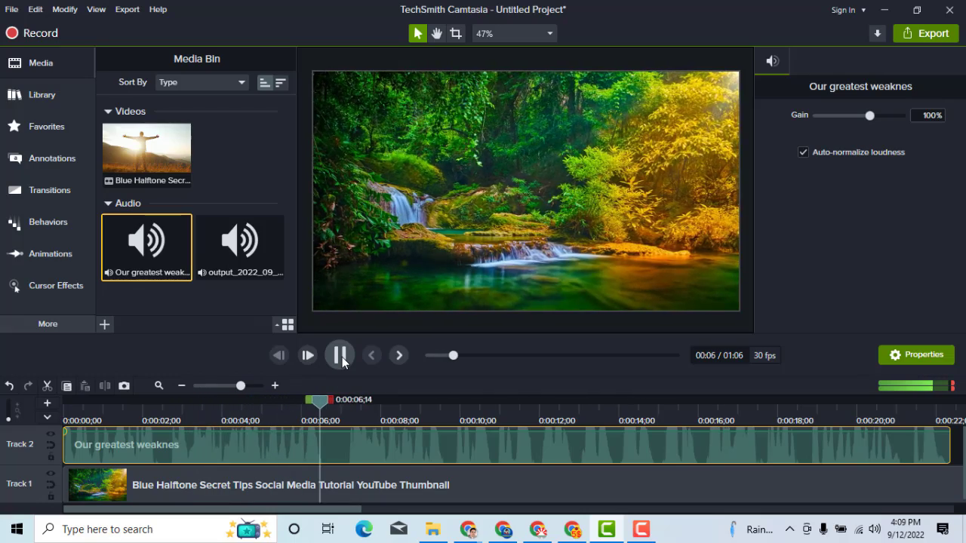
pyautogui.click(339, 355)
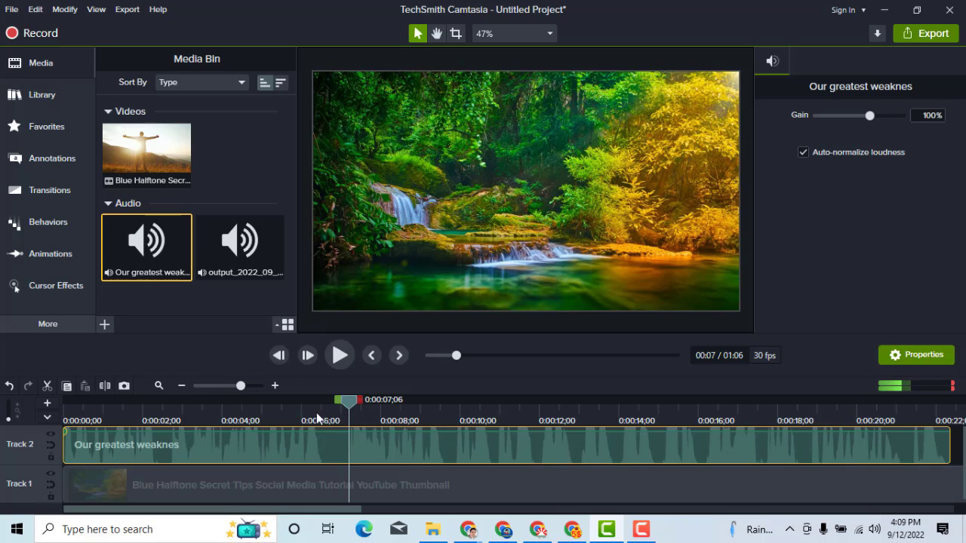
pyautogui.click(315, 414)
pyautogui.moveTo(232, 418); pyautogui.dragTo(92, 439)
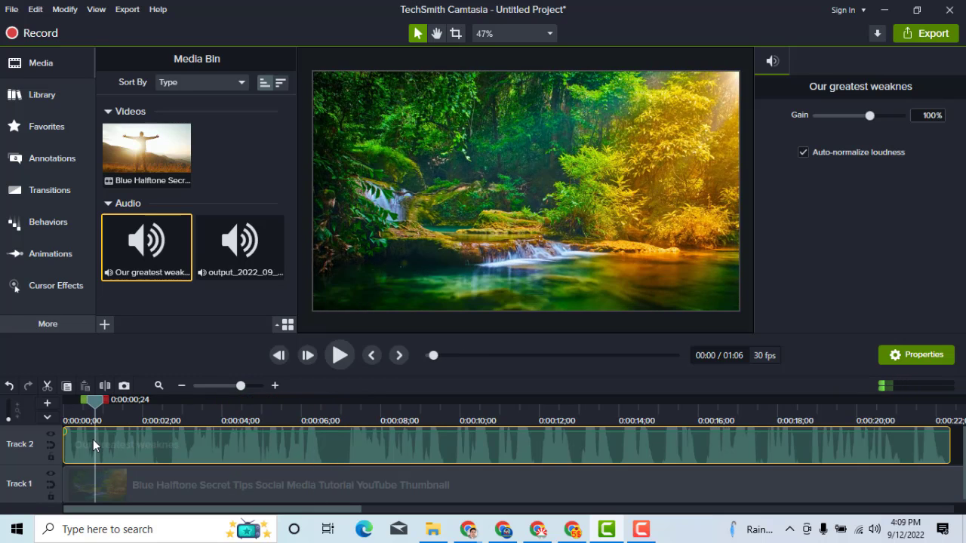
# Enlarge the timeline scale, return the playhead to the start, and play the first three seconds of the narration
pyautogui.click(182, 386)
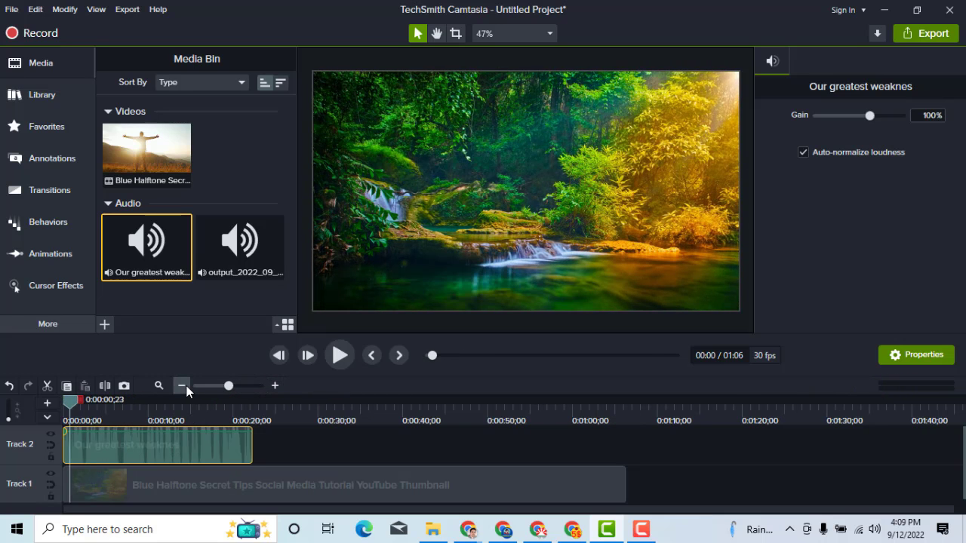
pyautogui.click(274, 385)
pyautogui.click(275, 385)
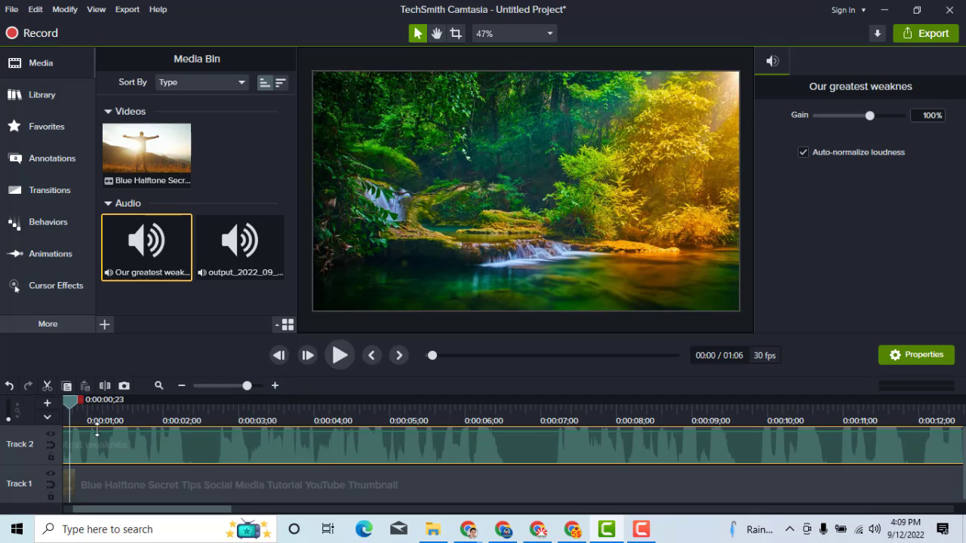
pyautogui.moveTo(71, 407); pyautogui.dragTo(110, 408)
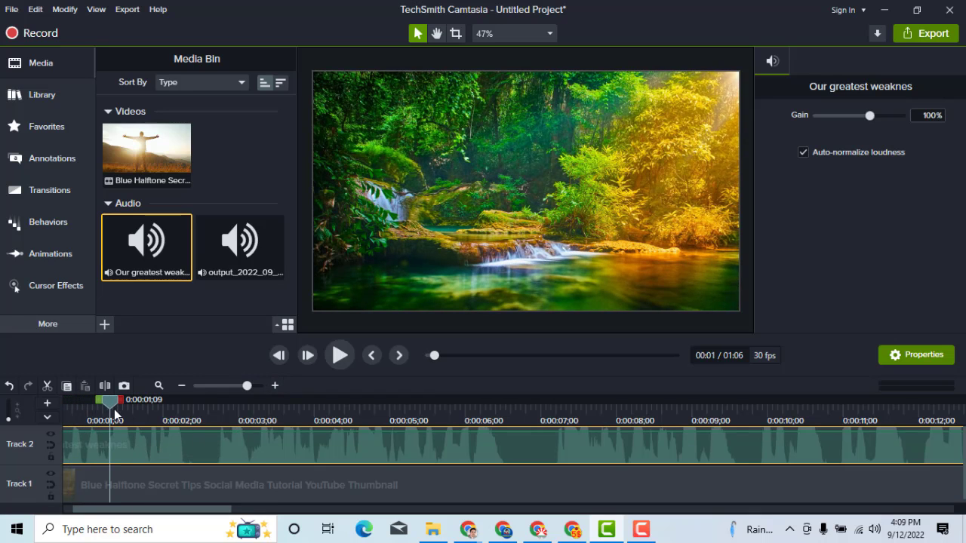
pyautogui.moveTo(114, 409); pyautogui.dragTo(63, 417)
pyautogui.press('space')
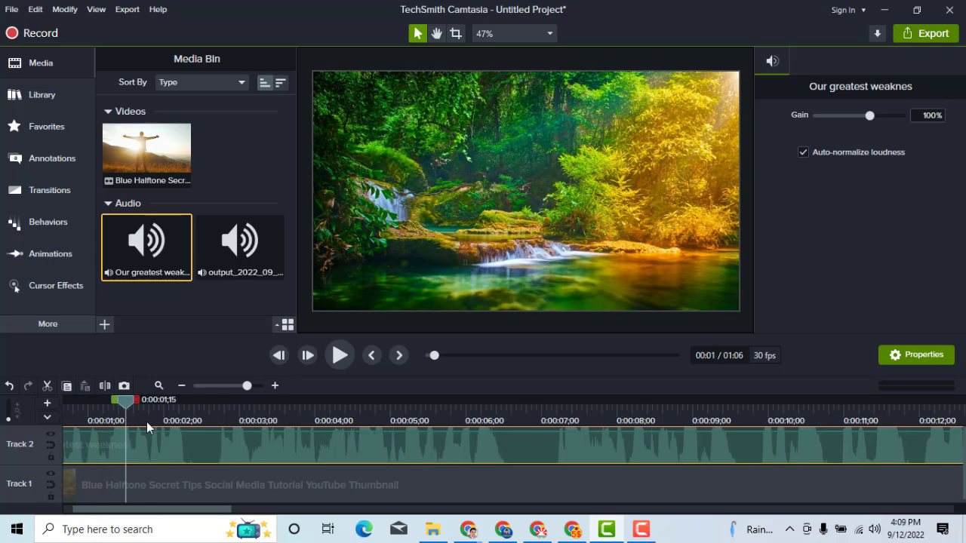
pyautogui.click(64, 422)
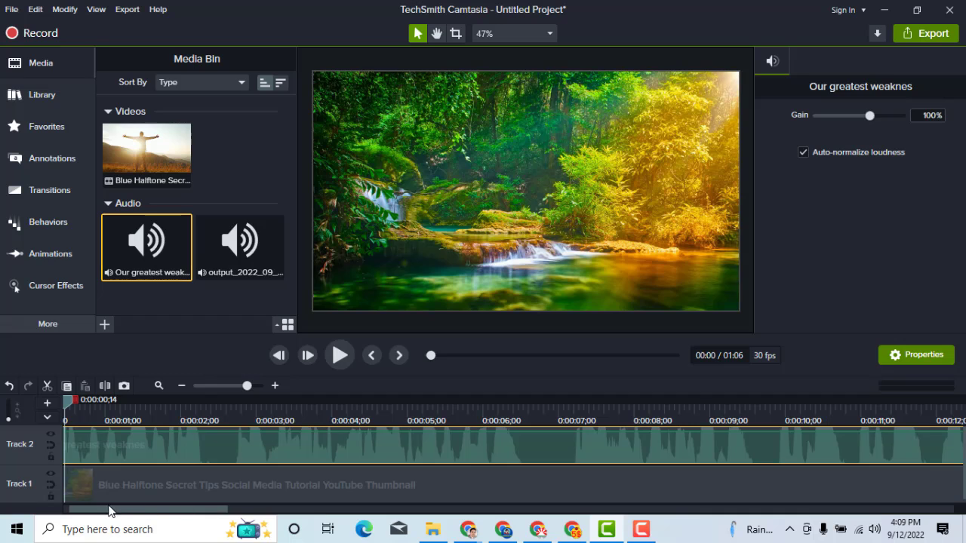
pyautogui.moveTo(114, 511); pyautogui.dragTo(75, 513)
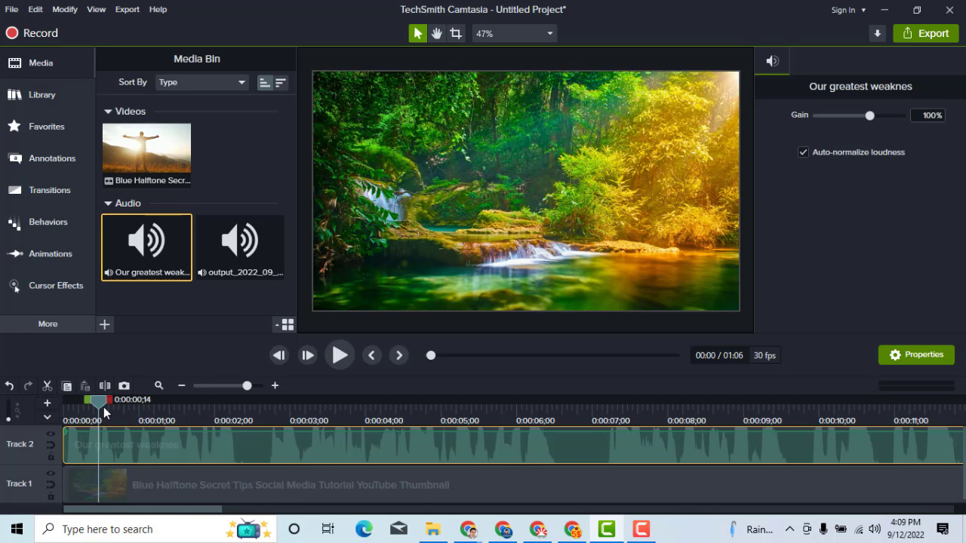
pyautogui.moveTo(88, 409); pyautogui.dragTo(64, 409)
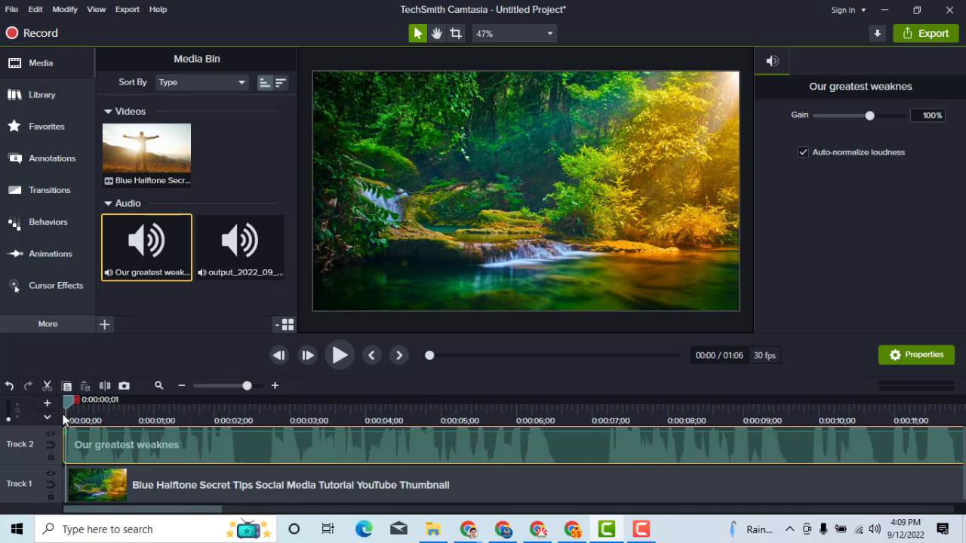
pyautogui.click(339, 356)
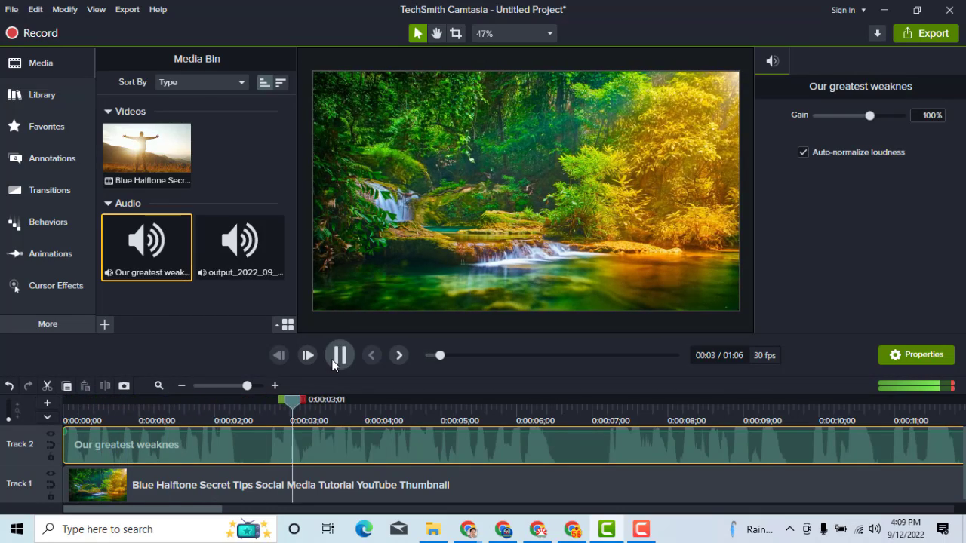
pyautogui.press('space')
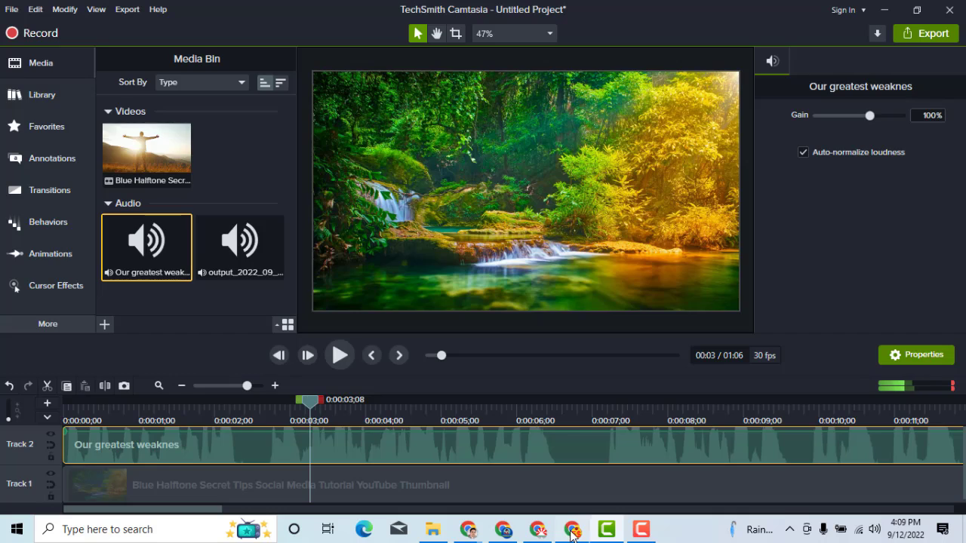
# Switch to the browser's Google Docs document containing the quotes and dismiss the downloads bar
pyautogui.click(573, 530)
pyautogui.click(442, 12)
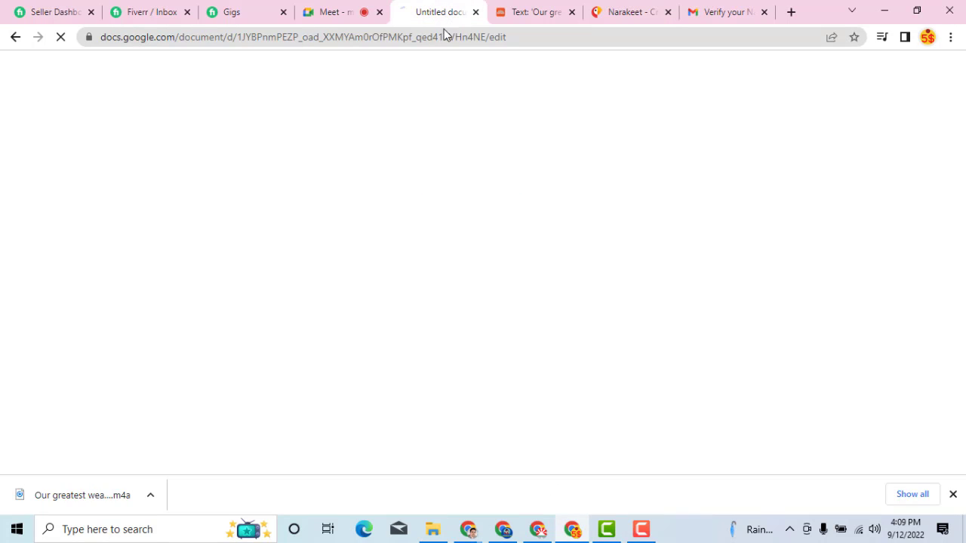
pyautogui.click(953, 494)
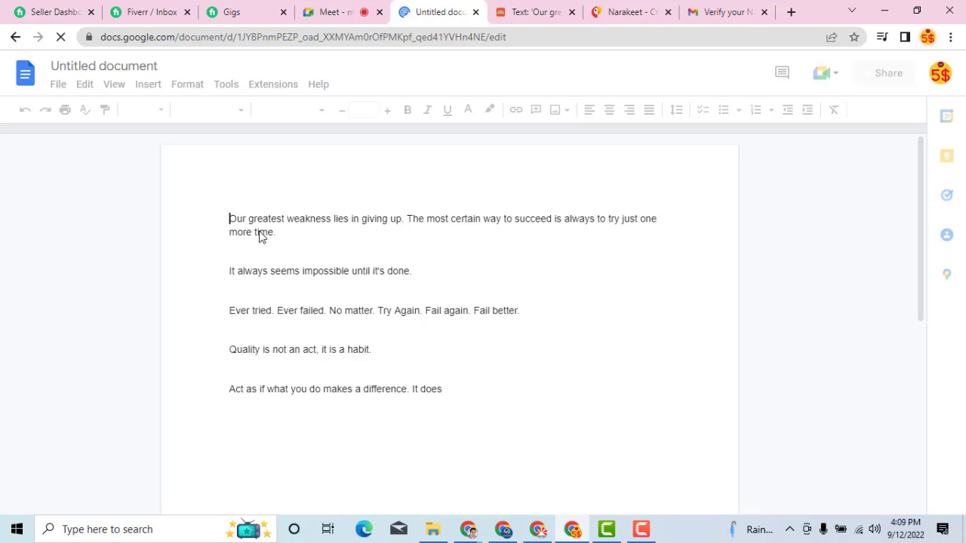
# Copy the sentence "Our greatest weakness lies in giving up." from the first quote in the document
pyautogui.click(347, 231)
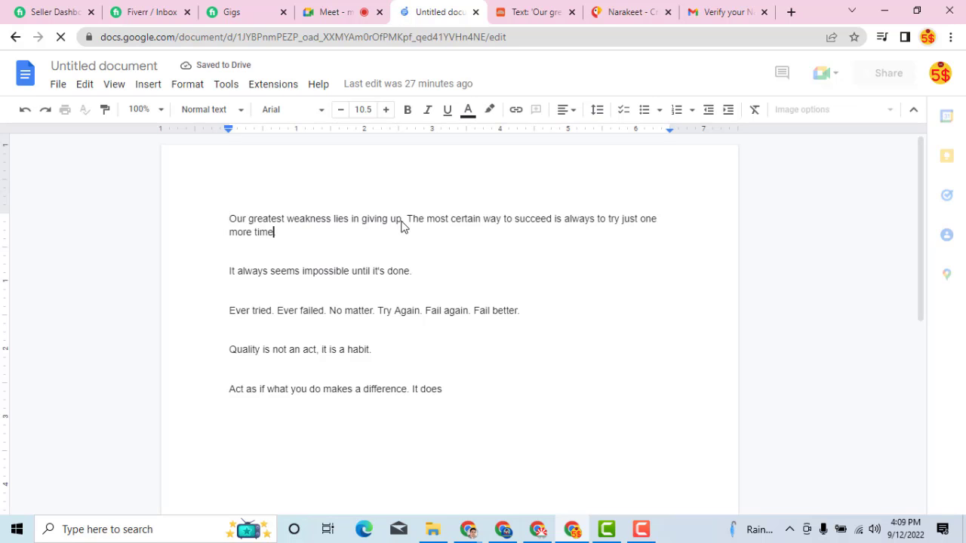
pyautogui.write('.')
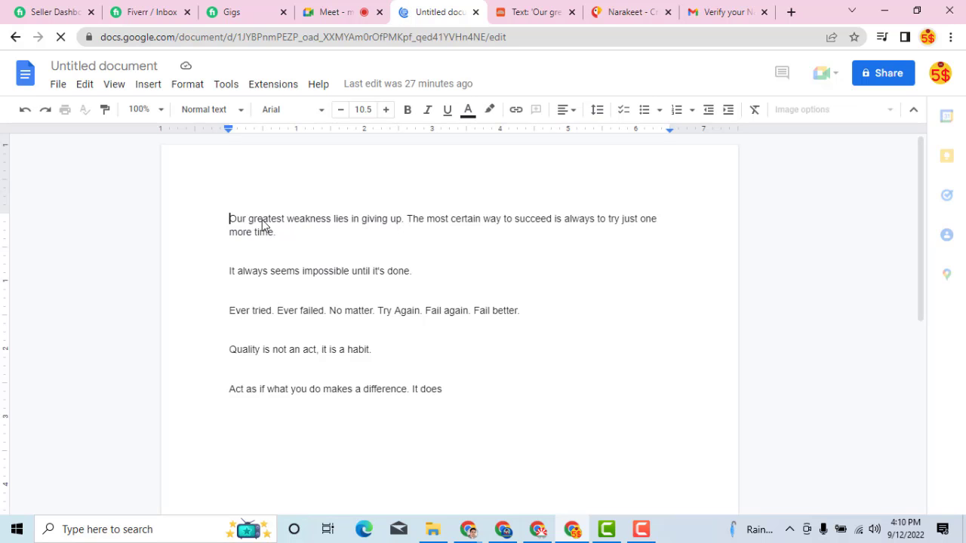
pyautogui.moveTo(262, 224); pyautogui.dragTo(315, 226)
pyautogui.moveTo(400, 226); pyautogui.dragTo(338, 240)
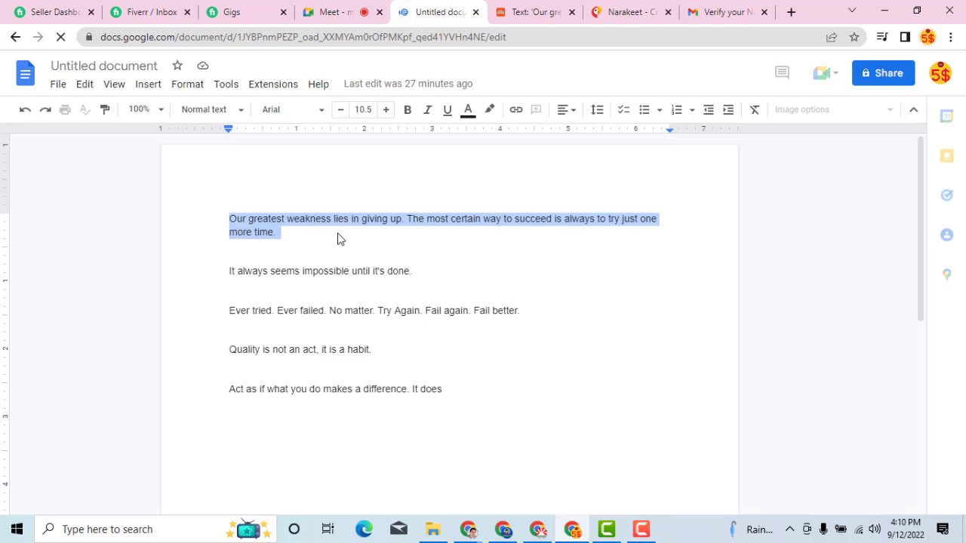
pyautogui.moveTo(280, 223)
pyautogui.mouseDown()
pyautogui.moveTo(249, 223)
pyautogui.moveTo(373, 233)
pyautogui.moveTo(288, 239)
pyautogui.mouseUp()
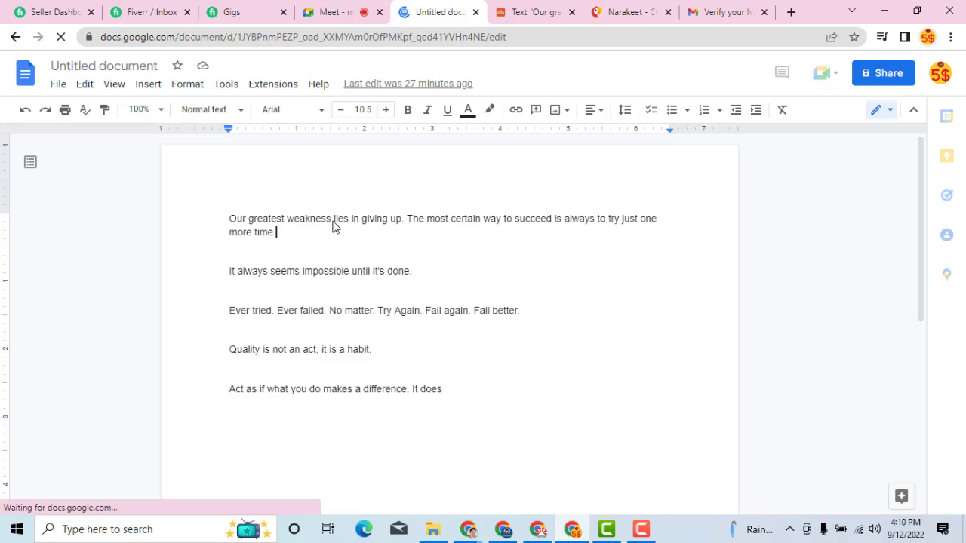
pyautogui.moveTo(406, 219); pyautogui.dragTo(234, 222)
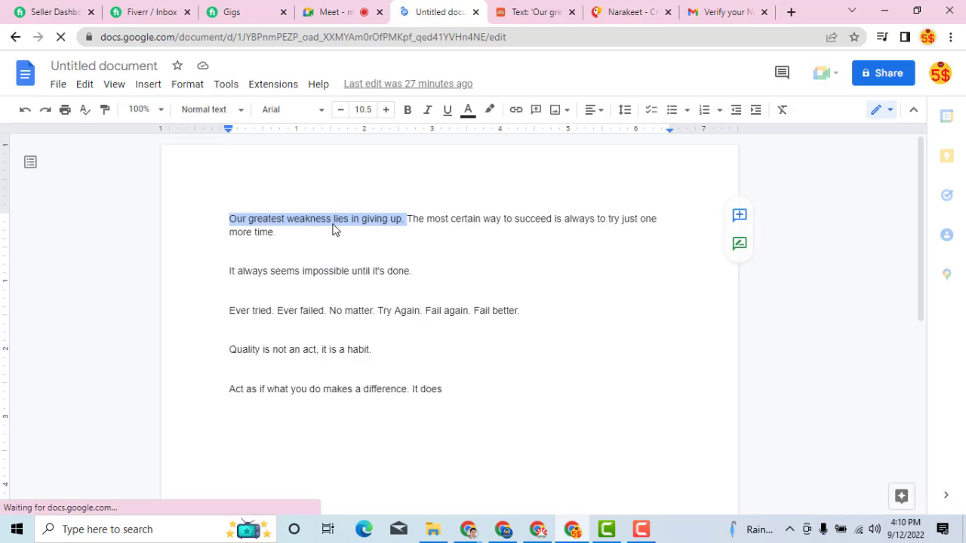
pyautogui.rightClick(375, 226)
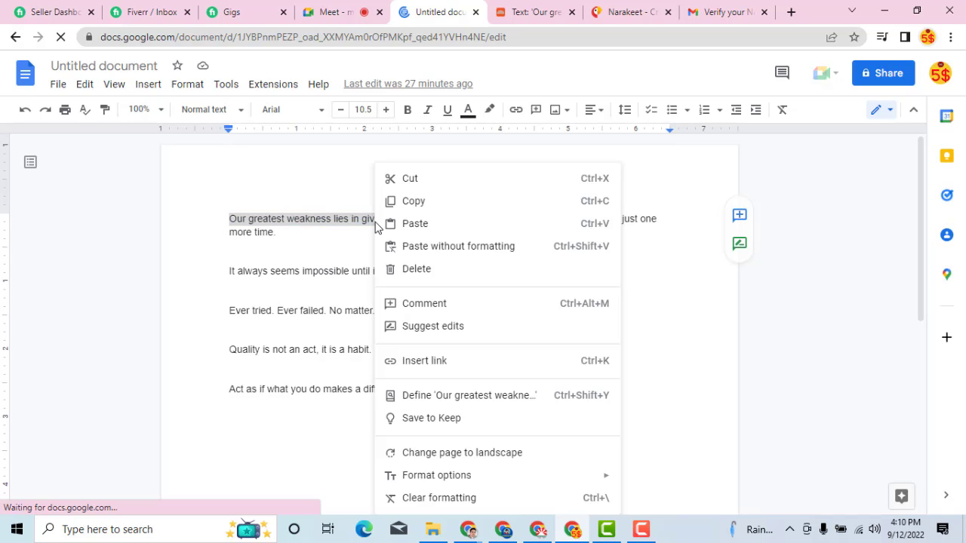
pyautogui.click(414, 201)
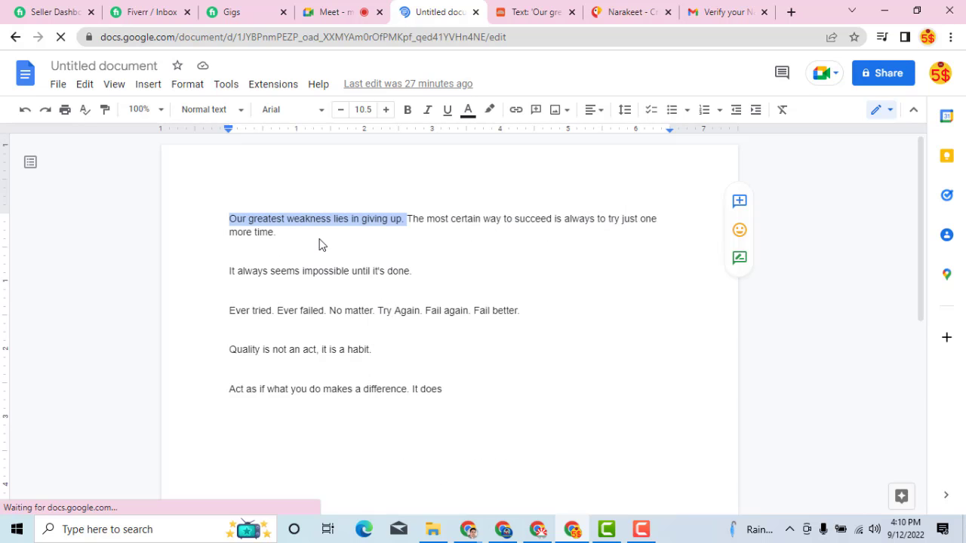
# Switch back to Camtasia, play the narration from the start, and place the playhead at 0:00:02;13, where the first sentence ends
pyautogui.click(606, 530)
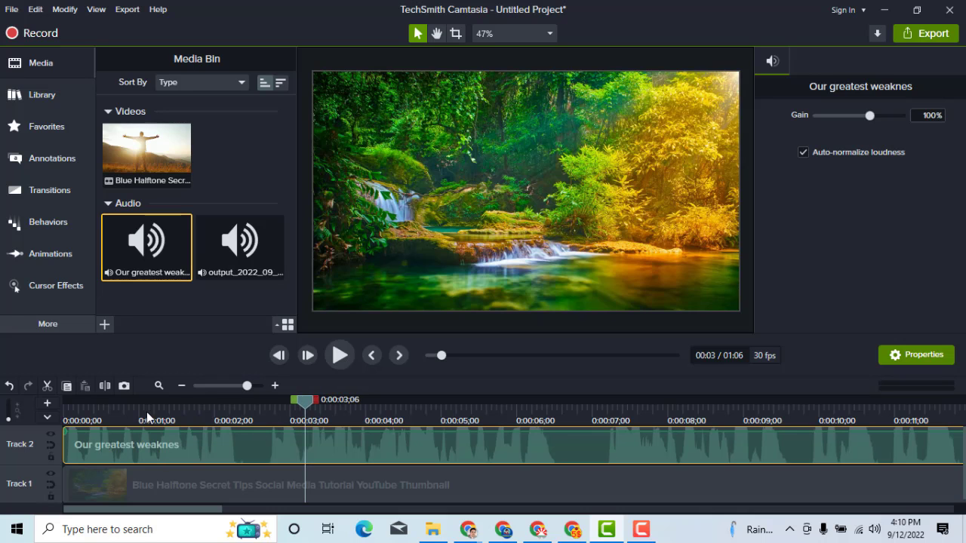
pyautogui.moveTo(147, 412); pyautogui.dragTo(60, 412)
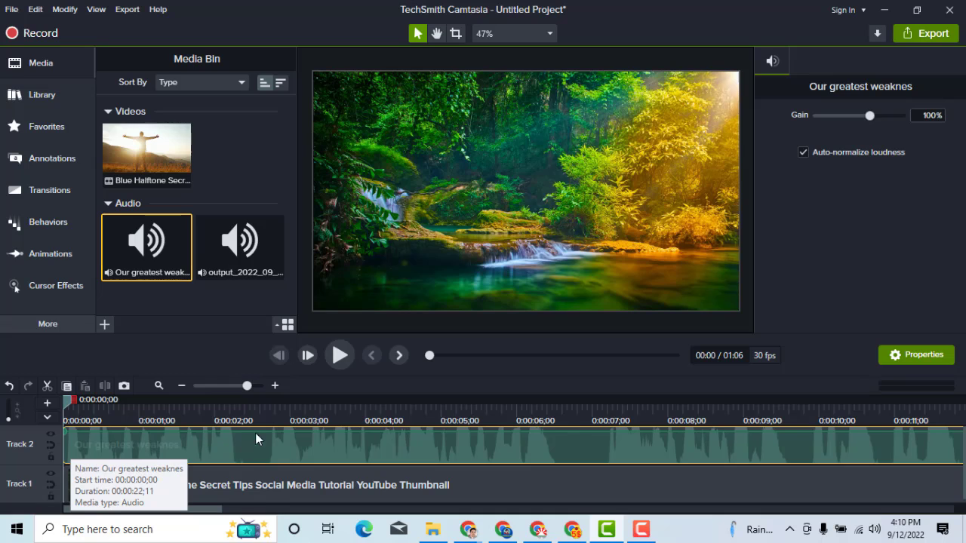
pyautogui.click(339, 354)
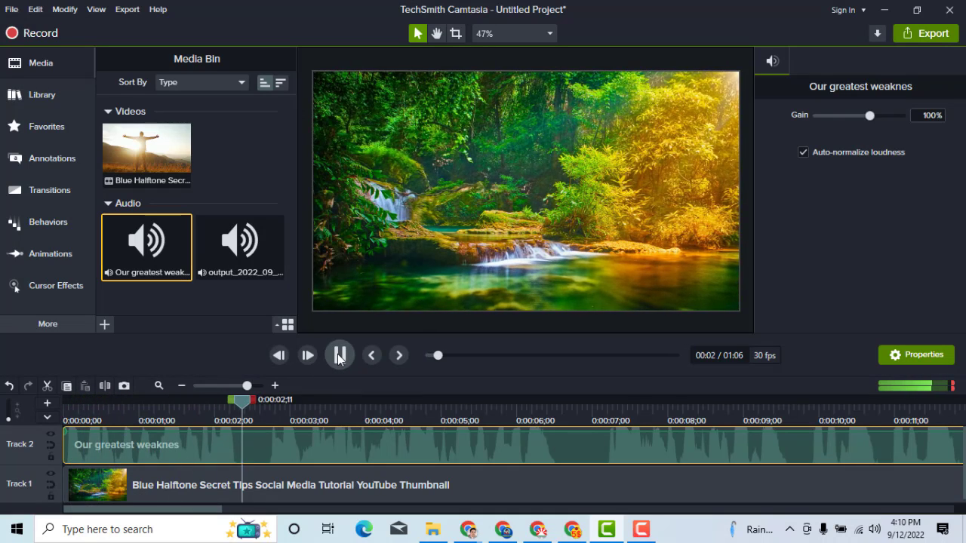
pyautogui.click(339, 355)
pyautogui.moveTo(274, 401); pyautogui.dragTo(103, 407)
pyautogui.moveTo(199, 421); pyautogui.dragTo(246, 423)
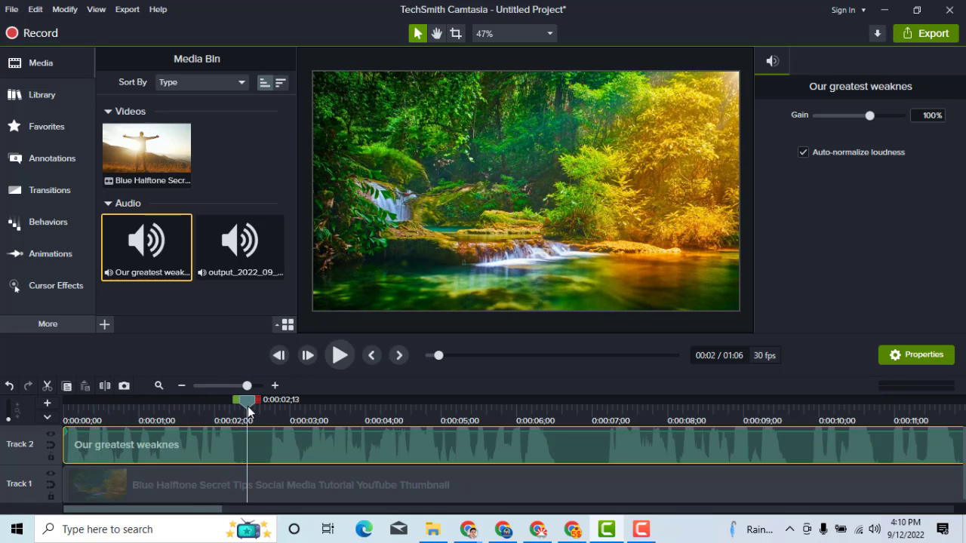
# Add a plain text callout at the playhead and replace its placeholder with the copied sentence "Our greatest weakness lies in giving up."
pyautogui.click(48, 166)
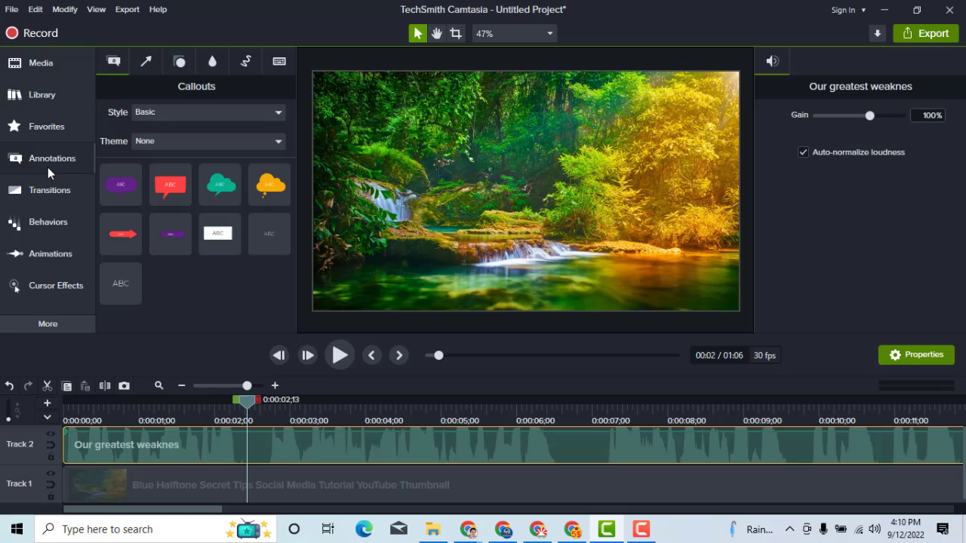
pyautogui.rightClick(120, 289)
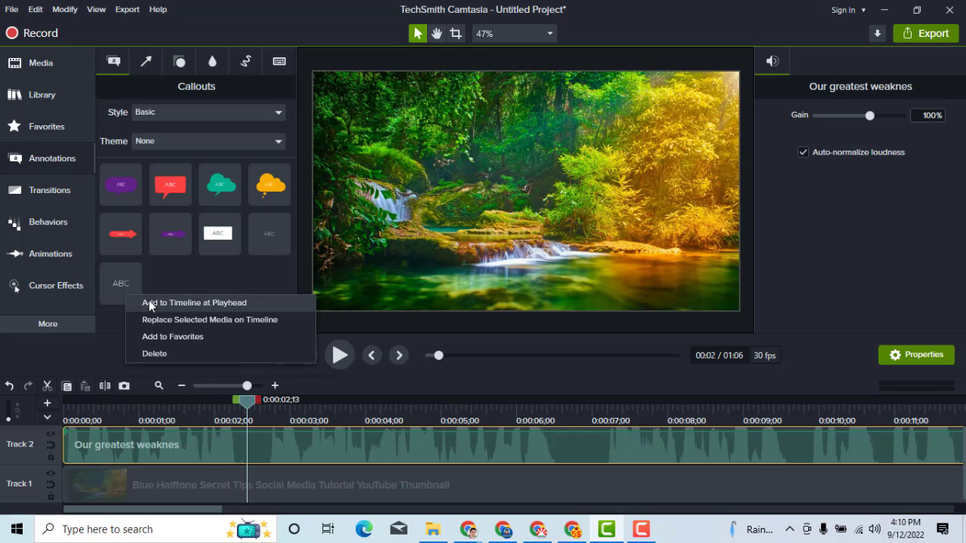
pyautogui.click(148, 300)
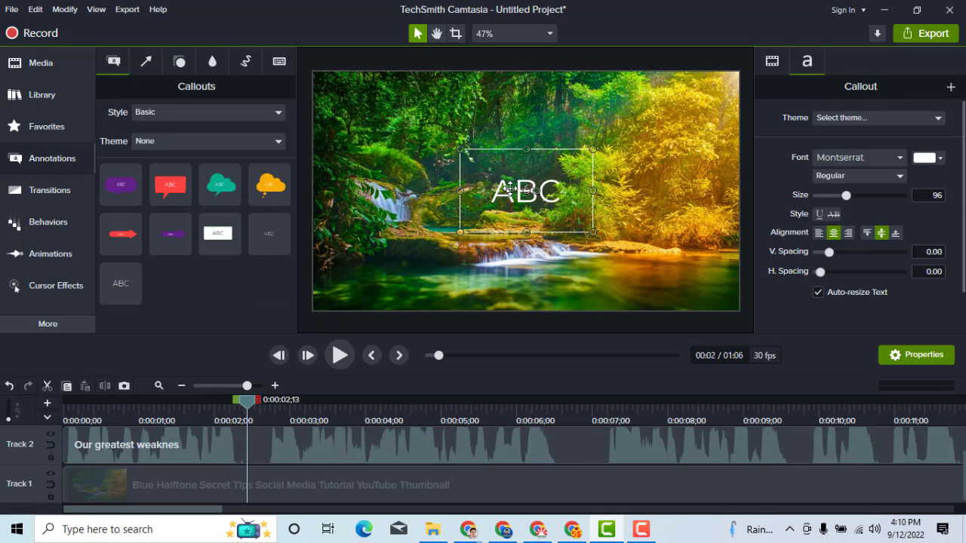
pyautogui.doubleClick(510, 190)
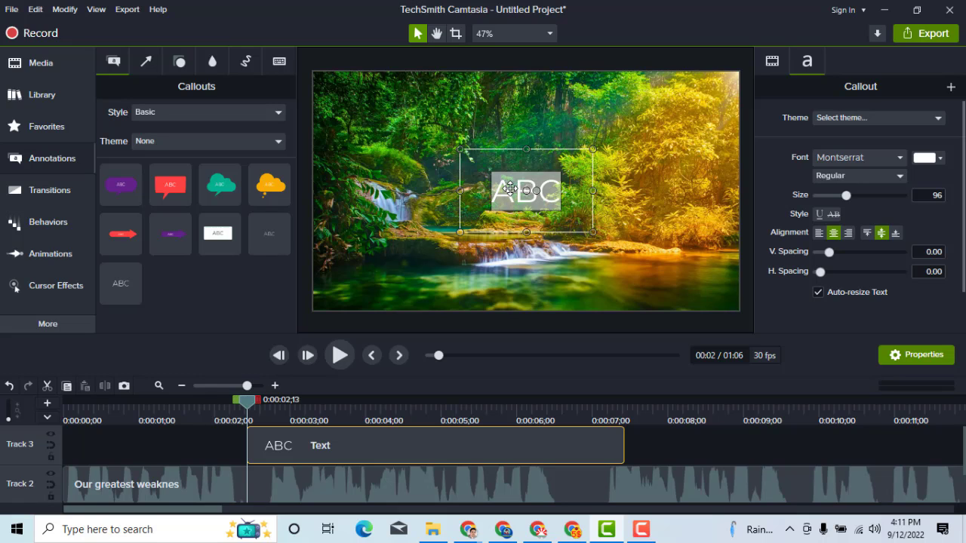
pyautogui.hotkey('ctrl', 'v')
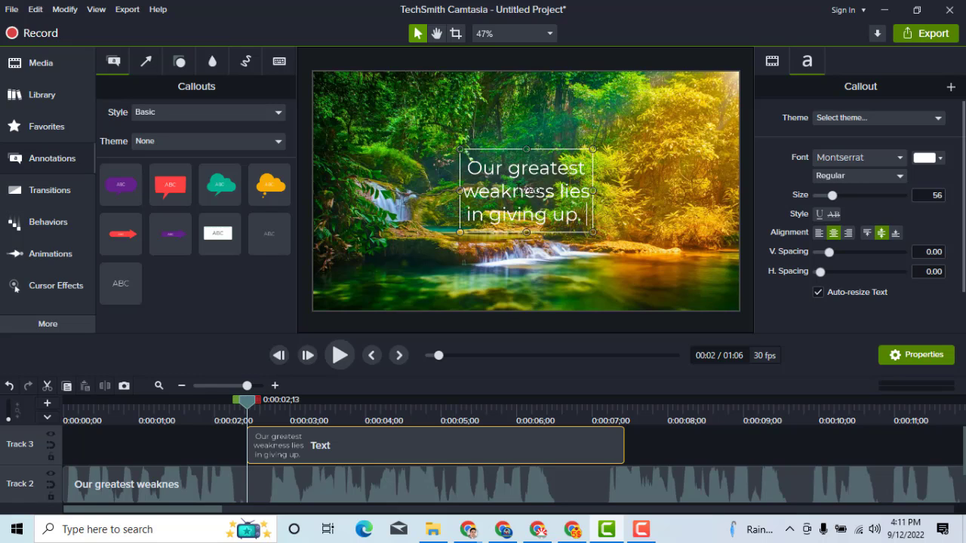
# Widen the quote callout on the canvas so its text fits on two lines
pyautogui.moveTo(662, 190); pyautogui.dragTo(742, 190)
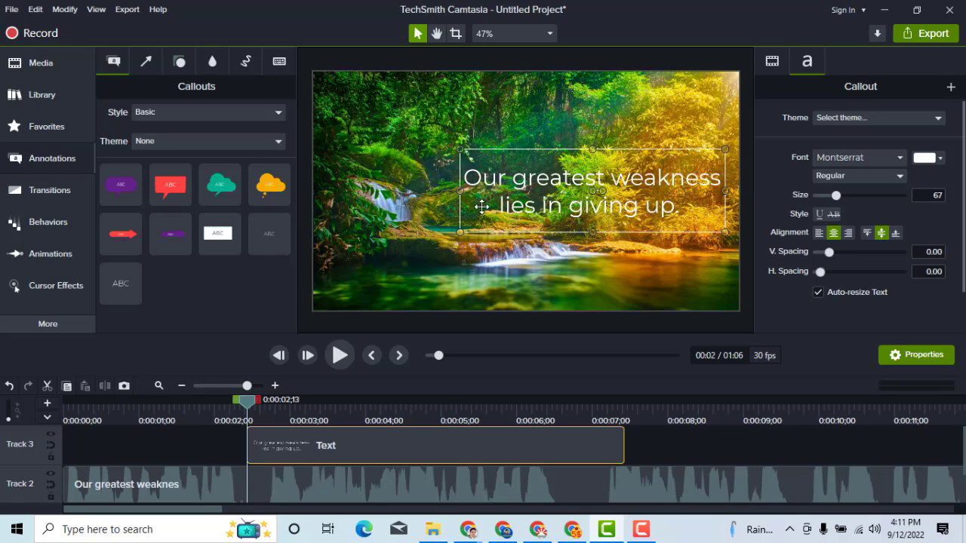
pyautogui.click(330, 194)
pyautogui.moveTo(595, 197)
pyautogui.mouseDown()
pyautogui.moveTo(526, 198)
pyautogui.moveTo(592, 198)
pyautogui.moveTo(592, 188)
pyautogui.moveTo(592, 240)
pyautogui.moveTo(593, 197)
pyautogui.mouseUp()
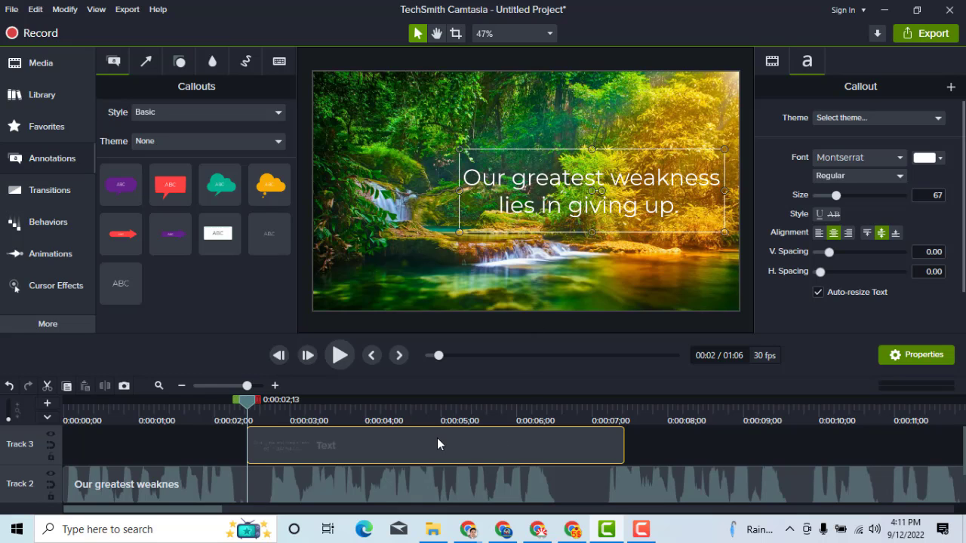
# Move the text clip to the start of Track 3, trim its end to the playhead, and return the playhead to the start
pyautogui.moveTo(437, 444); pyautogui.dragTo(232, 443)
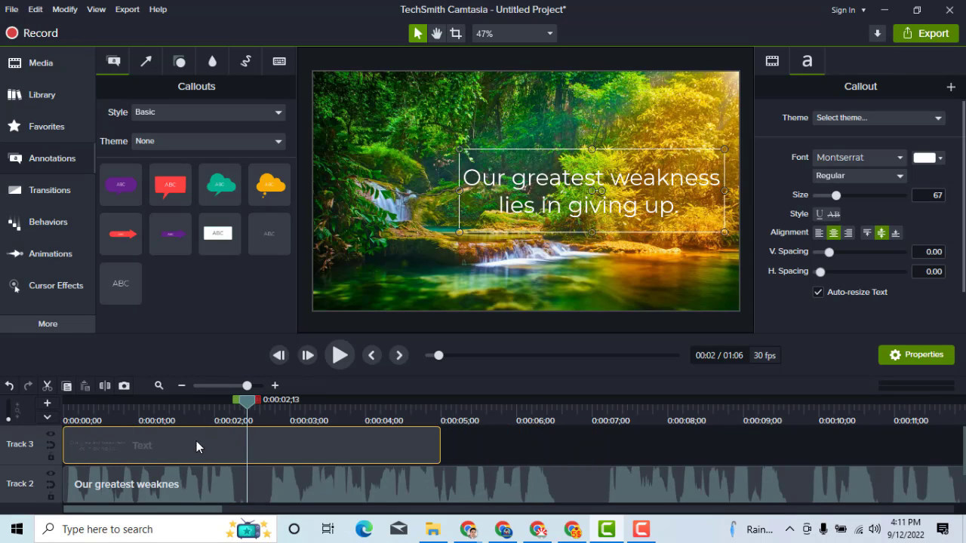
pyautogui.moveTo(440, 445); pyautogui.dragTo(247, 447)
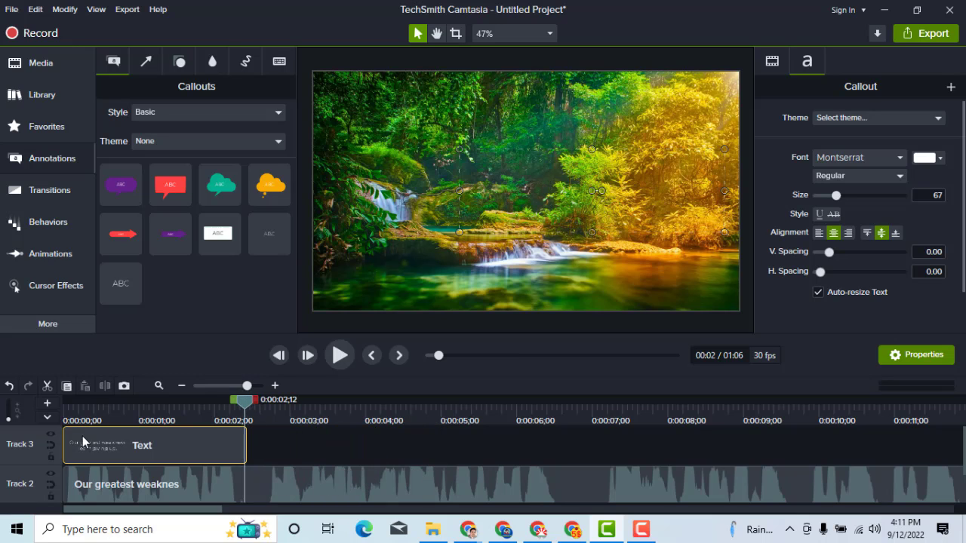
pyautogui.hotkey('ctrl', 'Home')
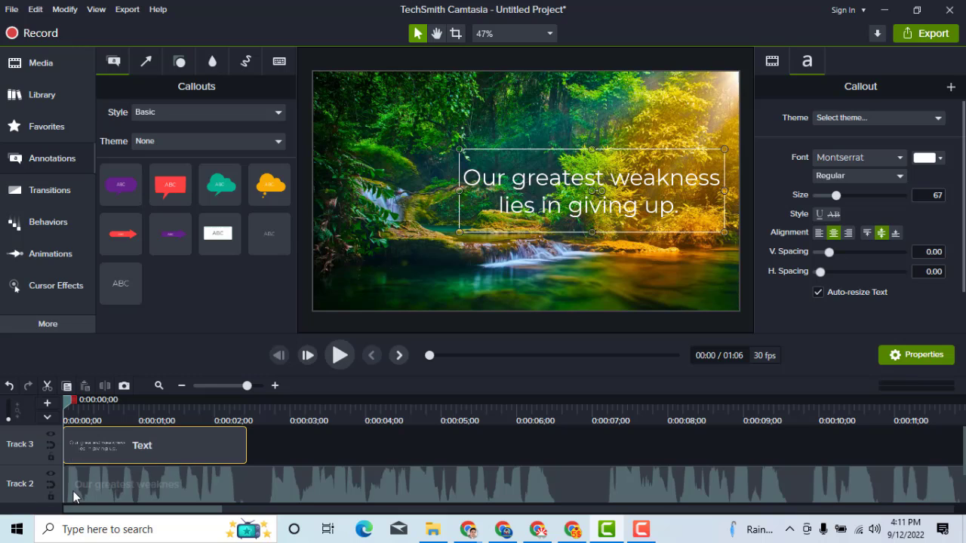
# Select the text clip, set the playhead at 0:00:00;19, and move the quote callout down against the video frame's right edge
pyautogui.click(75, 491)
pyautogui.click(102, 447)
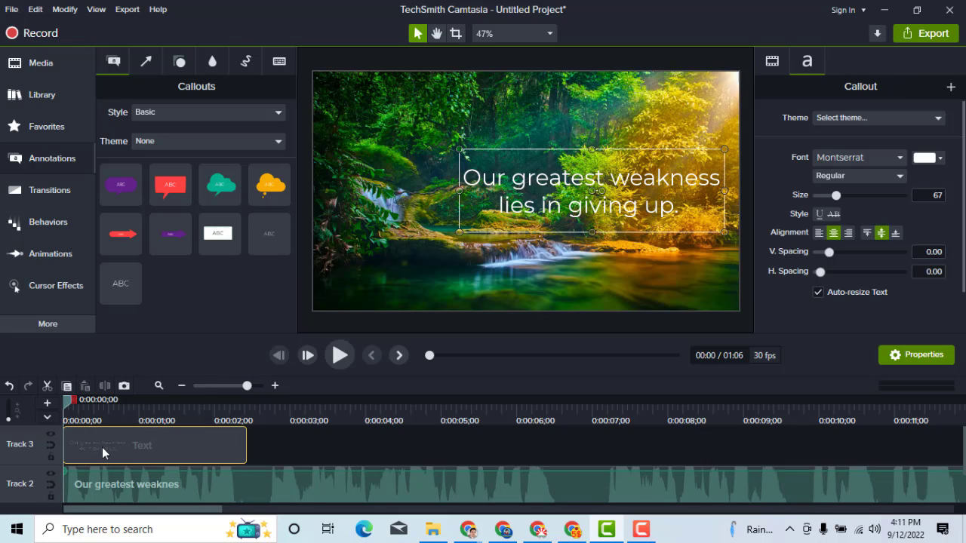
pyautogui.moveTo(67, 407); pyautogui.dragTo(111, 405)
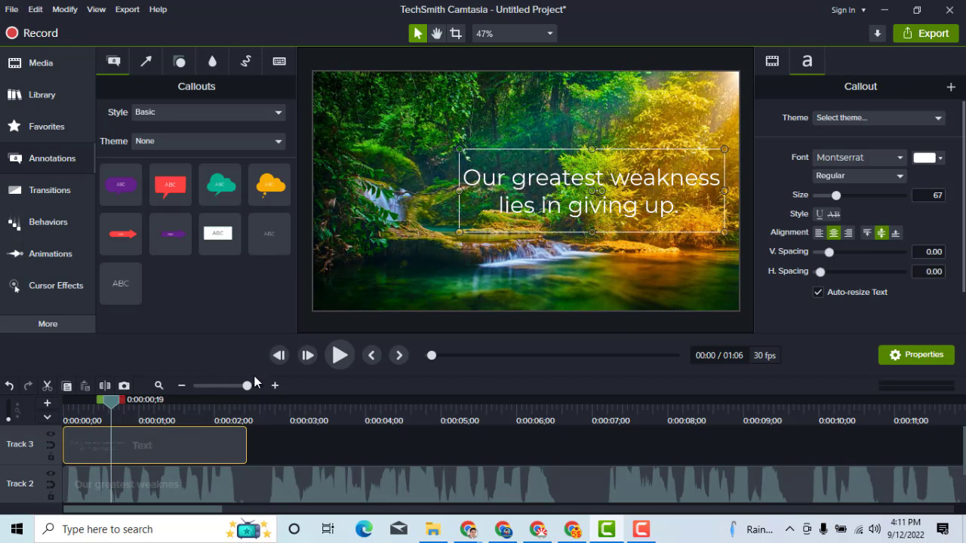
pyautogui.moveTo(549, 190); pyautogui.dragTo(569, 223)
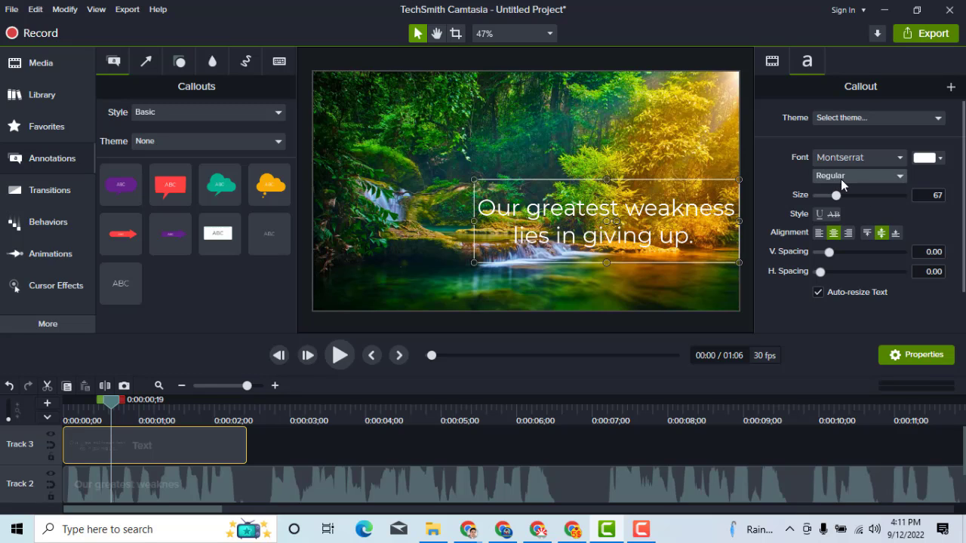
# Set the quote callout's font style to Bold, widen it so the text fits on two lines, and shift it slightly down
pyautogui.click(881, 177)
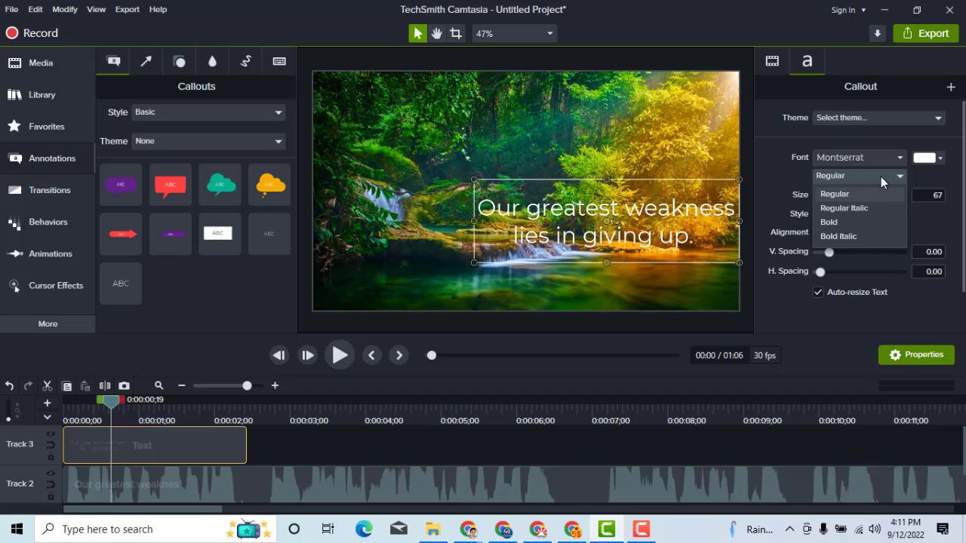
pyautogui.click(837, 222)
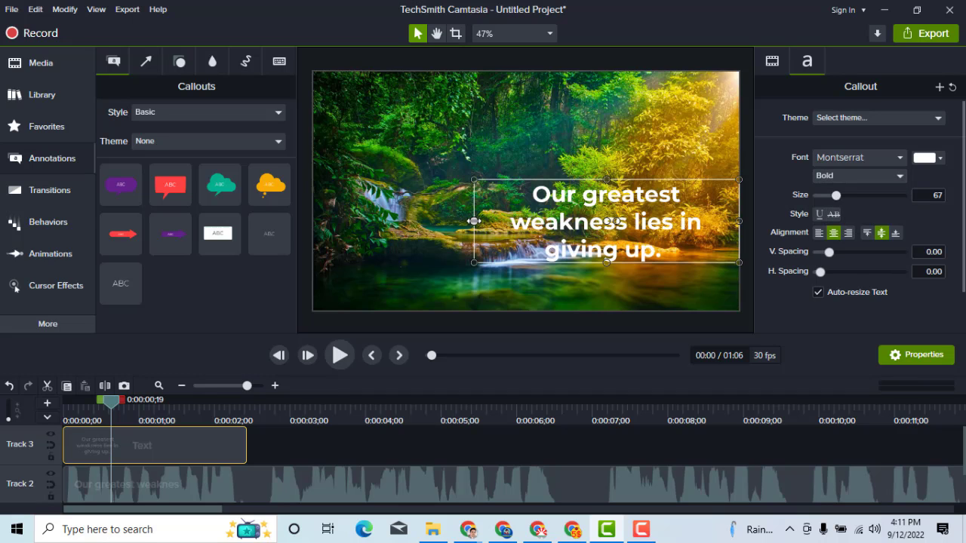
pyautogui.moveTo(472, 220); pyautogui.dragTo(426, 220)
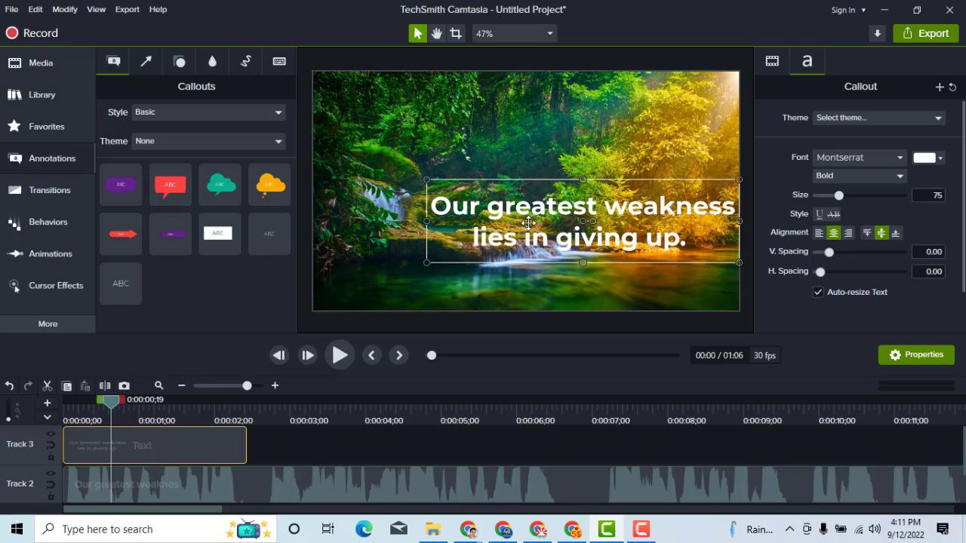
pyautogui.moveTo(543, 224)
pyautogui.mouseDown()
pyautogui.moveTo(545, 234)
pyautogui.moveTo(544, 220)
pyautogui.mouseUp()
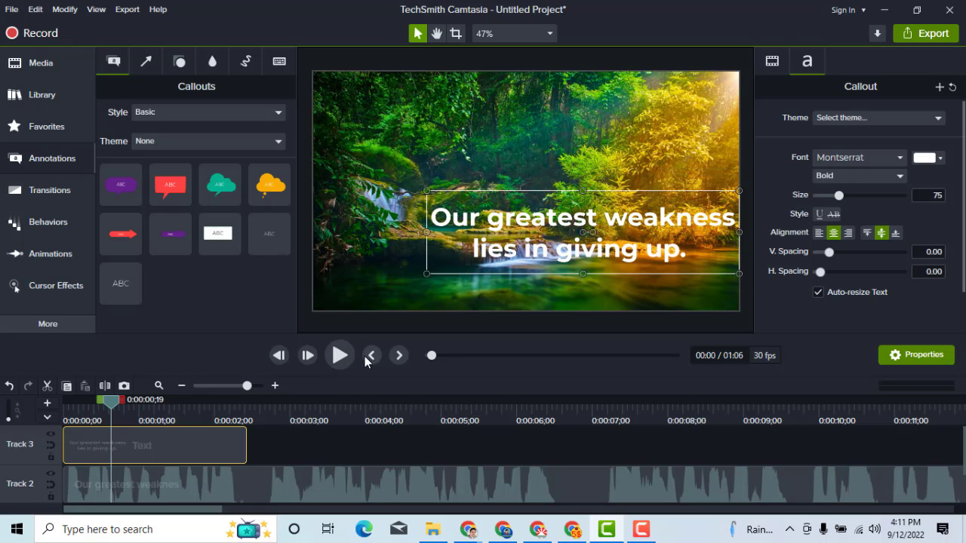
# Play the video from the start to check the quote text's timing against the narration
pyautogui.click(303, 436)
pyautogui.moveTo(113, 401); pyautogui.dragTo(56, 423)
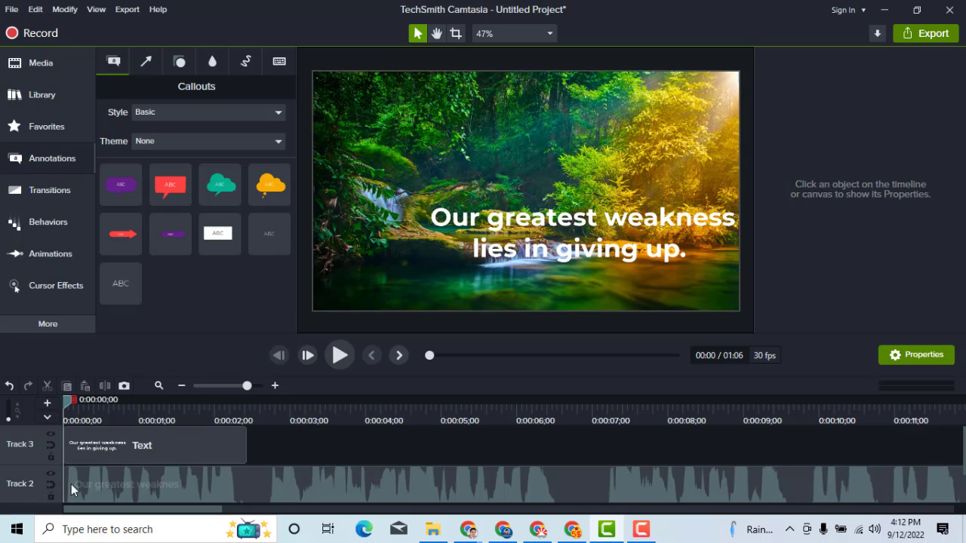
pyautogui.click(227, 446)
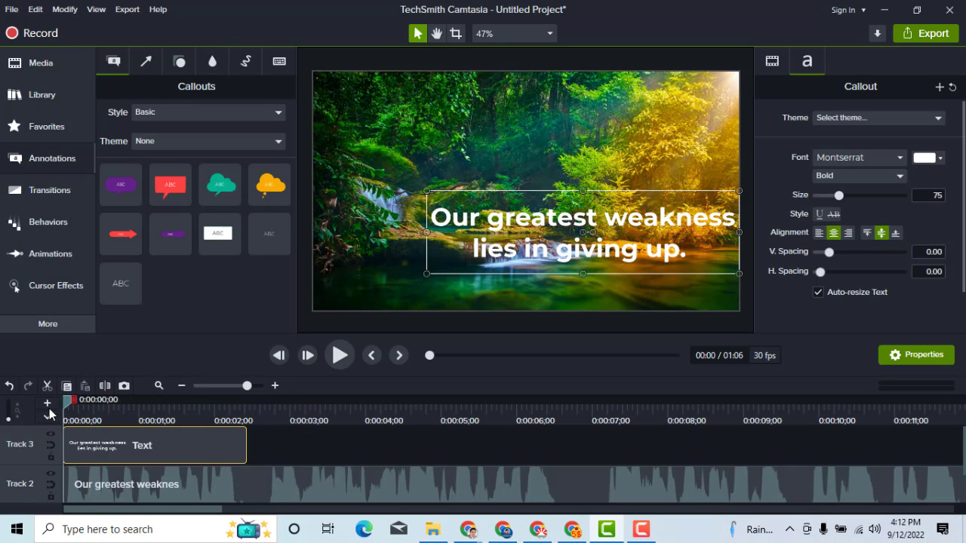
pyautogui.scroll(-2, 284, 467)
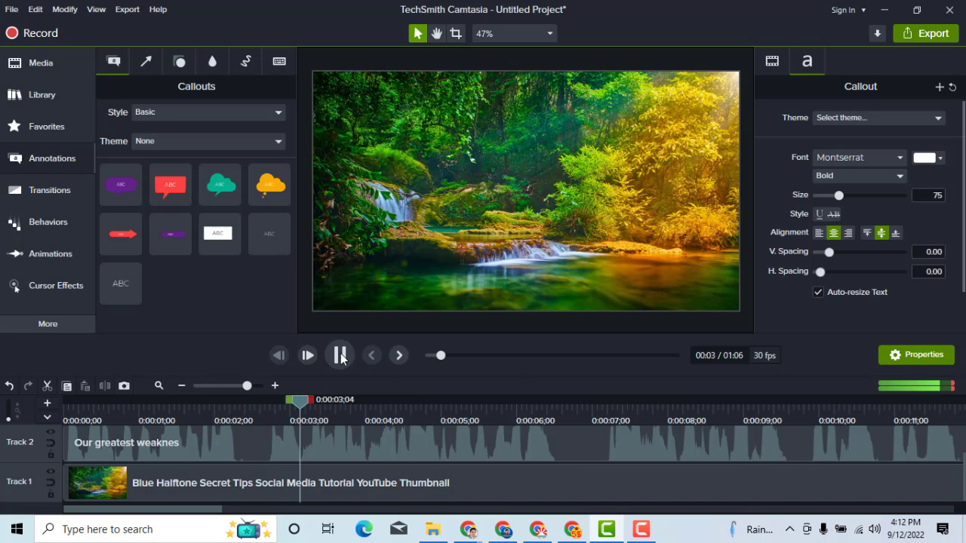
pyautogui.press('space')
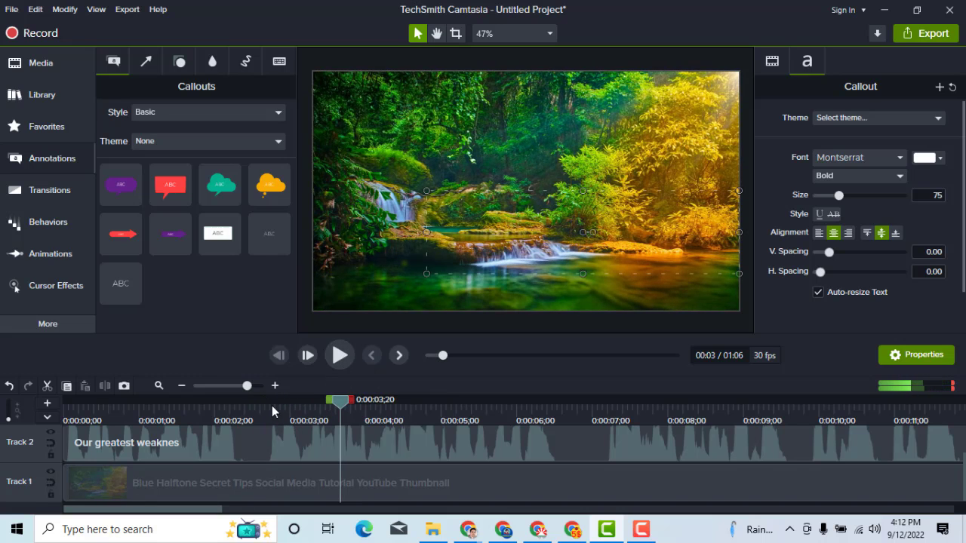
# Scrub the playhead across the text clip to compare its end with the narration waveform, finishing at 0:00:01;01
pyautogui.click(272, 405)
pyautogui.click(221, 410)
pyautogui.click(241, 415)
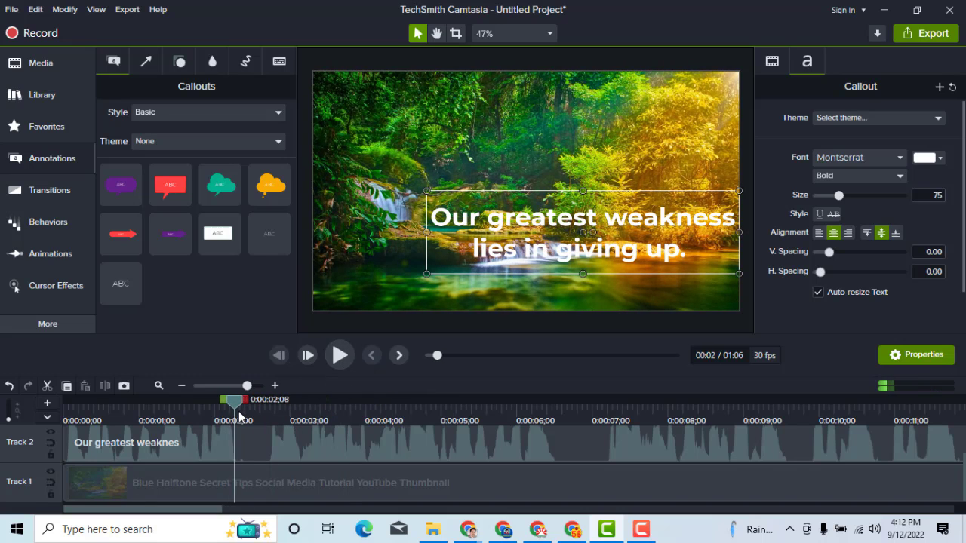
pyautogui.moveTo(252, 441); pyautogui.dragTo(244, 408)
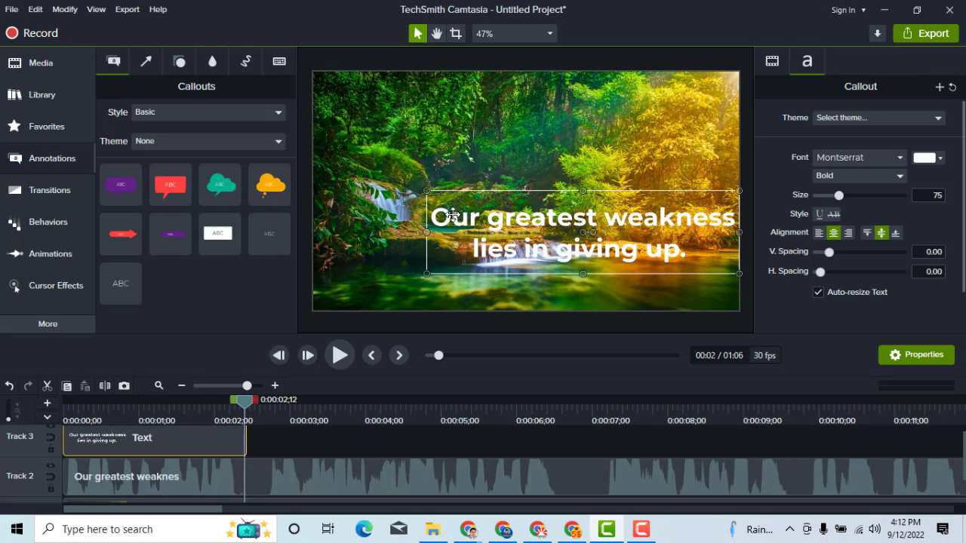
pyautogui.scroll(-1, 158, 476)
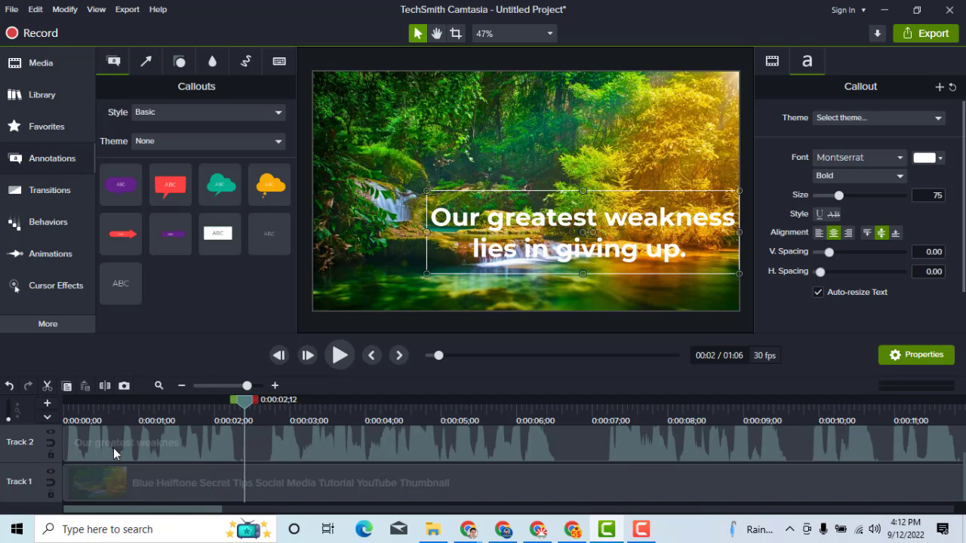
pyautogui.scroll(1, 221, 462)
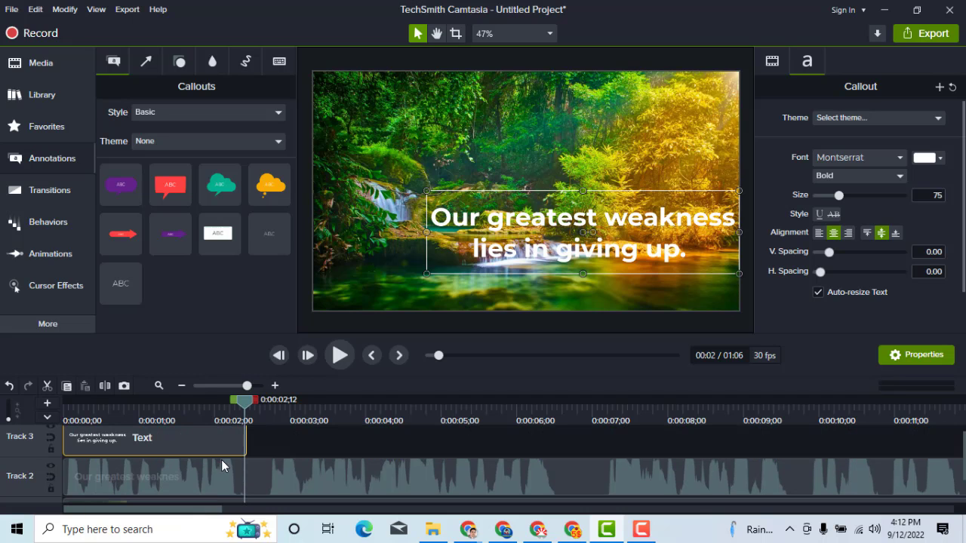
pyautogui.moveTo(248, 406); pyautogui.dragTo(70, 406)
pyautogui.moveTo(162, 428); pyautogui.dragTo(247, 439)
pyautogui.moveTo(247, 405); pyautogui.dragTo(142, 431)
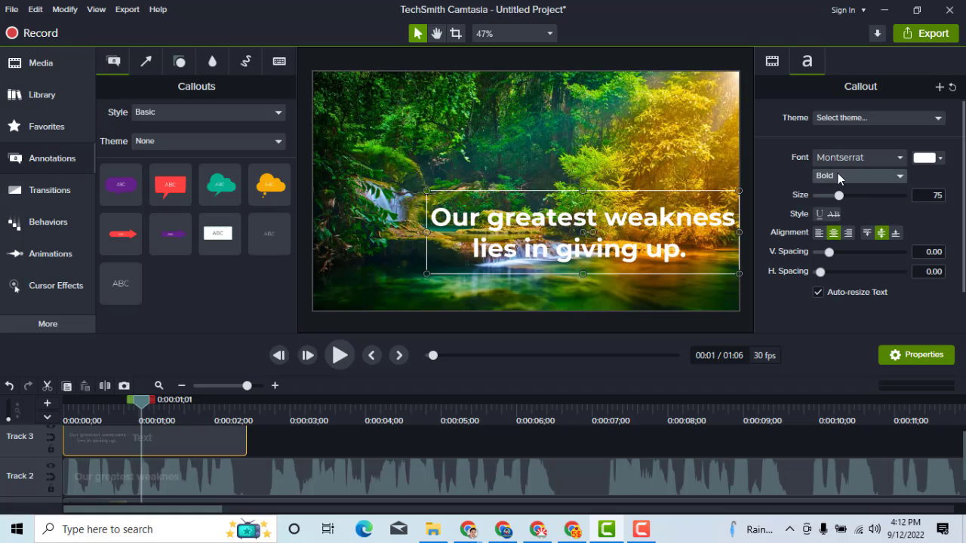
# Try the Bold Italic font style on the quote callout and switch it back to Bold
pyautogui.click(867, 173)
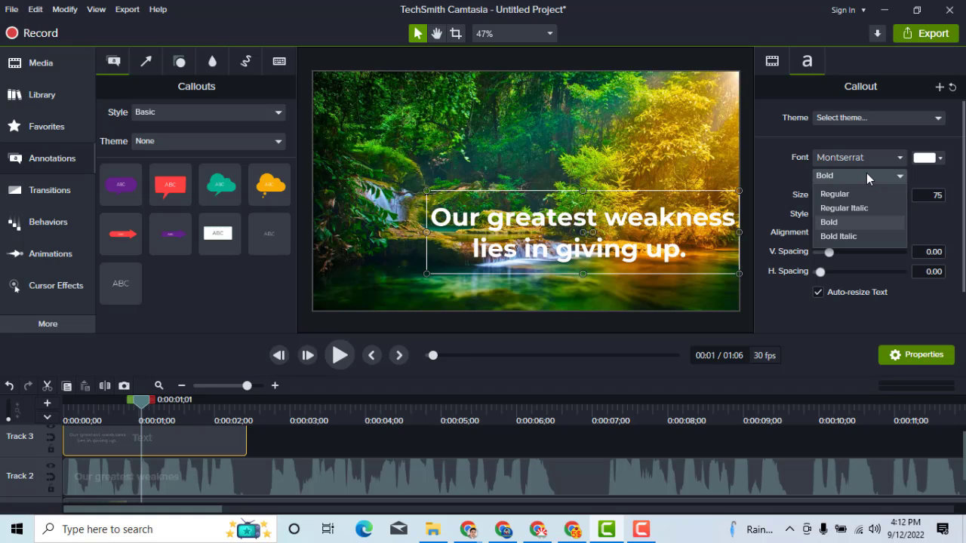
pyautogui.click(840, 238)
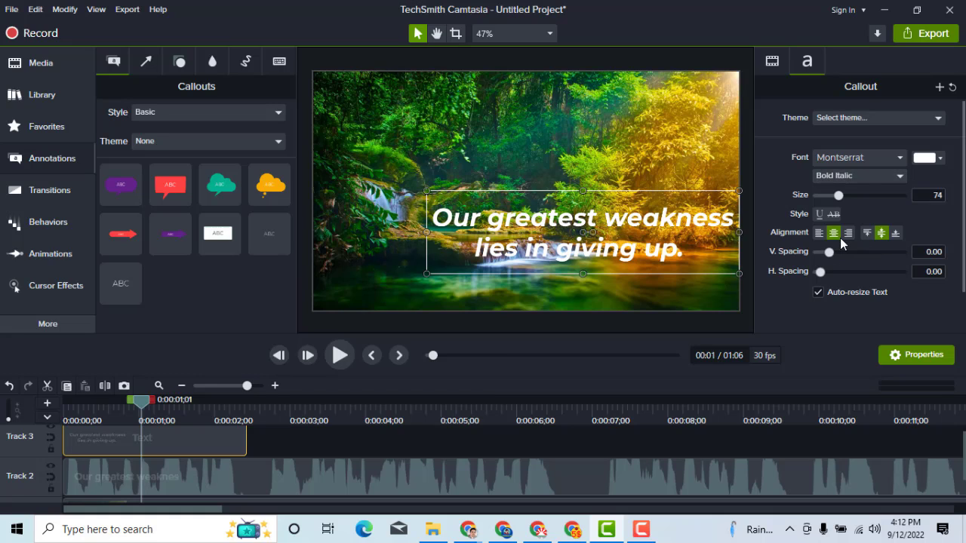
pyautogui.click(844, 175)
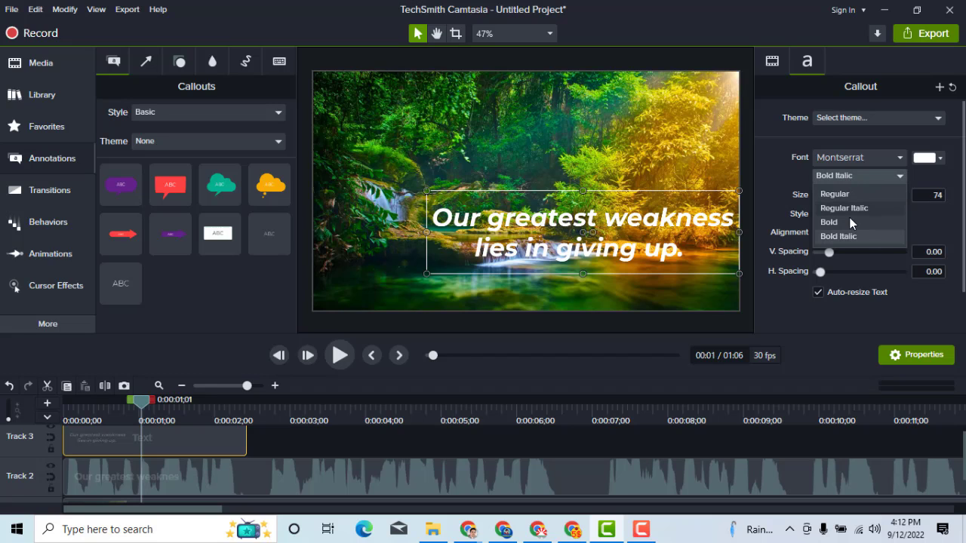
pyautogui.click(841, 222)
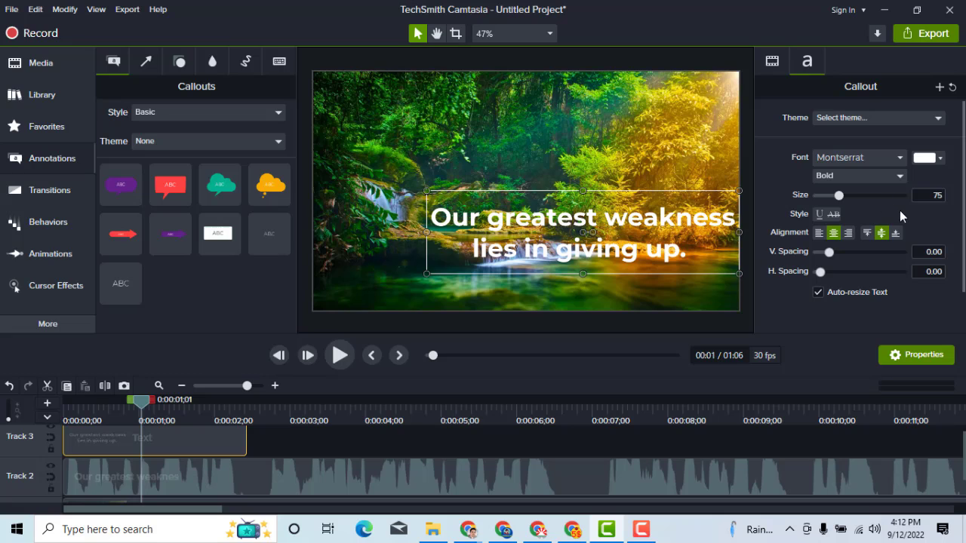
# Try a red font color on the quote callout, settle on an off-white, and deselect the callout
pyautogui.click(935, 159)
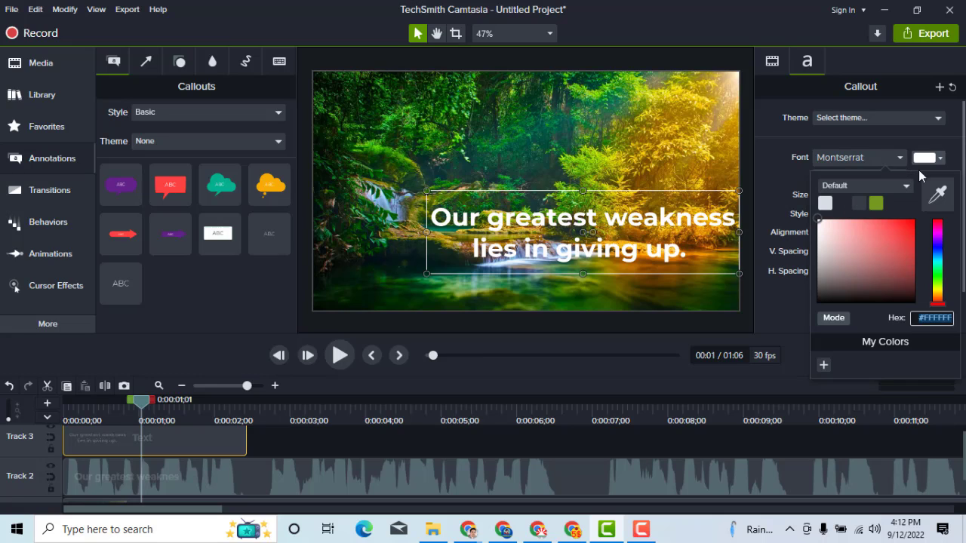
pyautogui.click(908, 236)
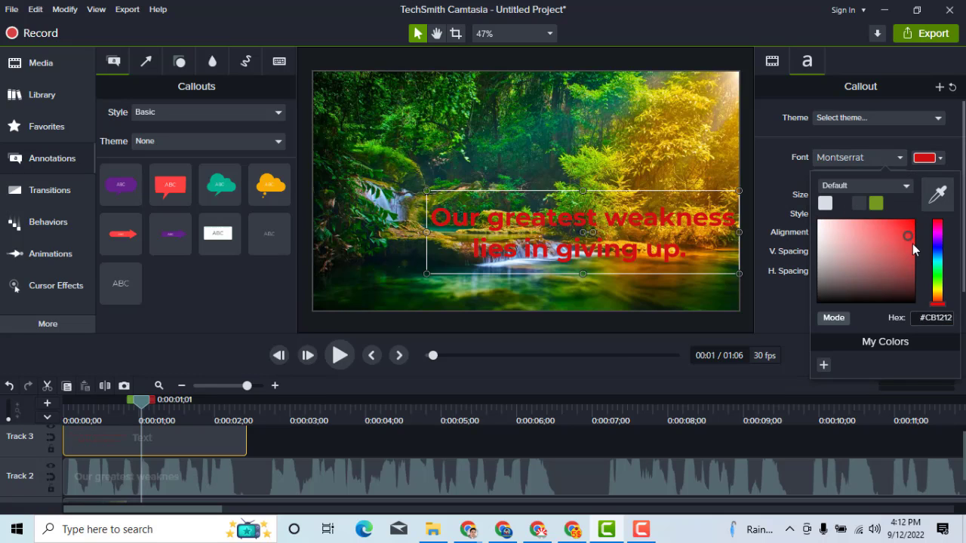
pyautogui.moveTo(939, 266); pyautogui.dragTo(939, 225)
pyautogui.moveTo(829, 236); pyautogui.dragTo(814, 222)
pyautogui.click(293, 443)
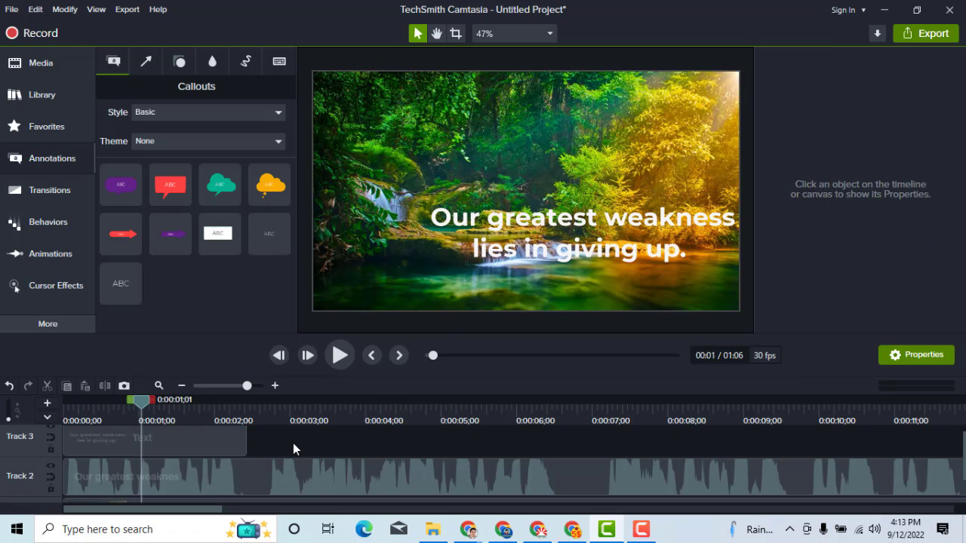
# Increase the quote callout's font size to 97 and move the callout left so all its text lies inside the frame
pyautogui.click(530, 239)
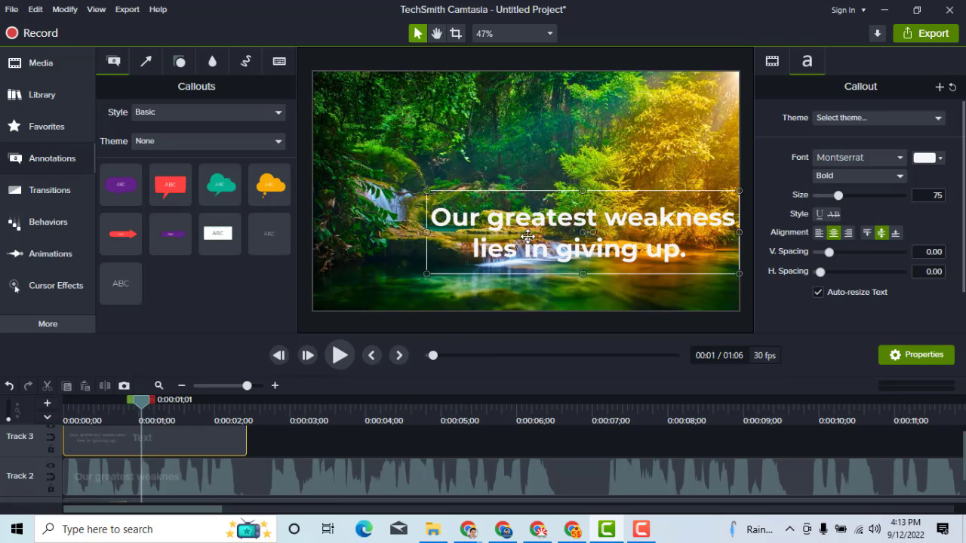
pyautogui.moveTo(841, 196); pyautogui.dragTo(849, 197)
pyautogui.scroll(1, 548, 218)
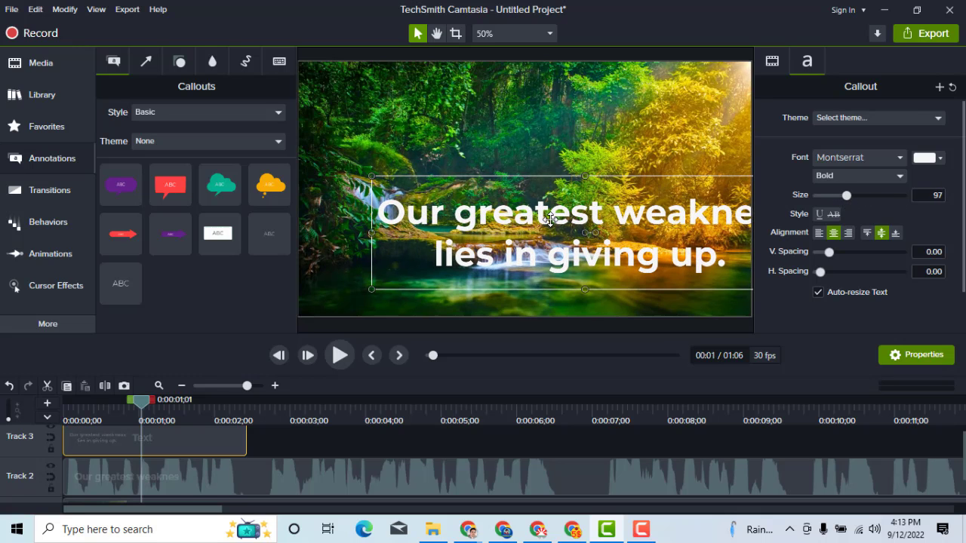
pyautogui.scroll(-2, 548, 219)
pyautogui.scroll(1, 551, 221)
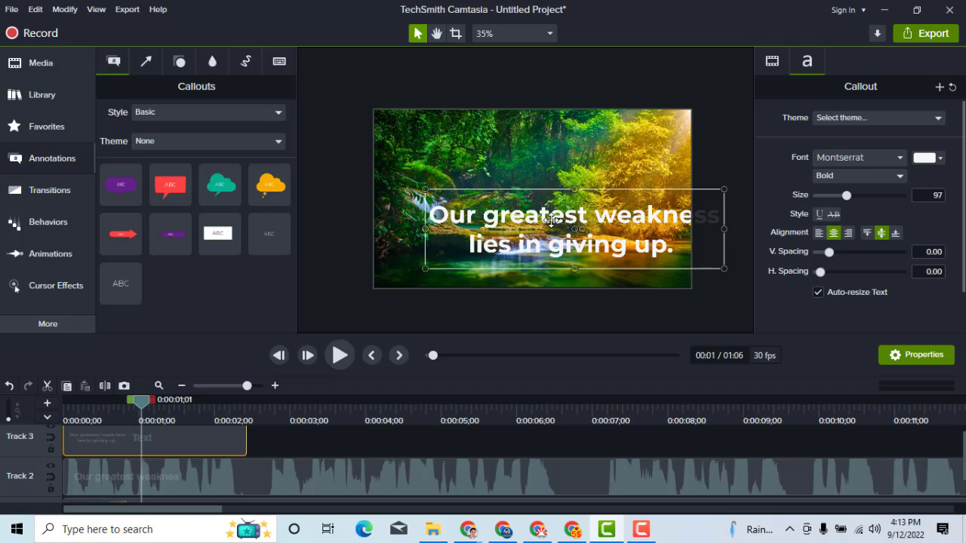
pyautogui.moveTo(567, 228); pyautogui.dragTo(529, 225)
pyautogui.scroll(1, 528, 224)
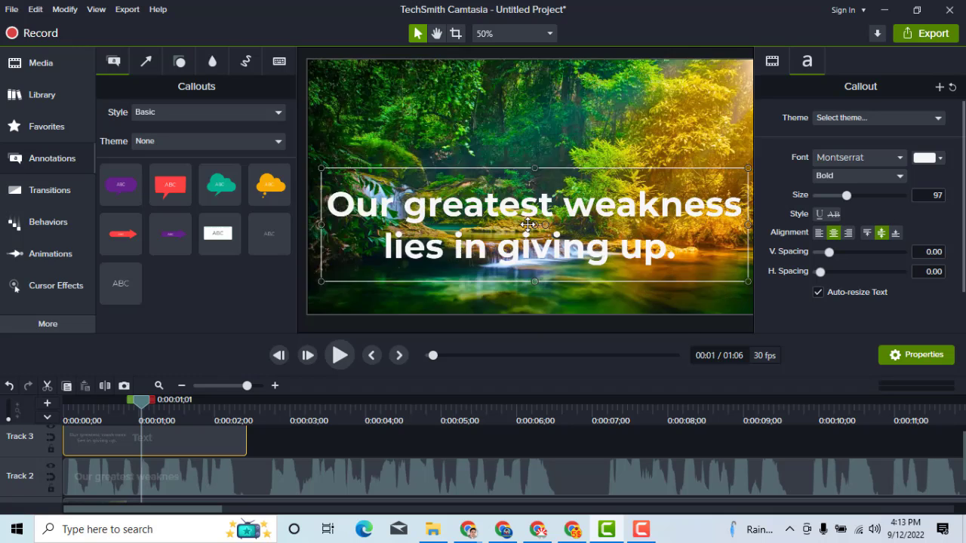
pyautogui.scroll(-1, 528, 224)
# Resize the quote callout from its upper-left corner and reposition it so its two lines span most of the frame's width
pyautogui.moveTo(383, 185); pyautogui.dragTo(447, 198)
pyautogui.moveTo(563, 234); pyautogui.dragTo(563, 225)
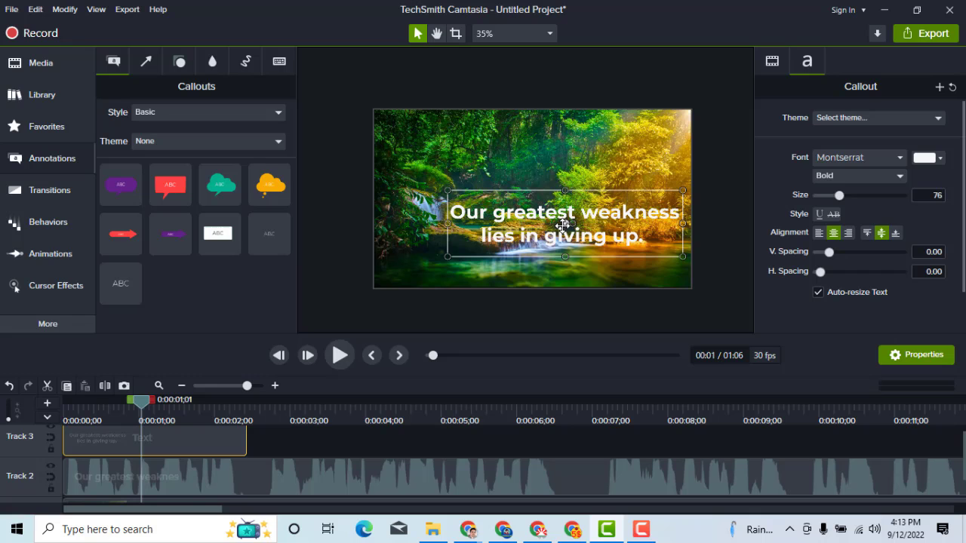
pyautogui.scroll(2, 558, 219)
pyautogui.scroll(-2, 554, 214)
pyautogui.moveTo(449, 190); pyautogui.dragTo(398, 177)
pyautogui.click(359, 221)
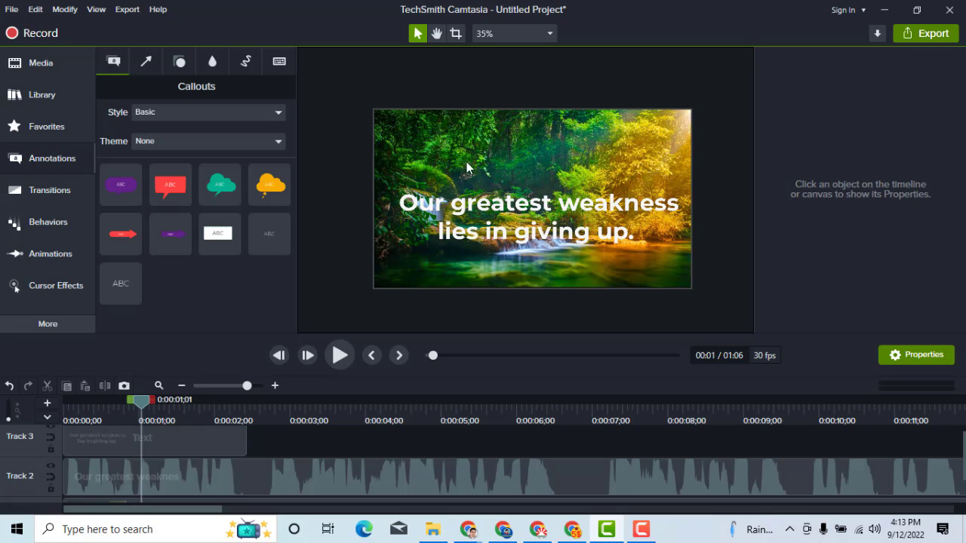
# Change the project's canvas dimensions to Custom with a height of 769 and apply the settings
pyautogui.click(550, 34)
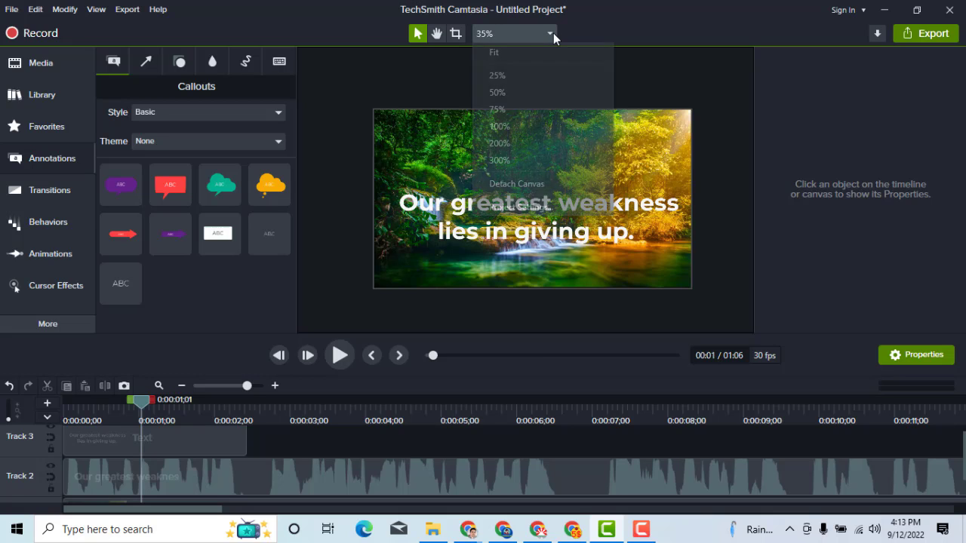
pyautogui.click(523, 209)
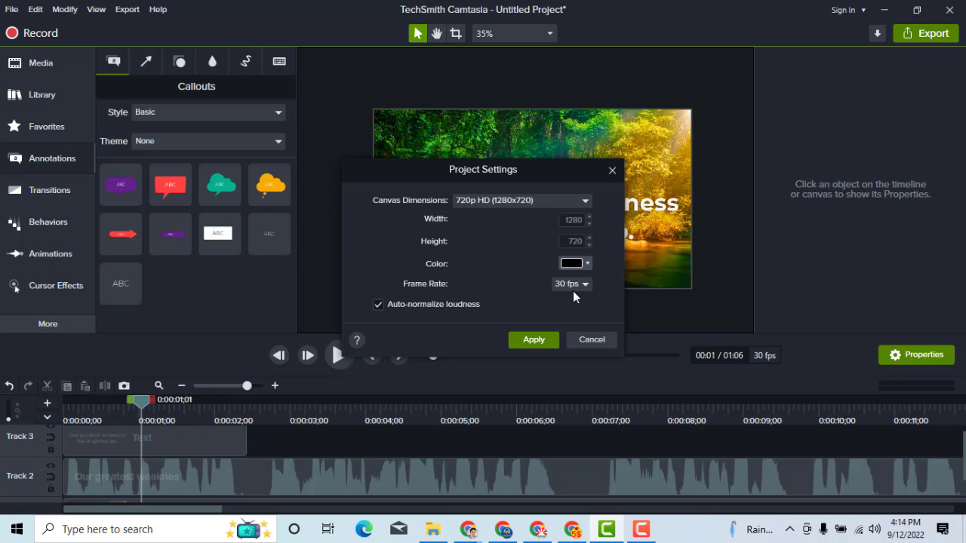
pyautogui.click(557, 198)
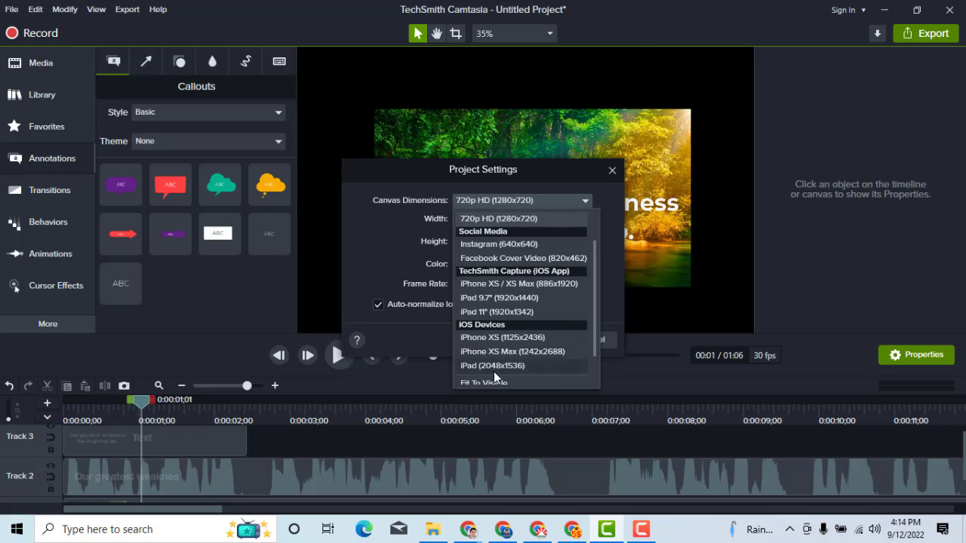
pyautogui.scroll(-1, 499, 366)
pyautogui.click(483, 376)
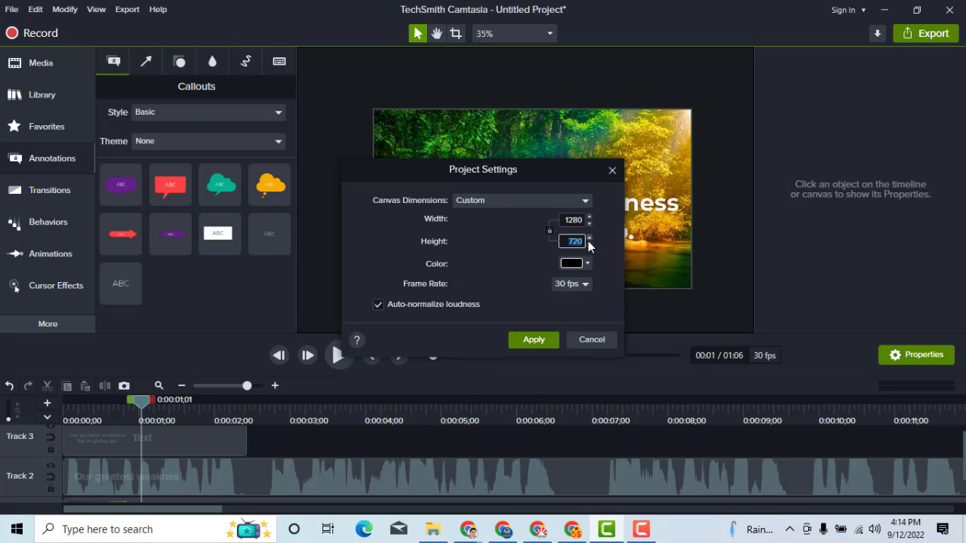
pyautogui.write('7')
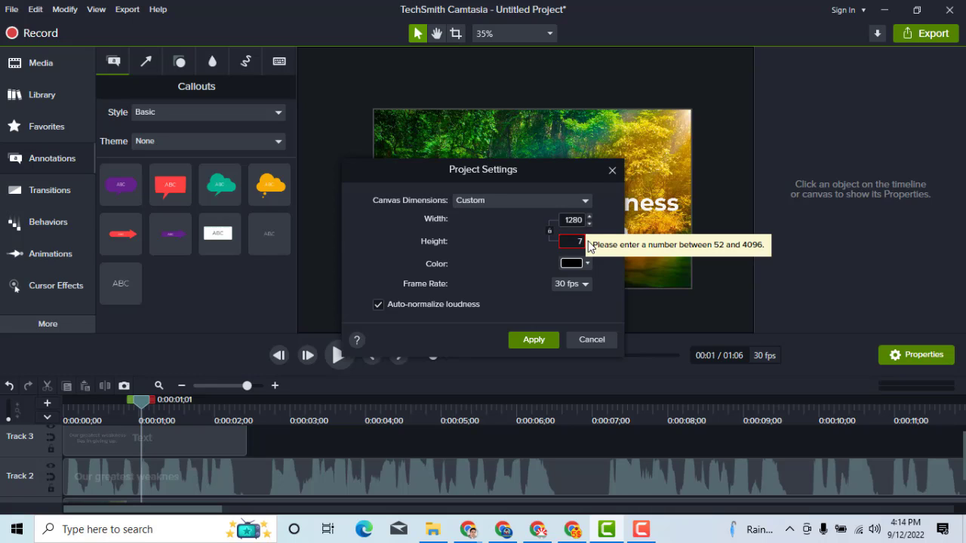
pyautogui.write('69')
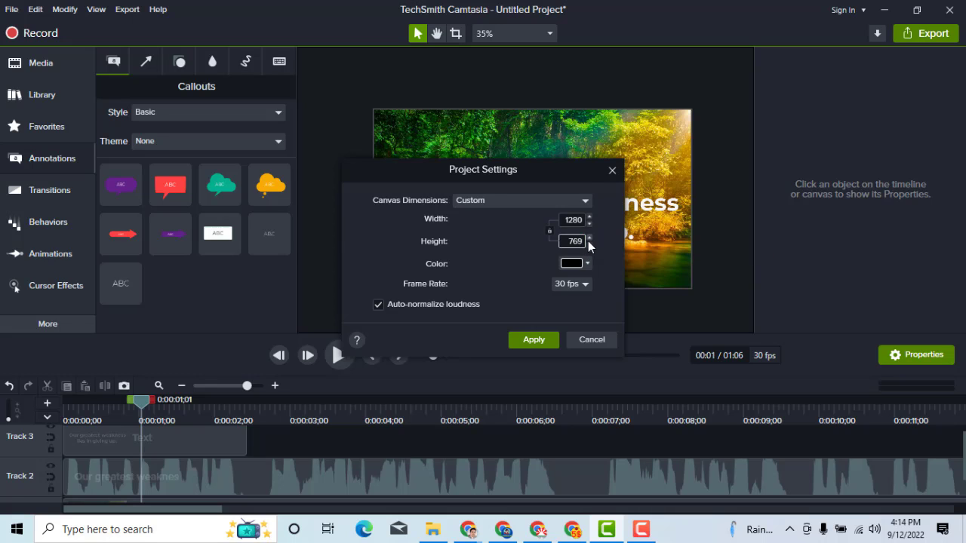
pyautogui.click(534, 340)
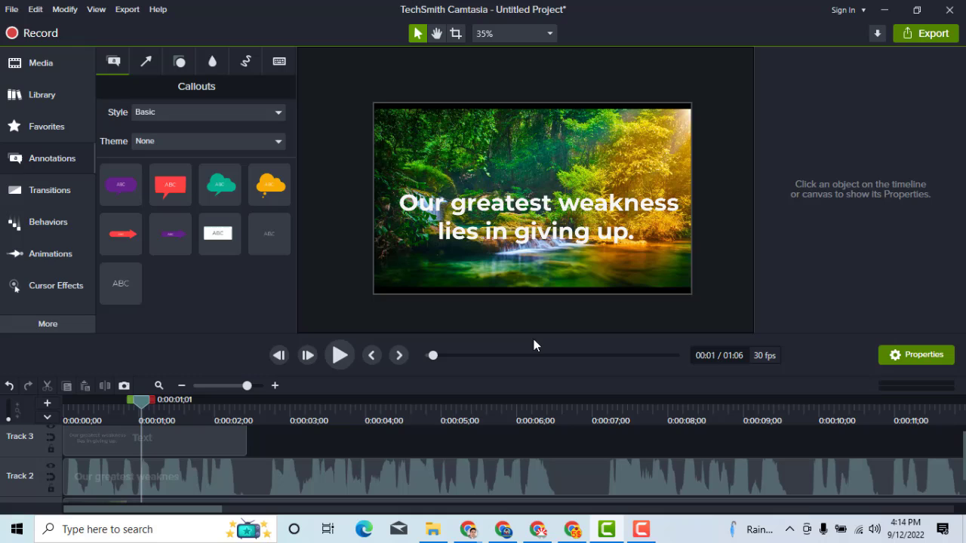
# Scale the background nature image to 106.8% so it fills the full canvas height
pyautogui.click(441, 132)
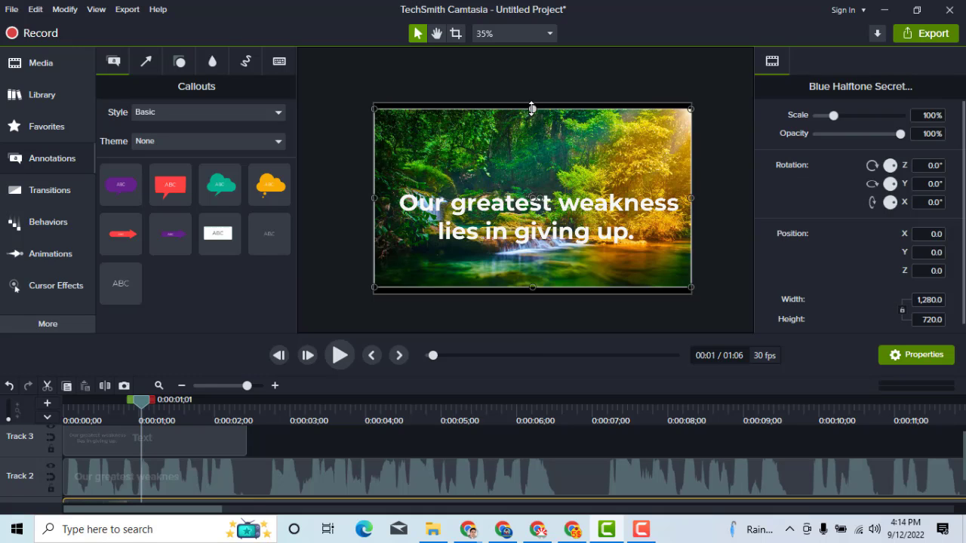
pyautogui.moveTo(532, 108); pyautogui.dragTo(533, 103)
pyautogui.moveTo(532, 294); pyautogui.dragTo(532, 296)
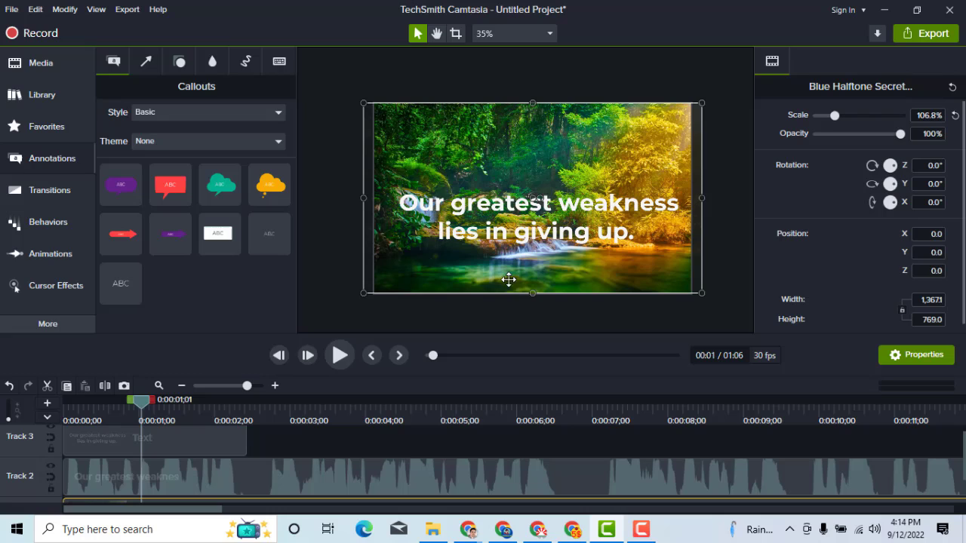
pyautogui.click(715, 257)
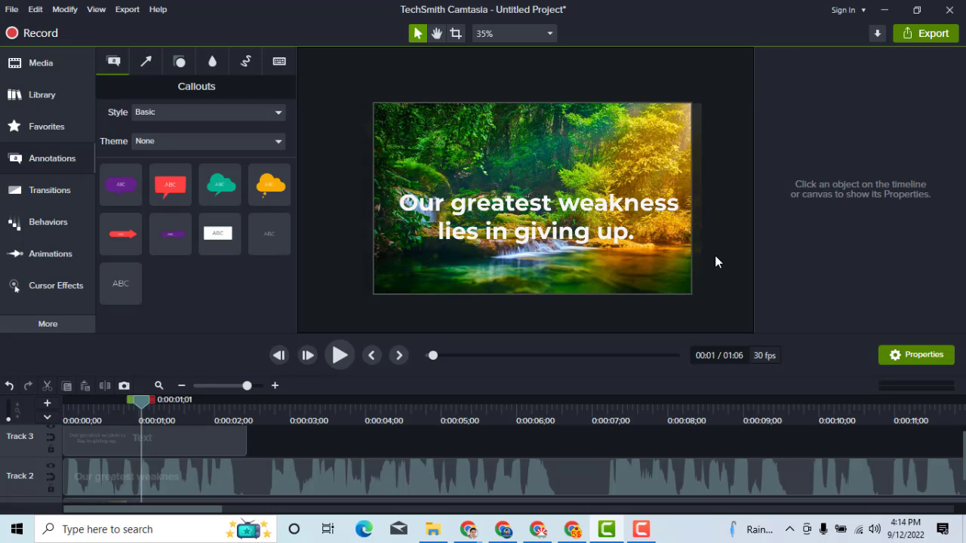
pyautogui.moveTo(143, 400); pyautogui.dragTo(65, 400)
pyautogui.click(149, 419)
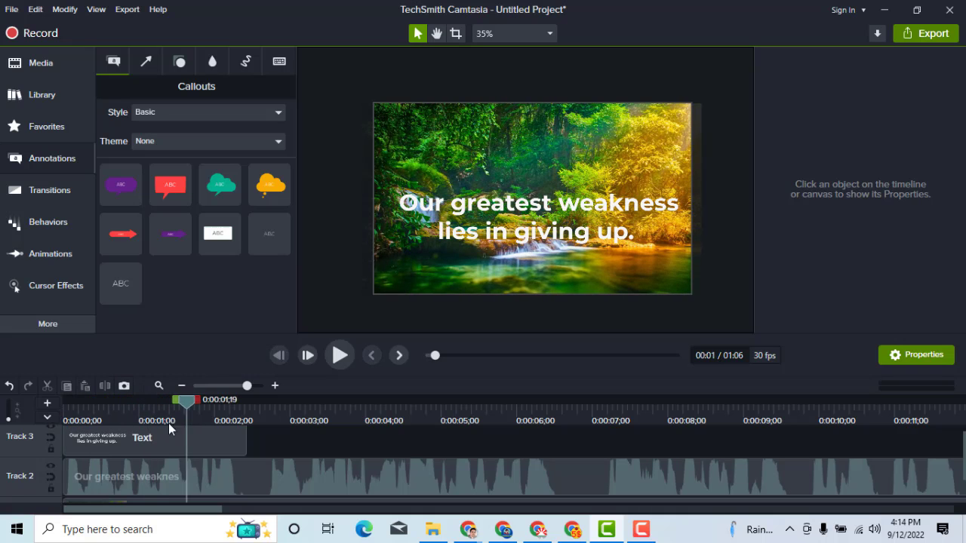
pyautogui.click(61, 423)
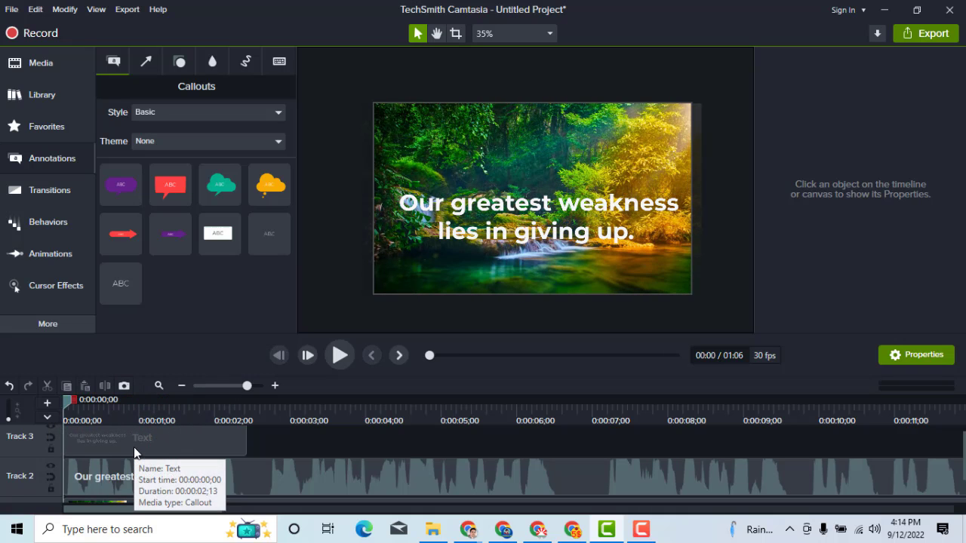
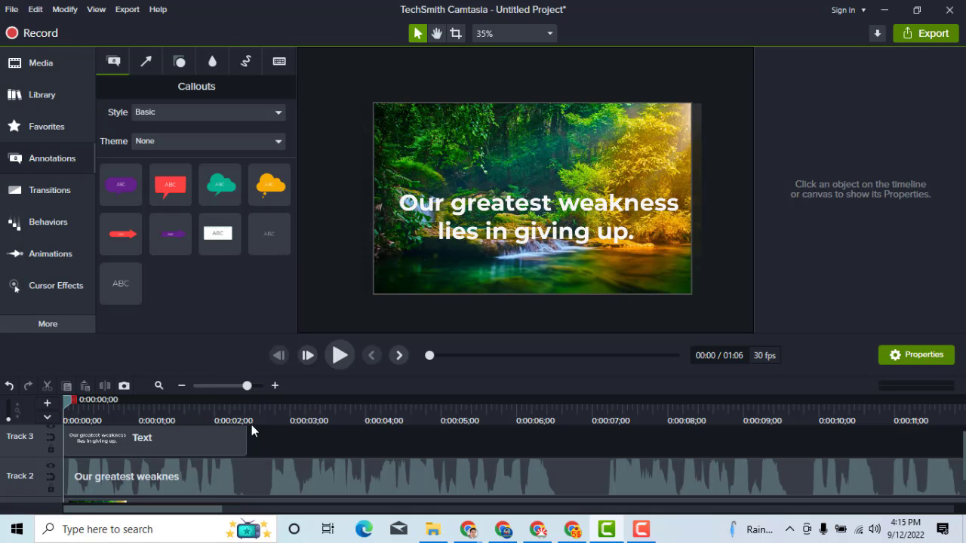
pyautogui.moveTo(95, 408); pyautogui.dragTo(182, 410)
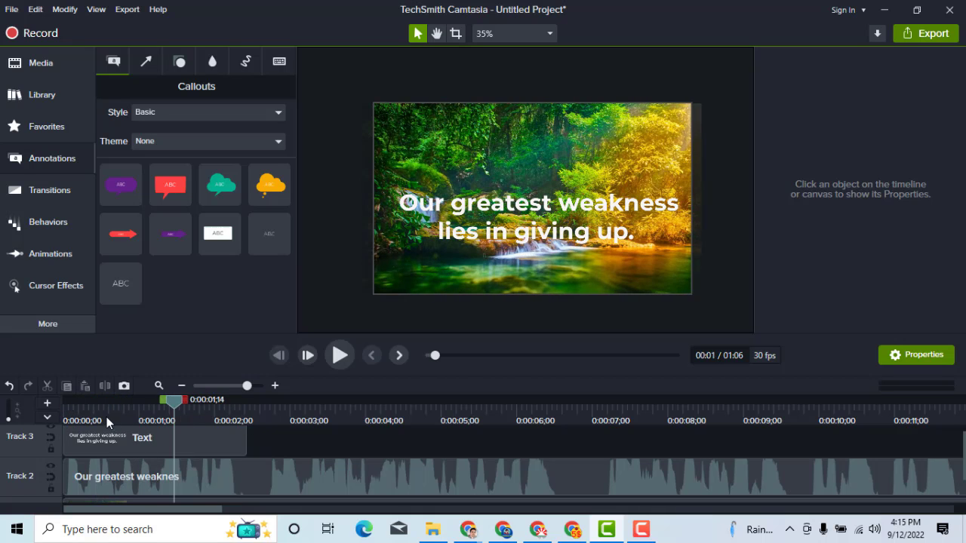
# Apply the Pulsating behavior to the quote callout on Track 3
pyautogui.click(134, 439)
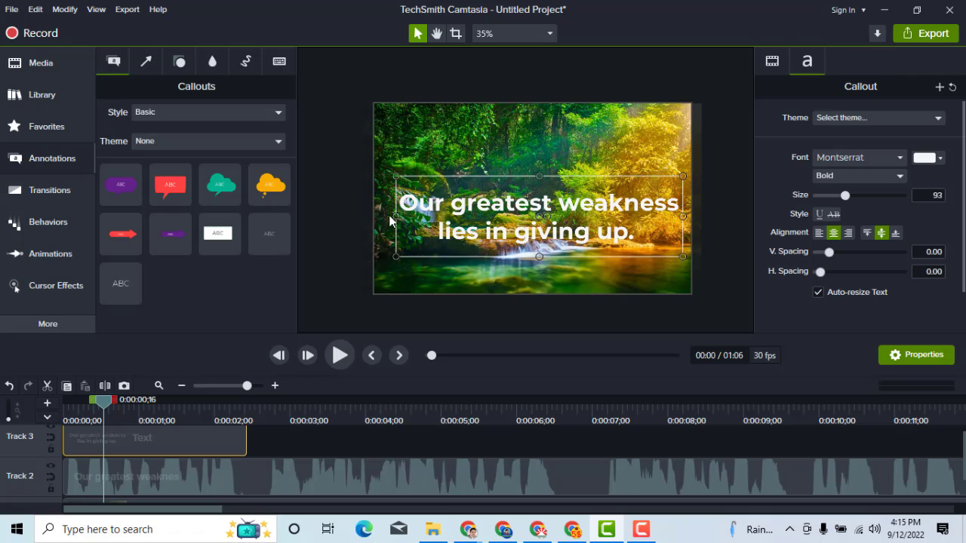
pyautogui.click(31, 225)
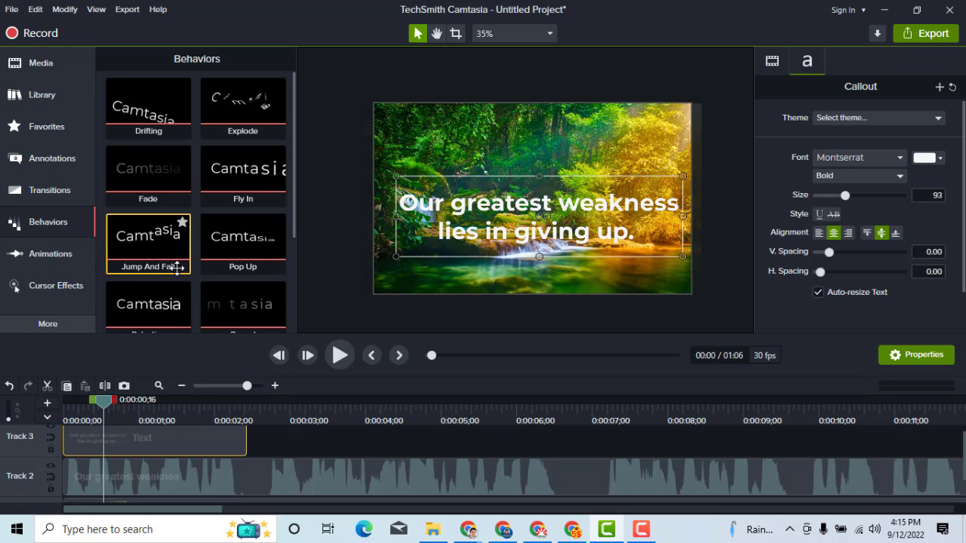
pyautogui.scroll(-1, 231, 257)
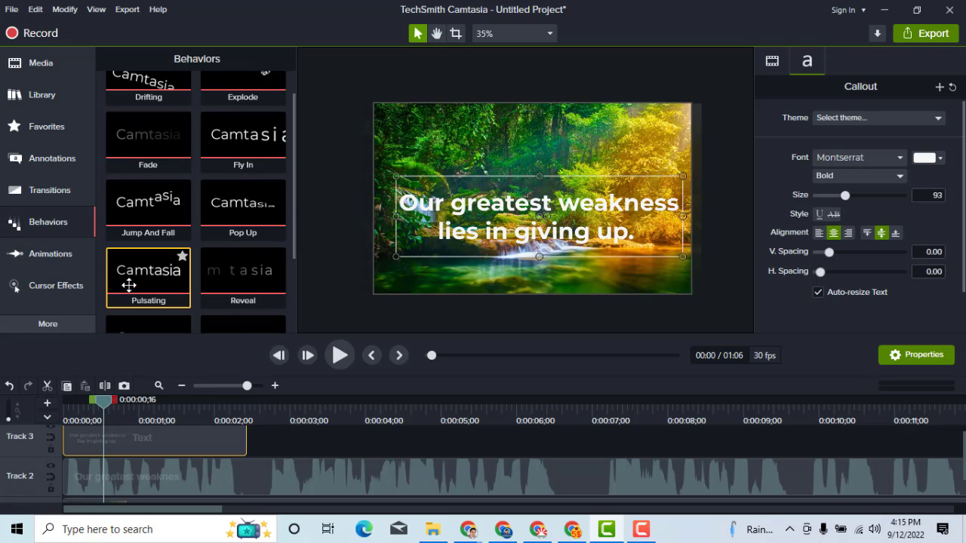
pyautogui.rightClick(140, 284)
pyautogui.click(175, 289)
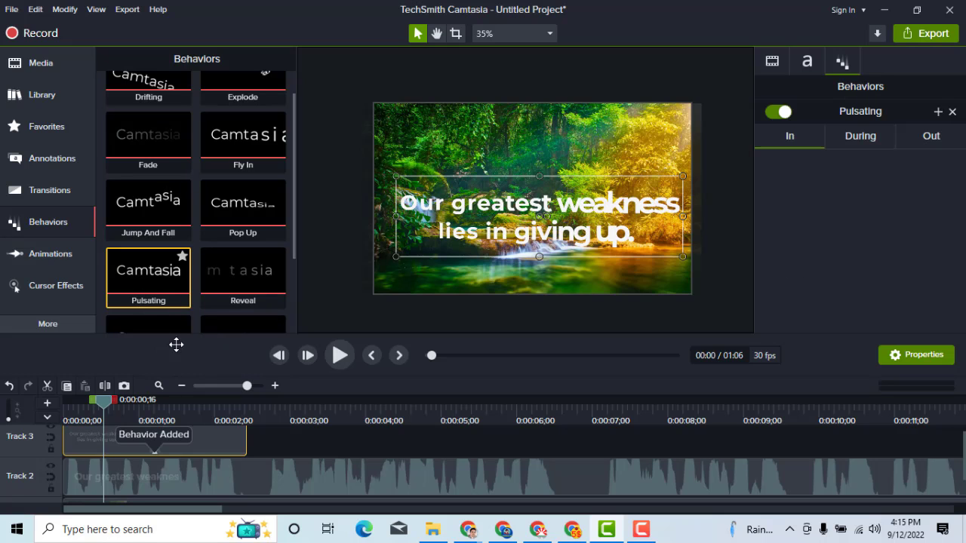
# Play the video's opening seconds from the start to preview the quote callout's Pulsating animation against the narration
pyautogui.moveTo(104, 408); pyautogui.dragTo(49, 406)
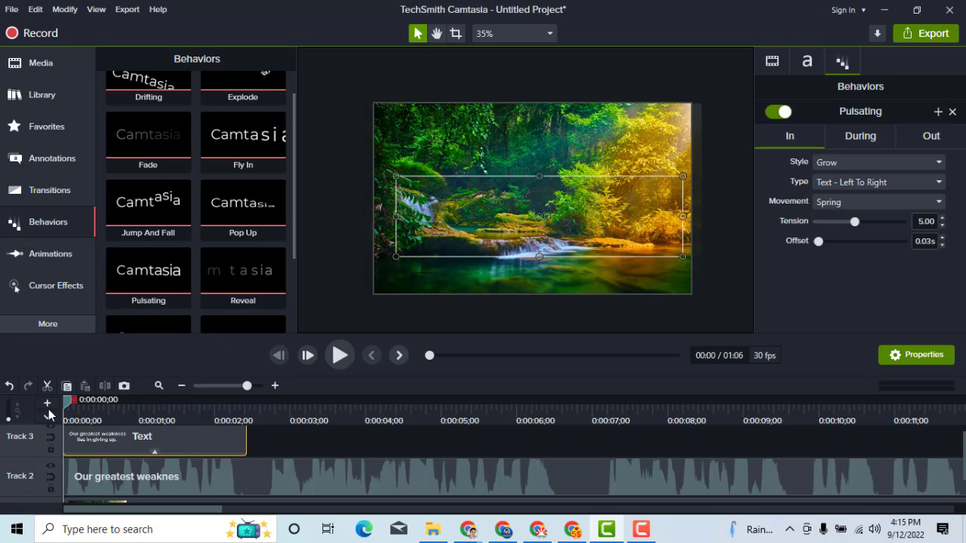
pyautogui.click(340, 356)
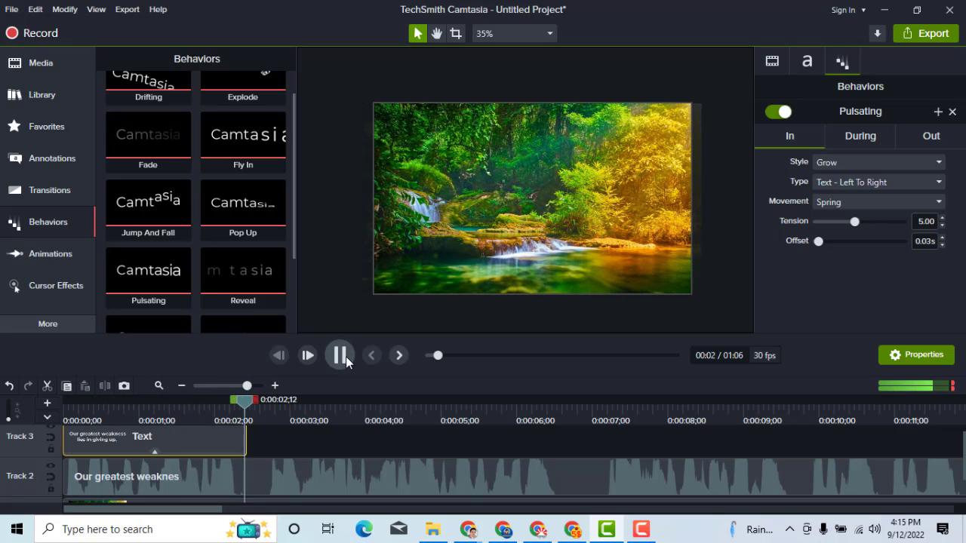
pyautogui.click(340, 355)
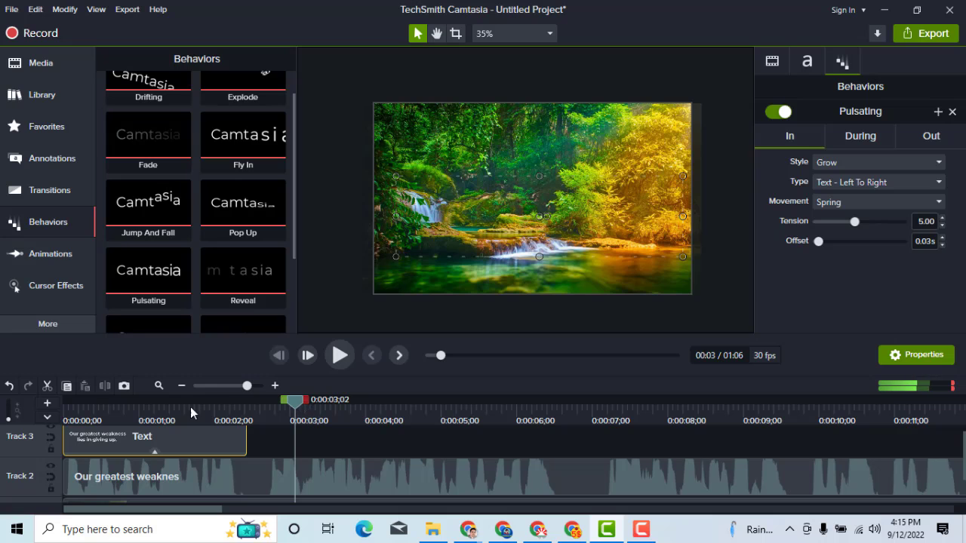
pyautogui.moveTo(189, 411); pyautogui.dragTo(69, 413)
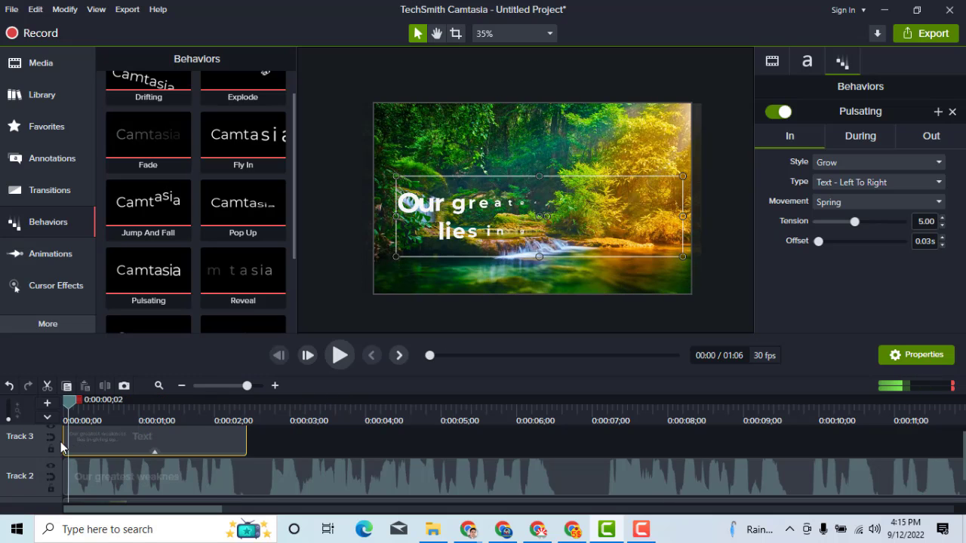
pyautogui.click(340, 356)
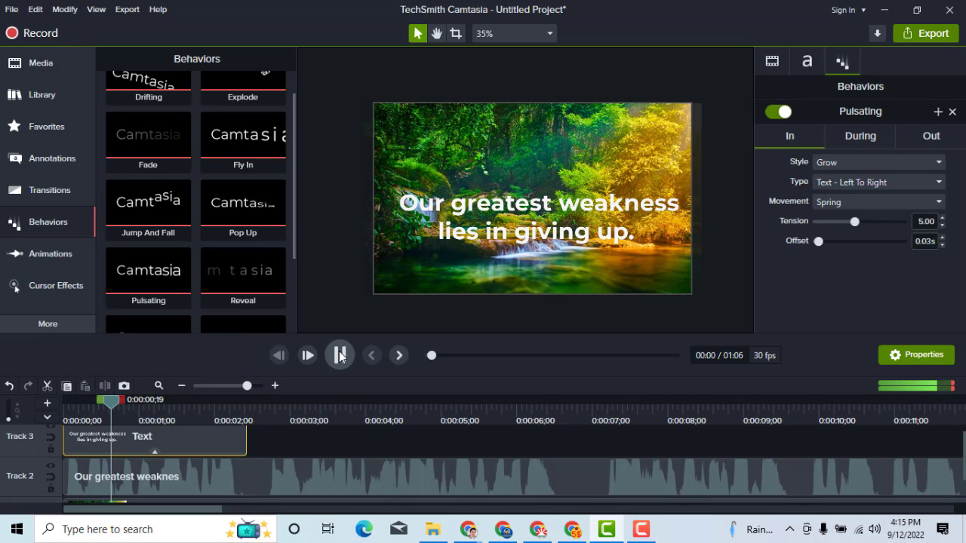
pyautogui.click(339, 356)
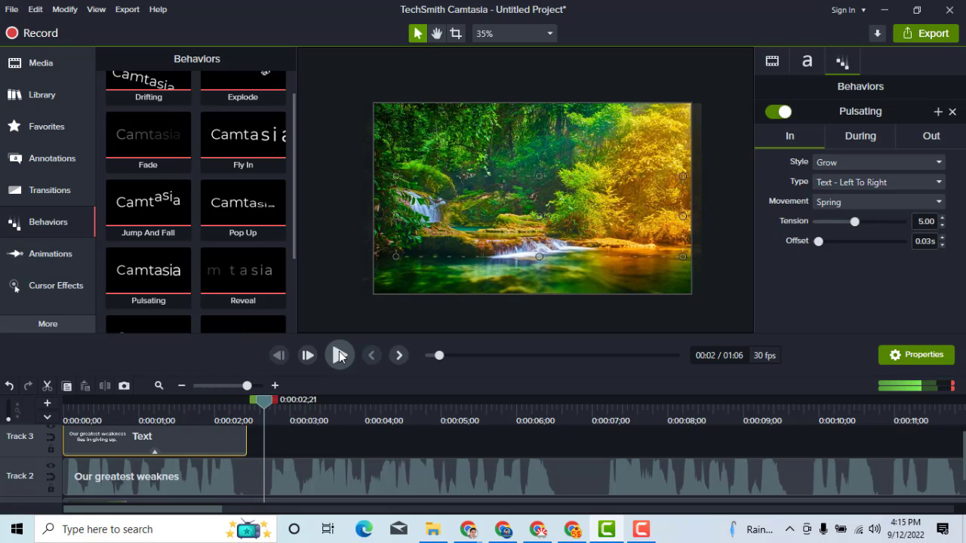
# Copy the animated quote callout and paste the duplicate on Track 3 at 0:00:02;20, just before the second narration phrase
pyautogui.moveTo(267, 401); pyautogui.dragTo(254, 417)
pyautogui.scroll(2, 306, 449)
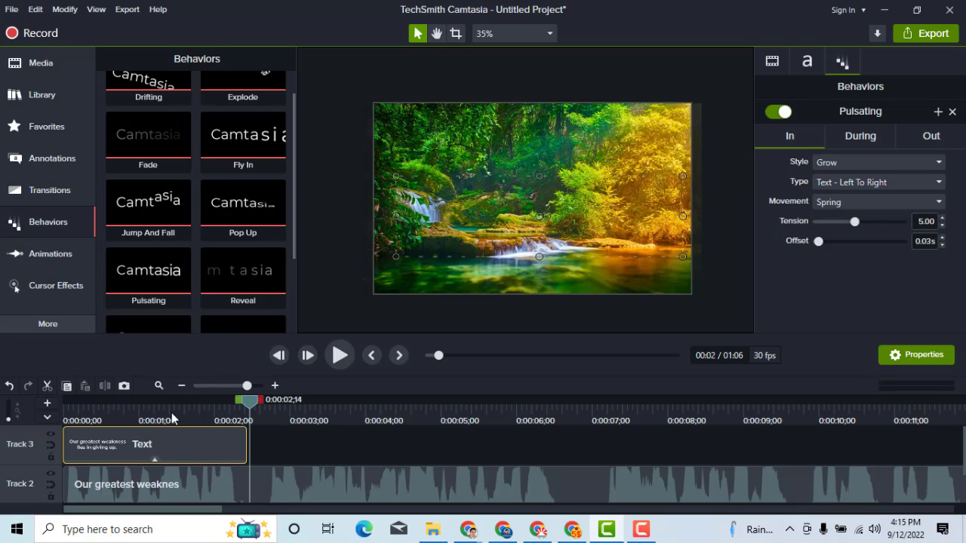
pyautogui.moveTo(262, 411); pyautogui.dragTo(169, 416)
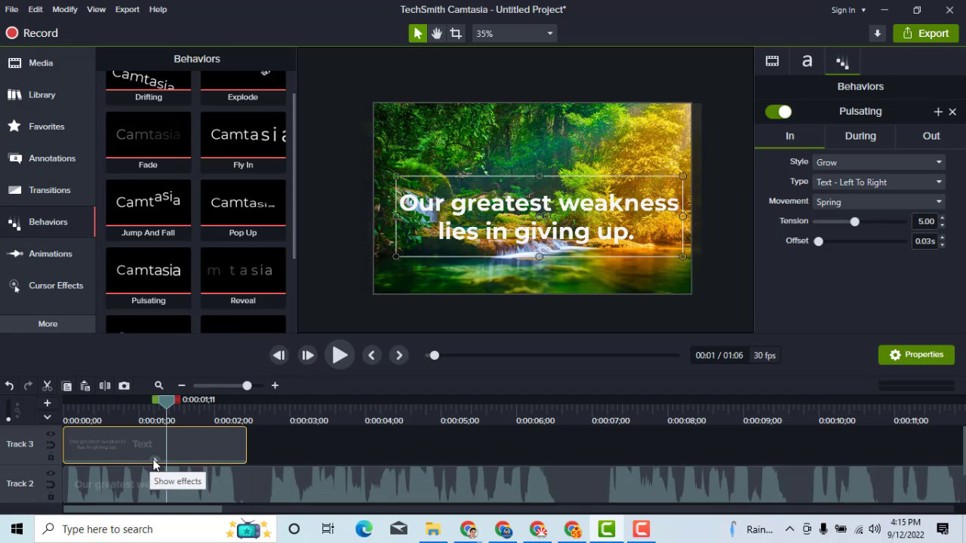
pyautogui.moveTo(167, 401); pyautogui.dragTo(262, 410)
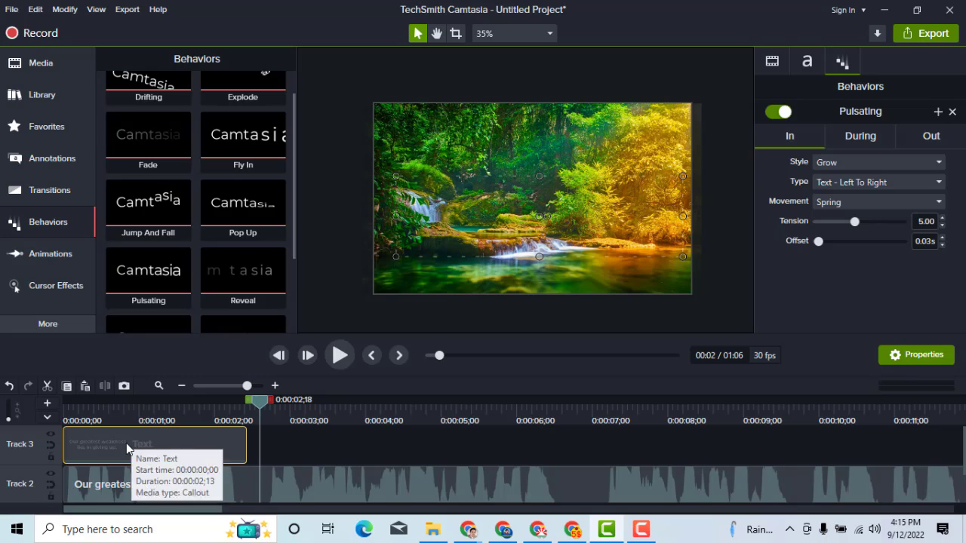
pyautogui.click(157, 420)
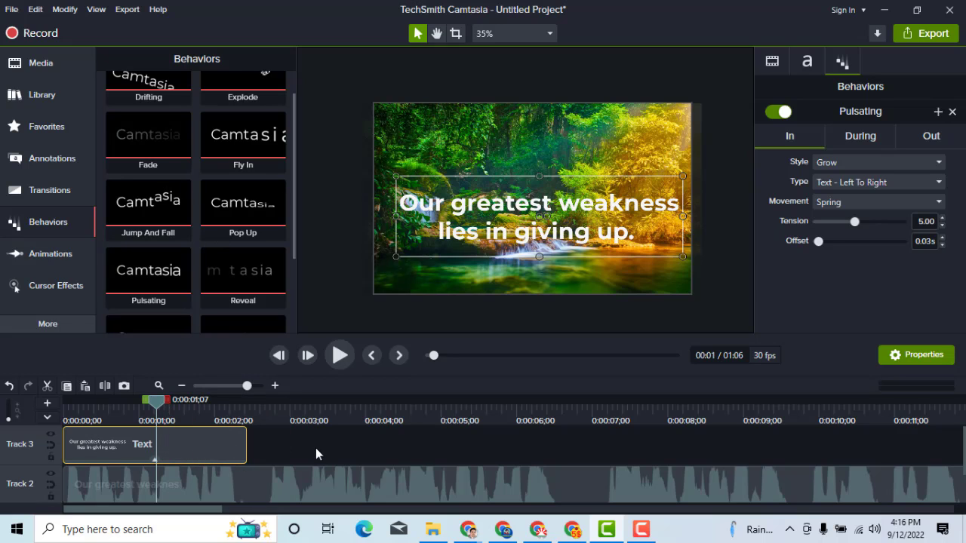
pyautogui.moveTo(153, 406); pyautogui.dragTo(263, 415)
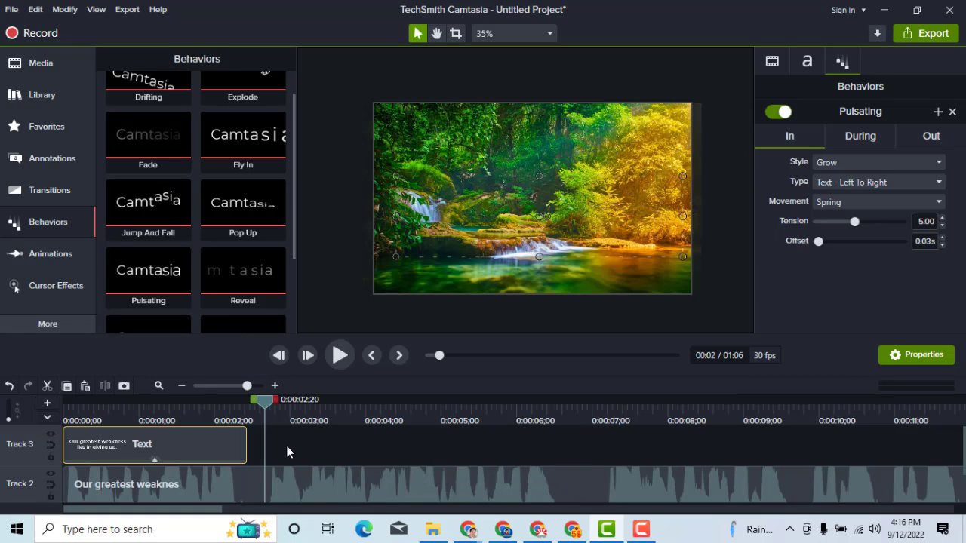
pyautogui.hotkey('ctrl', 'v')
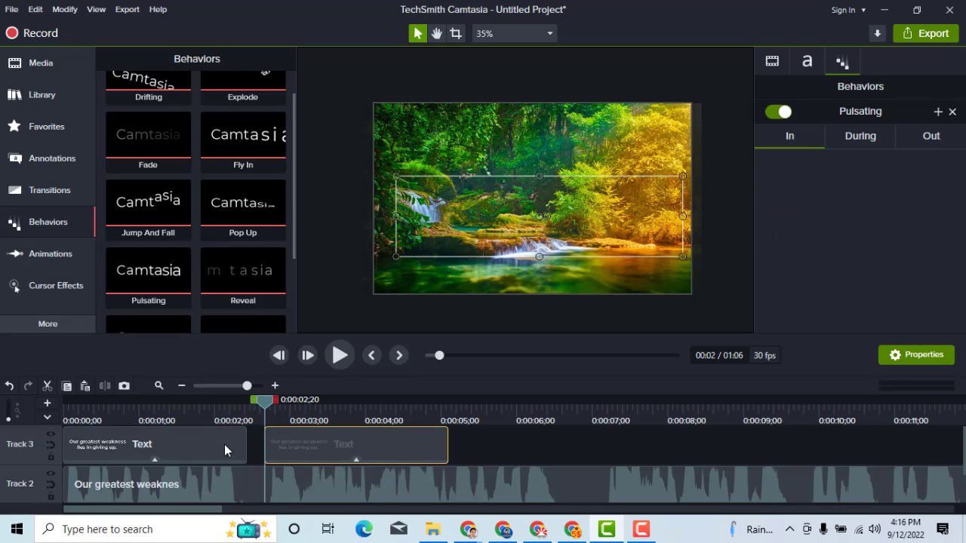
# Extend the duplicated callout's duration on Track 3 so it ends just past the second narration phrase
pyautogui.click(156, 457)
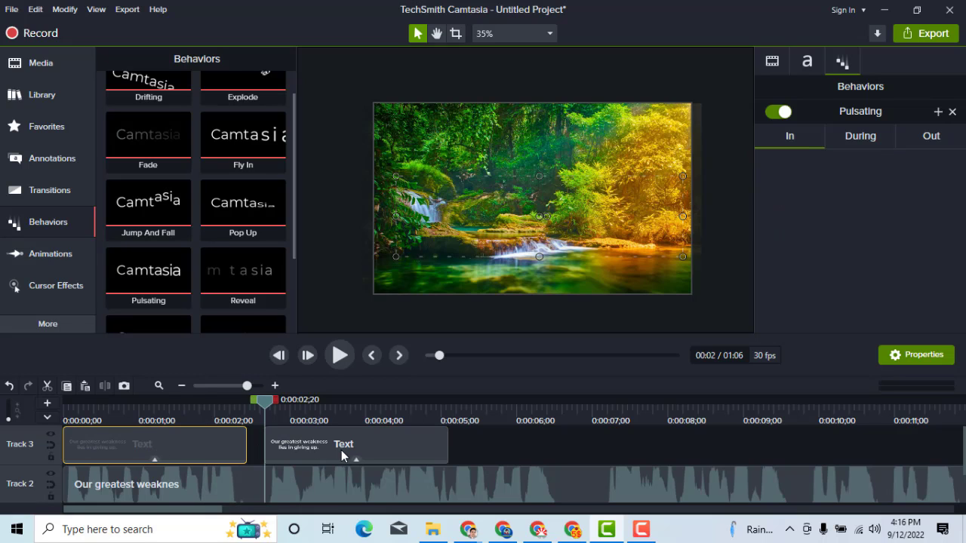
pyautogui.click(446, 454)
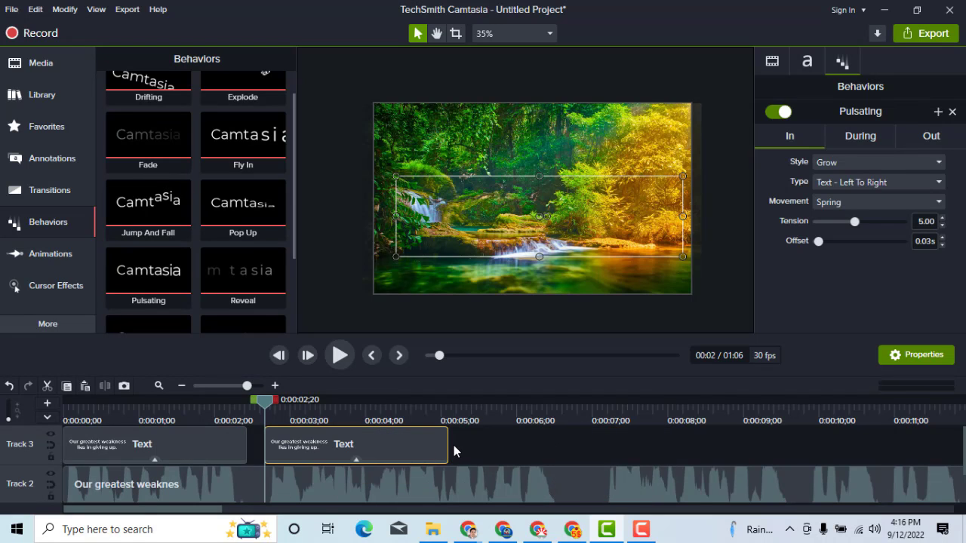
pyautogui.moveTo(448, 444); pyautogui.dragTo(577, 439)
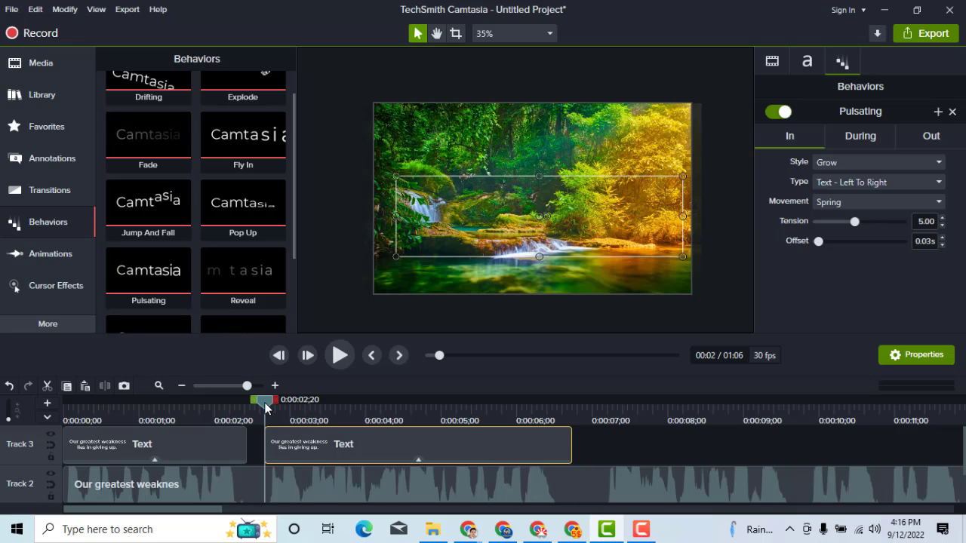
# Play the duplicated callout from its start at 0:00:02;20 to check its animation with the narration
pyautogui.moveTo(268, 404); pyautogui.dragTo(294, 404)
pyautogui.click(384, 420)
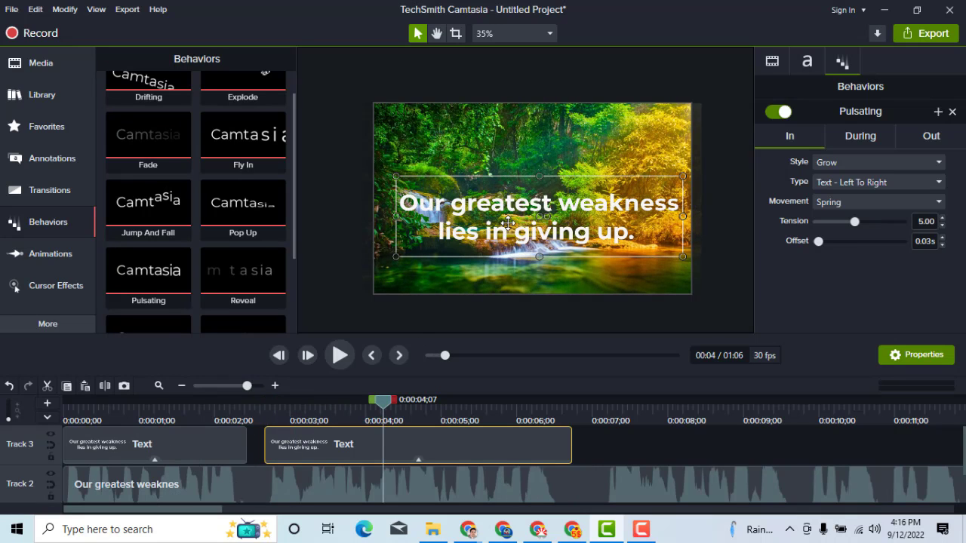
pyautogui.moveTo(384, 404); pyautogui.dragTo(265, 402)
pyautogui.click(336, 360)
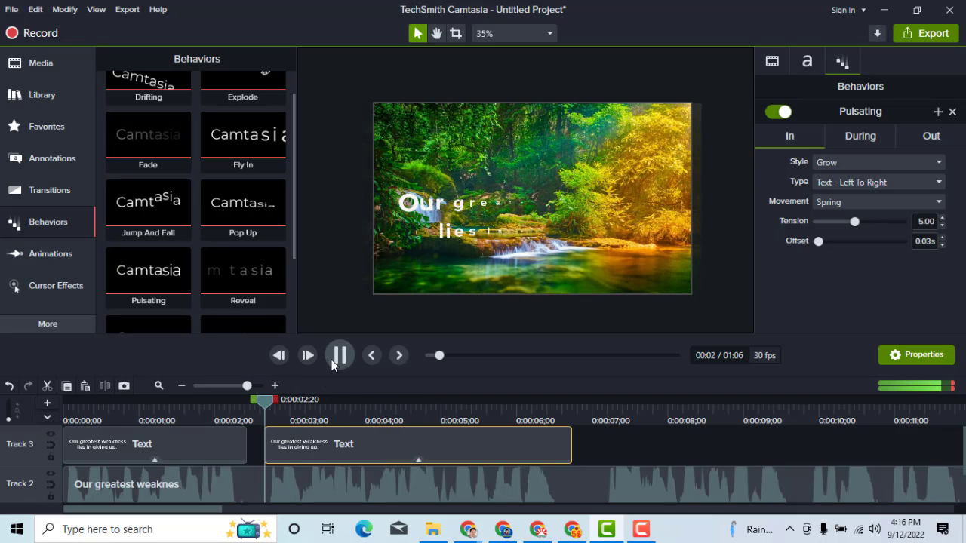
pyautogui.click(339, 355)
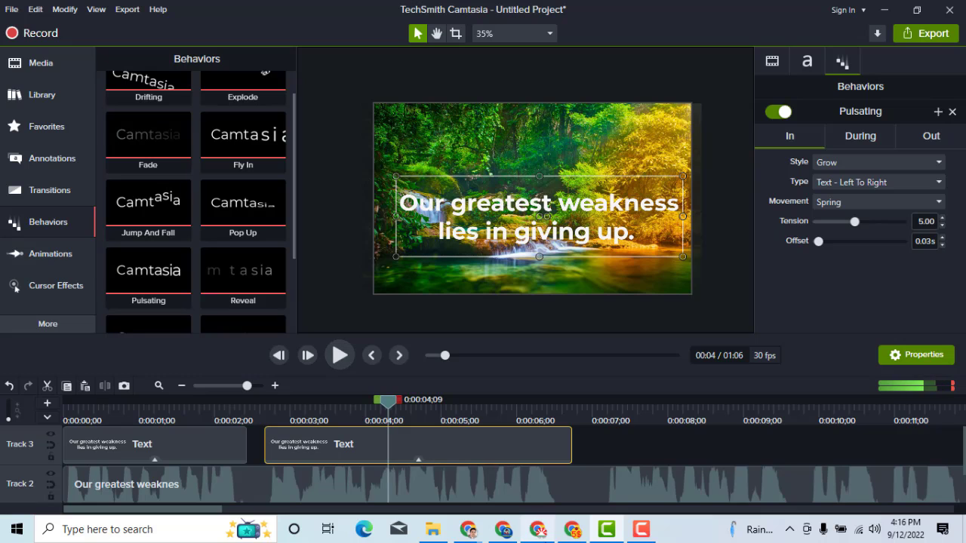
# Switch to the Google Docs quote script and copy the sentence "The most certain way to succeed is always to try just one more time."
pyautogui.click(572, 531)
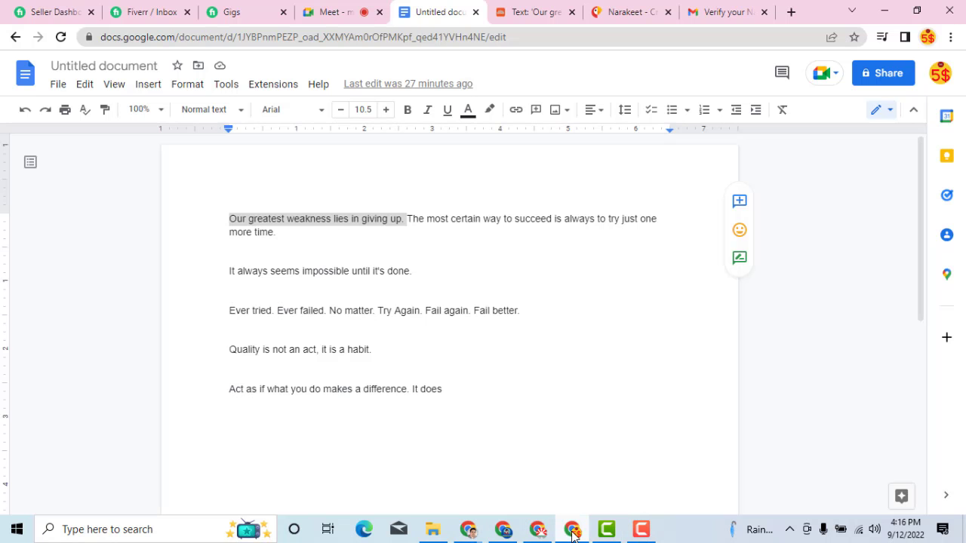
pyautogui.click(408, 219)
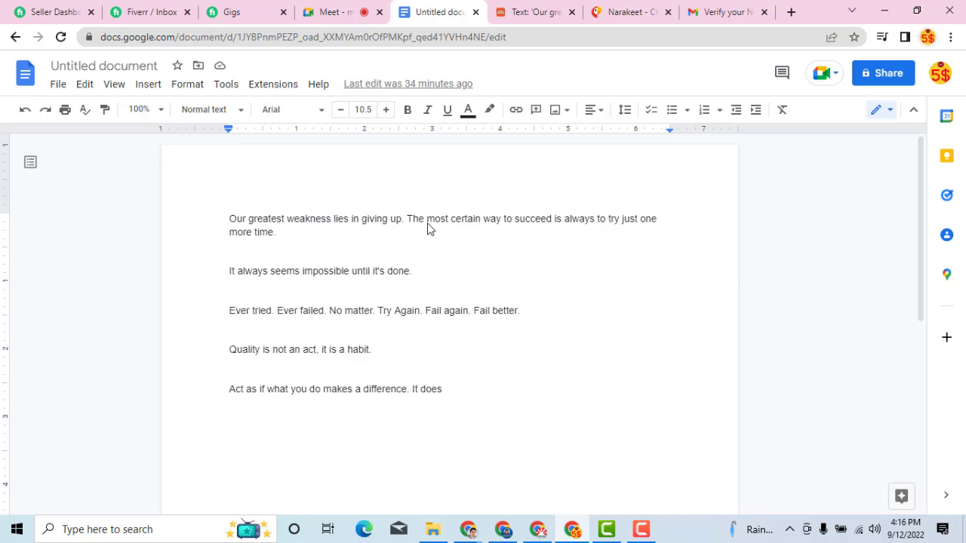
pyautogui.moveTo(407, 224); pyautogui.dragTo(423, 237)
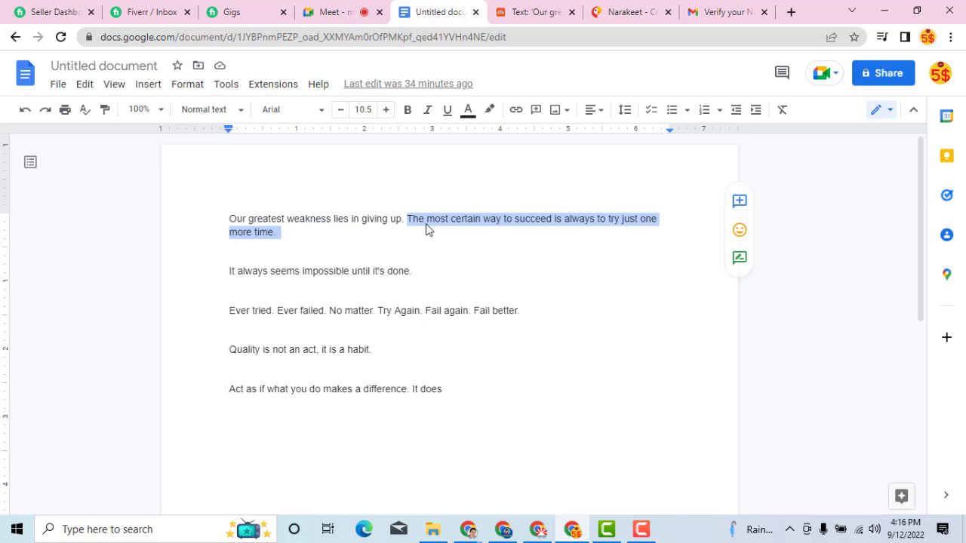
pyautogui.rightClick(430, 219)
pyautogui.click(443, 179)
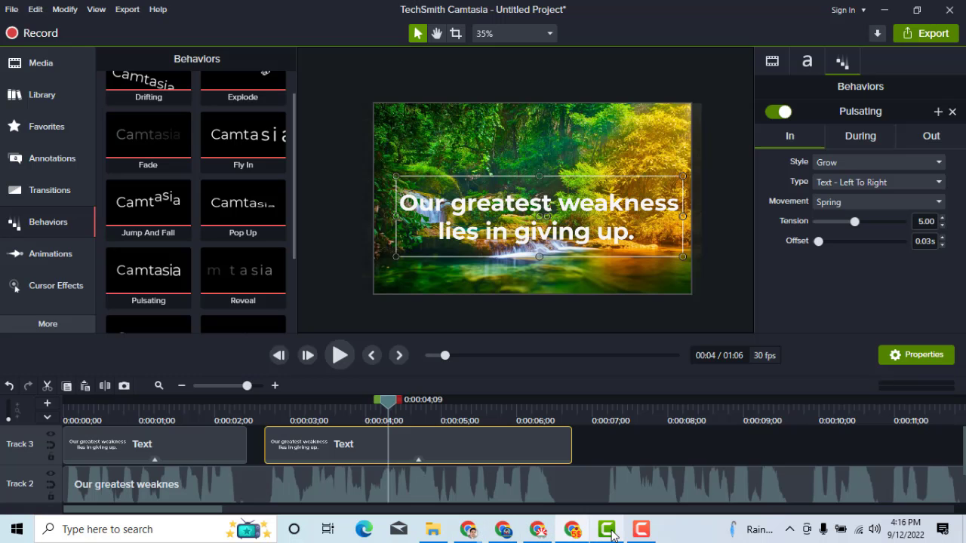
# Back in Camtasia, replace the second callout's text with "The most certain way to succeed is always to try just one more time."
pyautogui.click(606, 530)
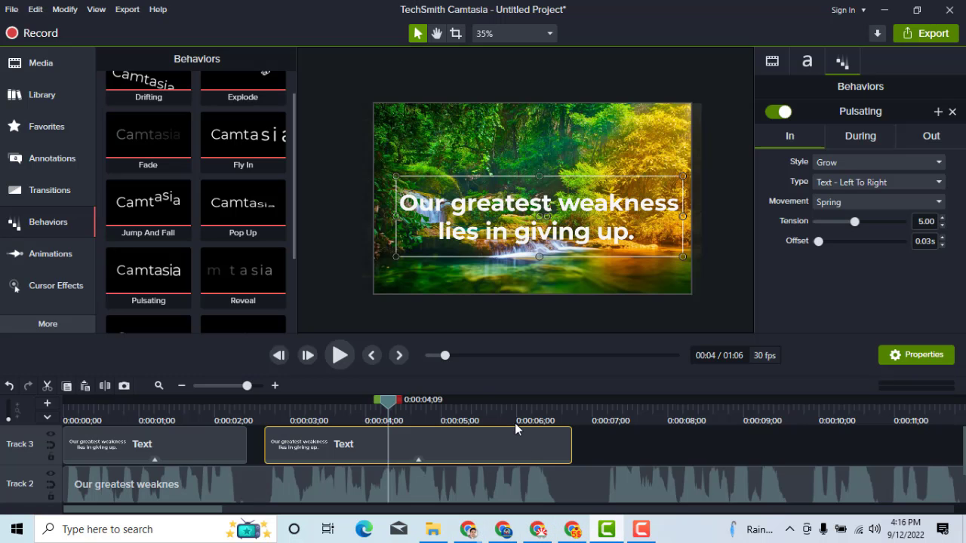
pyautogui.doubleClick(482, 220)
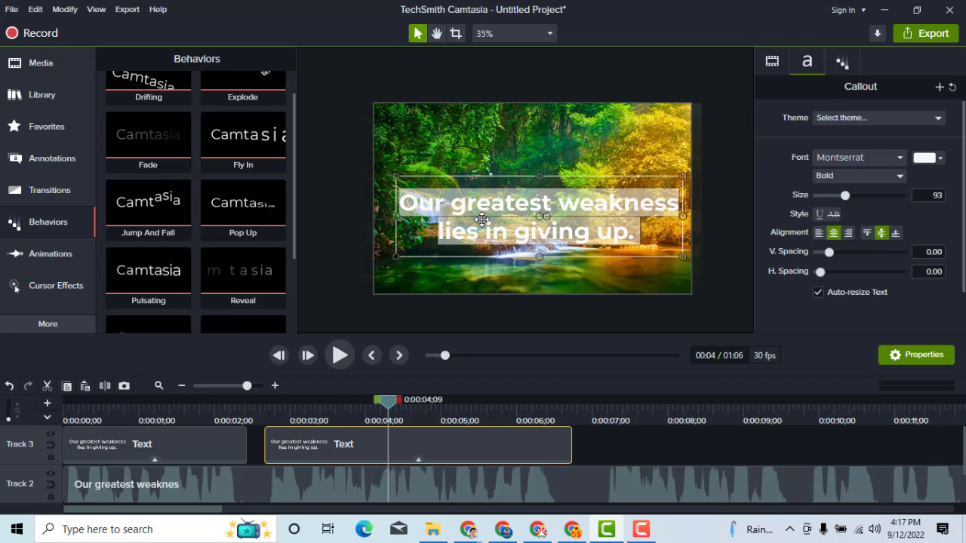
pyautogui.hotkey('ctrl', 'v')
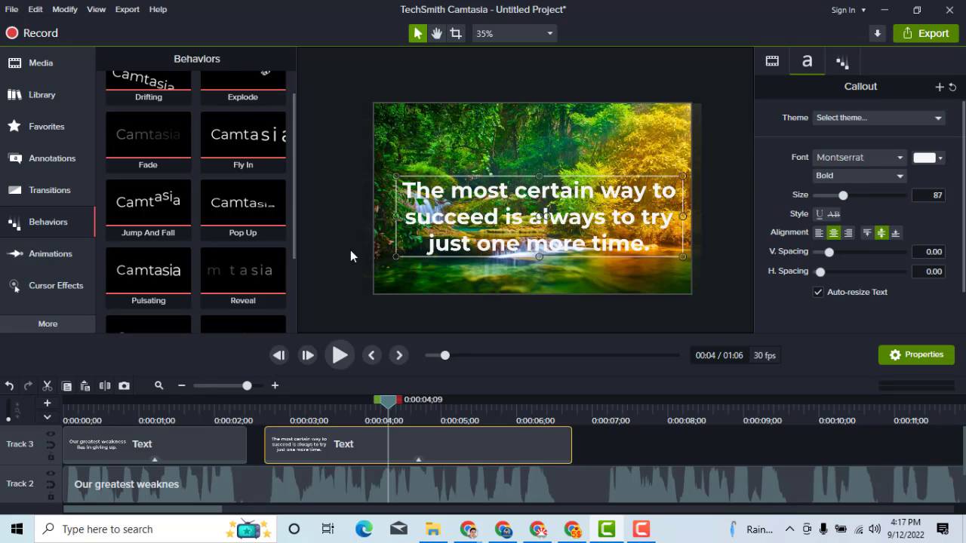
pyautogui.click(350, 256)
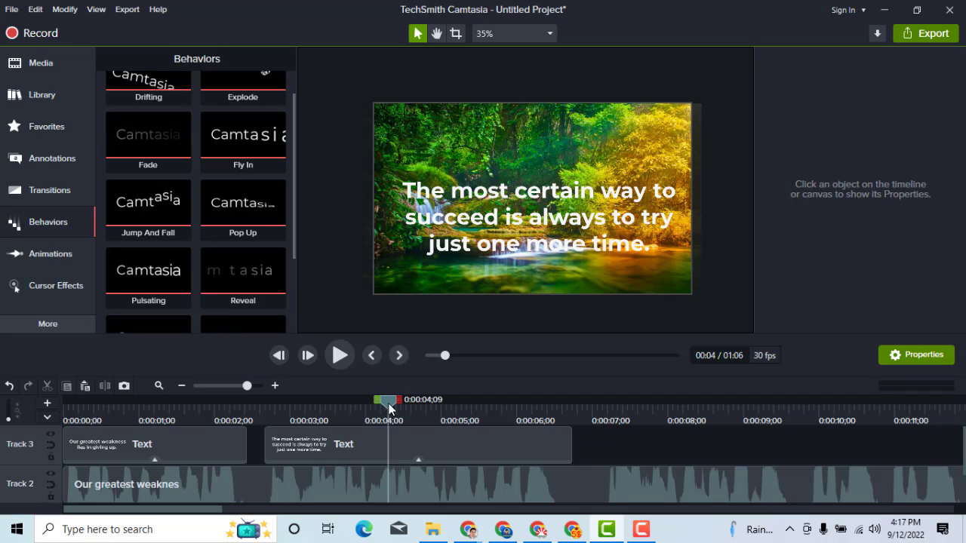
# Paste a copy of the second callout on Track 3 at 0:00:07;02 and shorten it to about 2.5 seconds, matching the third narration phrase
pyautogui.moveTo(389, 408); pyautogui.dragTo(392, 408)
pyautogui.click(182, 386)
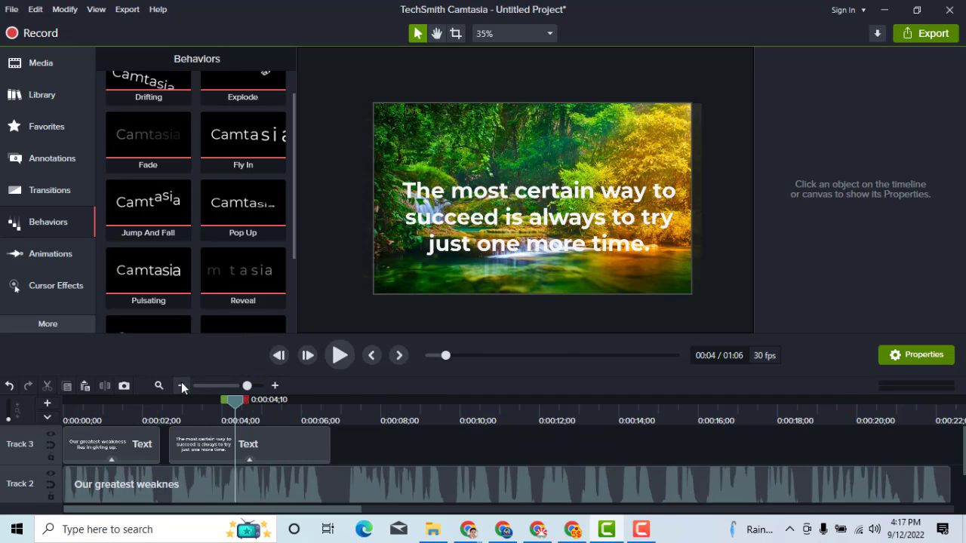
pyautogui.click(182, 447)
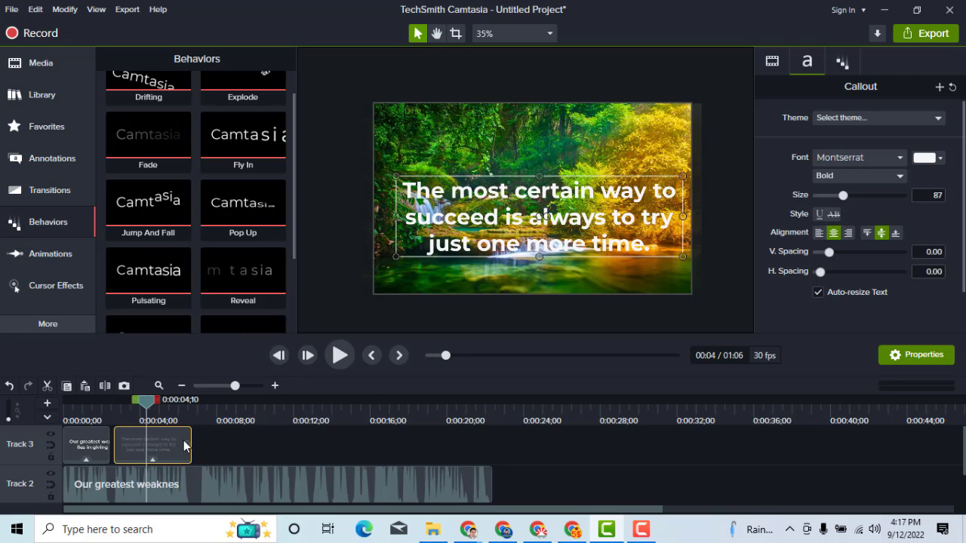
pyautogui.click(209, 418)
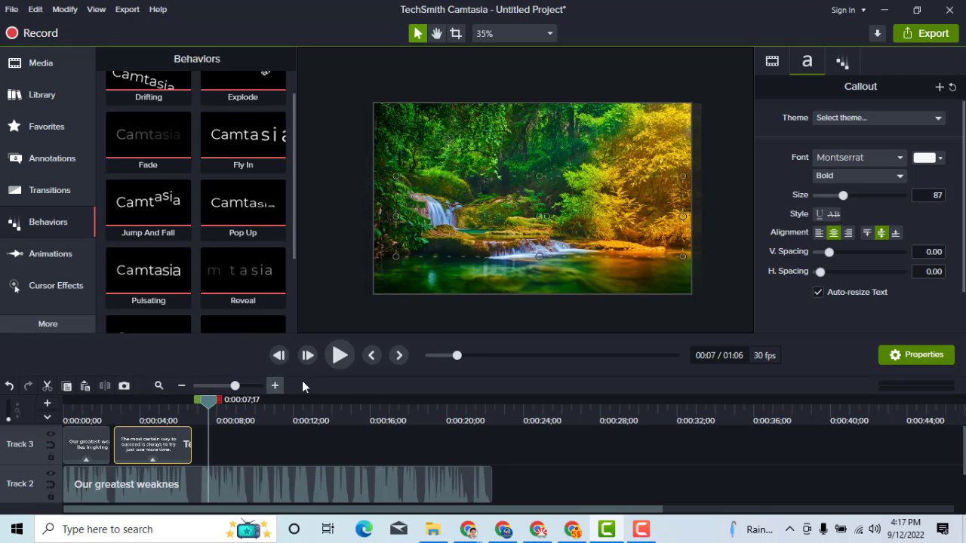
pyautogui.click(274, 386)
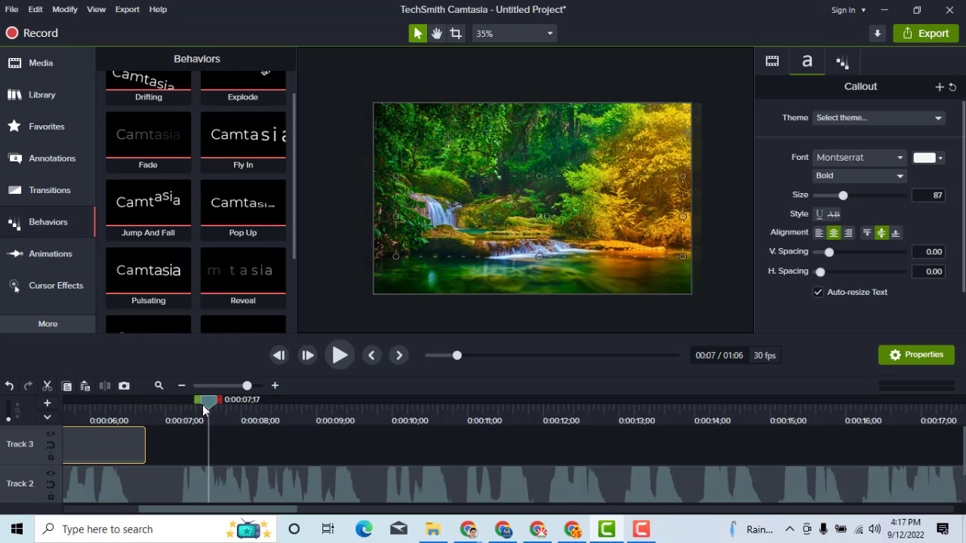
pyautogui.moveTo(198, 417); pyautogui.dragTo(171, 419)
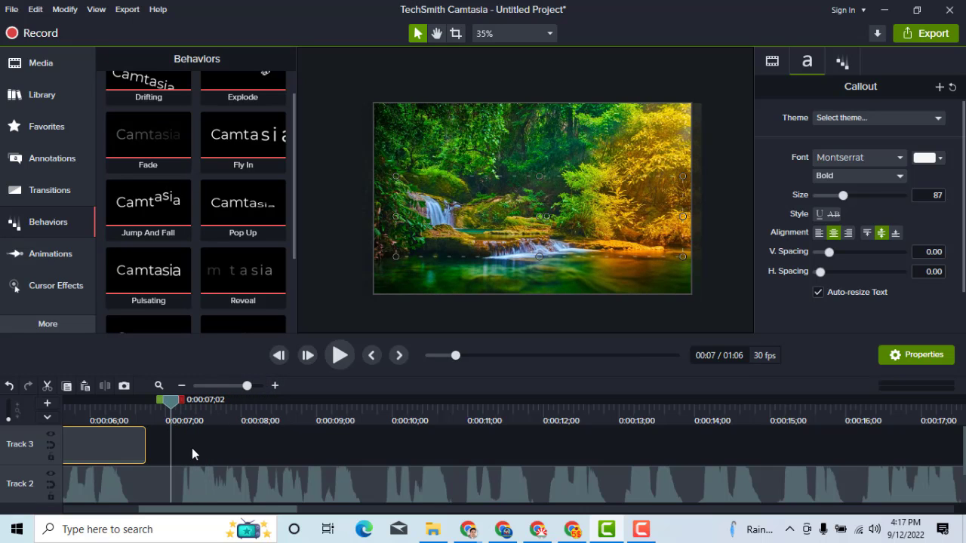
pyautogui.hotkey('ctrl', 'v')
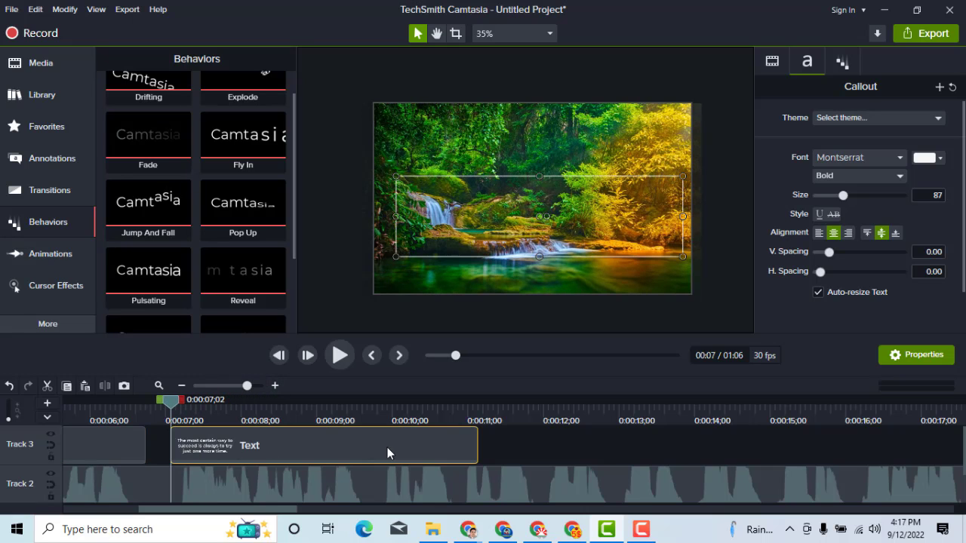
pyautogui.moveTo(476, 449); pyautogui.dragTo(361, 445)
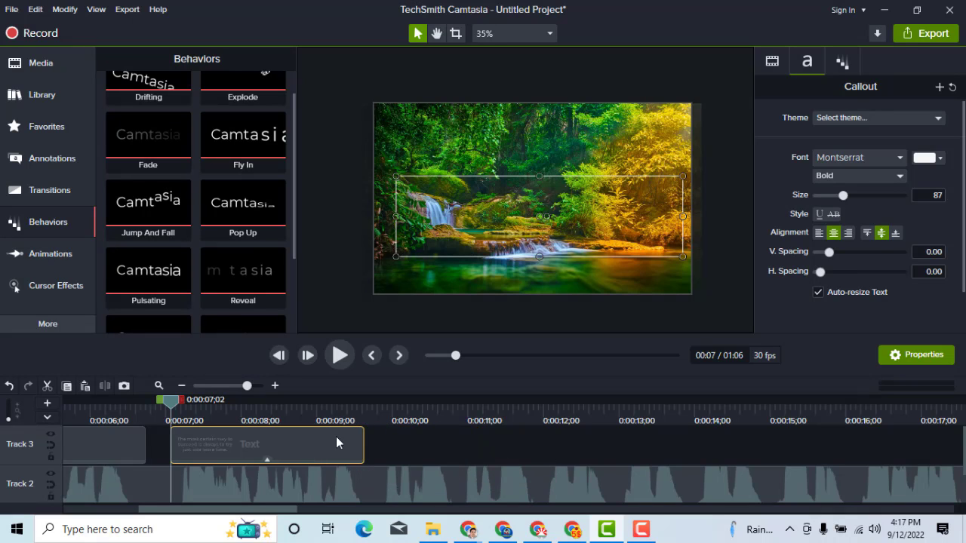
# Paste another callout copy at 0:00:09;25 on Track 3 and shorten it to about 1 second to fit its narration phrase
pyautogui.click(226, 418)
pyautogui.moveTo(289, 420); pyautogui.dragTo(377, 432)
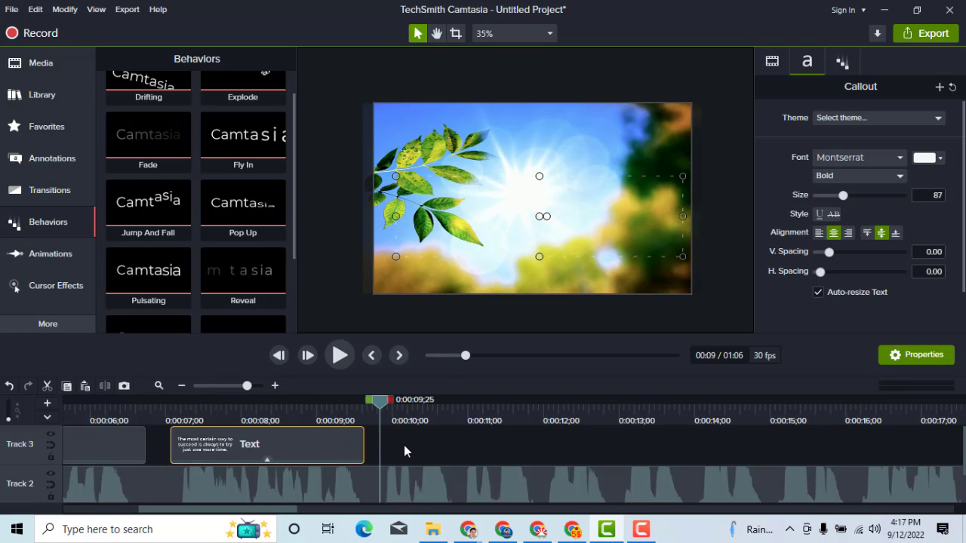
pyautogui.hotkey('ctrl', 'v')
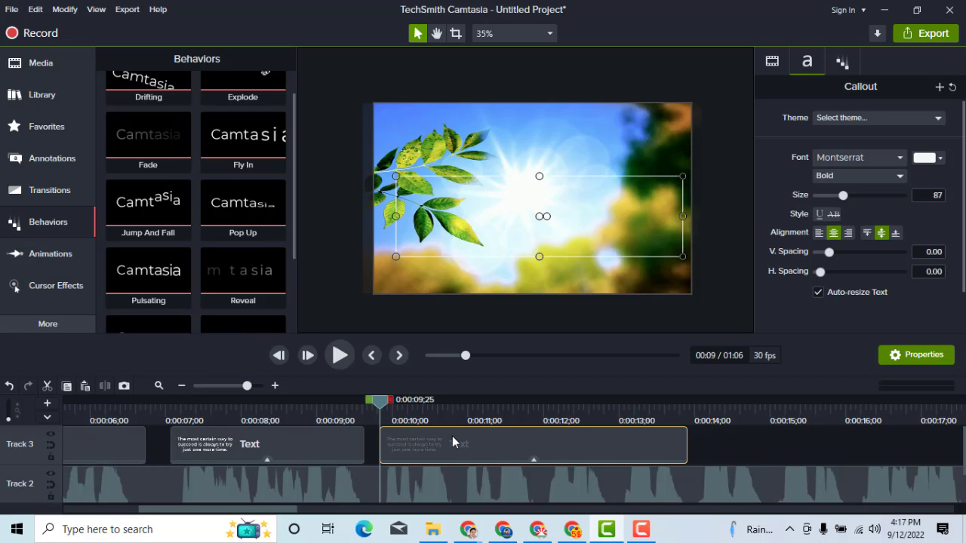
pyautogui.scroll(-1, 393, 468)
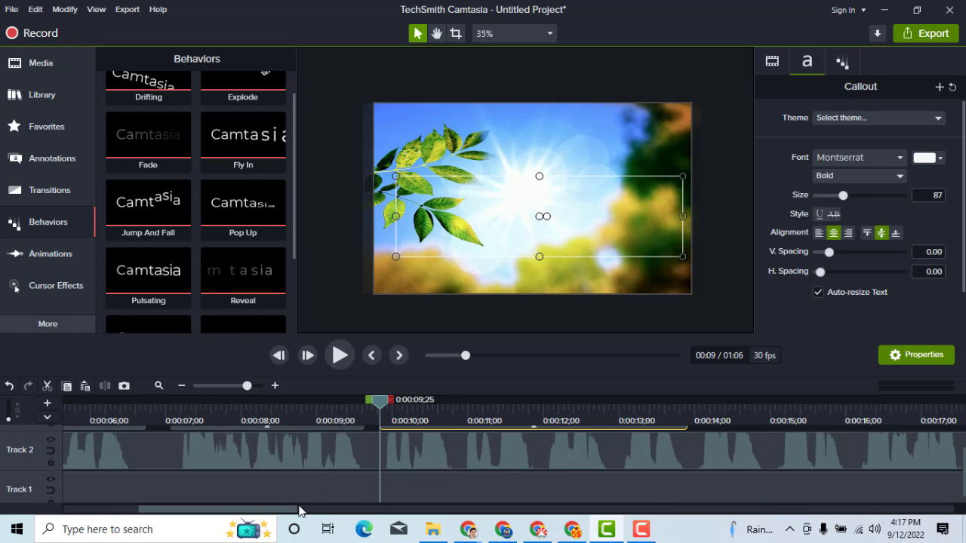
pyautogui.moveTo(301, 513)
pyautogui.mouseDown()
pyautogui.moveTo(395, 514)
pyautogui.moveTo(304, 518)
pyautogui.mouseUp()
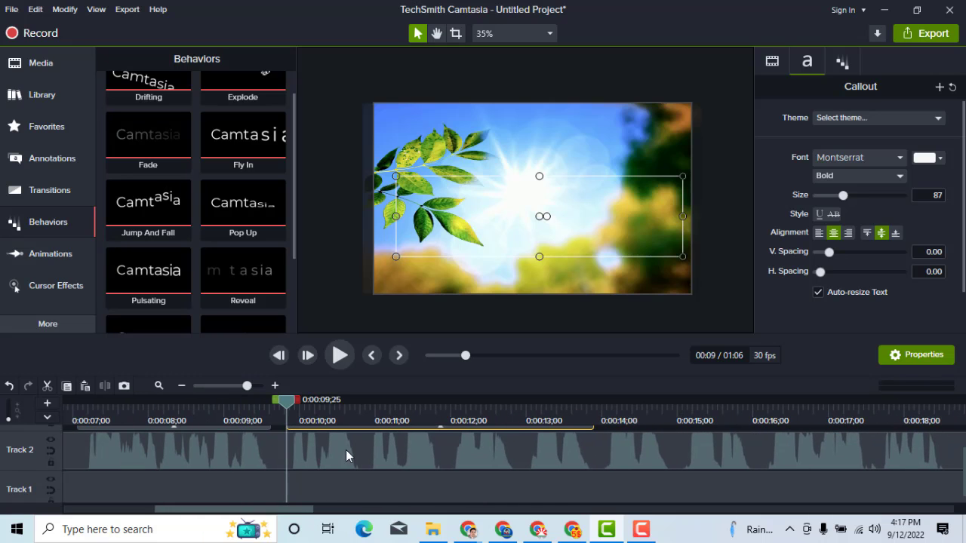
pyautogui.scroll(1, 346, 456)
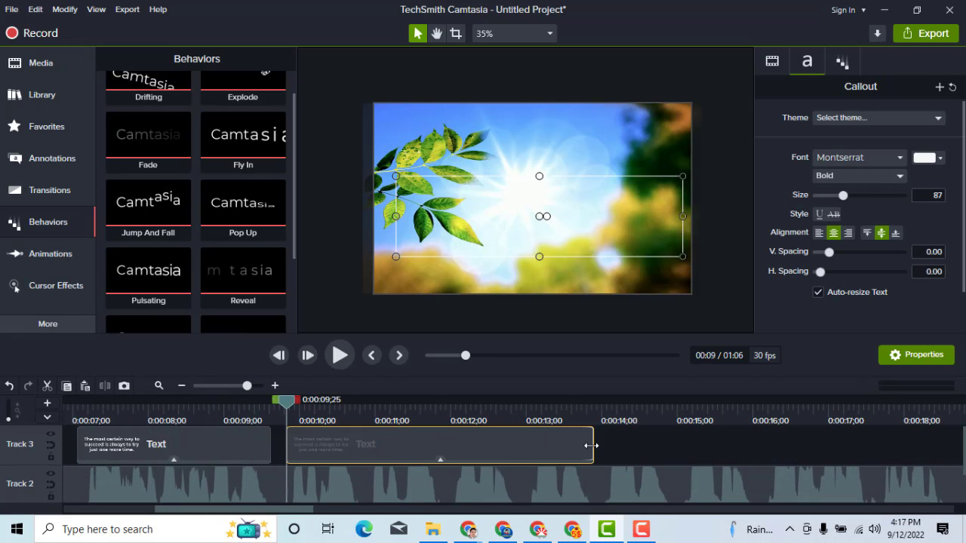
pyautogui.moveTo(592, 452); pyautogui.dragTo(362, 451)
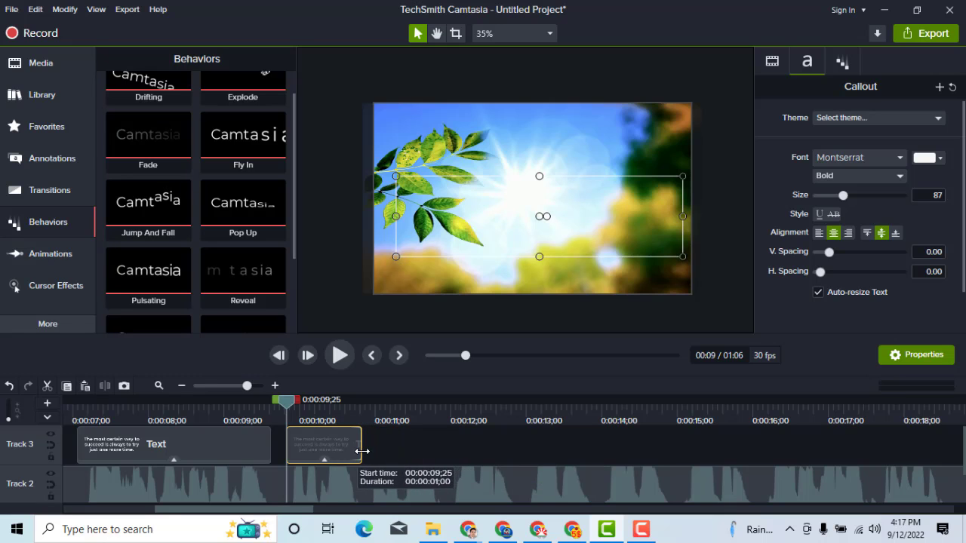
# Paste callout copies on Track 3 at 0:00:10;29 and 0:00:11;28, trimming each to the end of its narration phrase
pyautogui.moveTo(287, 401); pyautogui.dragTo(375, 418)
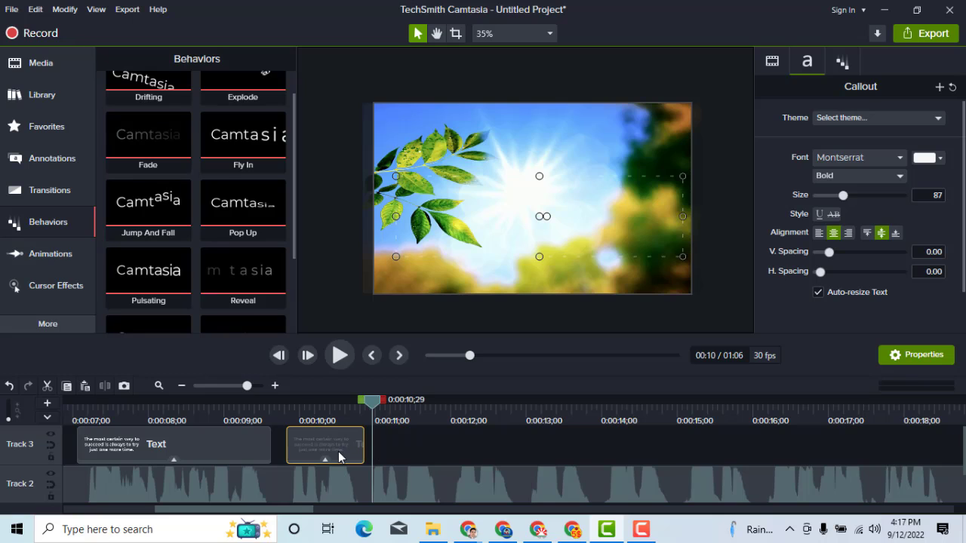
pyautogui.hotkey('ctrl', 'v')
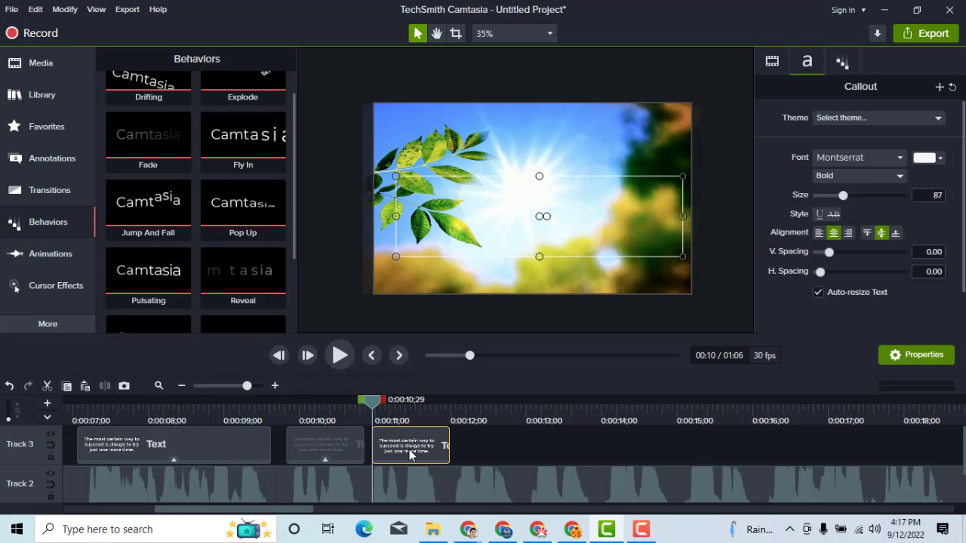
pyautogui.moveTo(449, 447); pyautogui.dragTo(437, 448)
pyautogui.moveTo(381, 408); pyautogui.dragTo(448, 409)
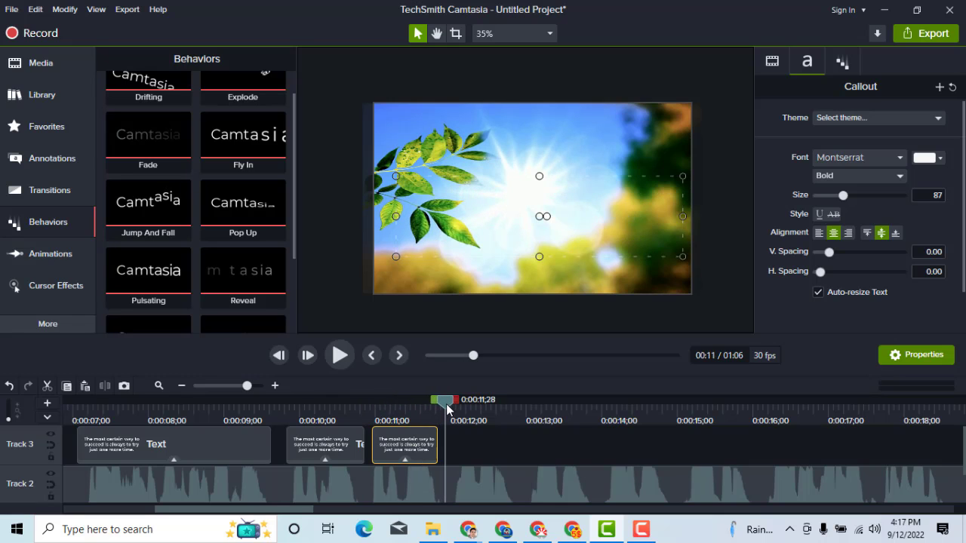
pyautogui.hotkey('ctrl', 'v')
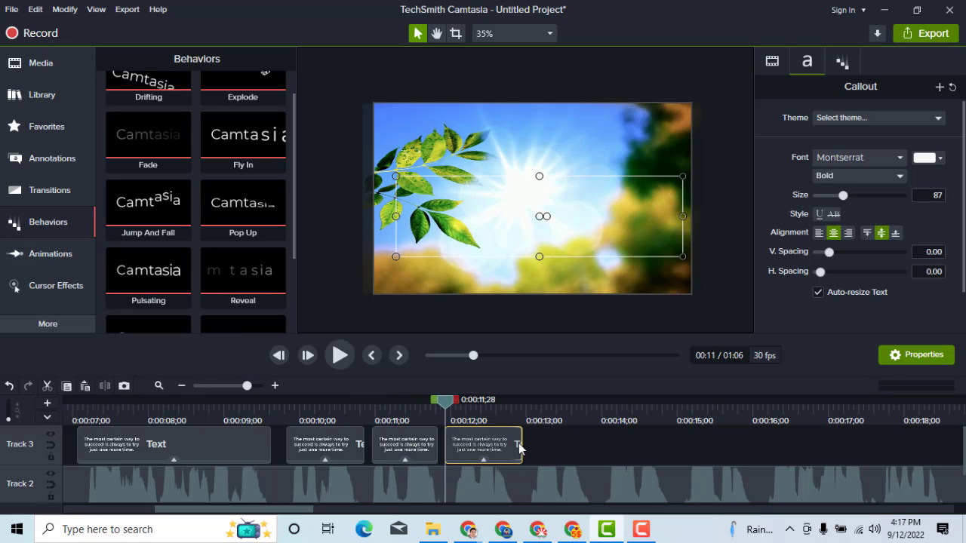
# Add callout copies on Track 3 at 0:00:12;29 and 0:00:14;01, each shortened to match the waveform beneath it
pyautogui.moveTo(538, 423); pyautogui.dragTo(523, 417)
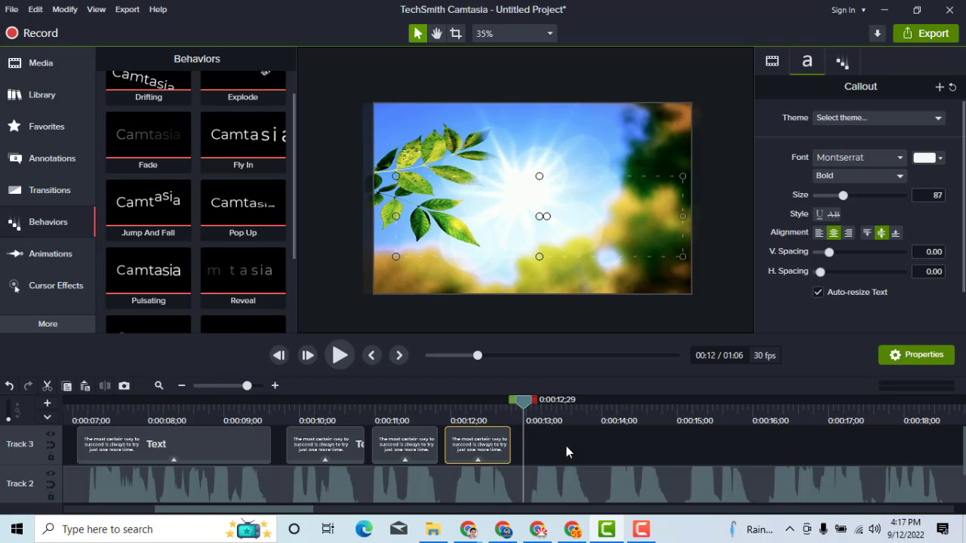
pyautogui.hotkey('ctrl', 'v')
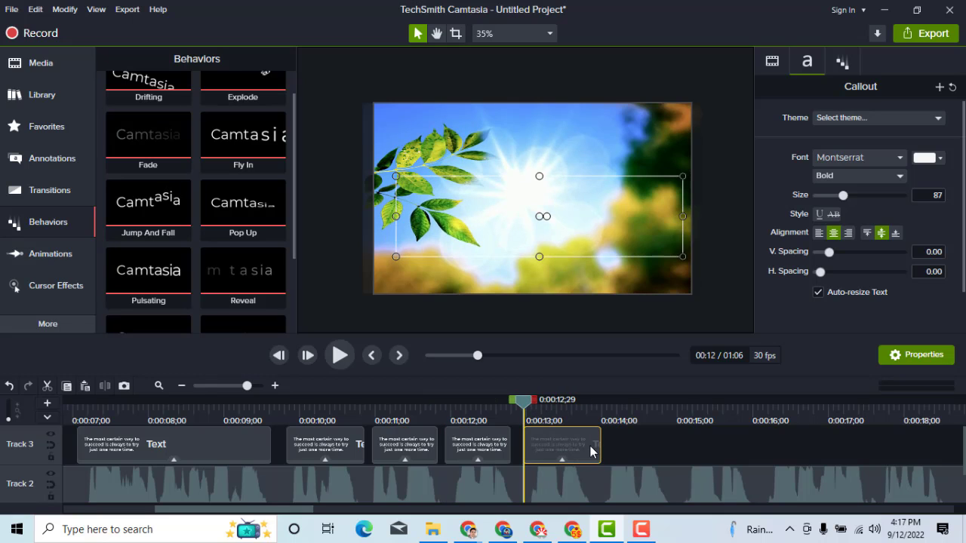
pyautogui.moveTo(600, 440); pyautogui.dragTo(594, 441)
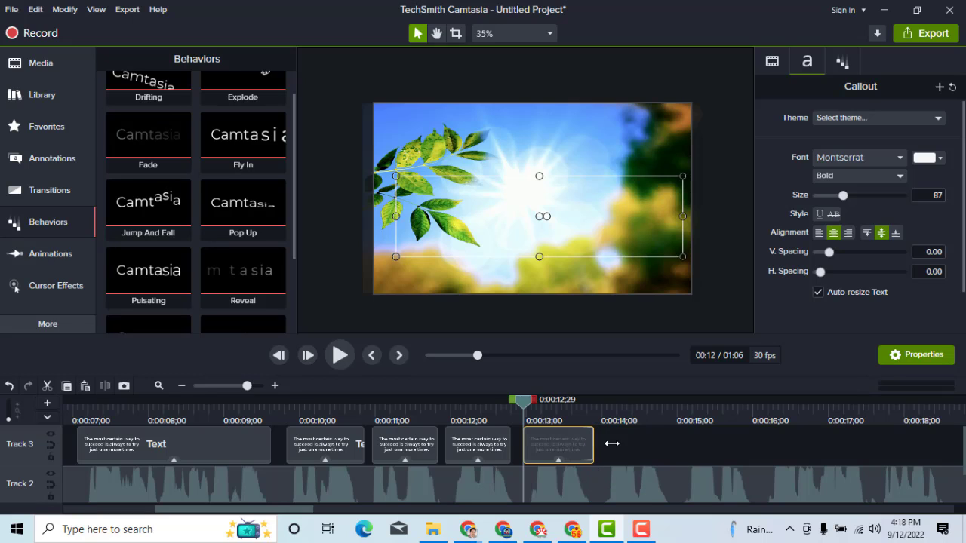
pyautogui.click(612, 450)
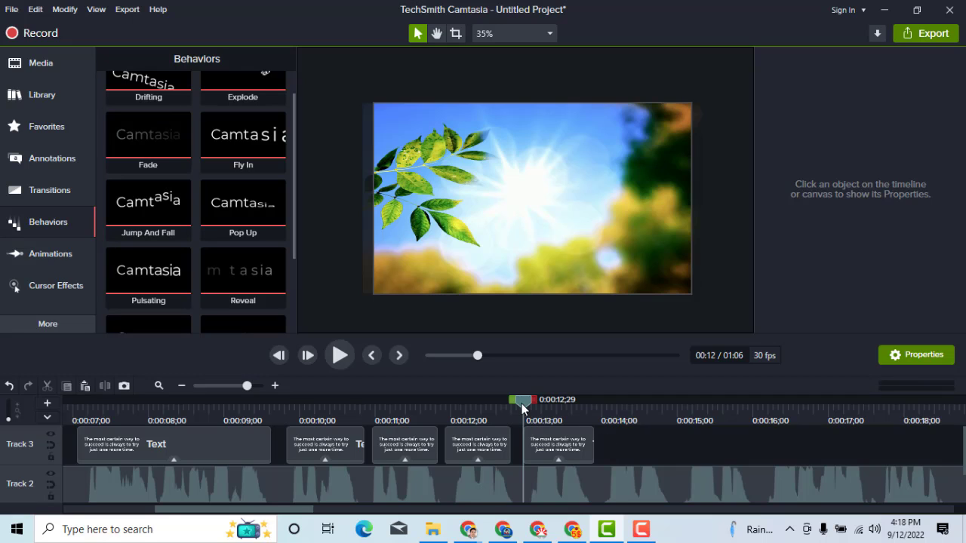
pyautogui.moveTo(524, 408); pyautogui.dragTo(604, 412)
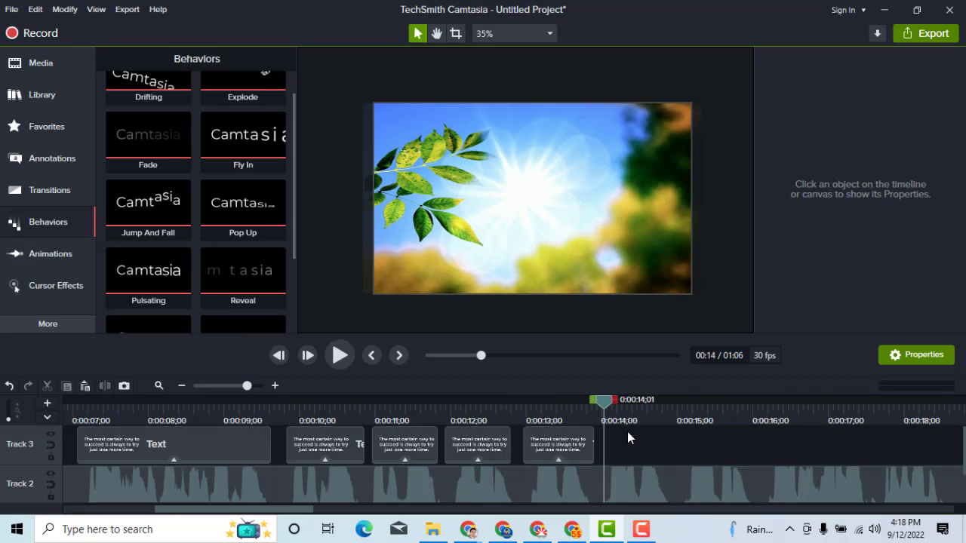
pyautogui.hotkey('ctrl', 'v')
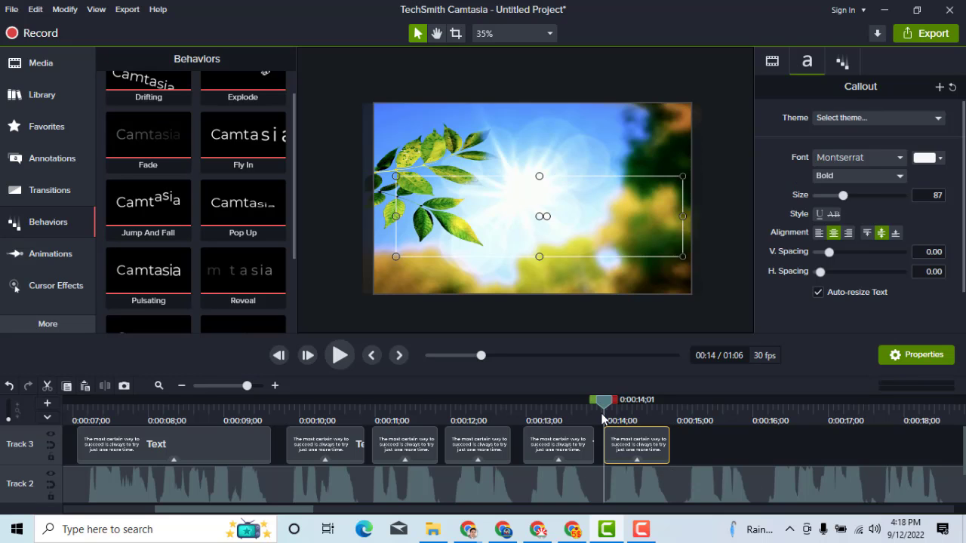
# Paste a callout copy at 0:00:15;00 on Track 3 and trim its end slightly to match the narration
pyautogui.moveTo(637, 403); pyautogui.dragTo(677, 406)
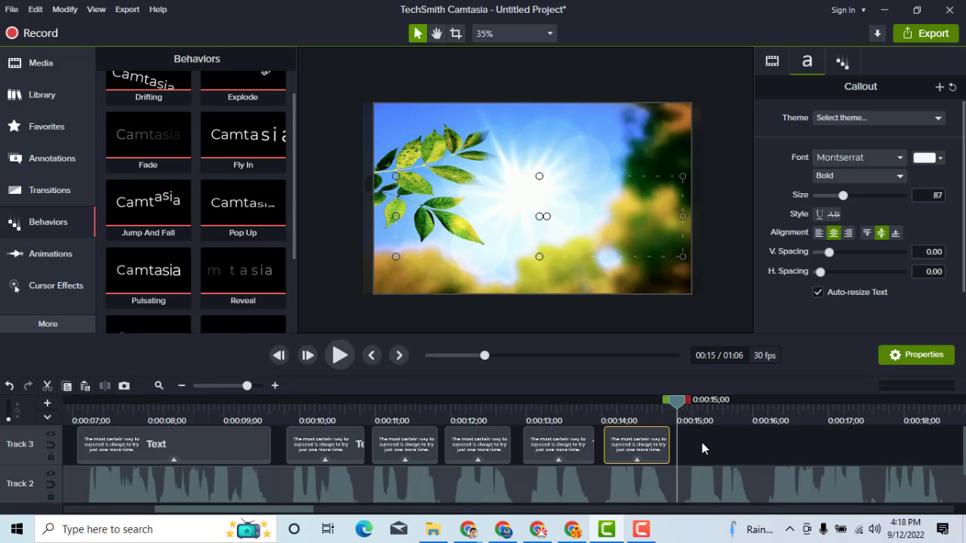
pyautogui.hotkey('ctrl', 'v')
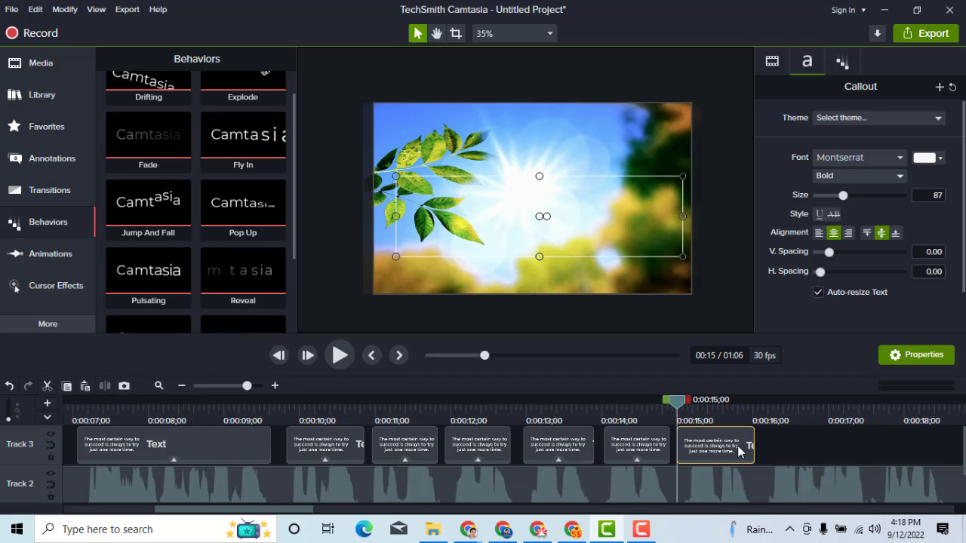
pyautogui.moveTo(753, 438); pyautogui.dragTo(744, 441)
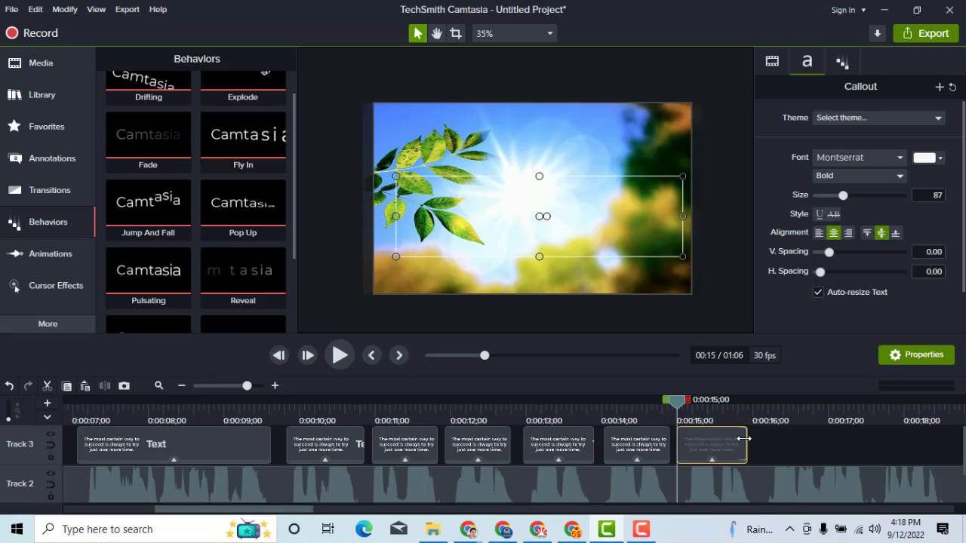
# Paste a callout copy at 0:00:16;05 on Track 3 and extend it to about 1.3 seconds to cover the longer phrase
pyautogui.click(781, 421)
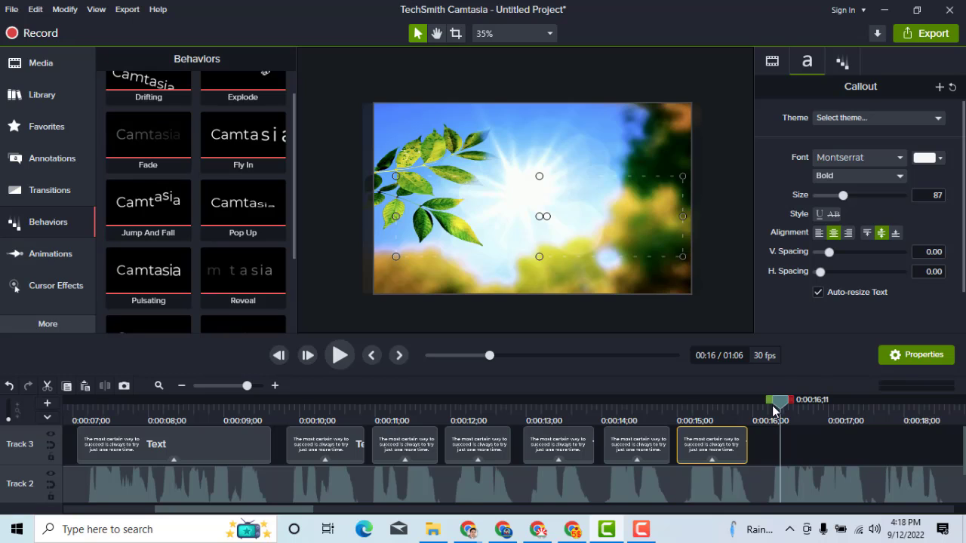
pyautogui.click(770, 417)
pyautogui.click(767, 425)
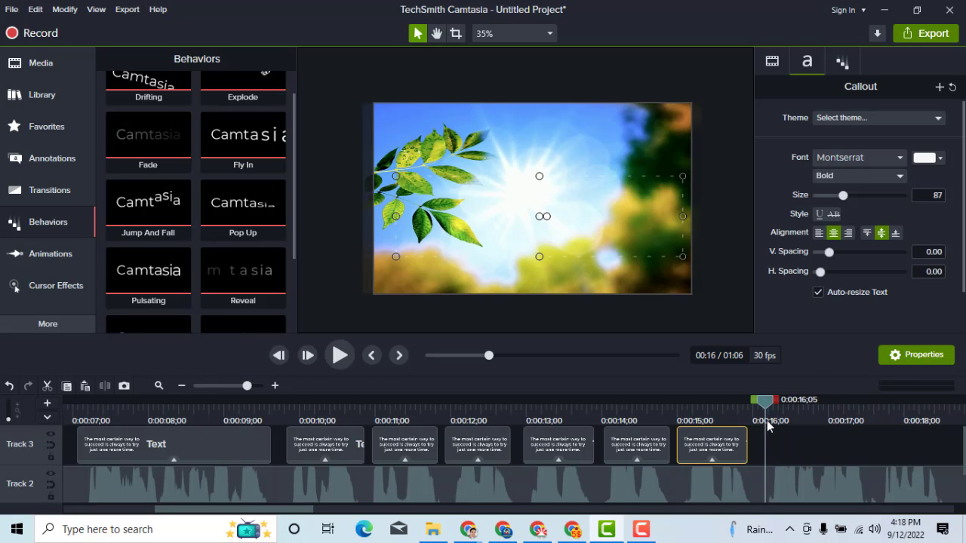
pyautogui.hotkey('ctrl', 'v')
pyautogui.moveTo(840, 446); pyautogui.dragTo(862, 446)
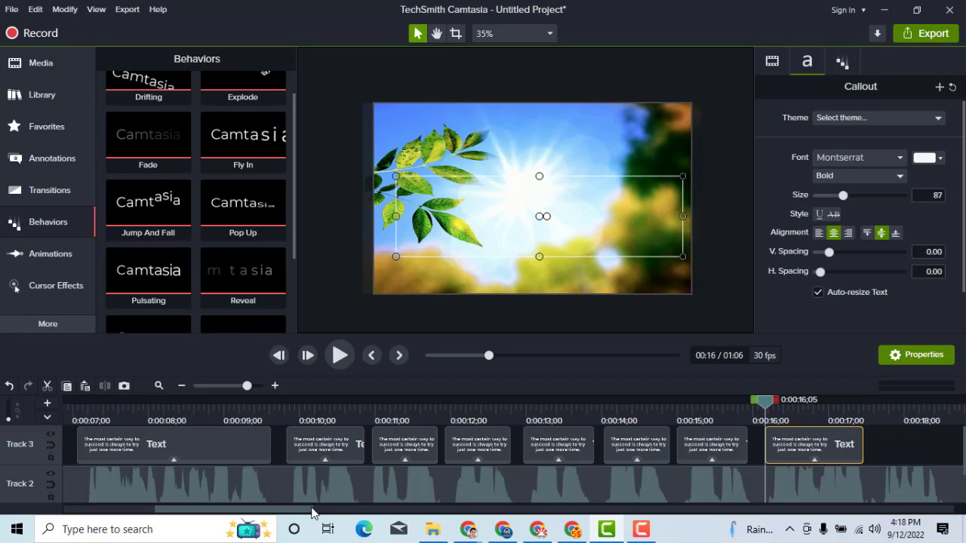
# Paste a callout copy on Track 3 at 0:00:17;17, where the next narration phrase starts
pyautogui.moveTo(316, 515); pyautogui.dragTo(397, 471)
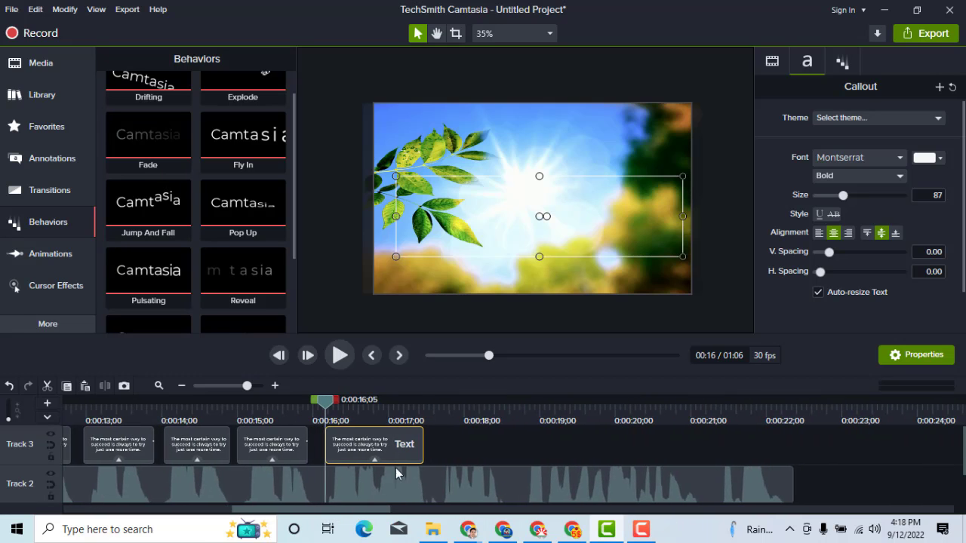
pyautogui.click(444, 421)
pyautogui.moveTo(442, 407); pyautogui.dragTo(432, 411)
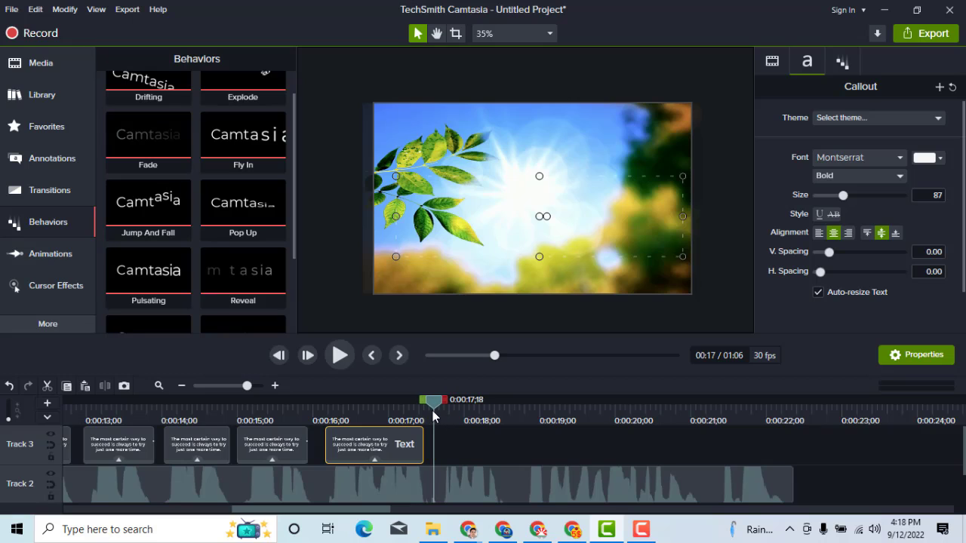
pyautogui.hotkey('ctrl', 'v')
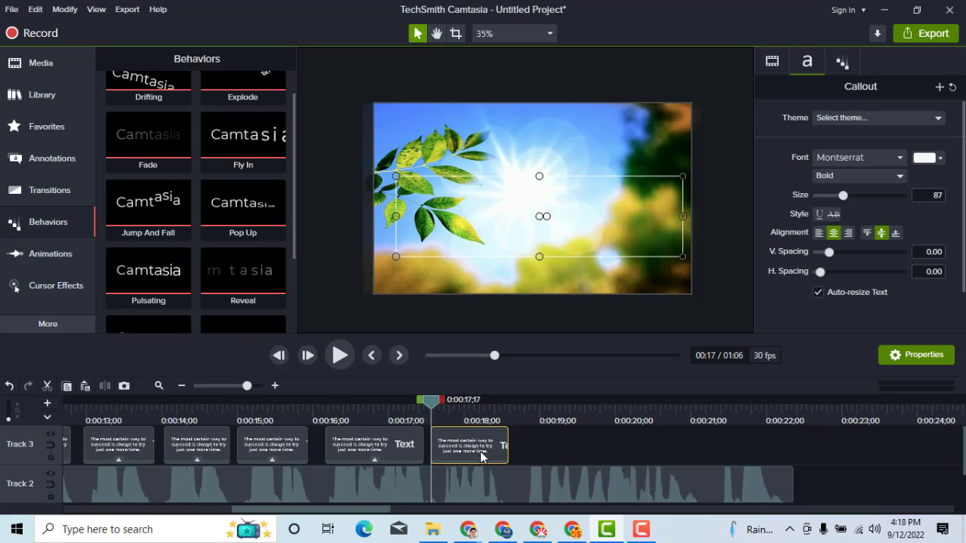
# Paste a callout copy at 0:00:18;25, extend it to about 2.2 seconds for its phrase, and move the playhead to 0:00:21;10
pyautogui.click(526, 414)
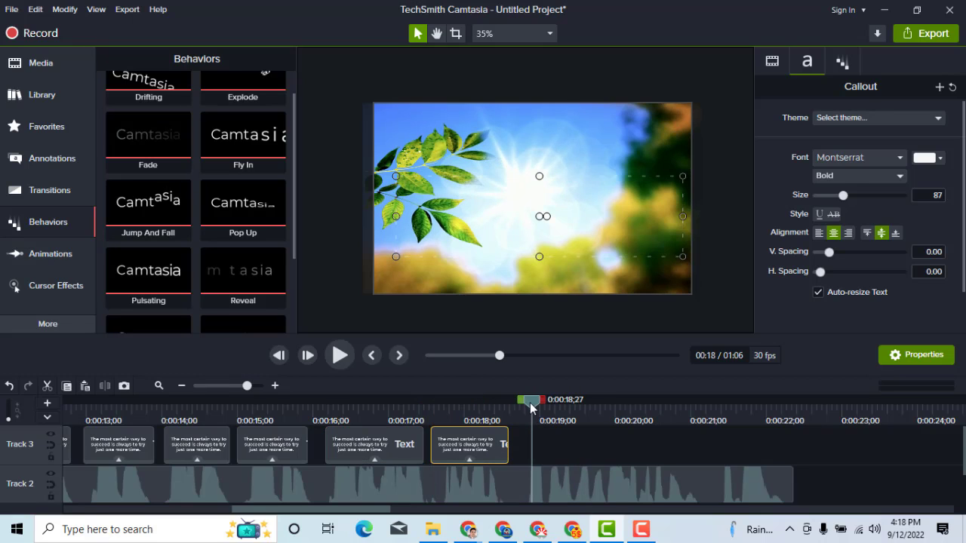
pyautogui.hotkey('ctrl', 'v')
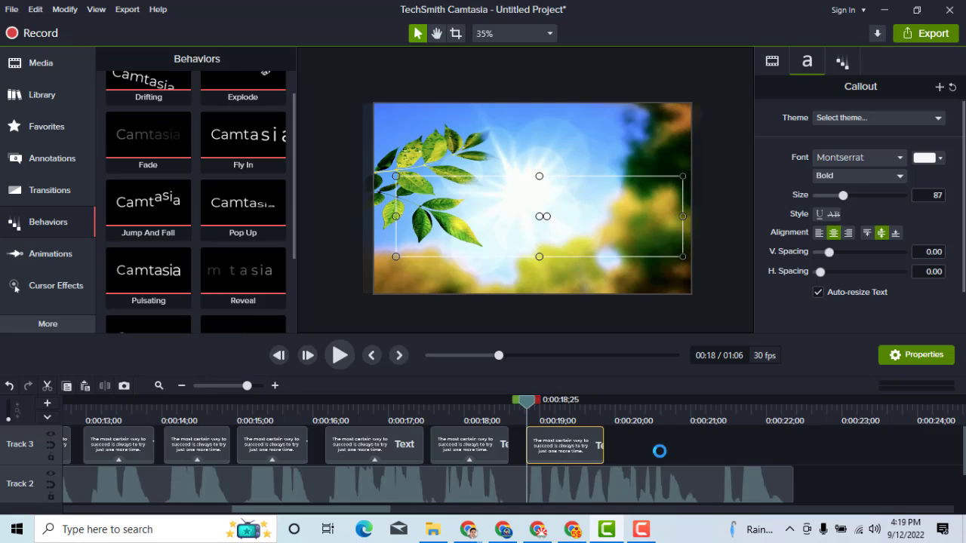
pyautogui.moveTo(605, 452); pyautogui.dragTo(692, 446)
pyautogui.click(716, 420)
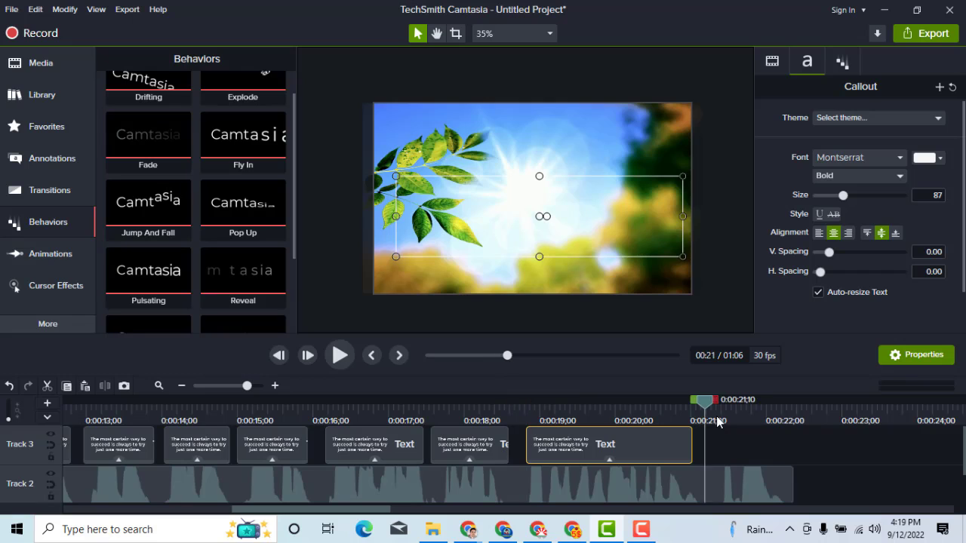
# Paste a callout copy on Track 3 at 0:00:21;10 for the last narration phrase
pyautogui.hotkey('ctrl', 'v')
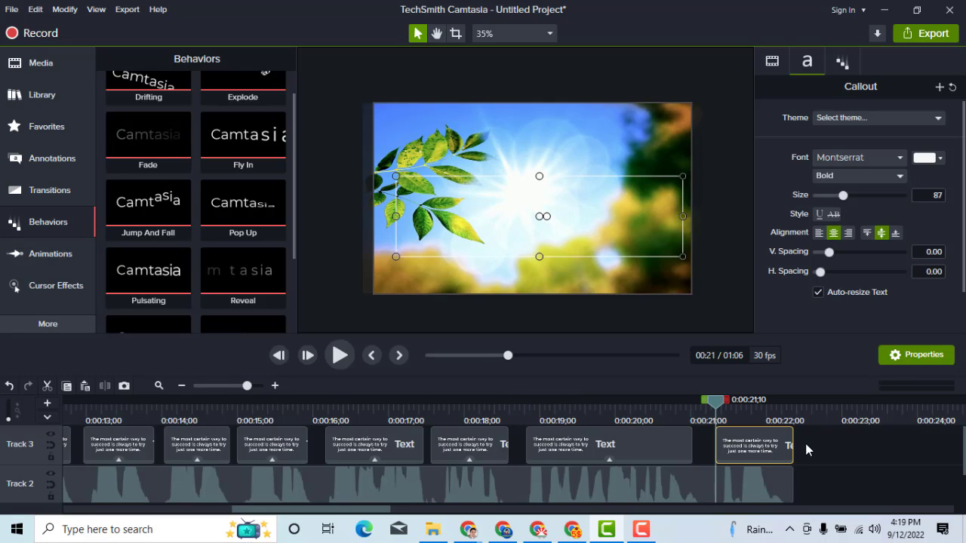
pyautogui.click(835, 455)
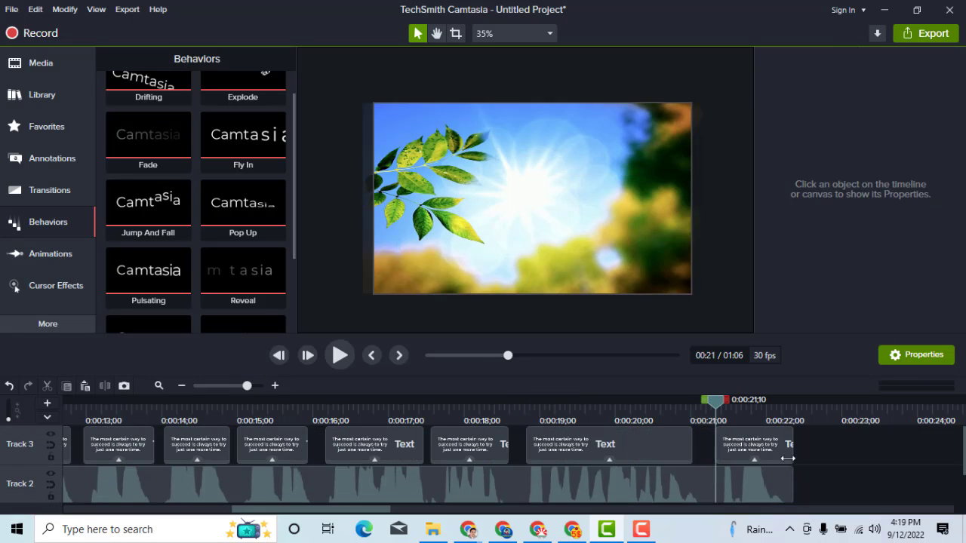
# Split the background clip on Track 1 at 0:00:07;01, in the pause between narration phrases
pyautogui.moveTo(629, 406); pyautogui.dragTo(121, 444)
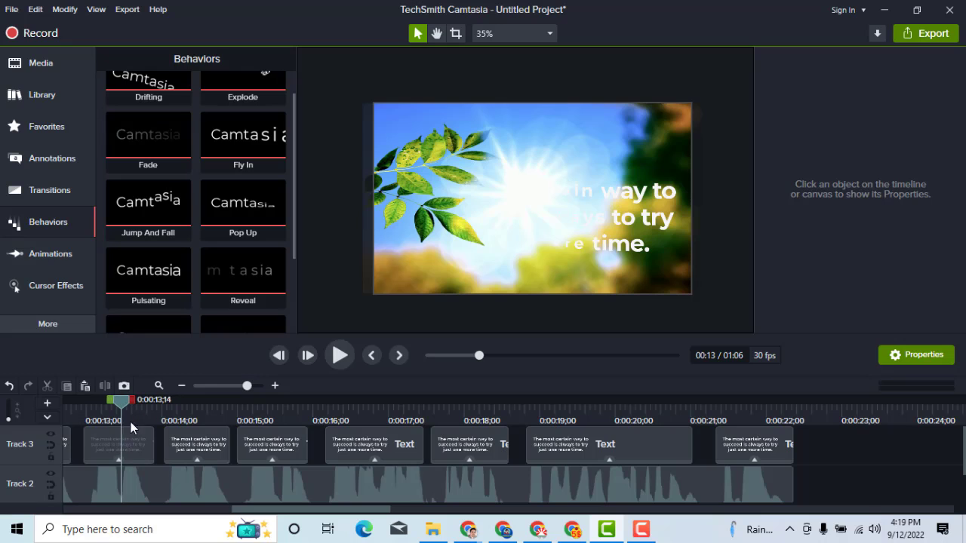
pyautogui.click(183, 385)
pyautogui.click(183, 385)
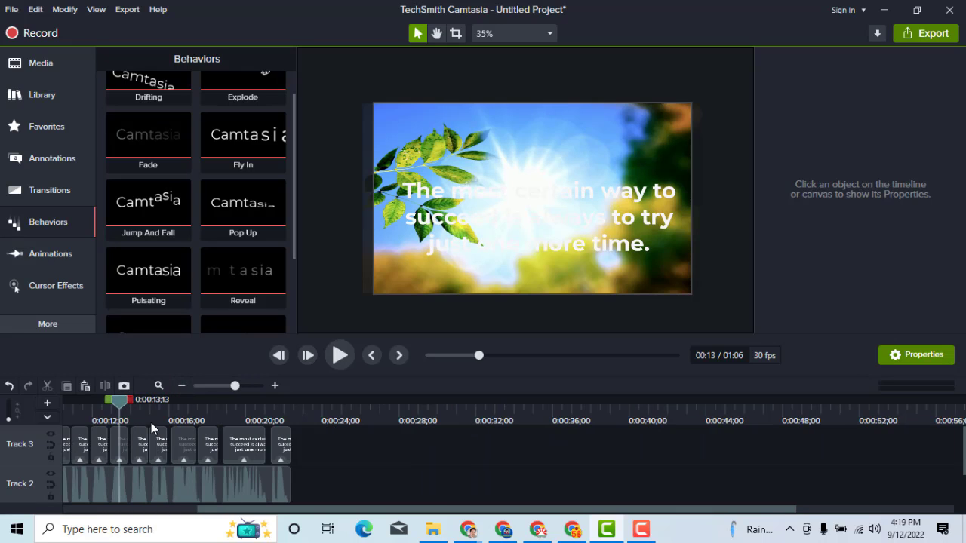
pyautogui.click(87, 415)
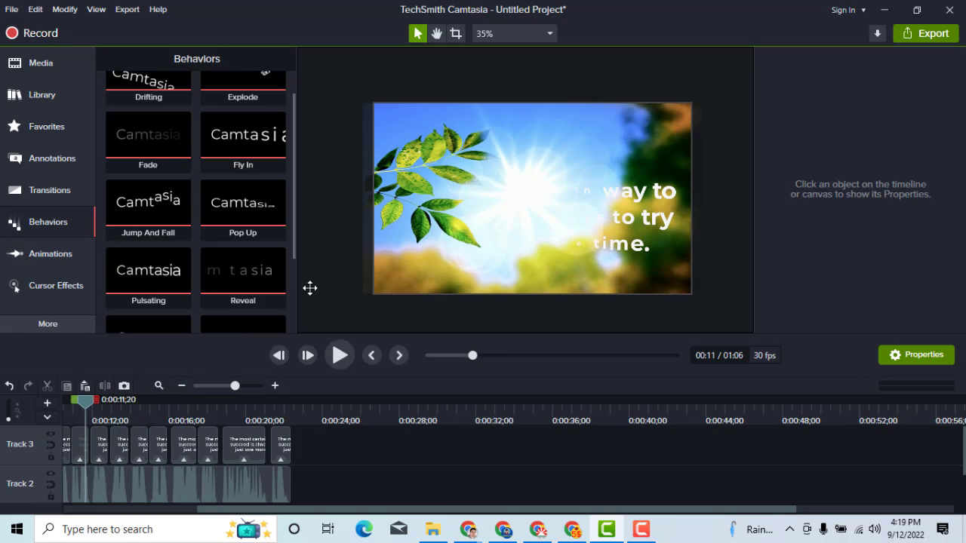
pyautogui.scroll(-2, 146, 436)
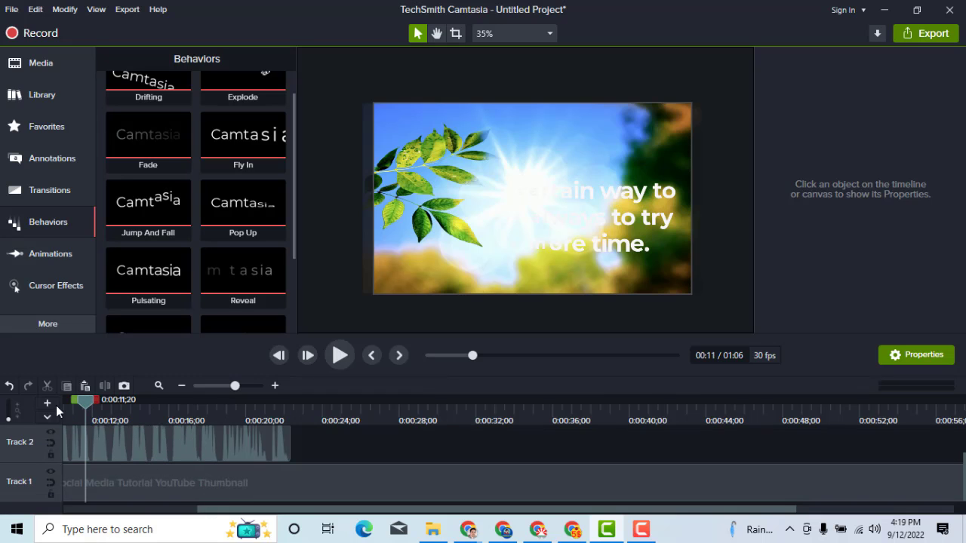
pyautogui.hscroll(-4, 48, 444)
pyautogui.click(110, 411)
pyautogui.hscroll(-1, 123, 429)
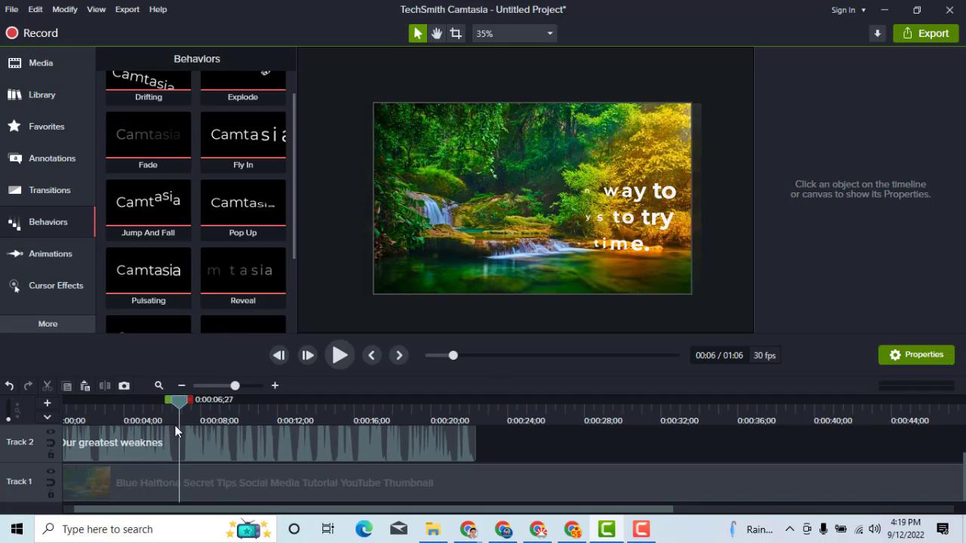
pyautogui.hscroll(-4, 123, 434)
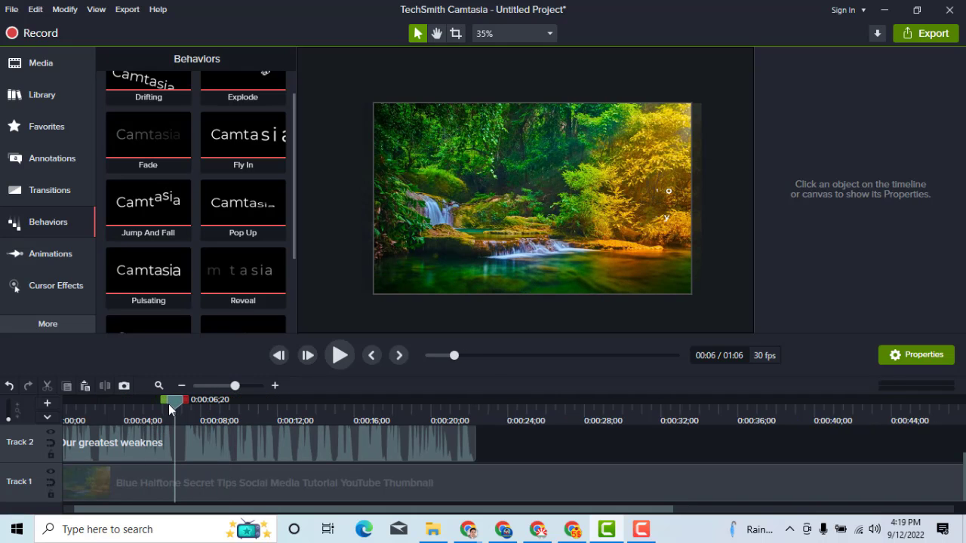
pyautogui.moveTo(169, 403)
pyautogui.mouseDown()
pyautogui.moveTo(212, 409)
pyautogui.moveTo(175, 412)
pyautogui.moveTo(180, 401)
pyautogui.mouseUp()
pyautogui.click(193, 484)
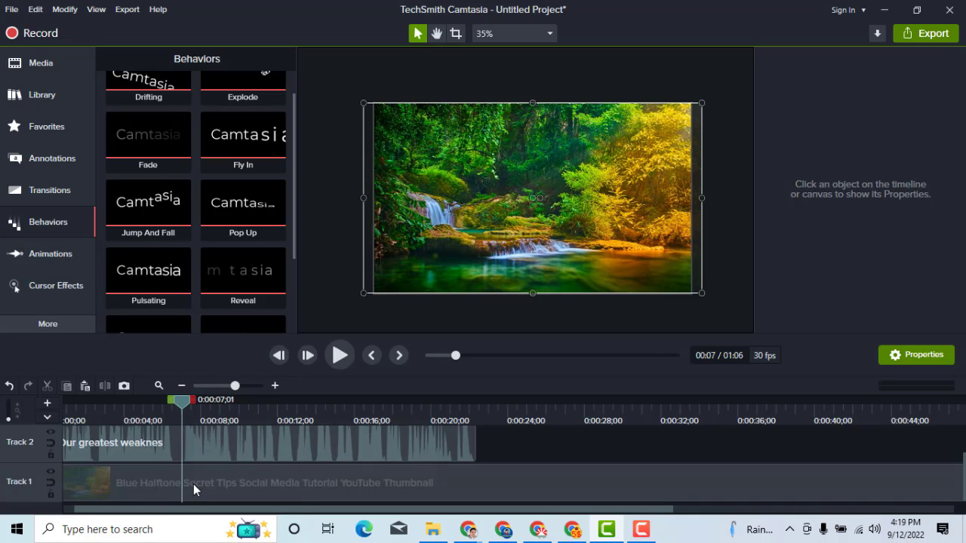
pyautogui.click(106, 386)
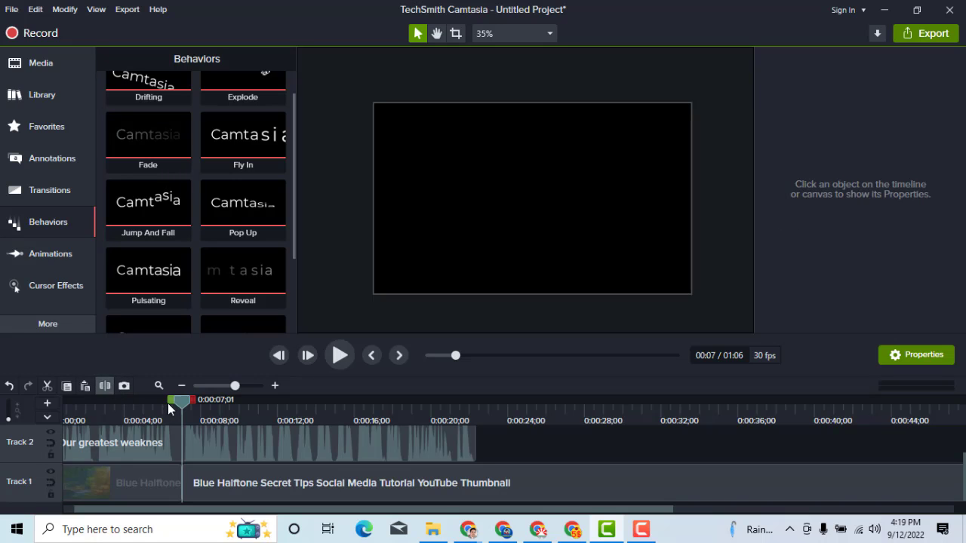
# Locate the scene of the man on the hillside and split the second Track 1 clip at 0:00:27;11
pyautogui.moveTo(180, 403); pyautogui.dragTo(211, 403)
pyautogui.moveTo(272, 417); pyautogui.dragTo(637, 458)
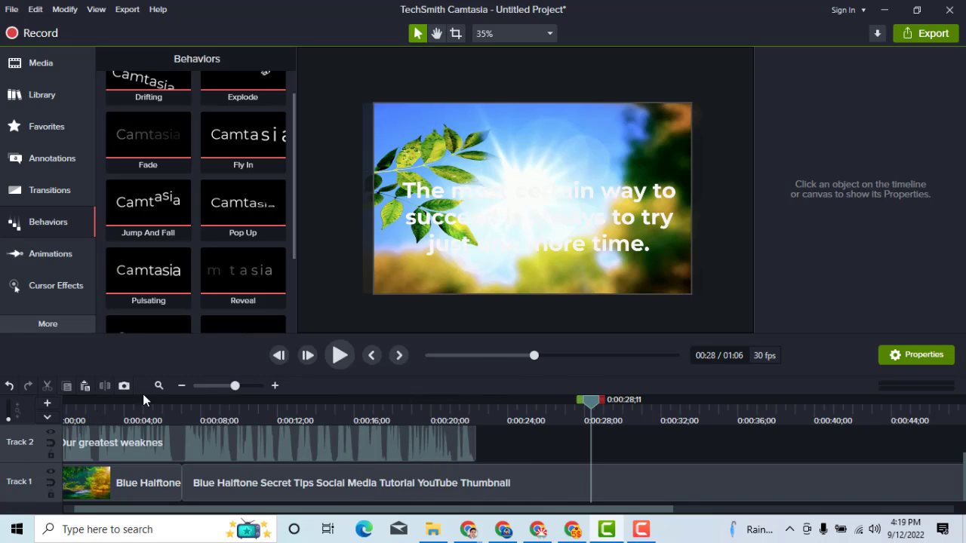
pyautogui.click(182, 386)
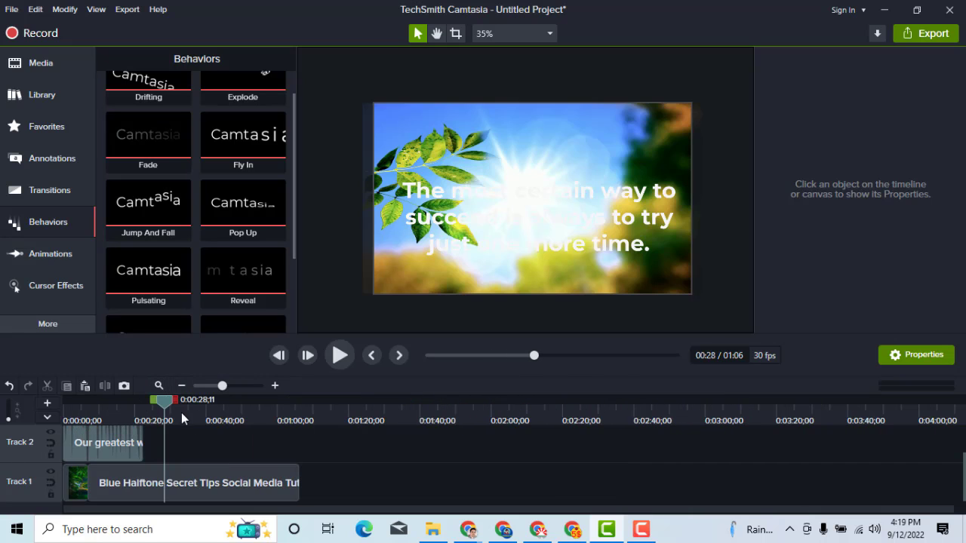
pyautogui.moveTo(166, 405); pyautogui.dragTo(250, 405)
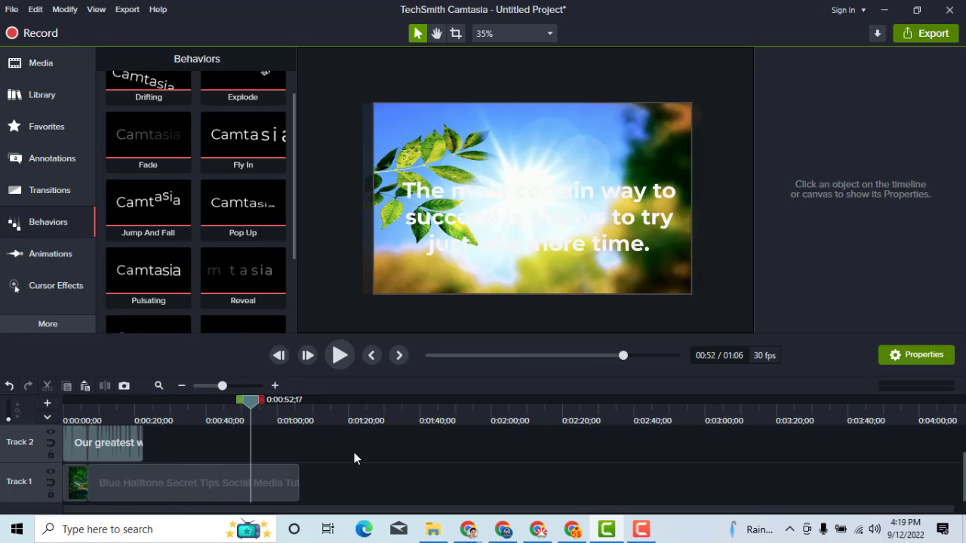
pyautogui.click(254, 481)
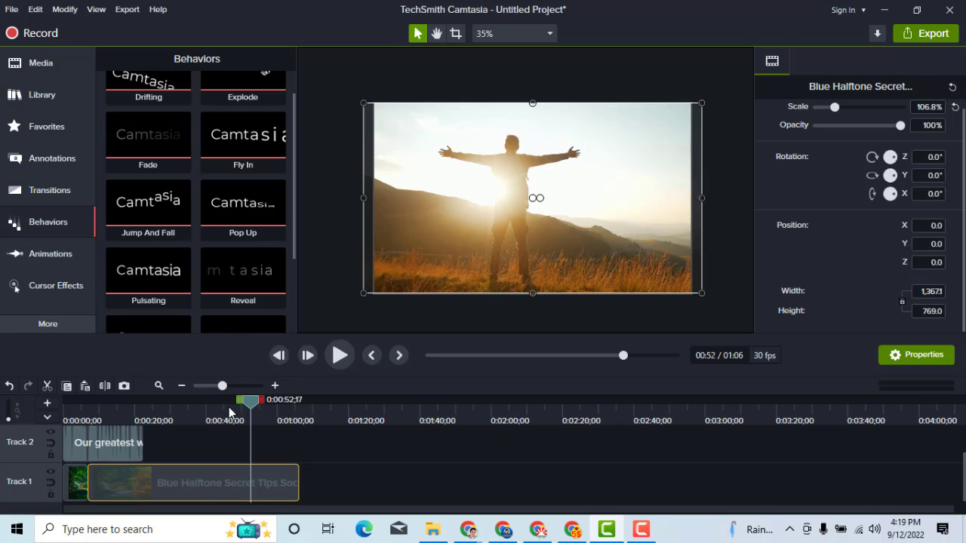
pyautogui.click(206, 412)
pyautogui.click(170, 414)
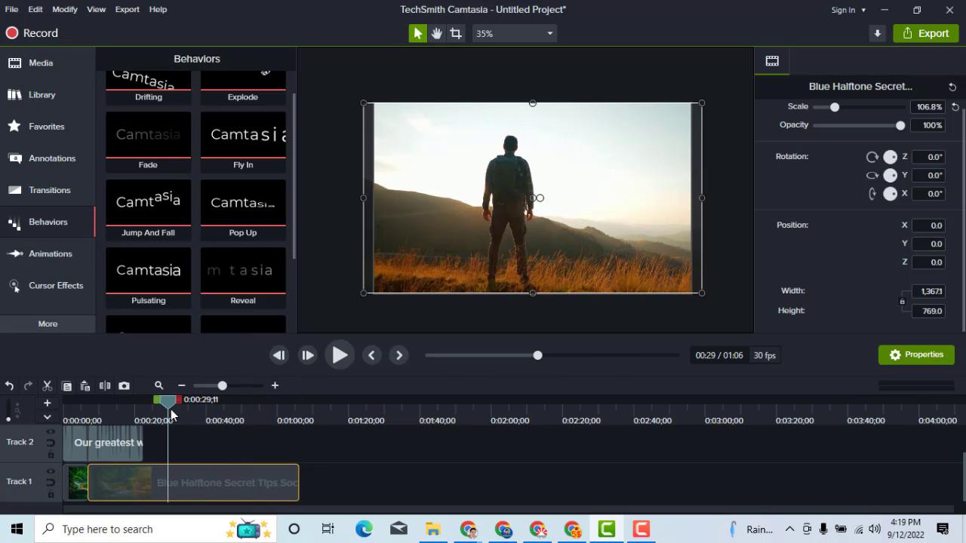
pyautogui.moveTo(171, 414)
pyautogui.mouseDown()
pyautogui.moveTo(140, 414)
pyautogui.moveTo(165, 415)
pyautogui.mouseUp()
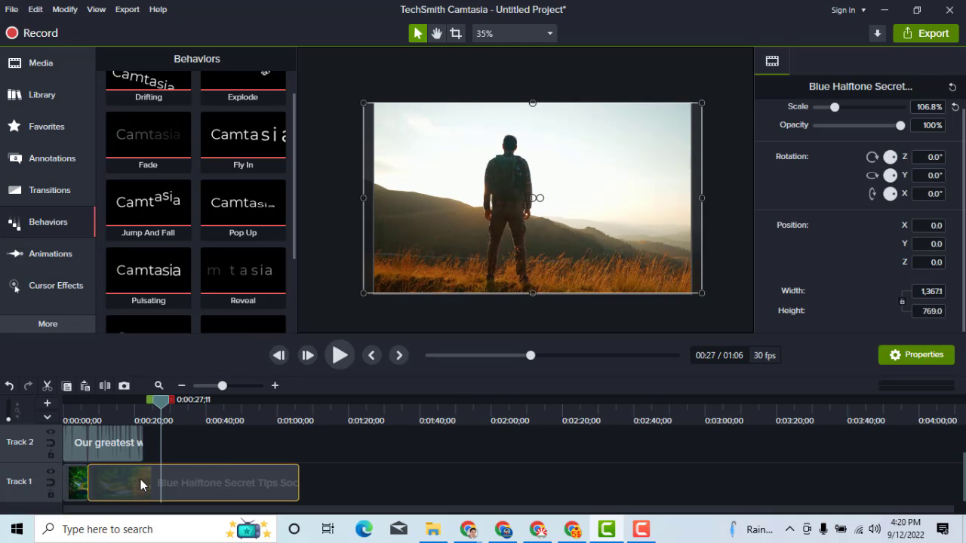
pyautogui.click(105, 386)
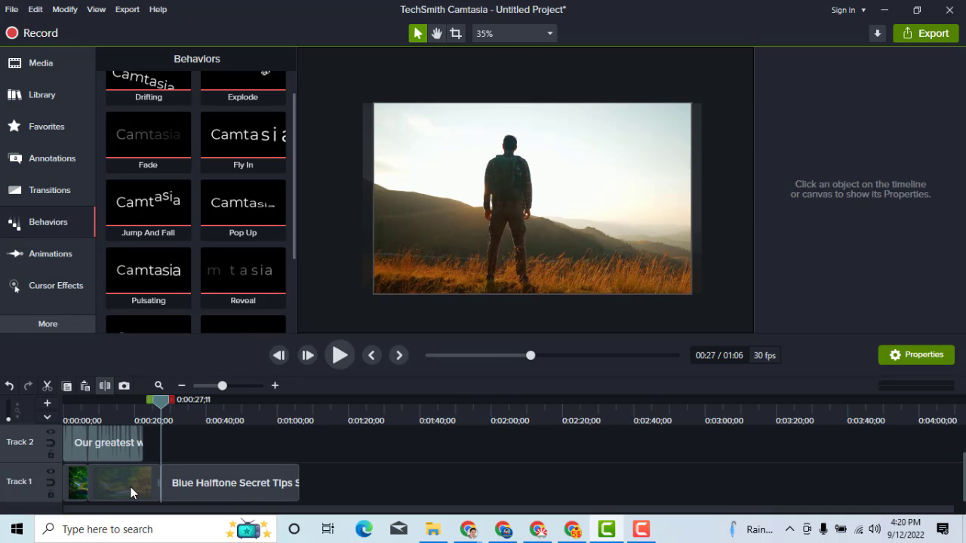
# Delete the Track 1 section between the two splits and move the hillside clip up against the waterfall clip
pyautogui.click(129, 486)
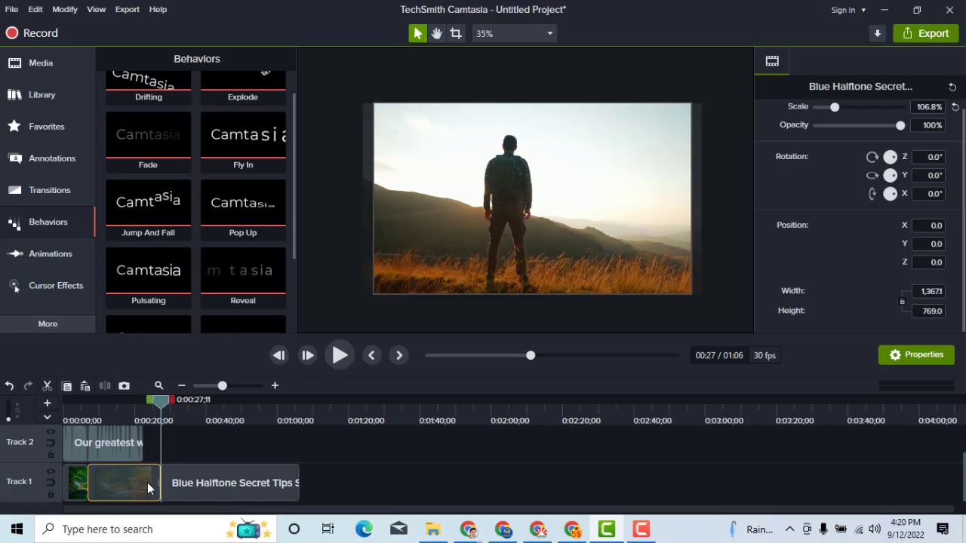
pyautogui.press('Delete')
pyautogui.moveTo(209, 490); pyautogui.dragTo(107, 489)
# Preview the sequence, split the hillside clip at 0:00:14;29, and trim the second part's start to the end of the narration
pyautogui.press('Home')
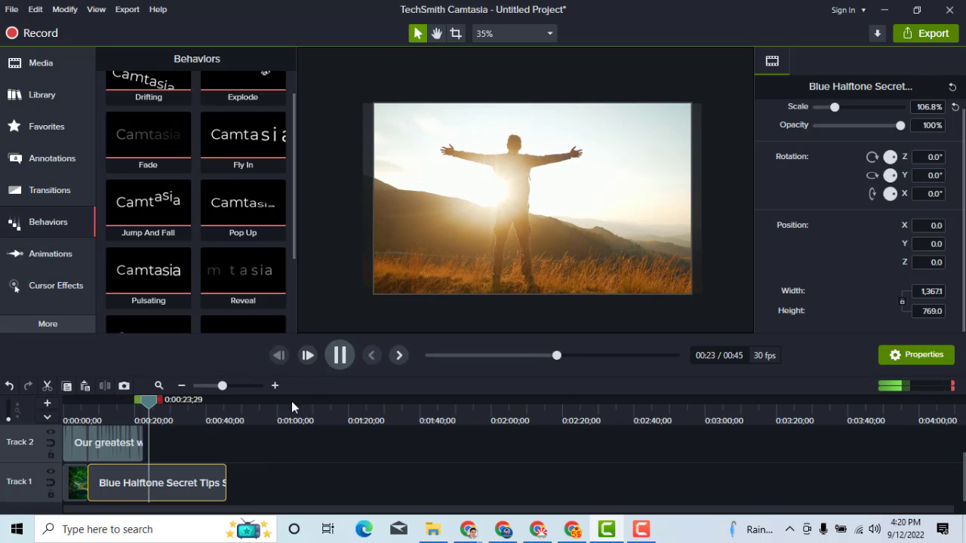
pyautogui.click(149, 407)
pyautogui.moveTo(149, 407); pyautogui.dragTo(117, 410)
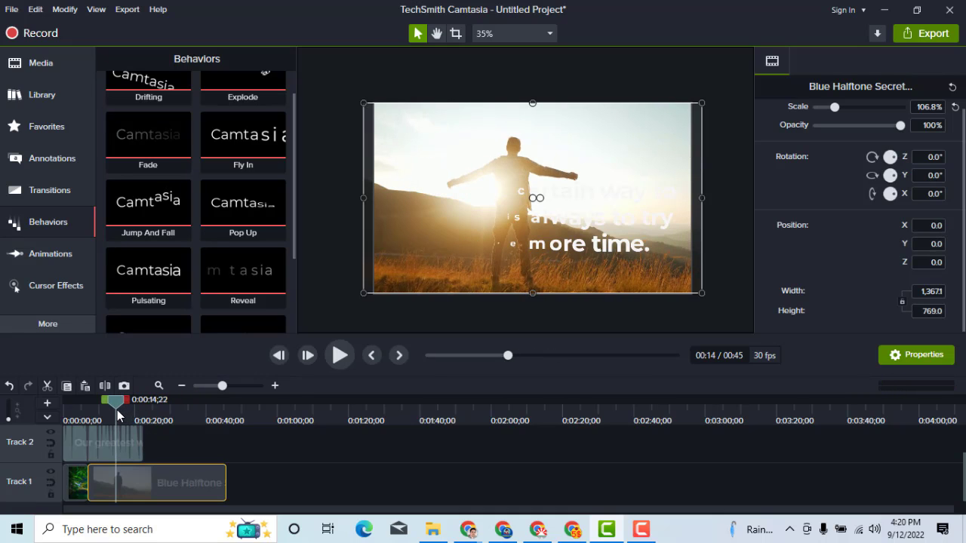
pyautogui.click(274, 386)
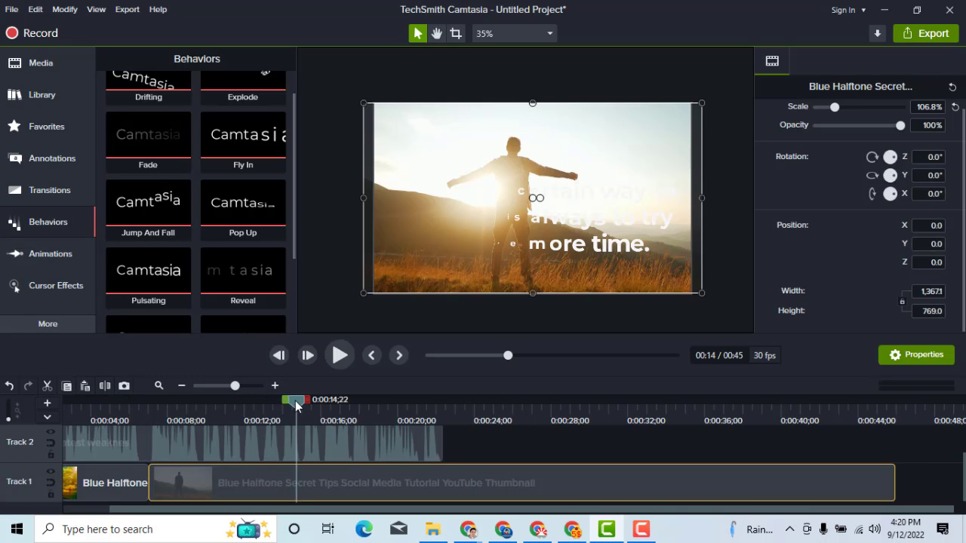
pyautogui.moveTo(296, 406); pyautogui.dragTo(300, 405)
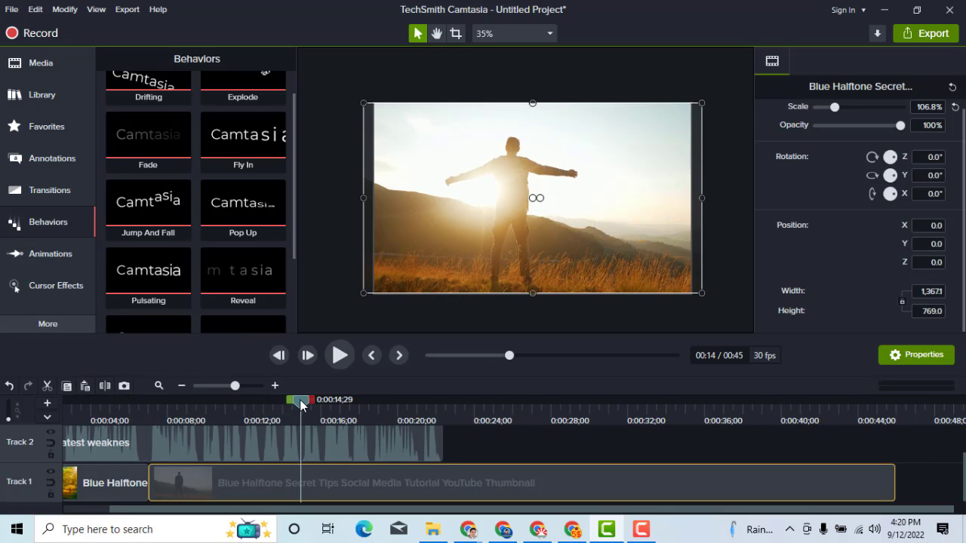
pyautogui.click(101, 386)
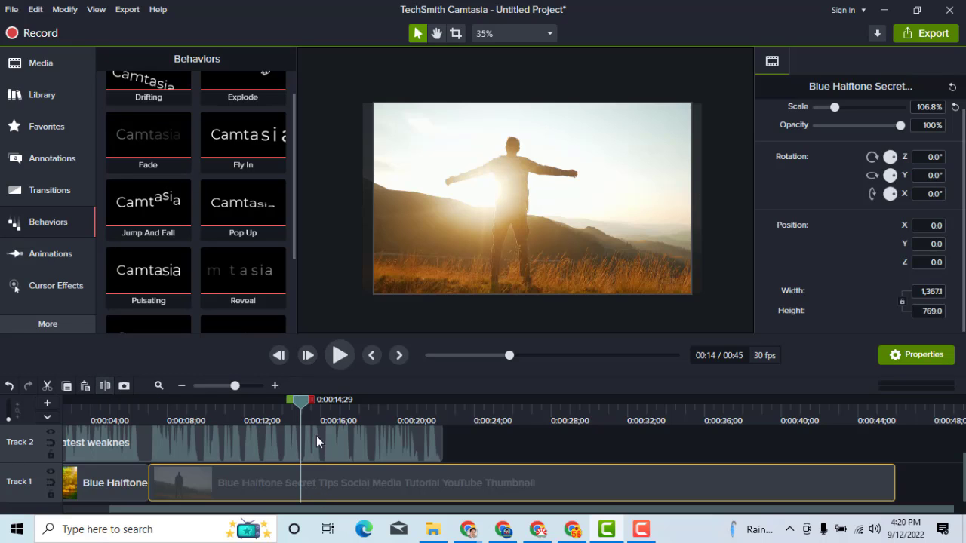
pyautogui.moveTo(301, 482); pyautogui.dragTo(443, 483)
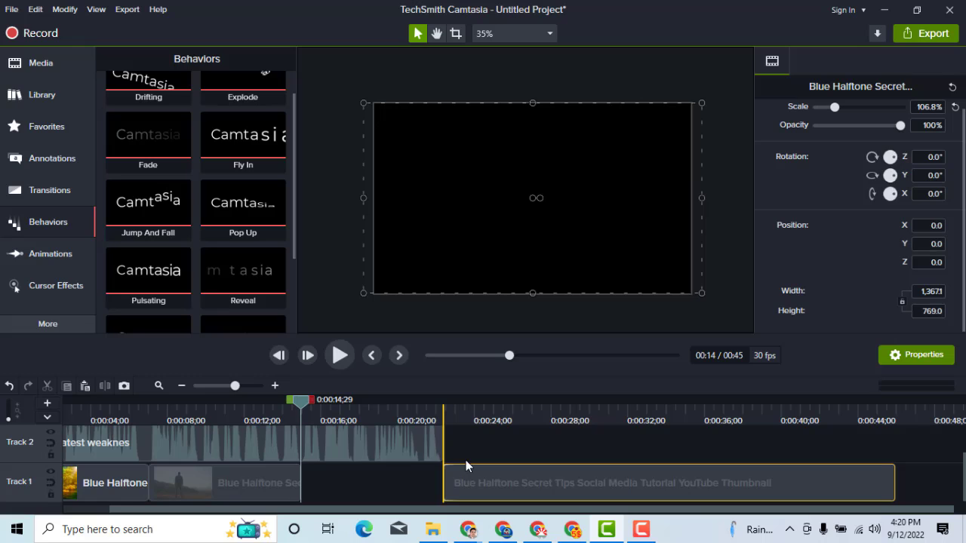
# Split the last Track 1 clip at 0:00:36;14 in the autumn forest scene and delete the part before the split
pyautogui.click(500, 422)
pyautogui.moveTo(497, 409); pyautogui.dragTo(711, 404)
pyautogui.click(687, 437)
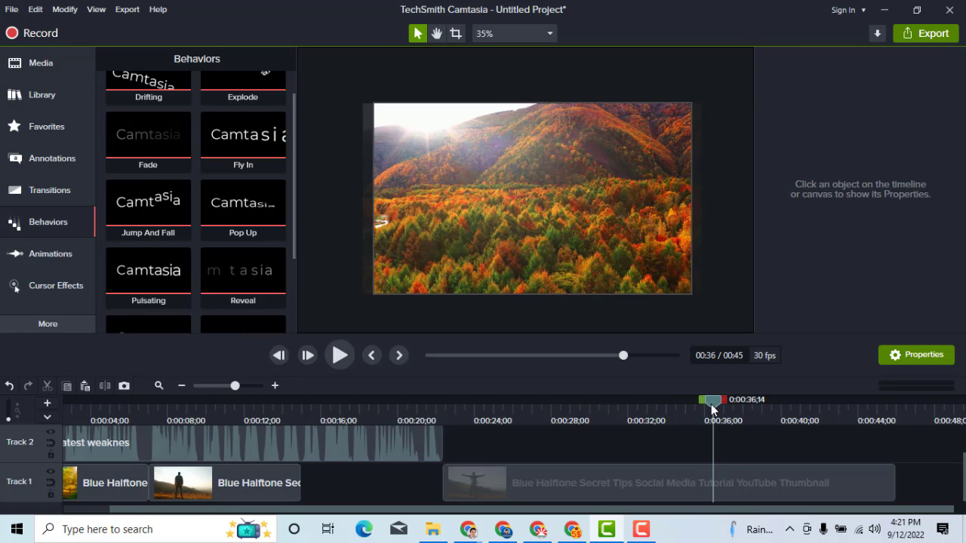
pyautogui.click(638, 494)
pyautogui.click(107, 393)
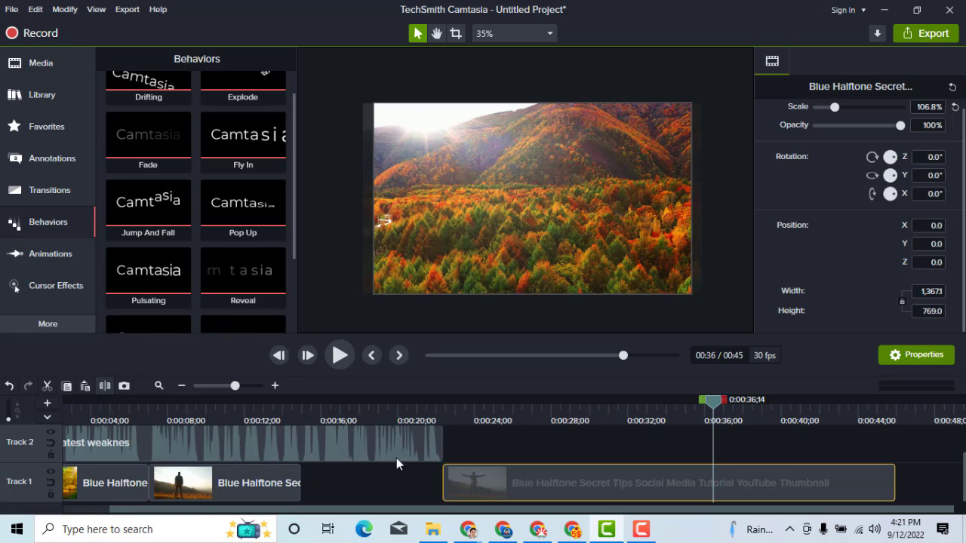
pyautogui.click(475, 485)
pyautogui.press('Delete')
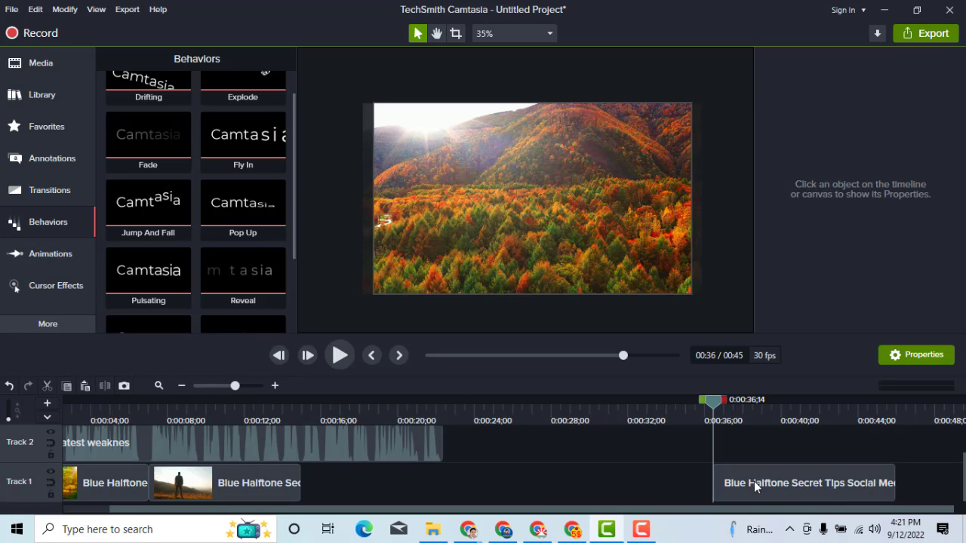
# Move the autumn forest clip directly after the hillside clip and trim its end to match the end of the narration
pyautogui.moveTo(754, 480); pyautogui.dragTo(318, 487)
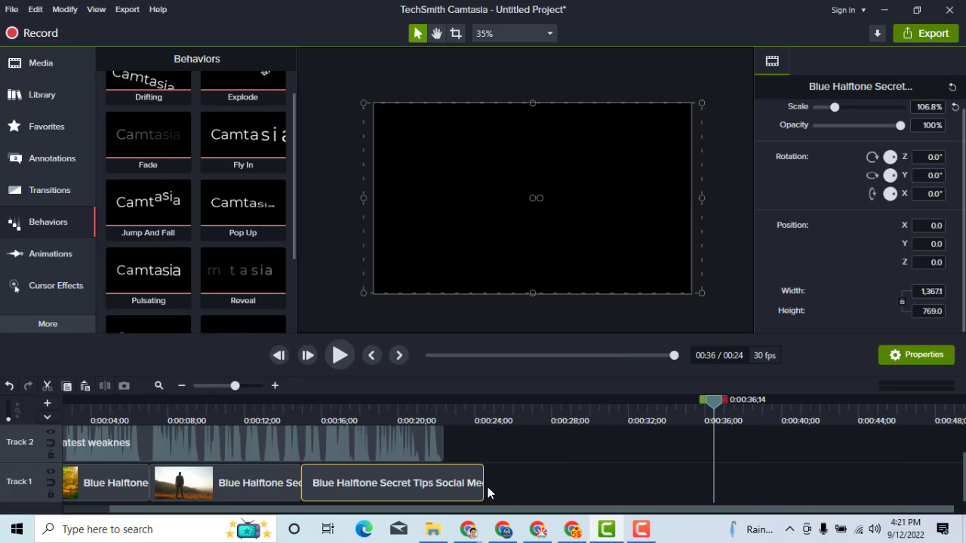
pyautogui.moveTo(483, 486); pyautogui.dragTo(444, 481)
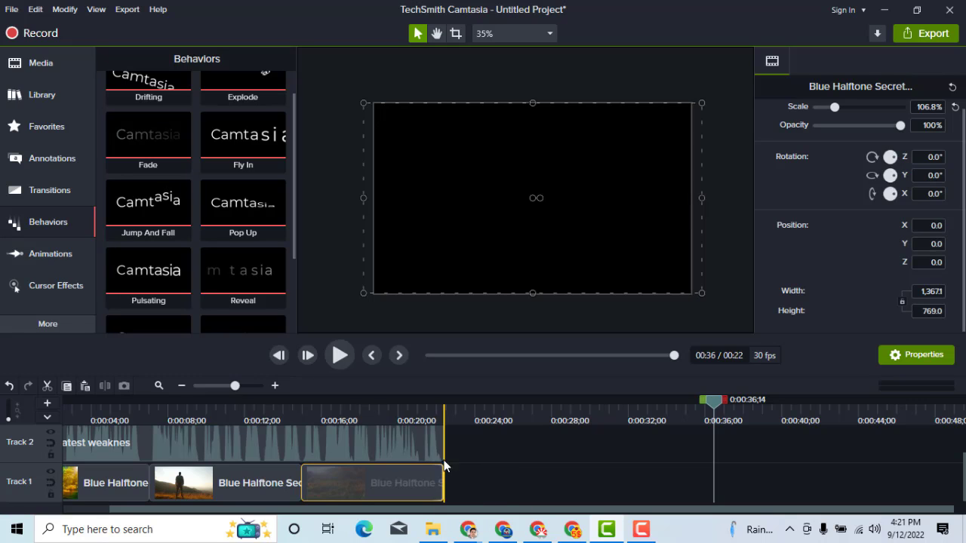
pyautogui.click(440, 415)
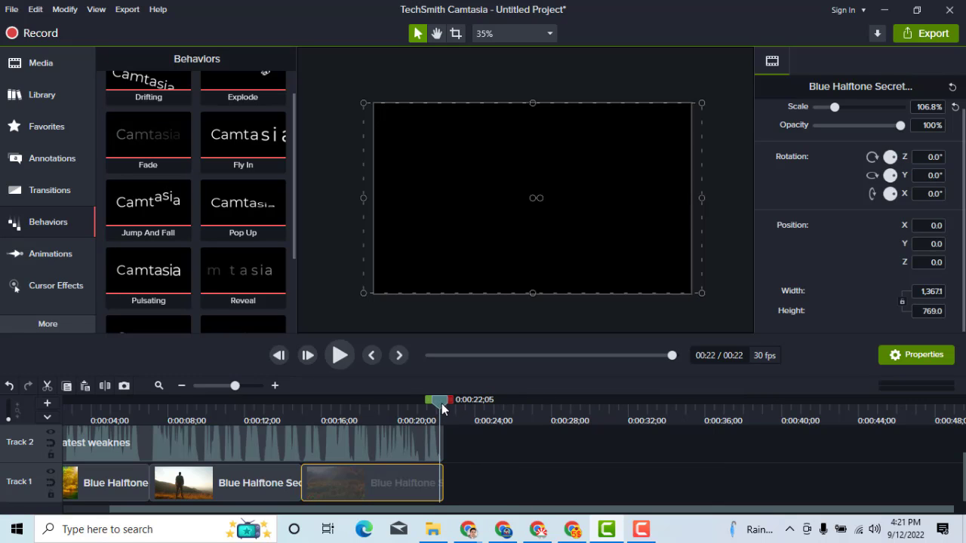
pyautogui.click(337, 415)
pyautogui.click(472, 423)
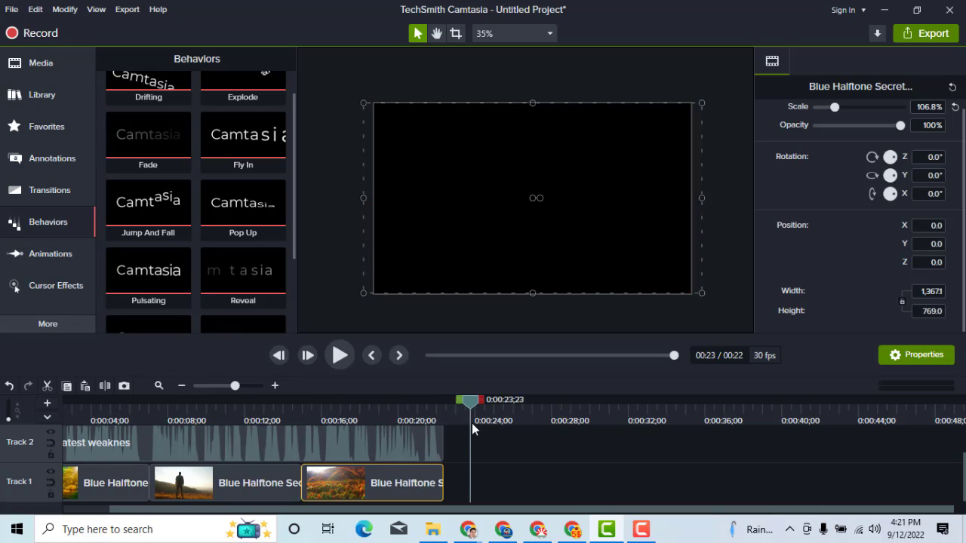
# Check the opening callouts, select the third Track 3 callout, and place the playhead on it at 0:00:08;04 over the hillside scene
pyautogui.moveTo(472, 423); pyautogui.dragTo(168, 406)
pyautogui.scroll(2, 179, 460)
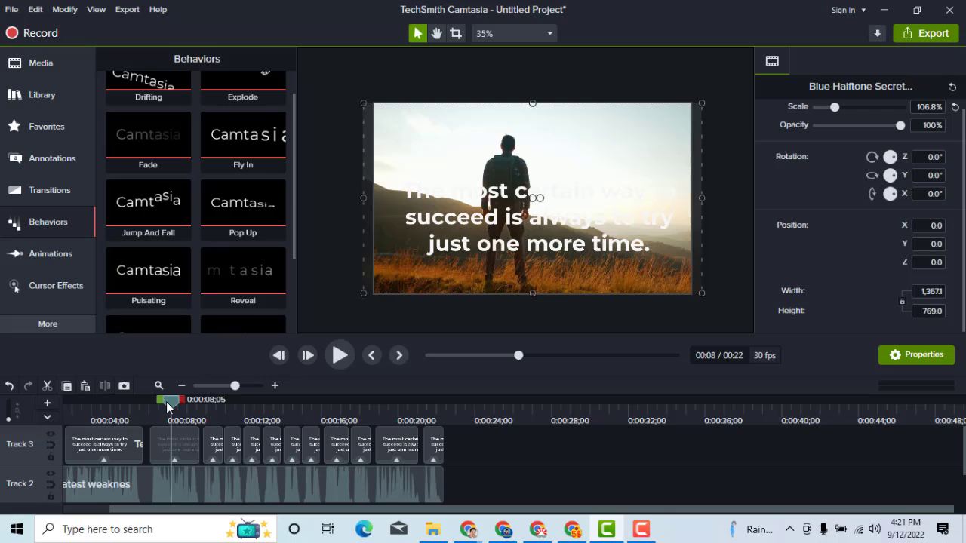
pyautogui.click(498, 240)
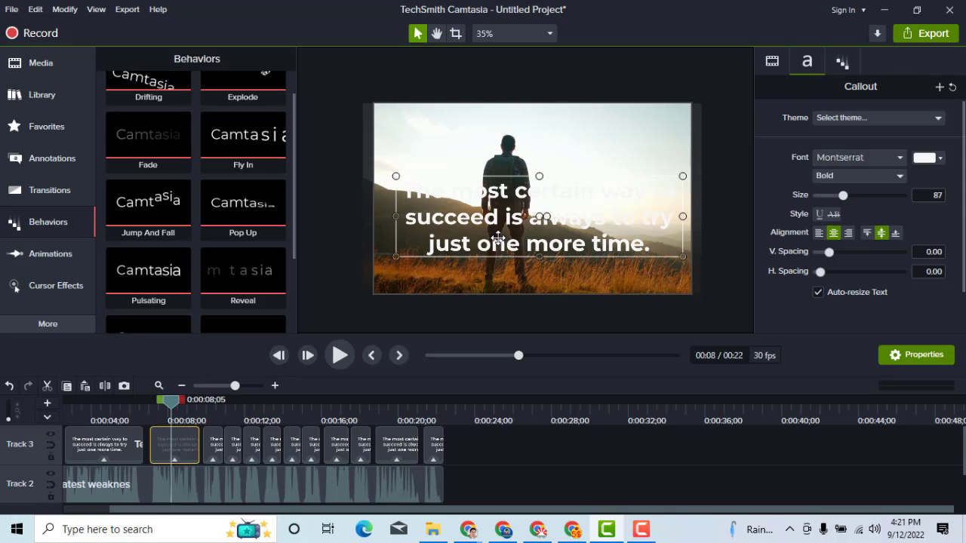
pyautogui.moveTo(176, 406); pyautogui.dragTo(2, 434)
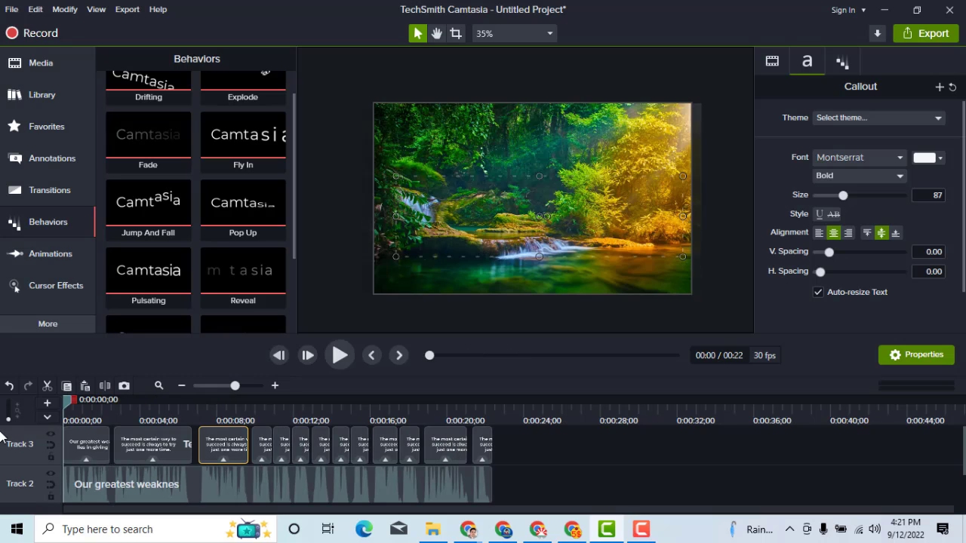
pyautogui.click(148, 417)
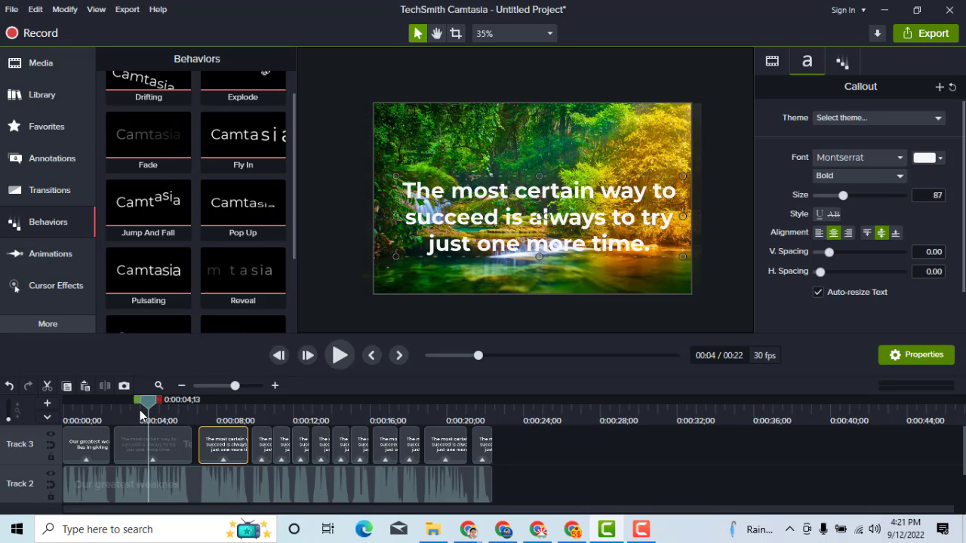
pyautogui.moveTo(140, 410); pyautogui.dragTo(219, 413)
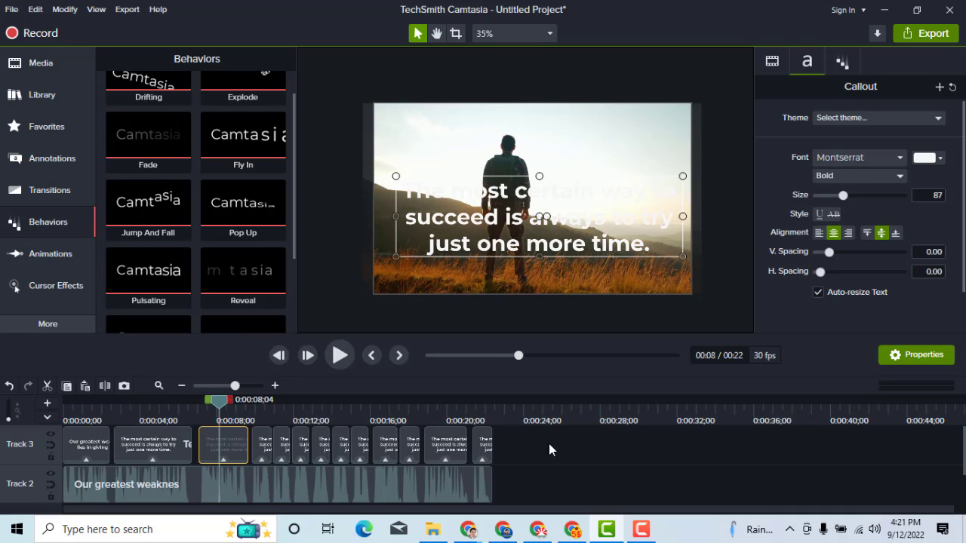
# Switch to the Google Docs document in Chrome and copy the line "It always seems impossible until it's done."
pyautogui.click(575, 530)
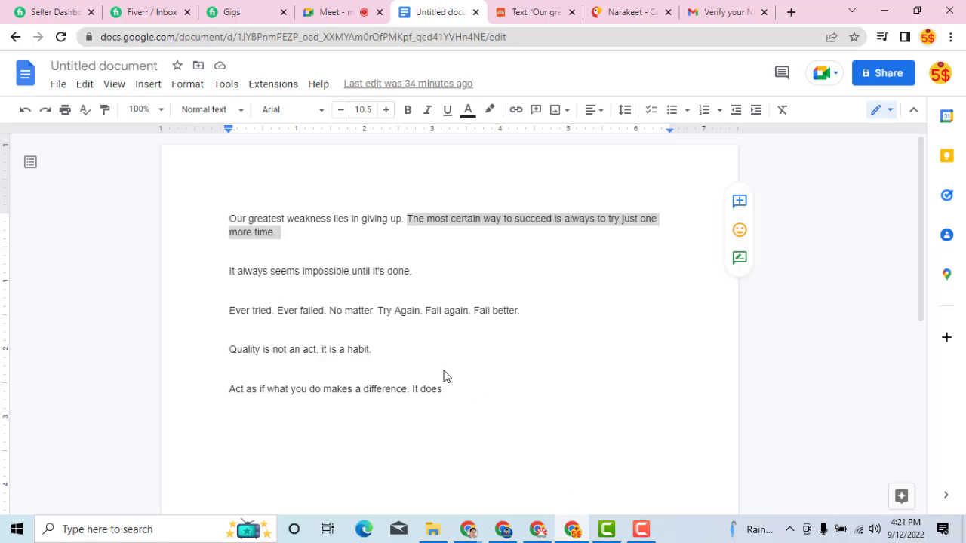
pyautogui.click(229, 283)
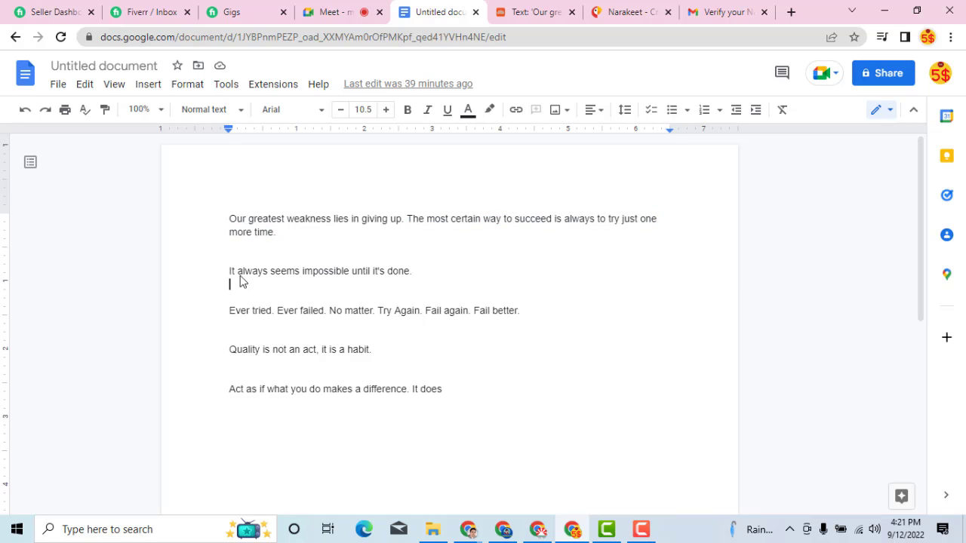
pyautogui.moveTo(287, 277); pyautogui.dragTo(391, 275)
pyautogui.rightClick(391, 275)
pyautogui.click(421, 181)
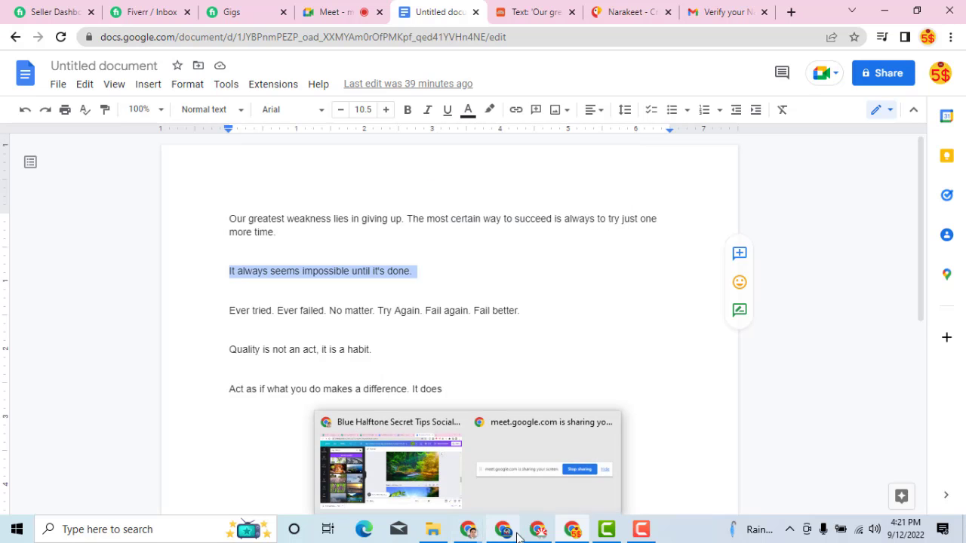
# Switch back to Camtasia and replace the hillside callout's text with the copied line "It always seems impossible until it's done."
pyautogui.click(606, 529)
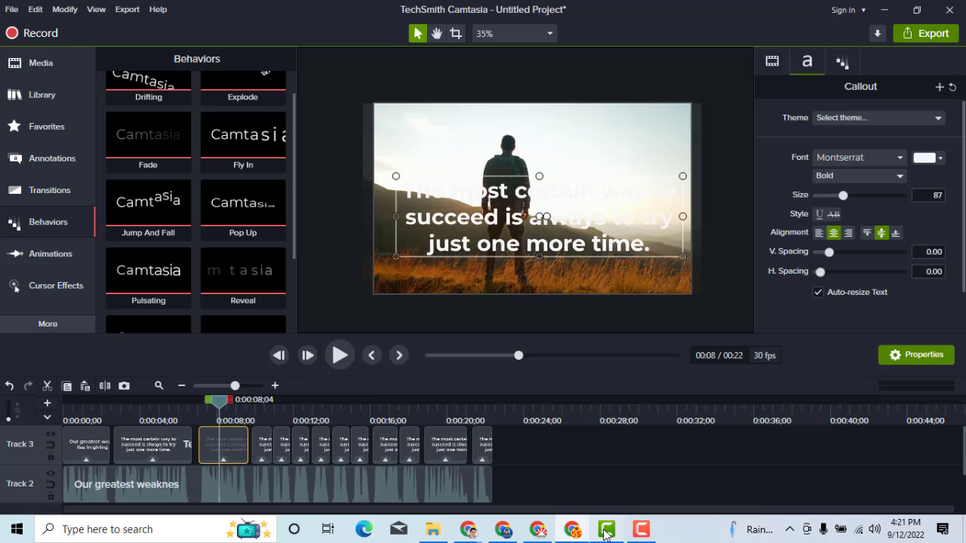
pyautogui.doubleClick(454, 217)
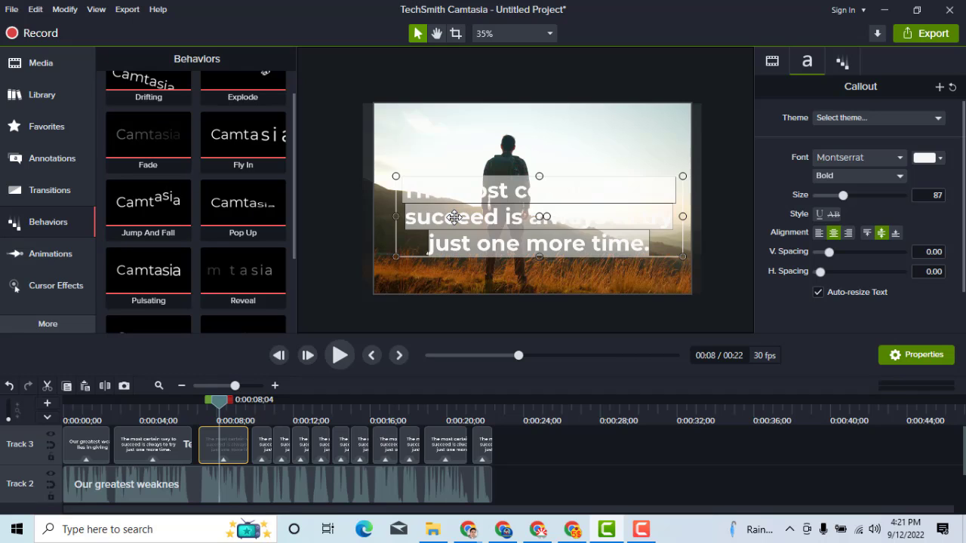
pyautogui.hotkey('ctrl', 'v')
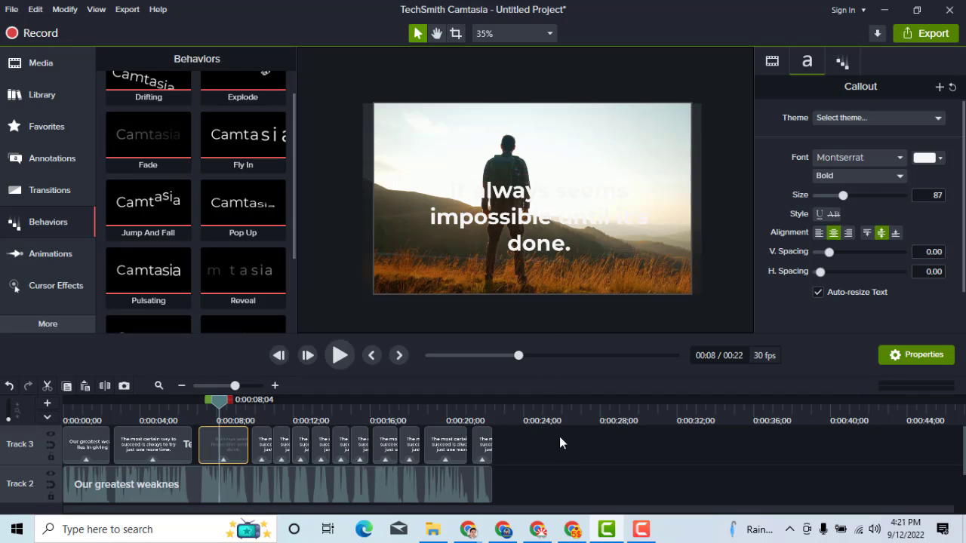
pyautogui.click(560, 436)
# Narrow the hillside callout and scale it down to font size 77 so it wraps onto two lines, and centre it horizontally in the frame
pyautogui.click(479, 230)
pyautogui.moveTo(395, 216)
pyautogui.mouseDown()
pyautogui.moveTo(377, 217)
pyautogui.moveTo(413, 217)
pyautogui.mouseUp()
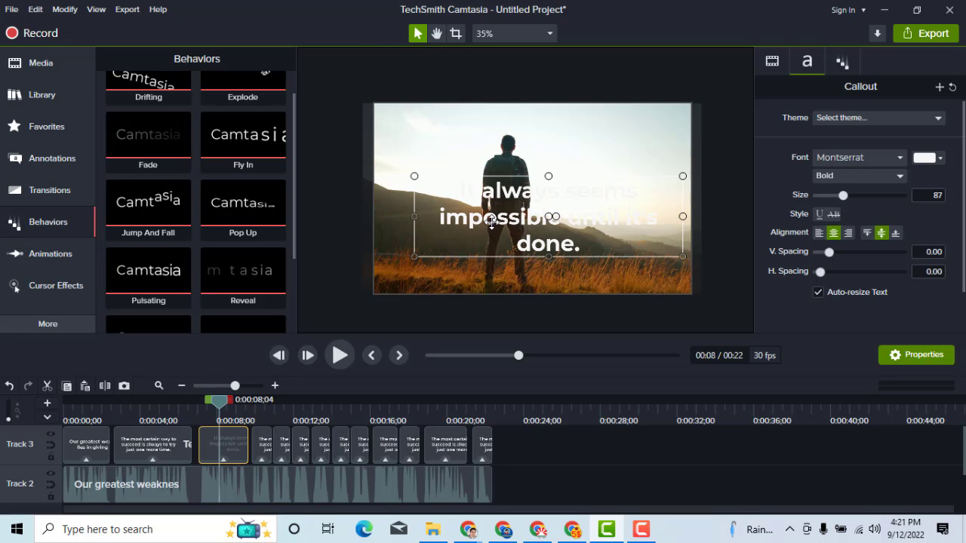
pyautogui.moveTo(491, 219); pyautogui.dragTo(435, 251)
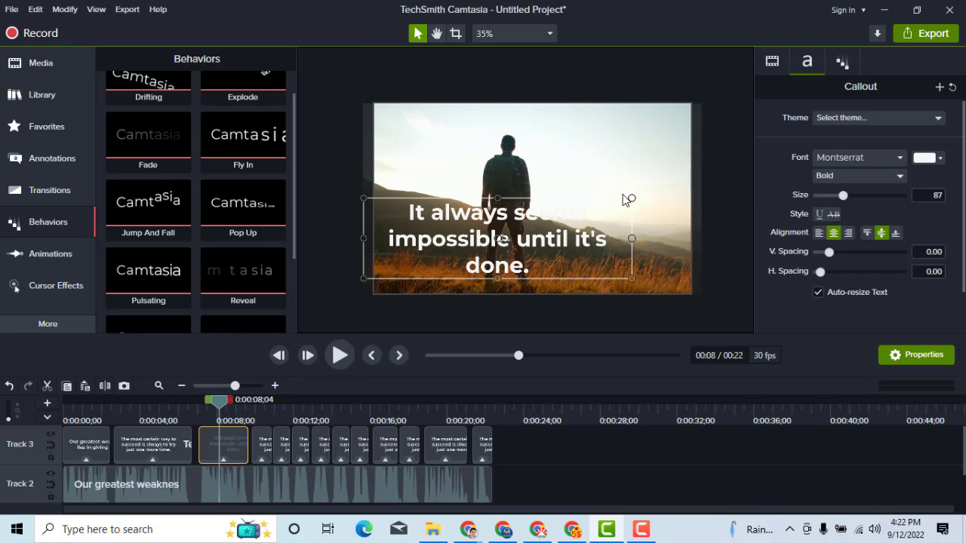
pyautogui.moveTo(631, 198)
pyautogui.mouseDown()
pyautogui.moveTo(601, 209)
pyautogui.moveTo(638, 198)
pyautogui.moveTo(621, 207)
pyautogui.mouseUp()
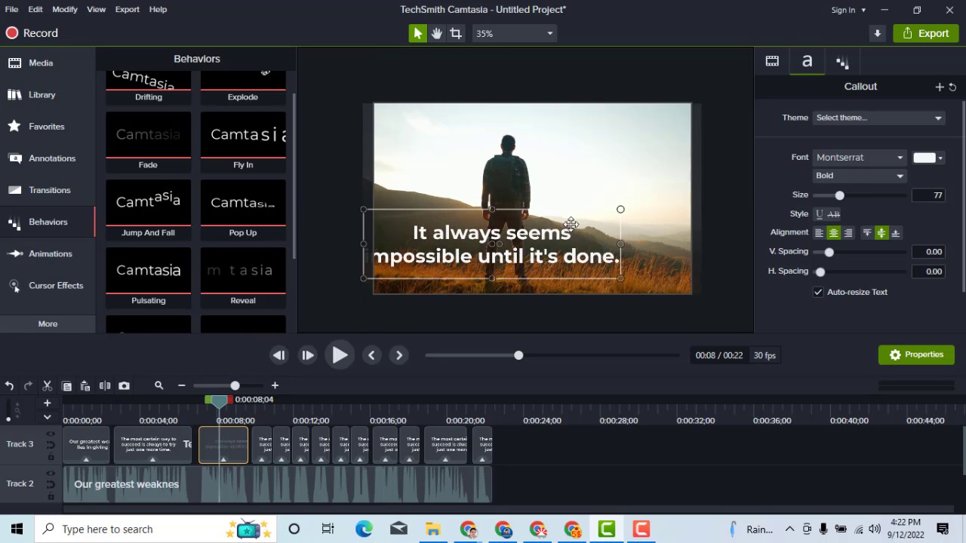
pyautogui.moveTo(549, 230); pyautogui.dragTo(592, 205)
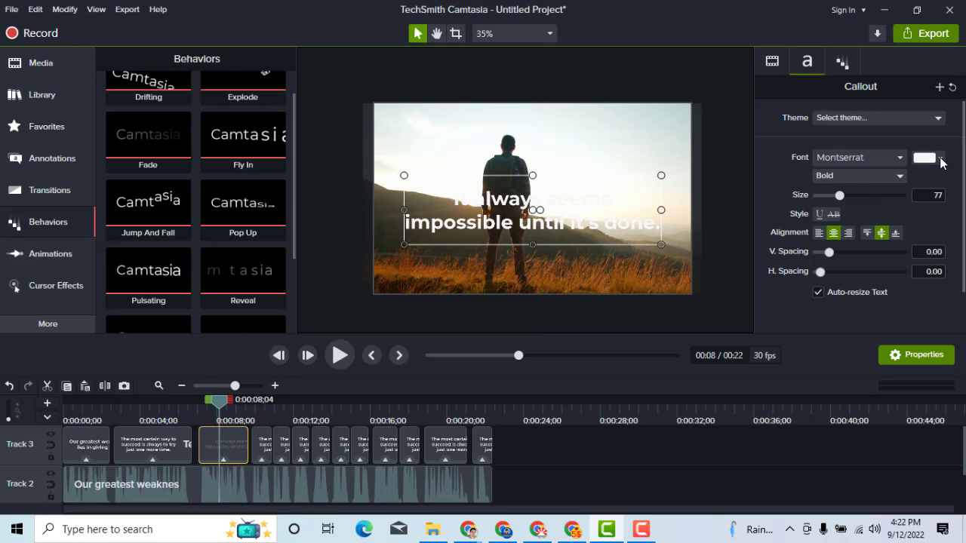
# Open the font colour choices for the hillside callout
pyautogui.click(940, 158)
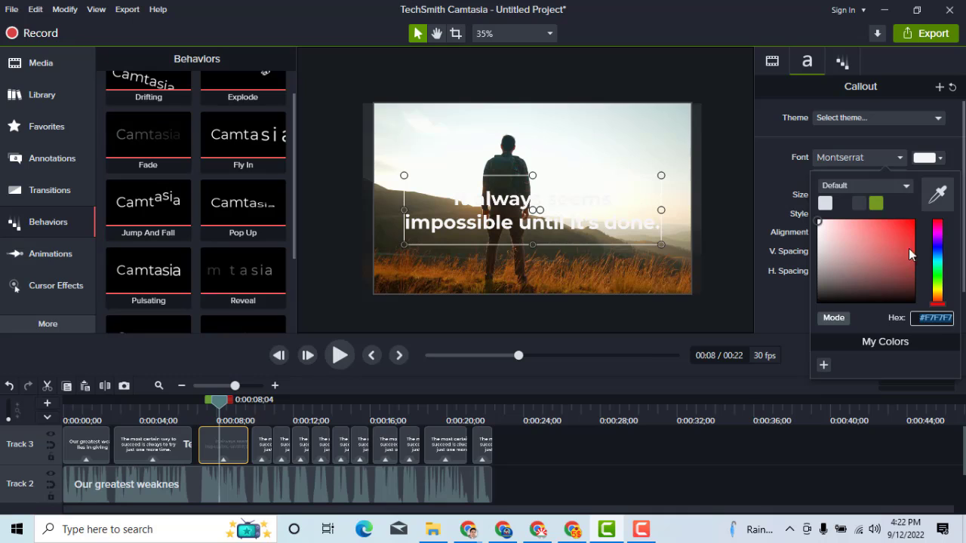
# Set the font colour of the "It always seems impossible until it's done." callout to bright yellow, #FFFC02
pyautogui.click(939, 291)
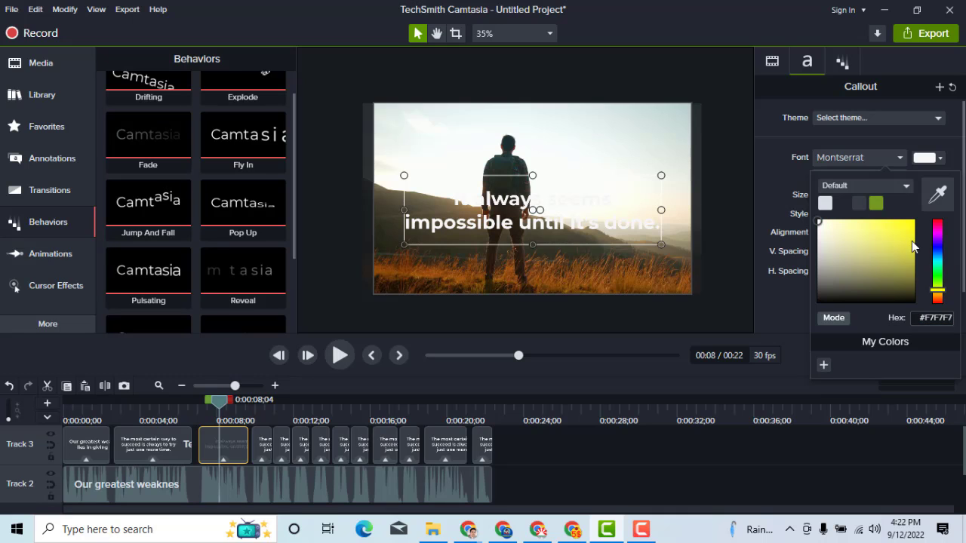
pyautogui.moveTo(912, 247)
pyautogui.mouseDown()
pyautogui.moveTo(910, 220)
pyautogui.moveTo(904, 240)
pyautogui.moveTo(917, 223)
pyautogui.mouseUp()
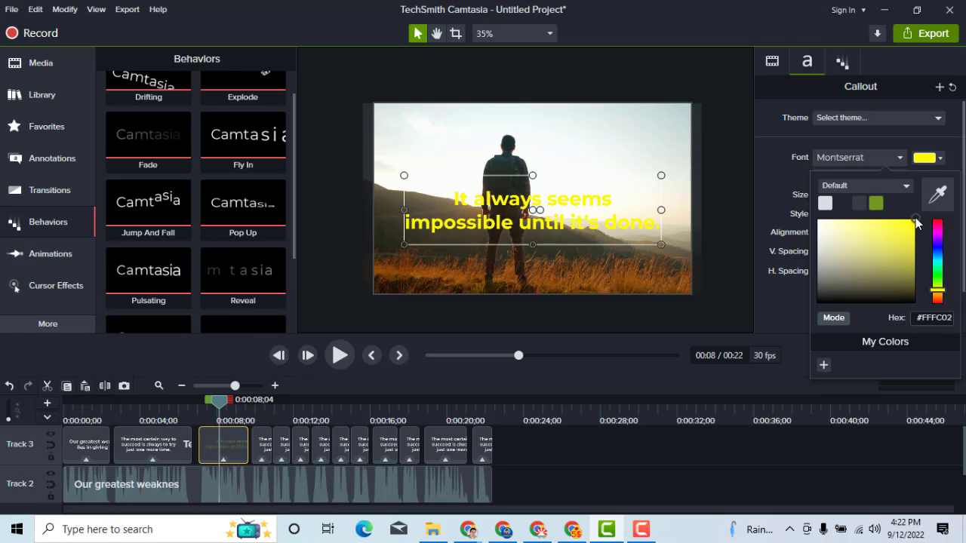
pyautogui.click(640, 442)
# Preview the video, place the playhead at 0:00:10;03, and select the callout there with the timeline enlarged
pyautogui.click(338, 356)
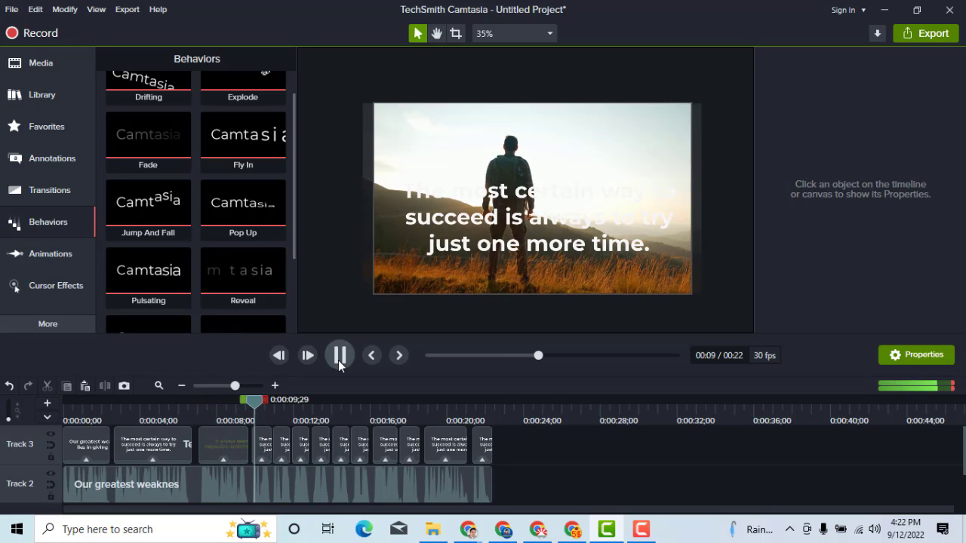
pyautogui.click(273, 405)
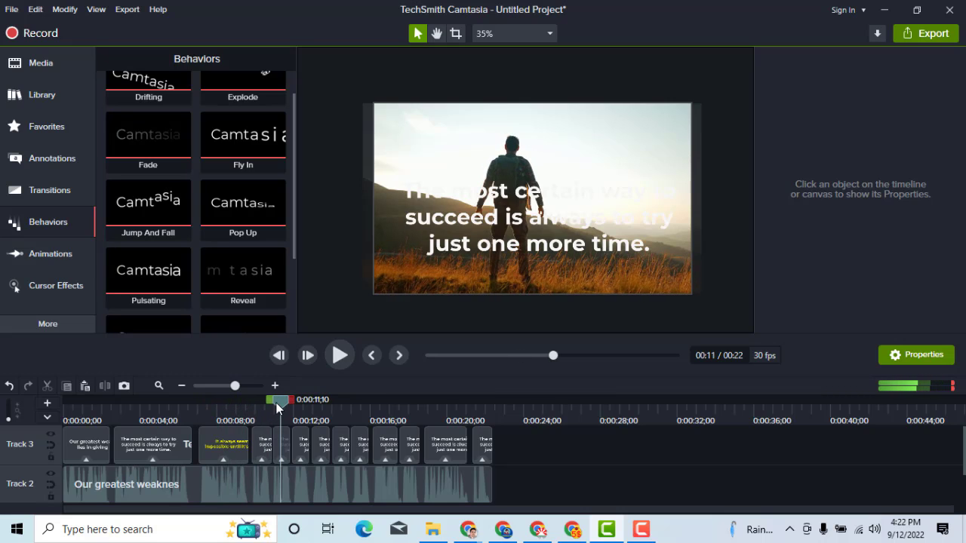
pyautogui.moveTo(270, 407); pyautogui.dragTo(255, 417)
pyautogui.click(261, 444)
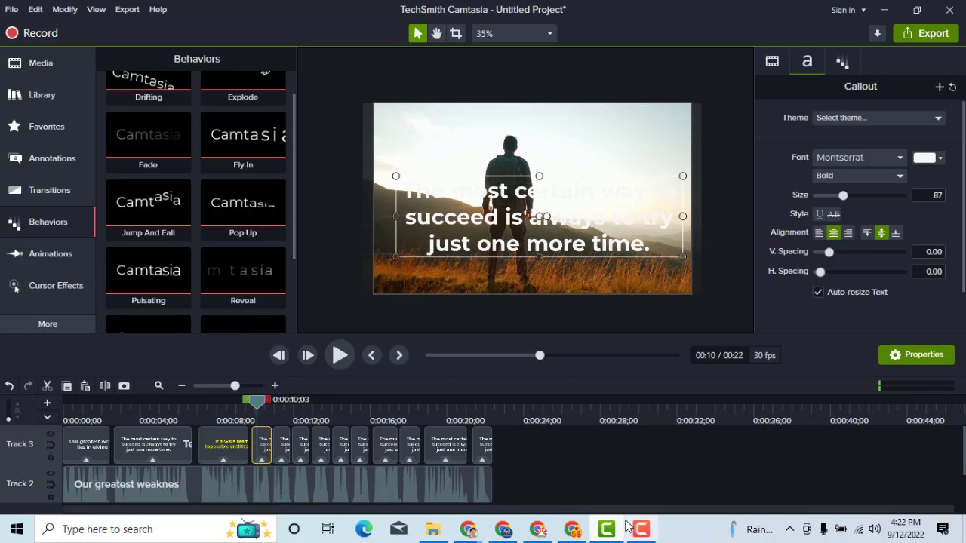
pyautogui.click(276, 386)
pyautogui.click(276, 386)
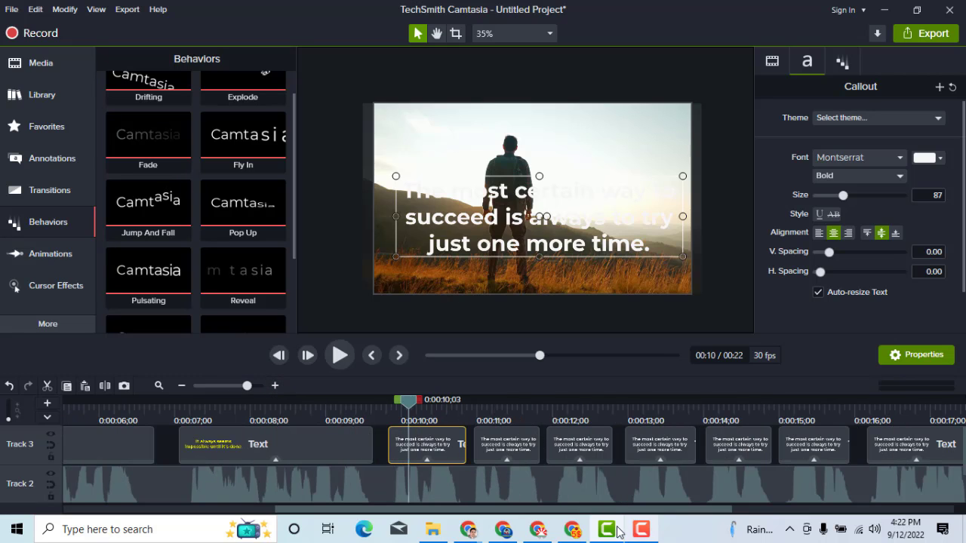
# Switch to the Google Docs quotes document and copy "Ever tried" without the full stop
pyautogui.click(572, 530)
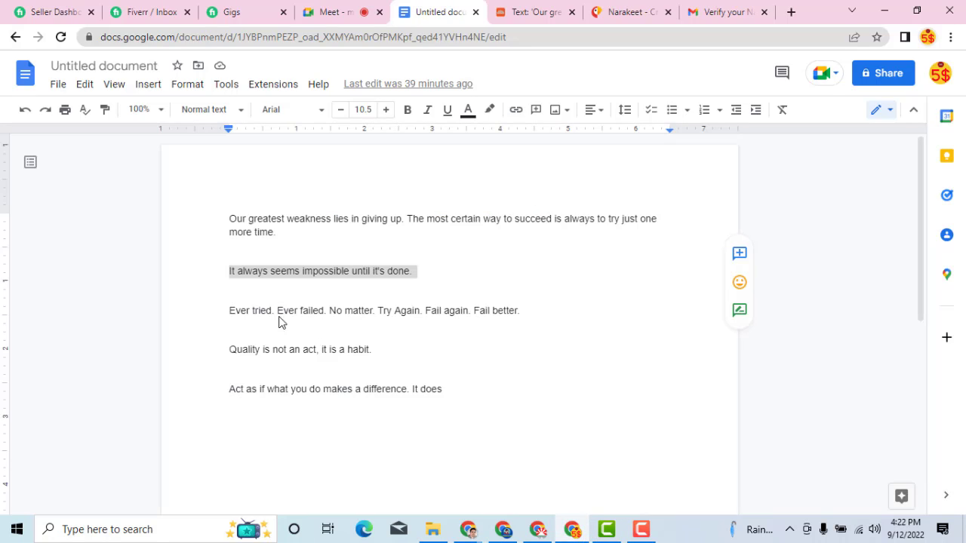
pyautogui.click(233, 319)
pyautogui.moveTo(227, 318); pyautogui.dragTo(274, 318)
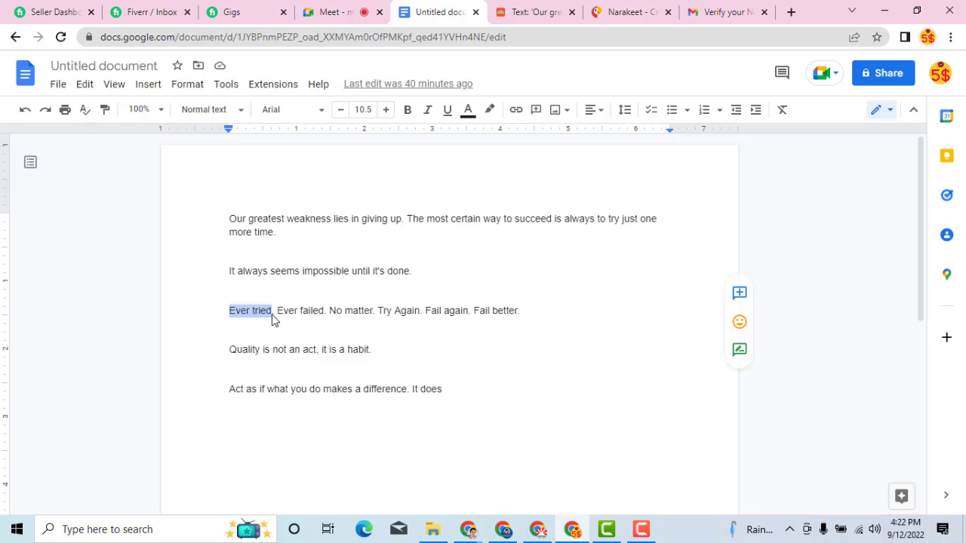
pyautogui.rightClick(259, 317)
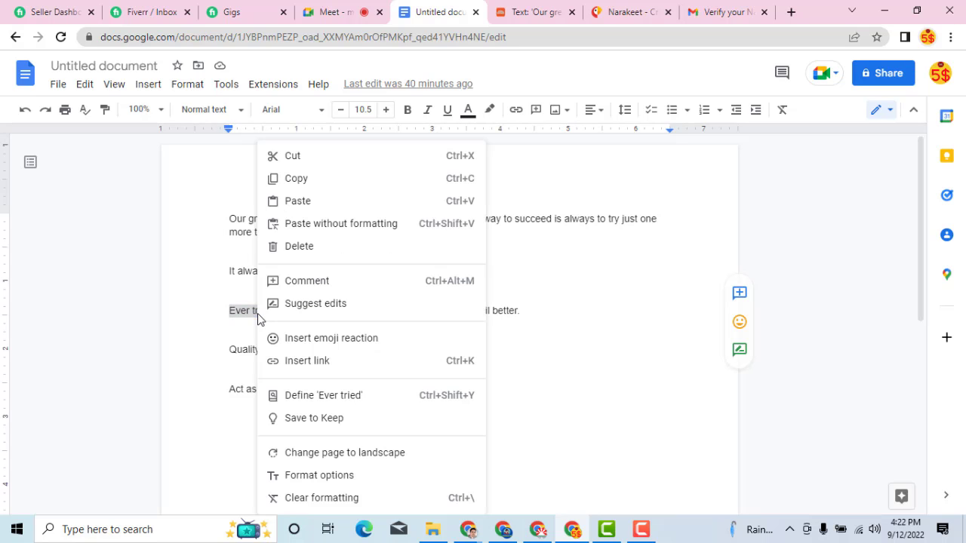
pyautogui.click(293, 181)
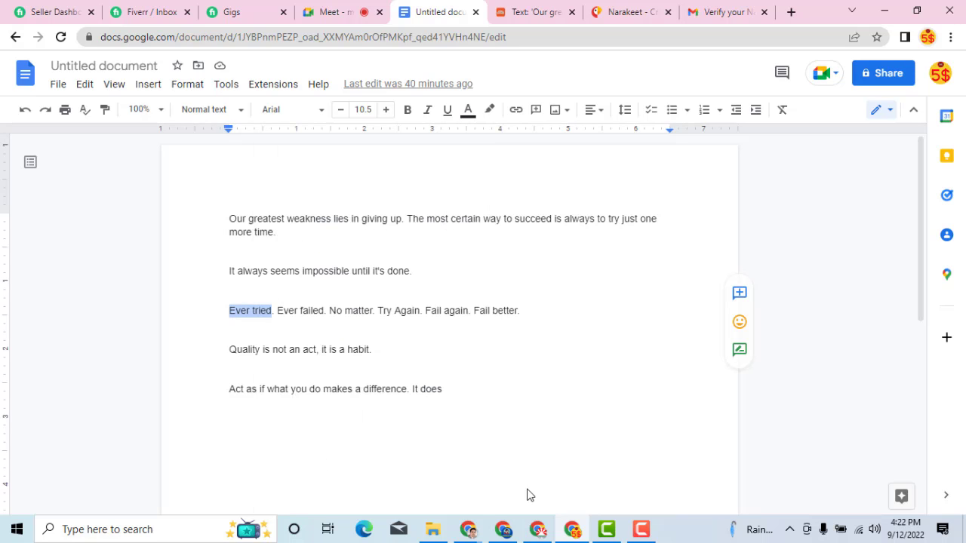
# Return to Camtasia and replace the text of the callout at 0:00:10;03 with the copied "Ever tried"
pyautogui.click(606, 529)
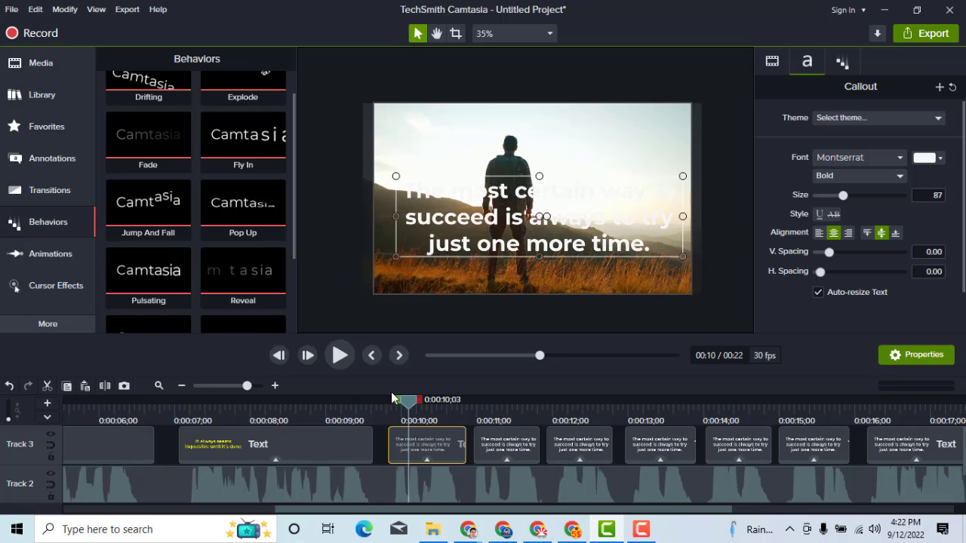
pyautogui.doubleClick(456, 241)
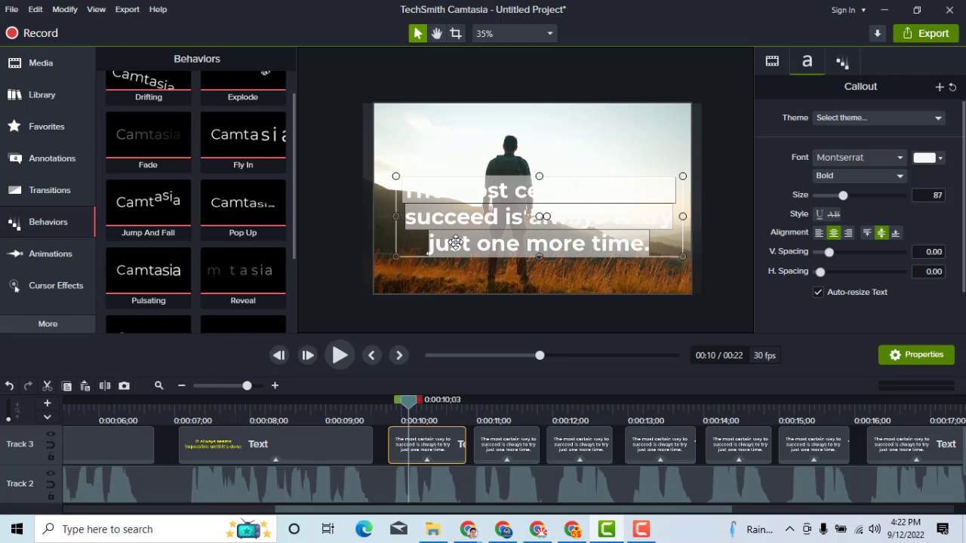
pyautogui.hotkey('ctrl', 'v')
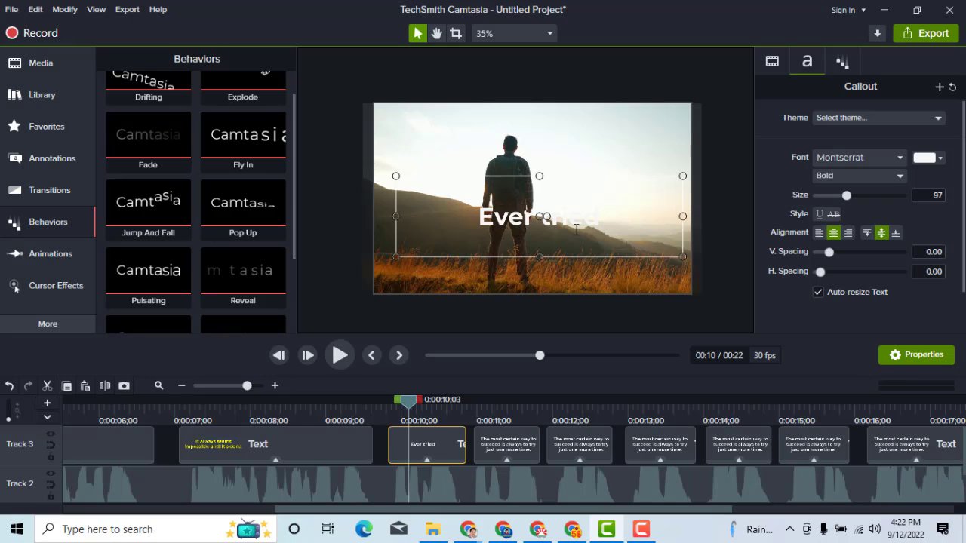
# Recolour the "Ever tried" text yellow and shift the callout slightly left to centre it on the canvas
pyautogui.moveTo(593, 216); pyautogui.dragTo(466, 216)
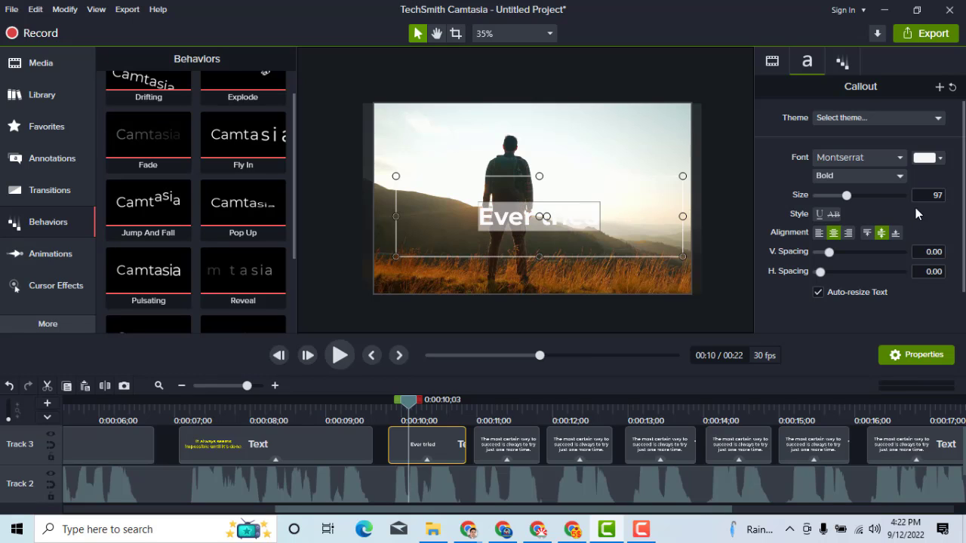
pyautogui.click(939, 158)
pyautogui.moveTo(940, 293); pyautogui.dragTo(937, 287)
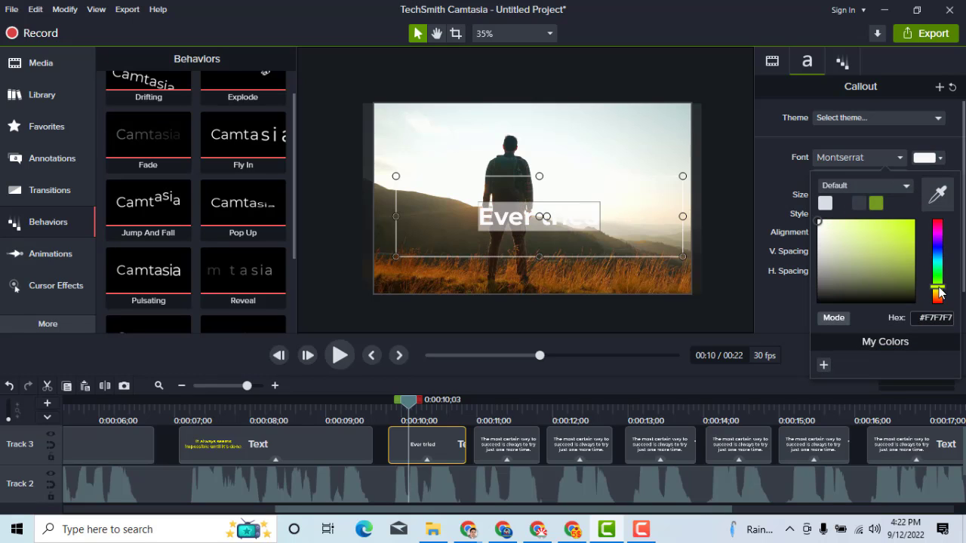
pyautogui.click(912, 224)
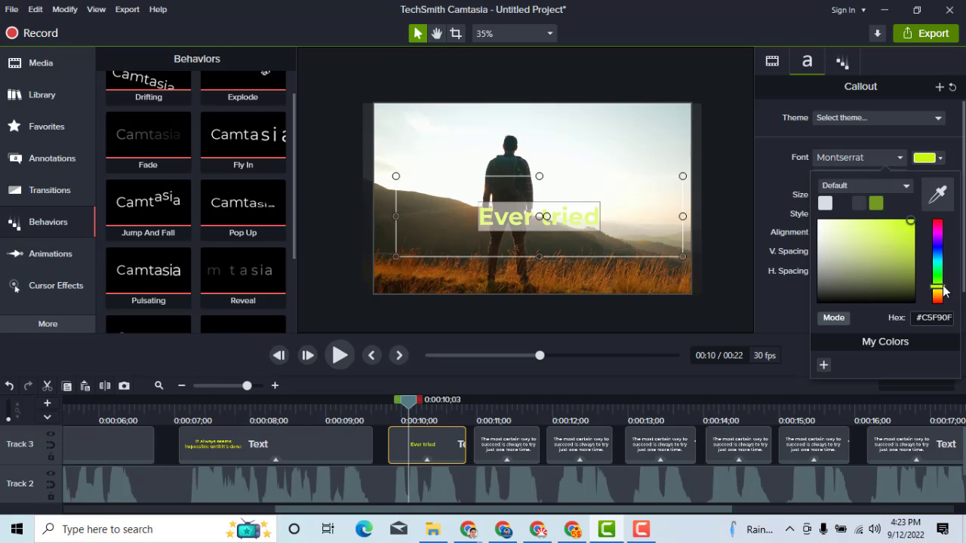
pyautogui.moveTo(939, 287); pyautogui.dragTo(939, 295)
pyautogui.click(356, 297)
pyautogui.moveTo(506, 224); pyautogui.dragTo(503, 224)
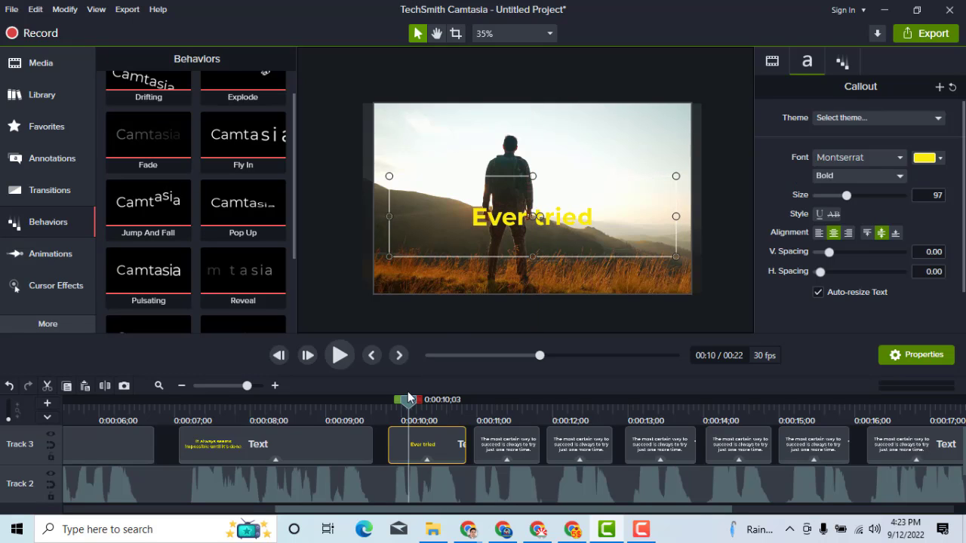
# Move the playhead to 0:00:11;08 and copy "Ever failed." from the Google Docs quotes document
pyautogui.moveTo(492, 417); pyautogui.dragTo(498, 421)
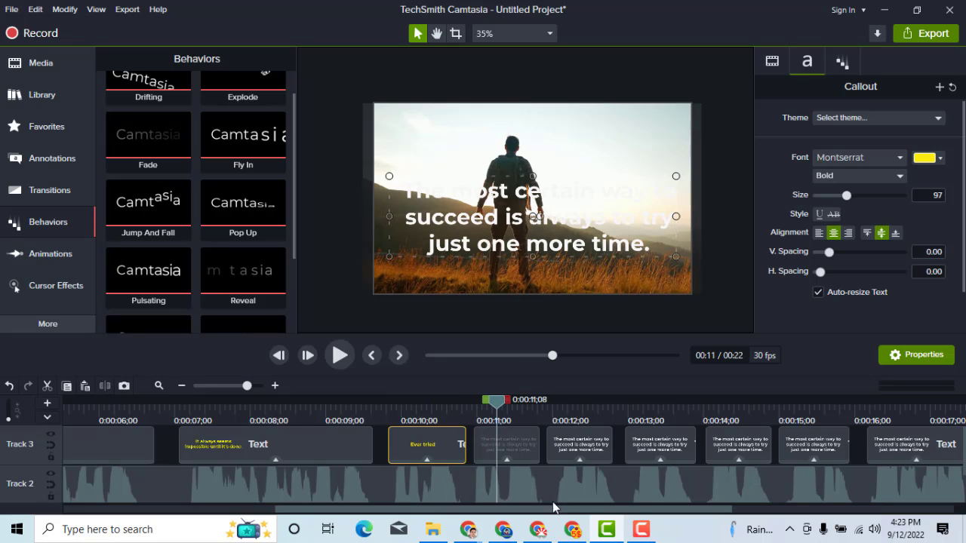
pyautogui.click(572, 529)
pyautogui.click(278, 315)
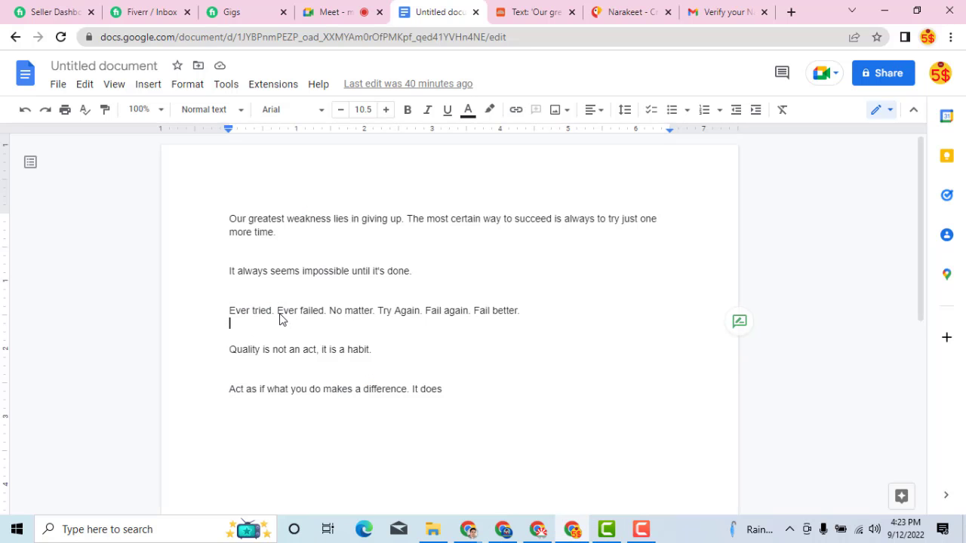
pyautogui.keyDown('shift'); pyautogui.click(326, 318); pyautogui.keyUp('shift')
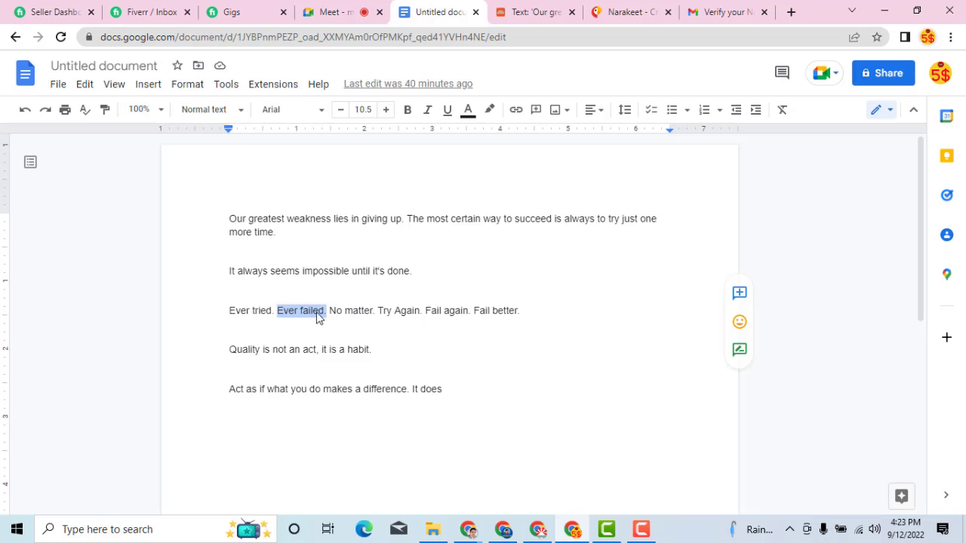
pyautogui.rightClick(318, 317)
pyautogui.click(356, 183)
# Return to Camtasia and replace the text of the callout at 0:00:11;08 with the copied "Ever failed."
pyautogui.click(607, 529)
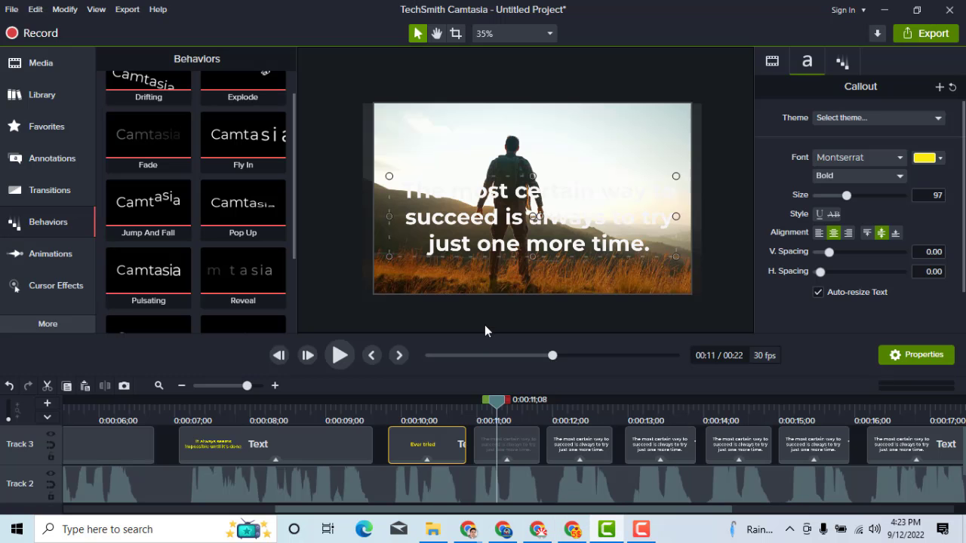
pyautogui.click(489, 235)
pyautogui.doubleClick(489, 235)
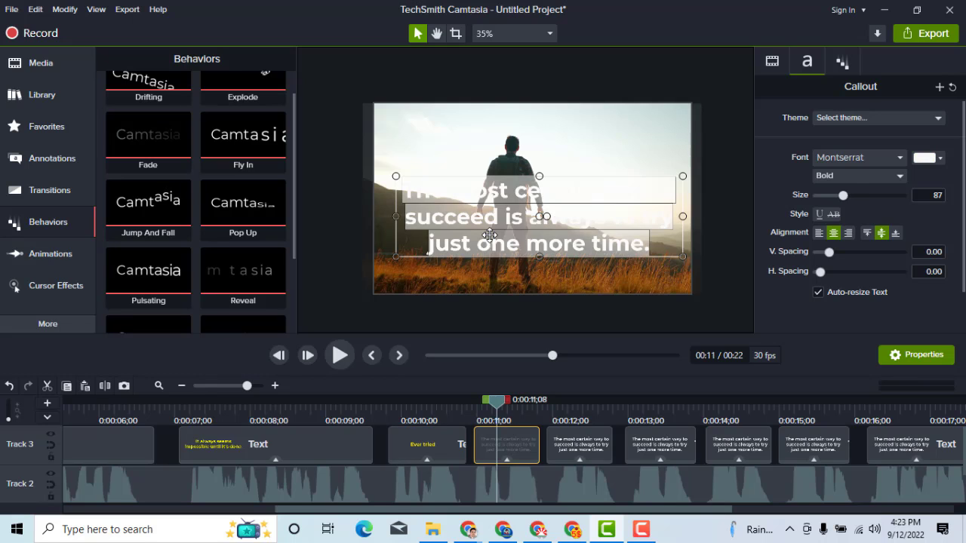
pyautogui.hotkey('ctrl', 'v')
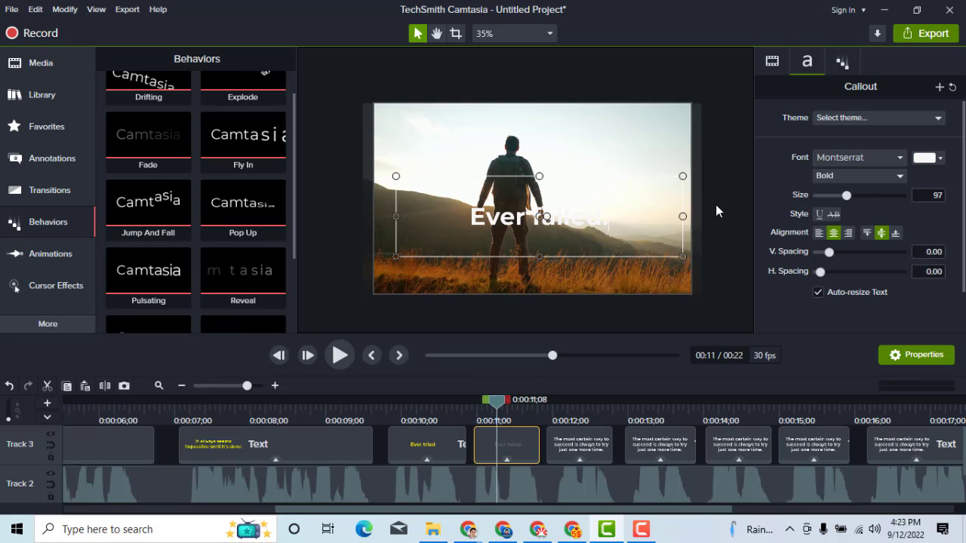
# Try to set the font colour of the "Ever failed." callout to yellow, #E9F107
pyautogui.click(928, 158)
pyautogui.click(940, 290)
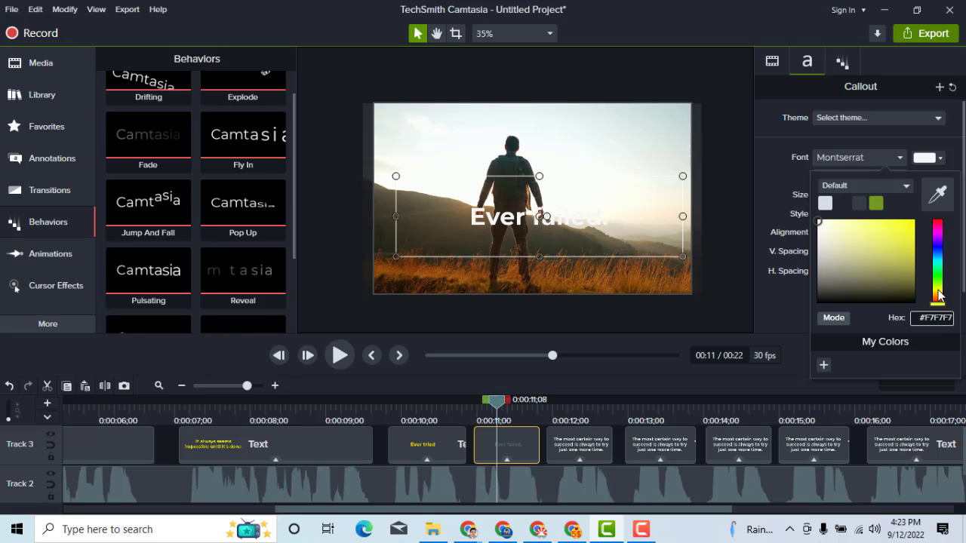
pyautogui.click(913, 224)
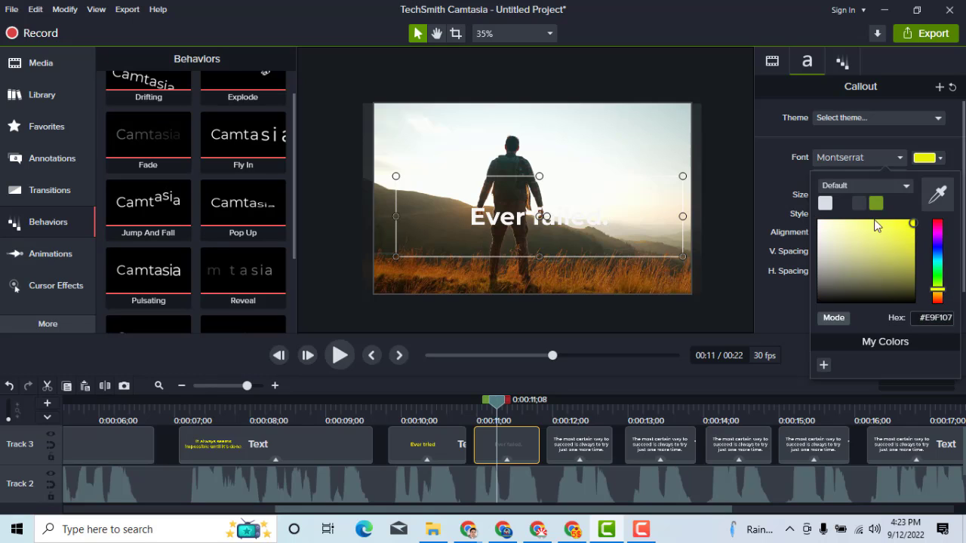
pyautogui.press('Escape')
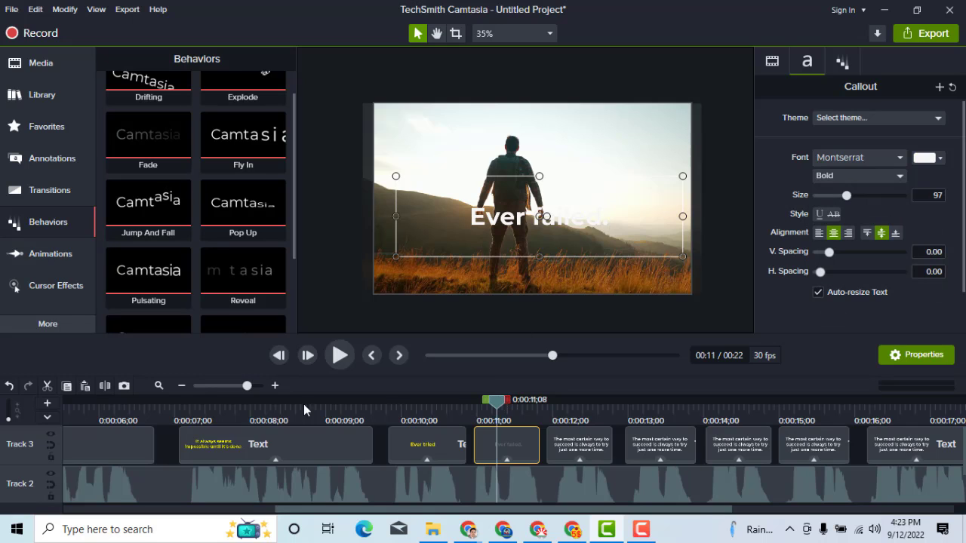
# Select the "It always seems impossible until it's done." callout at 0:00:07;26 and change its font colour to golden yellow, #FFE402
pyautogui.click(240, 410)
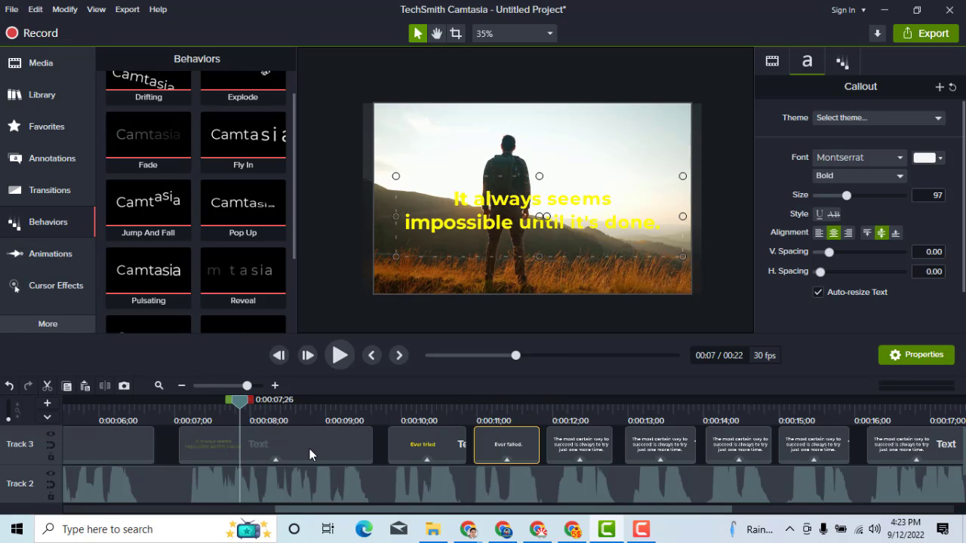
pyautogui.click(270, 445)
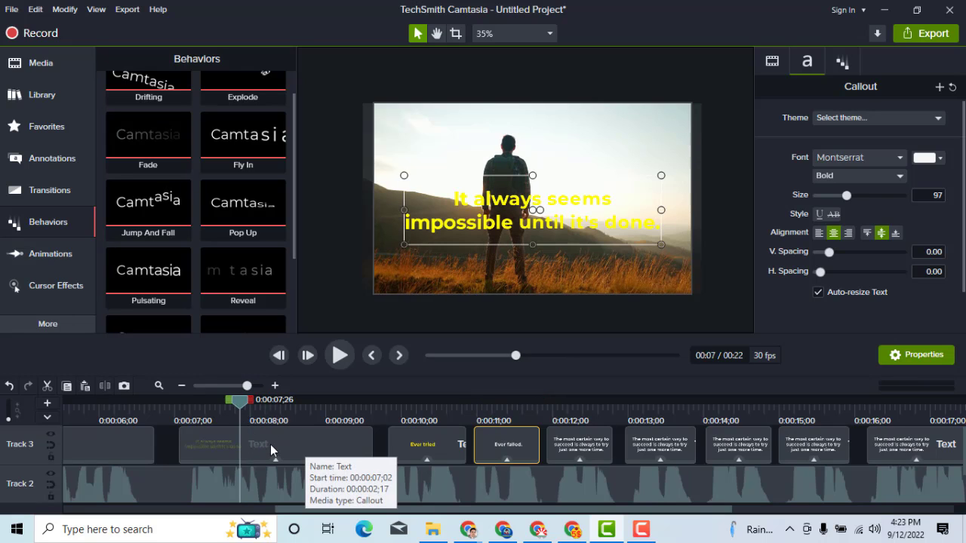
pyautogui.click(940, 159)
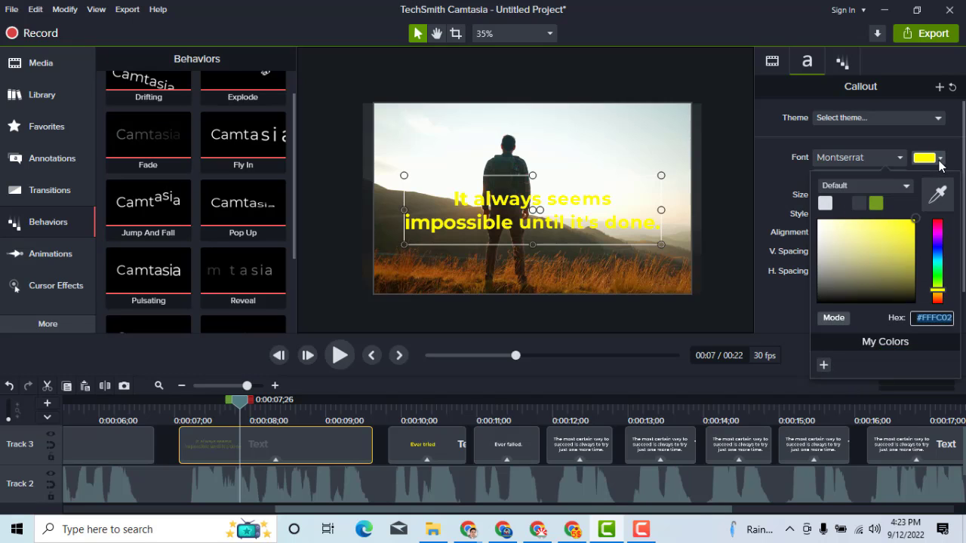
pyautogui.click(939, 160)
pyautogui.click(939, 160)
pyautogui.click(942, 294)
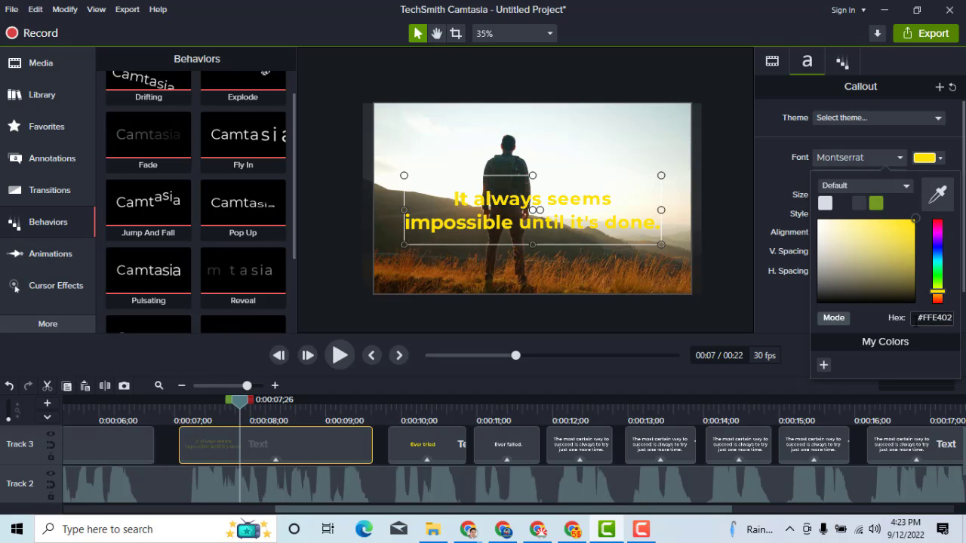
# Copy the hex code #FFE402 from the callout's font colour settings
pyautogui.moveTo(916, 317); pyautogui.dragTo(945, 321)
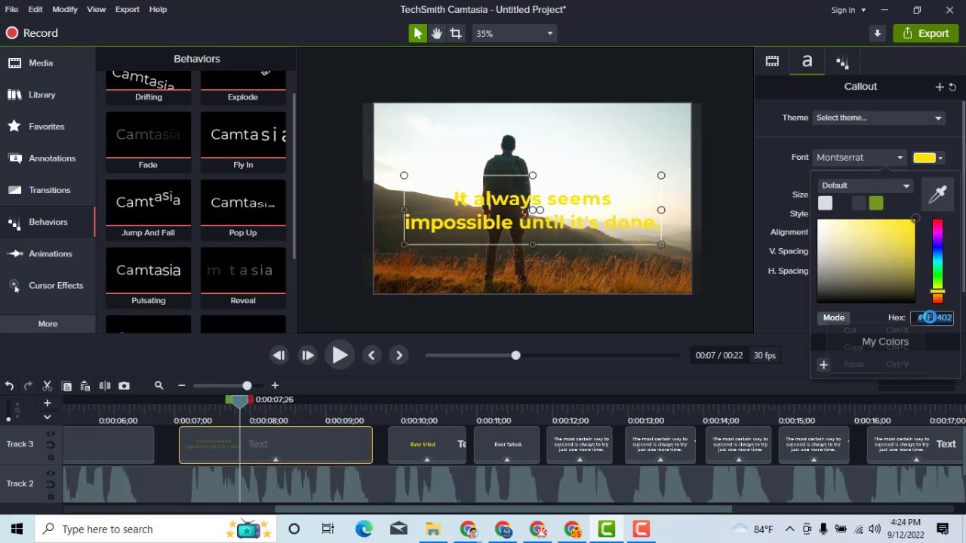
pyautogui.rightClick(927, 323)
pyautogui.click(862, 348)
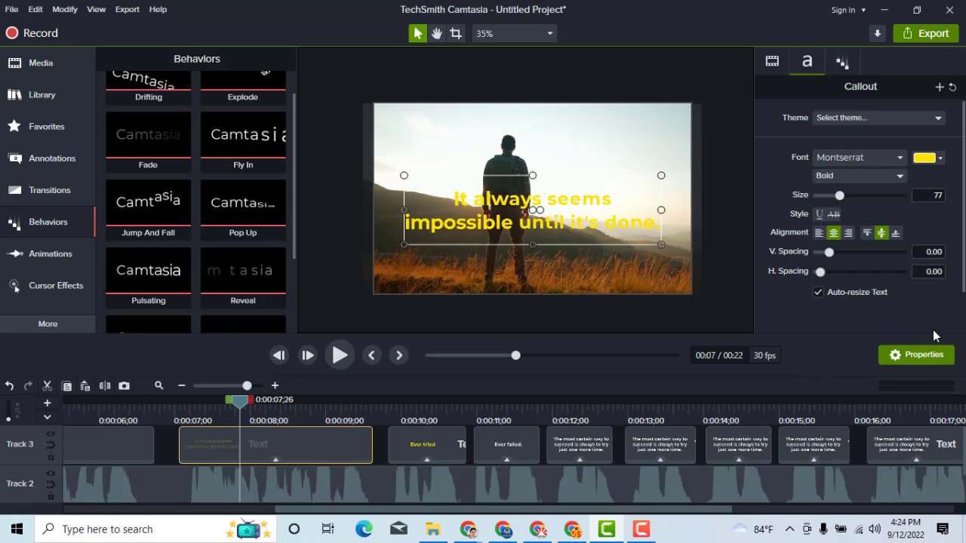
# Select the "Ever tried" callout at 0:00:10;01 and set its font colour to the copied hex code #FFE402
pyautogui.click(939, 158)
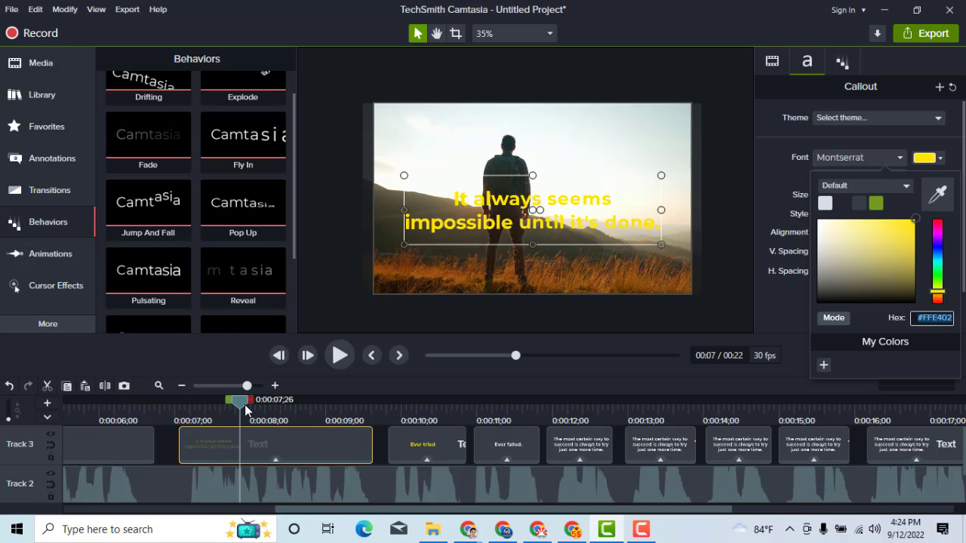
pyautogui.moveTo(245, 410); pyautogui.dragTo(412, 417)
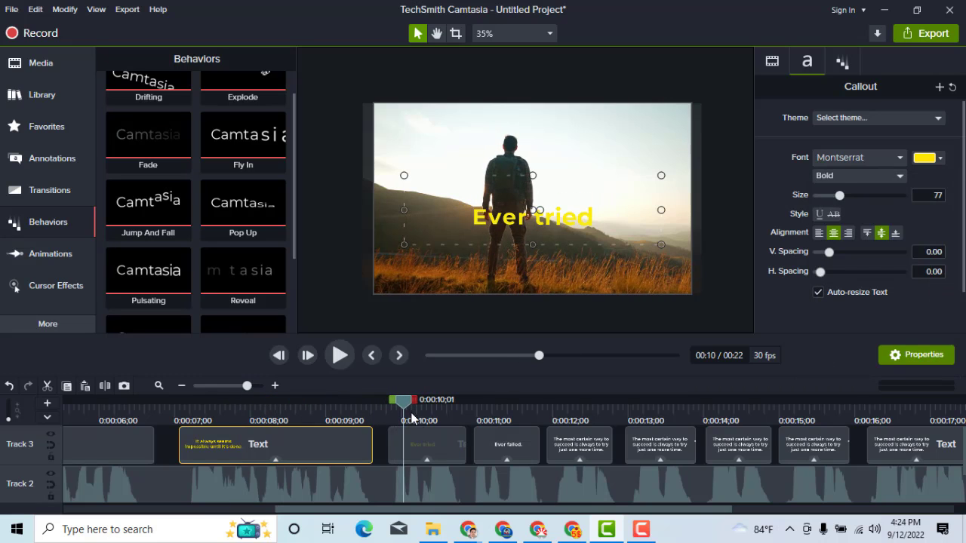
pyautogui.click(432, 442)
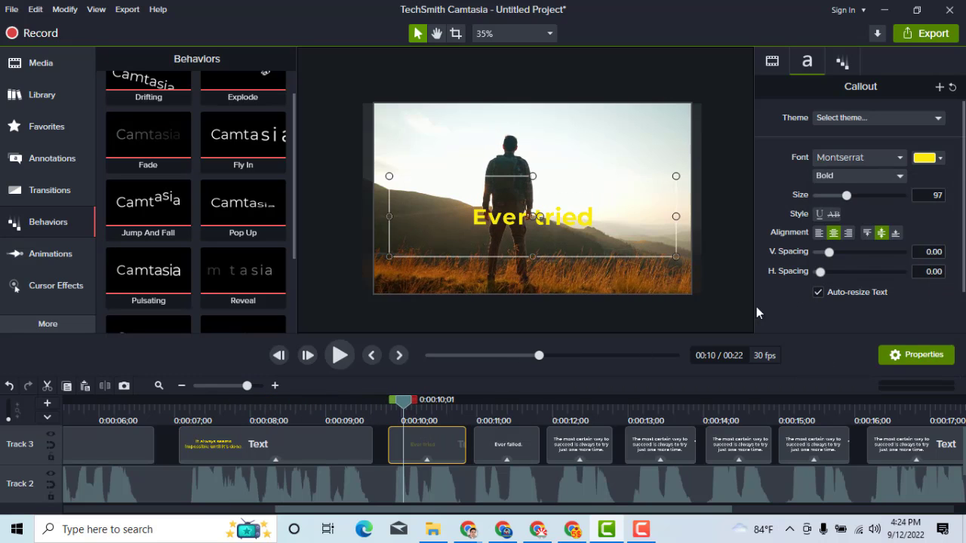
pyautogui.click(927, 159)
pyautogui.moveTo(908, 257); pyautogui.dragTo(909, 236)
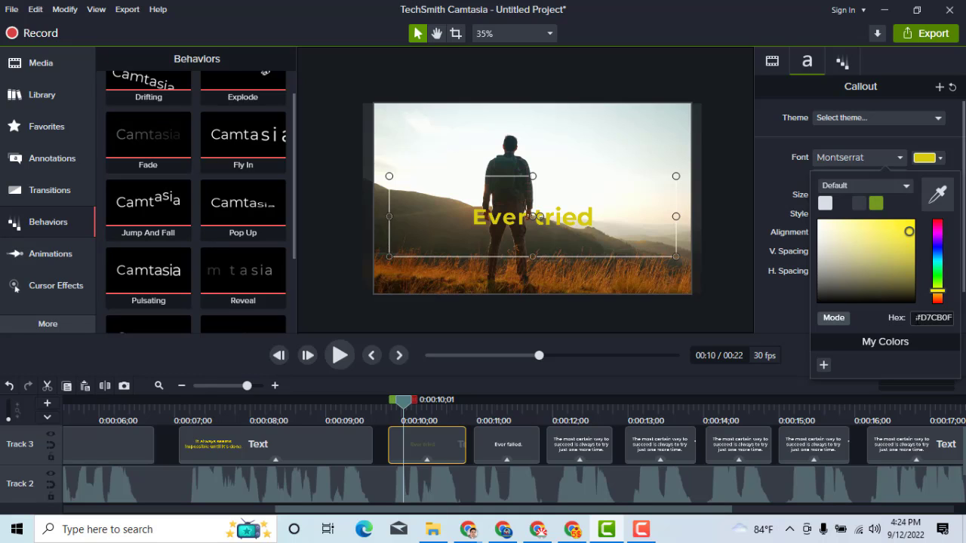
pyautogui.moveTo(915, 318); pyautogui.dragTo(926, 317)
pyautogui.hotkey('ctrl', 'v')
pyautogui.click(483, 411)
# Select the "Ever failed." callout at 0:00:11;13 and set its font colour to the copied hex code #FFE402
pyautogui.click(510, 404)
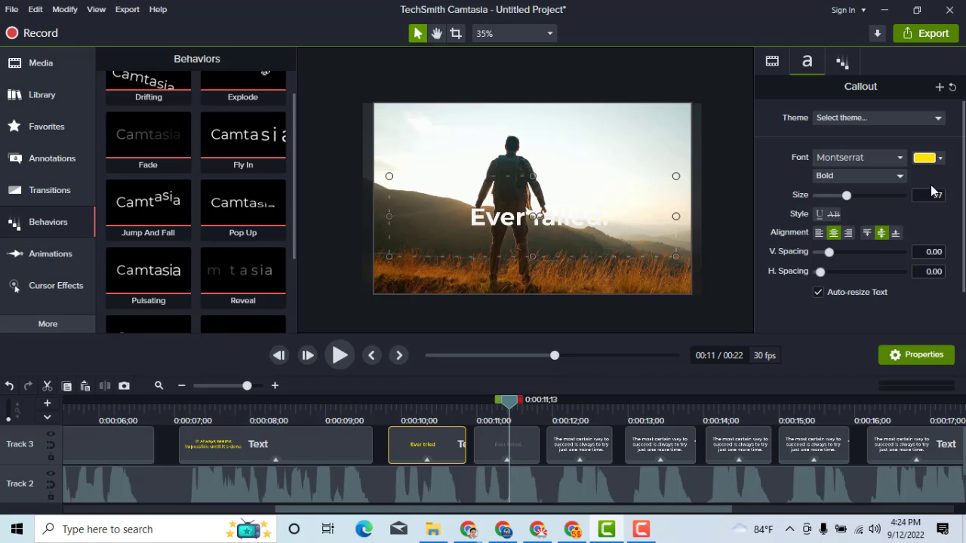
pyautogui.click(941, 160)
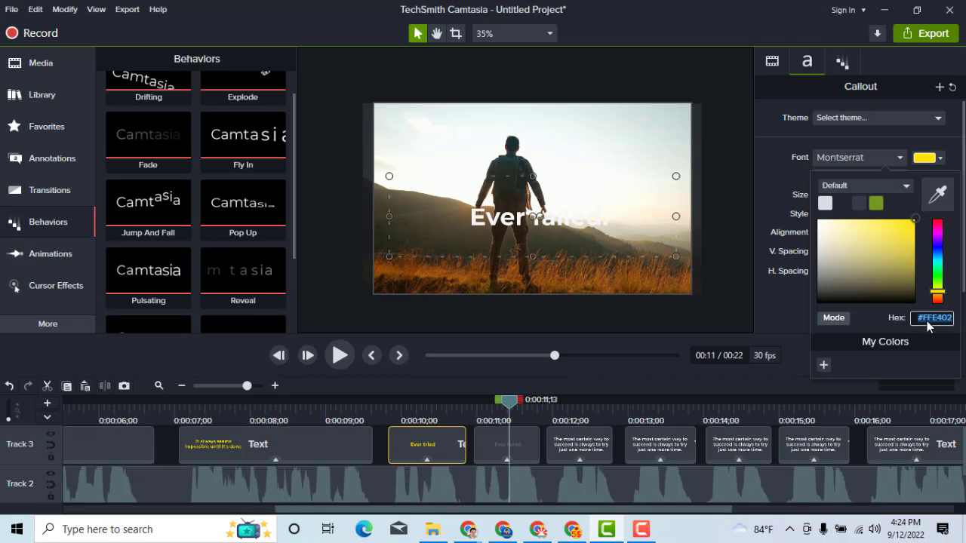
pyautogui.click(534, 442)
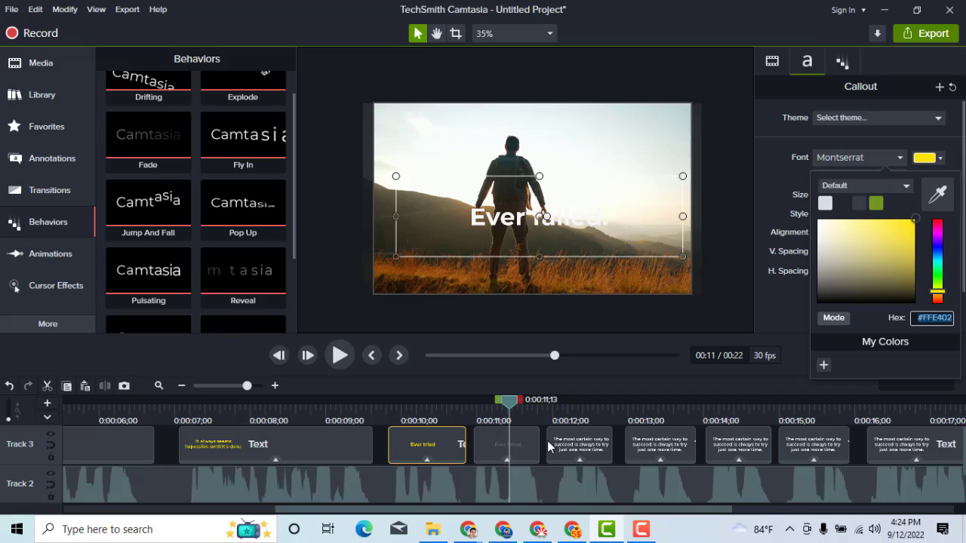
pyautogui.click(941, 160)
pyautogui.click(930, 320)
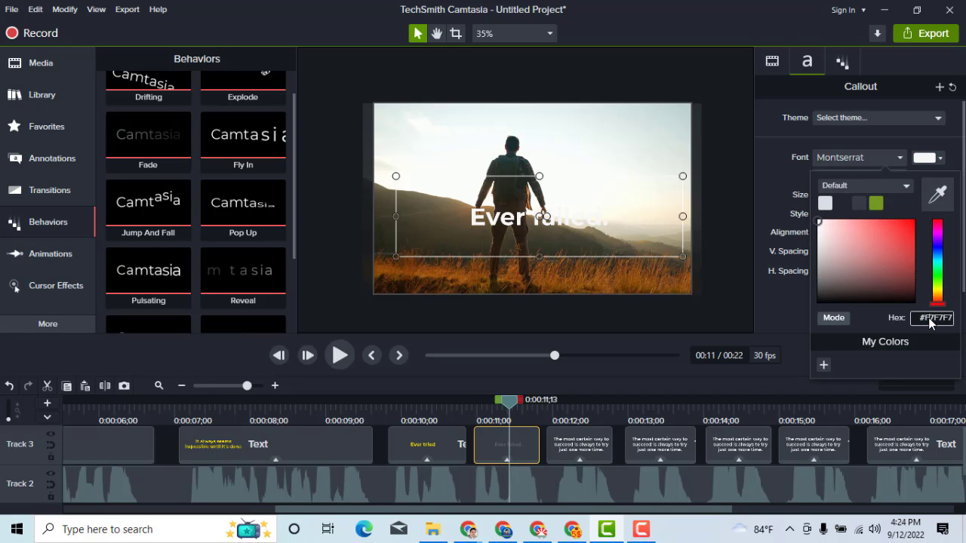
pyautogui.moveTo(914, 318); pyautogui.dragTo(956, 322)
pyautogui.hotkey('ctrl', 'v')
pyautogui.press('Return')
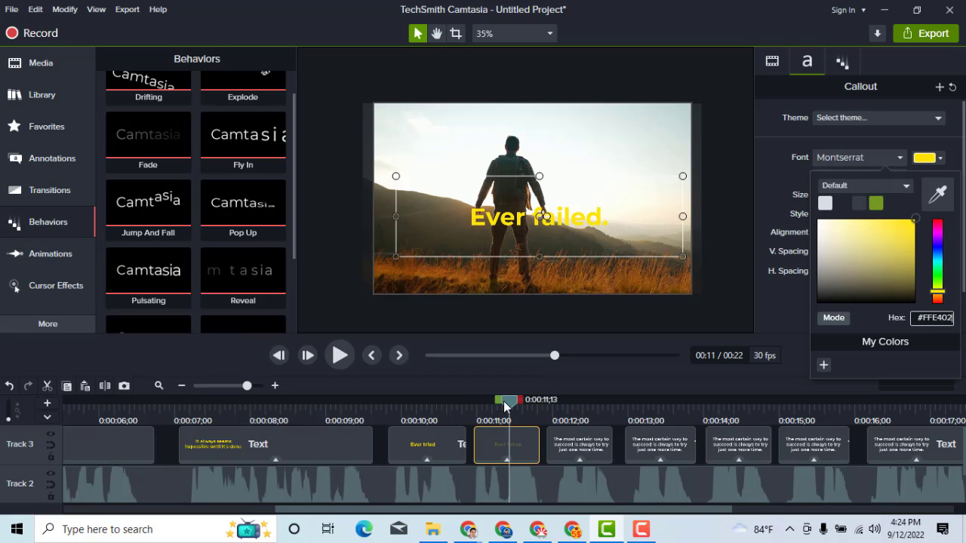
# Select the placeholder callout at 0:00:12;12 and set its font colour to the copied hex code #FFE402
pyautogui.moveTo(504, 408); pyautogui.dragTo(581, 414)
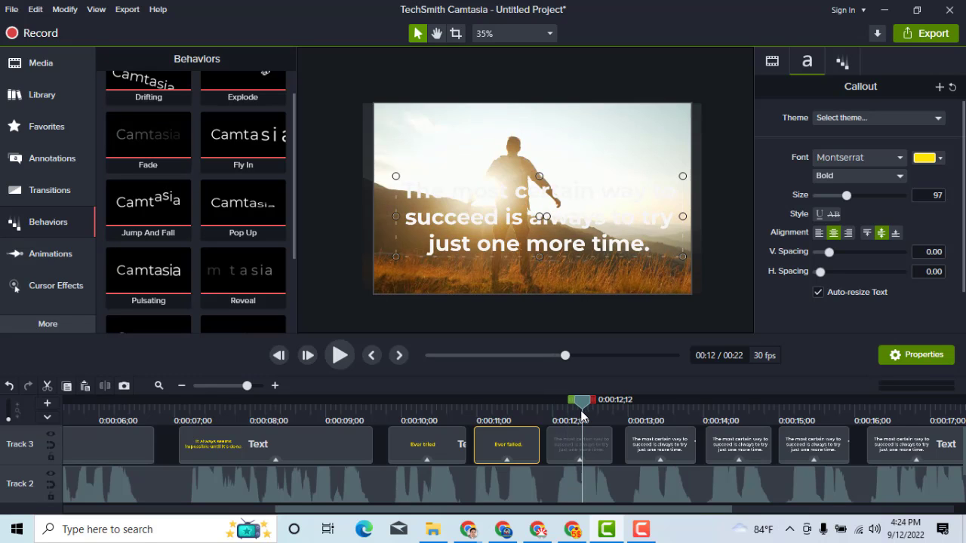
pyautogui.click(939, 157)
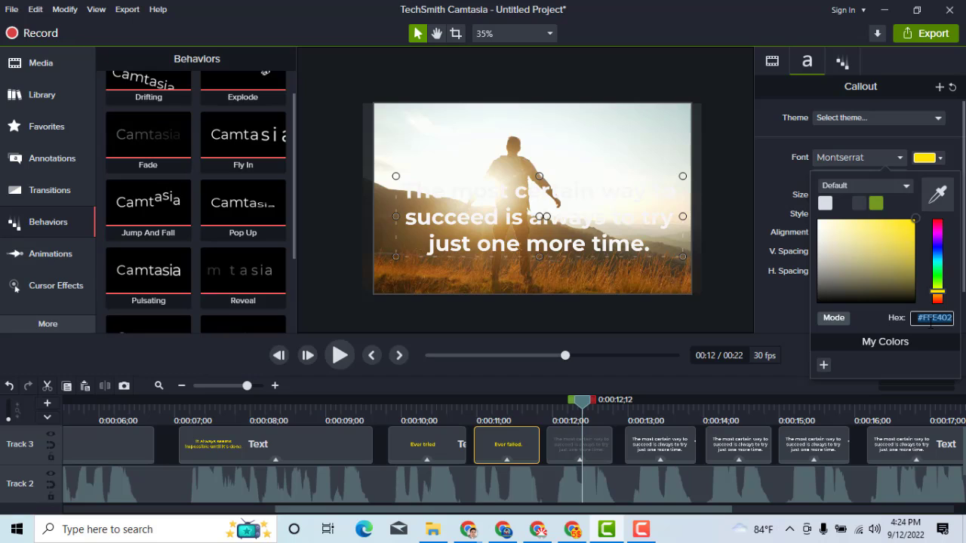
pyautogui.click(599, 458)
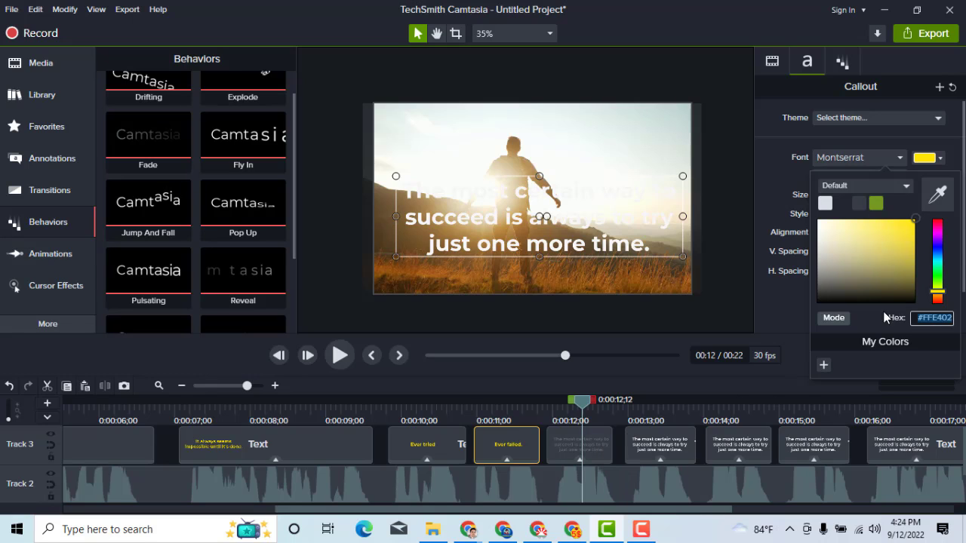
pyautogui.click(941, 160)
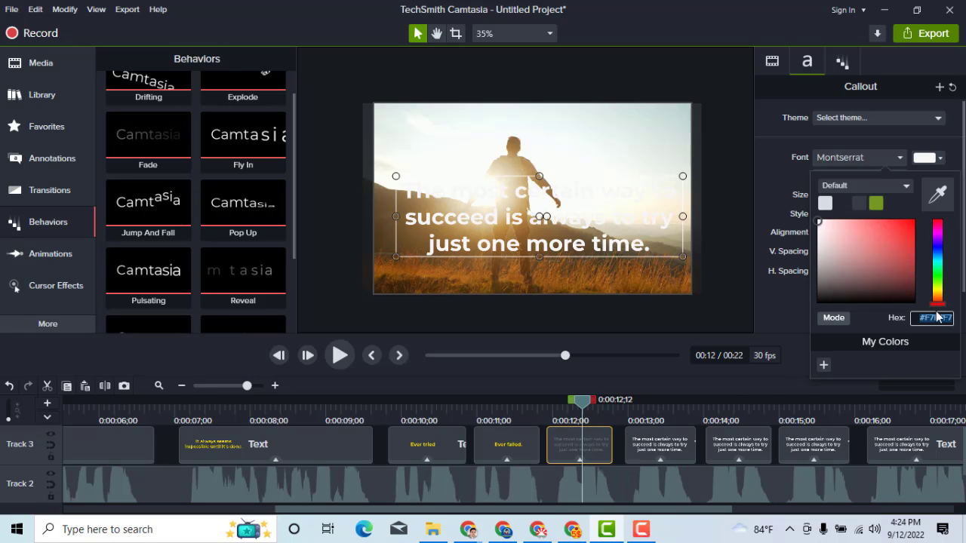
pyautogui.click(933, 321)
pyautogui.doubleClick(928, 318)
pyautogui.hotkey('ctrl', 'v')
pyautogui.press('Return')
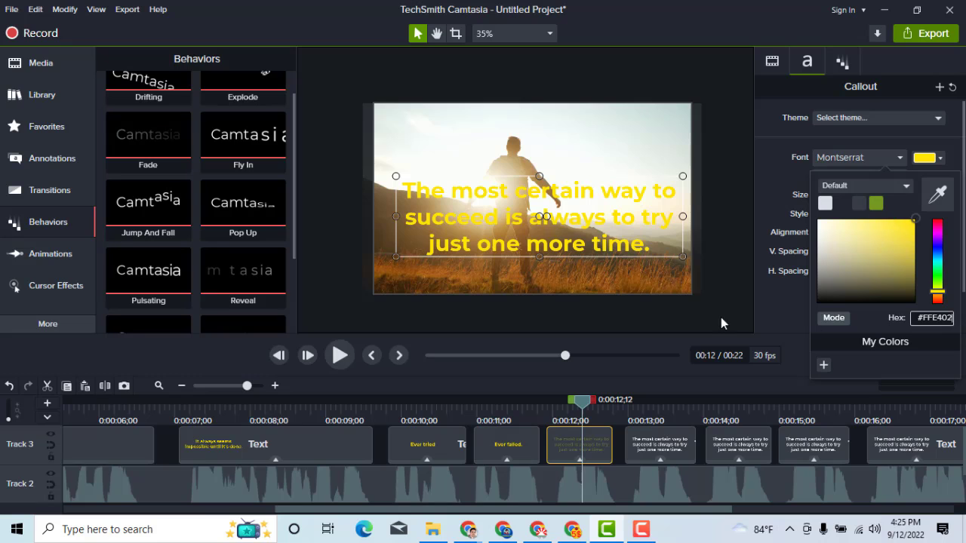
# Switch to the Google Docs document and copy "No matter" from the third quote
pyautogui.moveTo(580, 398)
pyautogui.mouseDown()
pyautogui.moveTo(488, 404)
pyautogui.moveTo(569, 411)
pyautogui.mouseUp()
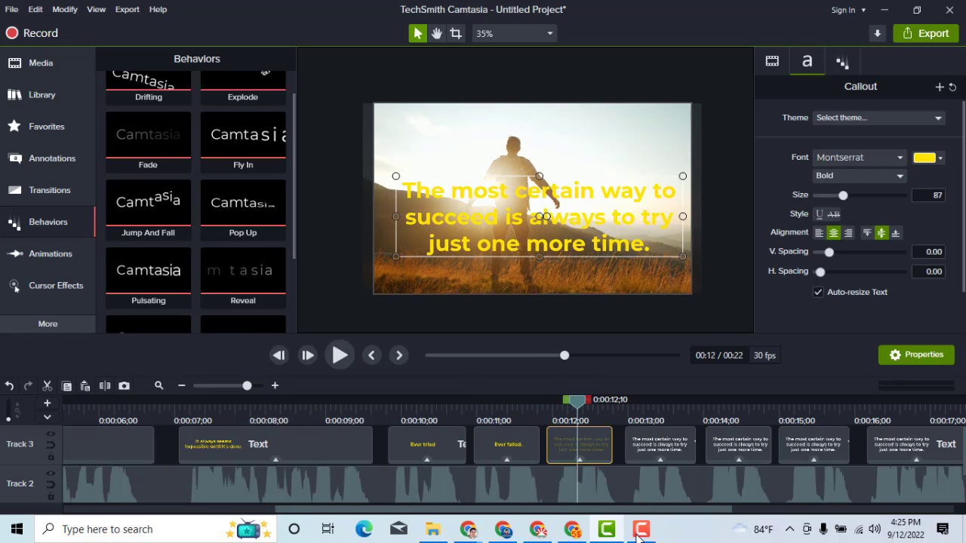
pyautogui.click(572, 530)
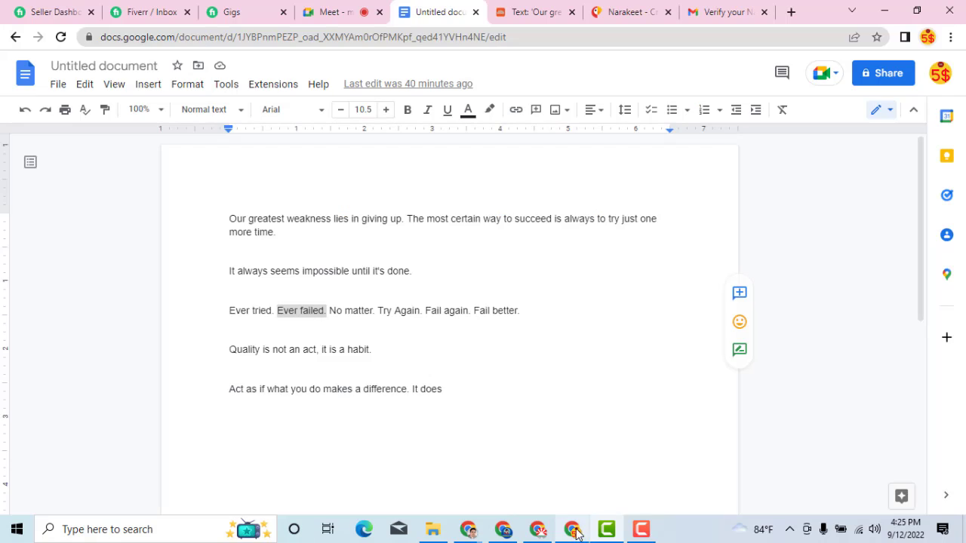
pyautogui.click(332, 318)
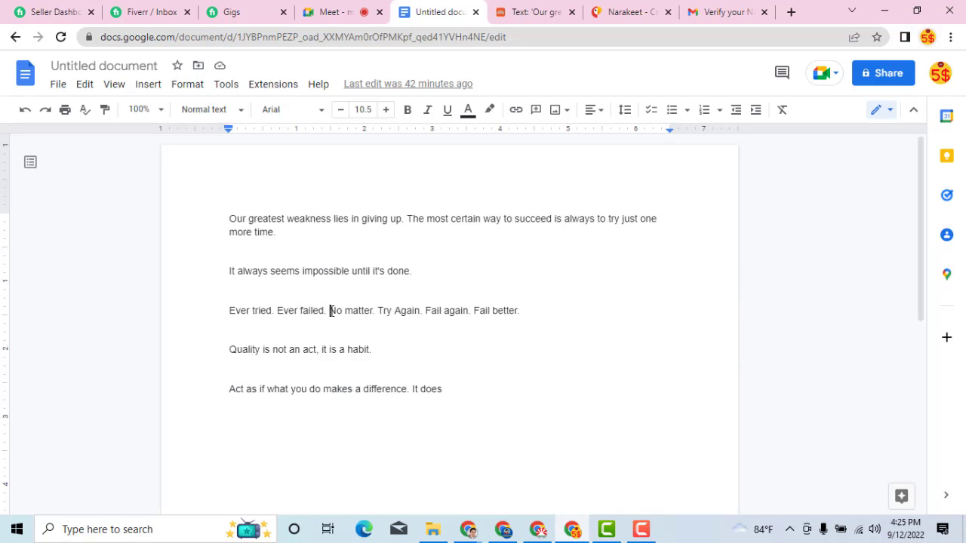
pyautogui.moveTo(331, 311); pyautogui.dragTo(370, 316)
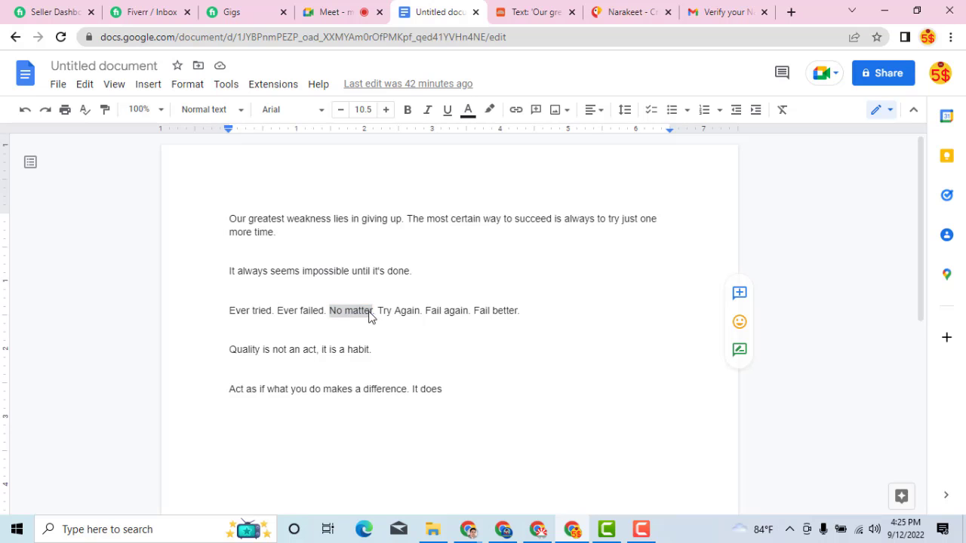
pyautogui.rightClick(370, 316)
pyautogui.click(412, 183)
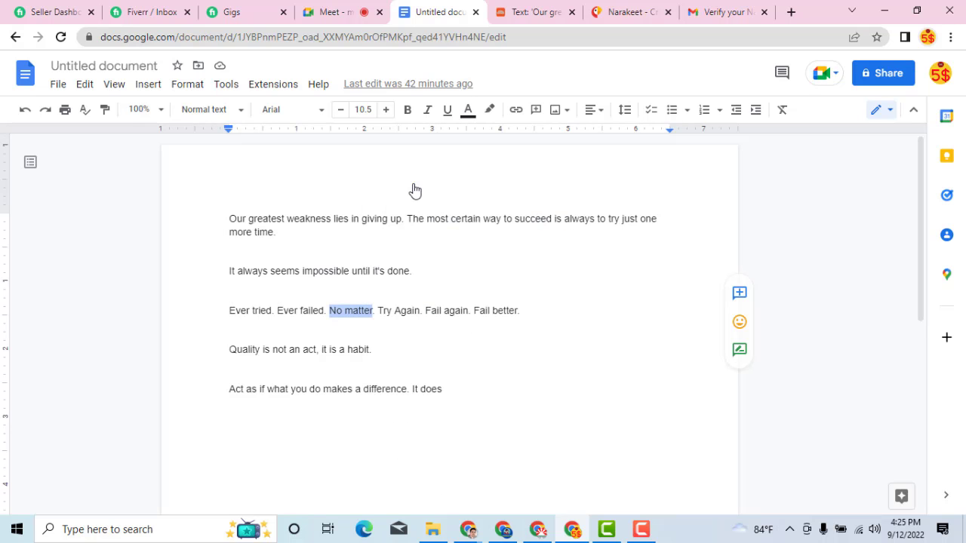
# Return to Camtasia and replace the text of the callout at 0:00:12;10 with the copied "No matter"
pyautogui.click(605, 527)
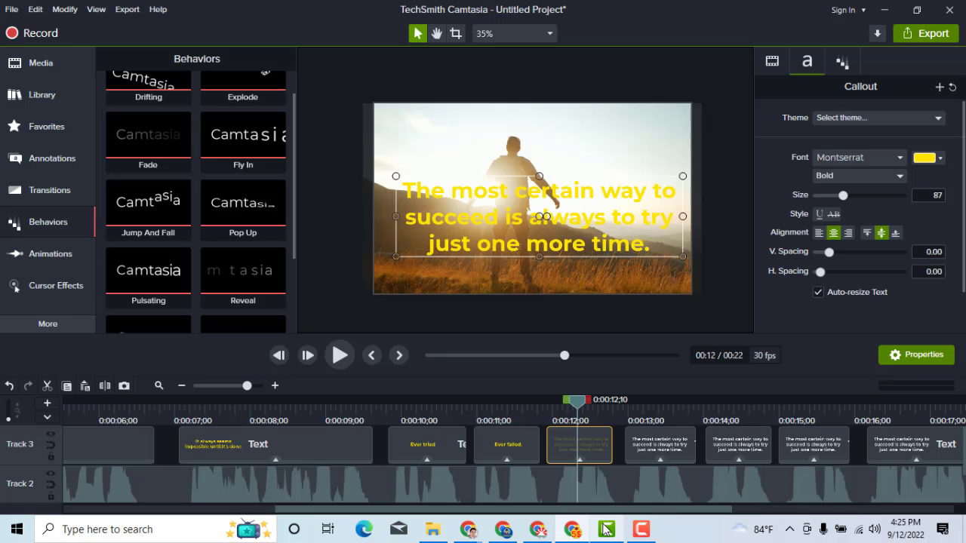
pyautogui.doubleClick(510, 244)
pyautogui.hotkey('ctrl', 'v')
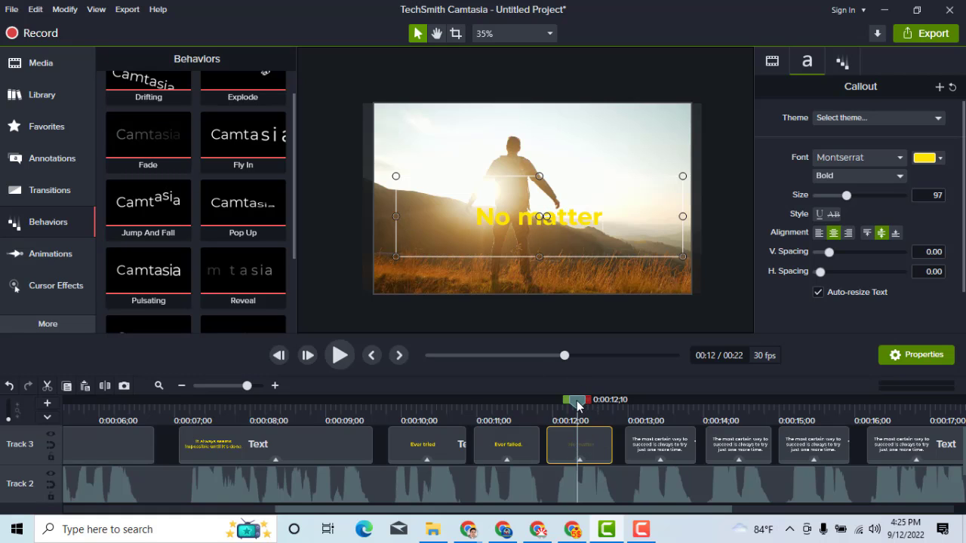
# Select the placeholder callout at 0:00:13;10 and copy "Try Again" from the third quote in Google Docs
pyautogui.moveTo(578, 406); pyautogui.dragTo(652, 410)
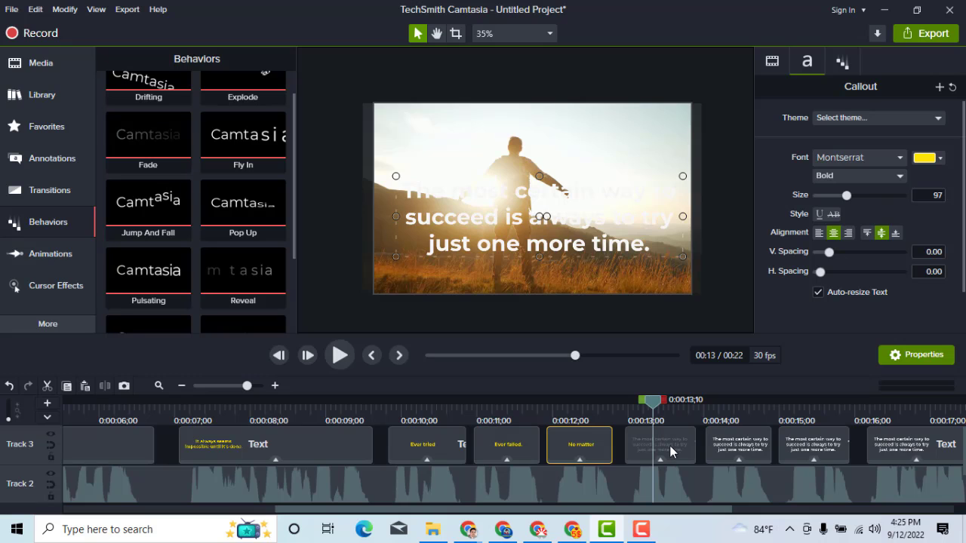
pyautogui.click(670, 445)
pyautogui.click(572, 530)
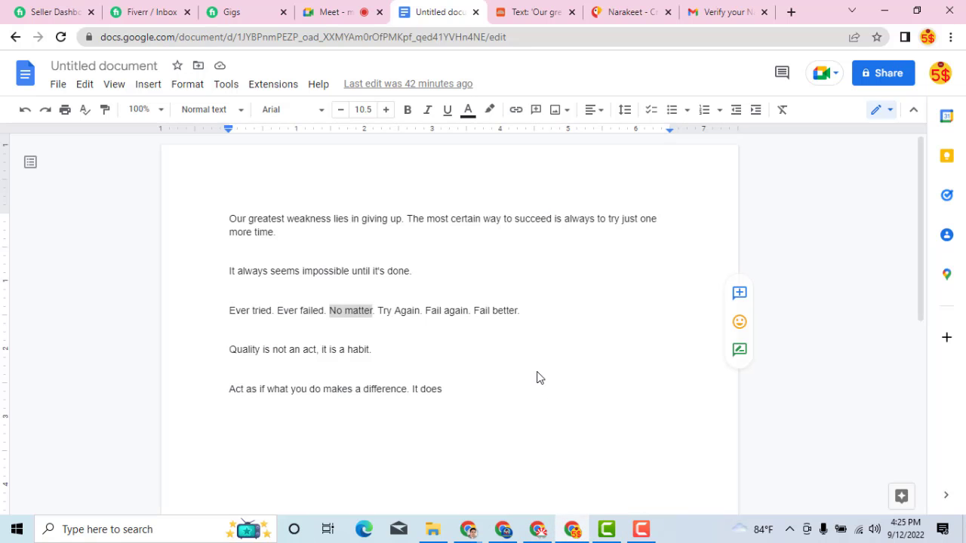
pyautogui.click(380, 311)
pyautogui.moveTo(379, 310); pyautogui.dragTo(420, 314)
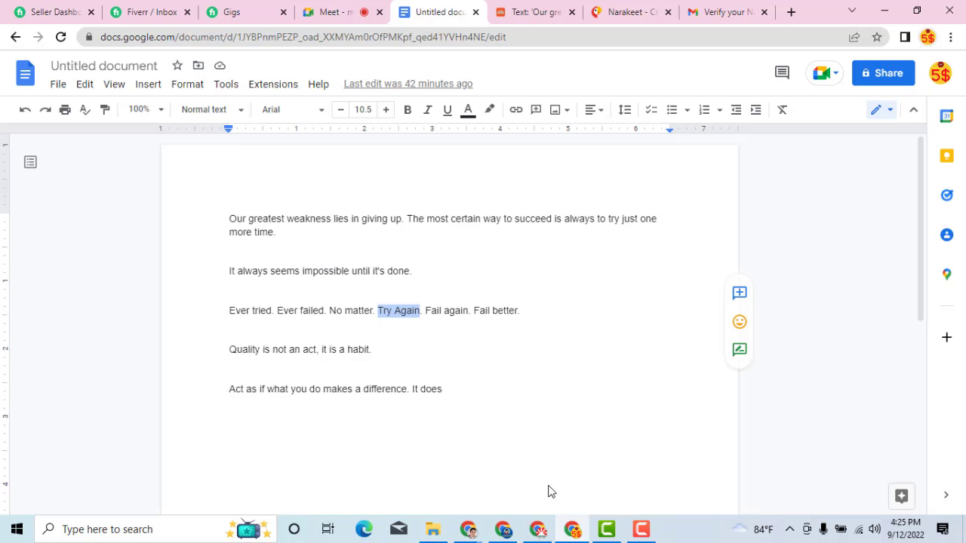
# Return to Camtasia and replace the text of the callout at 0:00:13;10 with the copied "Try Again"
pyautogui.click(606, 529)
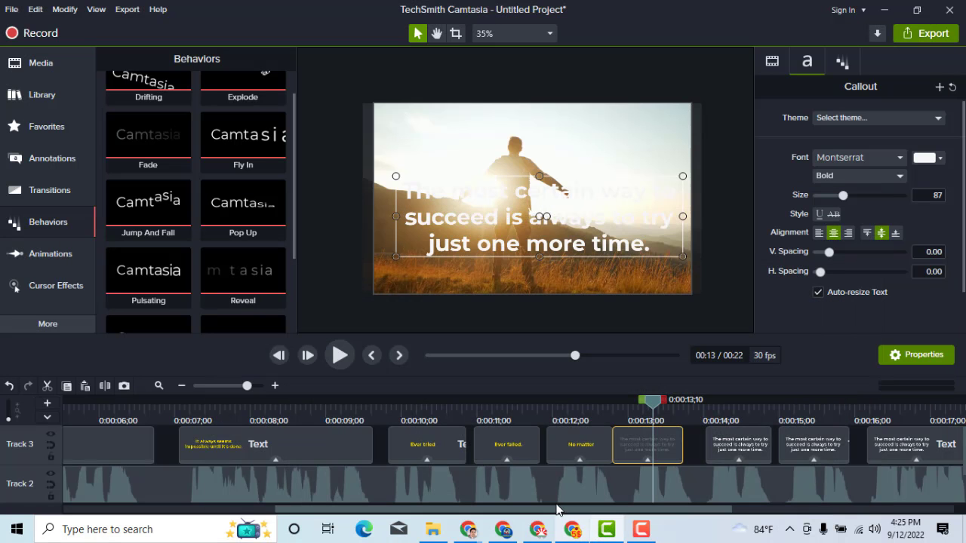
pyautogui.doubleClick(529, 231)
pyautogui.hotkey('ctrl', 'v')
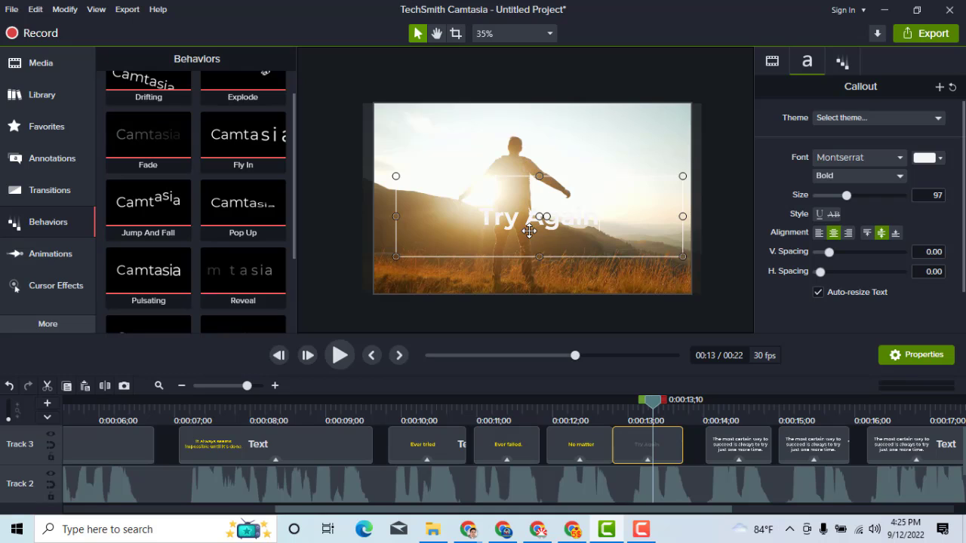
# Trim the start of the "Try Again" callout on Track 3 to about 0:00:13;00
pyautogui.moveTo(650, 402); pyautogui.dragTo(723, 401)
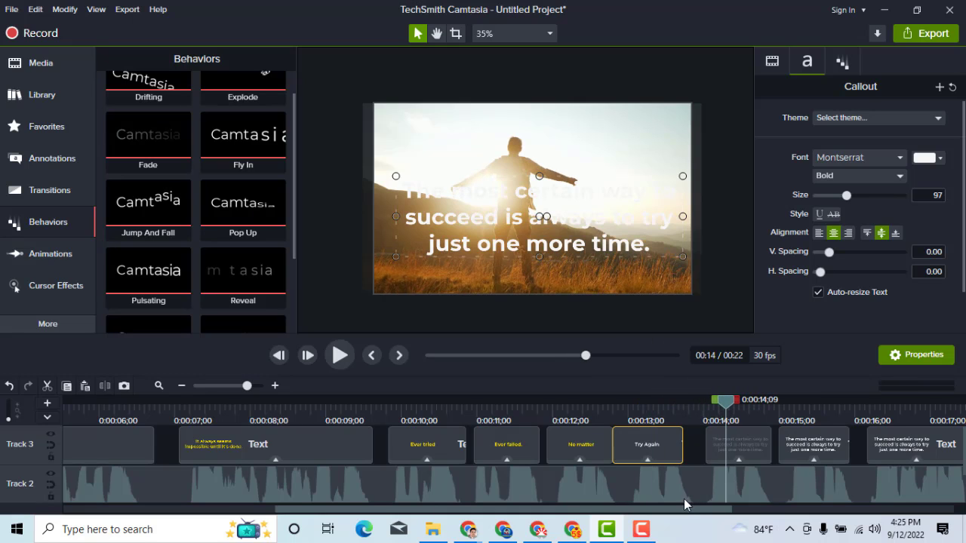
pyautogui.moveTo(692, 510); pyautogui.dragTo(761, 511)
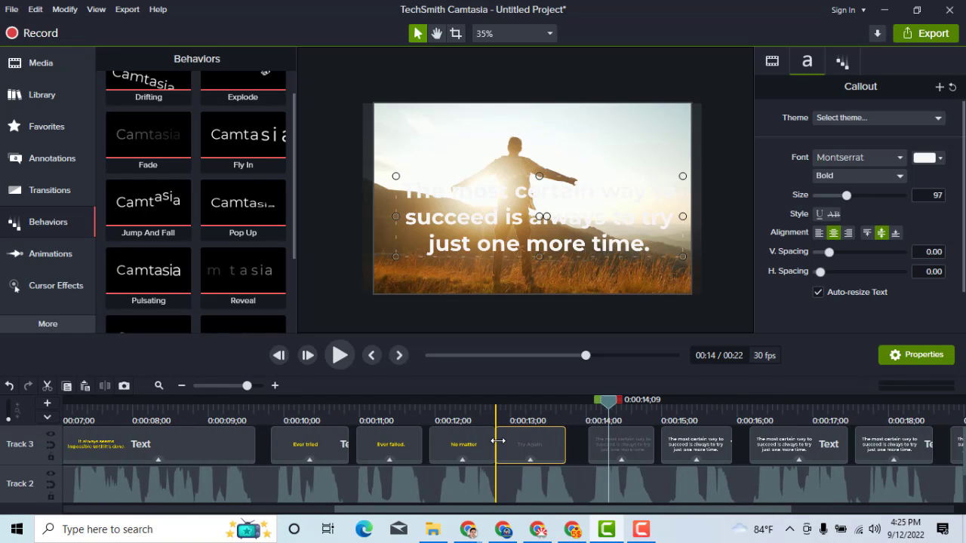
pyautogui.moveTo(511, 438); pyautogui.dragTo(527, 438)
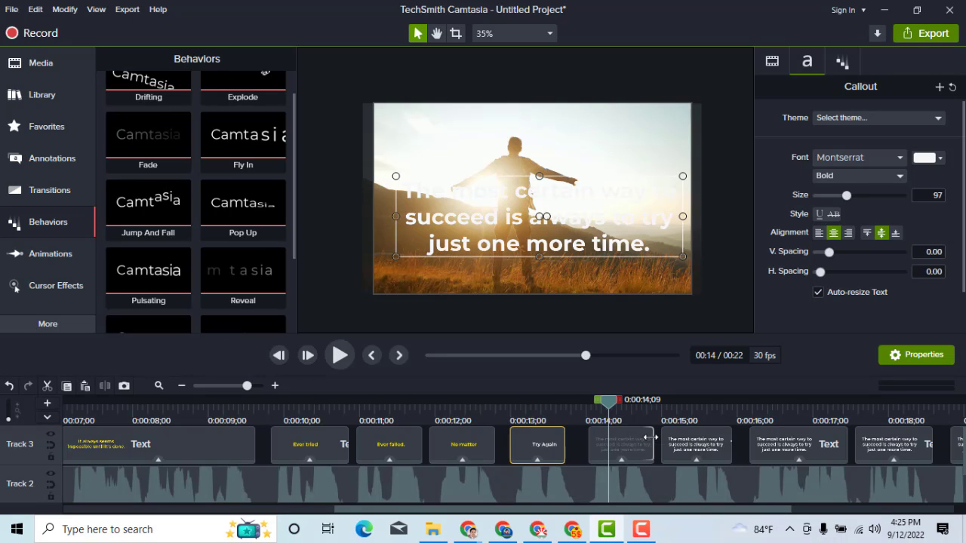
# Select the placeholder callout at 0:00:14;09 and copy "Fail again" from the third quote in Google Docs
pyautogui.click(626, 442)
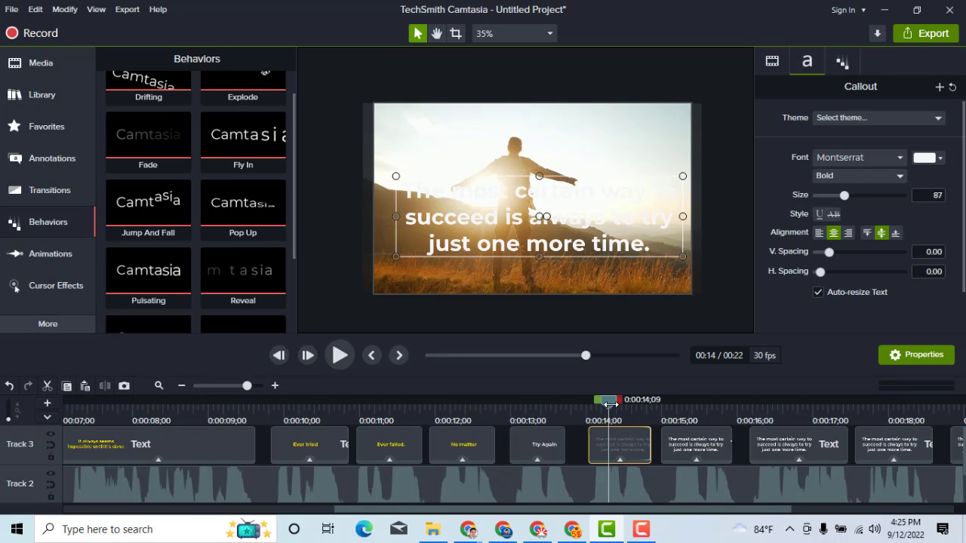
pyautogui.click(573, 530)
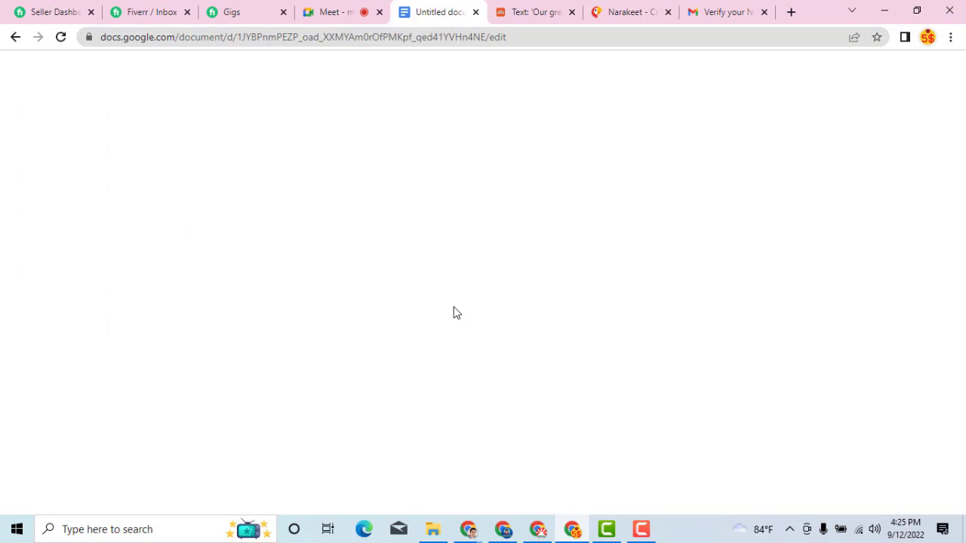
pyautogui.click(475, 317)
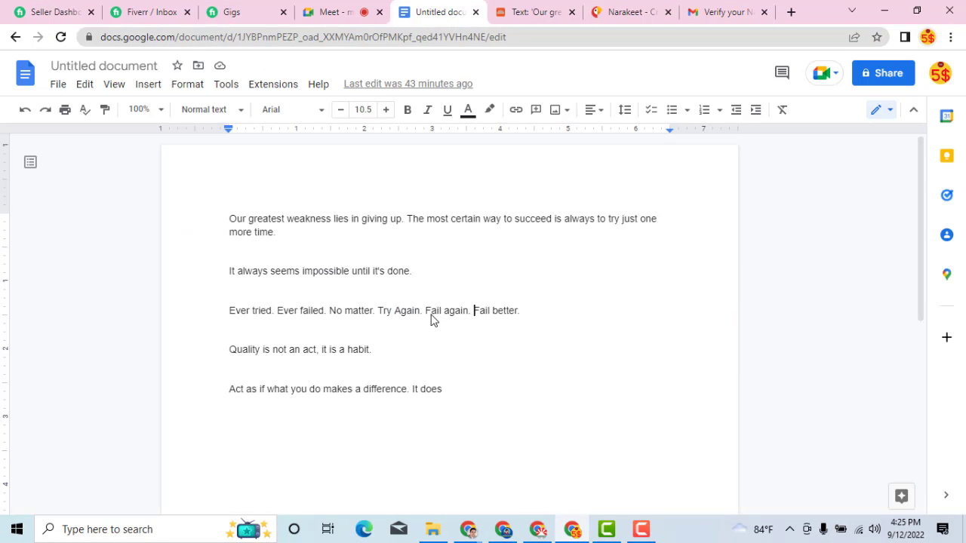
pyautogui.click(430, 317)
pyautogui.moveTo(427, 315); pyautogui.dragTo(471, 320)
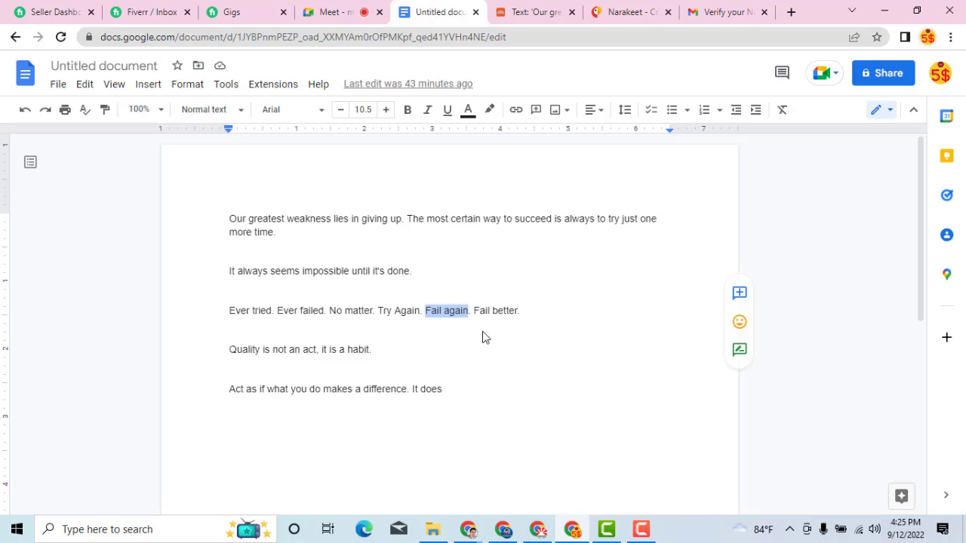
# Return to Camtasia and replace the text of the callout at 0:00:14;09 with the copied "Fail again"
pyautogui.click(611, 531)
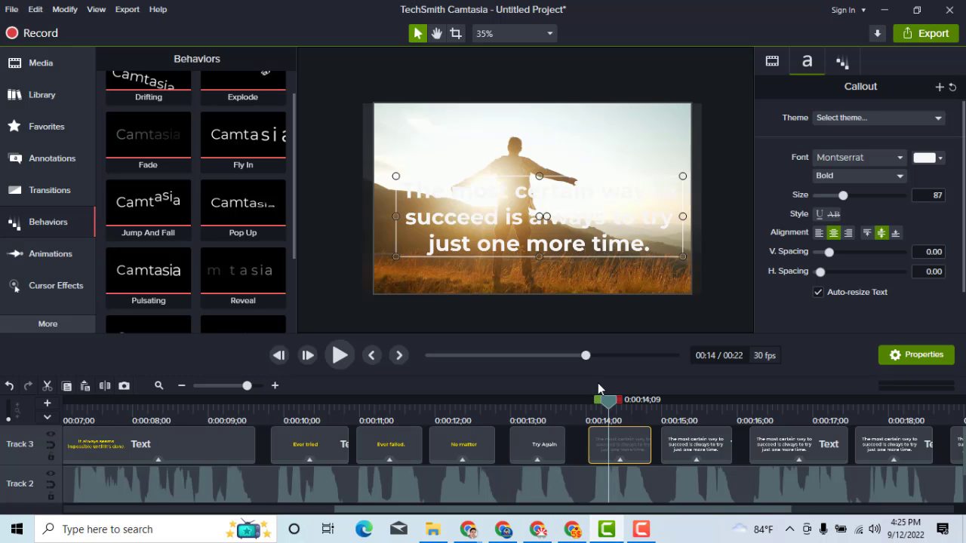
pyautogui.doubleClick(526, 238)
pyautogui.hotkey('ctrl', 'v')
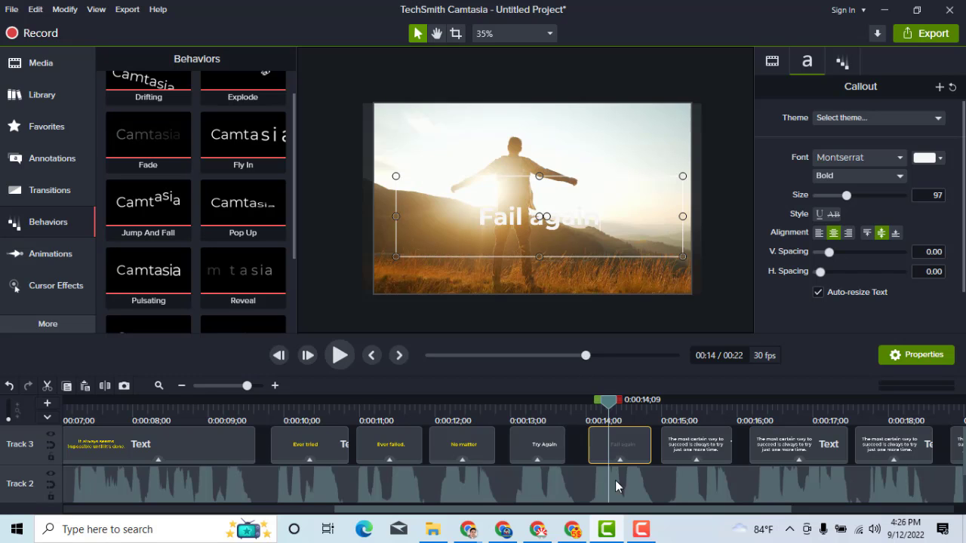
# Move the playhead to the placeholder callout at 0:00:15;11 and copy "Fail better." from the third quote in Google Docs
pyautogui.moveTo(603, 408); pyautogui.dragTo(689, 411)
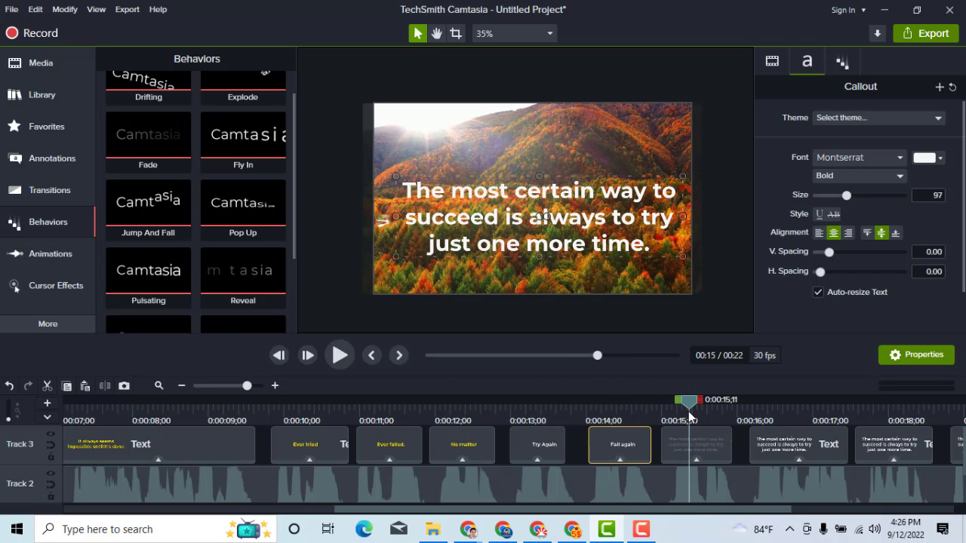
pyautogui.click(572, 530)
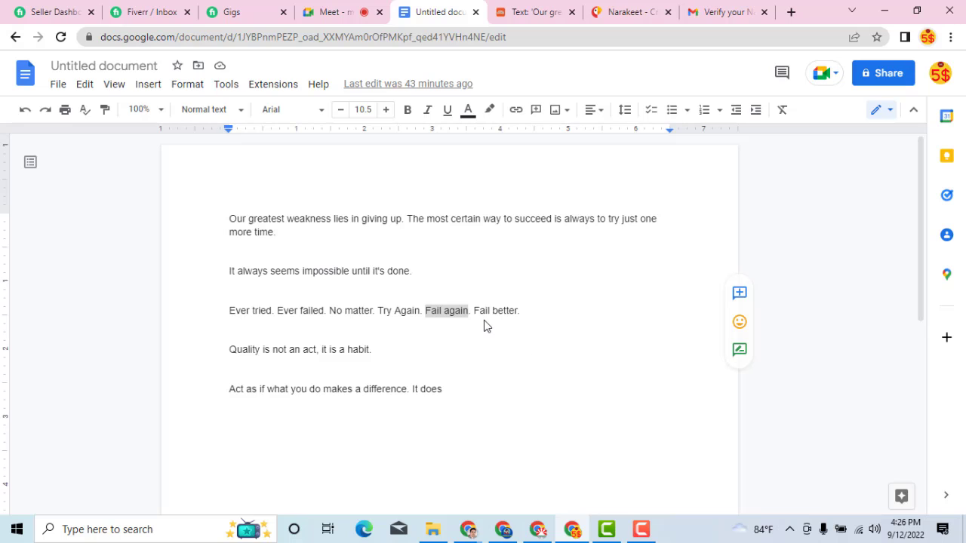
pyautogui.moveTo(474, 312); pyautogui.dragTo(523, 320)
pyautogui.hotkey('ctrl', 'c')
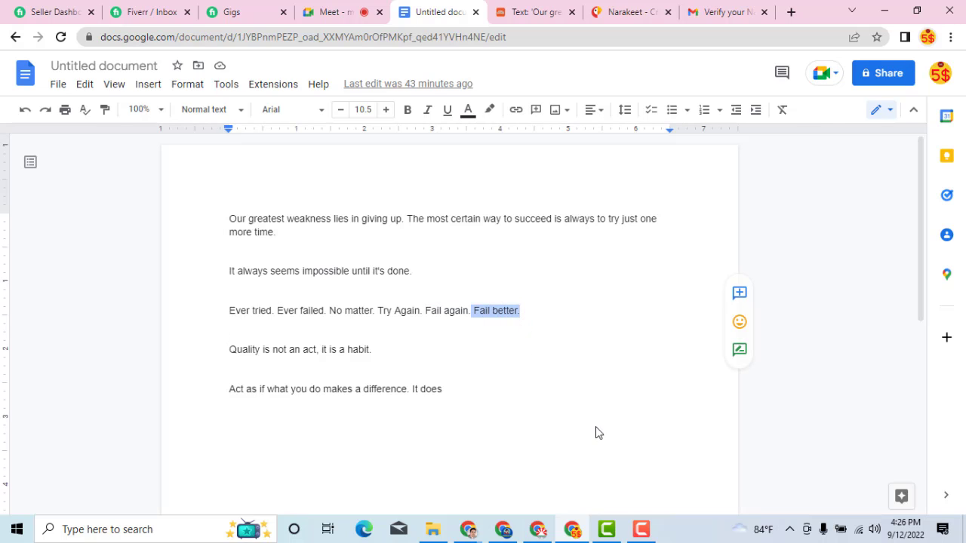
# Return to Camtasia and replace the text of the callout at 0:00:15;11 with the copied "Fail better", without the final period
pyautogui.click(570, 530)
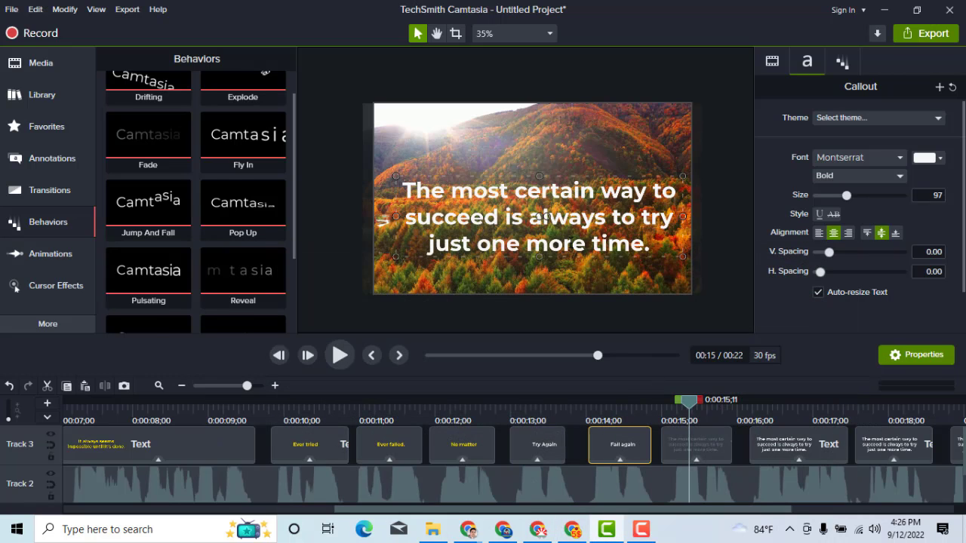
pyautogui.doubleClick(568, 234)
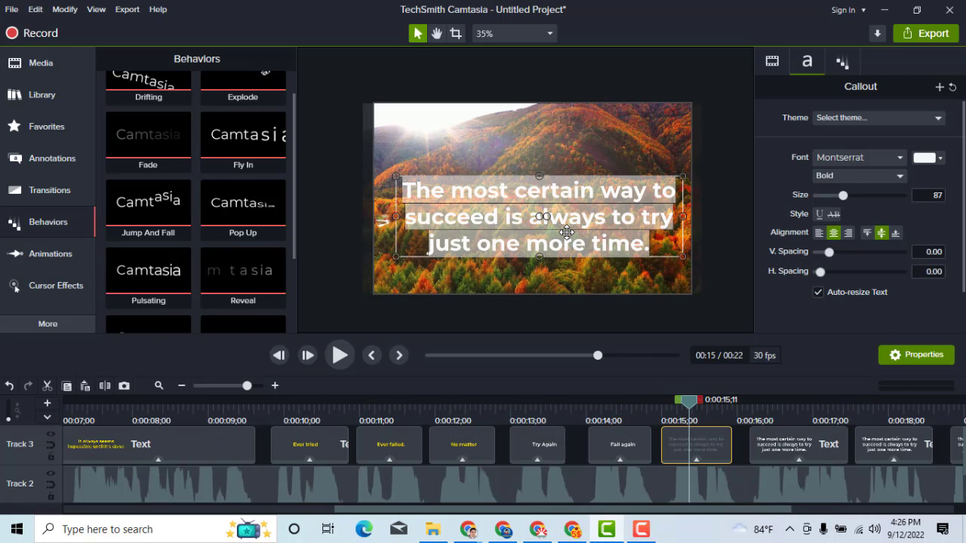
pyautogui.hotkey('ctrl', 'v')
pyautogui.press('BackSpace')
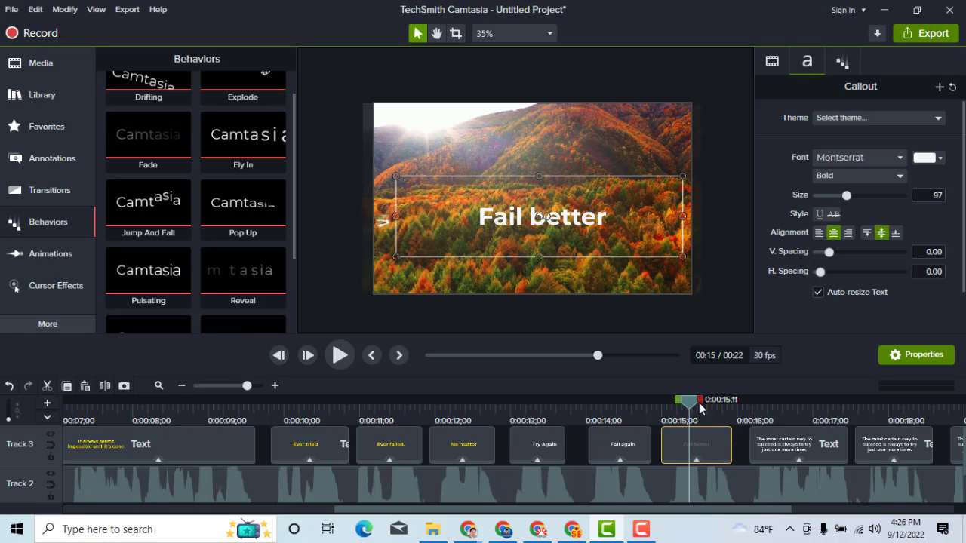
# Move the playhead to the placeholder callout at 0:00:16;24 and copy "Quality is not an act, it is a habit." from Google Docs
pyautogui.click(752, 415)
pyautogui.click(795, 413)
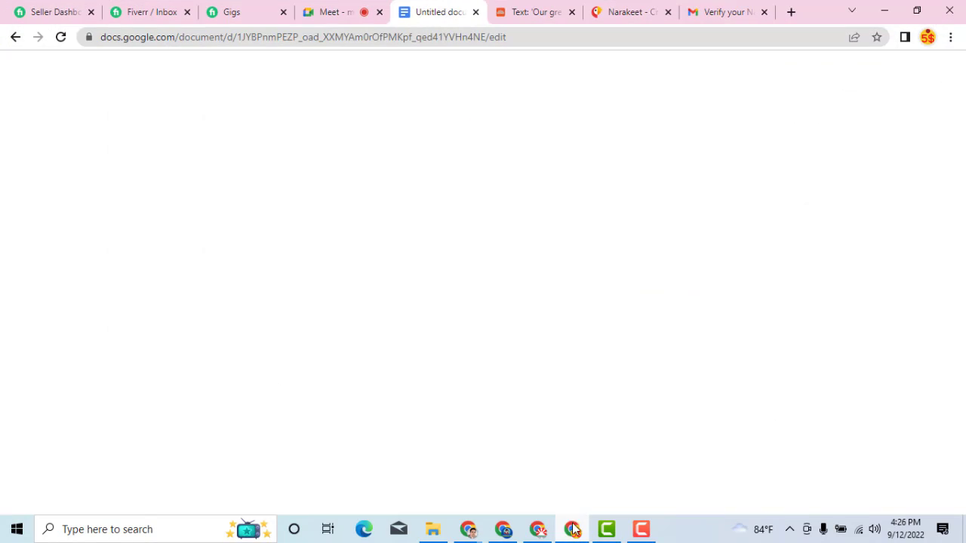
pyautogui.click(577, 531)
pyautogui.moveTo(229, 350); pyautogui.dragTo(405, 355)
pyautogui.hotkey('ctrl', 'c')
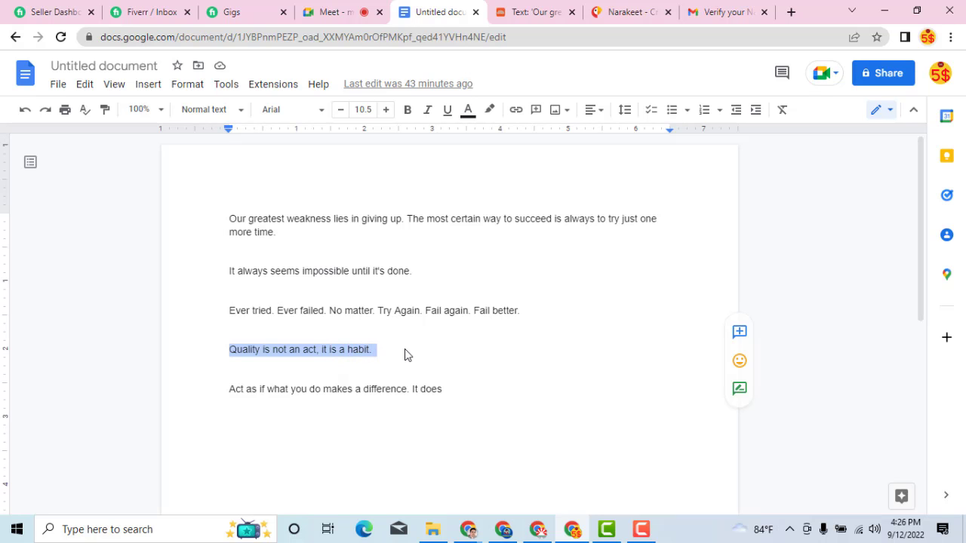
# Return to Camtasia and replace the text of the callout at 0:00:16;24 with the copied "Quality is not an act, it is a habit."
pyautogui.click(607, 529)
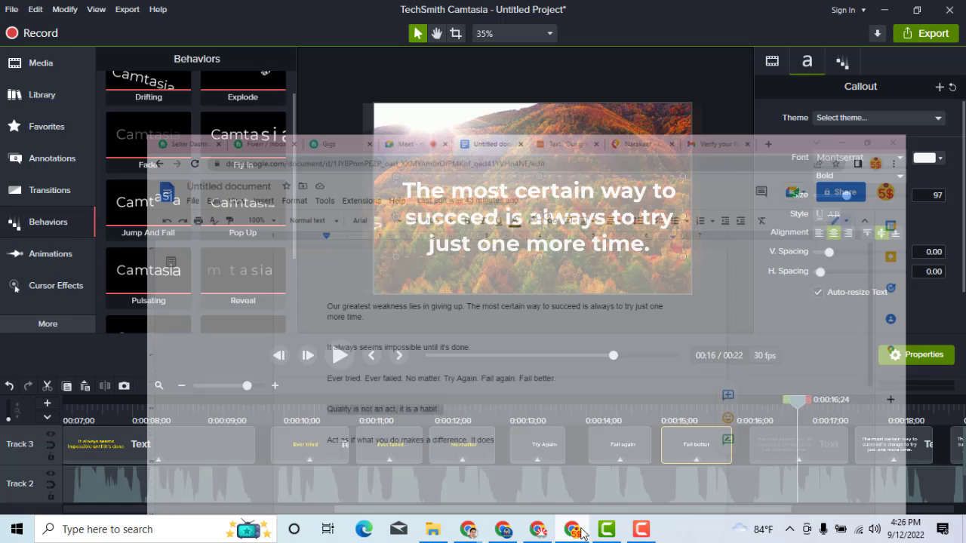
pyautogui.click(528, 216)
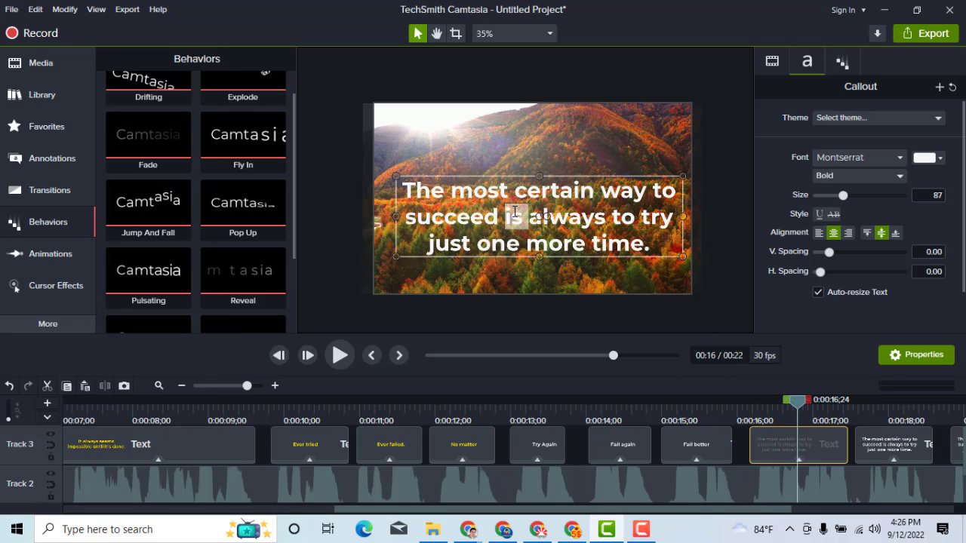
pyautogui.doubleClick(516, 213)
pyautogui.hotkey('ctrl', 'v')
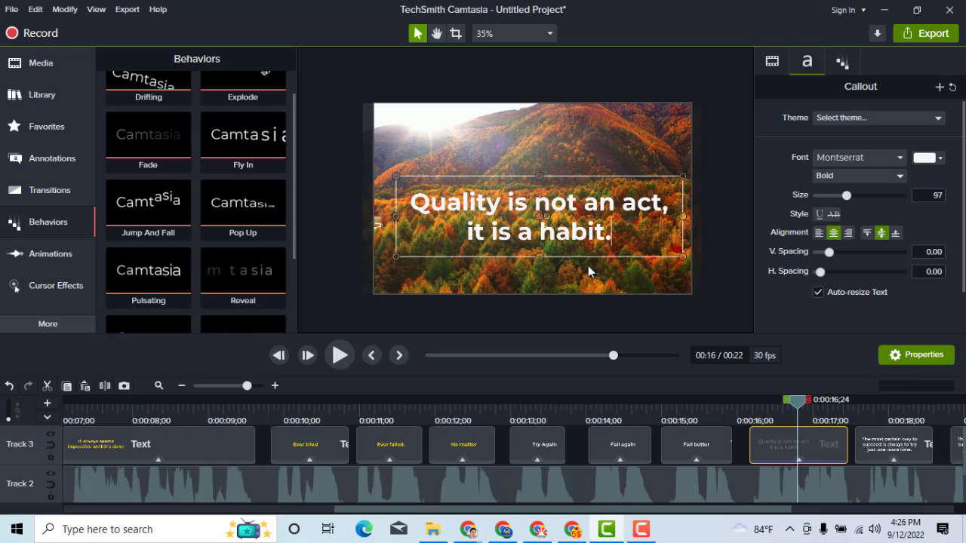
# Check the callout at 0:00:18;02 and copy "Act as if what you do makes a difference. It does" from Google Docs
pyautogui.hscroll(5, 691, 445)
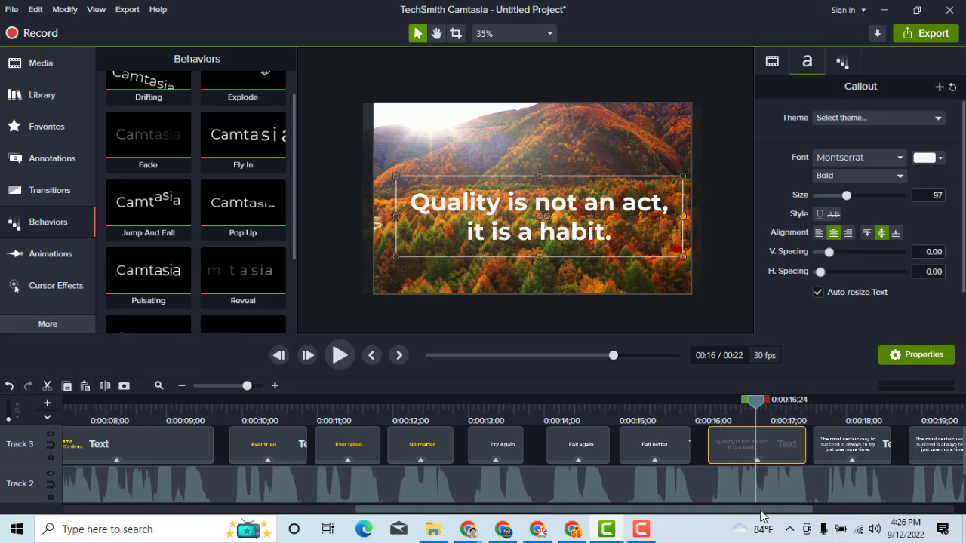
pyautogui.click(689, 411)
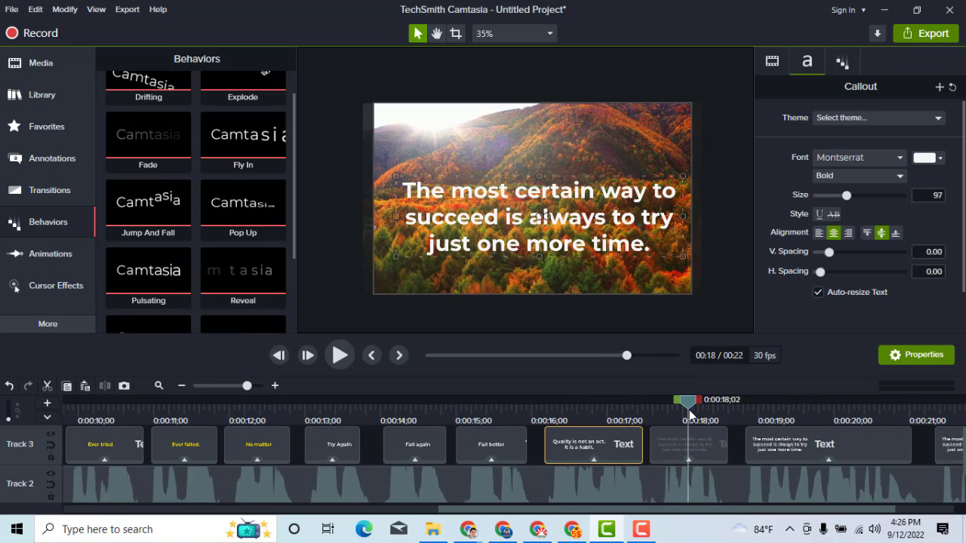
pyautogui.click(573, 533)
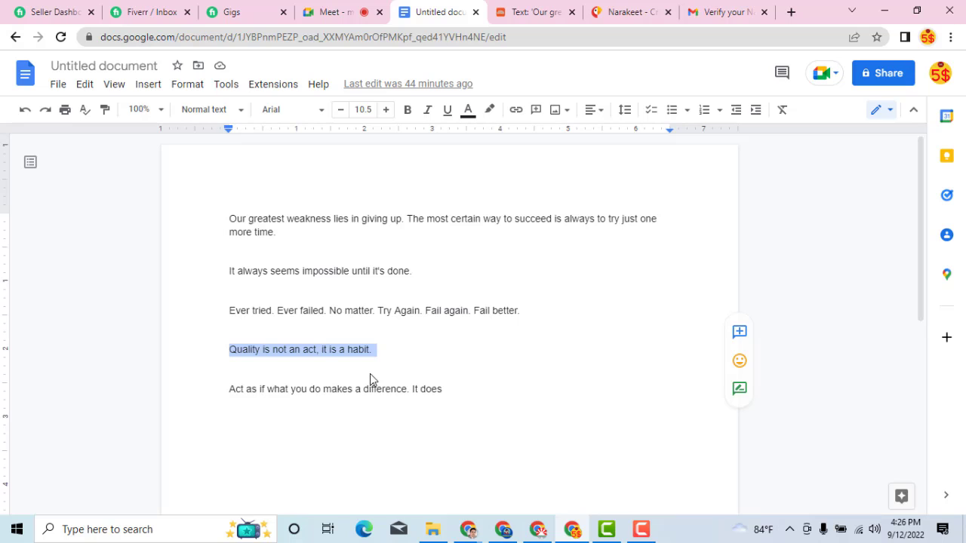
pyautogui.press('Down')
pyautogui.moveTo(229, 389); pyautogui.dragTo(446, 397)
pyautogui.hotkey('ctrl', 'c')
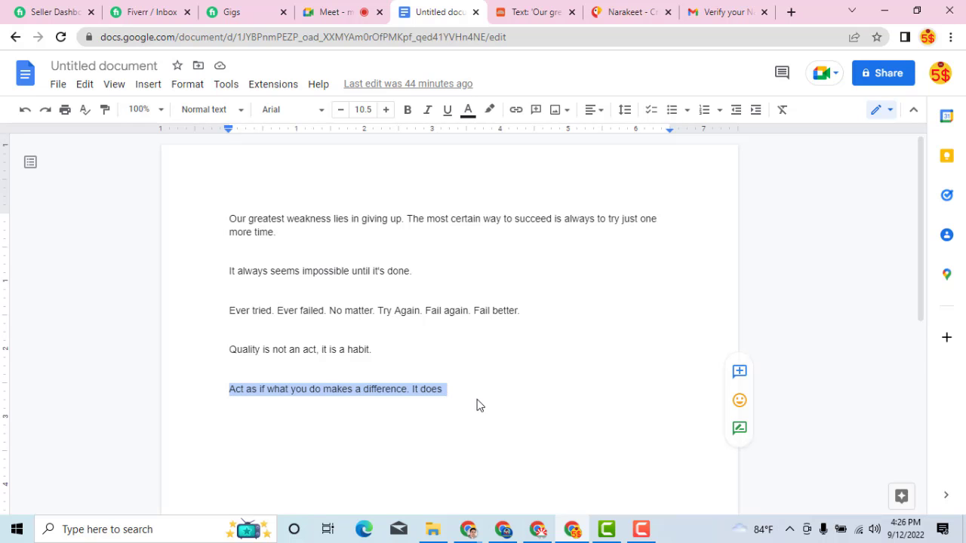
# Return to Camtasia, compare the remaining placeholder callouts, and place the playhead on the long one at 0:00:19;14
pyautogui.click(615, 530)
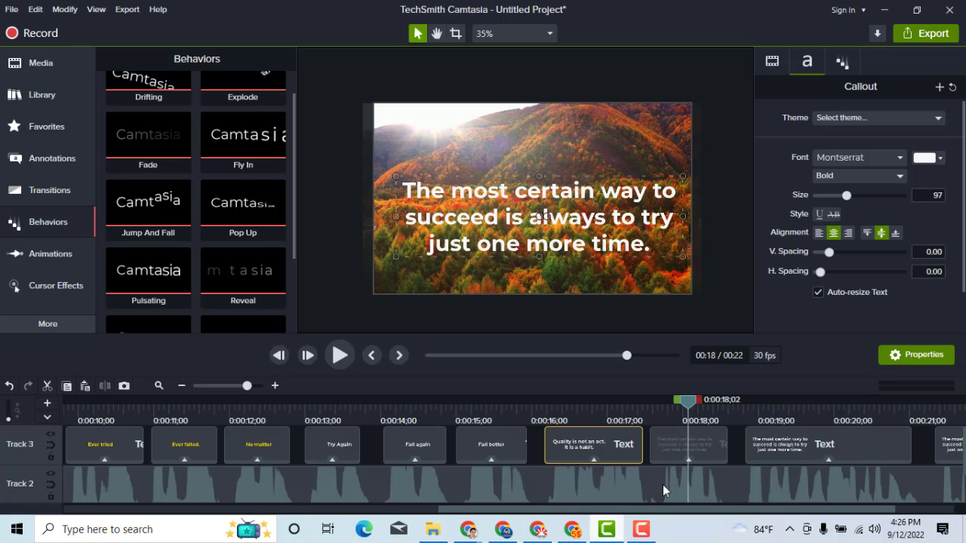
pyautogui.moveTo(748, 511); pyautogui.dragTo(806, 510)
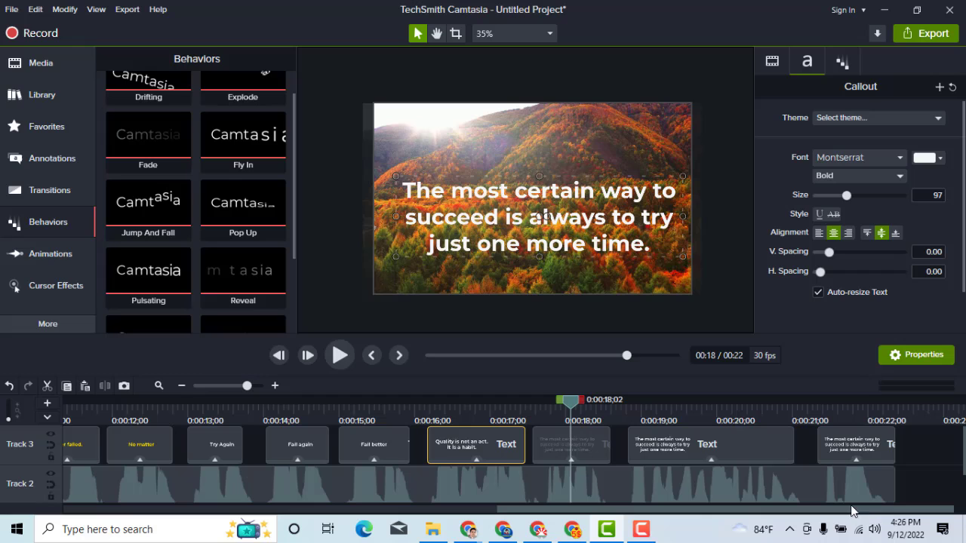
pyautogui.click(723, 405)
pyautogui.click(575, 410)
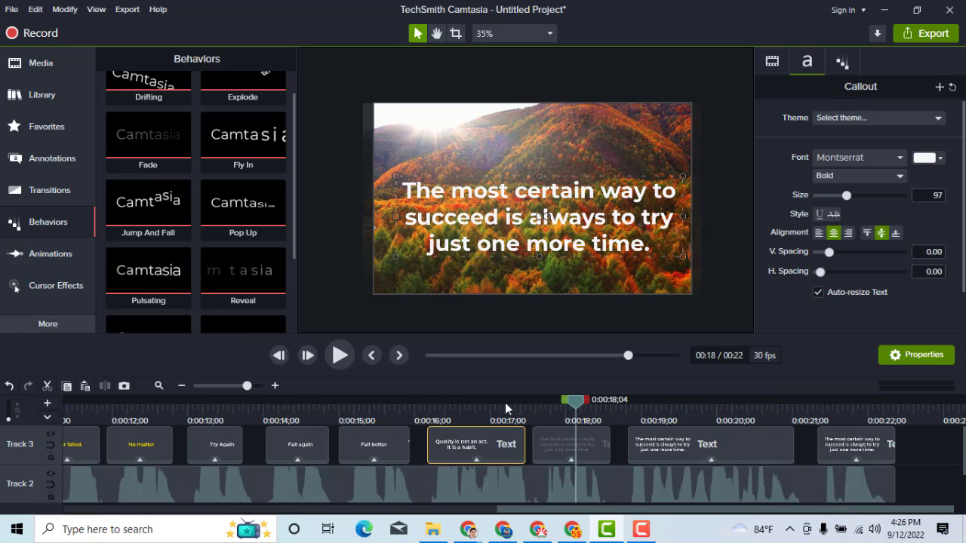
pyautogui.click(477, 409)
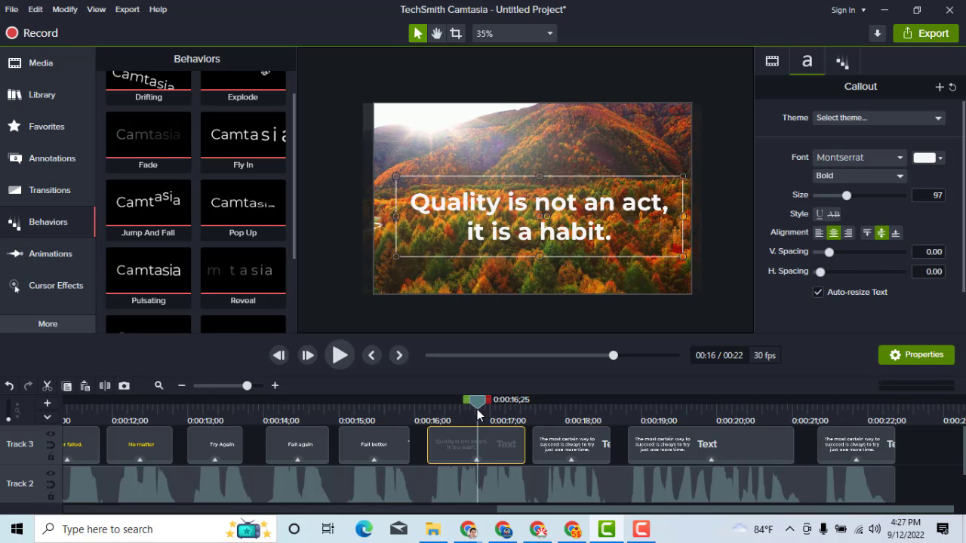
pyautogui.click(674, 421)
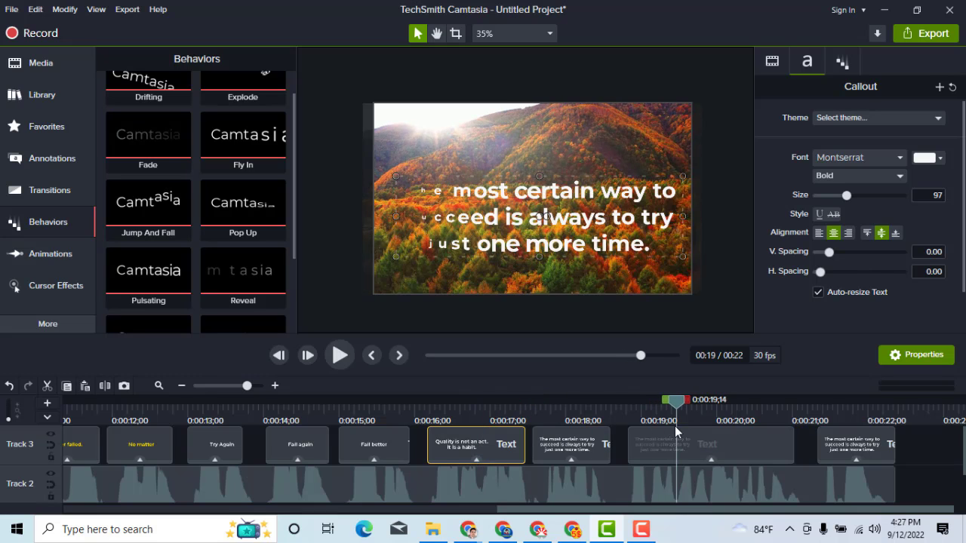
# Switch to the Google Meet call, admit the waiting participant, and return to Camtasia
pyautogui.click(572, 531)
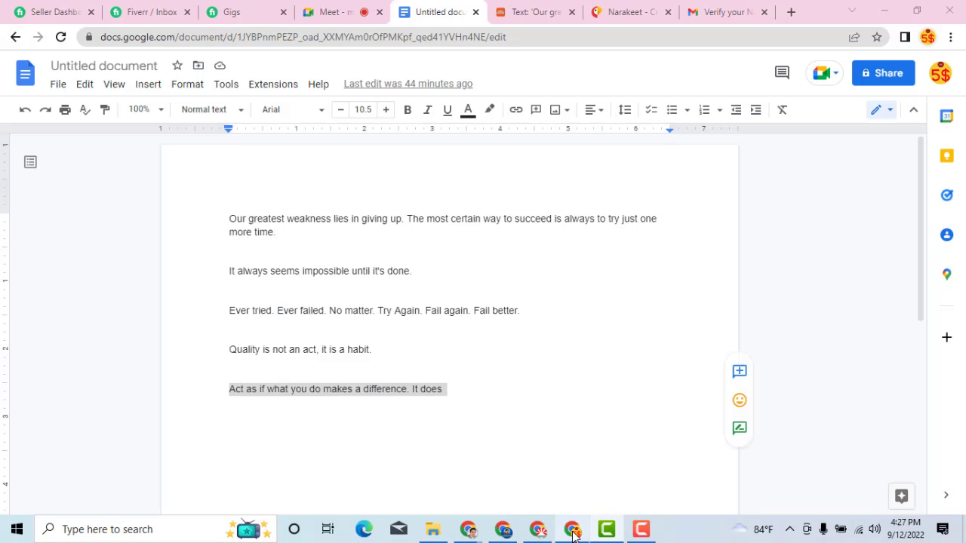
pyautogui.click(330, 19)
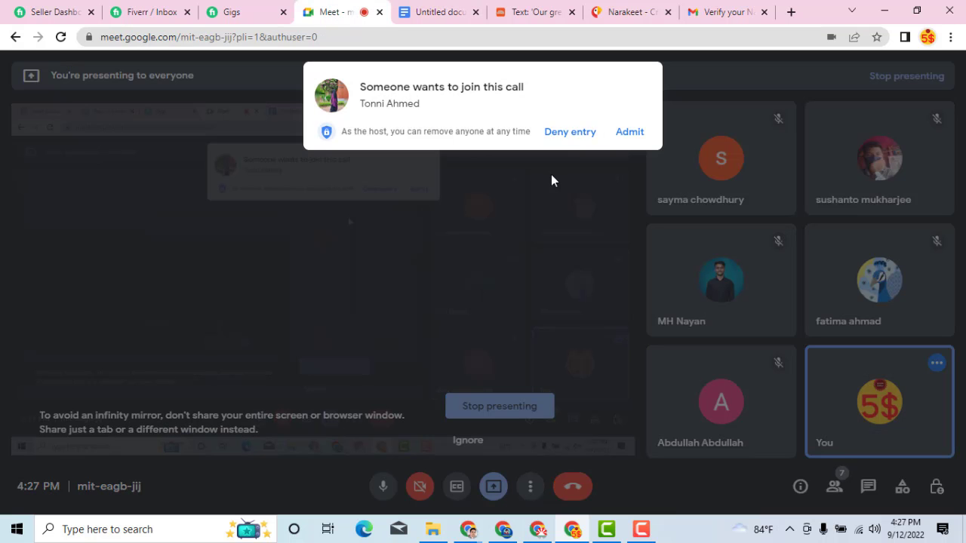
pyautogui.click(625, 140)
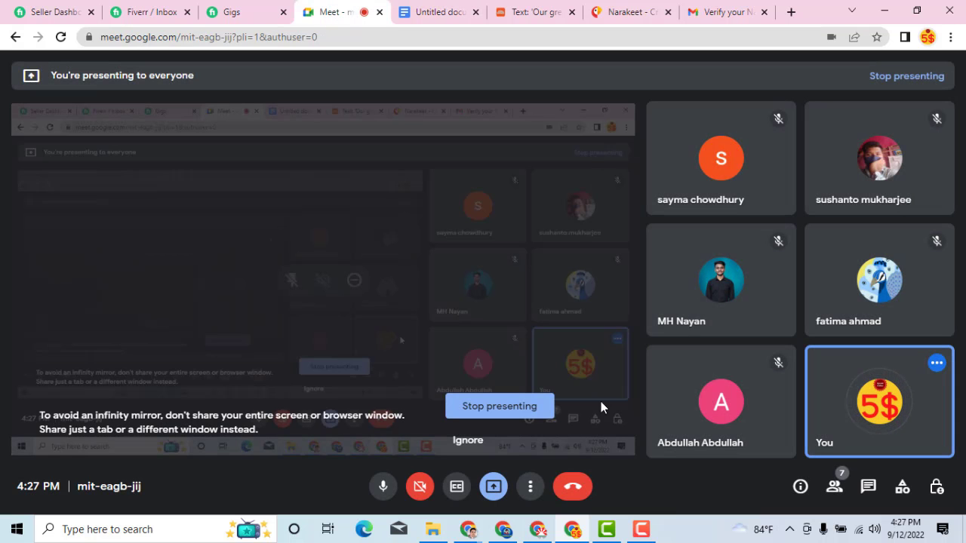
pyautogui.click(602, 532)
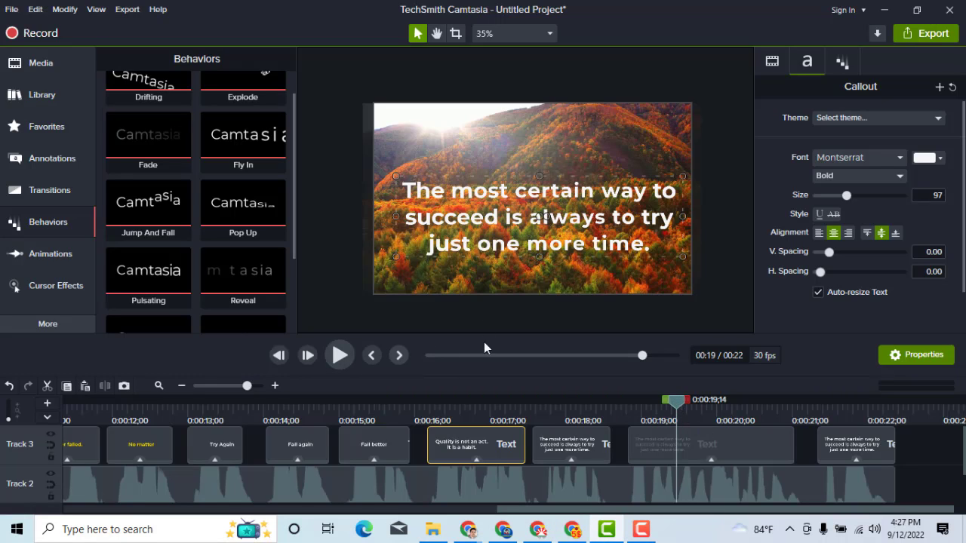
# Replace the text of the callout at 0:00:19;14 with the copied "Act as if what you do makes a difference. It does"
pyautogui.click(494, 208)
pyautogui.doubleClick(492, 207)
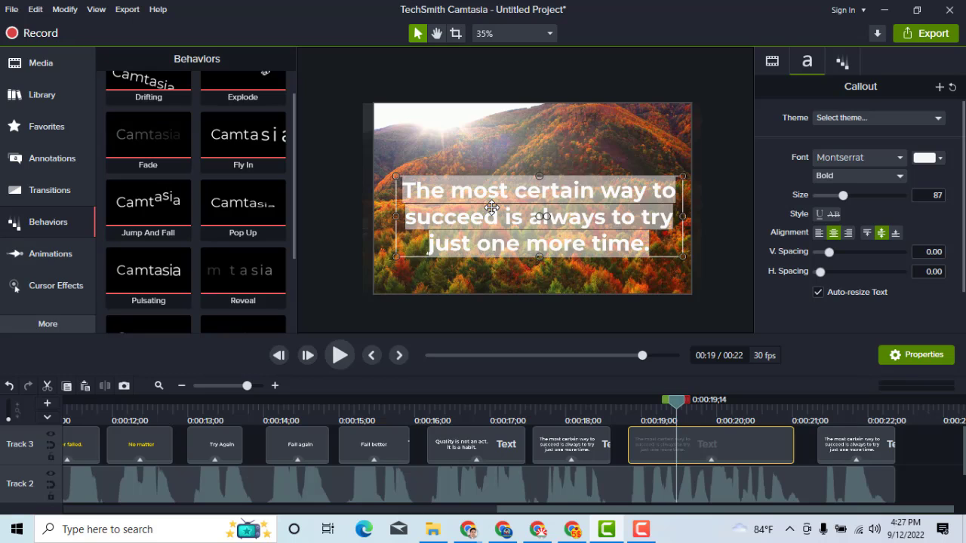
pyautogui.hotkey('ctrl', 'v')
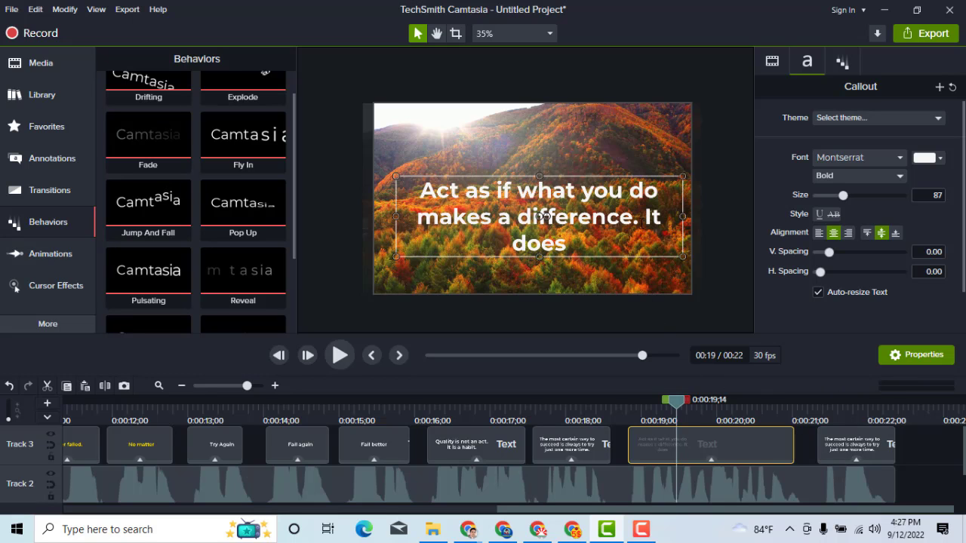
# Delete "It does" from the callout at 0:00:19;14, keeping "Act as if what you do makes a difference."
pyautogui.moveTo(639, 217); pyautogui.dragTo(390, 189)
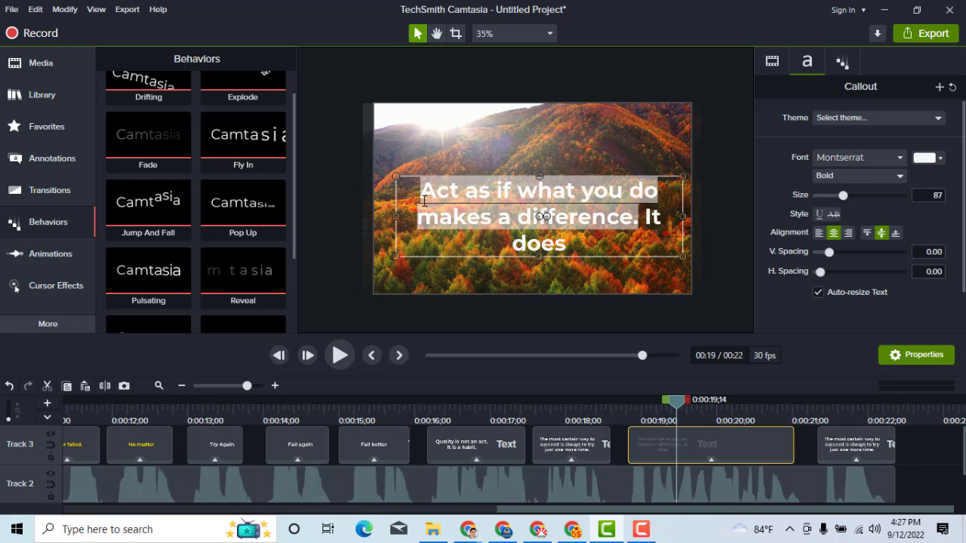
pyautogui.press('Right')
pyautogui.moveTo(648, 218); pyautogui.dragTo(664, 231)
pyautogui.click(660, 224)
pyautogui.rightClick(660, 225)
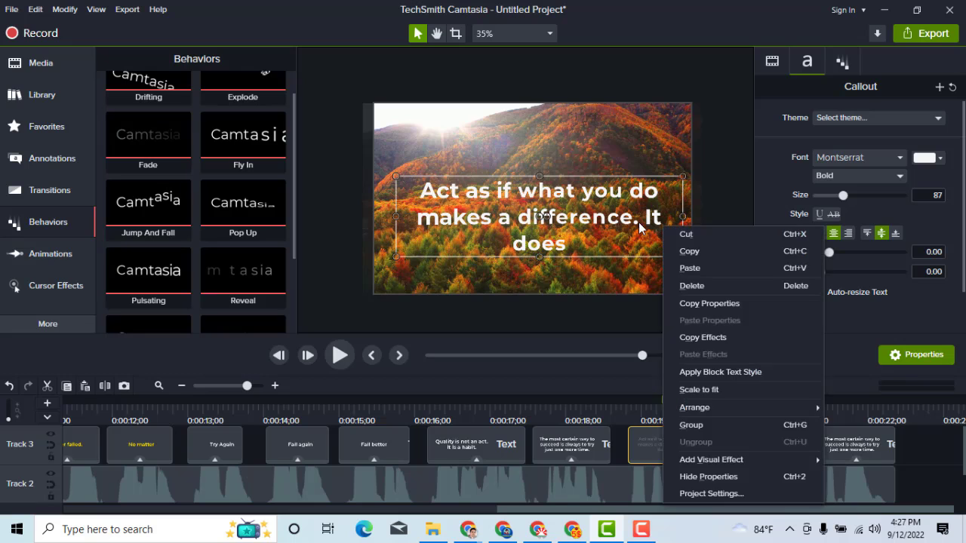
pyautogui.click(643, 220)
pyautogui.hotkey('ctrl', 'a')
pyautogui.hotkey('ctrl', 'c')
pyautogui.click(646, 218)
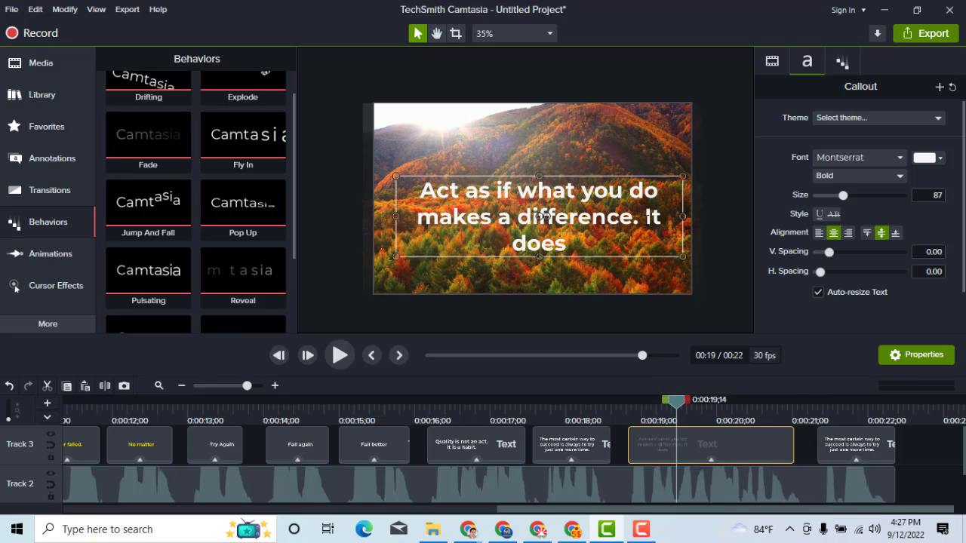
pyautogui.moveTo(645, 218); pyautogui.dragTo(654, 231)
pyautogui.press('BackSpace')
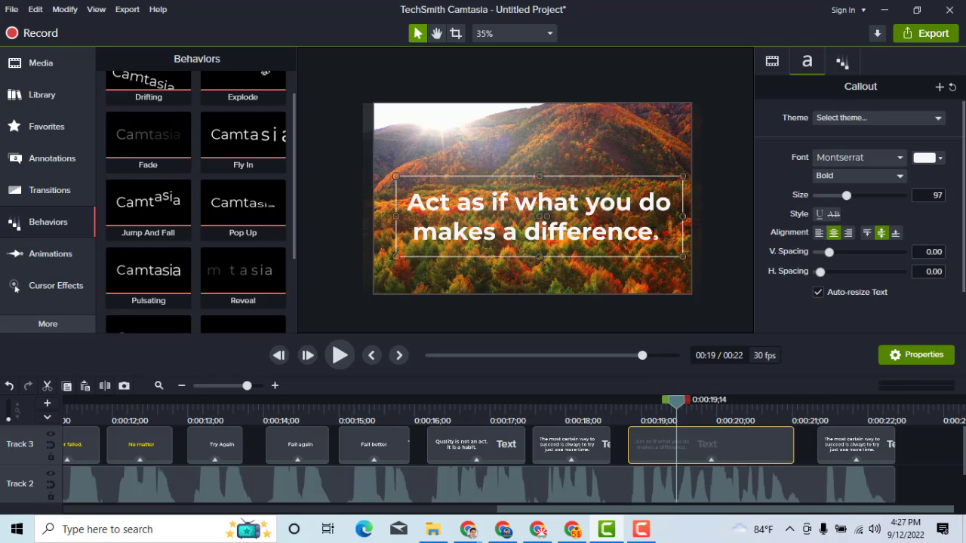
# Replace the text of the last callout at 0:00:21;22 with the copied quote and delete its first sentence, keeping only "It does"
pyautogui.click(849, 407)
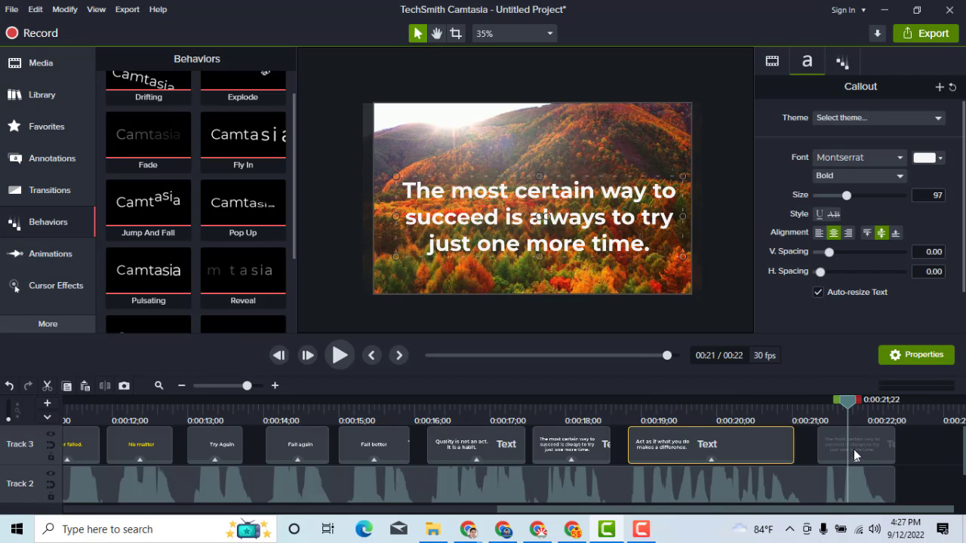
pyautogui.moveTo(846, 405)
pyautogui.mouseDown()
pyautogui.moveTo(819, 409)
pyautogui.moveTo(848, 403)
pyautogui.mouseUp()
pyautogui.click(857, 453)
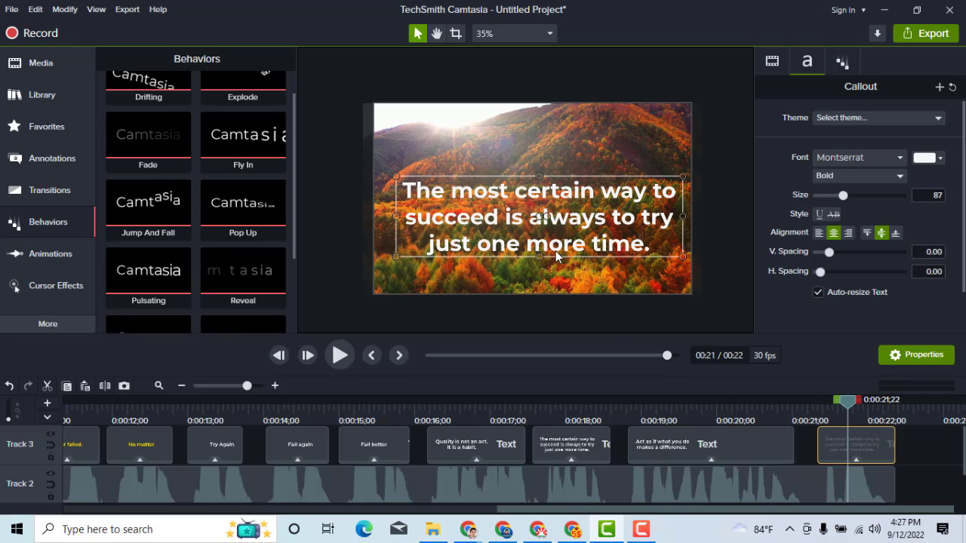
pyautogui.doubleClick(547, 219)
pyautogui.hotkey('ctrl', 'v')
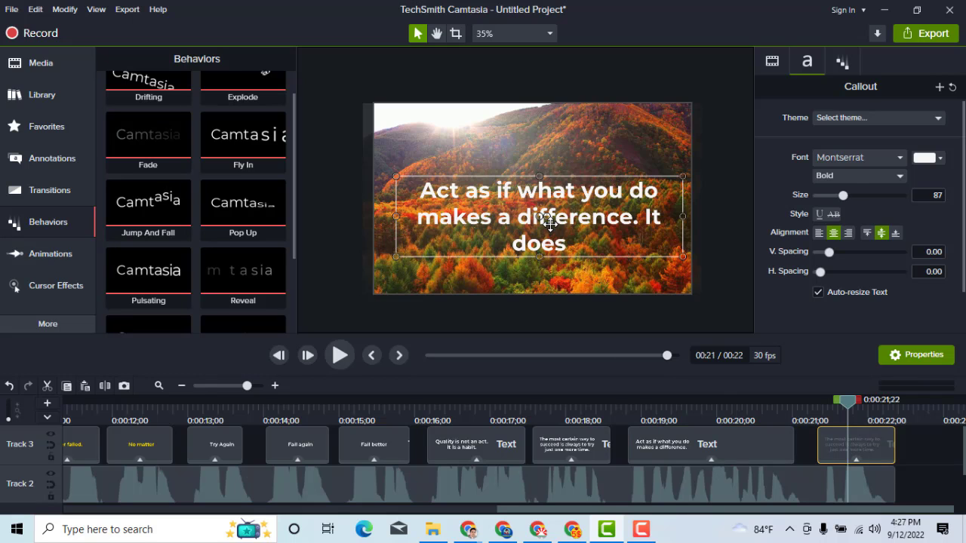
pyautogui.moveTo(640, 217); pyautogui.dragTo(389, 200)
pyautogui.press('BackSpace')
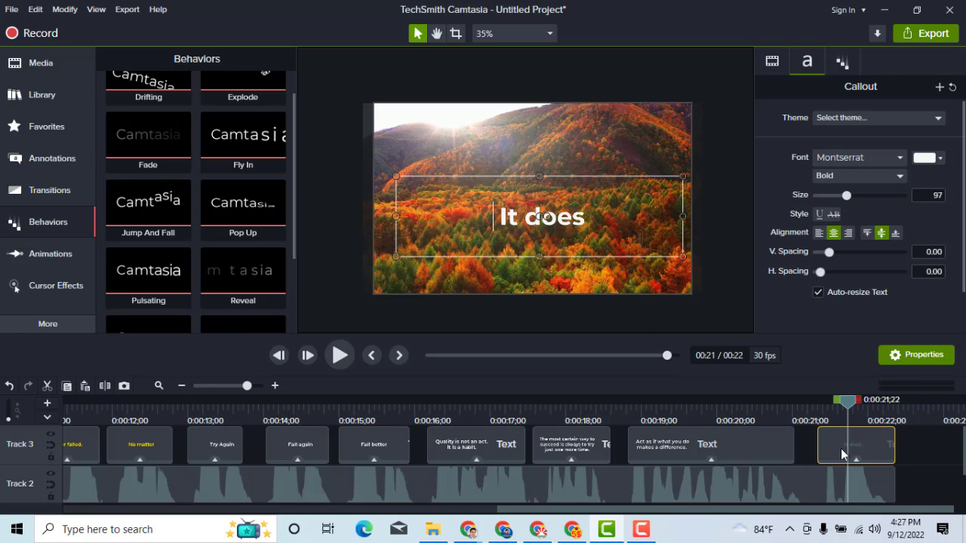
pyautogui.click(702, 410)
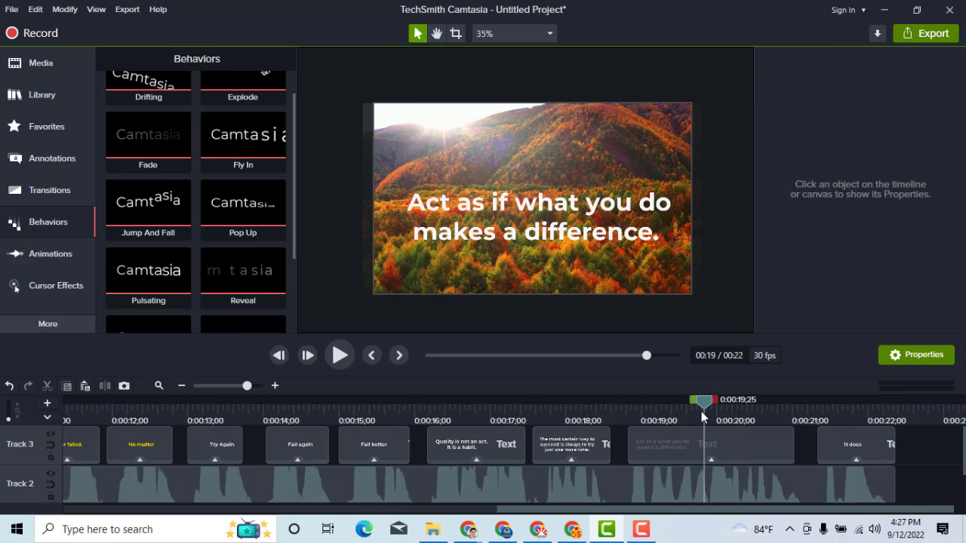
# Review the "Quality is not an act, it is a habit." callout and the one following it against the narration from about 0:00:16;06
pyautogui.click(572, 425)
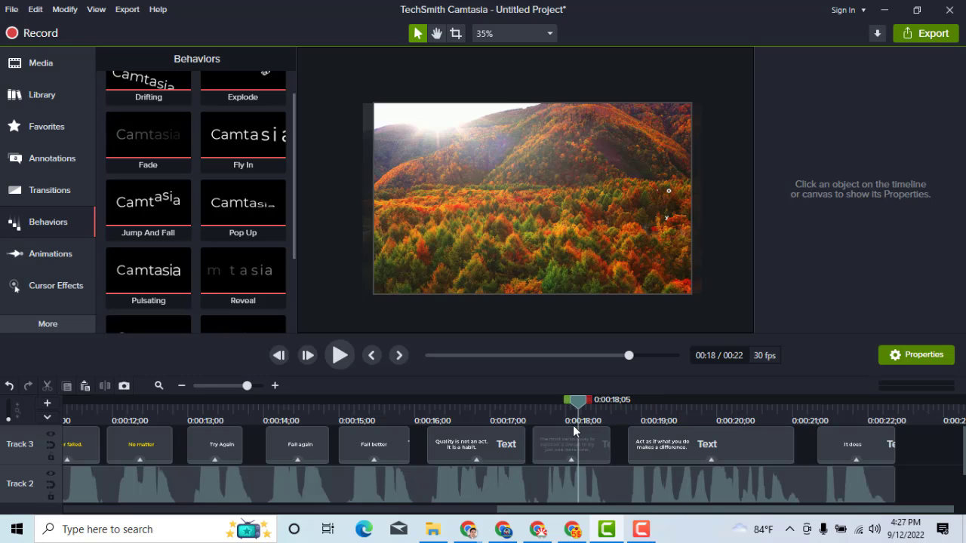
pyautogui.click(485, 427)
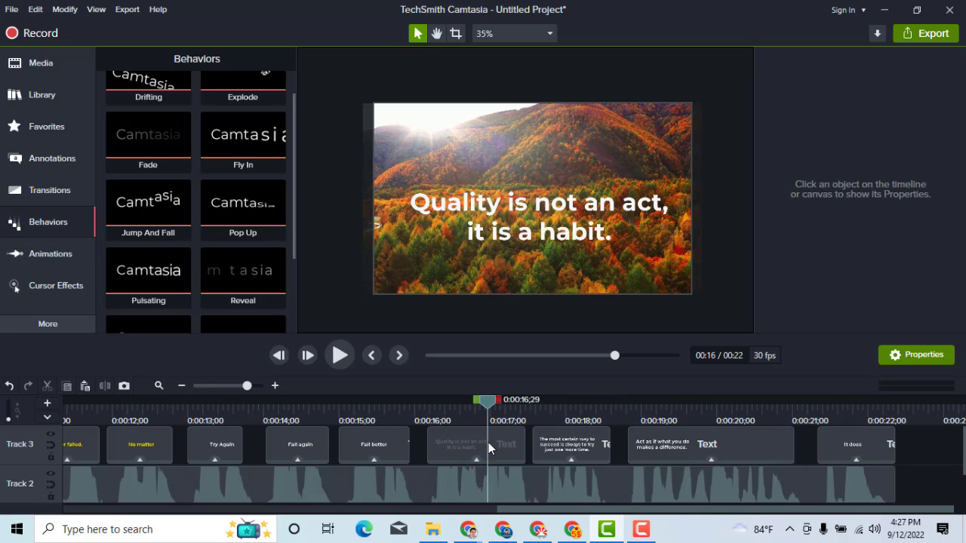
pyautogui.click(462, 409)
pyautogui.click(504, 231)
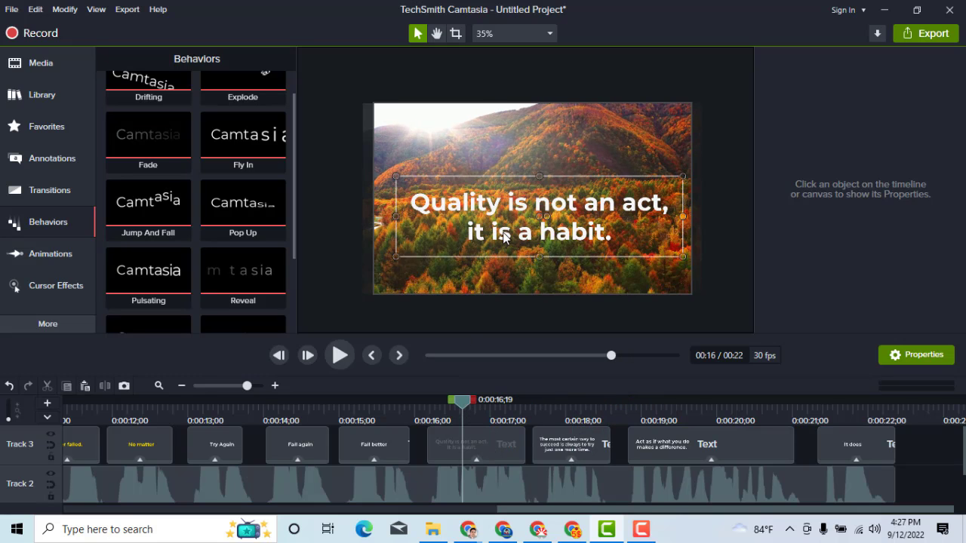
pyautogui.moveTo(454, 403); pyautogui.dragTo(431, 409)
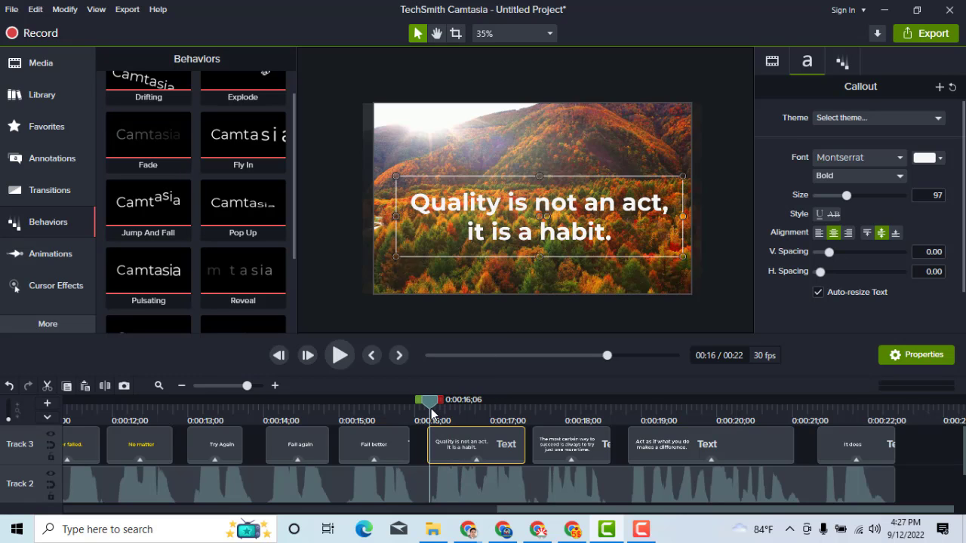
pyautogui.click(345, 353)
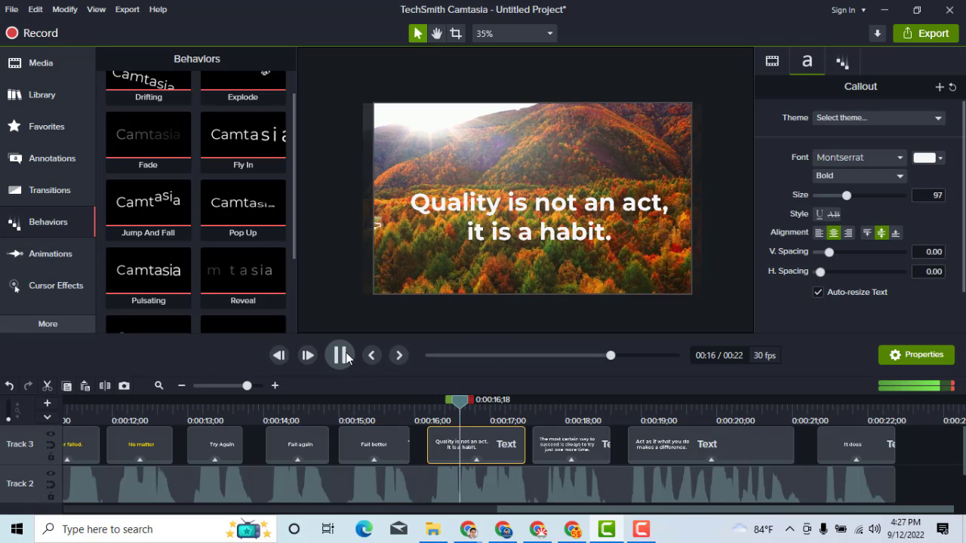
pyautogui.press('space')
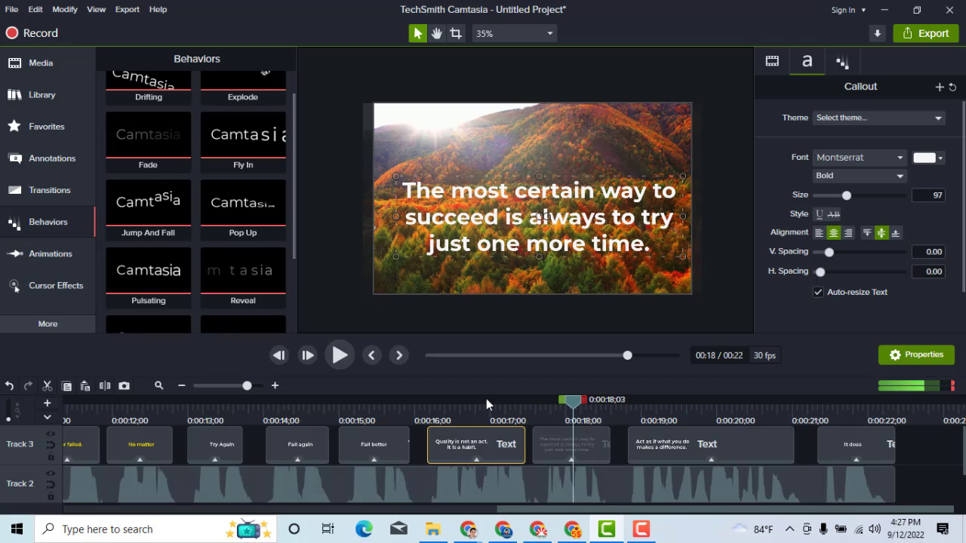
pyautogui.click(446, 412)
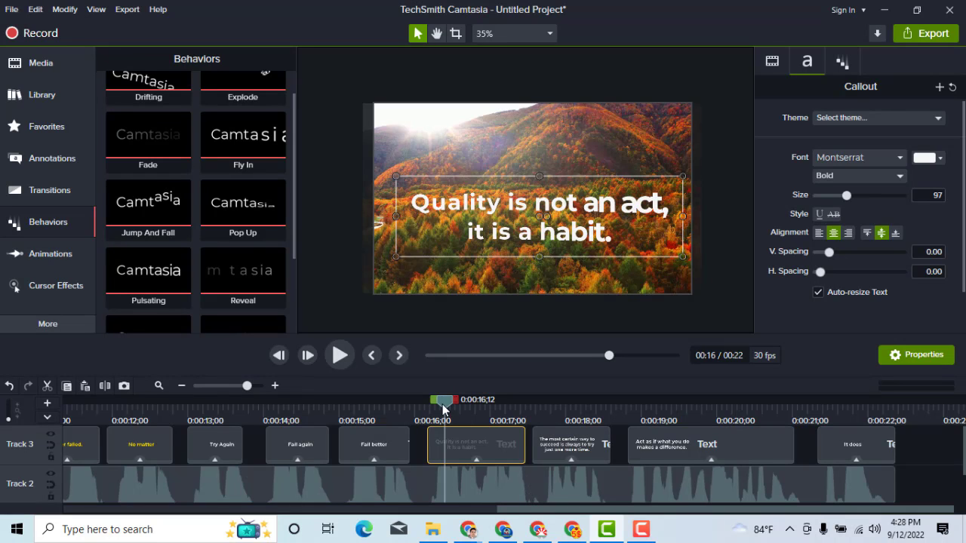
pyautogui.moveTo(443, 409); pyautogui.dragTo(485, 411)
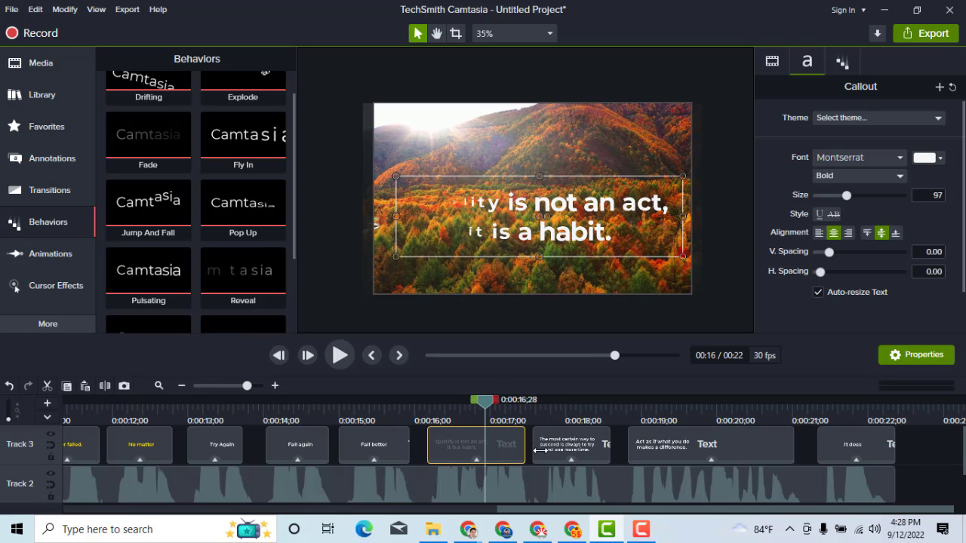
# Delete the "The most certain way to succeed" callout near 0:00:18 and extend the preceding "Quality is not an act" callout over its space
pyautogui.click(549, 447)
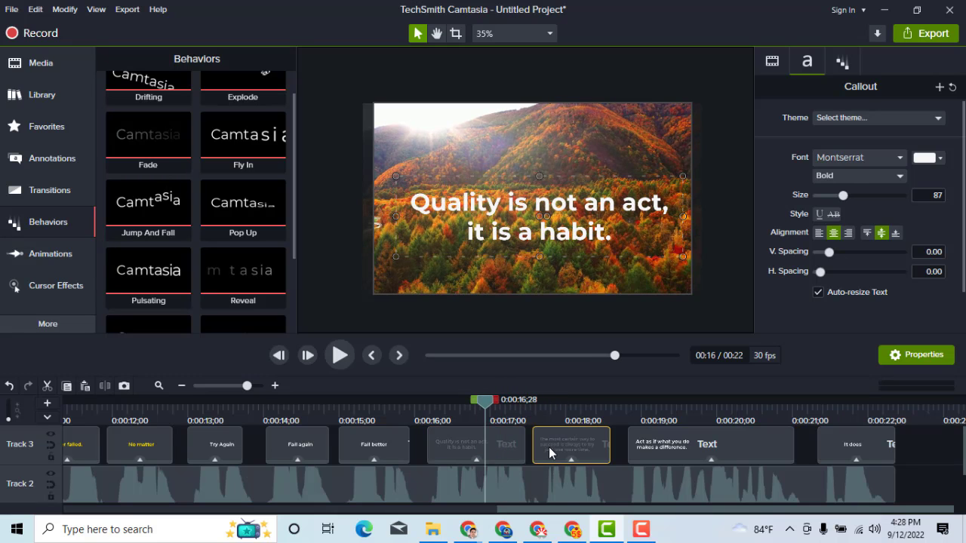
pyautogui.press('Delete')
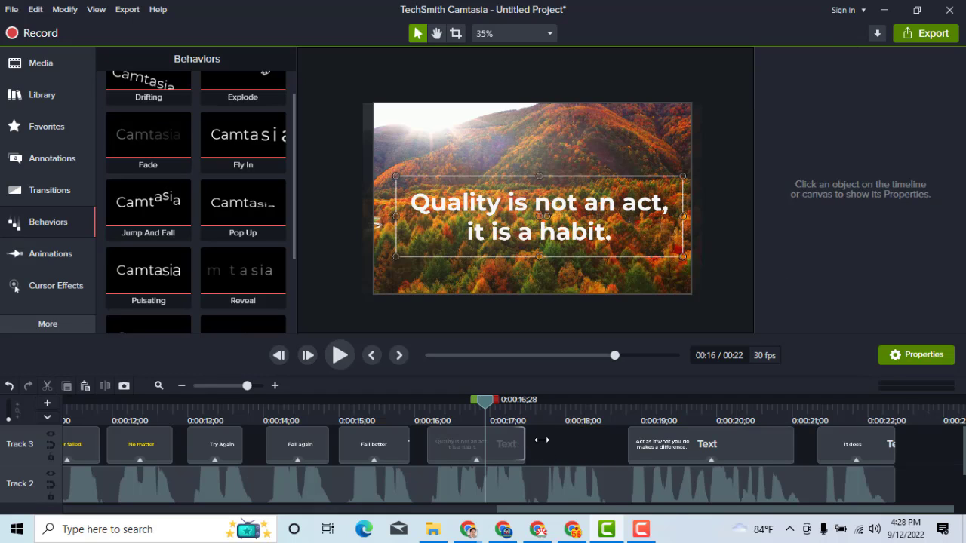
pyautogui.moveTo(542, 440); pyautogui.dragTo(603, 444)
# Play the narration from about 0:00:16;15 to check where the extended "Quality is not an act, it is a habit." callout needs dividing
pyautogui.click(420, 413)
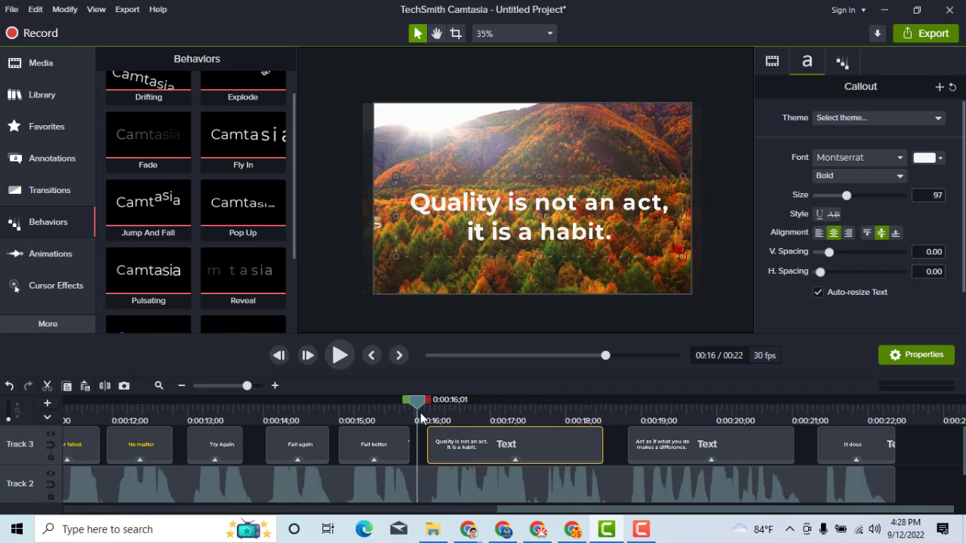
pyautogui.moveTo(420, 413); pyautogui.dragTo(423, 412)
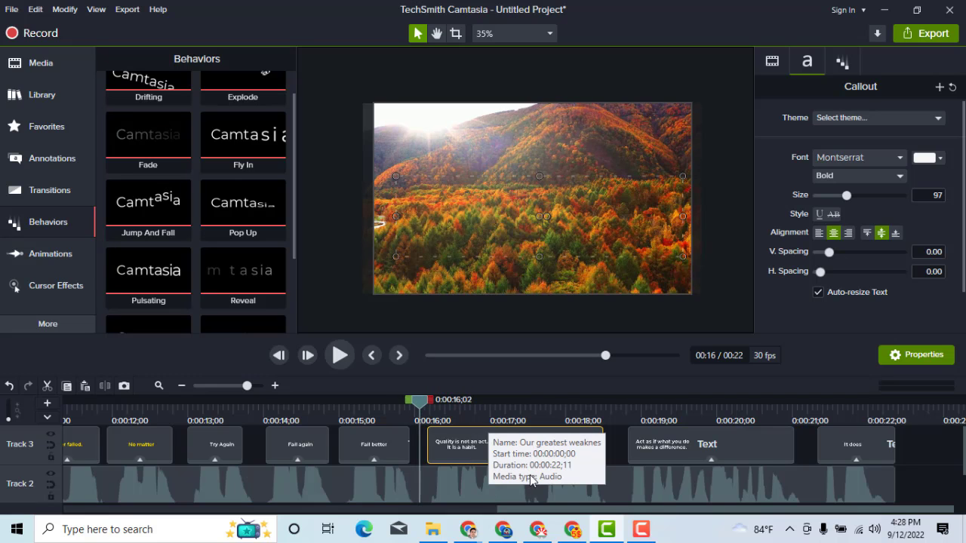
pyautogui.moveTo(417, 401); pyautogui.dragTo(448, 401)
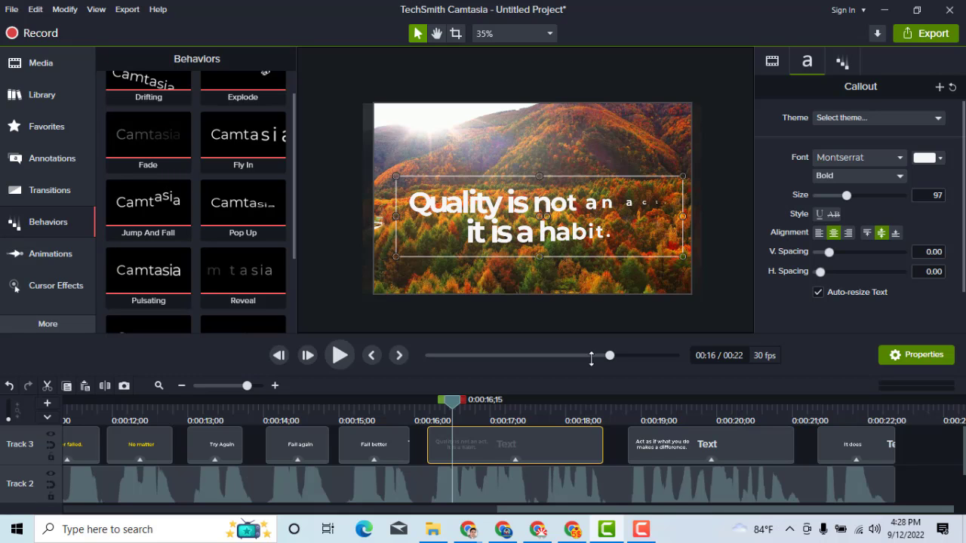
pyautogui.click(339, 356)
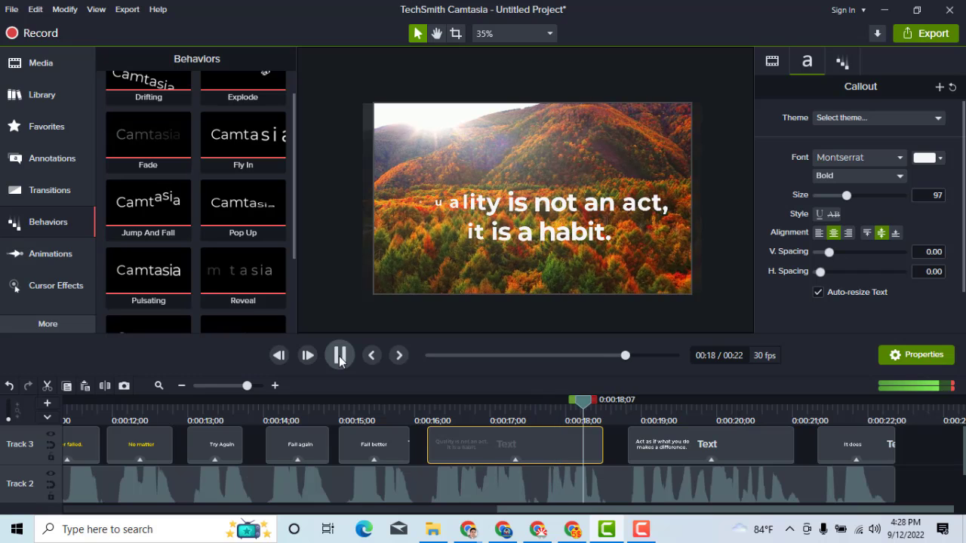
pyautogui.press('space')
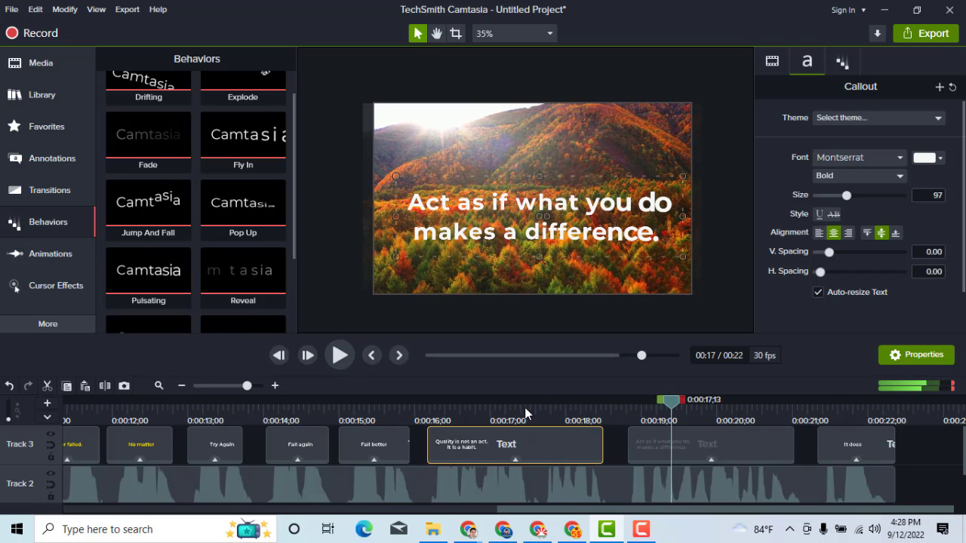
# Split the "Quality is not an act, it is a habit." callout at 0:00:17;17 and shorten the first part's end, leaving a small gap
pyautogui.click(524, 408)
pyautogui.moveTo(541, 408)
pyautogui.mouseDown()
pyautogui.moveTo(601, 413)
pyautogui.moveTo(534, 419)
pyautogui.mouseUp()
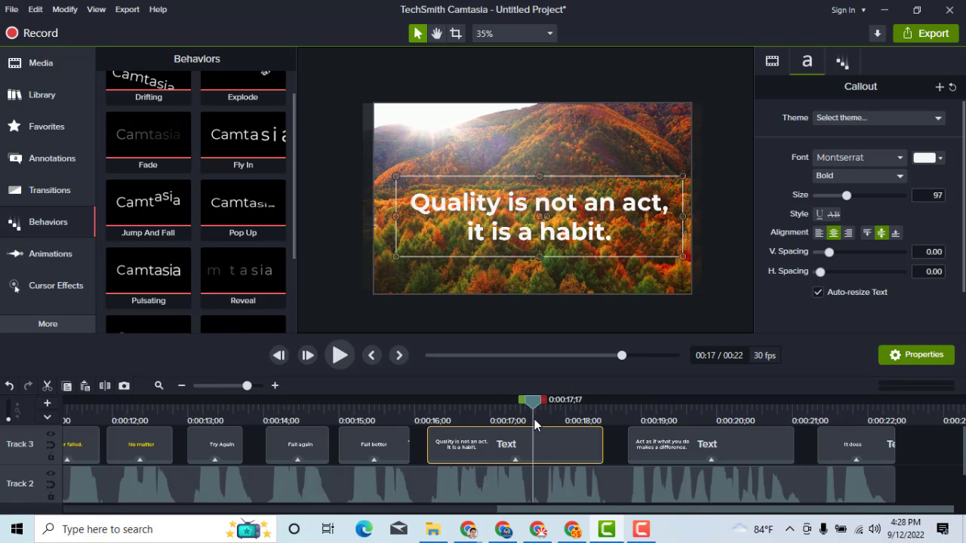
pyautogui.click(103, 386)
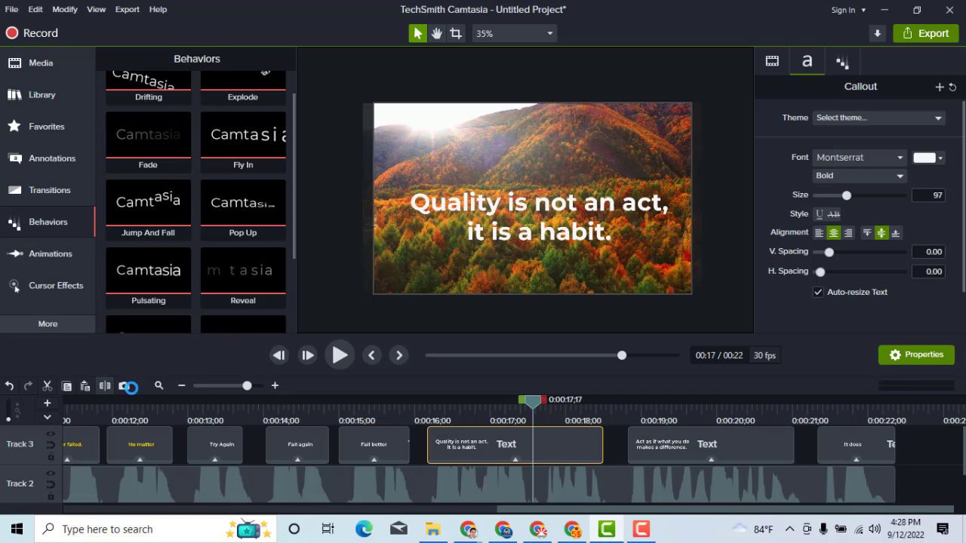
pyautogui.click(529, 447)
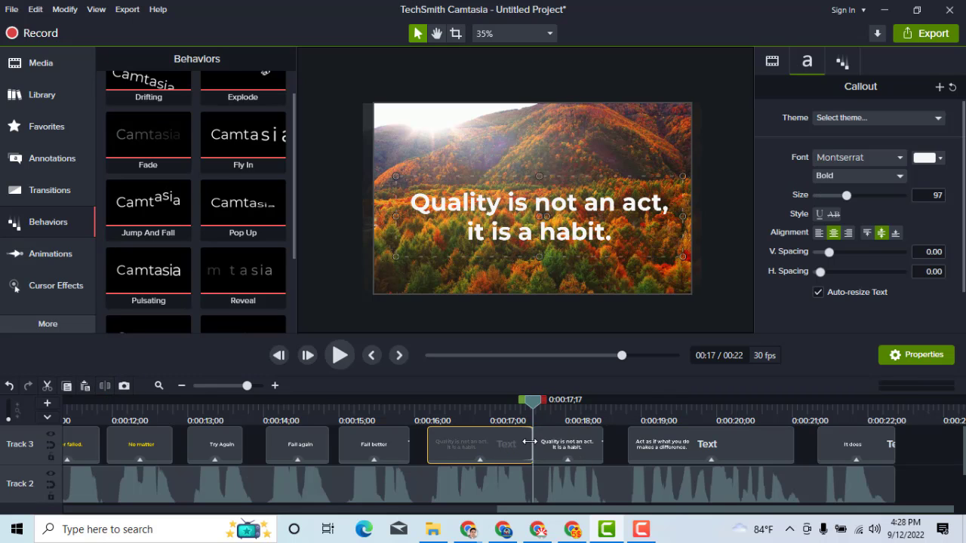
pyautogui.moveTo(521, 442); pyautogui.dragTo(521, 443)
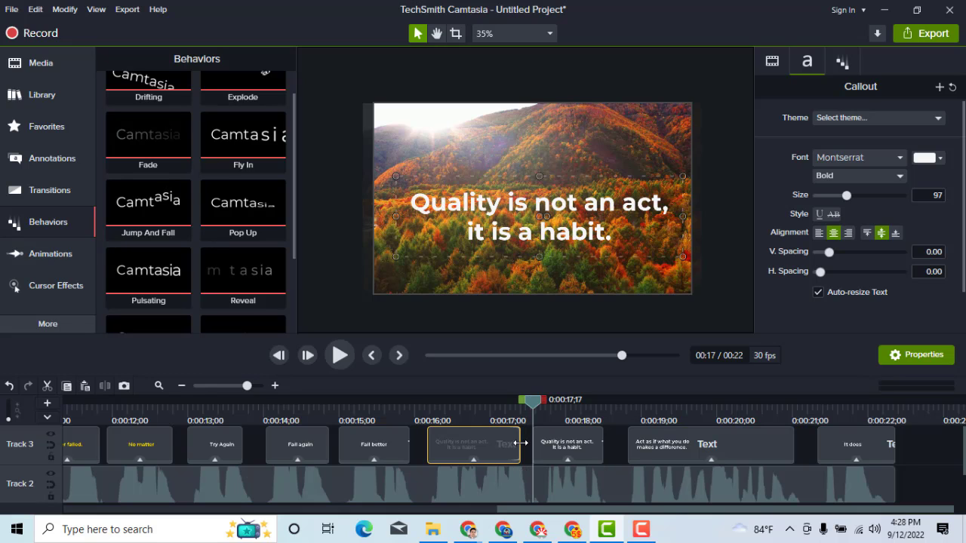
# Delete "it is a habit." from the first part of the split callout, keeping "Quality is not an act,"
pyautogui.click(485, 414)
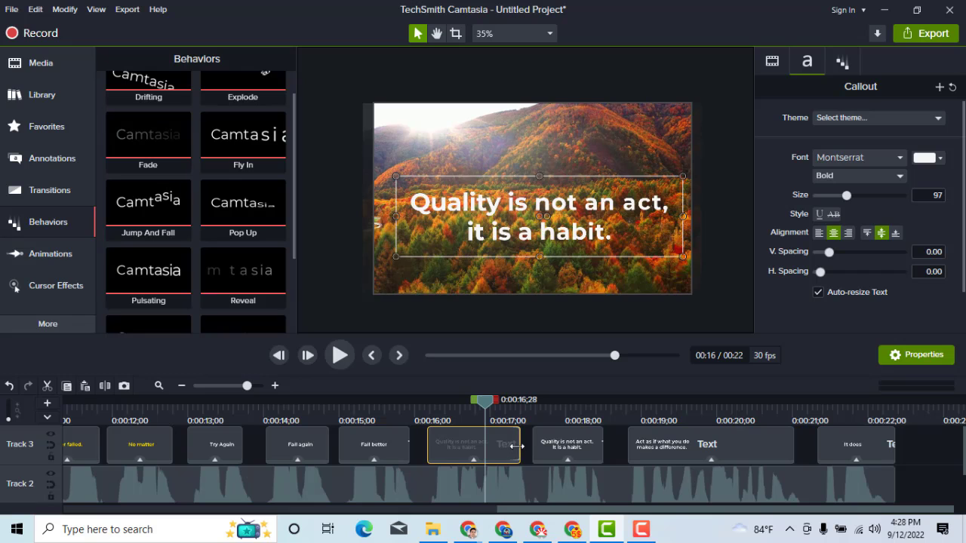
pyautogui.doubleClick(516, 236)
pyautogui.click(485, 238)
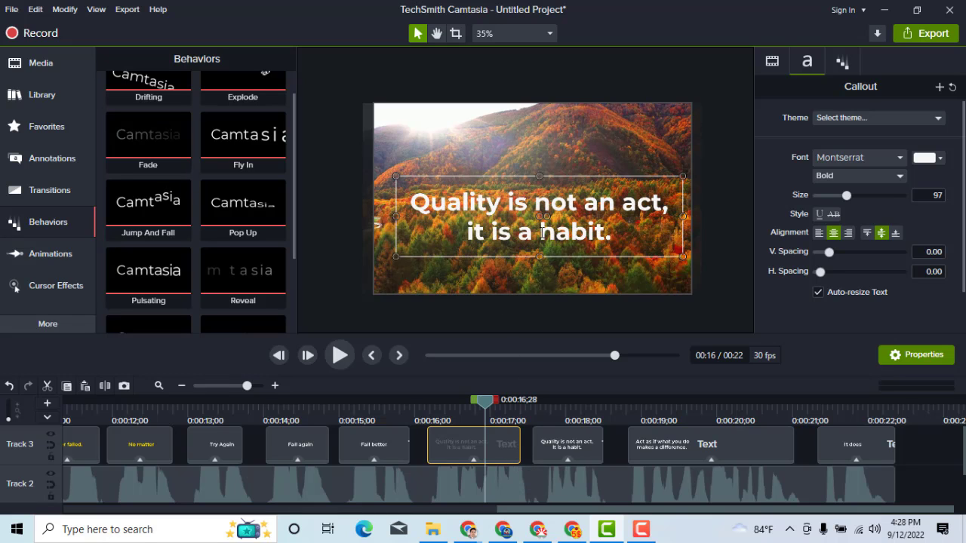
pyautogui.moveTo(542, 234); pyautogui.dragTo(643, 237)
pyautogui.press('BackSpace')
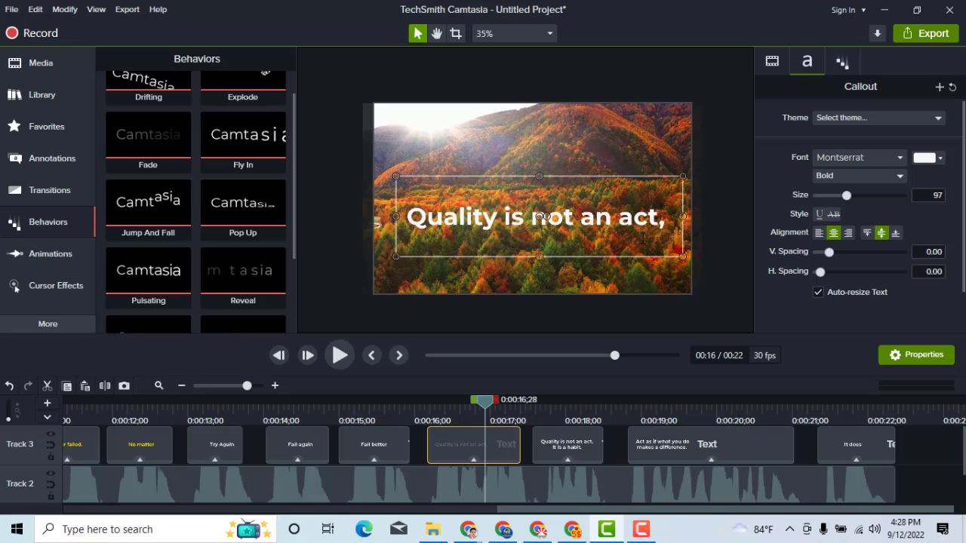
# Delete "Quality is not an act," from the second part of the split callout, keeping "it is a habit."
pyautogui.click(563, 407)
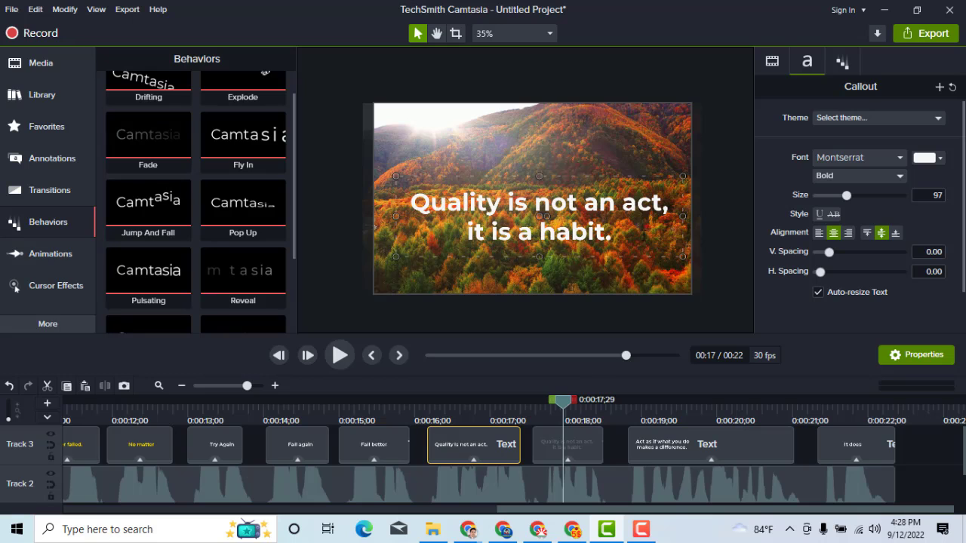
pyautogui.click(645, 209)
pyautogui.doubleClick(645, 209)
pyautogui.click(646, 210)
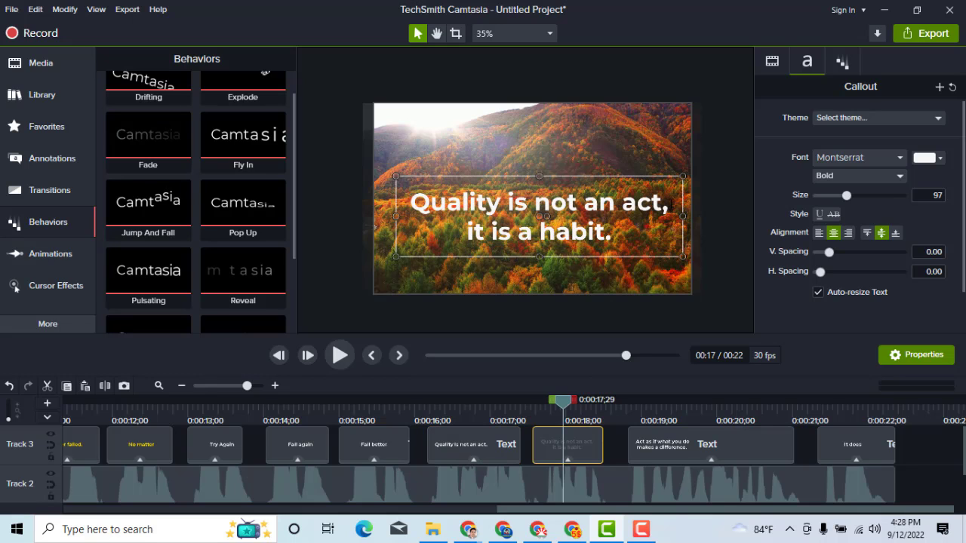
pyautogui.moveTo(558, 207); pyautogui.dragTo(413, 210)
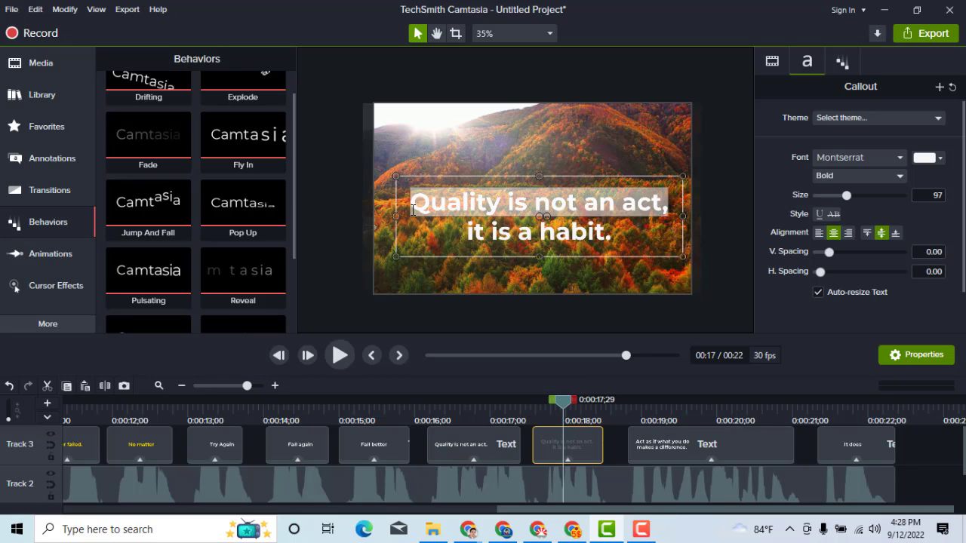
pyautogui.press('BackSpace')
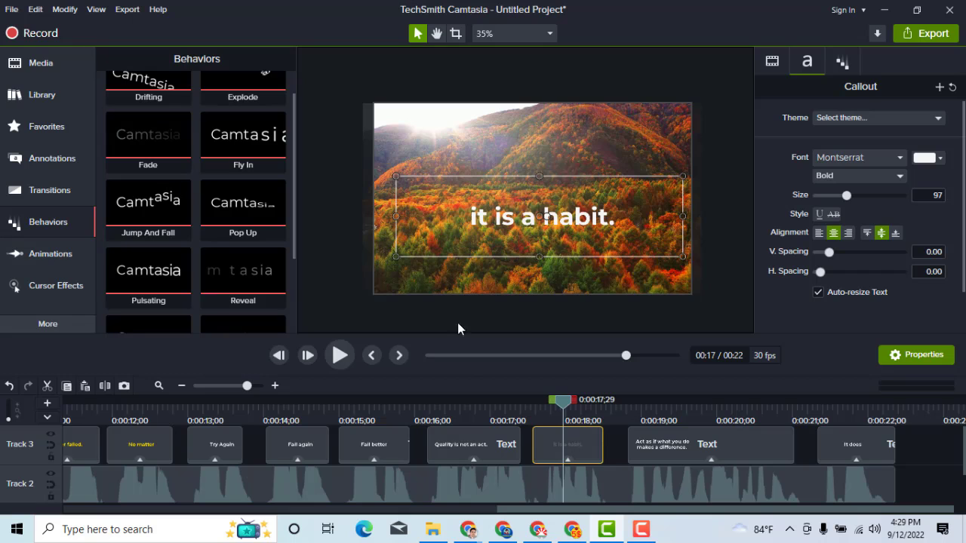
pyautogui.click(916, 457)
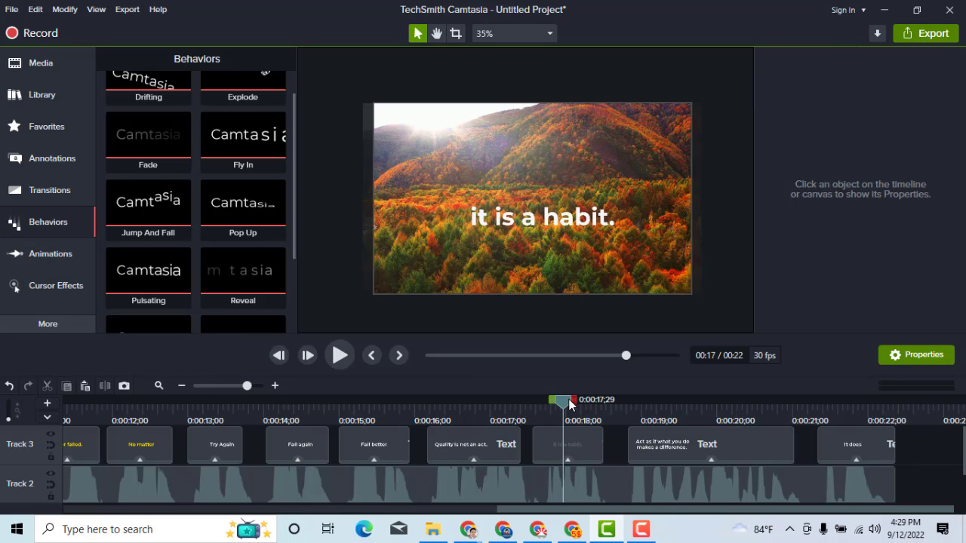
# Play the whole video from 0:00:00;00 to check all callouts against the narration
pyautogui.moveTo(570, 405); pyautogui.dragTo(11, 470)
pyautogui.moveTo(419, 512); pyautogui.dragTo(42, 528)
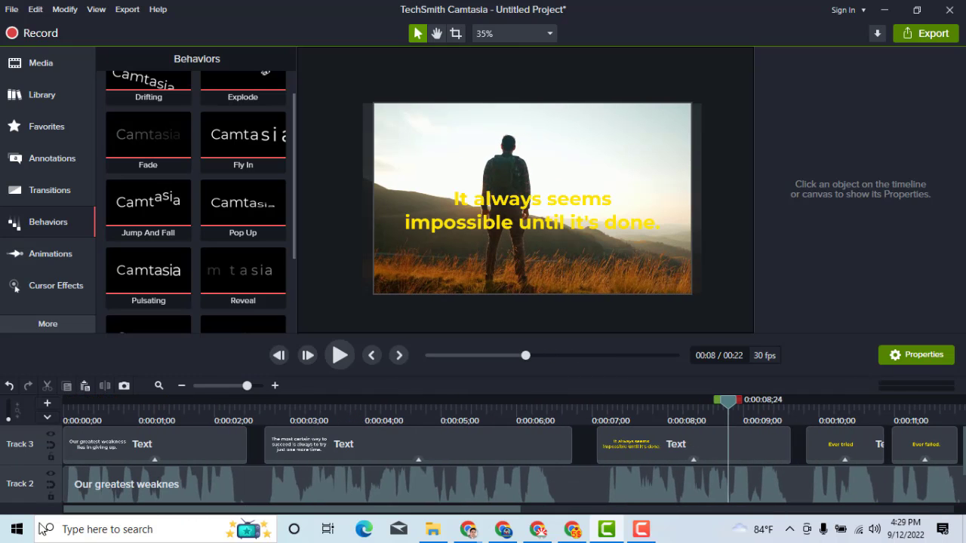
pyautogui.click(80, 407)
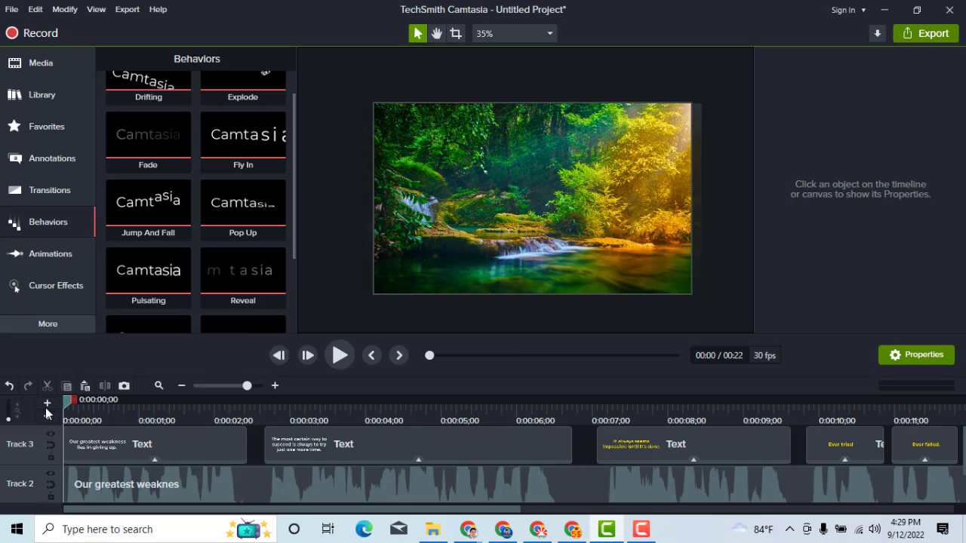
pyautogui.click(338, 355)
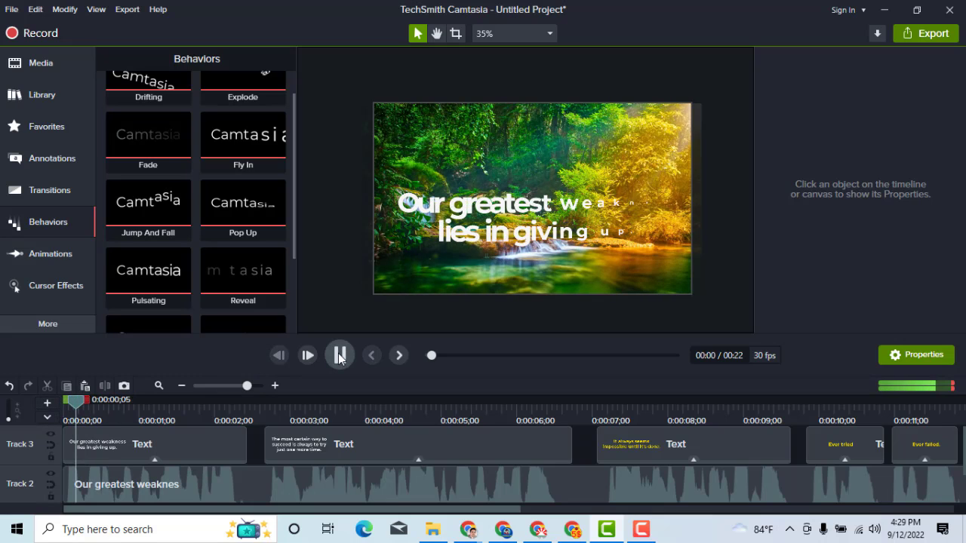
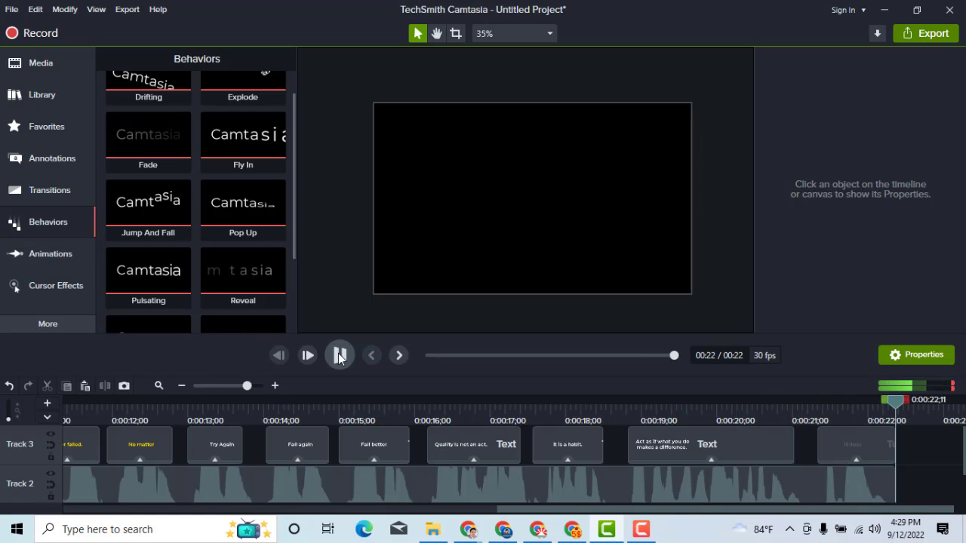
pyautogui.click(339, 355)
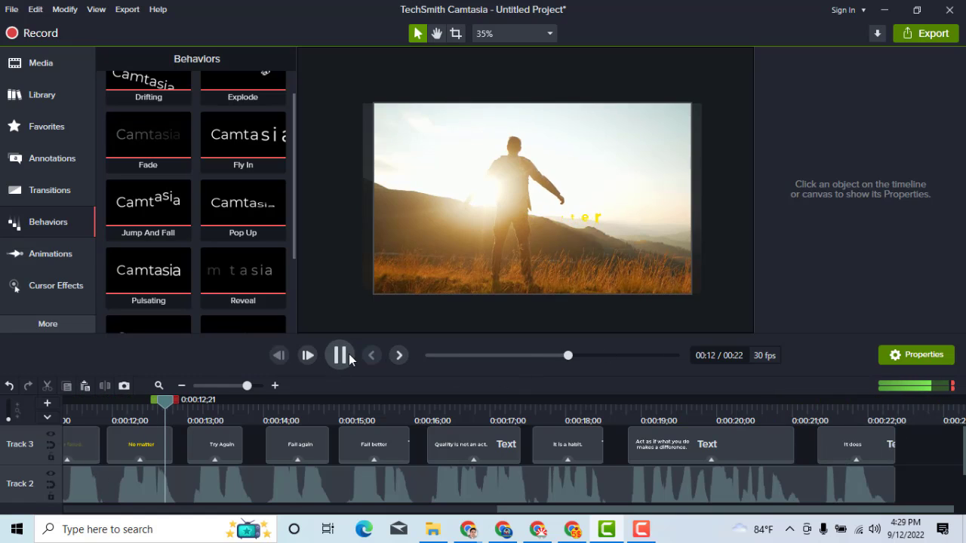
pyautogui.click(340, 356)
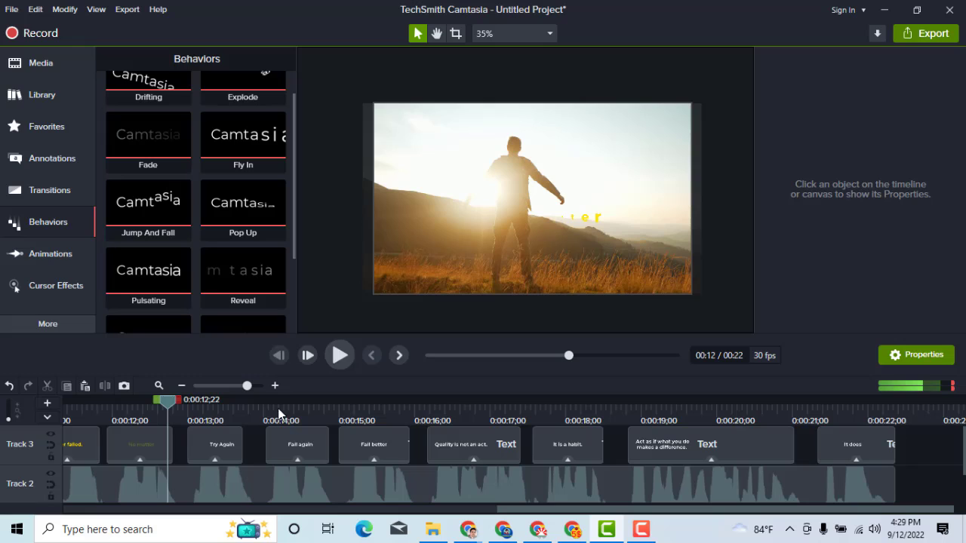
# Copy the font colour of the "No matter" callout and apply #FFE402 to the "Try Again" callout's text
pyautogui.click(217, 411)
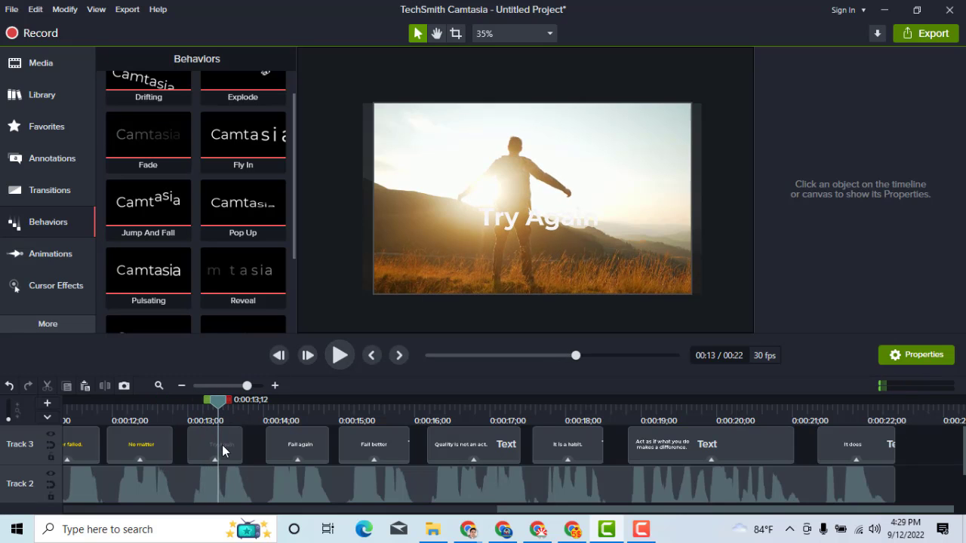
pyautogui.click(139, 412)
pyautogui.click(142, 437)
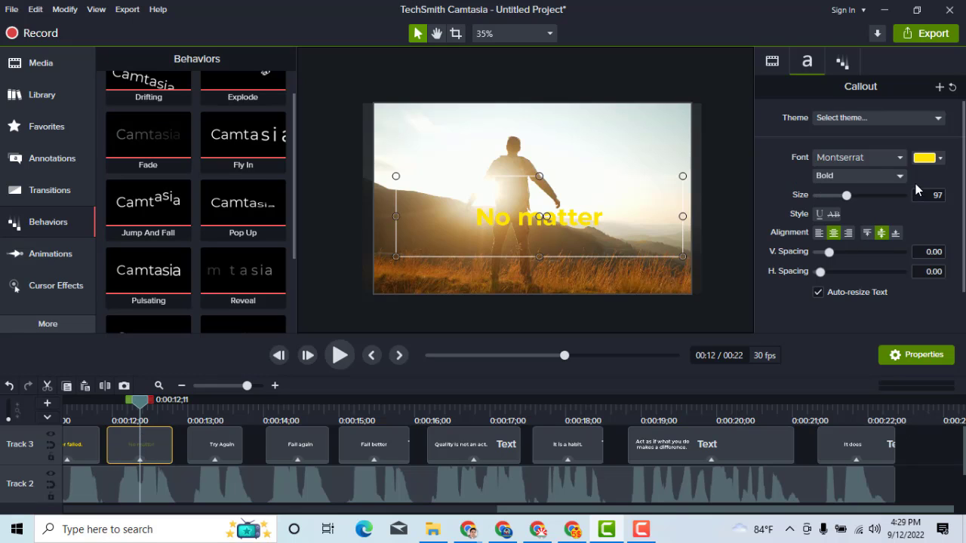
pyautogui.click(941, 161)
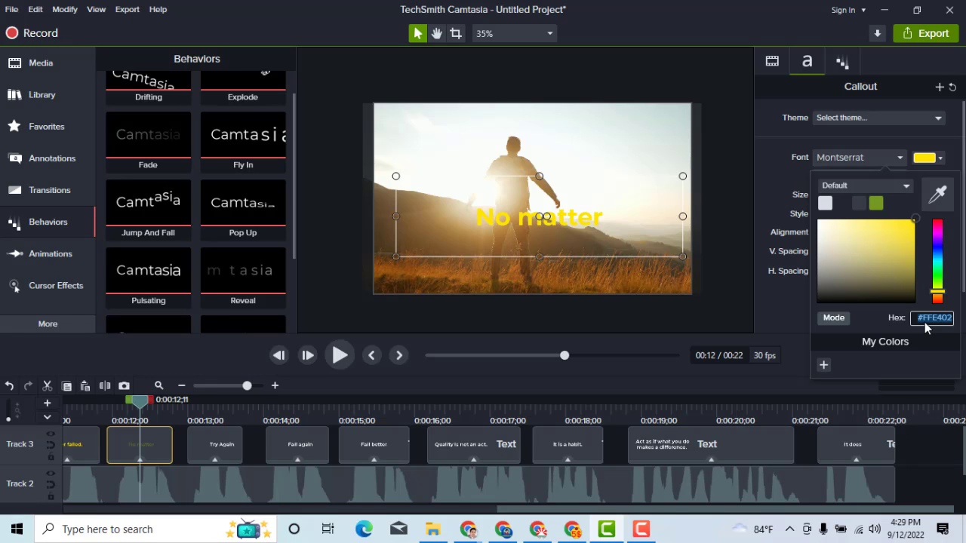
pyautogui.click(206, 416)
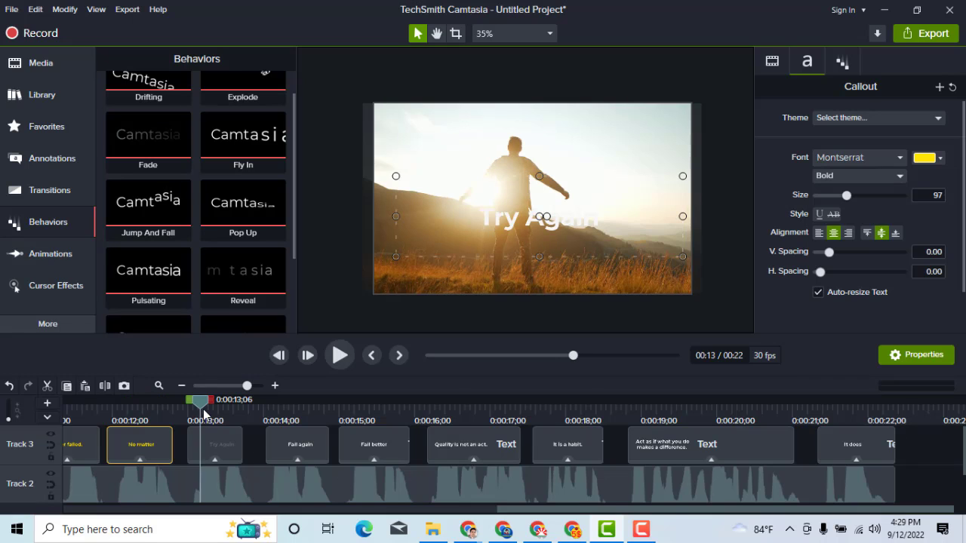
pyautogui.click(229, 457)
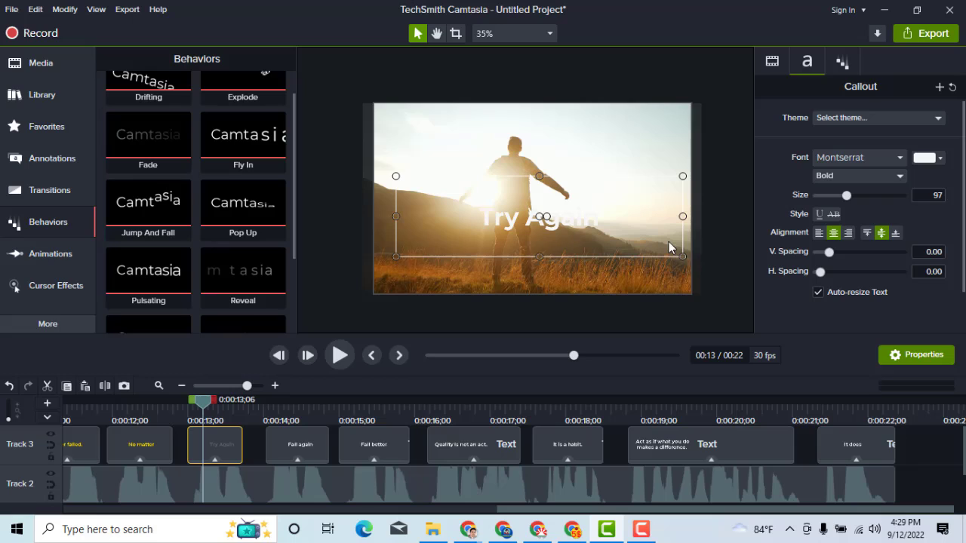
pyautogui.click(939, 161)
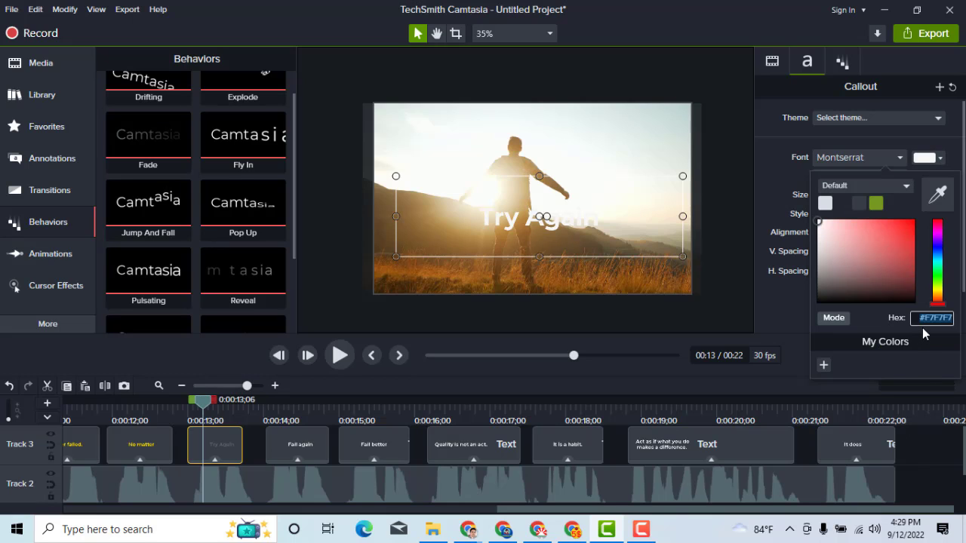
pyautogui.write('#FFF402')
pyautogui.press('Return')
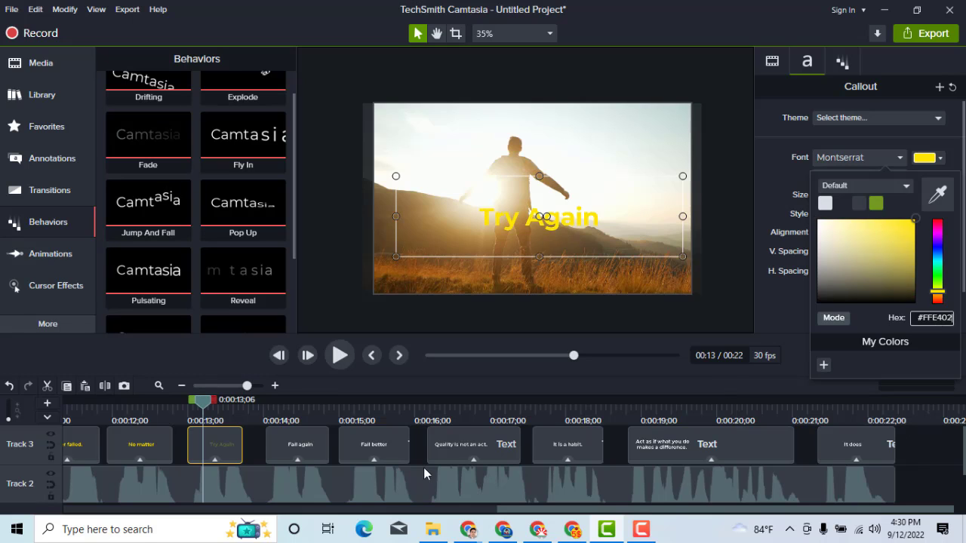
# Set the font colour of the "Fail again" callout to yellow #FFE402 using the copied hex value
pyautogui.click(298, 407)
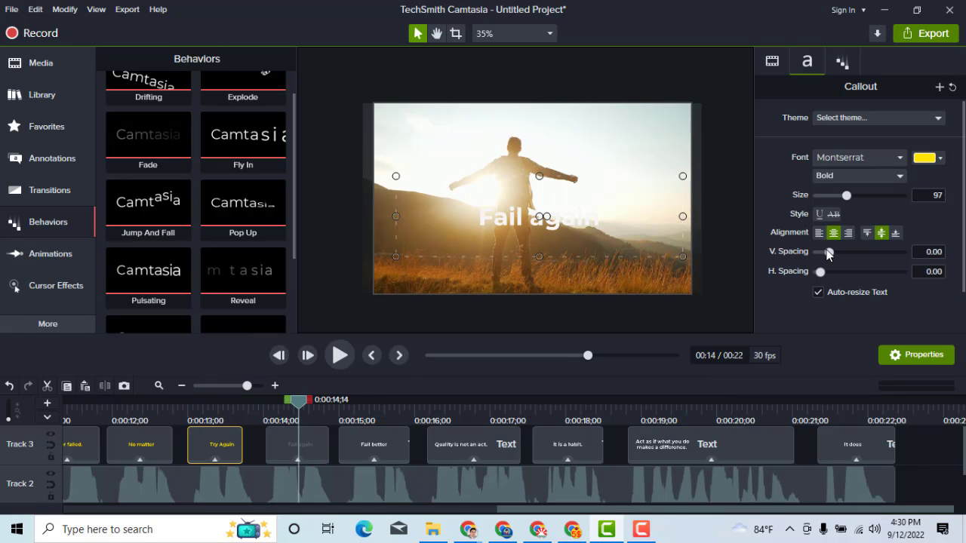
pyautogui.click(938, 160)
pyautogui.hotkey('ctrl', 'c')
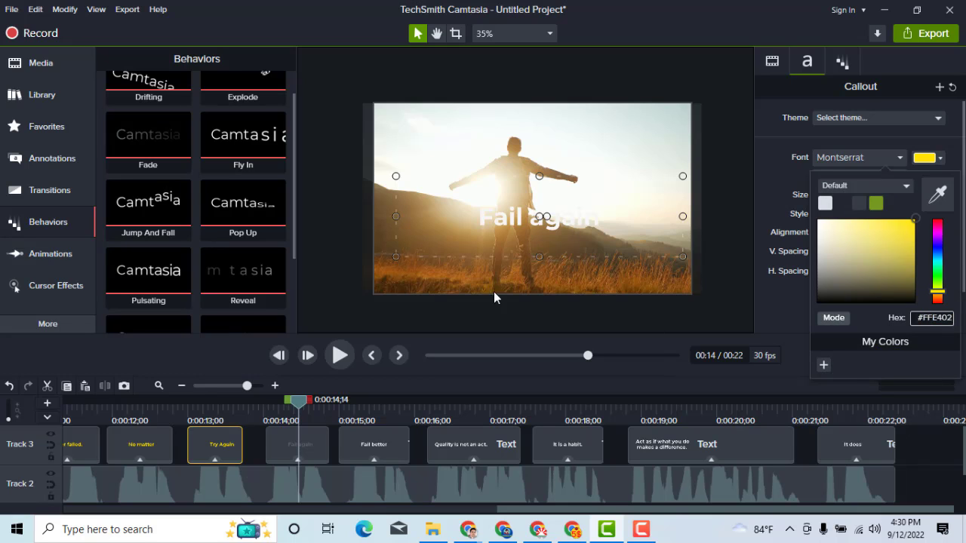
pyautogui.click(302, 448)
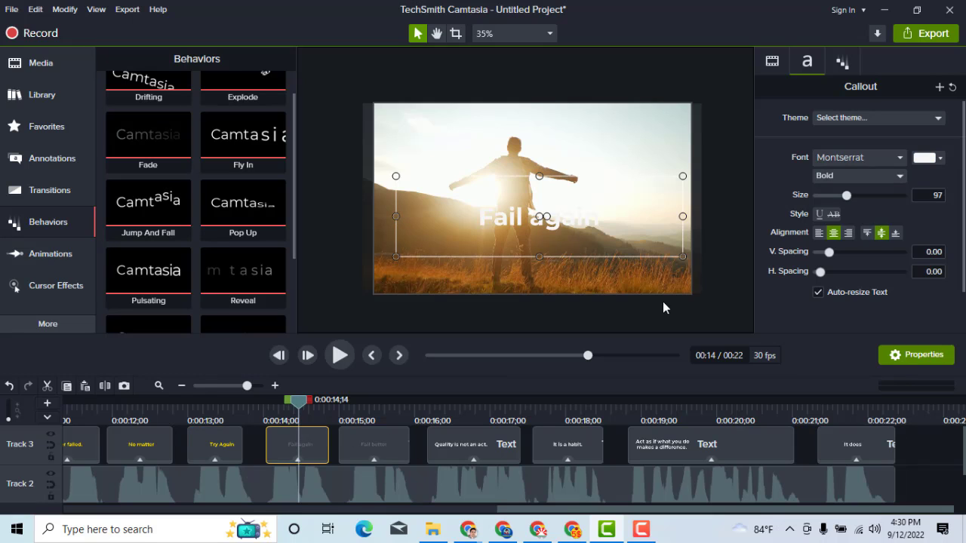
pyautogui.click(938, 160)
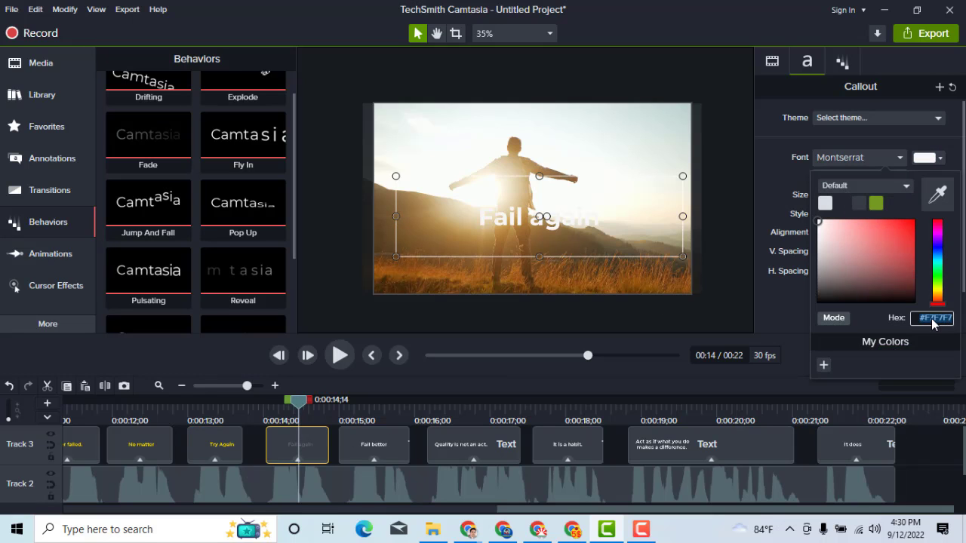
pyautogui.hotkey('ctrl', 'v')
pyautogui.press('Return')
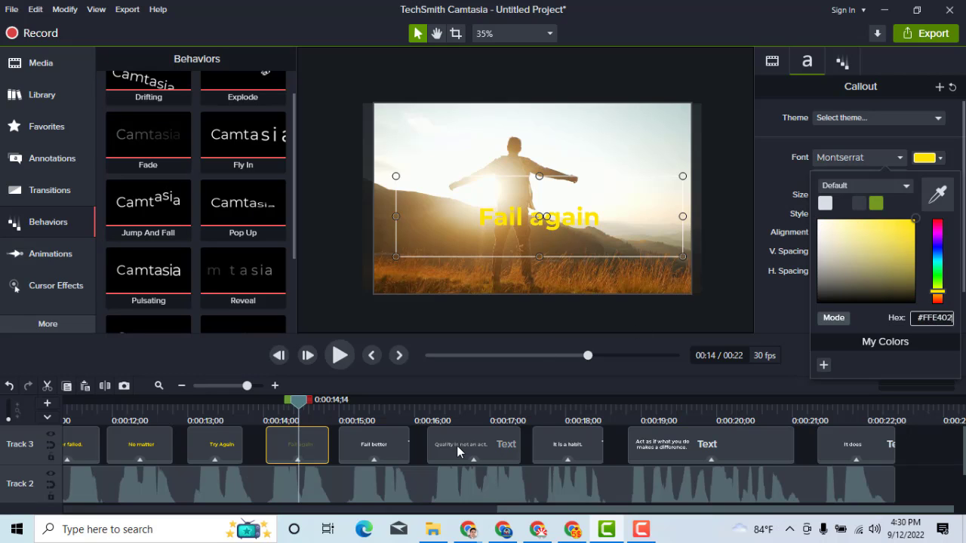
pyautogui.click(389, 407)
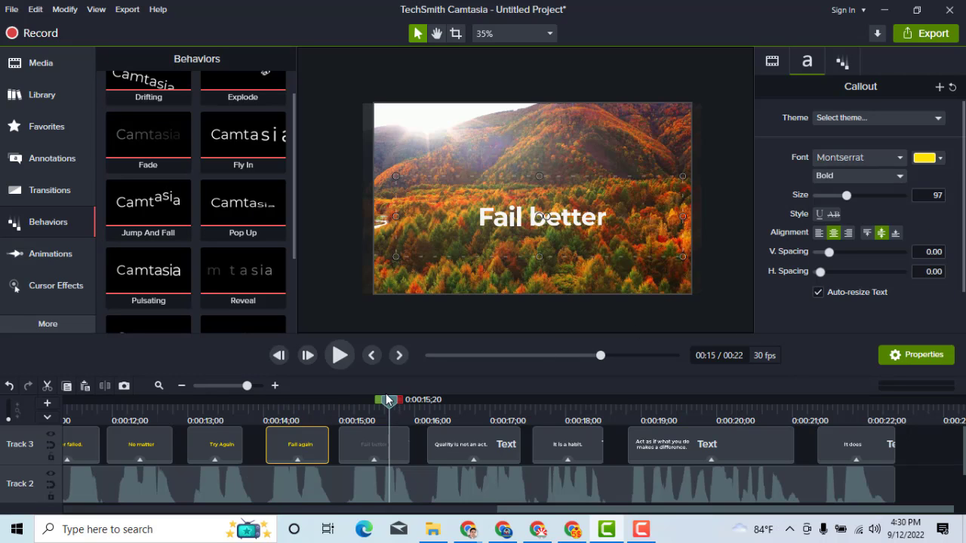
pyautogui.moveTo(392, 404); pyautogui.dragTo(884, 461)
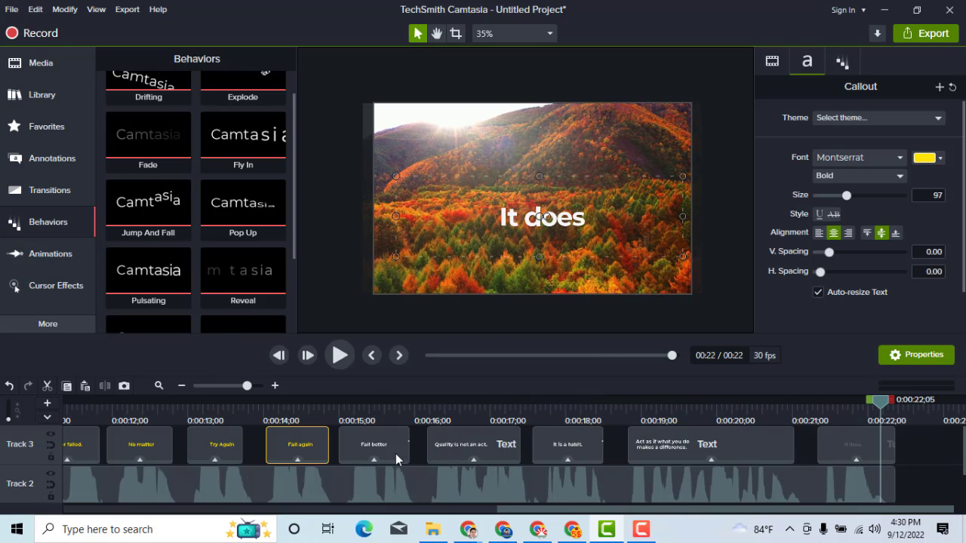
pyautogui.moveTo(397, 460); pyautogui.dragTo(136, 463)
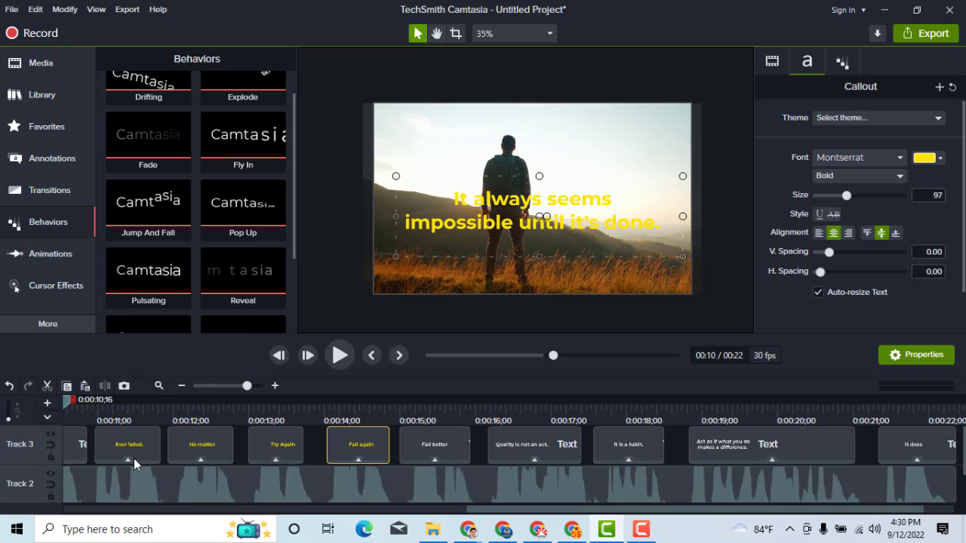
pyautogui.scroll(5, 189, 437)
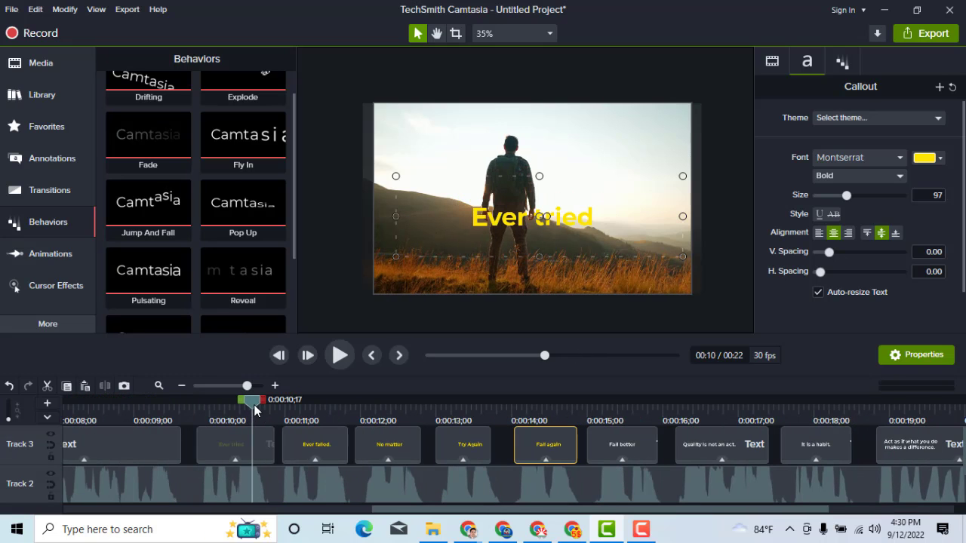
pyautogui.moveTo(74, 409); pyautogui.dragTo(13, 432)
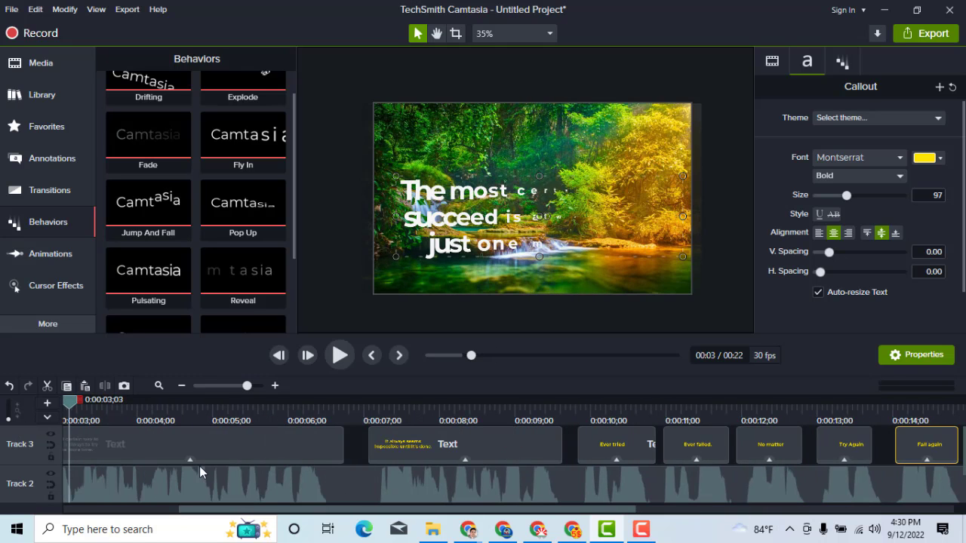
# Switch to Chrome and open YouTube in the browser tab that holds the Gmail page
pyautogui.click(572, 529)
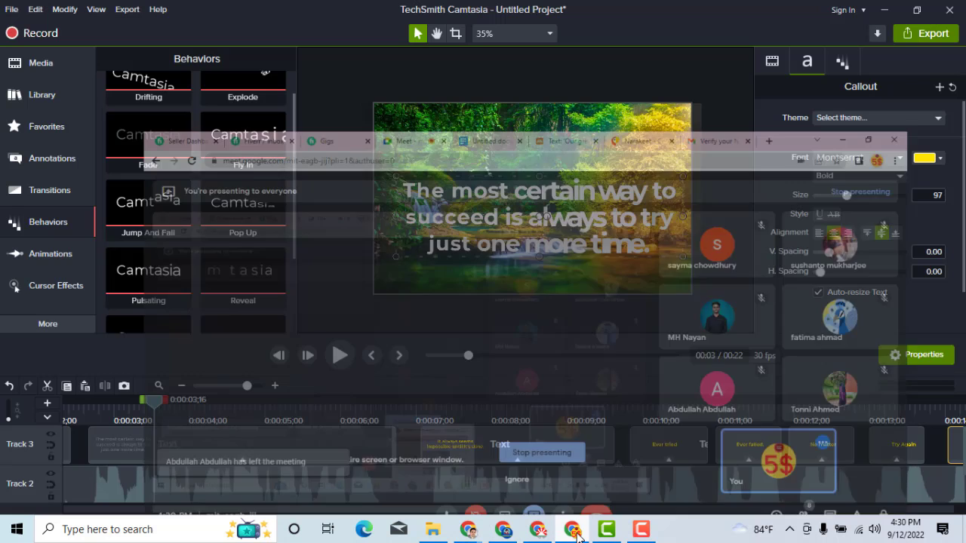
pyautogui.click(570, 532)
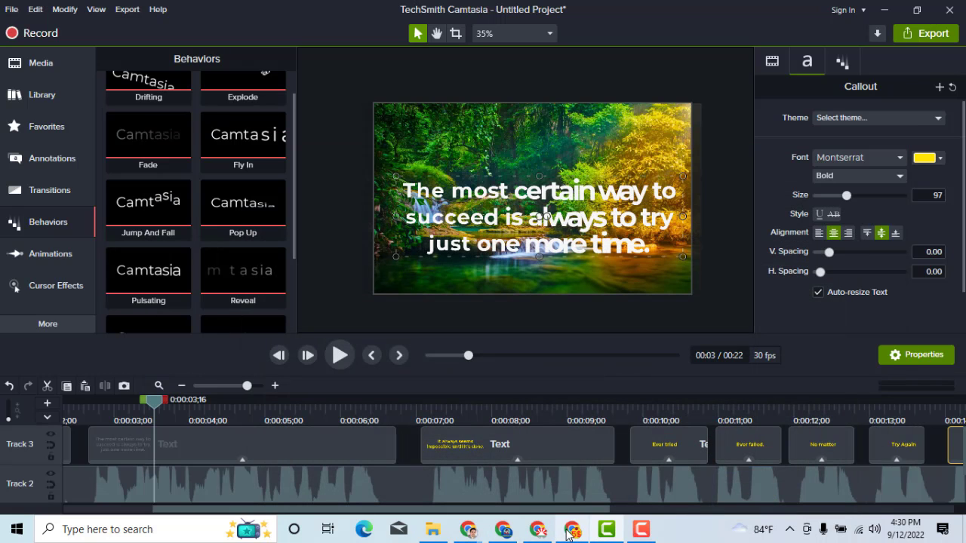
pyautogui.click(572, 535)
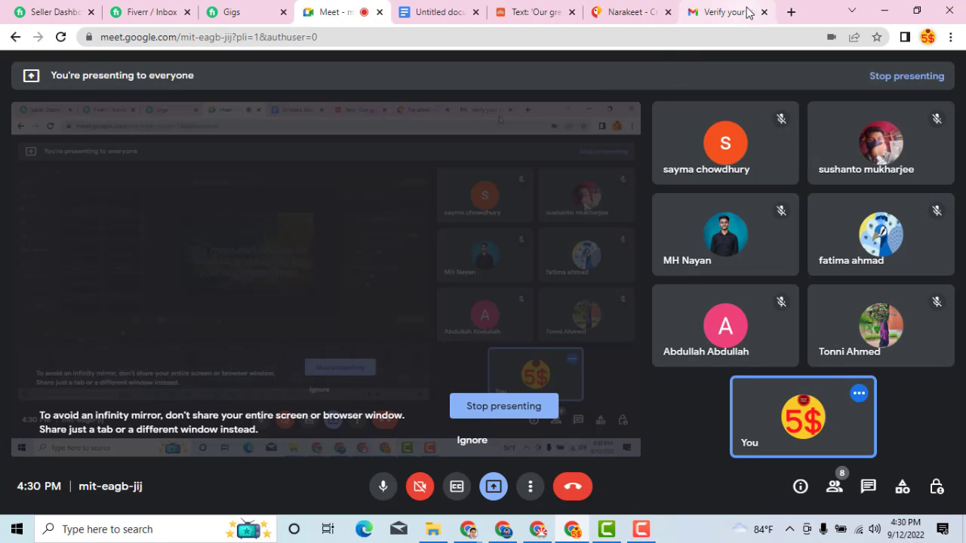
pyautogui.click(730, 12)
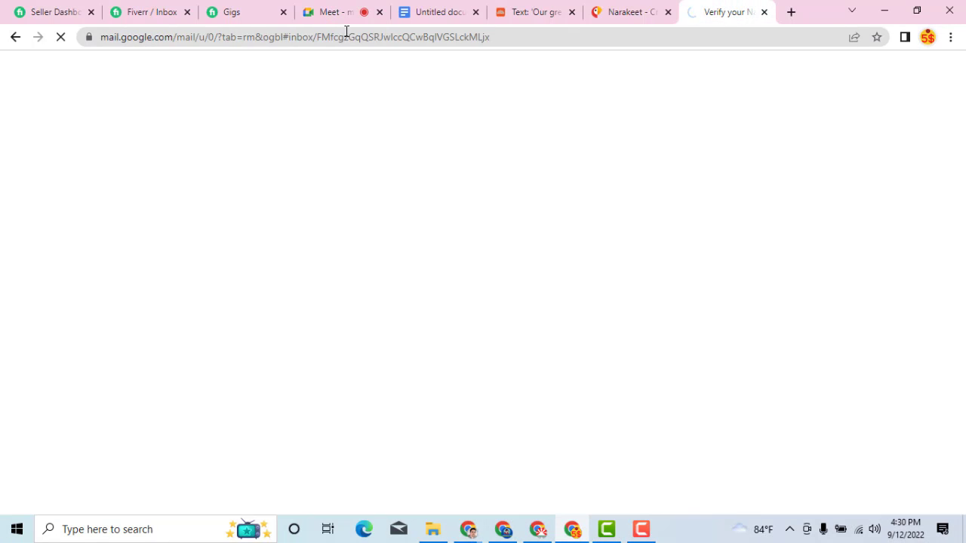
pyautogui.click(223, 37)
pyautogui.write('you')
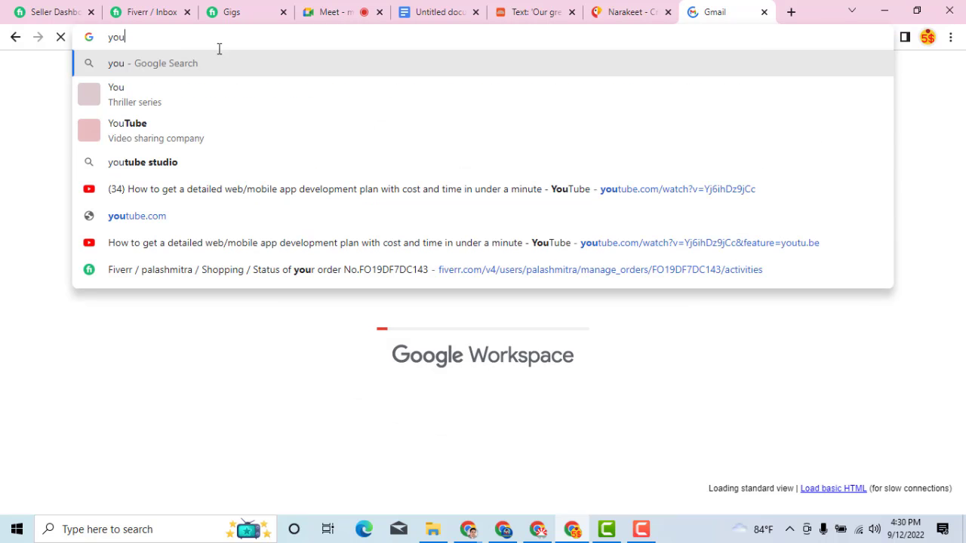
pyautogui.click(136, 138)
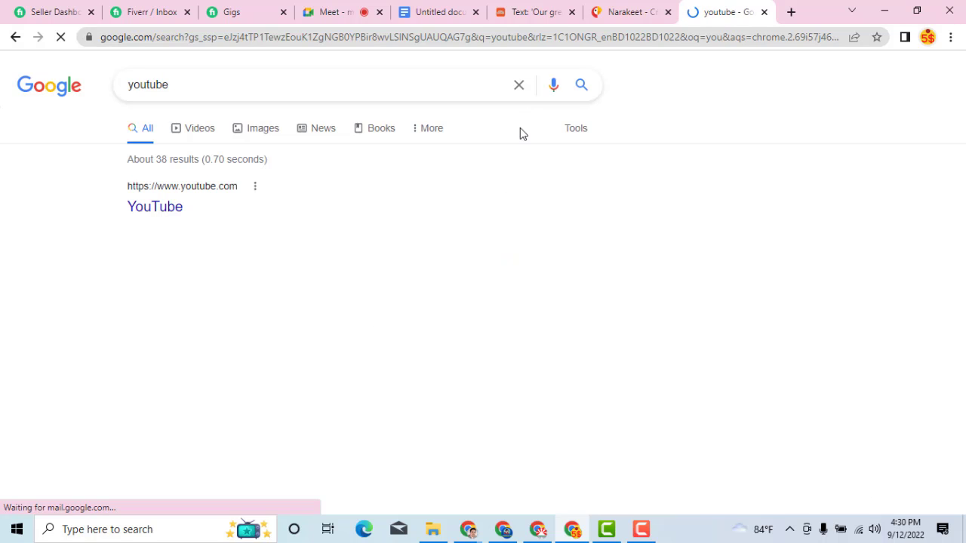
pyautogui.click(160, 214)
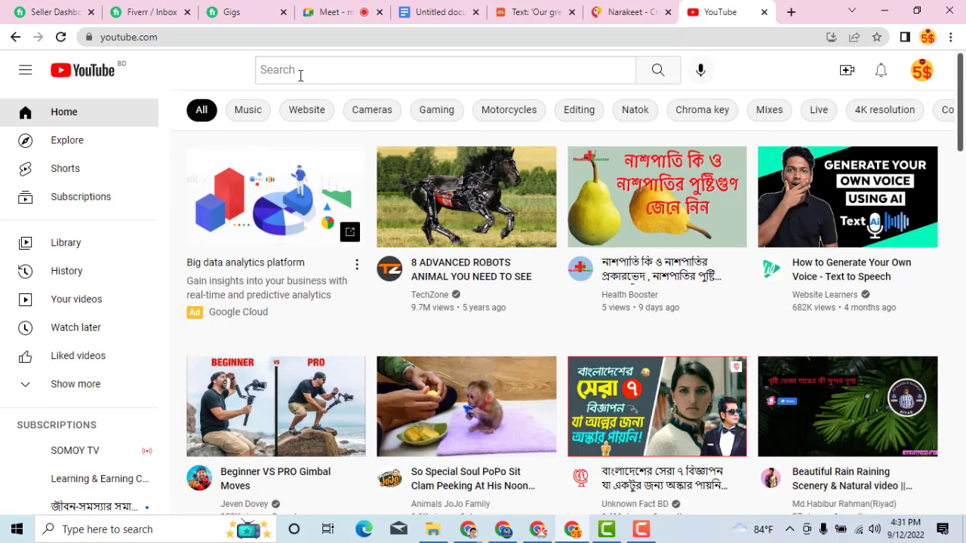
# Search YouTube for "motivational speech for success in life"
pyautogui.click(301, 76)
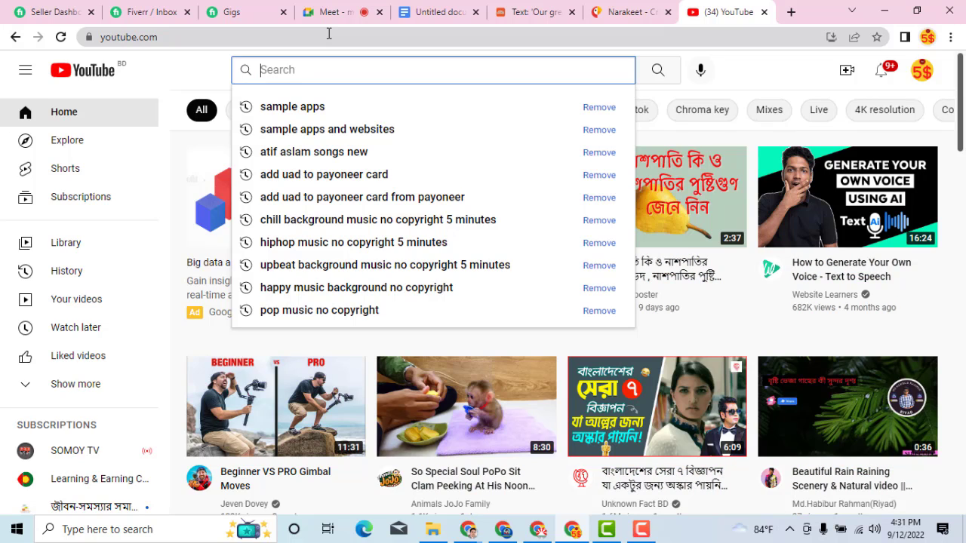
pyautogui.write('mo')
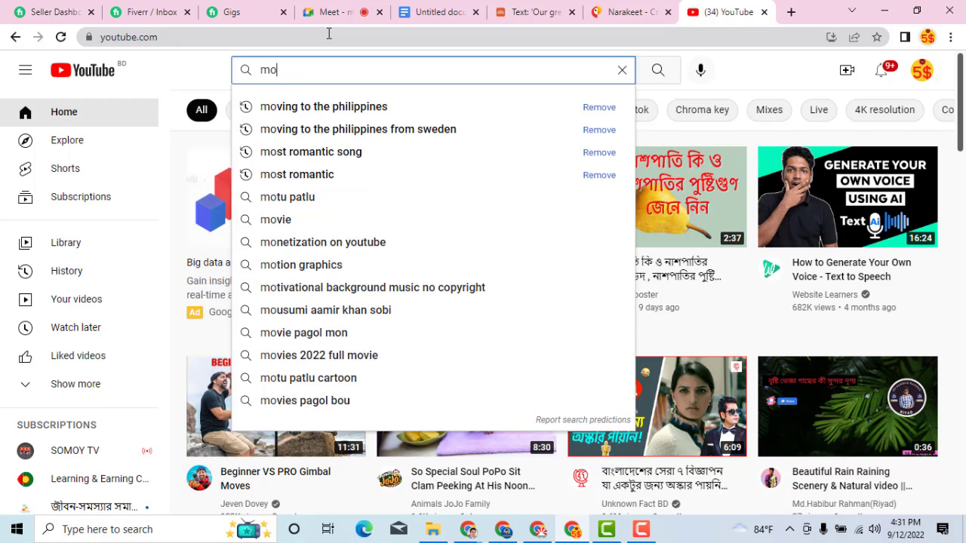
pyautogui.write('tivaltion')
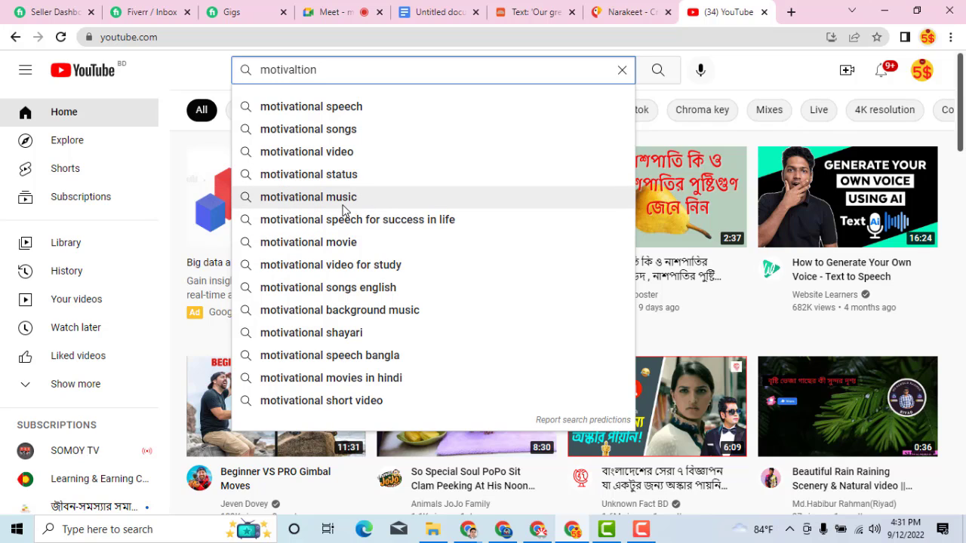
pyautogui.click(433, 220)
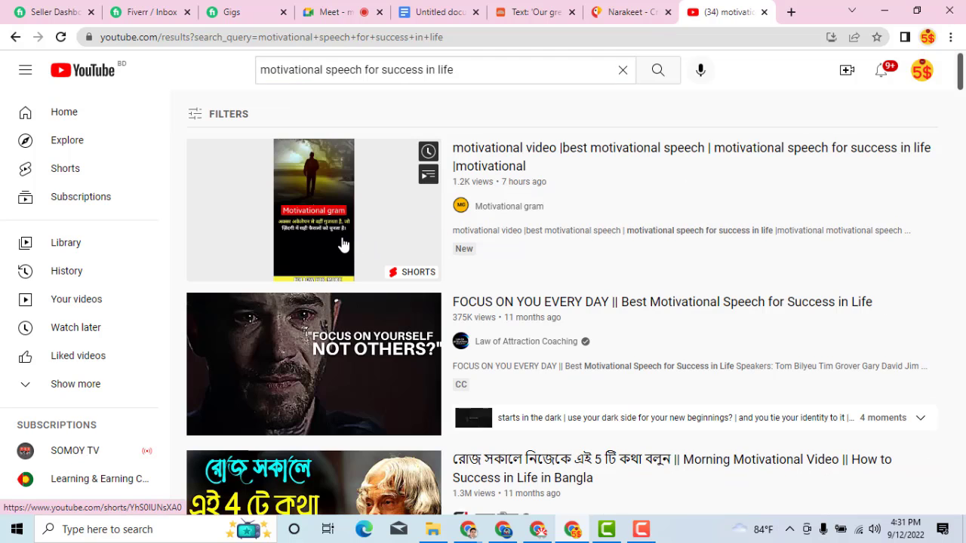
# Look through the first YouTube search results for motivational speech videos
pyautogui.scroll(-1, 397, 304)
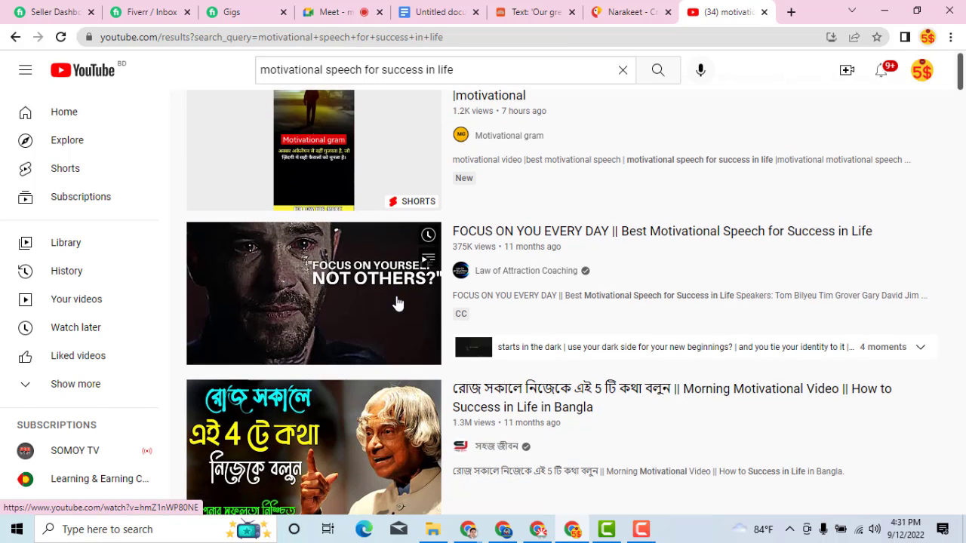
pyautogui.scroll(1, 397, 303)
pyautogui.scroll(-4, 385, 371)
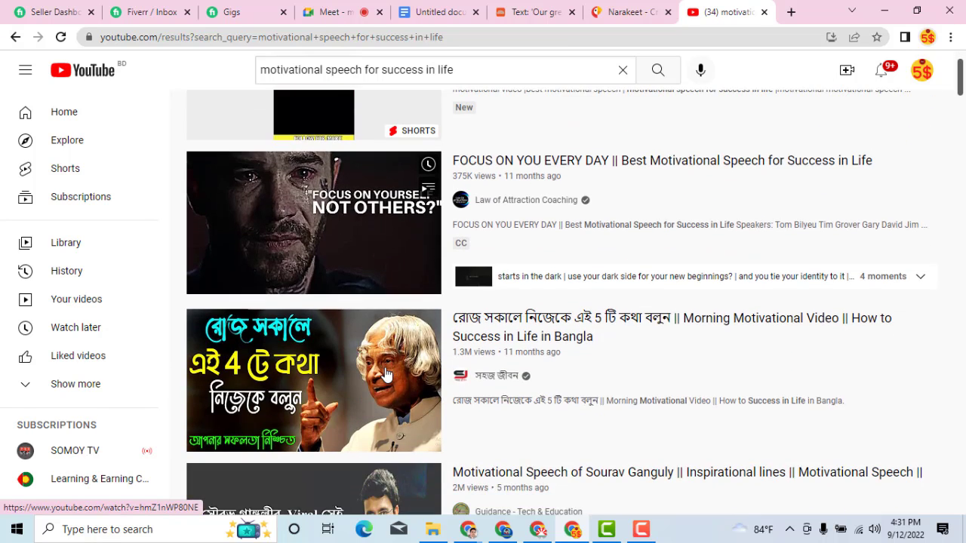
pyautogui.scroll(-1, 385, 374)
pyautogui.scroll(5, 381, 366)
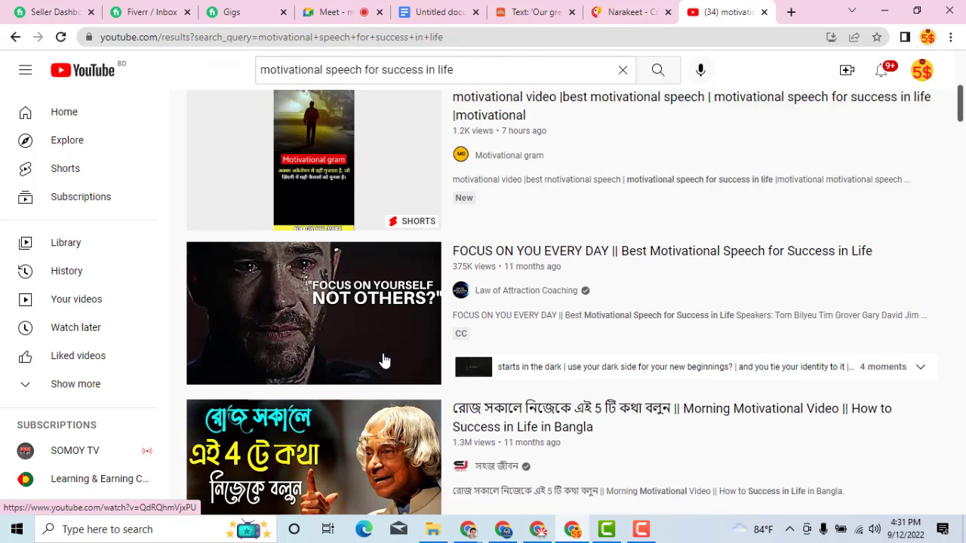
pyautogui.moveTo(373, 356)
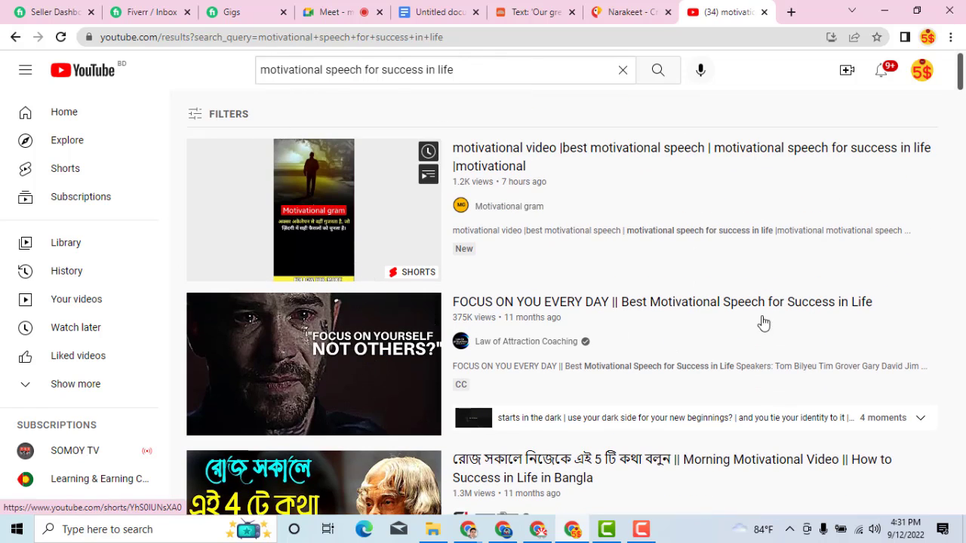
pyautogui.moveTo(802, 321)
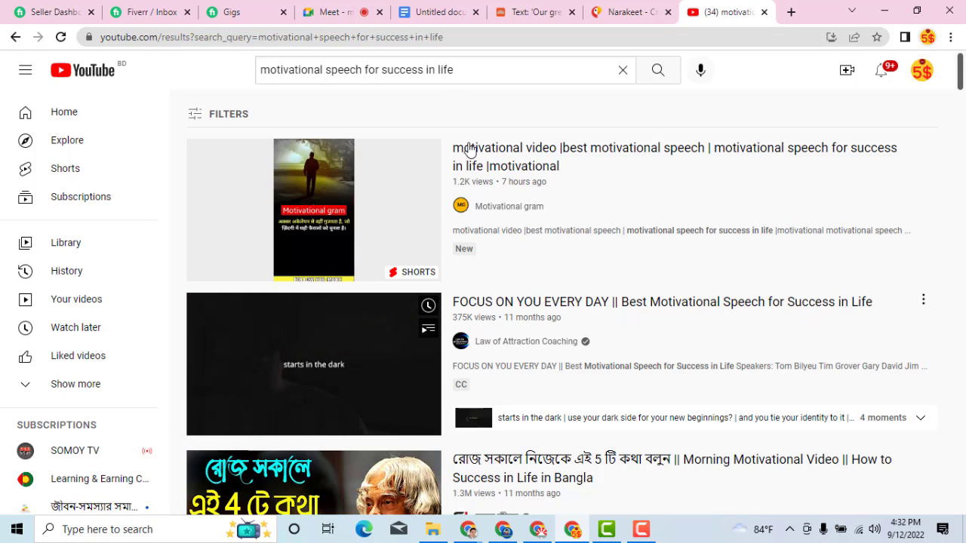
# Search YouTube for "motivational music for success"
pyautogui.click(480, 72)
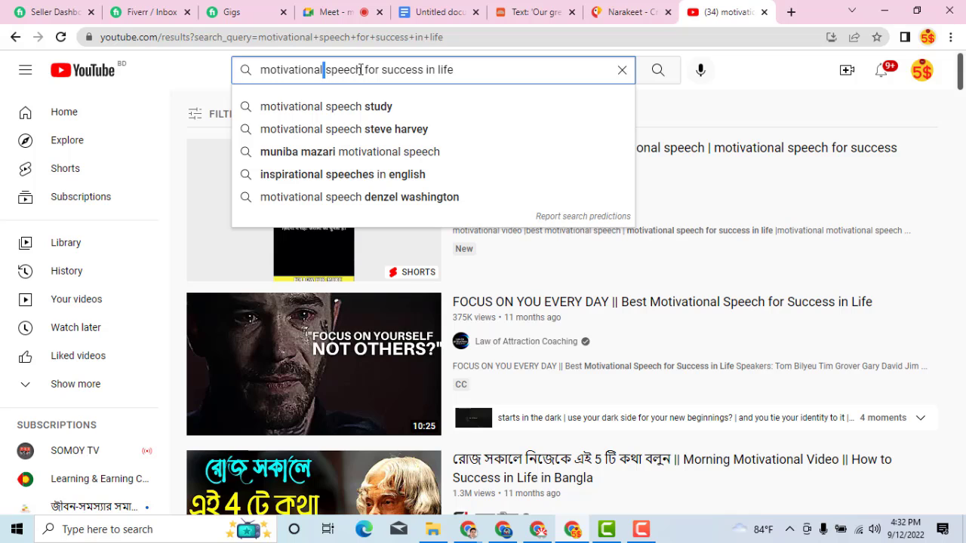
pyautogui.moveTo(360, 70); pyautogui.dragTo(464, 69)
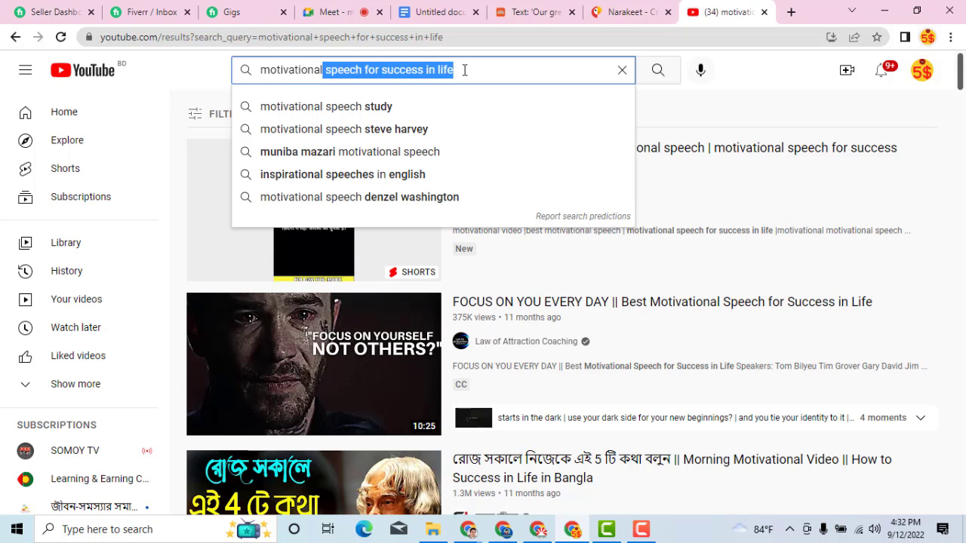
pyautogui.write('mu')
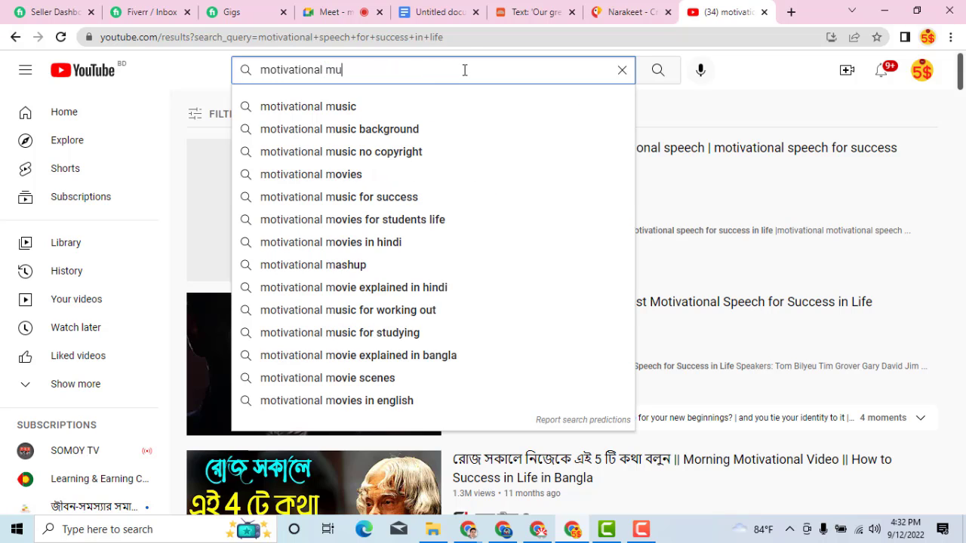
pyautogui.write('sic')
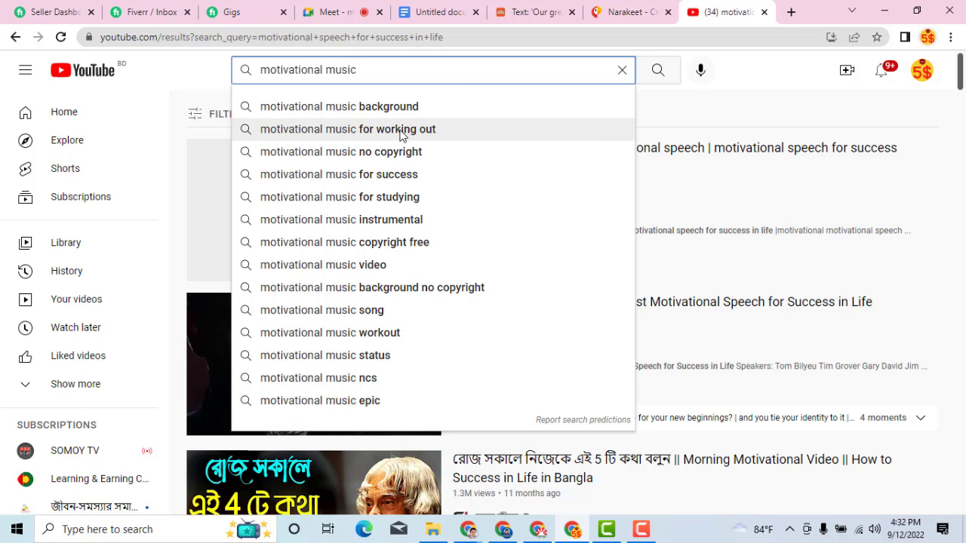
pyautogui.click(402, 174)
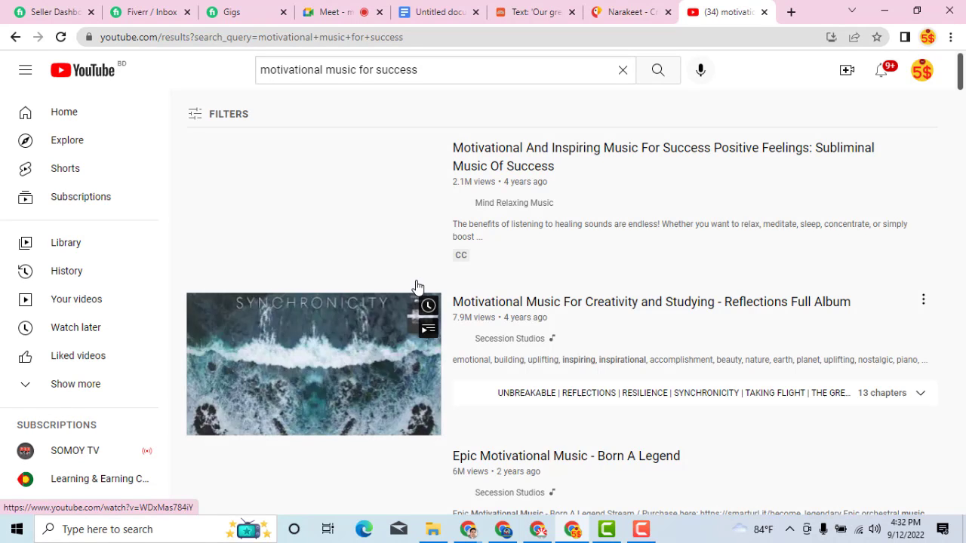
# Open the video "Motivational And Inspiring Music For Success Positive Feelings" from the results and pause its playback
pyautogui.scroll(-1, 418, 286)
pyautogui.scroll(1, 418, 287)
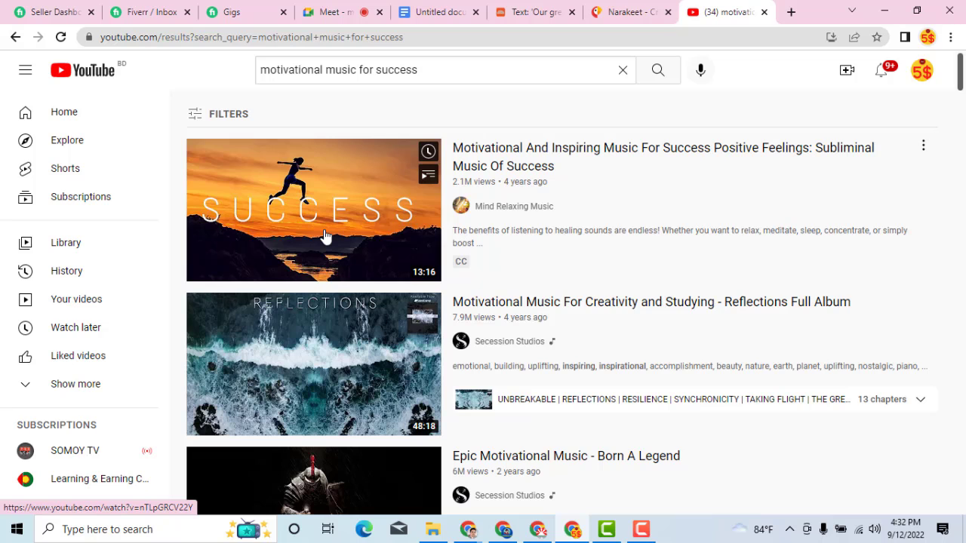
pyautogui.click(325, 236)
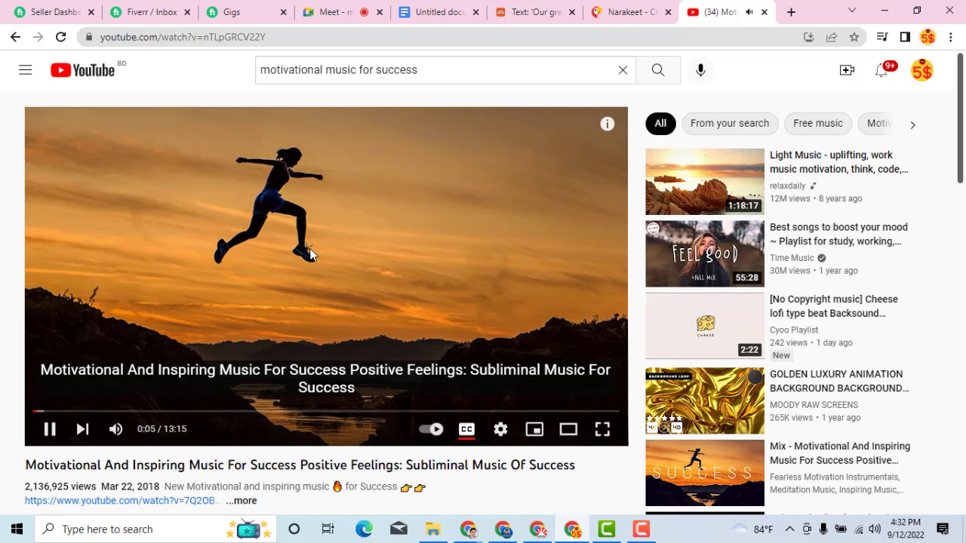
pyautogui.click(50, 431)
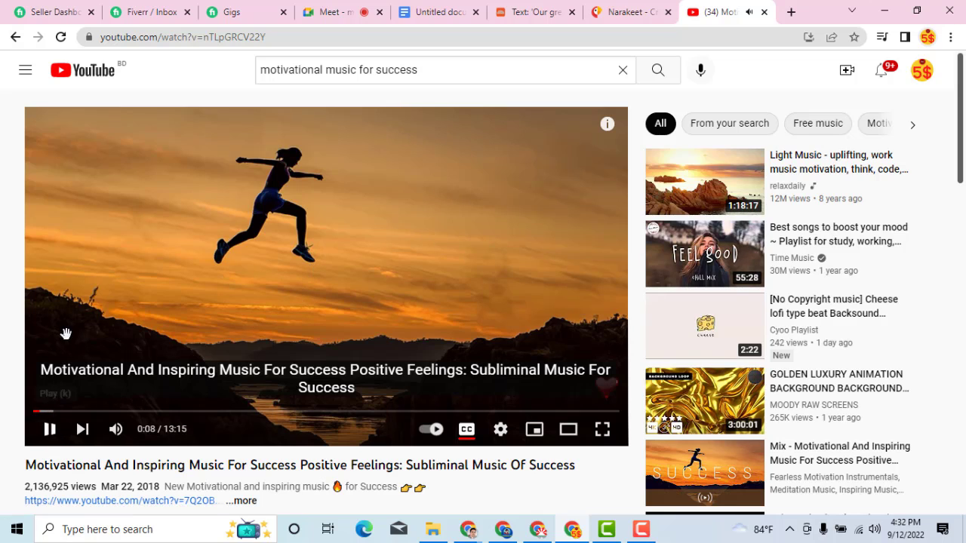
# Insert "ss" before "youtube" in the video's address to load it in the savefrom.net downloader, and start the MP4 360 download
pyautogui.click(139, 37)
pyautogui.click(165, 41)
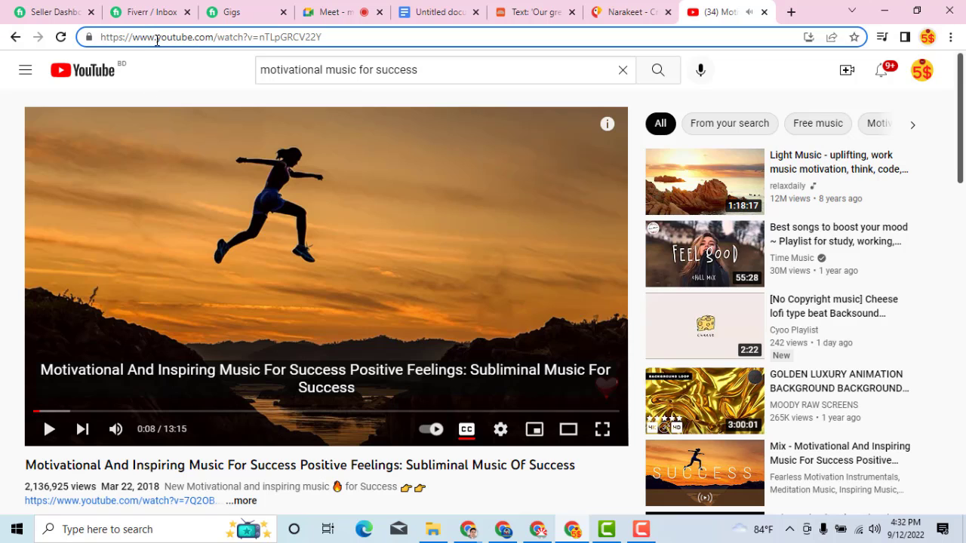
pyautogui.write('ss')
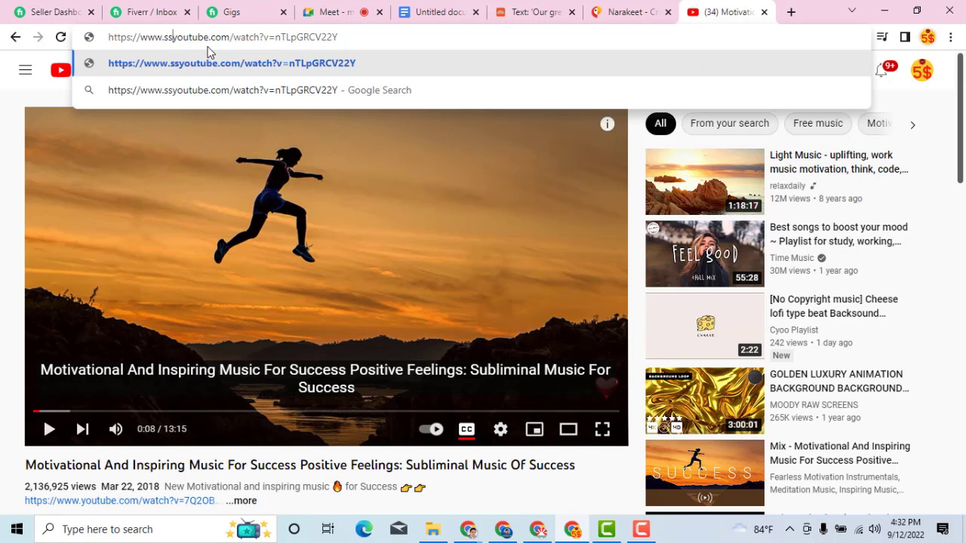
pyautogui.press('Return')
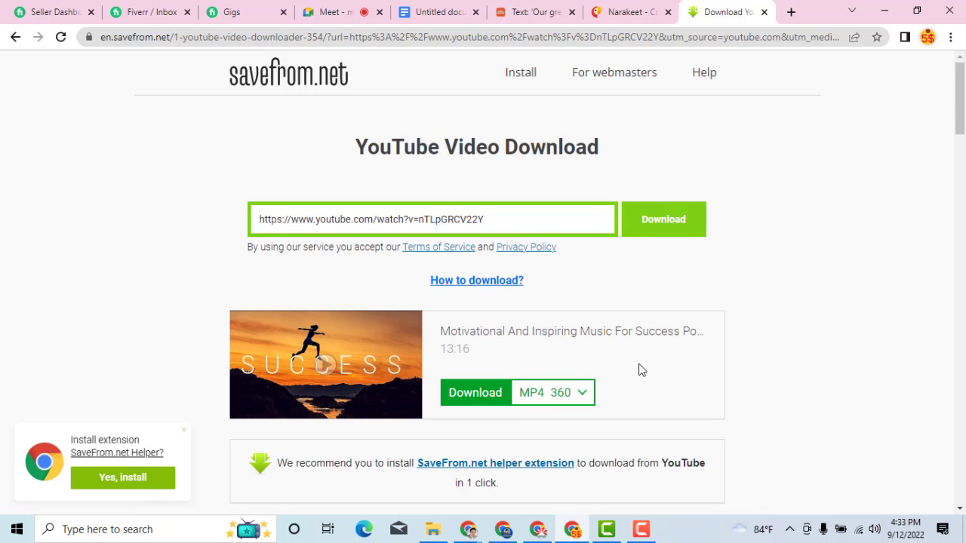
pyautogui.scroll(-3, 638, 370)
pyautogui.click(478, 187)
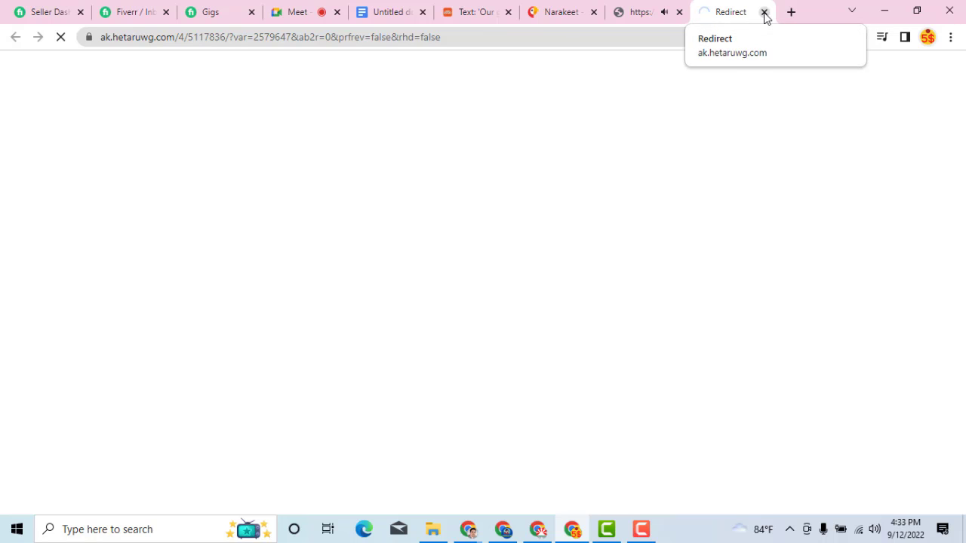
# Save the opened music video as videoplayback in MP4 format in the Downloads folder and close the leftover download tabs
pyautogui.click(645, 12)
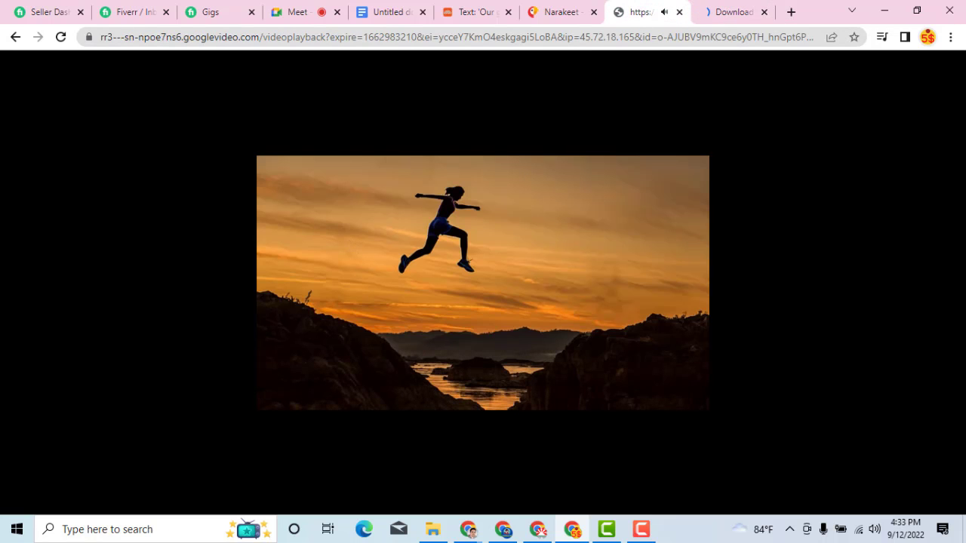
pyautogui.rightClick(350, 240)
pyautogui.click(404, 312)
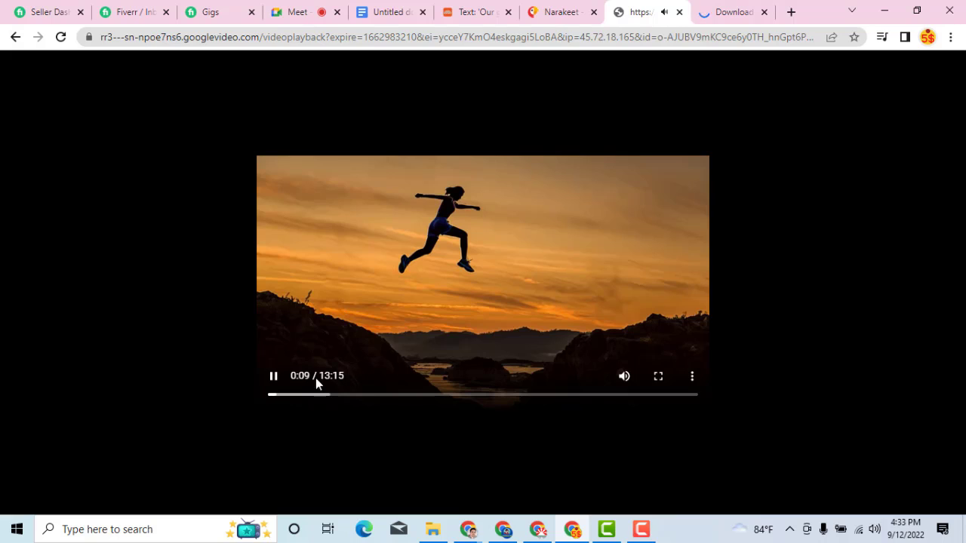
pyautogui.click(274, 378)
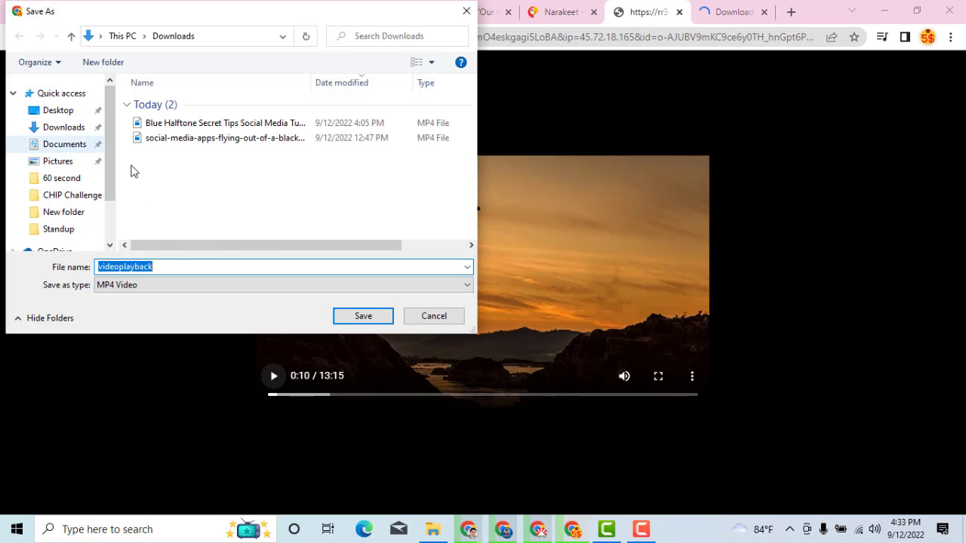
pyautogui.click(341, 317)
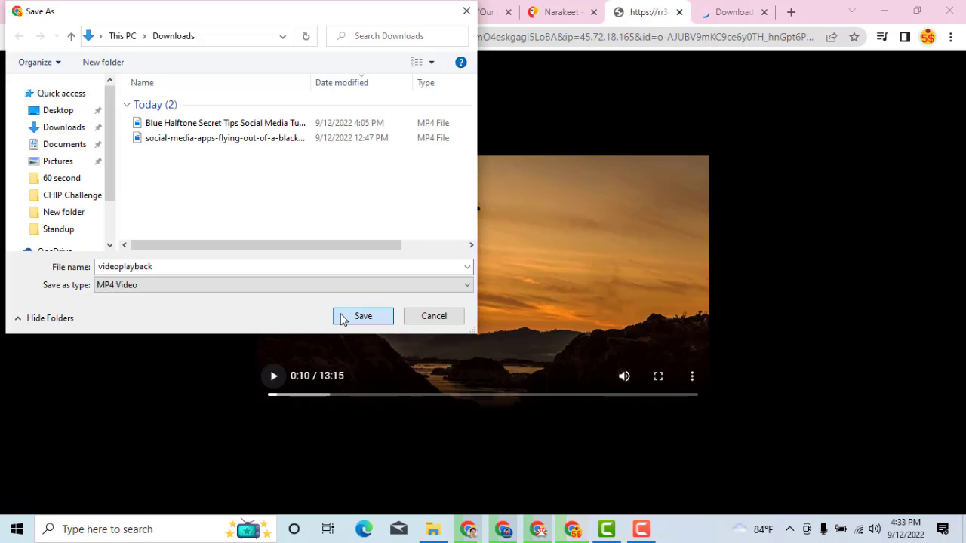
pyautogui.click(763, 13)
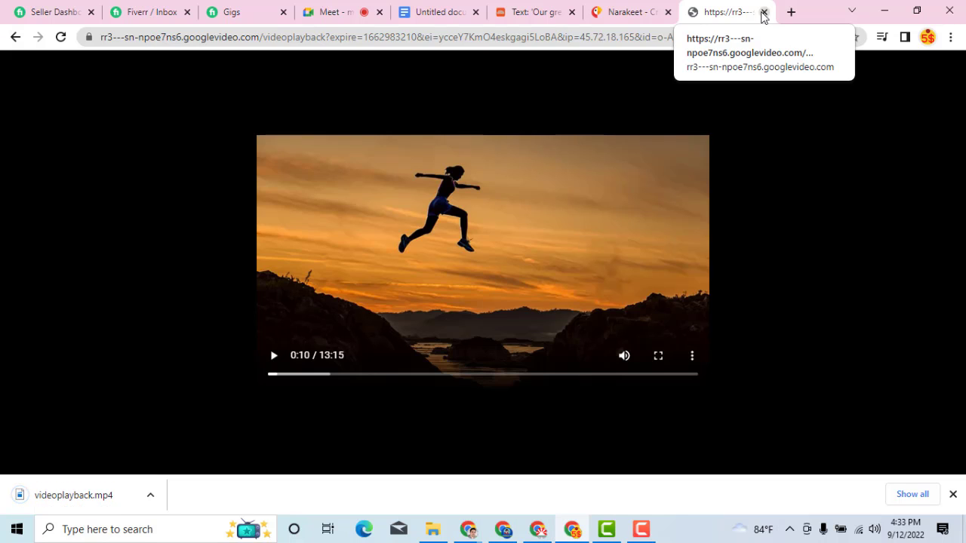
pyautogui.click(763, 12)
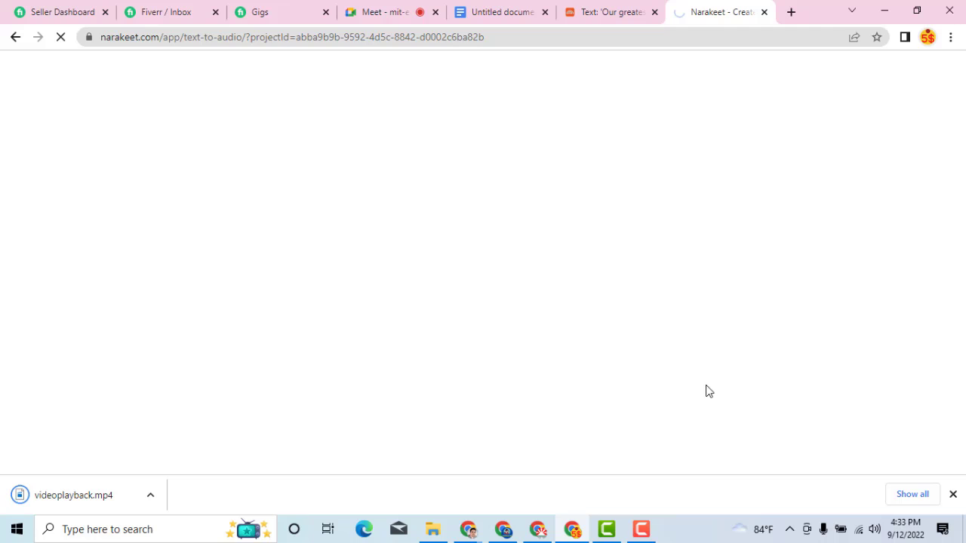
# Switch to Camtasia and return the playhead to the start of the timeline
pyautogui.click(607, 529)
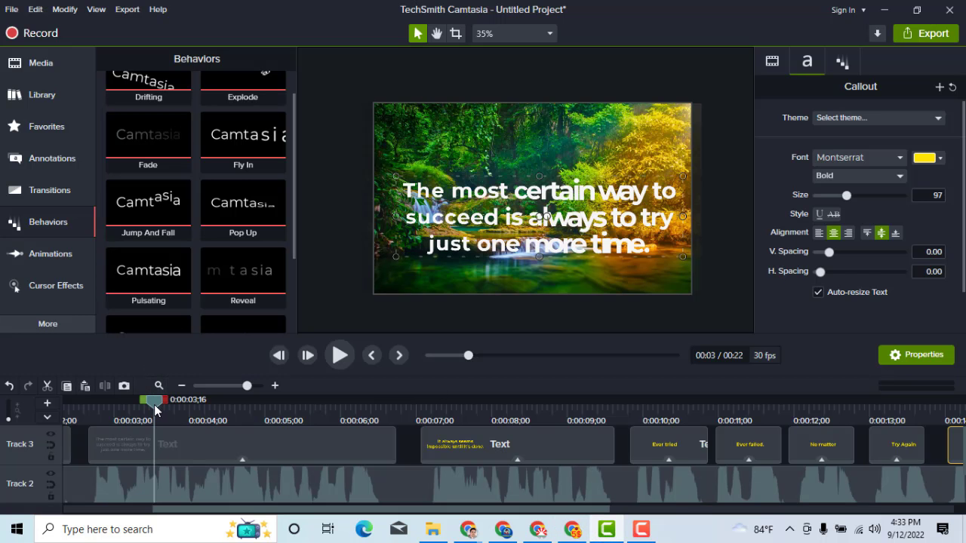
pyautogui.click(278, 355)
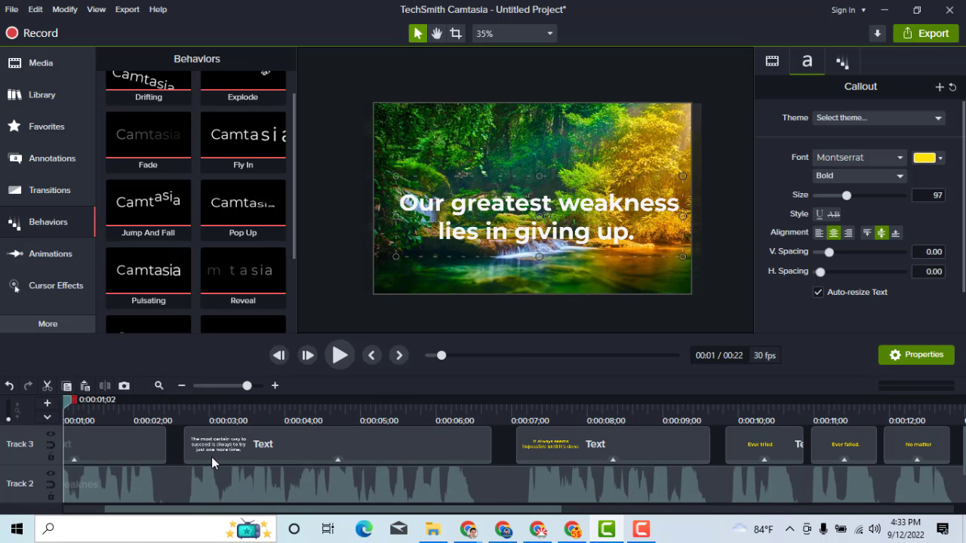
pyautogui.moveTo(128, 517); pyautogui.dragTo(38, 511)
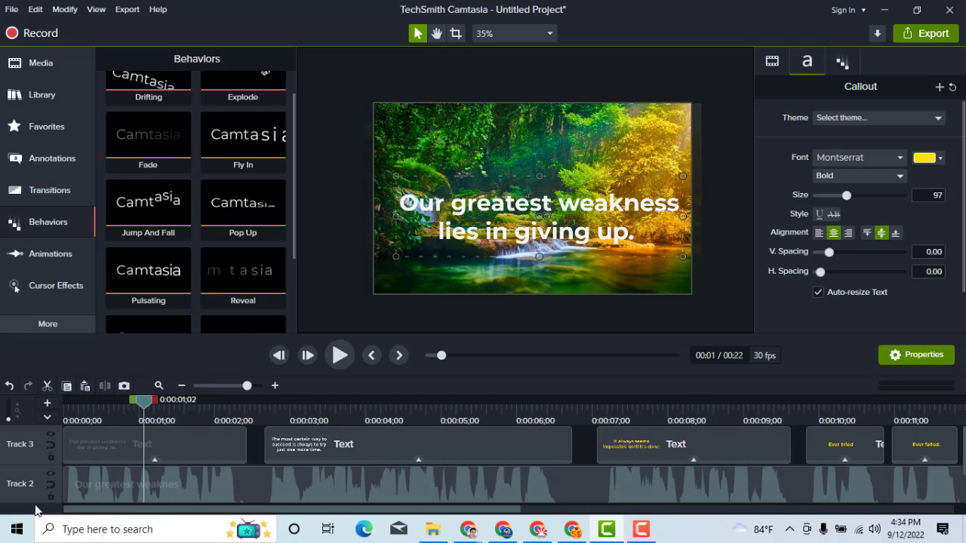
pyautogui.moveTo(144, 409); pyautogui.dragTo(33, 419)
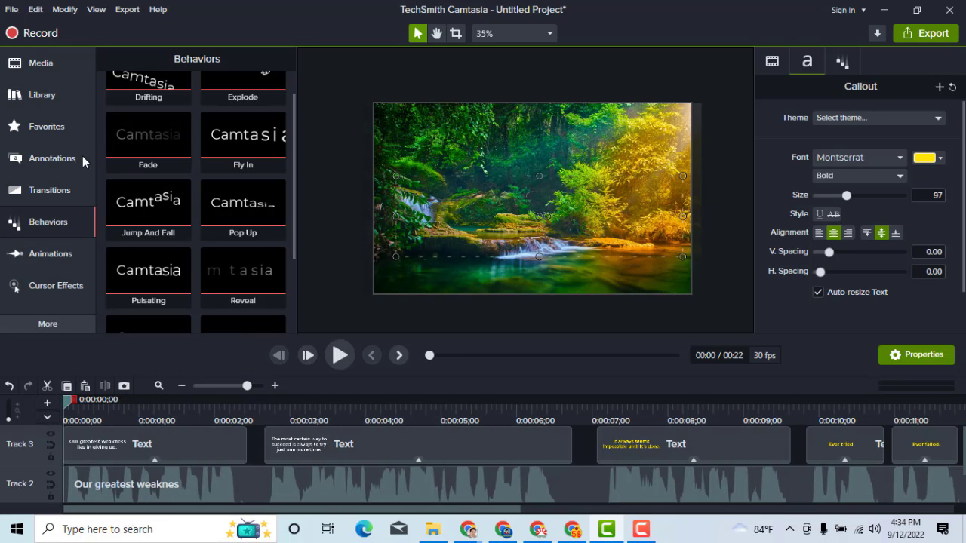
# Import the videoplayback MP4 file from Downloads into the project's media bin
pyautogui.click(49, 76)
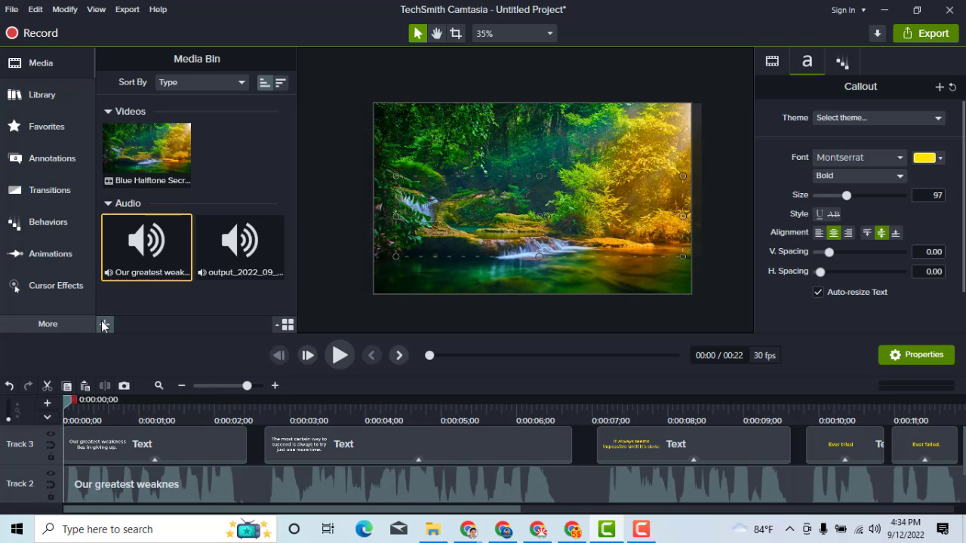
pyautogui.click(104, 323)
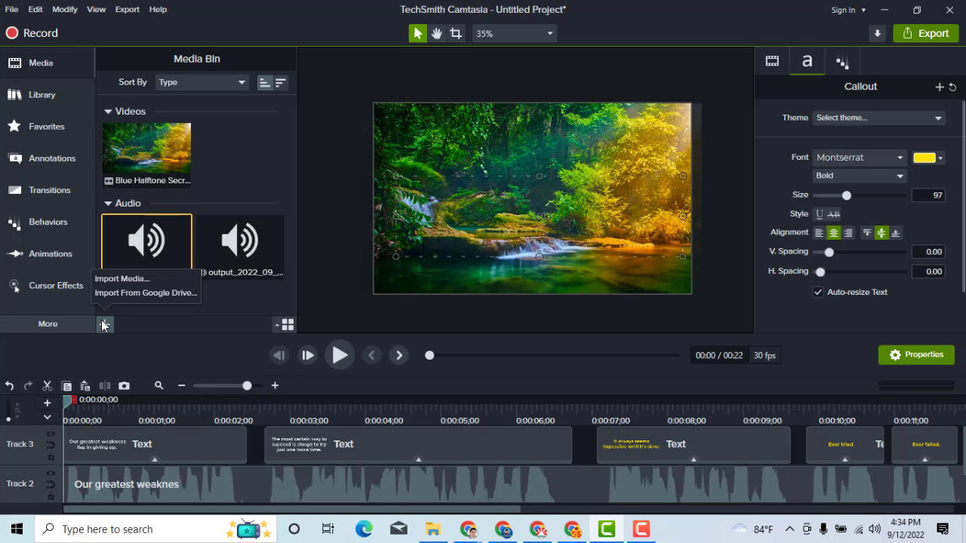
pyautogui.click(108, 280)
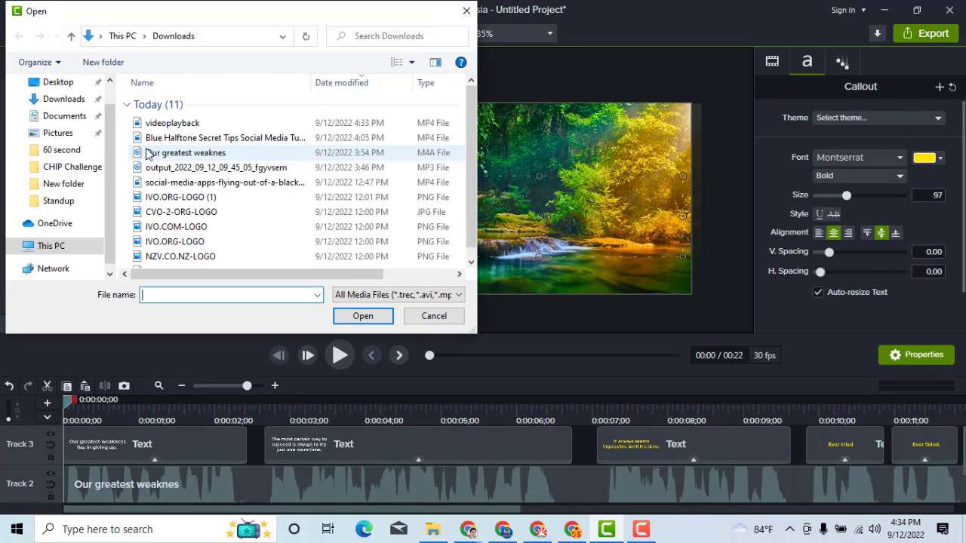
pyautogui.click(172, 123)
pyautogui.click(344, 316)
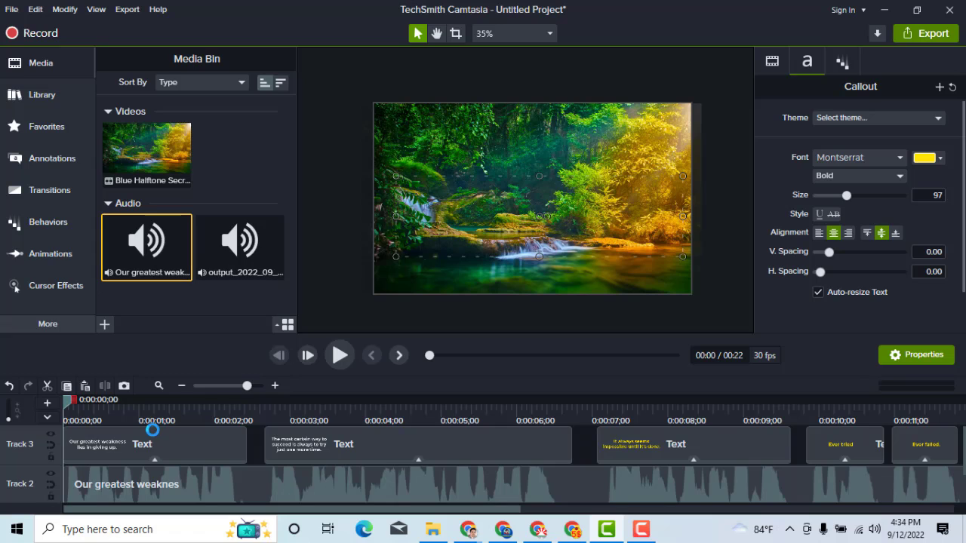
# Add videoplayback.mp4 to the timeline at the playhead on a new track above the callouts
pyautogui.moveTo(151, 429); pyautogui.dragTo(224, 158)
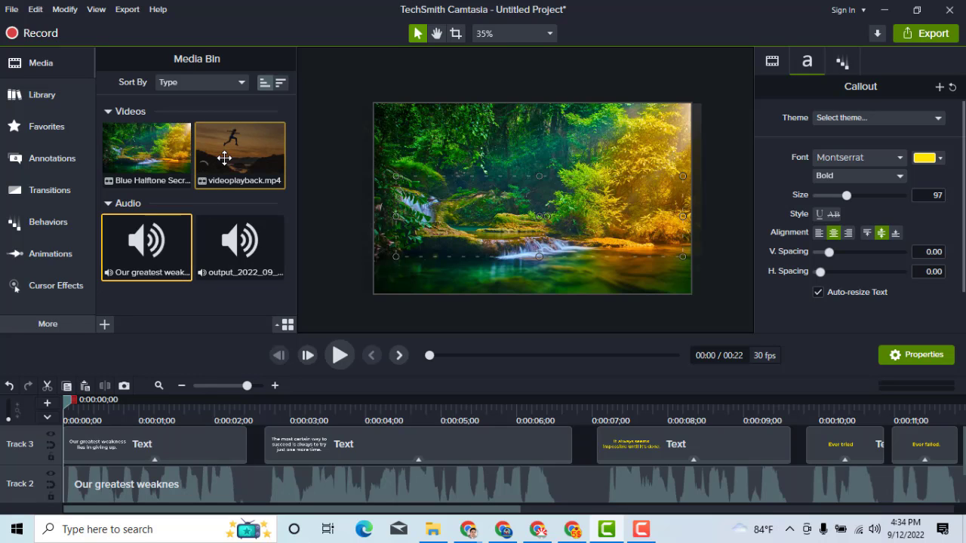
pyautogui.rightClick(229, 163)
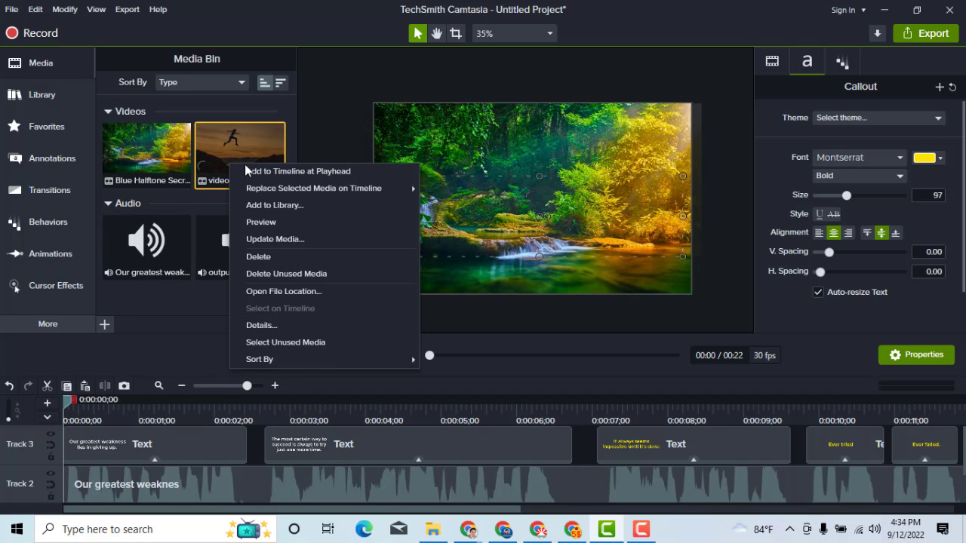
pyautogui.click(261, 346)
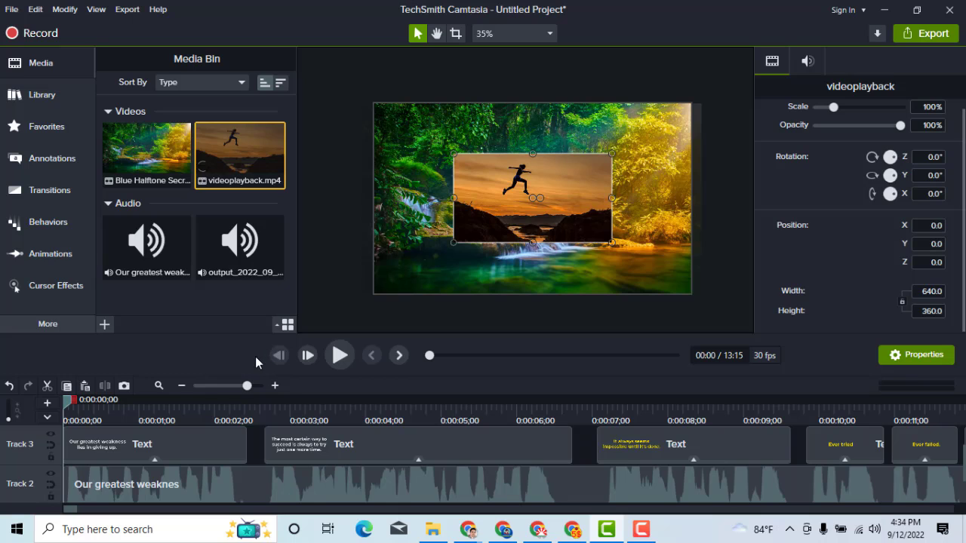
pyautogui.moveTo(179, 443); pyautogui.dragTo(155, 456)
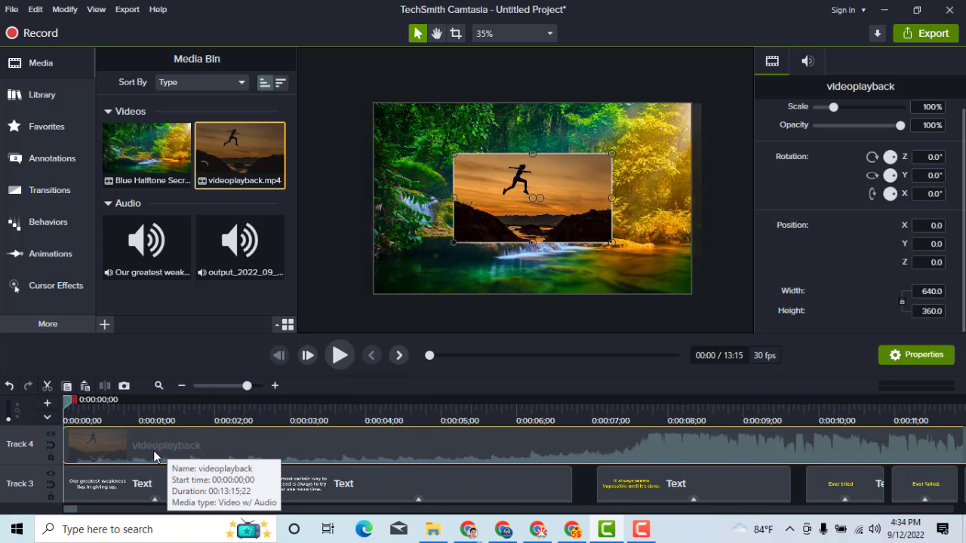
# Separate the audio and video of the videoplayback clip and delete its video part from Track 4
pyautogui.rightClick(210, 452)
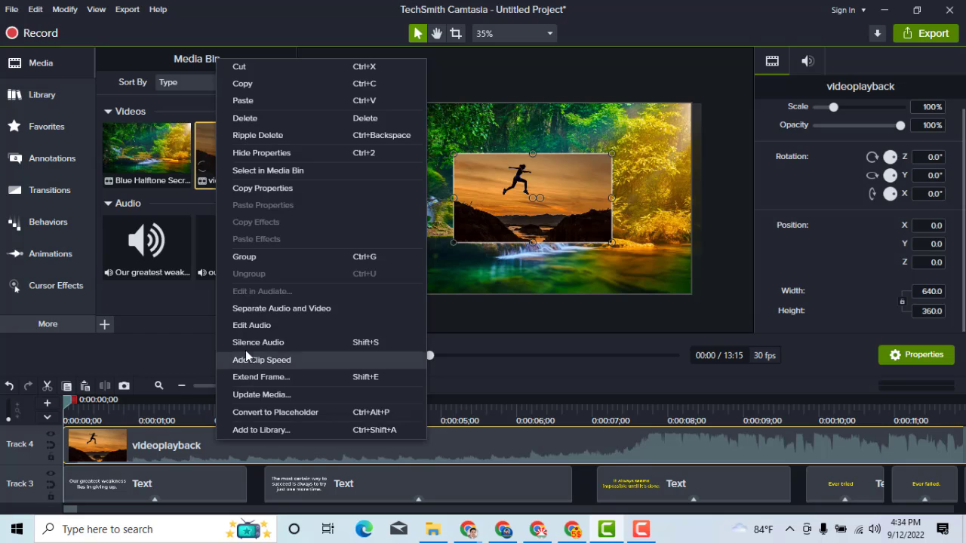
pyautogui.click(311, 310)
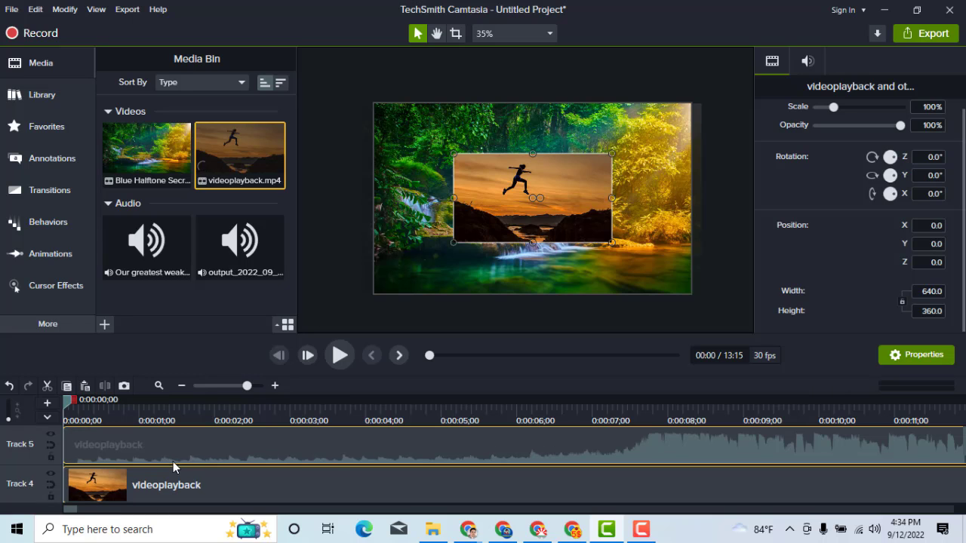
pyautogui.click(212, 483)
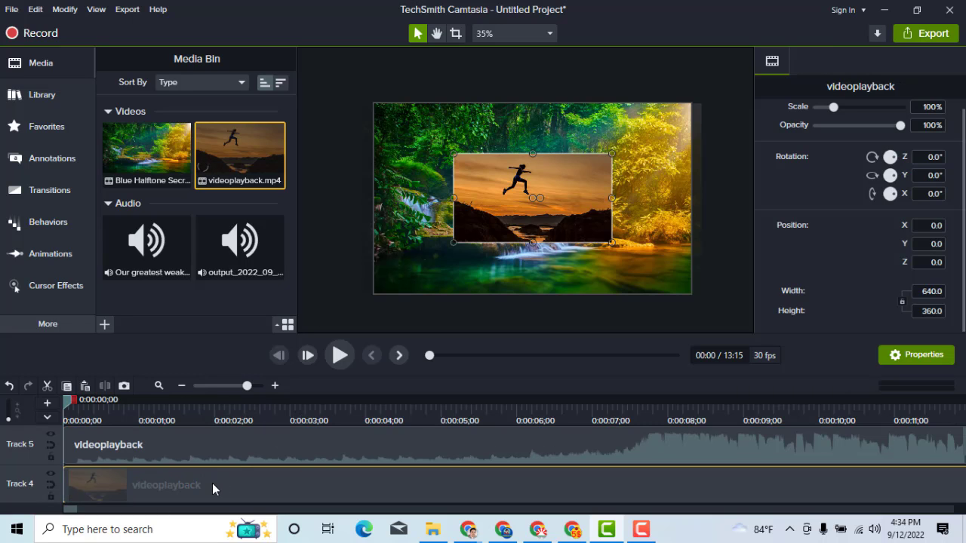
pyautogui.press('Delete')
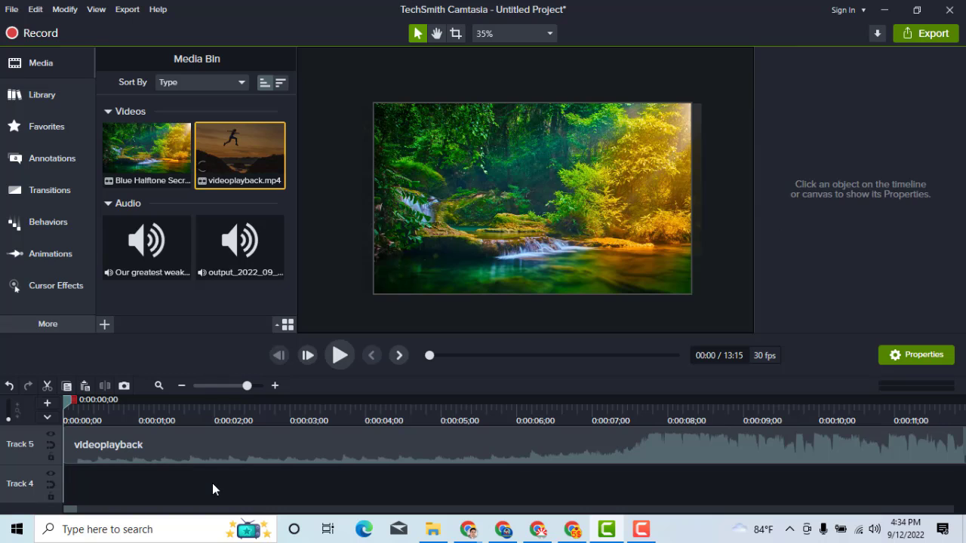
# Move the videoplayback audio clip from Track 5 down to the start of Track 4
pyautogui.scroll(-1, 212, 487)
pyautogui.scroll(1, 189, 480)
pyautogui.moveTo(164, 451); pyautogui.dragTo(162, 504)
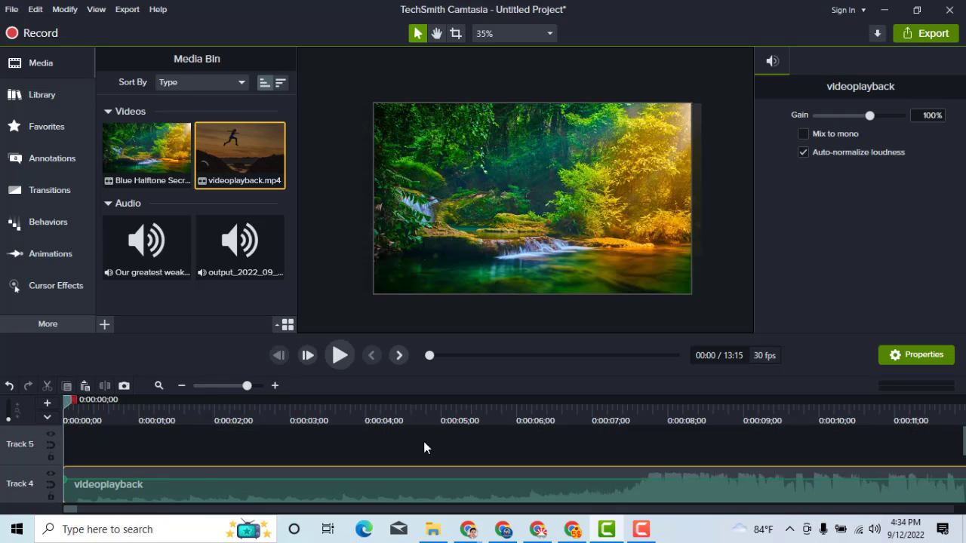
# Play the video from about the two-second point to hear the background music together with the voice-over
pyautogui.moveTo(70, 402); pyautogui.dragTo(238, 413)
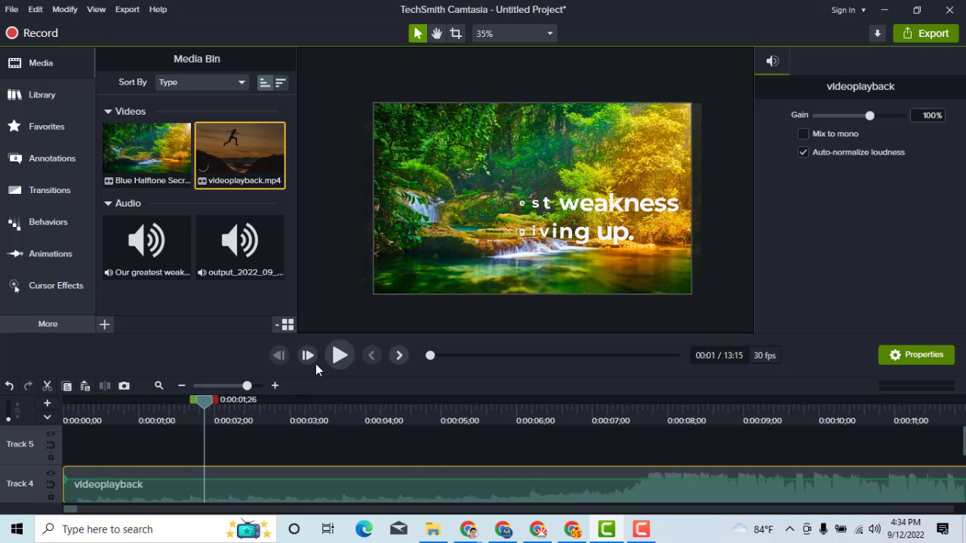
pyautogui.click(339, 356)
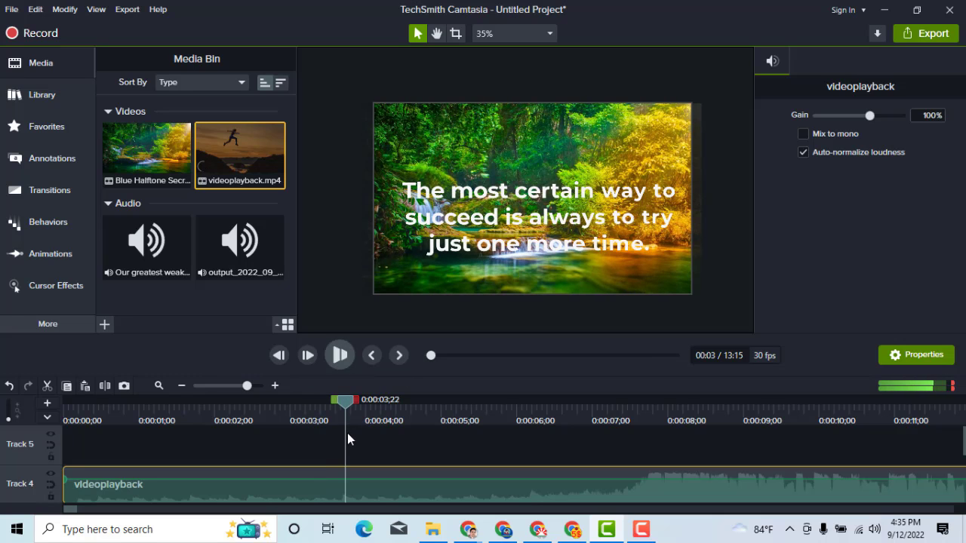
pyautogui.click(339, 356)
pyautogui.click(340, 356)
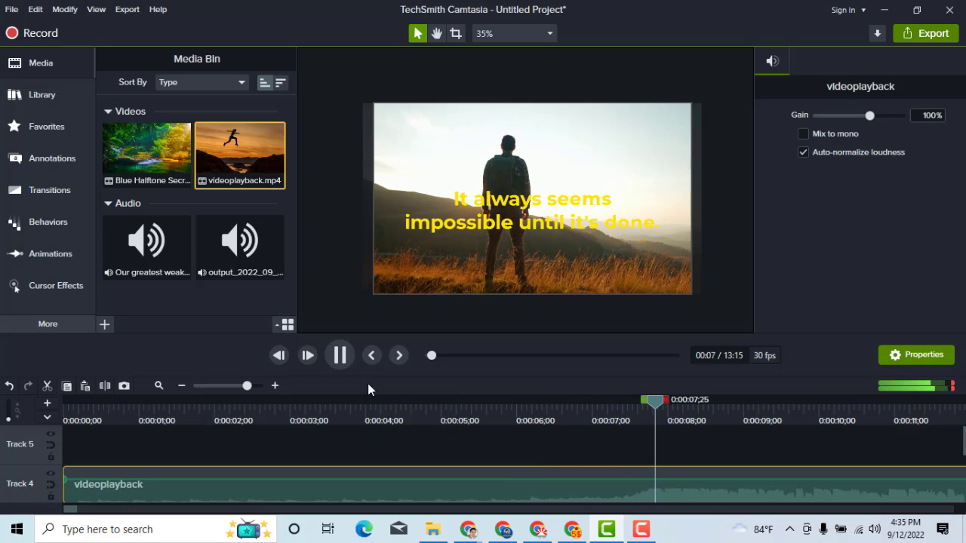
pyautogui.press('space')
# Lower the volume of the videoplayback music clip on Track 4 using its audio level line
pyautogui.scroll(-1, 424, 451)
pyautogui.scroll(-1, 424, 450)
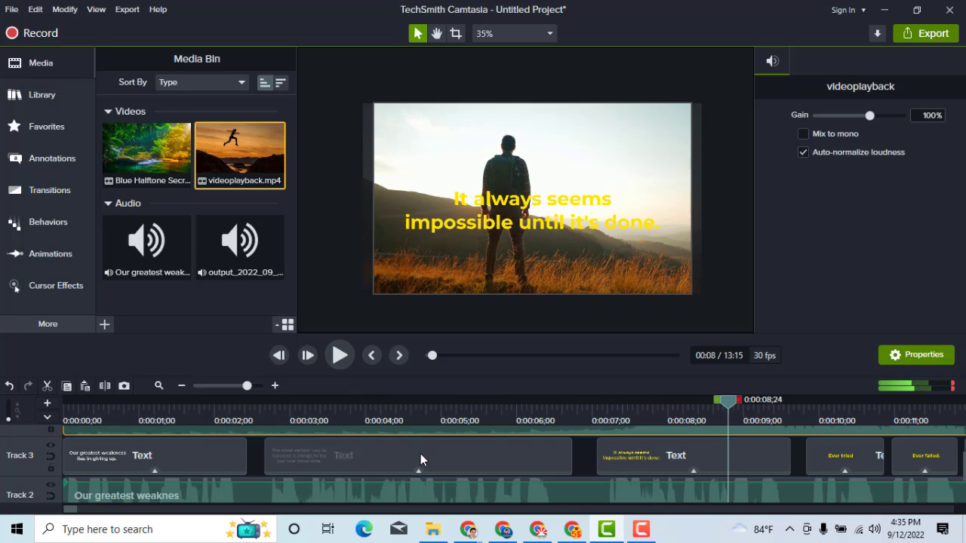
pyautogui.scroll(1, 420, 454)
pyautogui.moveTo(408, 446); pyautogui.dragTo(407, 455)
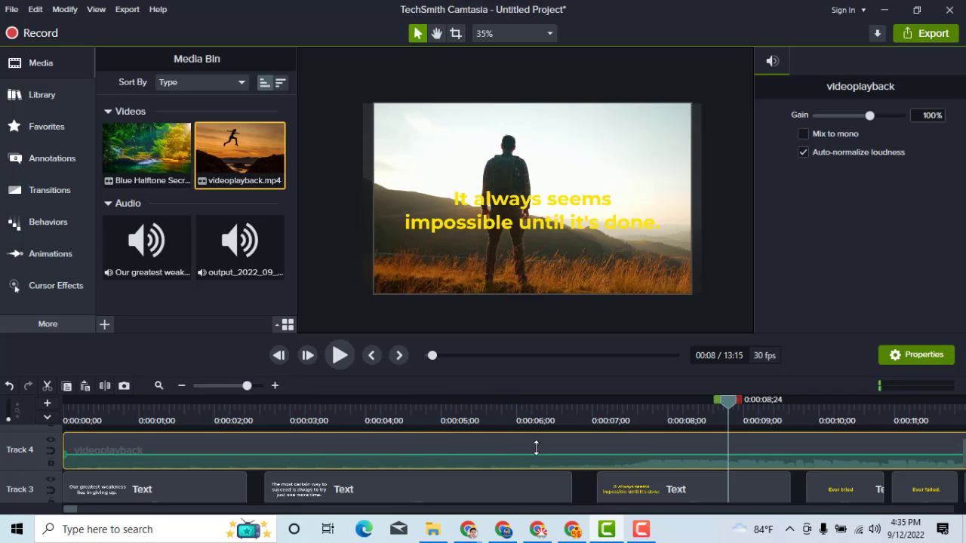
pyautogui.moveTo(536, 448); pyautogui.dragTo(588, 444)
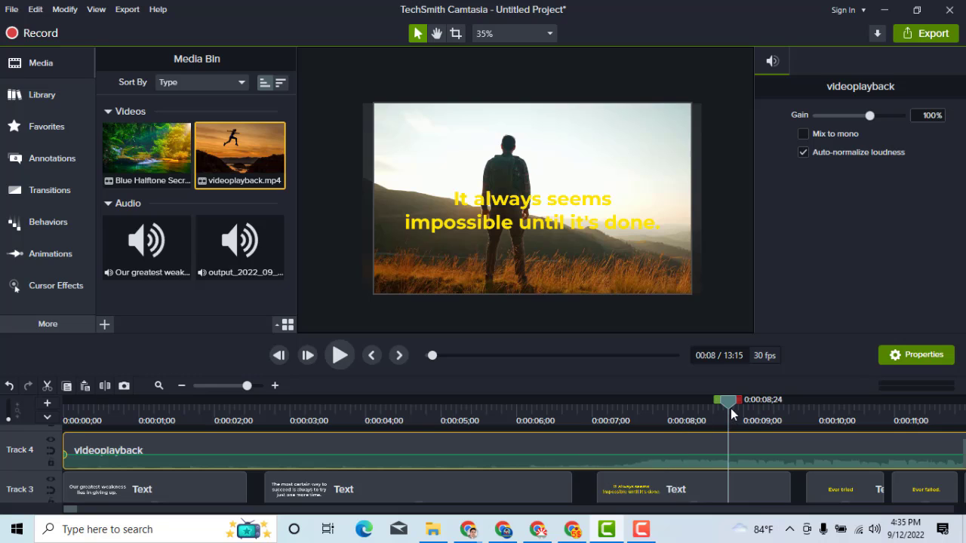
# Play from 0:00:07;16 past the last quote to check the quieter music against the voice-over
pyautogui.click(631, 411)
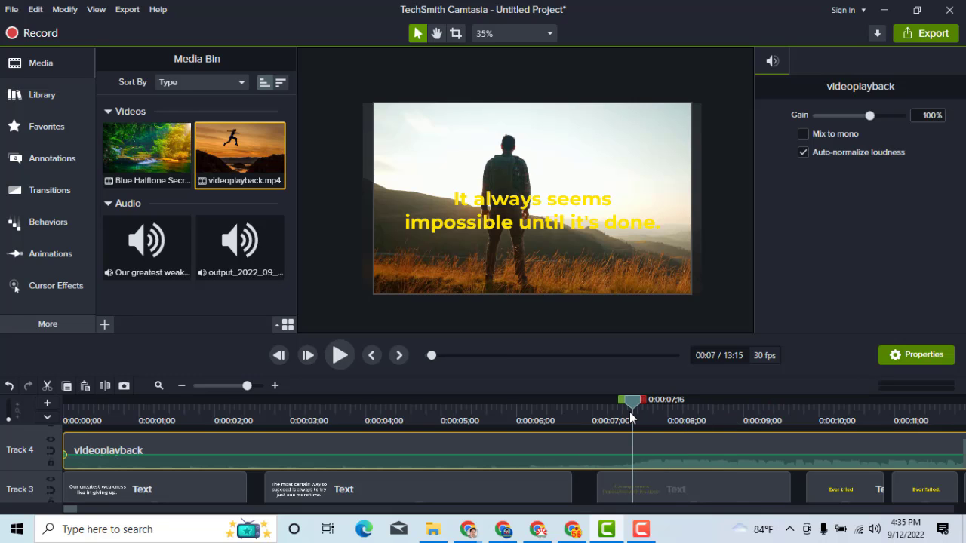
pyautogui.click(336, 356)
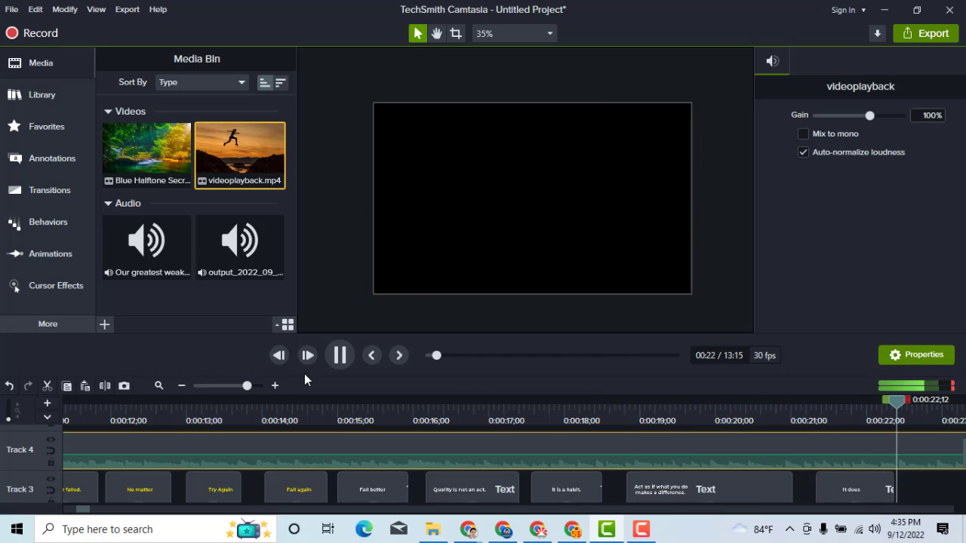
pyautogui.click(338, 356)
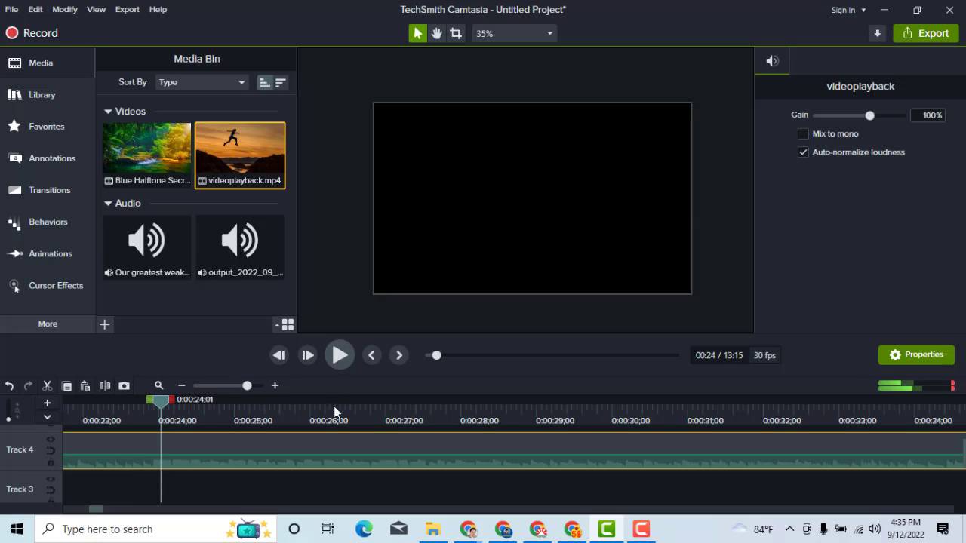
# Split the videoplayback music on Track 4 at 0:00:22;10, where the other tracks end, and delete the remaining part
pyautogui.click(181, 386)
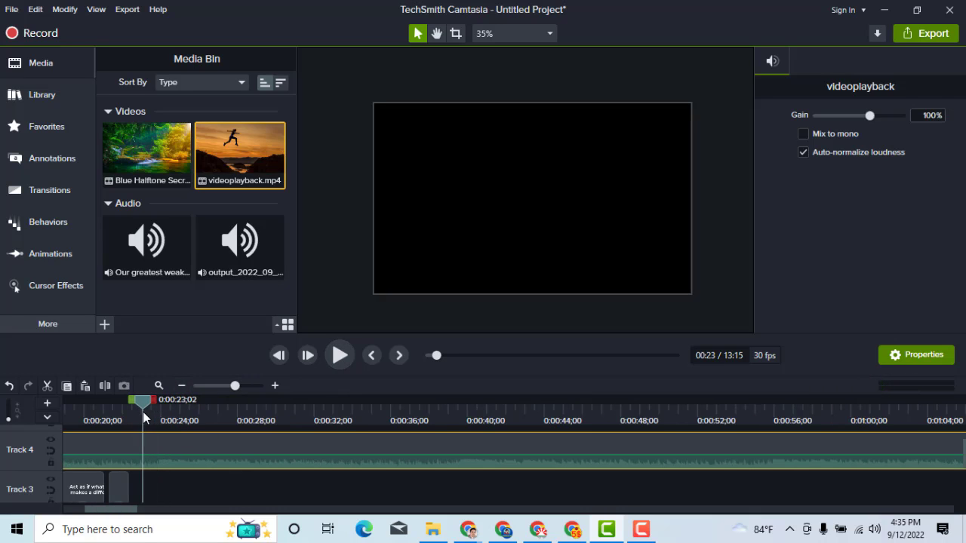
pyautogui.moveTo(143, 411); pyautogui.dragTo(131, 413)
pyautogui.scroll(-3, 206, 463)
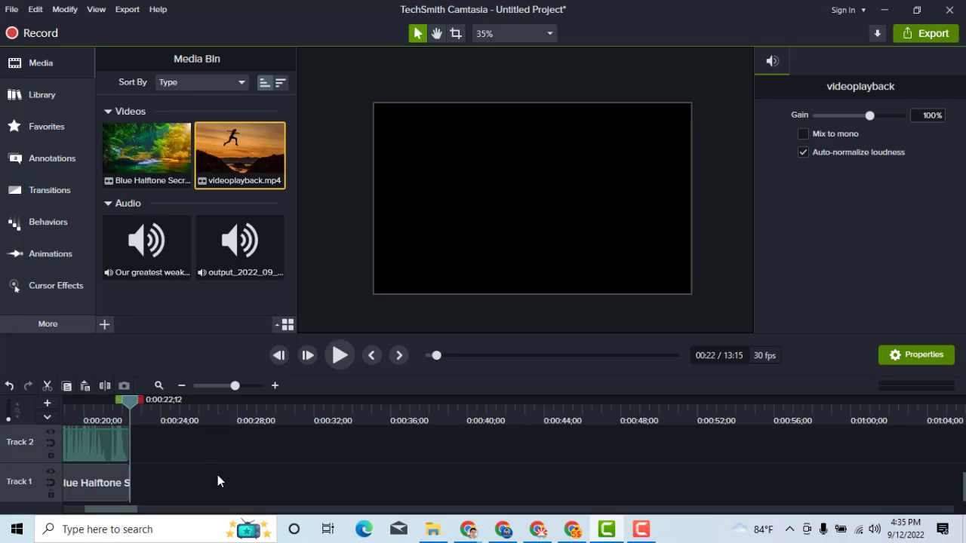
pyautogui.scroll(3, 157, 466)
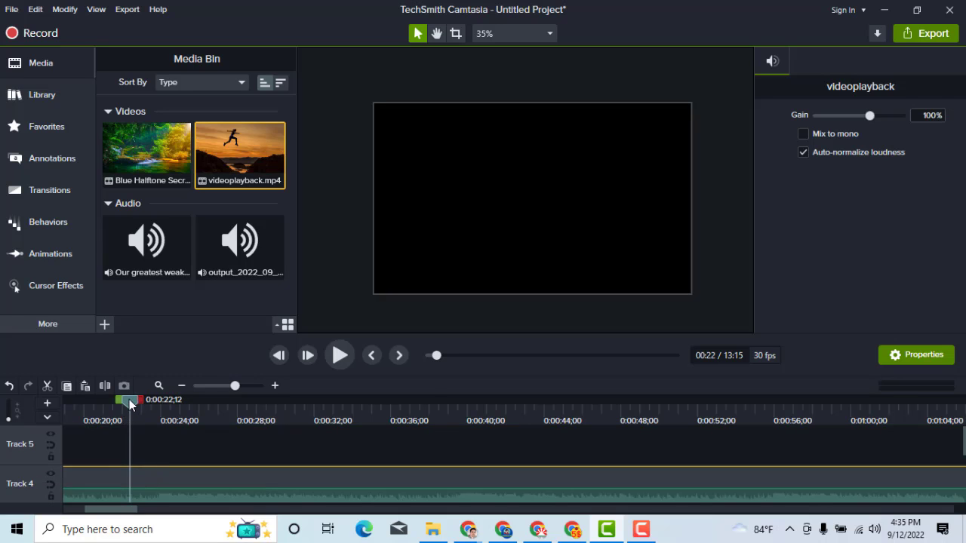
pyautogui.moveTo(130, 403); pyautogui.dragTo(129, 403)
pyautogui.scroll(-2, 152, 456)
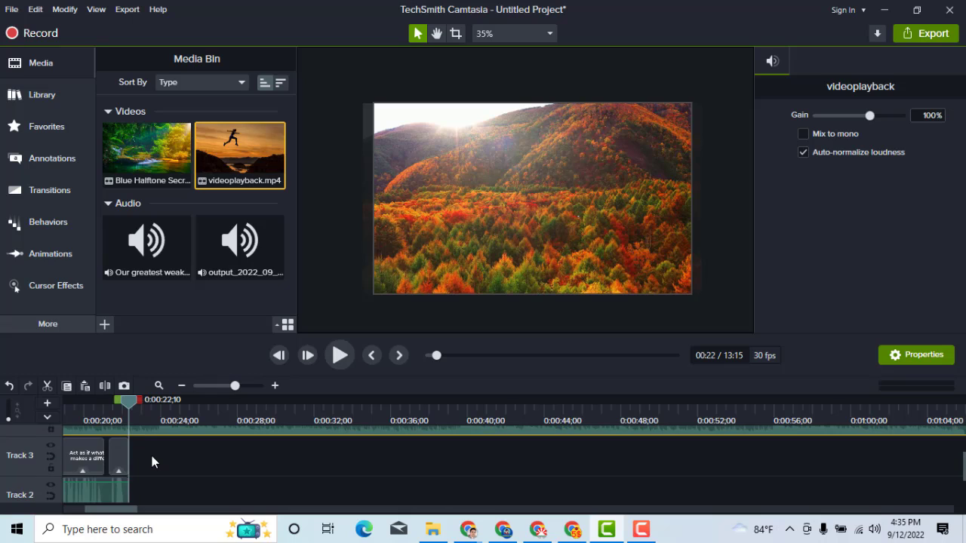
pyautogui.scroll(1, 141, 435)
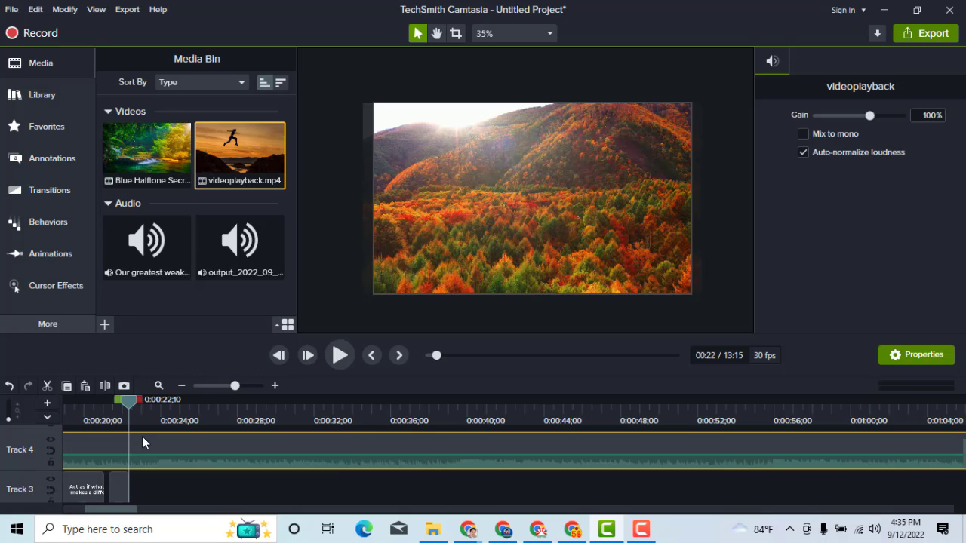
pyautogui.click(108, 386)
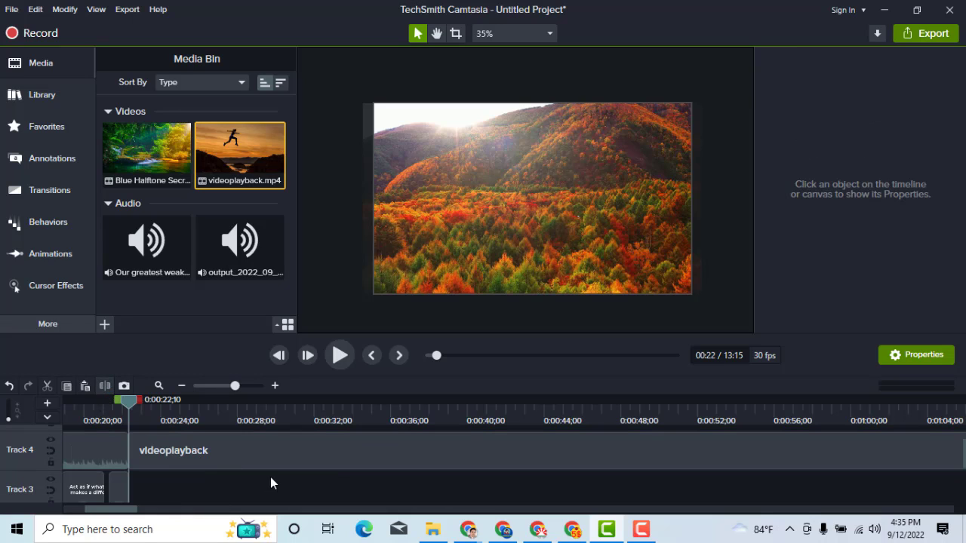
pyautogui.click(244, 455)
pyautogui.press('Delete')
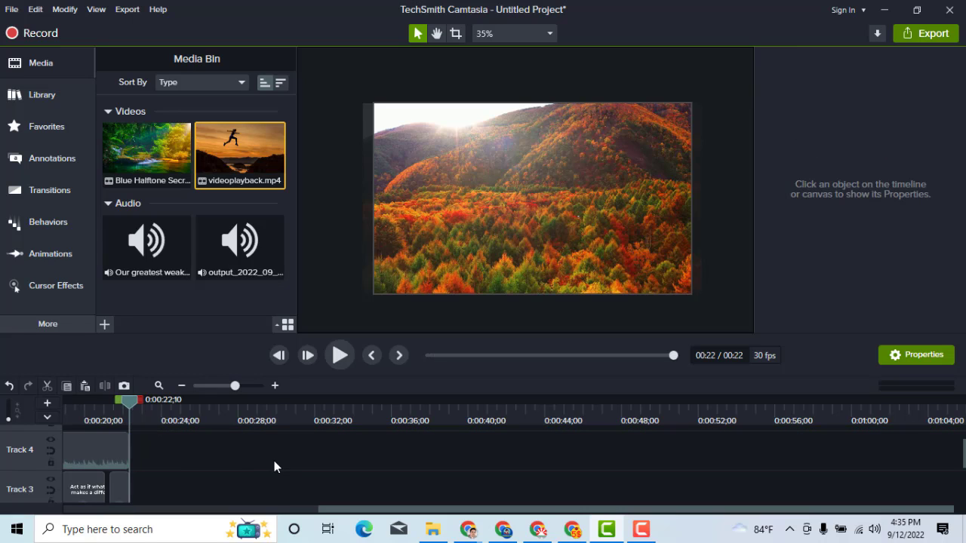
# Check the ends of all tracks and play the whole video from the beginning to review it with the trimmed music
pyautogui.moveTo(330, 516); pyautogui.dragTo(19, 521)
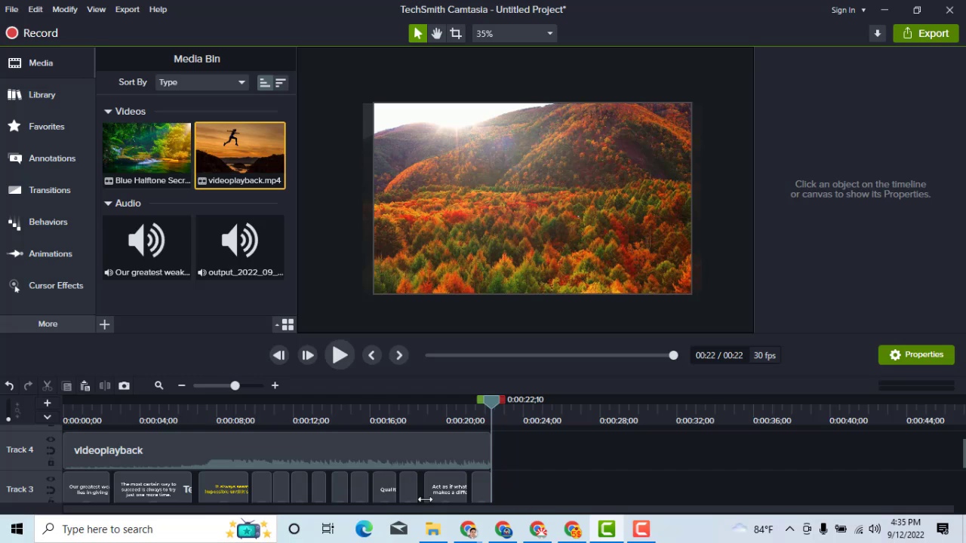
pyautogui.scroll(-2, 196, 498)
pyautogui.scroll(1, 278, 477)
pyautogui.scroll(-1, 278, 477)
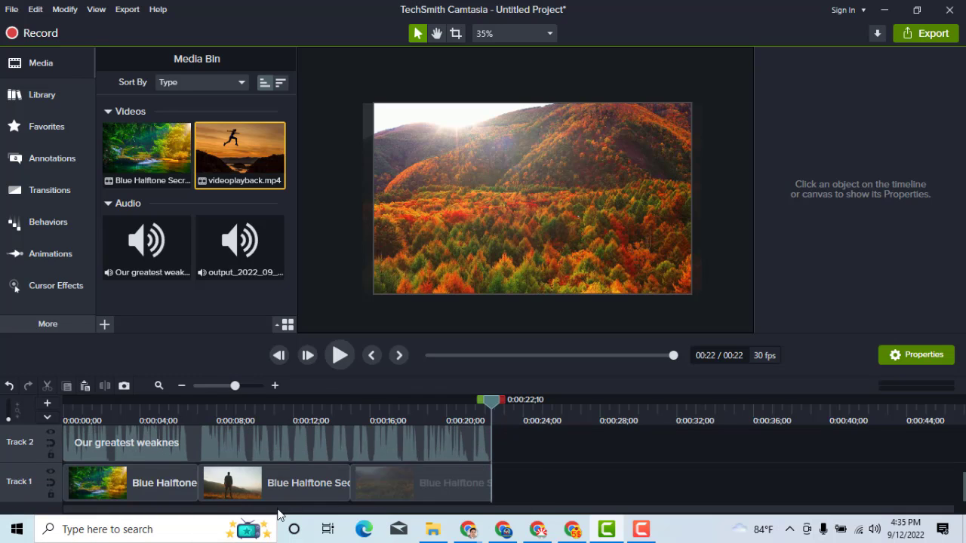
pyautogui.click(181, 386)
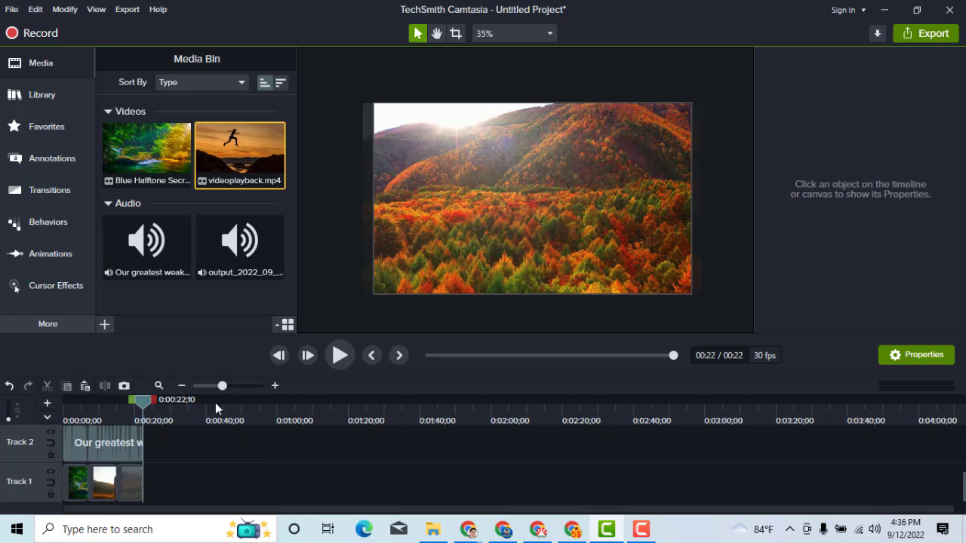
pyautogui.click(274, 385)
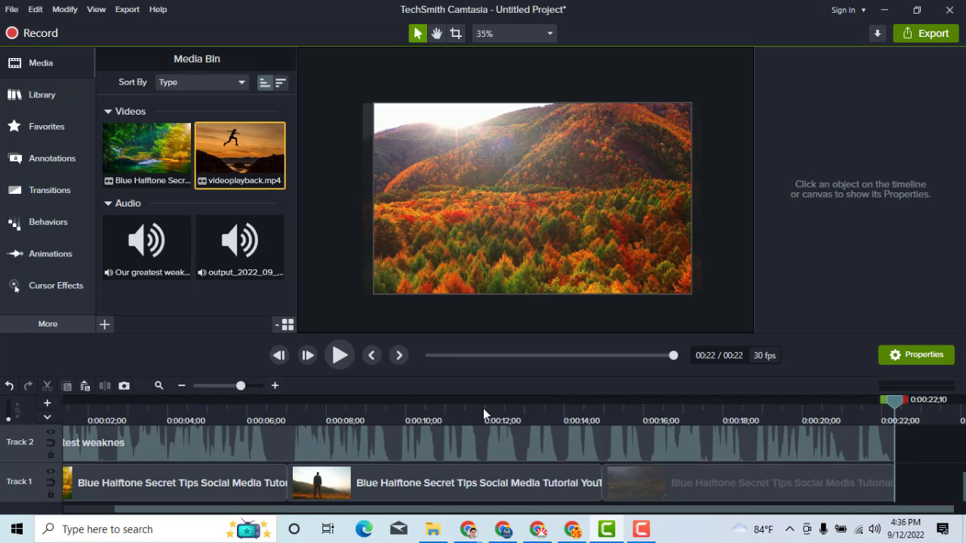
pyautogui.click(198, 411)
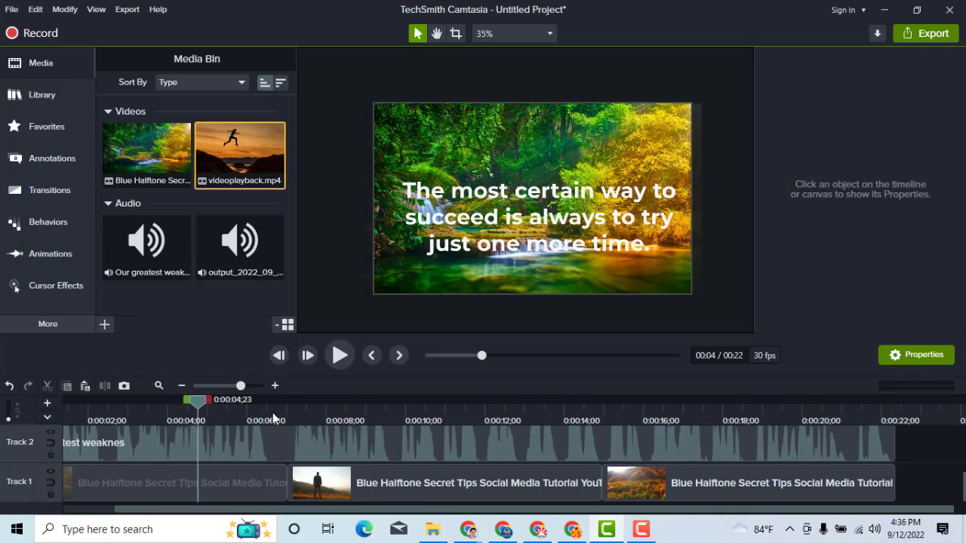
pyautogui.moveTo(198, 412); pyautogui.dragTo(4, 434)
pyautogui.scroll(2, 332, 443)
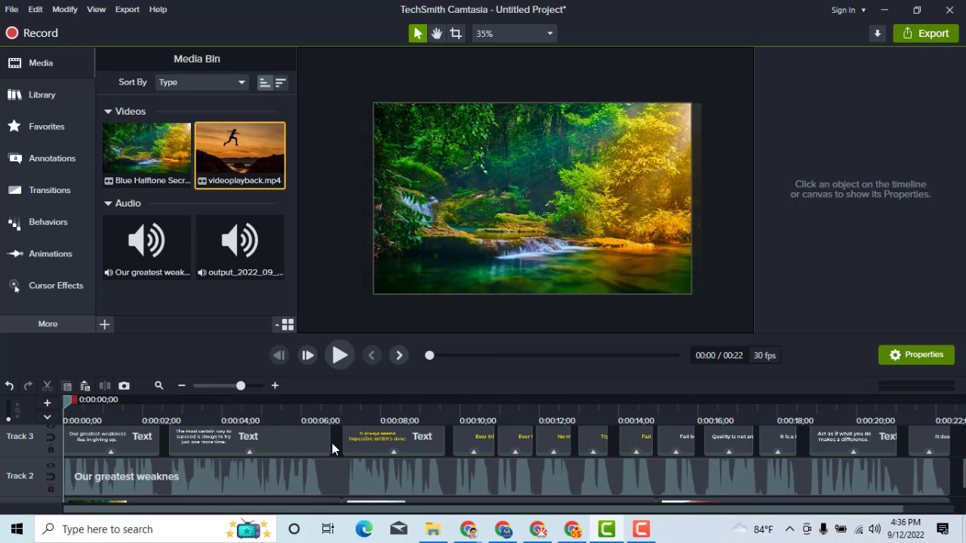
pyautogui.click(337, 358)
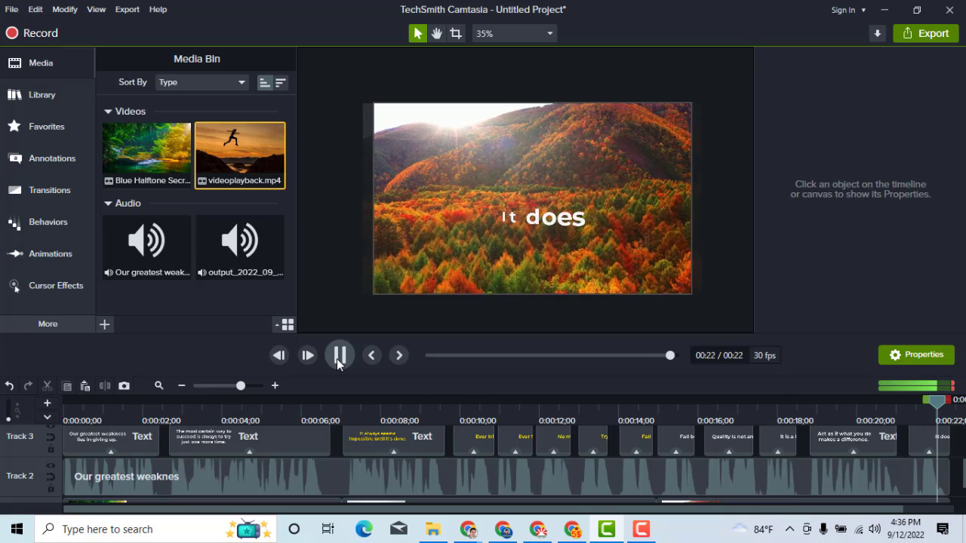
pyautogui.click(337, 356)
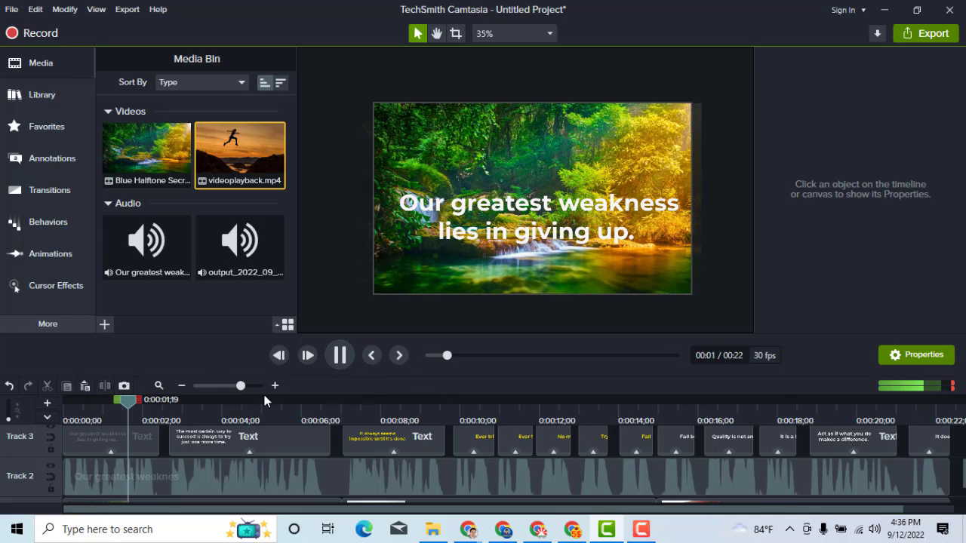
pyautogui.press('space')
# Select all text callouts on Track 3 and open the collection of text behaviors
pyautogui.click(182, 387)
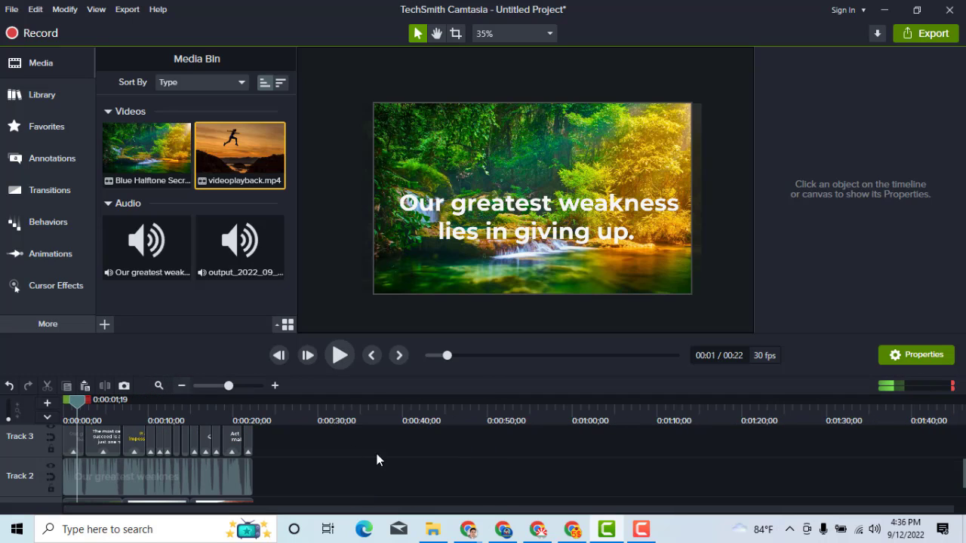
pyautogui.scroll(-1, 283, 449)
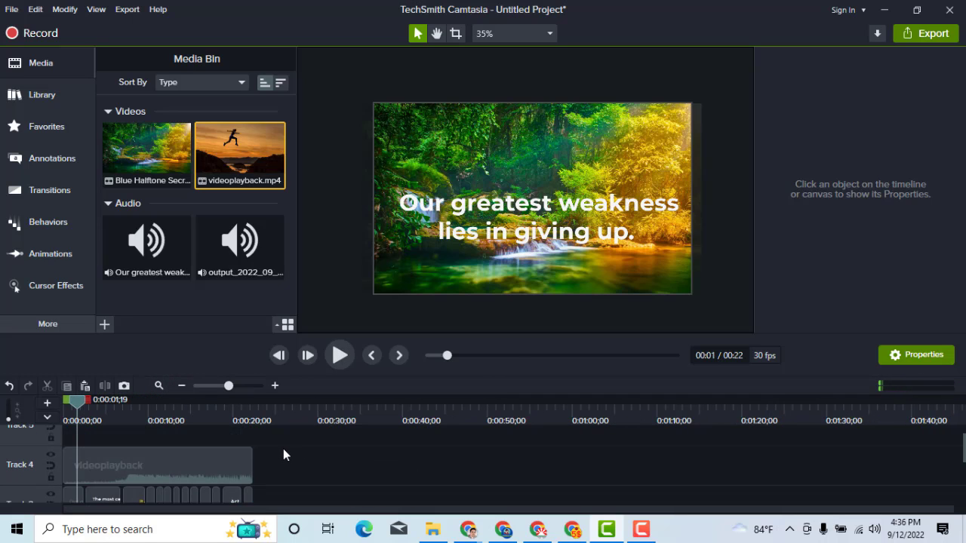
pyautogui.scroll(2, 283, 449)
pyautogui.scroll(-1, 283, 448)
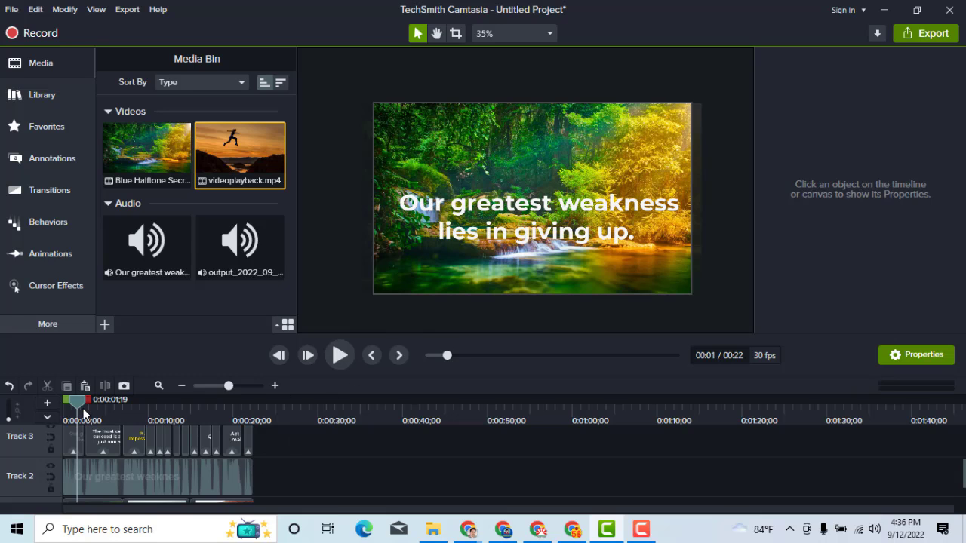
pyautogui.moveTo(79, 403)
pyautogui.mouseDown()
pyautogui.moveTo(66, 403)
pyautogui.moveTo(86, 411)
pyautogui.mouseUp()
pyautogui.moveTo(274, 443); pyautogui.dragTo(72, 445)
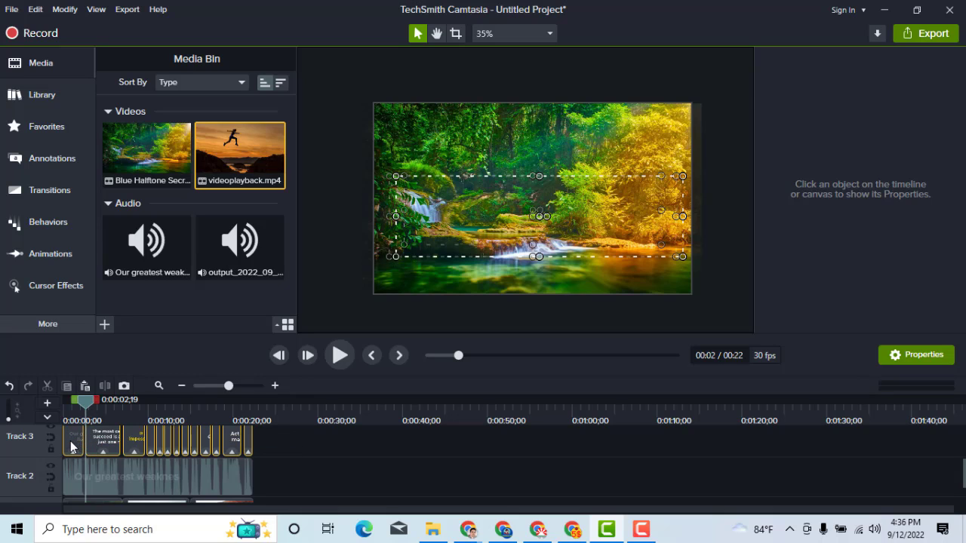
pyautogui.click(52, 222)
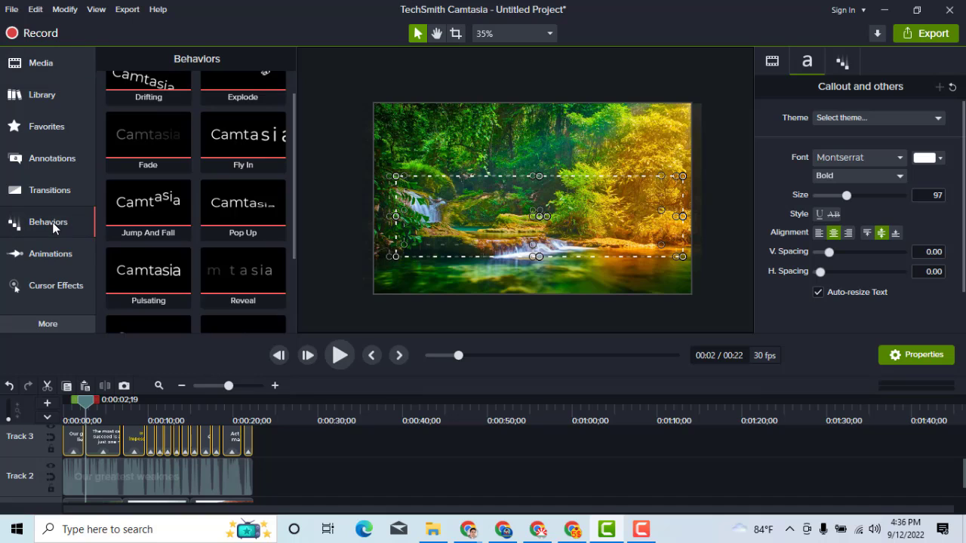
pyautogui.rightClick(234, 444)
pyautogui.click(326, 455)
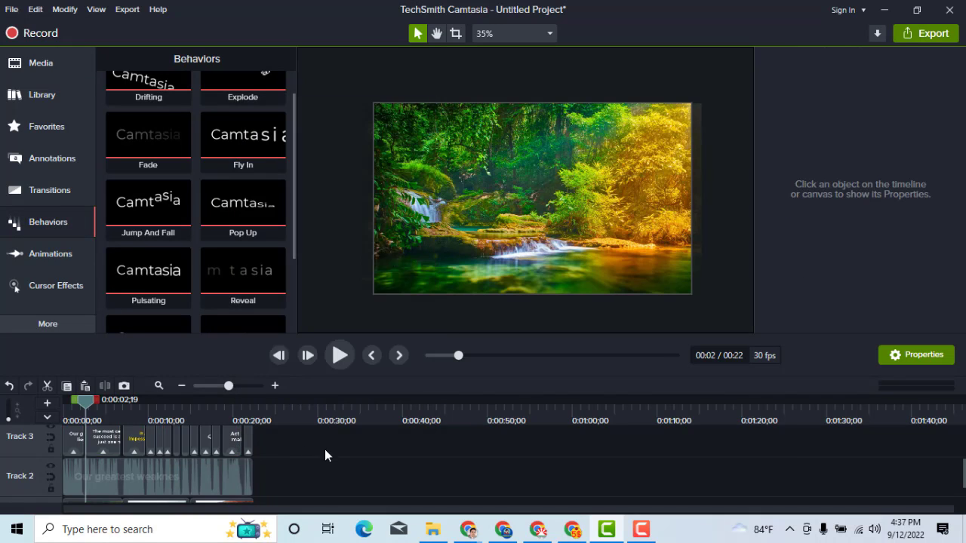
# Remove the behaviors from all text callouts on Track 3 and play from 0:00:02;19 to check the text
pyautogui.moveTo(330, 447); pyautogui.dragTo(46, 450)
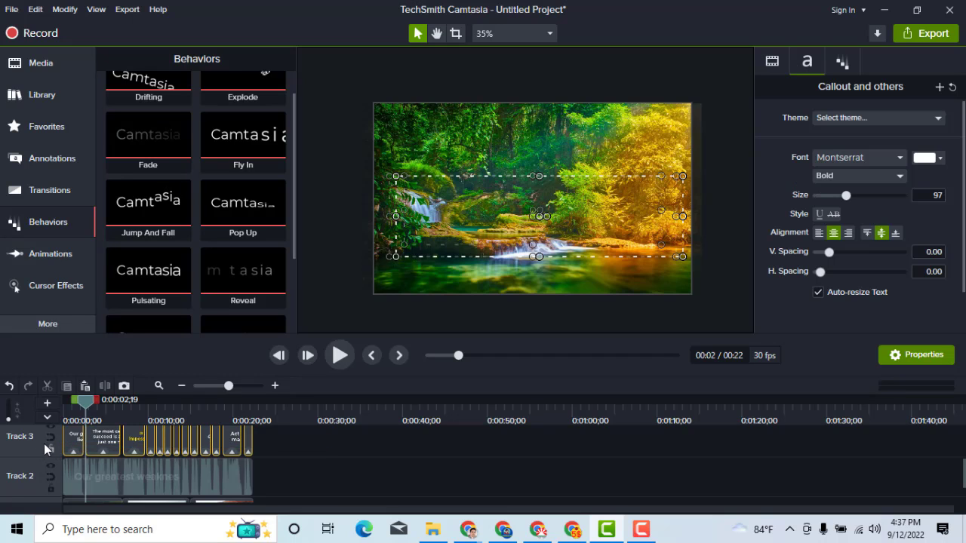
pyautogui.scroll(-1, 285, 451)
pyautogui.scroll(2, 285, 450)
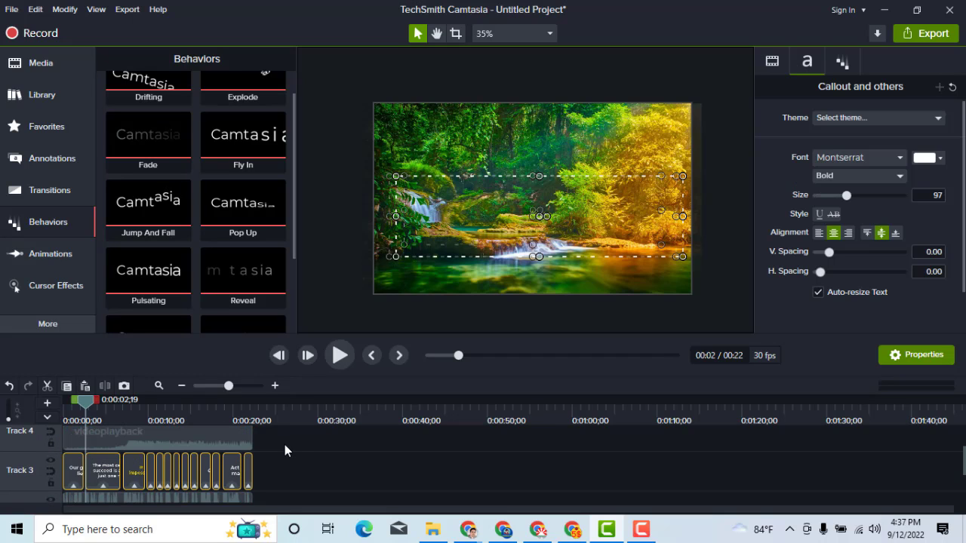
pyautogui.scroll(-1, 91, 472)
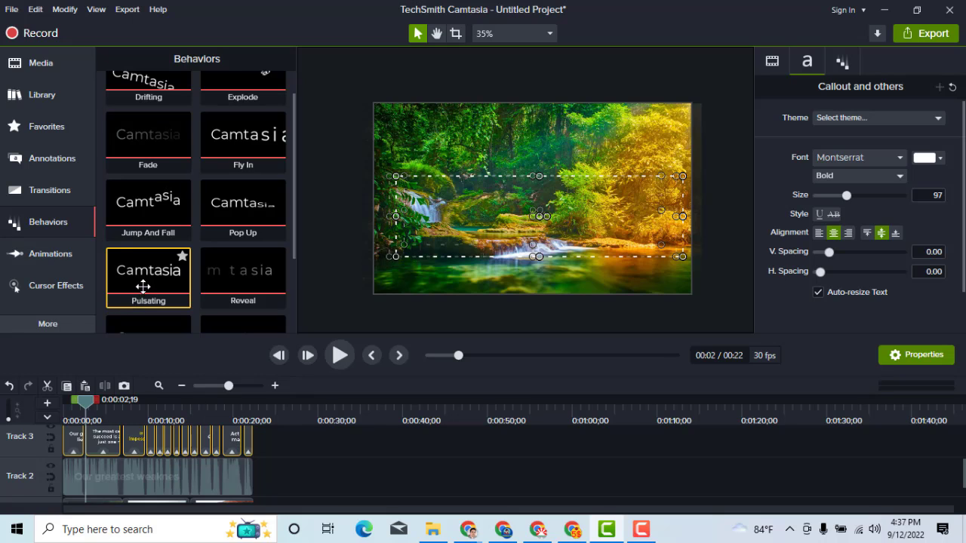
pyautogui.rightClick(231, 441)
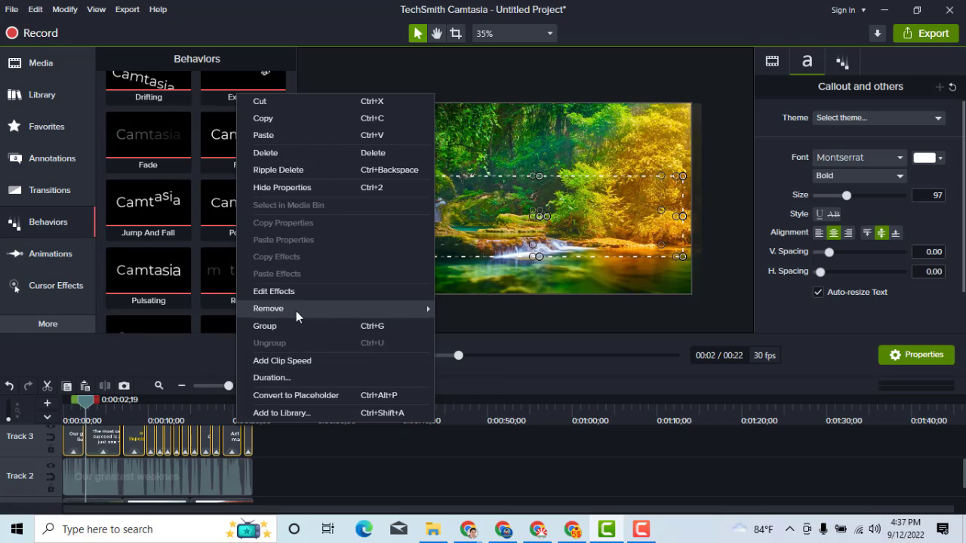
pyautogui.moveTo(428, 314)
pyautogui.click(485, 315)
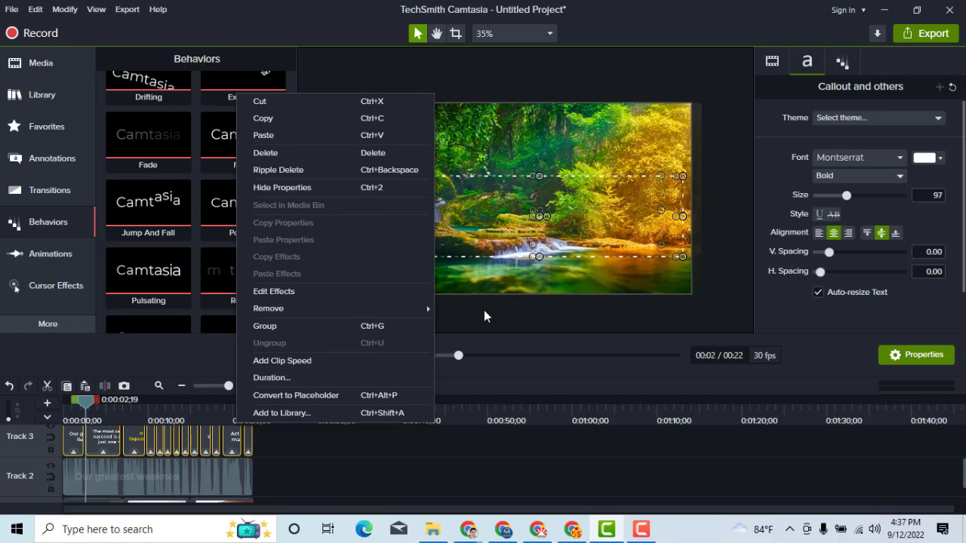
pyautogui.click(313, 468)
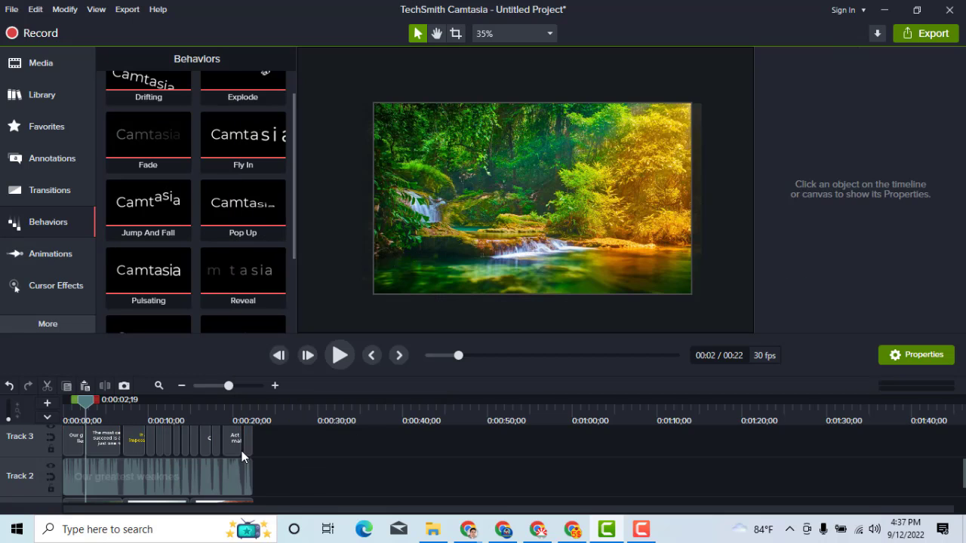
pyautogui.click(340, 356)
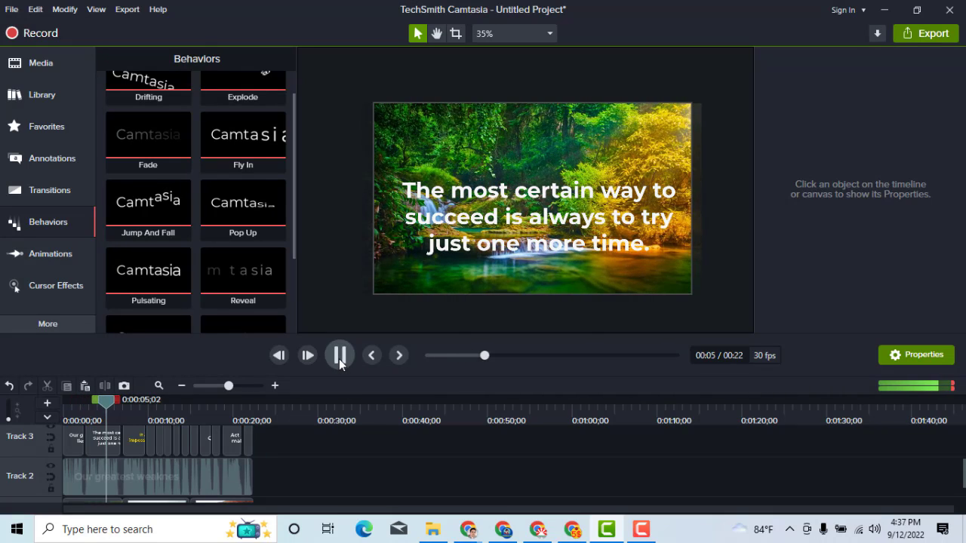
pyautogui.press('space')
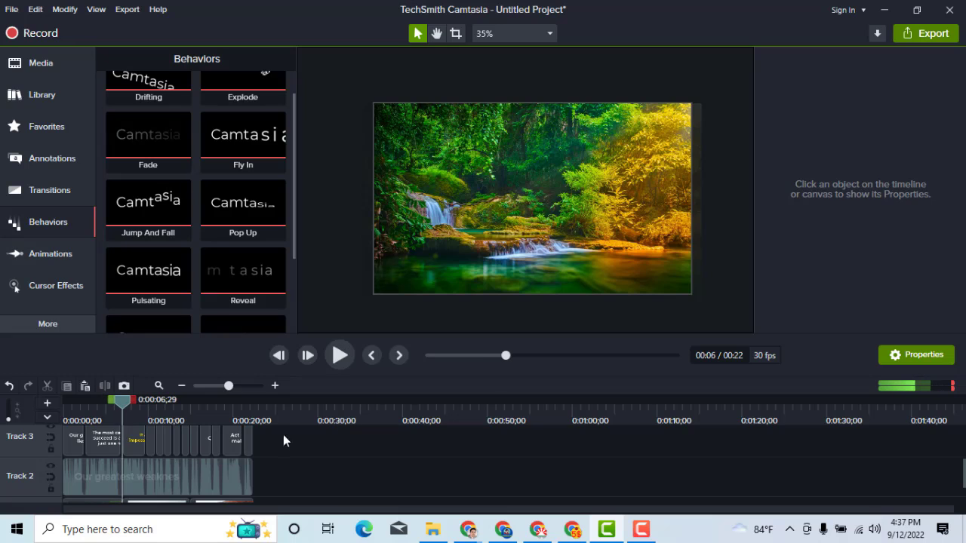
# Select all text callouts on Track 3 again and look over the text behaviors
pyautogui.moveTo(315, 448); pyautogui.dragTo(70, 447)
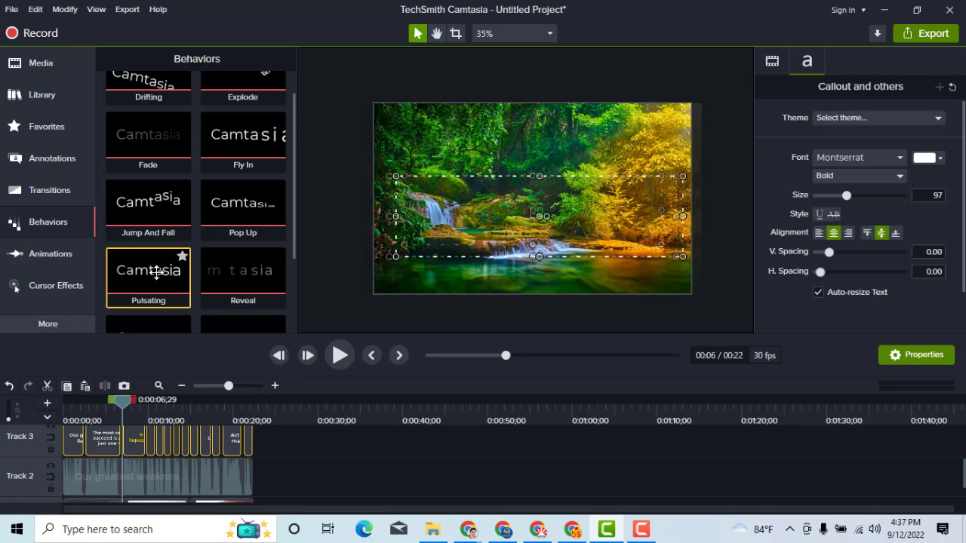
pyautogui.scroll(-3, 157, 283)
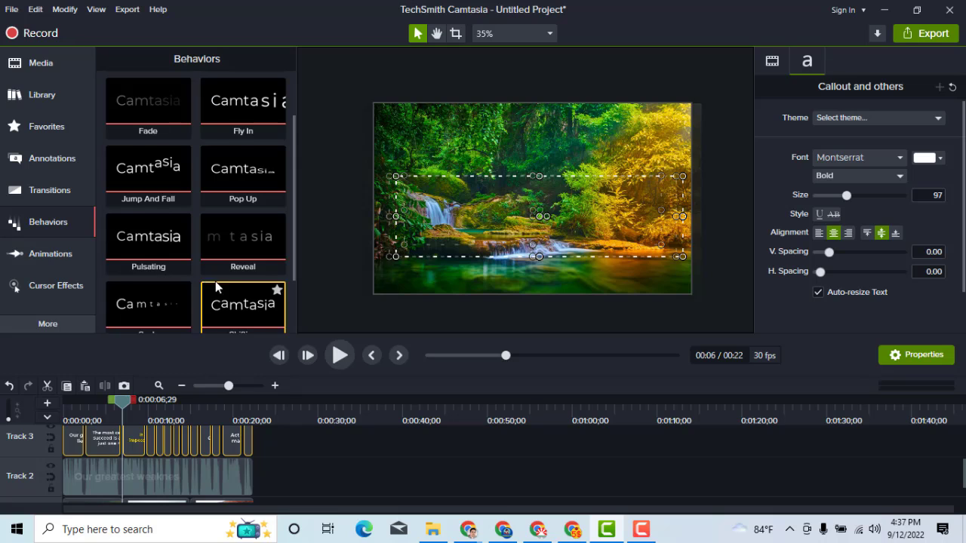
pyautogui.scroll(4, 169, 280)
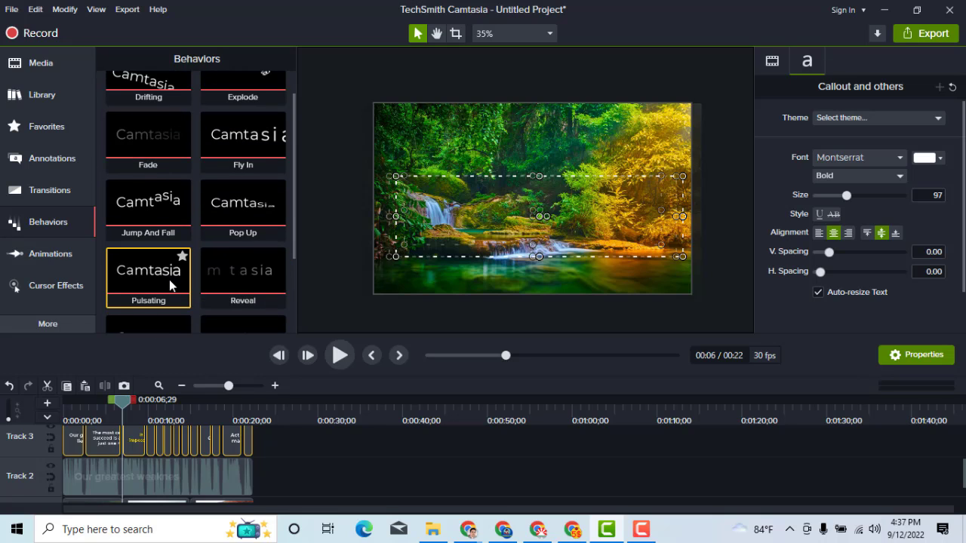
# Browse the transitions collection from Arrow Slice through Fall for one that suits the text callouts
pyautogui.click(61, 189)
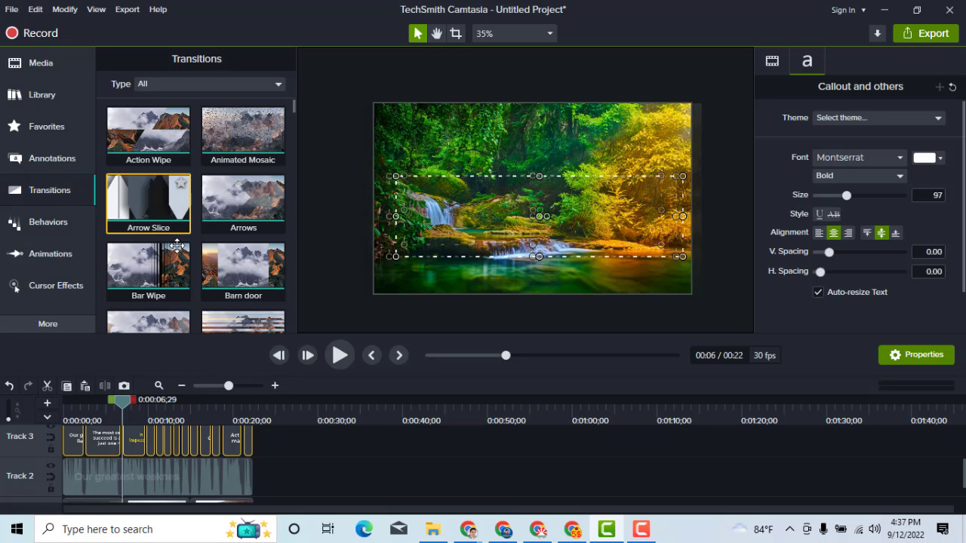
pyautogui.scroll(-5, 176, 246)
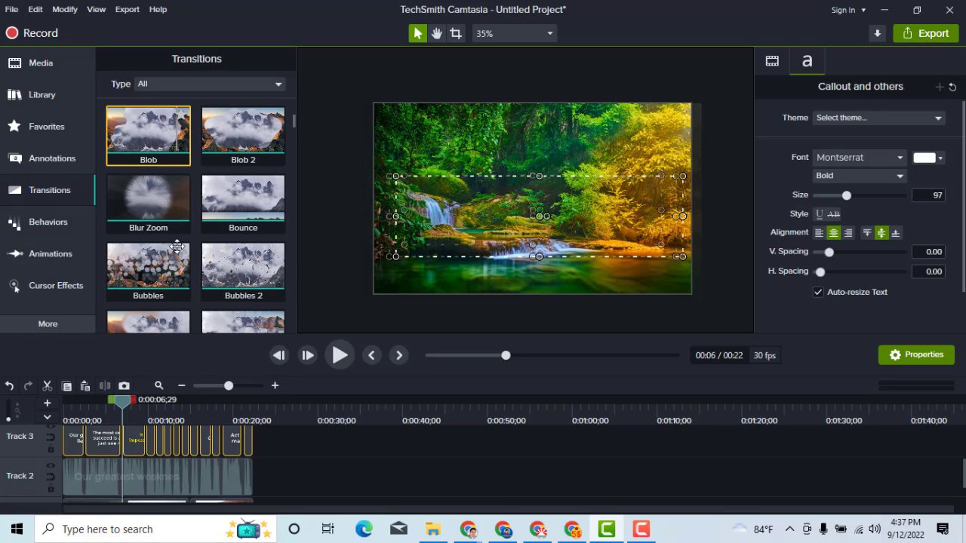
pyautogui.scroll(-2, 176, 245)
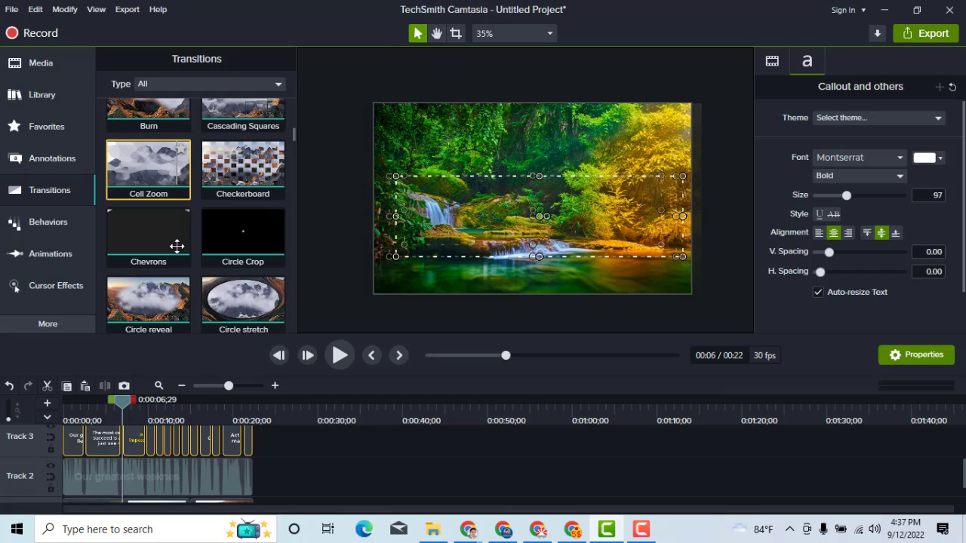
pyautogui.scroll(-5, 177, 246)
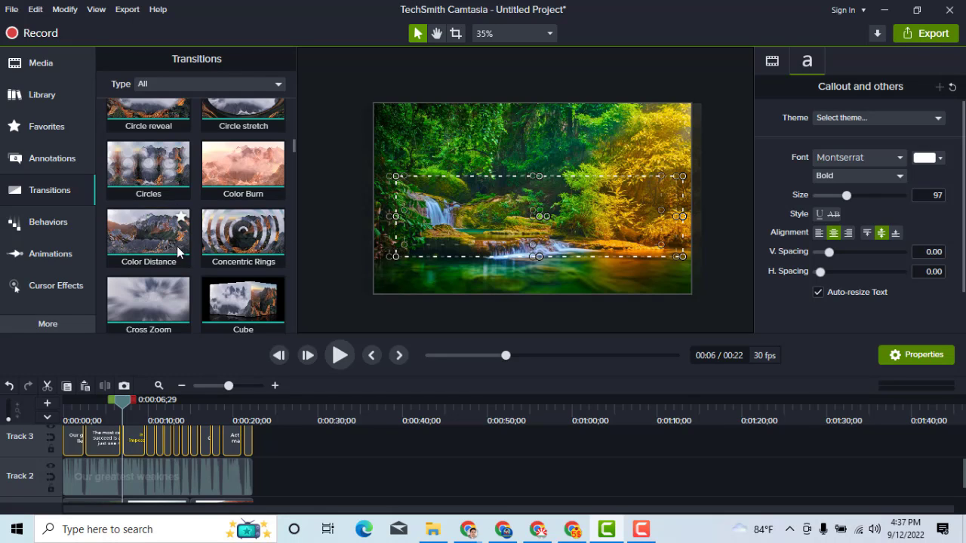
pyautogui.scroll(-2, 178, 251)
pyautogui.click(178, 251)
pyautogui.scroll(-2, 178, 251)
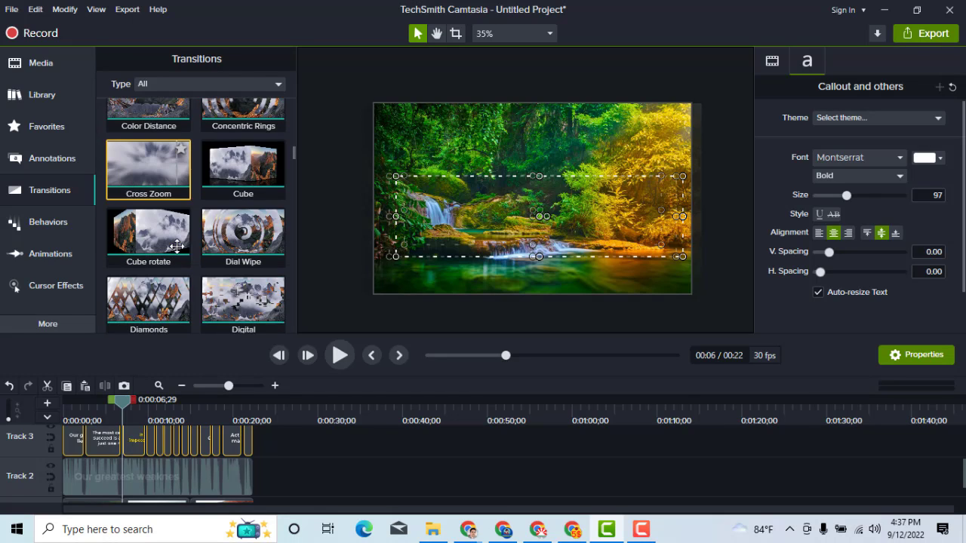
pyautogui.scroll(-1, 177, 246)
pyautogui.click(176, 246)
pyautogui.scroll(-1, 176, 246)
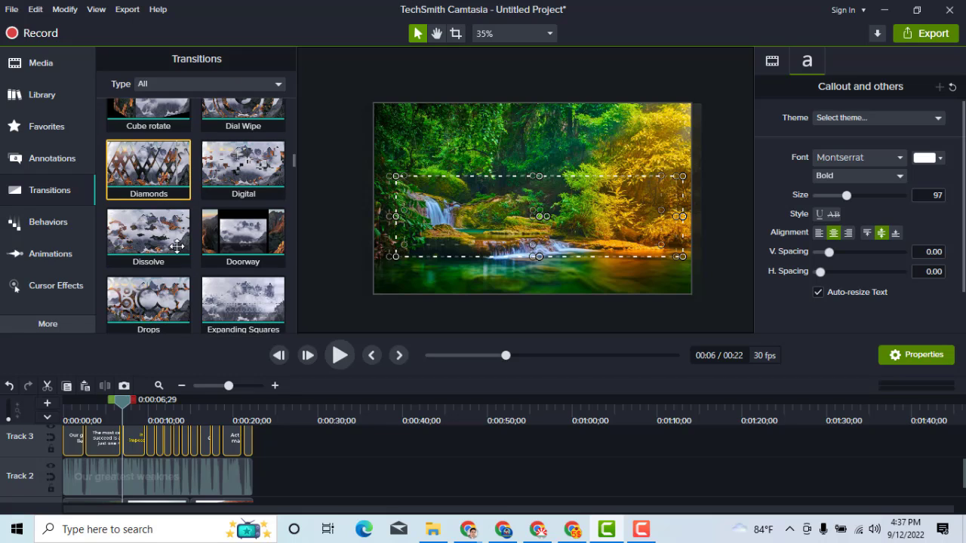
pyautogui.scroll(-1, 177, 246)
pyautogui.click(176, 249)
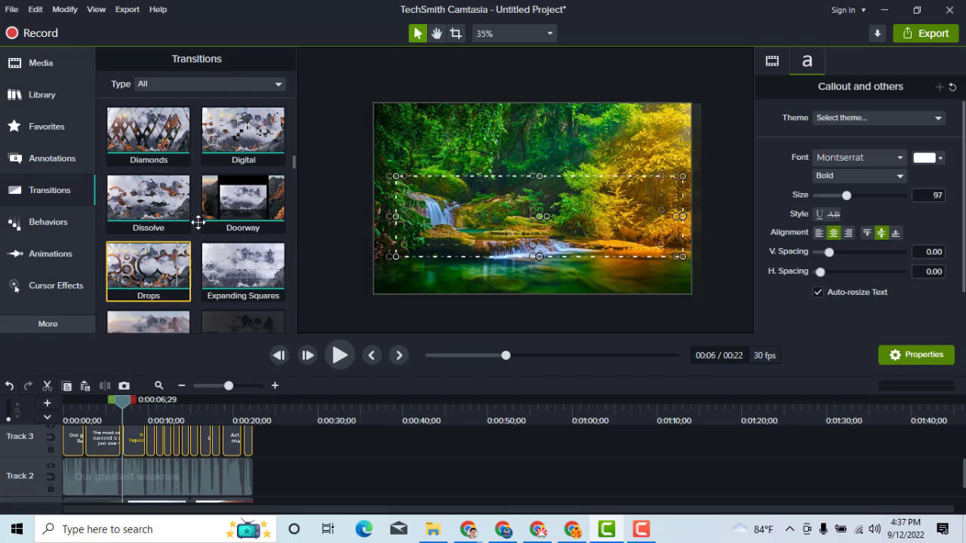
pyautogui.scroll(-2, 178, 257)
pyautogui.click(163, 248)
pyautogui.scroll(-3, 163, 249)
pyautogui.click(163, 250)
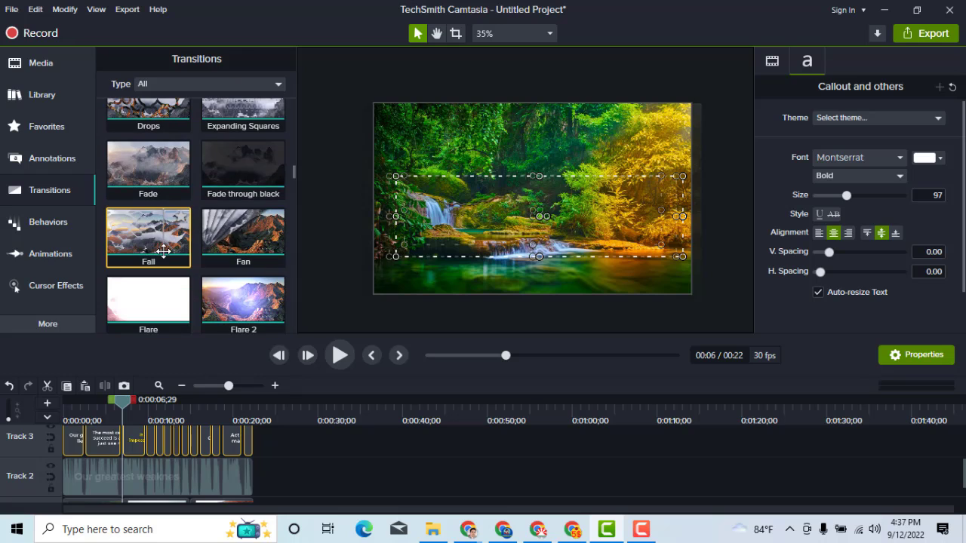
pyautogui.scroll(1, 163, 251)
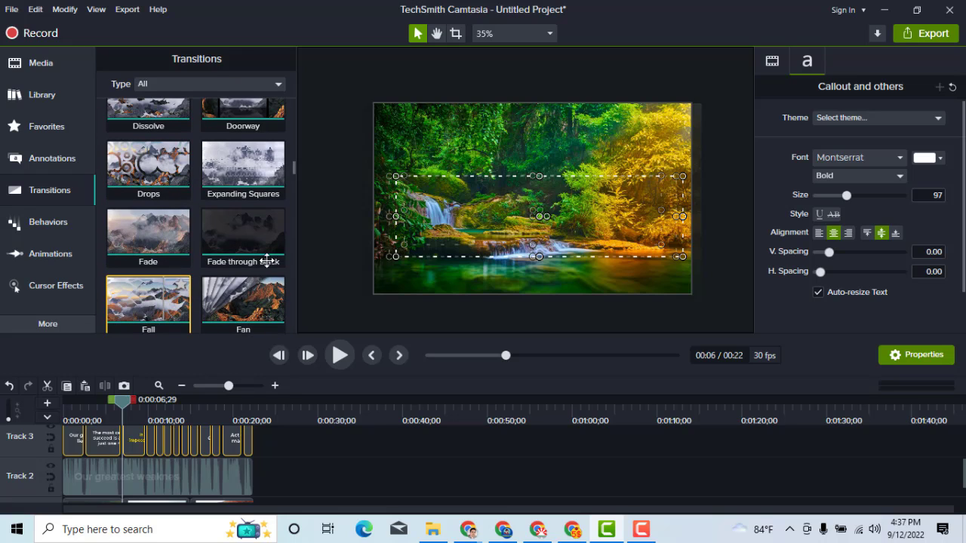
# Add the Fade transition to all selected text callouts on Track 3
pyautogui.click(267, 261)
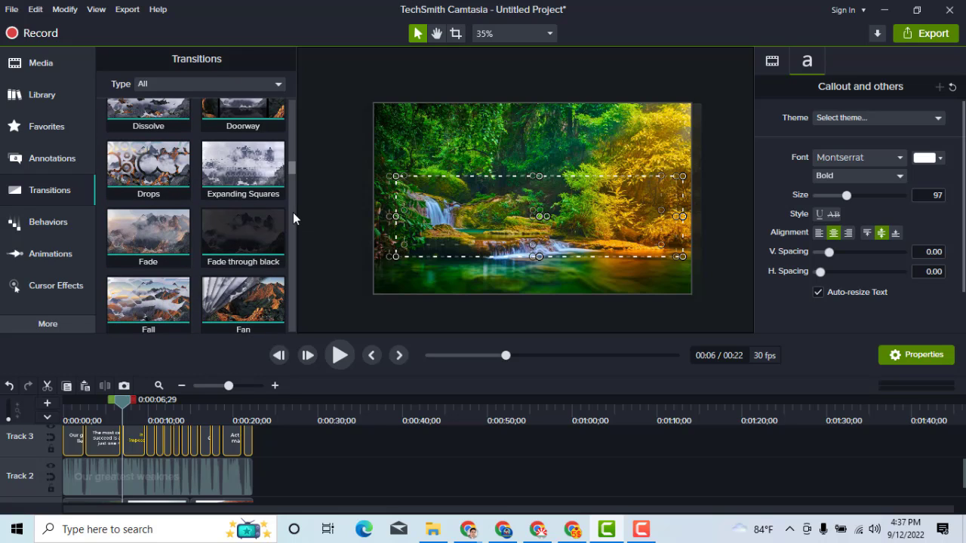
pyautogui.click(162, 239)
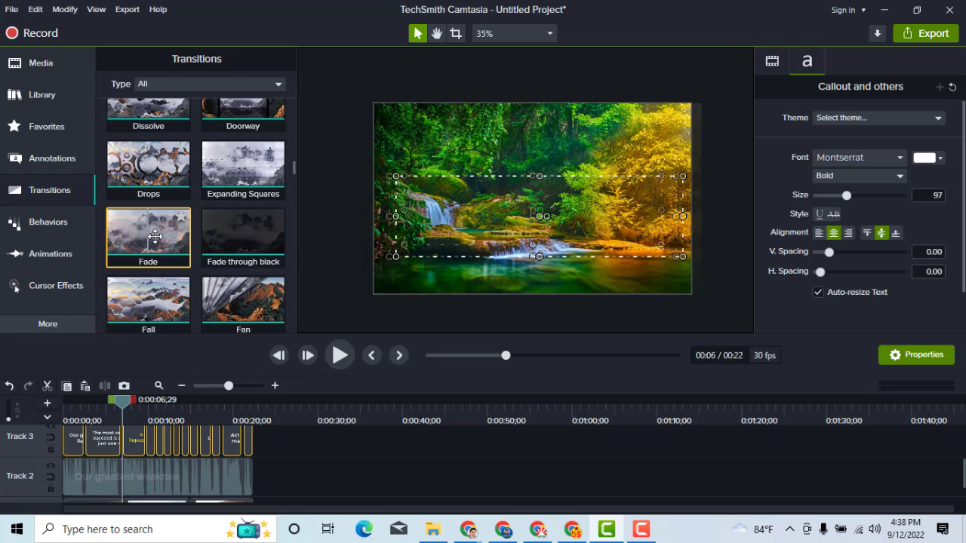
pyautogui.rightClick(148, 240)
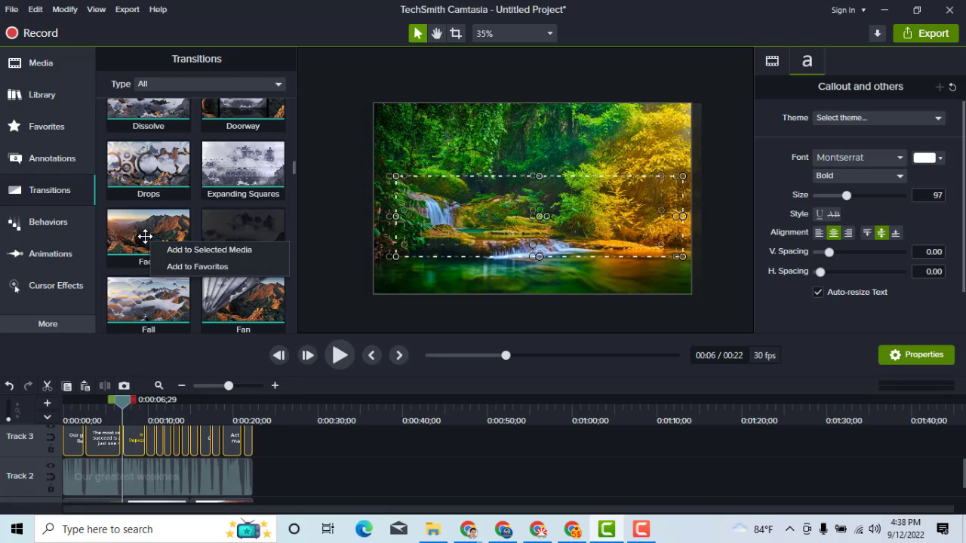
pyautogui.click(179, 250)
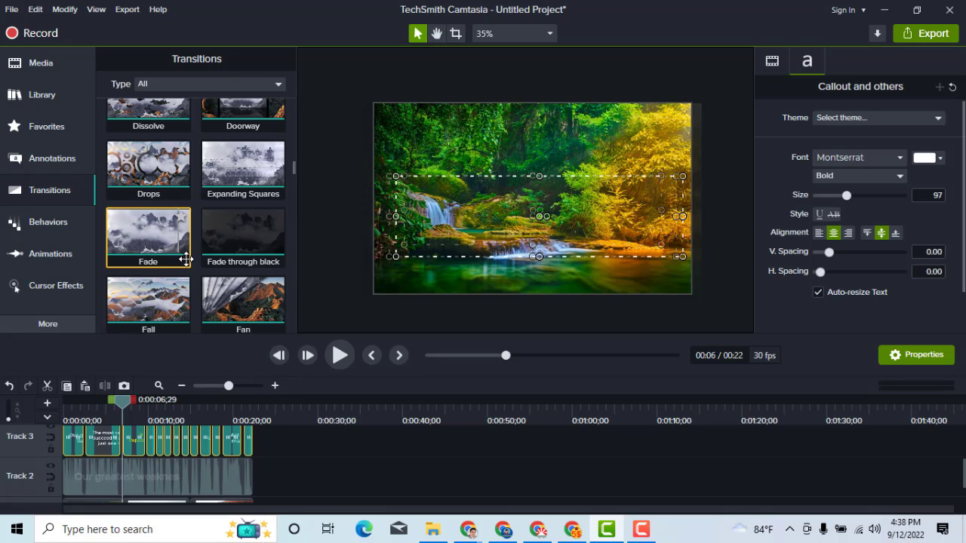
# Play the video from near the beginning to 0:00:09;00 to check the Fade transitions, and clear the callout selection
pyautogui.moveTo(124, 400); pyautogui.dragTo(71, 405)
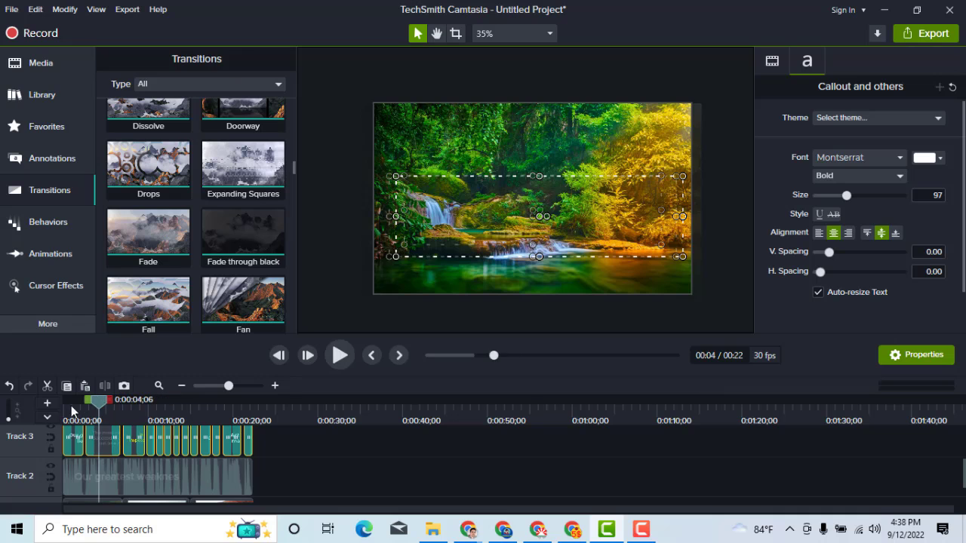
pyautogui.click(340, 355)
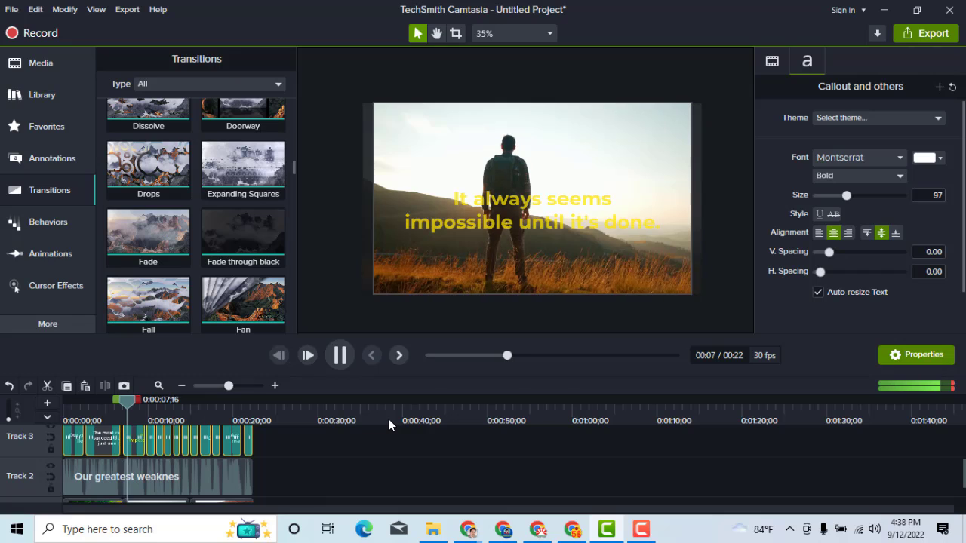
pyautogui.click(339, 356)
pyautogui.click(339, 356)
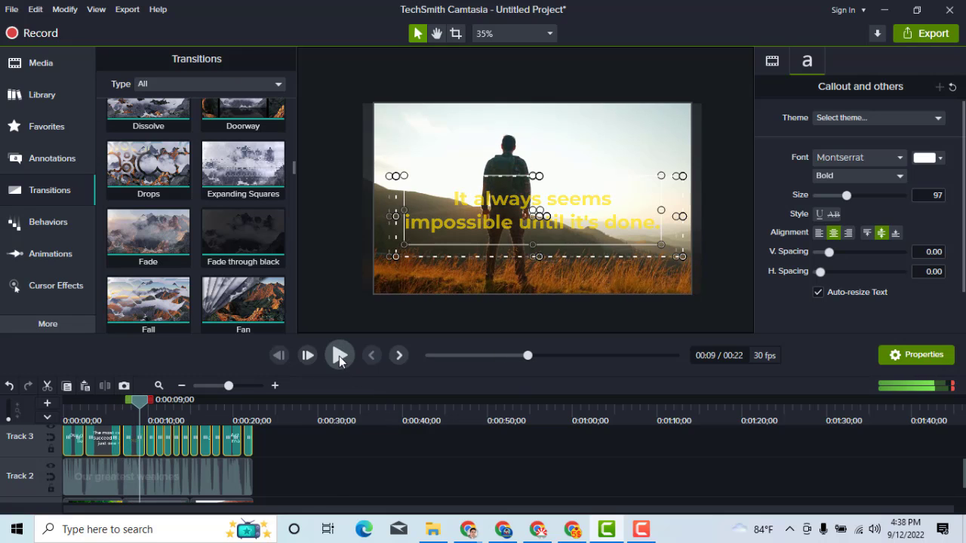
pyautogui.click(281, 456)
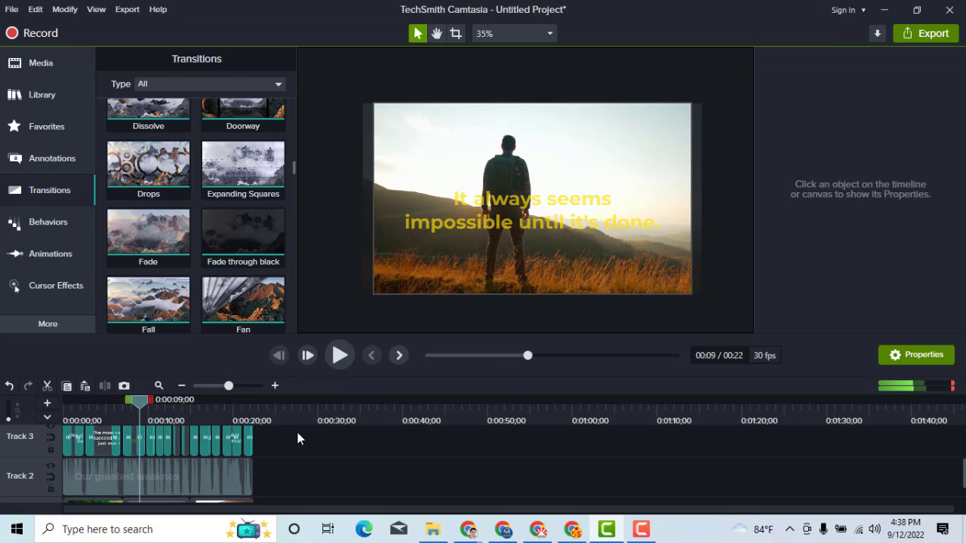
pyautogui.click(96, 446)
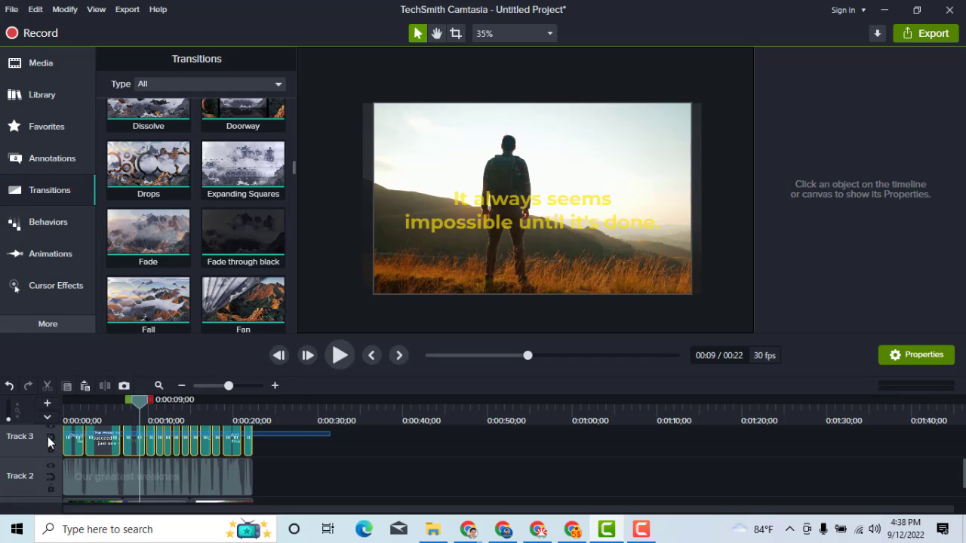
pyautogui.click(44, 436)
pyautogui.click(390, 434)
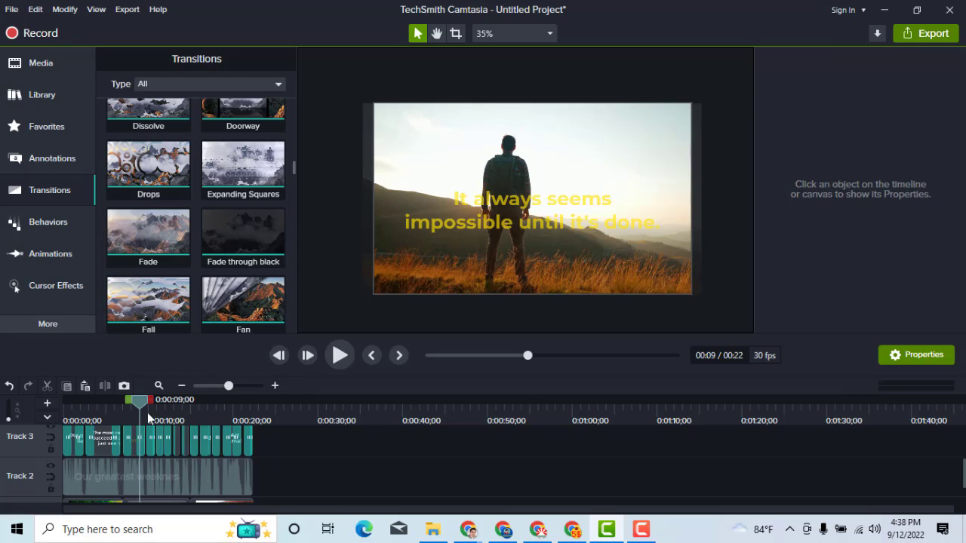
# Scrub through the "Ever failed." callout between 0:00:11;04 and 0:00:11;21 to examine how its Fade transition plays
pyautogui.moveTo(140, 401); pyautogui.dragTo(162, 415)
pyautogui.click(279, 385)
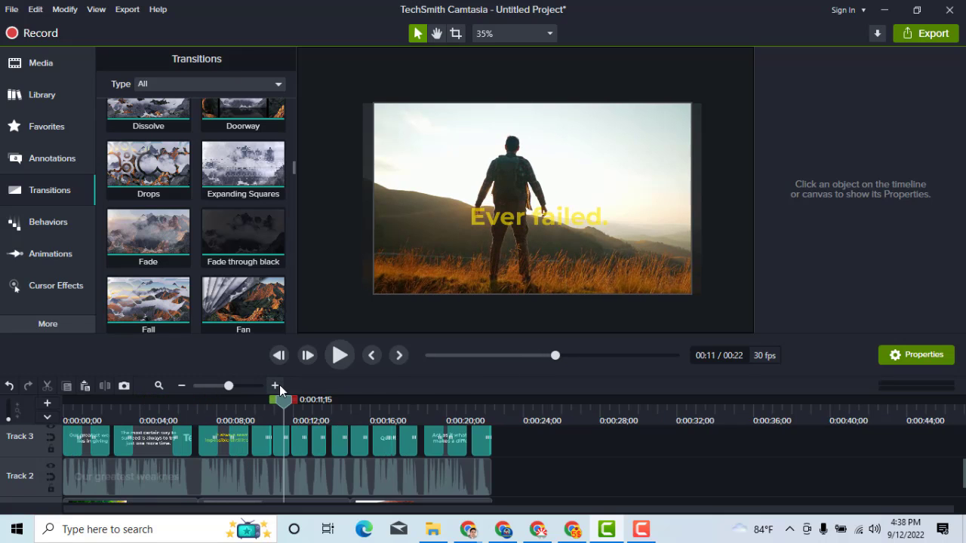
pyautogui.click(278, 385)
pyautogui.moveTo(466, 409)
pyautogui.mouseDown()
pyautogui.moveTo(440, 409)
pyautogui.moveTo(453, 411)
pyautogui.mouseUp()
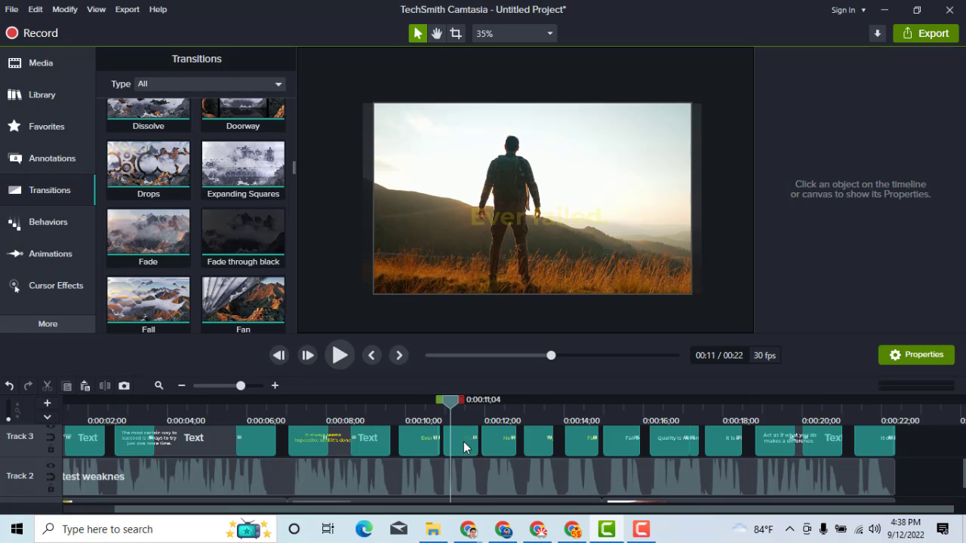
pyautogui.click(464, 445)
pyautogui.click(464, 442)
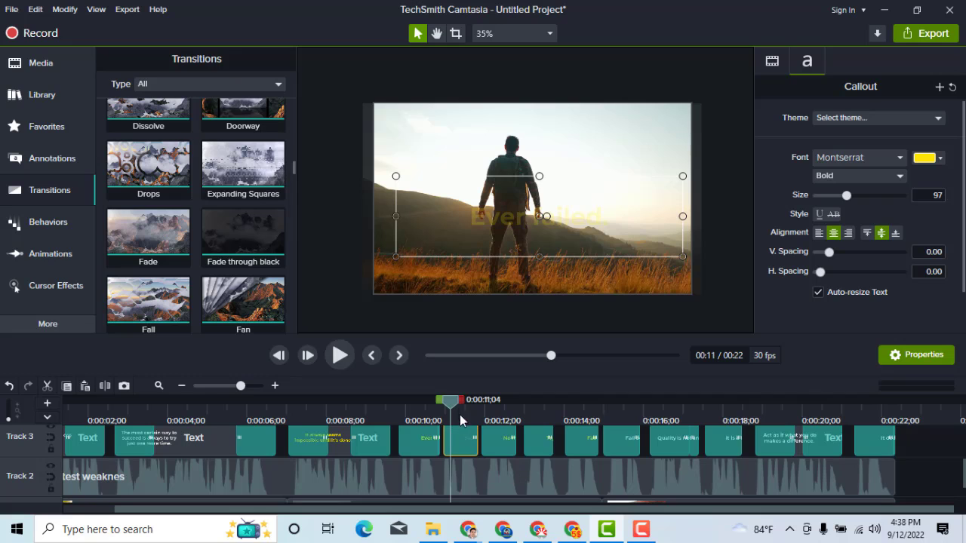
pyautogui.moveTo(451, 410); pyautogui.dragTo(473, 410)
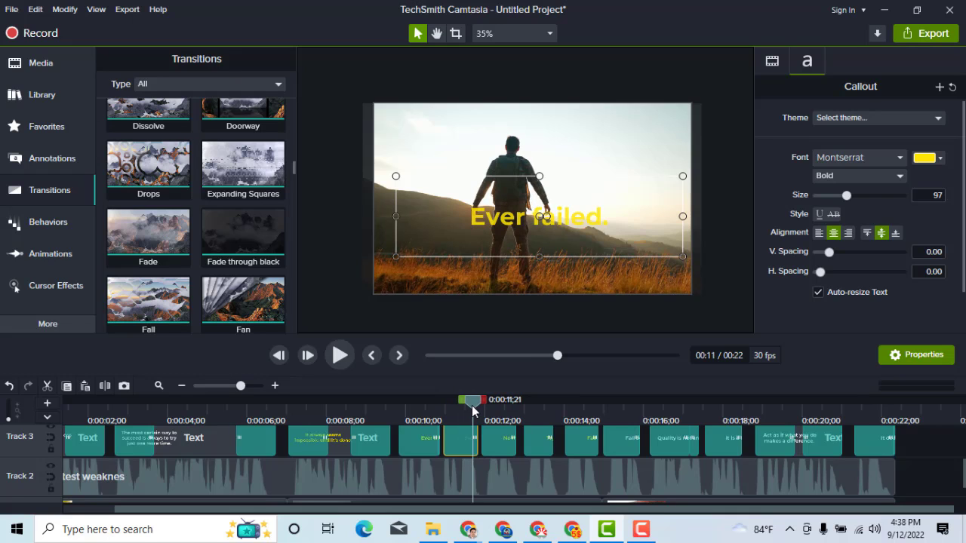
pyautogui.click(186, 387)
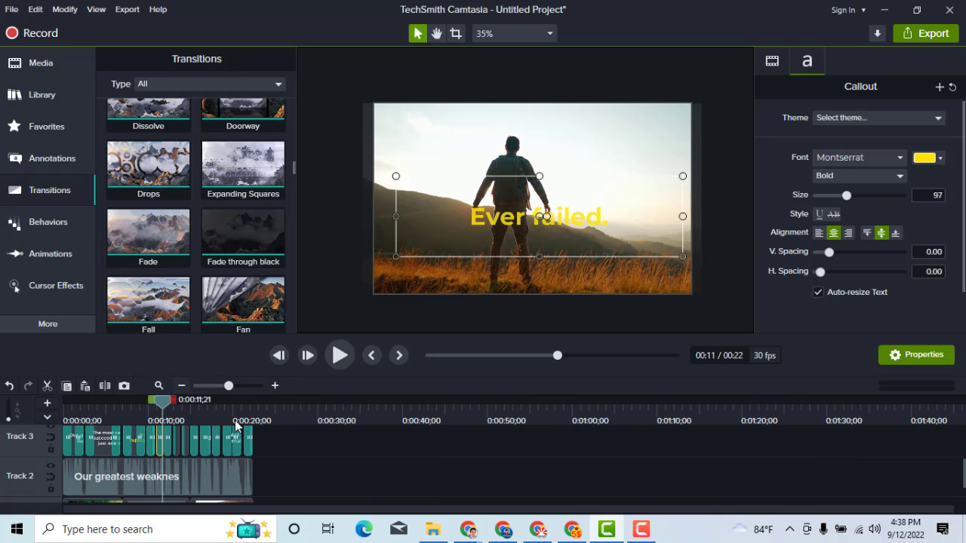
# Remove the Fade transitions from all text callouts on Track 3 at once and clear the selection
pyautogui.click(296, 441)
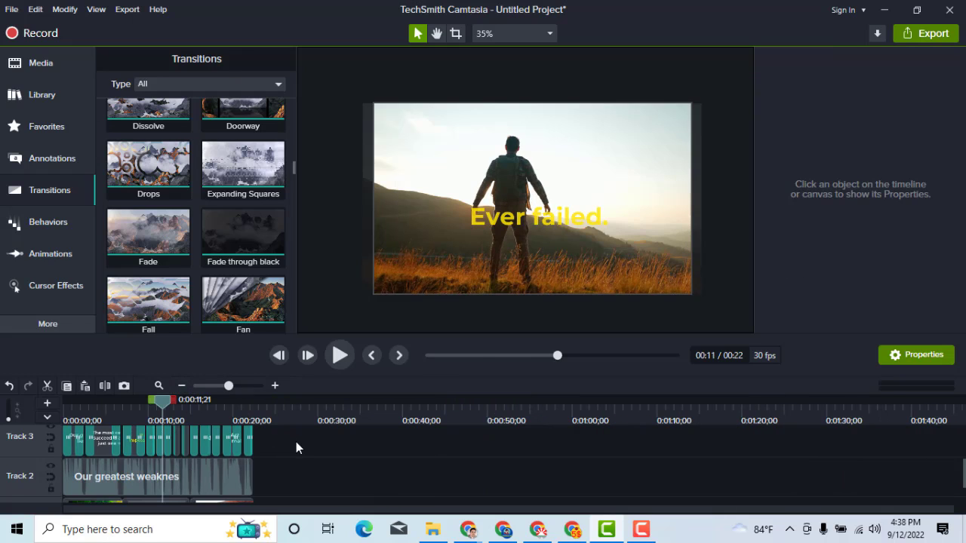
pyautogui.click(52, 437)
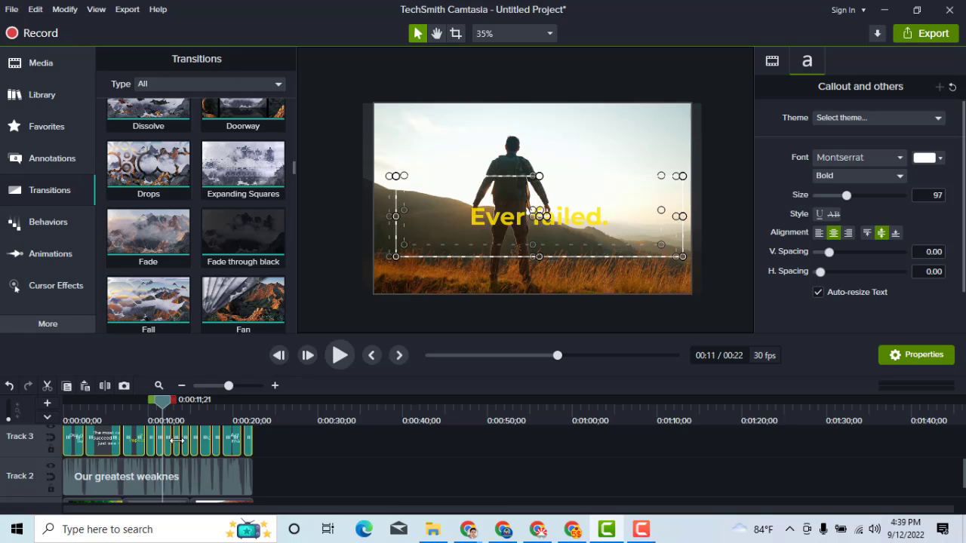
pyautogui.rightClick(226, 435)
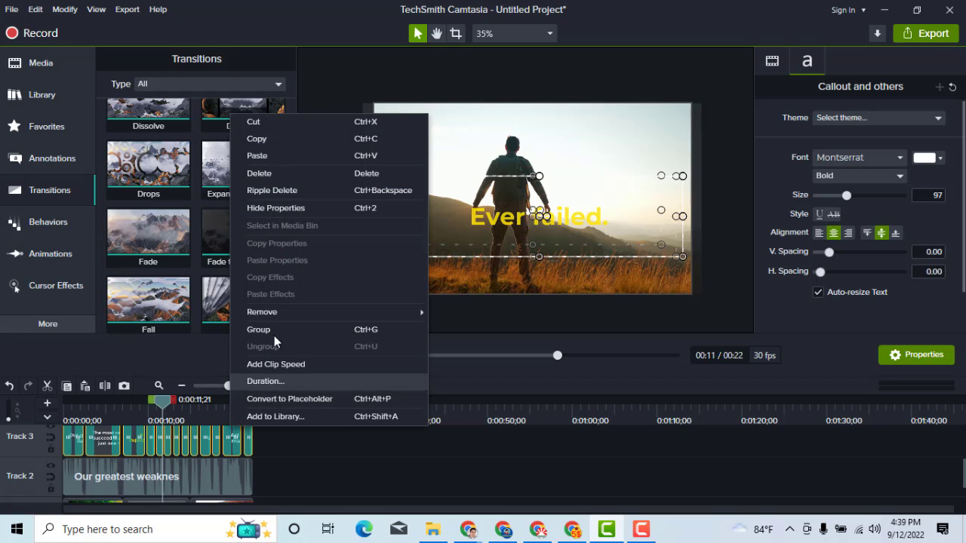
pyautogui.moveTo(358, 312)
pyautogui.click(465, 311)
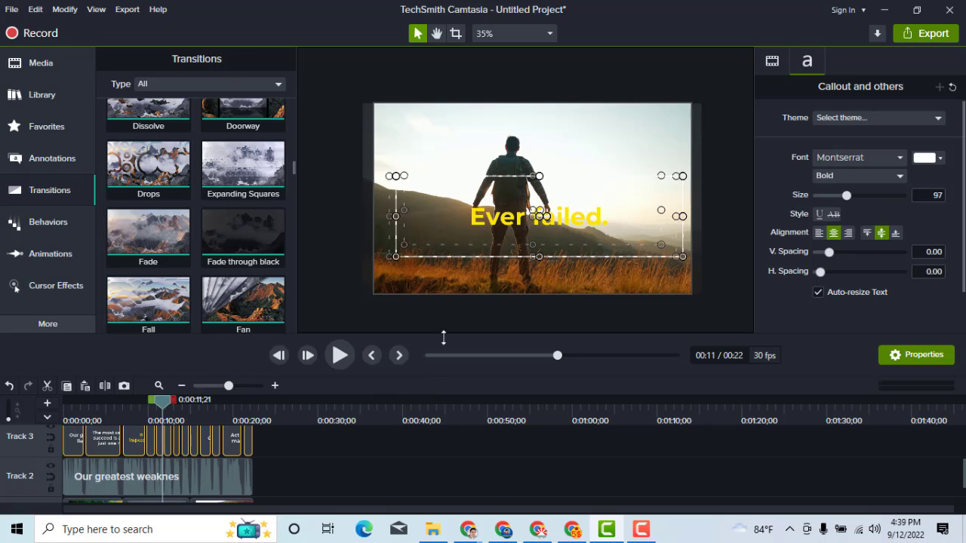
pyautogui.click(331, 442)
# Play the video from the beginning to 0:00:15;10 to check how the text callouts appear without transitions
pyautogui.moveTo(134, 409); pyautogui.dragTo(44, 411)
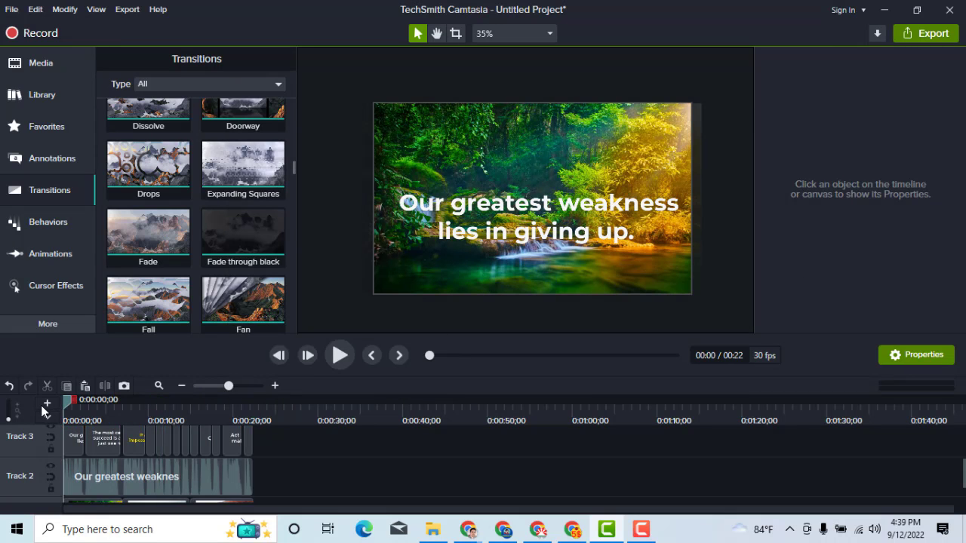
pyautogui.click(339, 355)
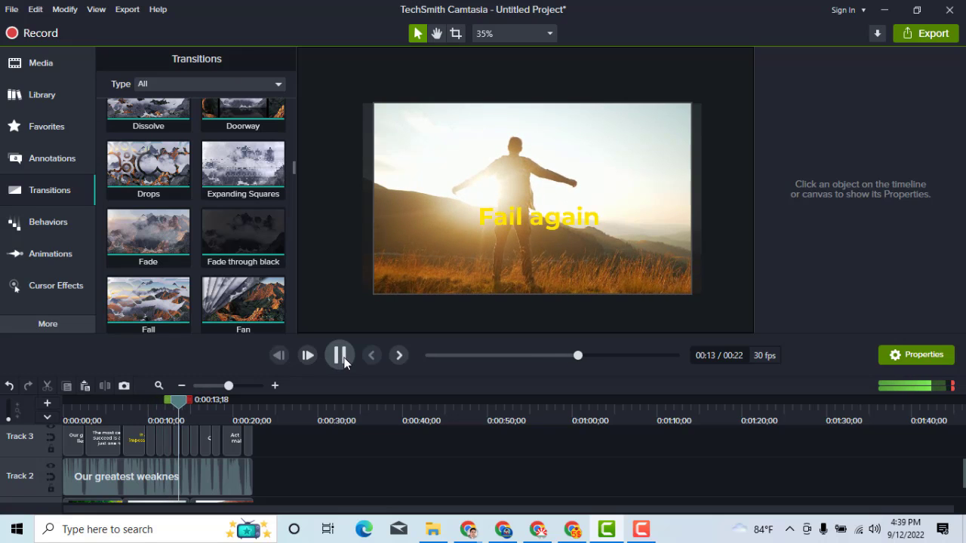
pyautogui.press('space')
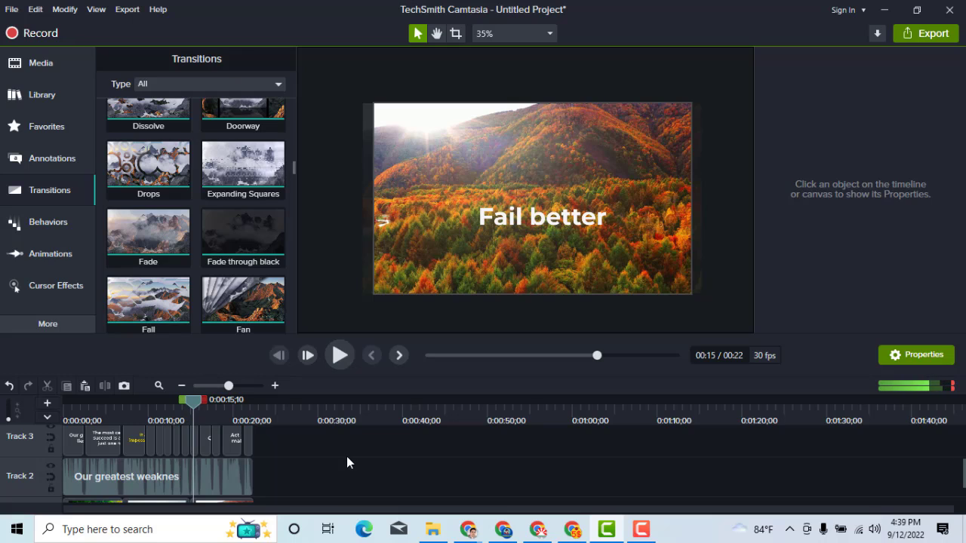
pyautogui.scroll(2, 347, 457)
pyautogui.scroll(-2, 346, 463)
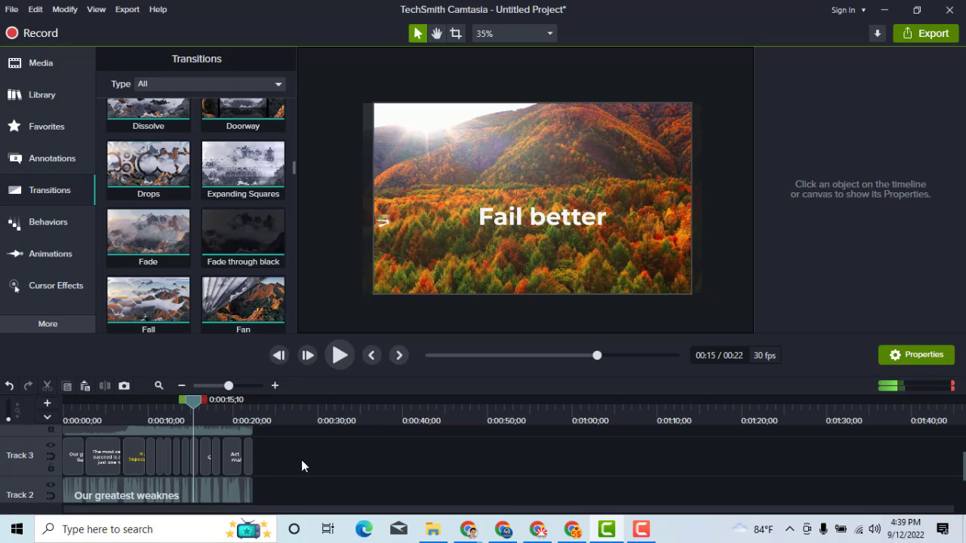
pyautogui.scroll(2, 316, 453)
pyautogui.scroll(-2, 313, 456)
# Switch to the browser, dismiss its downloads bar, check the Google Meet call and return to Camtasia
pyautogui.click(573, 529)
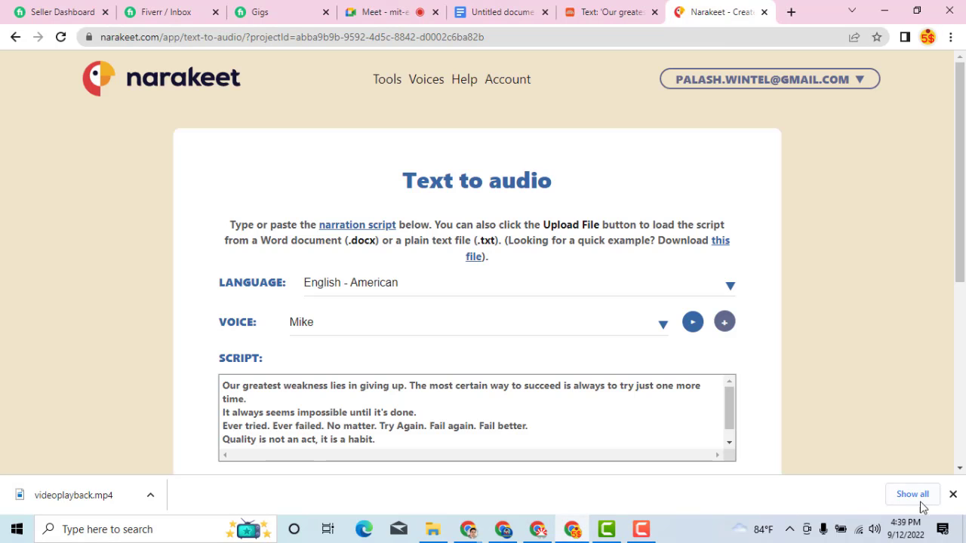
pyautogui.click(952, 494)
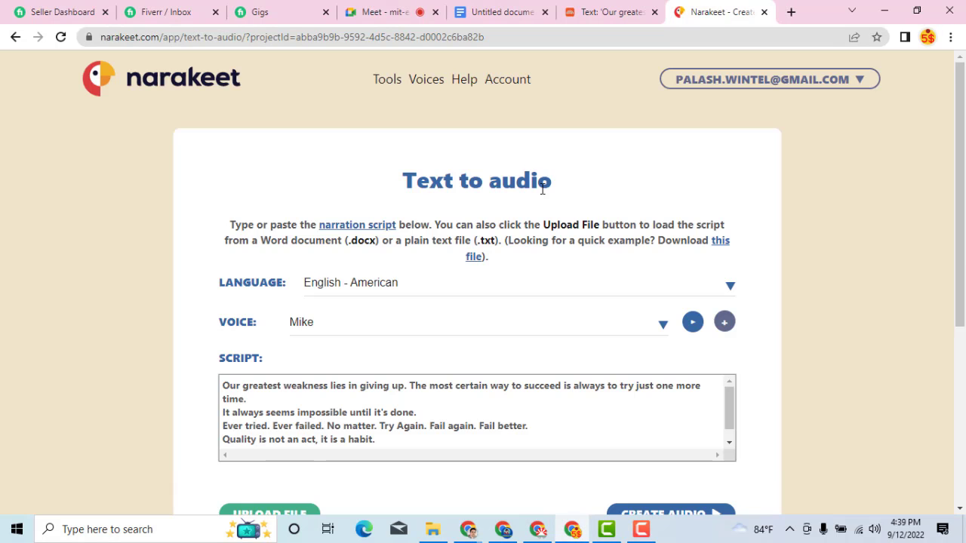
pyautogui.click(393, 23)
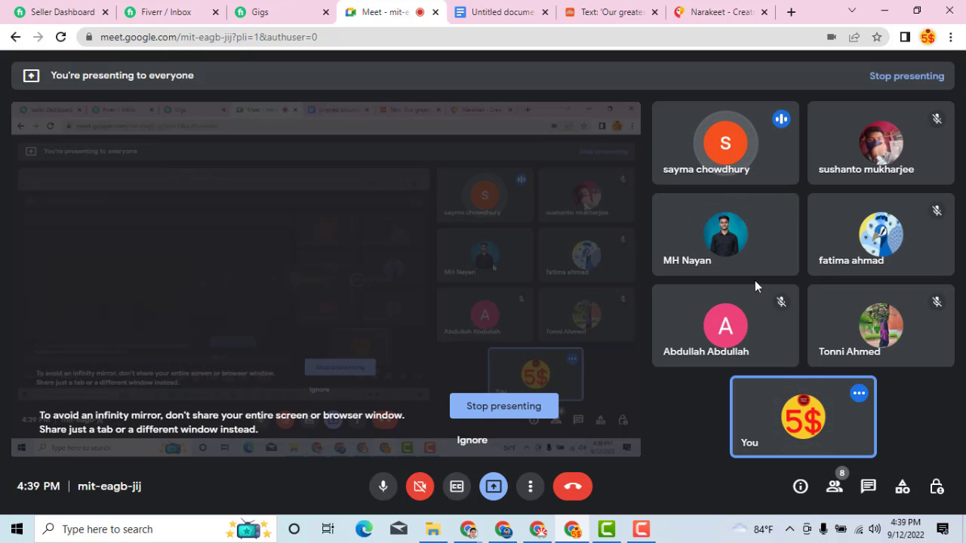
pyautogui.click(609, 531)
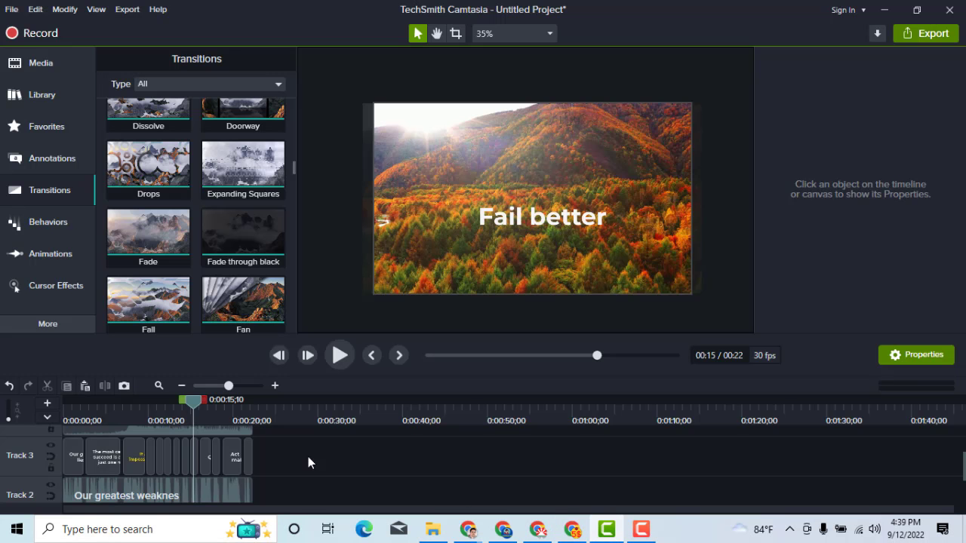
# Return the playhead to the start and inspect the background music on Track 4 and the narration on Track 2
pyautogui.click(65, 425)
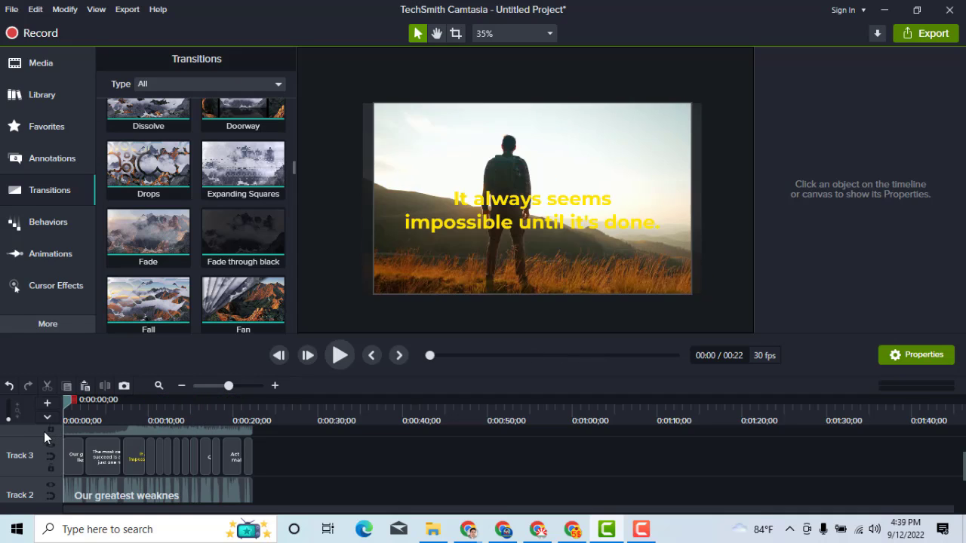
pyautogui.scroll(1, 226, 457)
pyautogui.scroll(1, 249, 453)
pyautogui.scroll(-1, 251, 453)
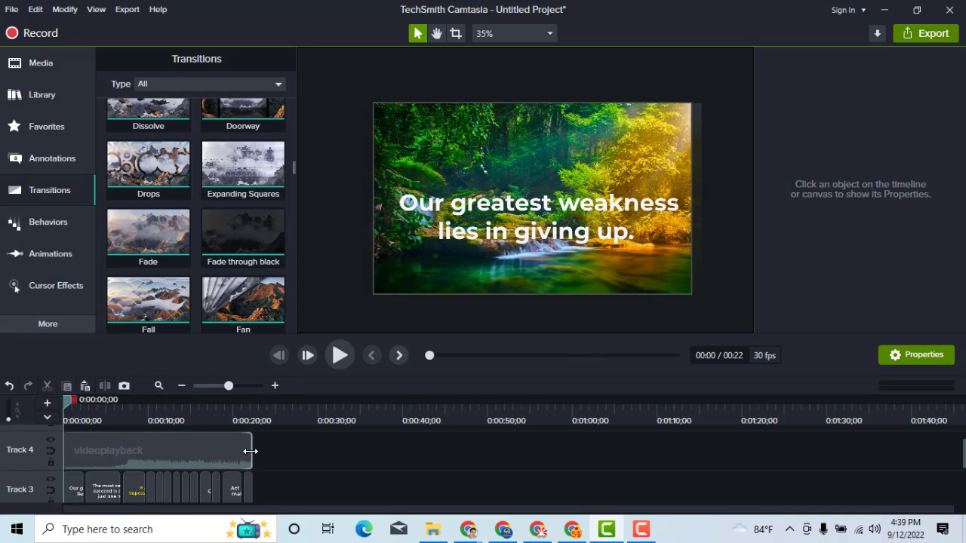
pyautogui.click(181, 457)
pyautogui.scroll(-2, 258, 449)
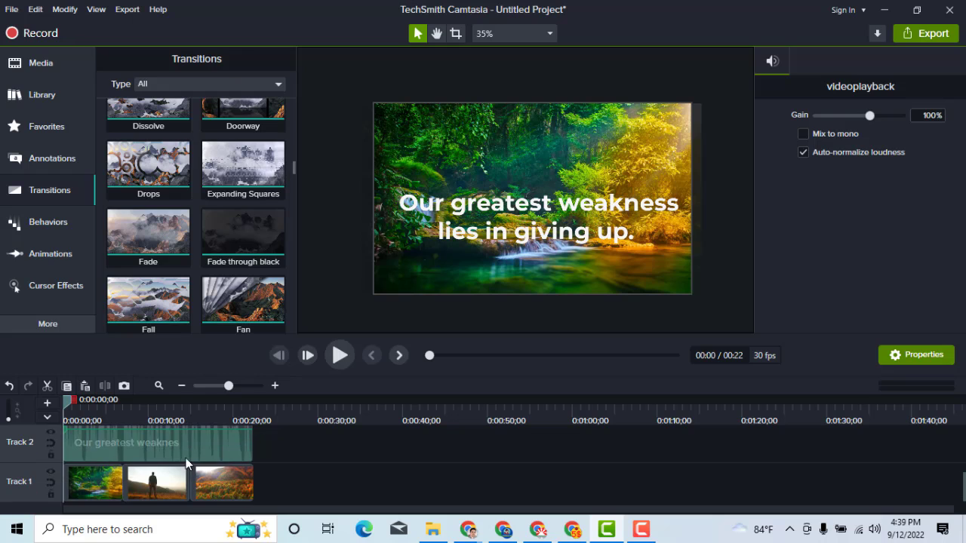
pyautogui.click(115, 440)
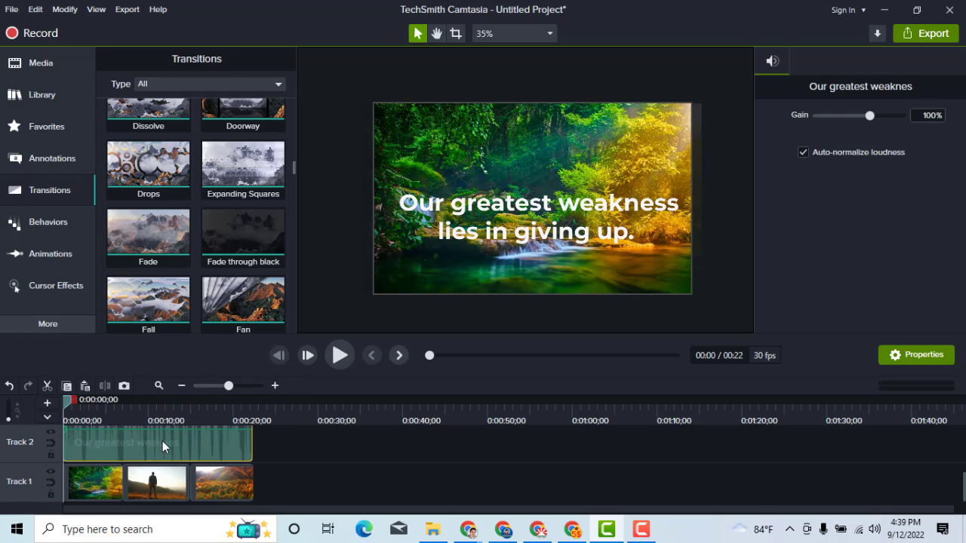
# Add the output_2022_09_12 audio to the timeline and place it on Track 1 after the last clip, starting at about 0:00:25
pyautogui.click(40, 63)
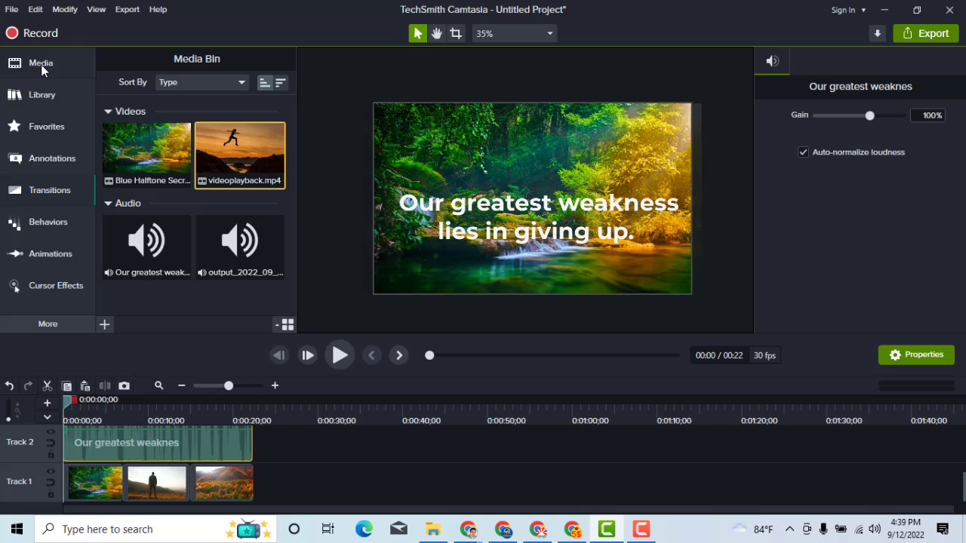
pyautogui.rightClick(222, 256)
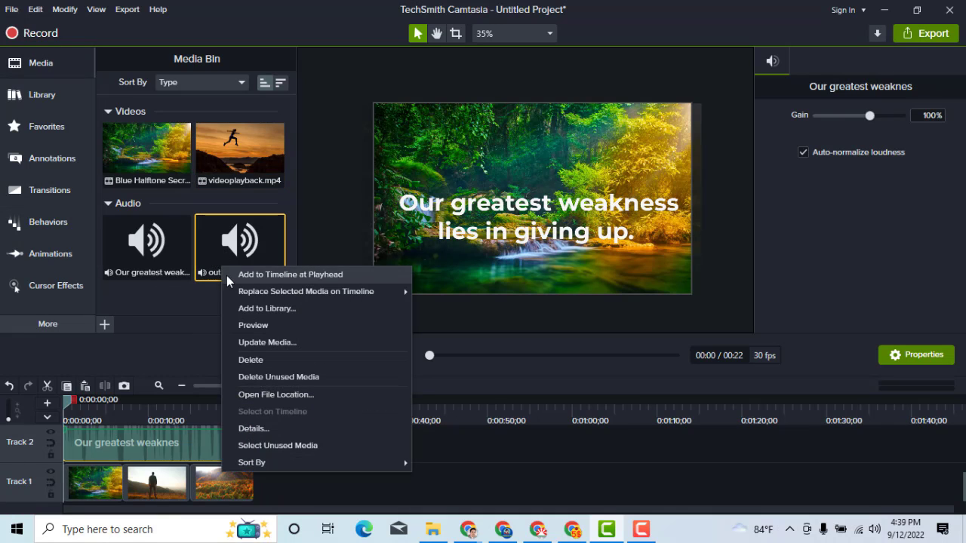
pyautogui.click(238, 276)
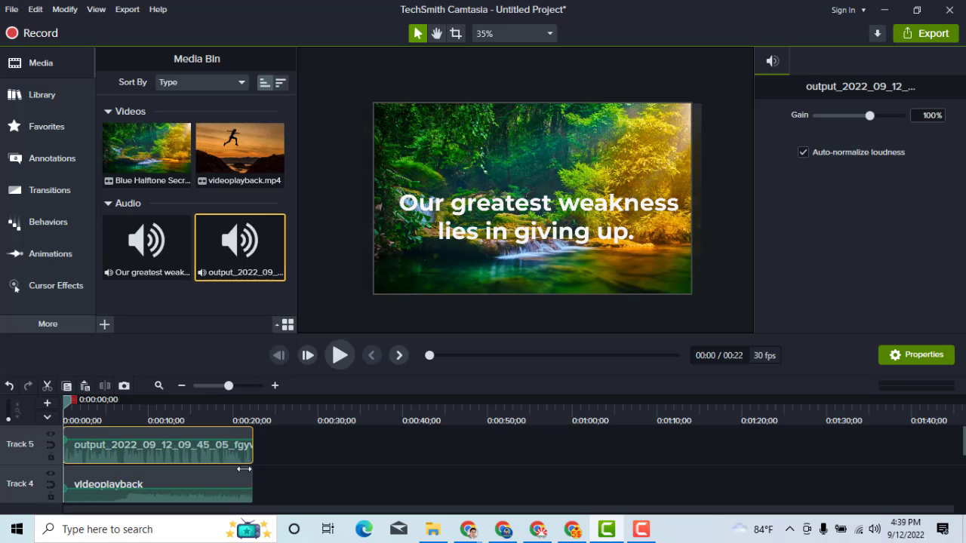
pyautogui.moveTo(161, 455); pyautogui.dragTo(351, 492)
# Play the output_2022_09_12 audio on Track 1 from its start to 0:00:27;09 to hear its original volume
pyautogui.click(330, 422)
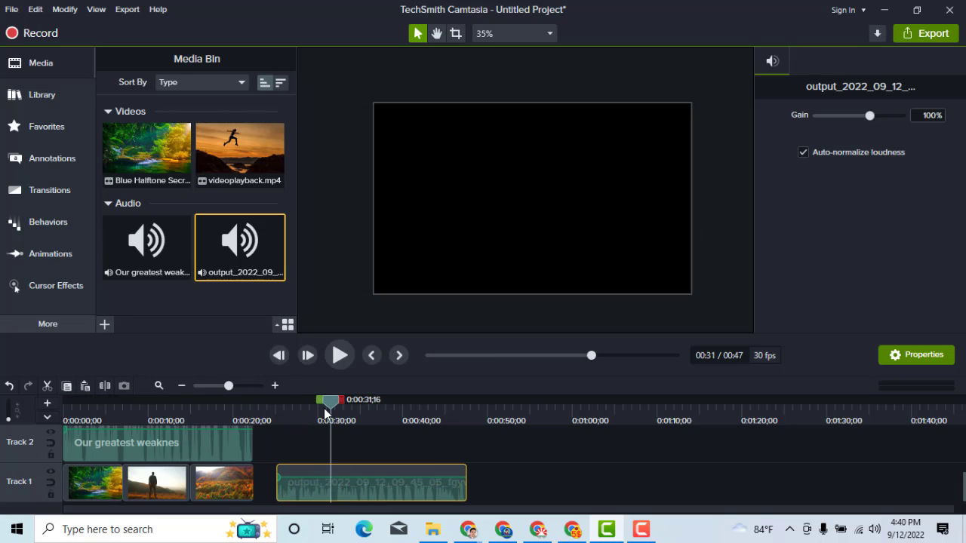
pyautogui.moveTo(280, 412); pyautogui.dragTo(275, 424)
pyautogui.press('space')
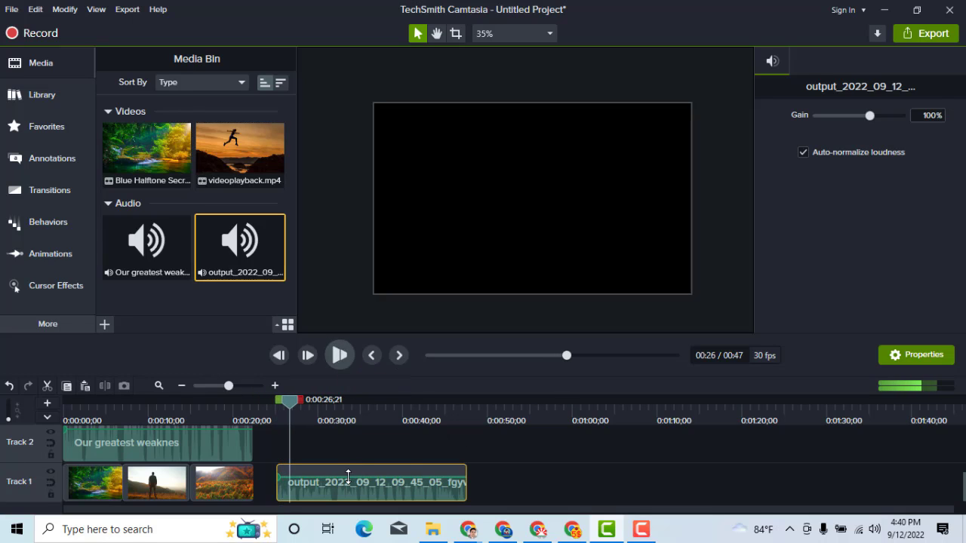
pyautogui.click(339, 354)
# Raise the output_2022_09_12 clip's volume to 439%, reduce it slightly, and play it to 0:00:33;18 to judge the loudness
pyautogui.moveTo(347, 475); pyautogui.dragTo(348, 466)
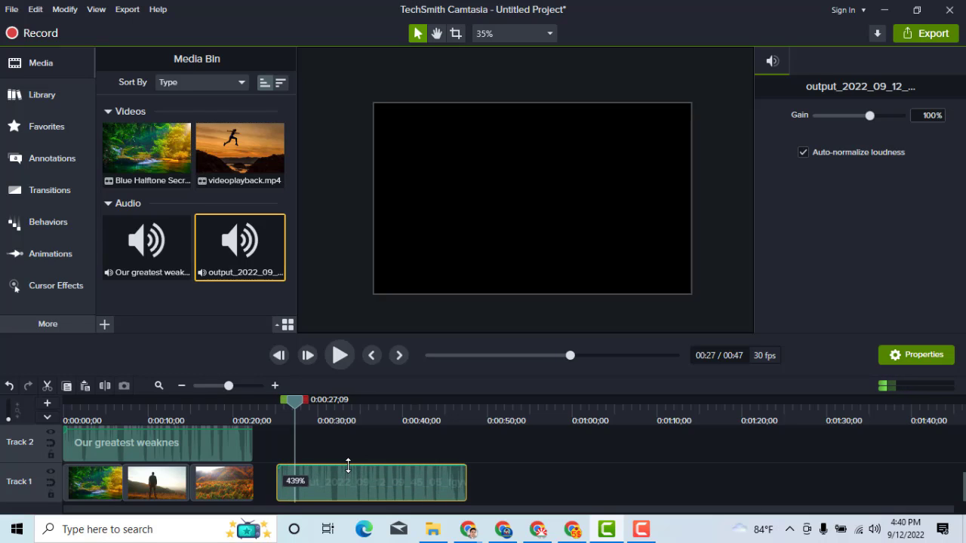
pyautogui.click(339, 356)
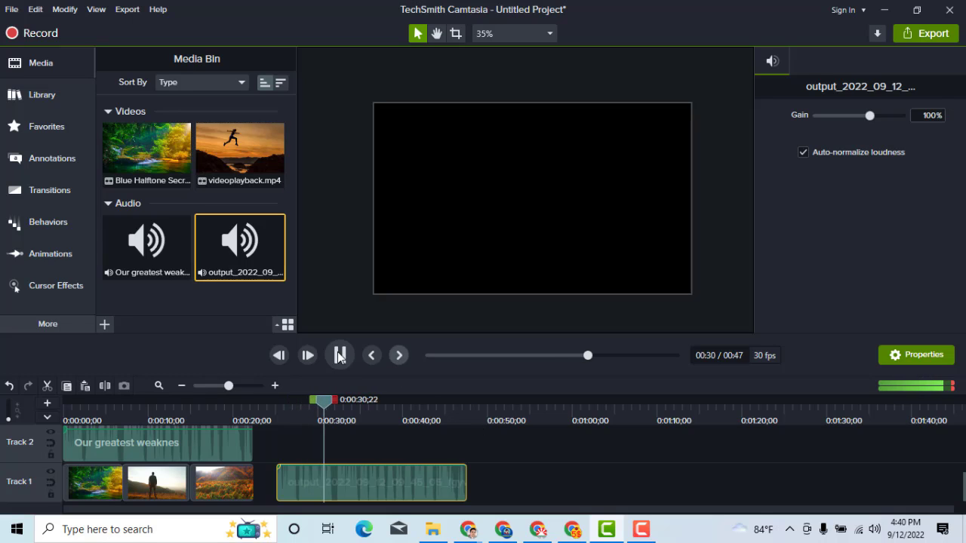
pyautogui.press('space')
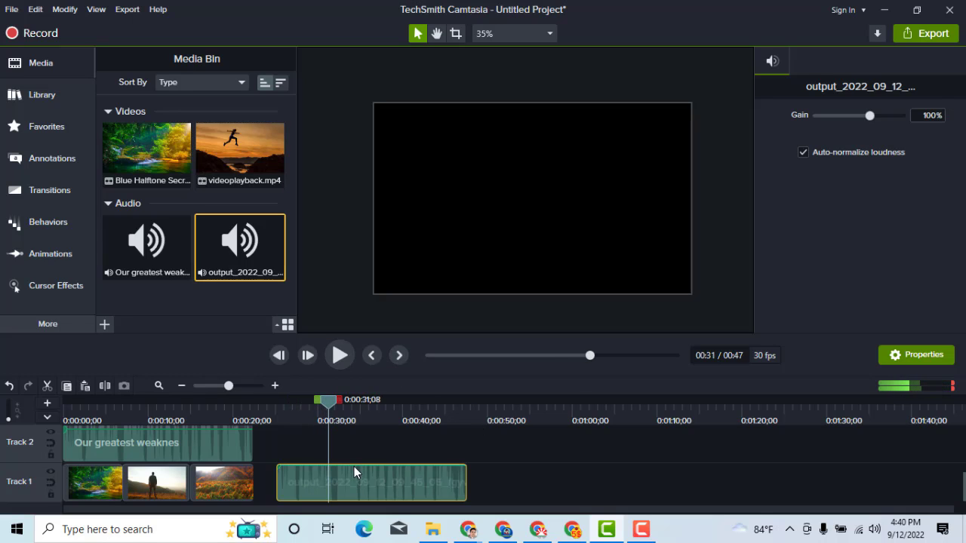
pyautogui.moveTo(354, 467); pyautogui.dragTo(355, 470)
pyautogui.click(344, 365)
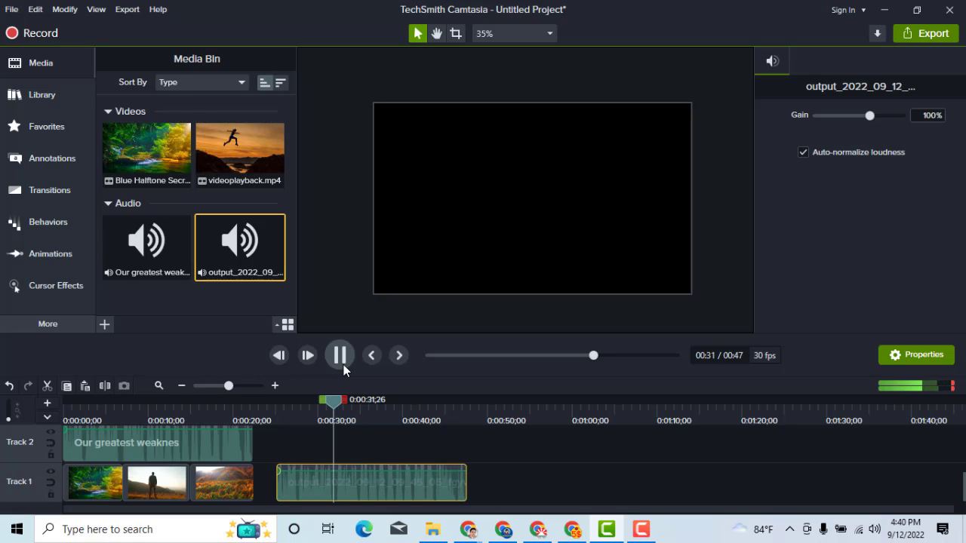
pyautogui.press('space')
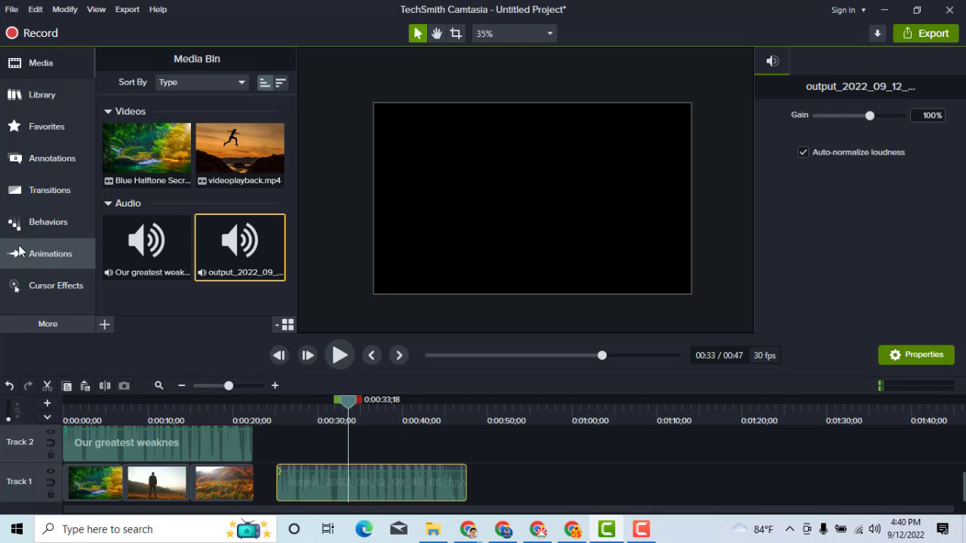
# Add the Audio Compression effect to the selected output_2022_09_12 audio clip on Track 1
pyautogui.click(67, 323)
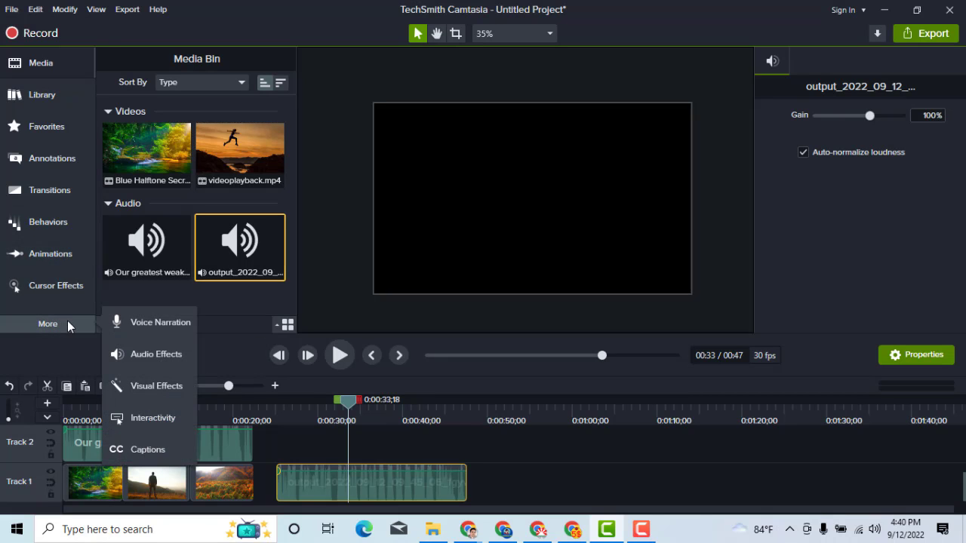
pyautogui.click(170, 355)
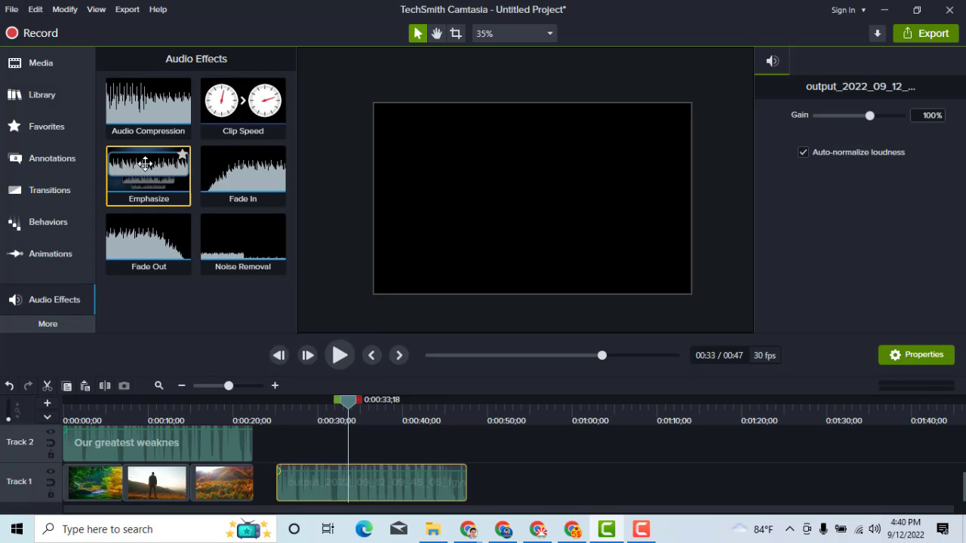
pyautogui.rightClick(140, 118)
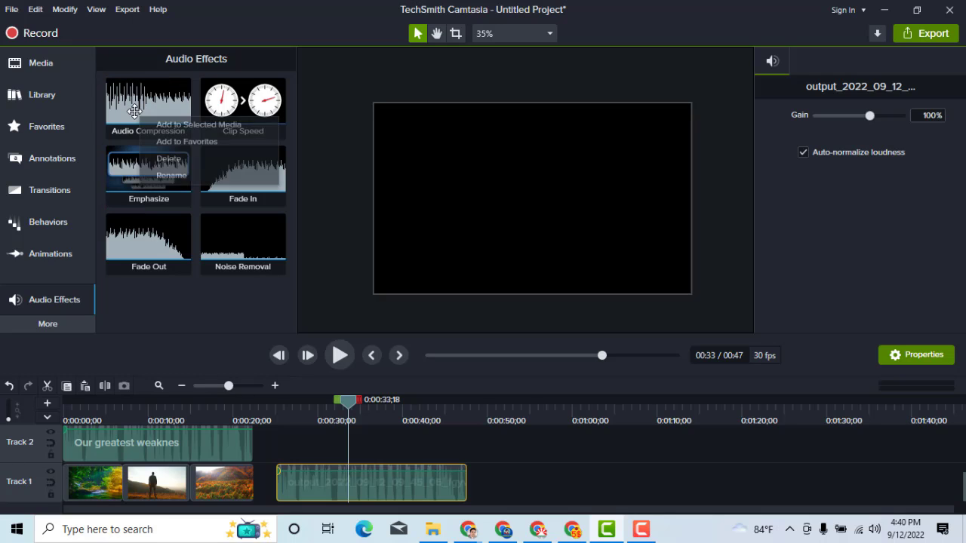
pyautogui.click(200, 126)
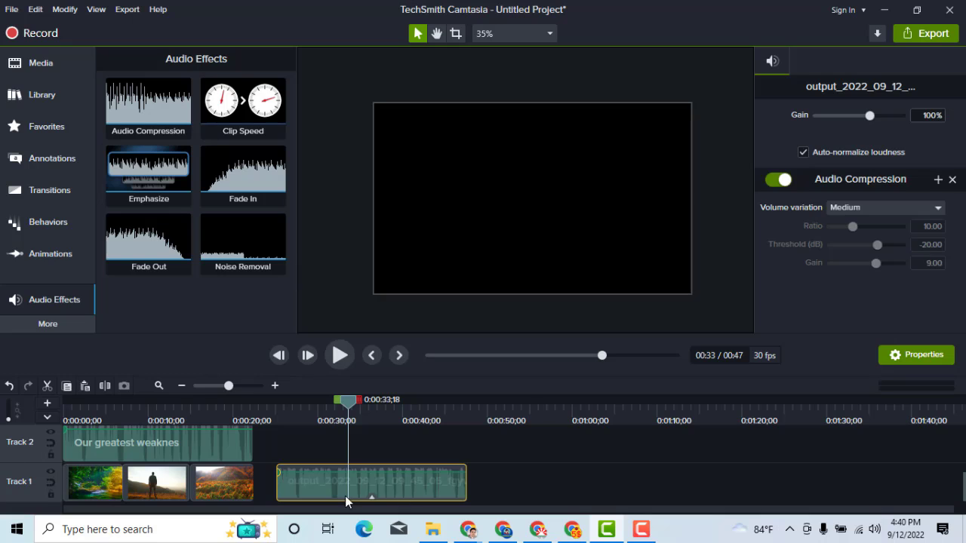
# Play the compressed audio clip from 0:00:25;13 to its end, stop playback, and place the playhead at 0:00:34;21
pyautogui.moveTo(346, 403); pyautogui.dragTo(276, 408)
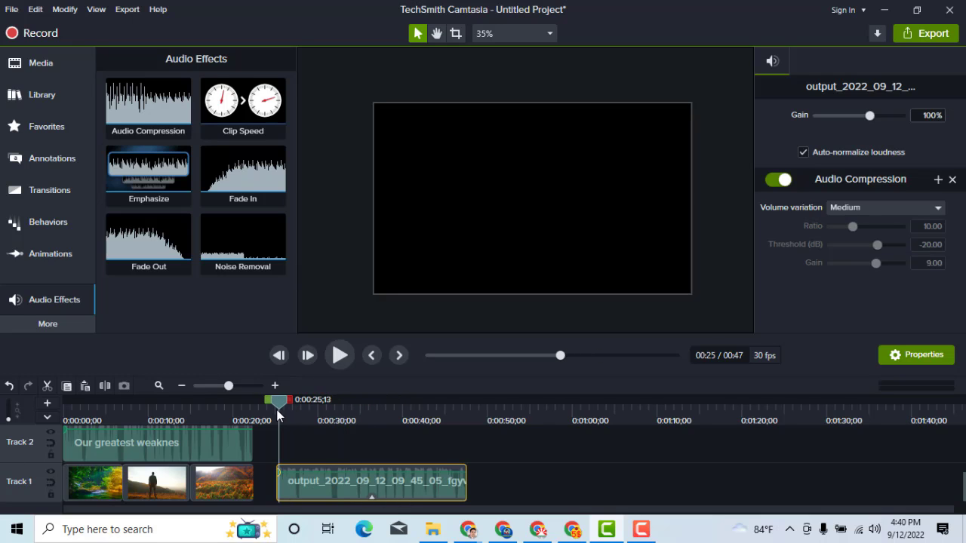
pyautogui.click(340, 356)
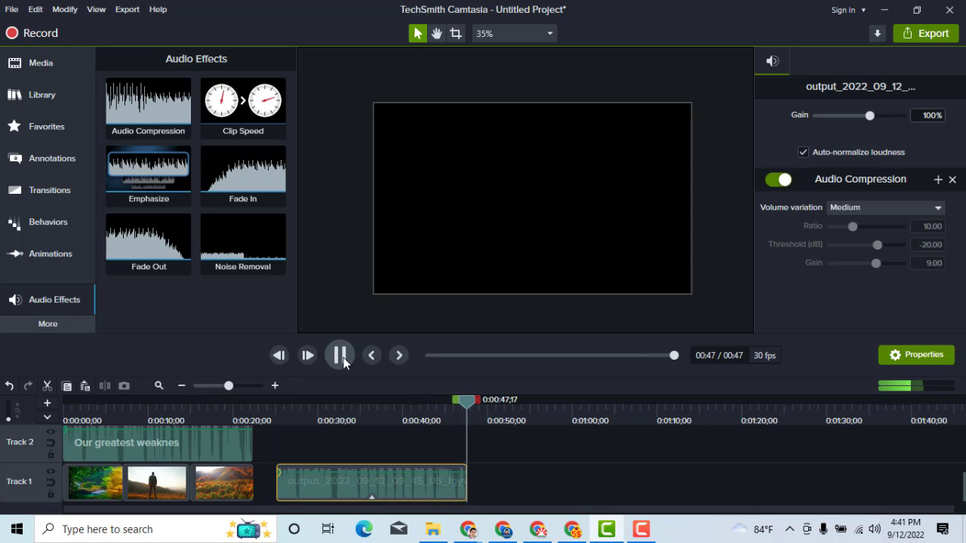
pyautogui.click(344, 358)
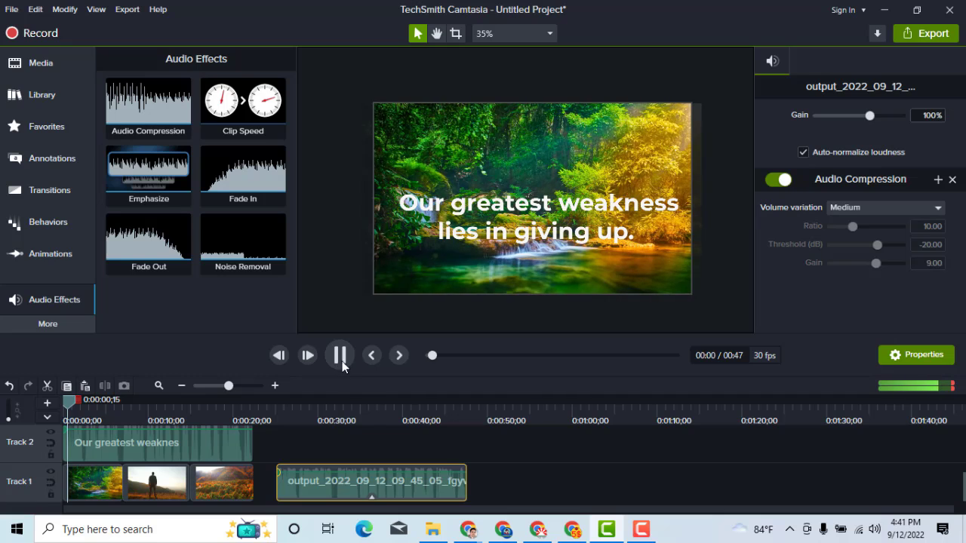
pyautogui.click(340, 355)
pyautogui.click(360, 421)
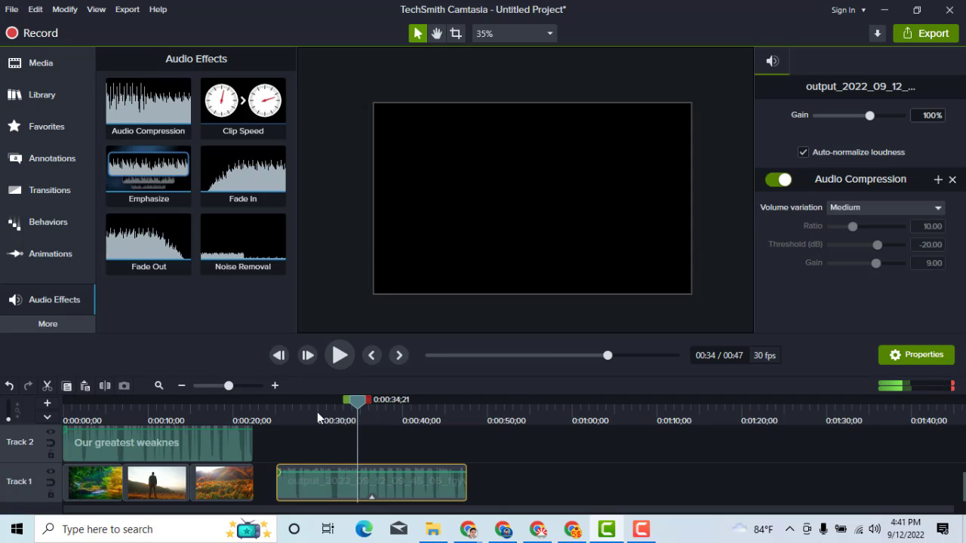
# Remove the Audio Compression effect from the output_2022_09_12 audio clip on Track 1
pyautogui.rightClick(157, 113)
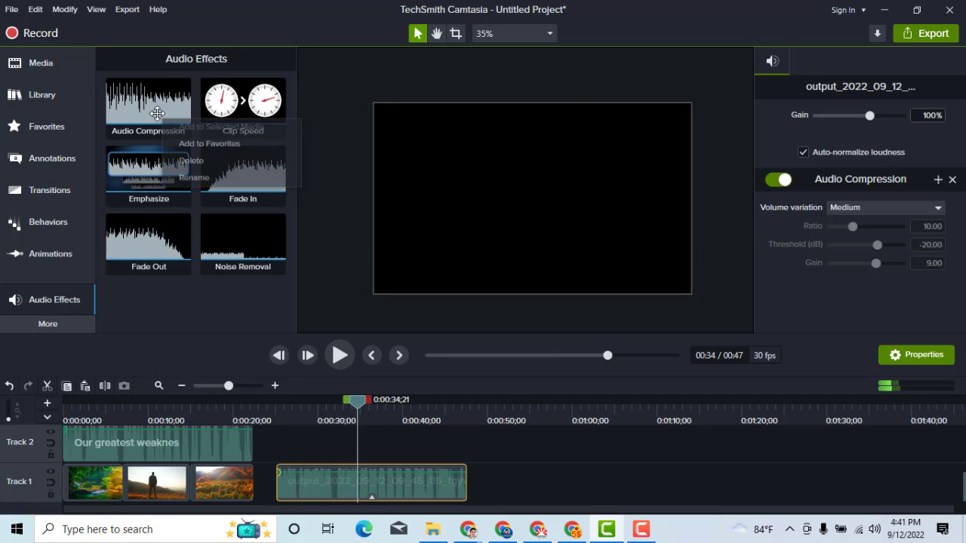
pyautogui.click(375, 498)
pyautogui.click(404, 494)
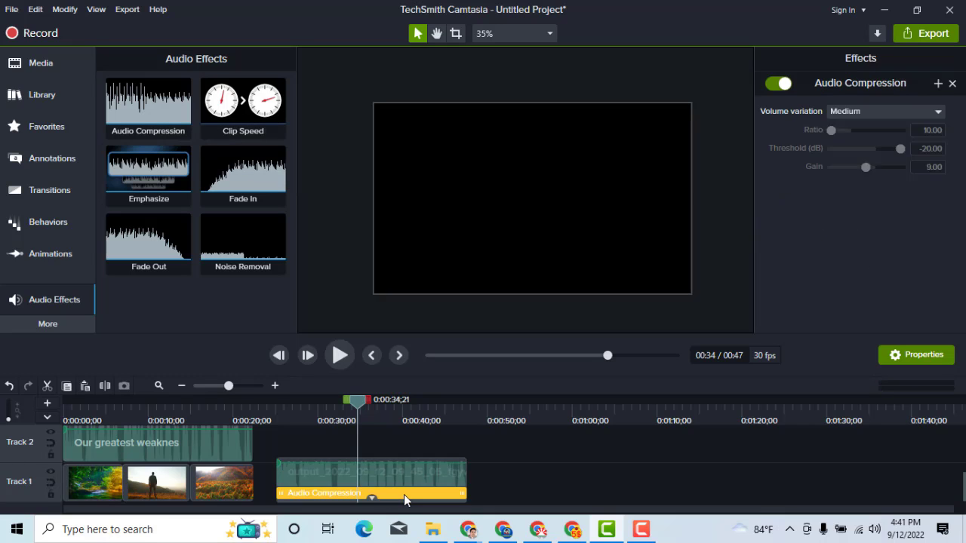
pyautogui.rightClick(405, 496)
pyautogui.click(447, 435)
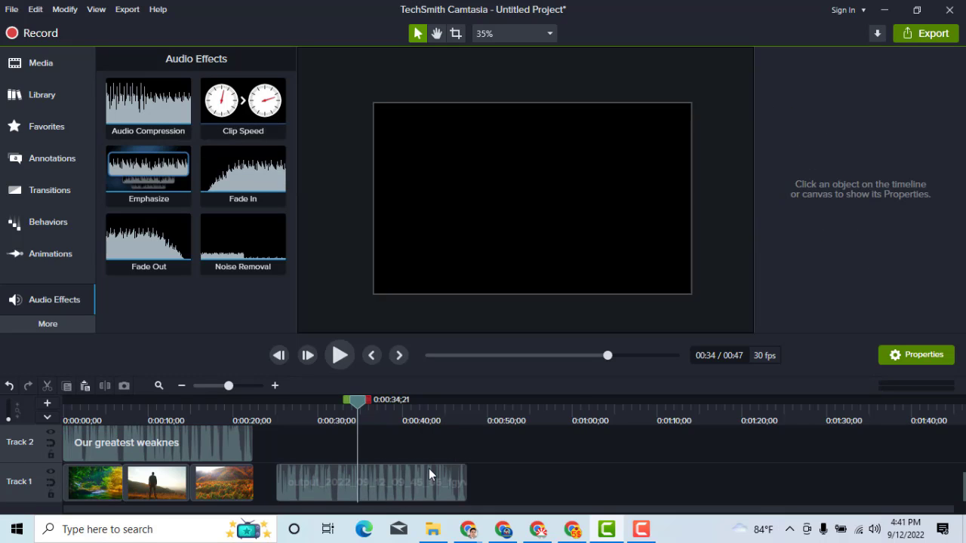
# Play the uncompressed output_2022_09_12 clip from its start and stop at 0:00:29;25 to compare its sound
pyautogui.moveTo(357, 408); pyautogui.dragTo(278, 411)
pyautogui.click(340, 356)
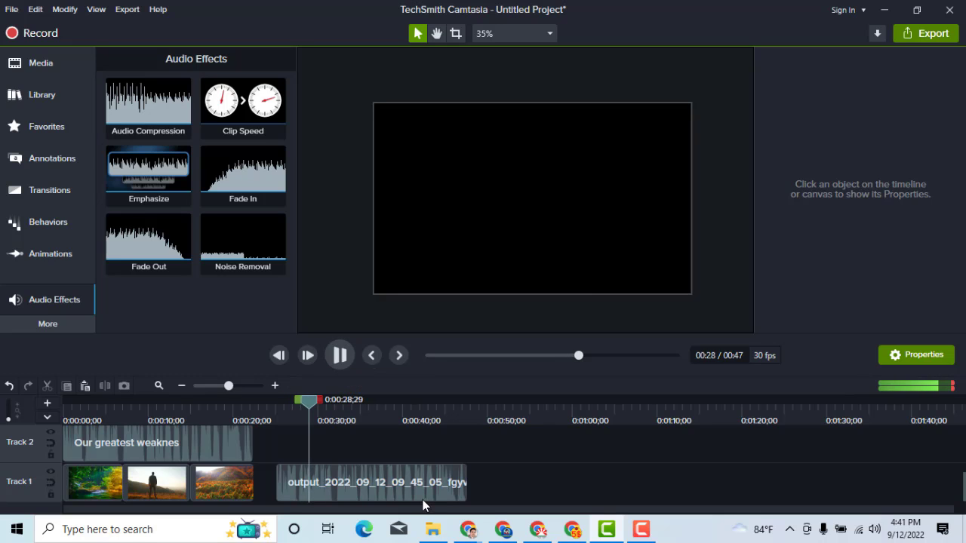
pyautogui.press('space')
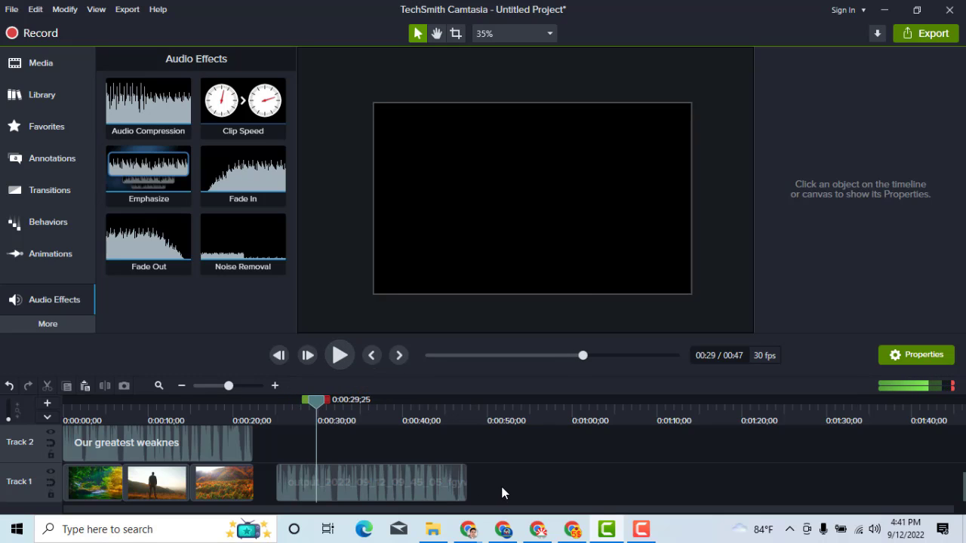
# Delete the output_2022_09_12 audio clip from Track 1
pyautogui.click(342, 484)
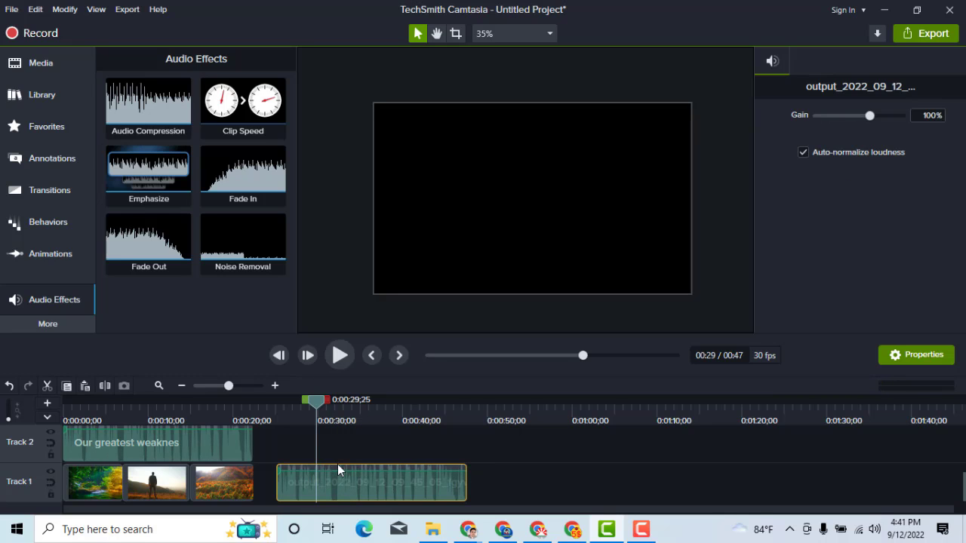
pyautogui.scroll(3, 390, 493)
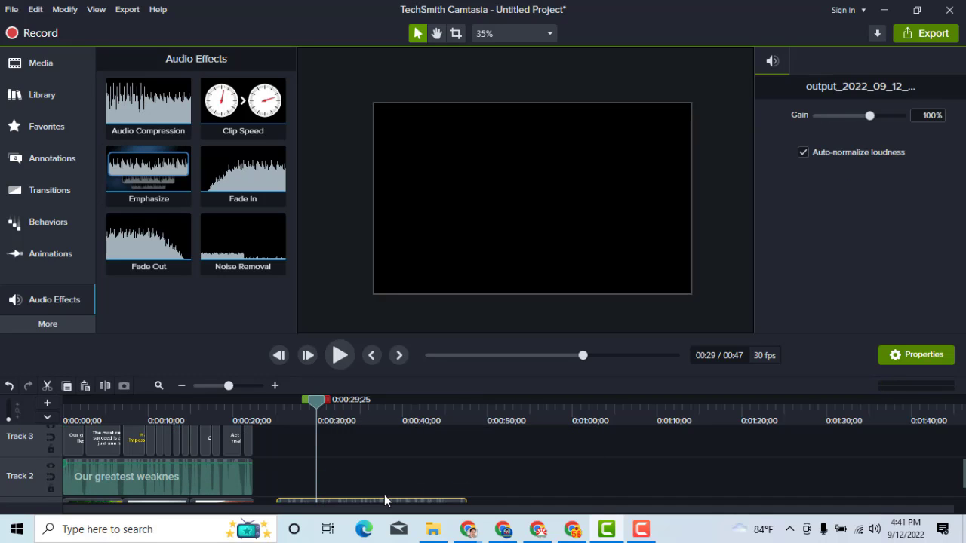
pyautogui.scroll(-3, 384, 494)
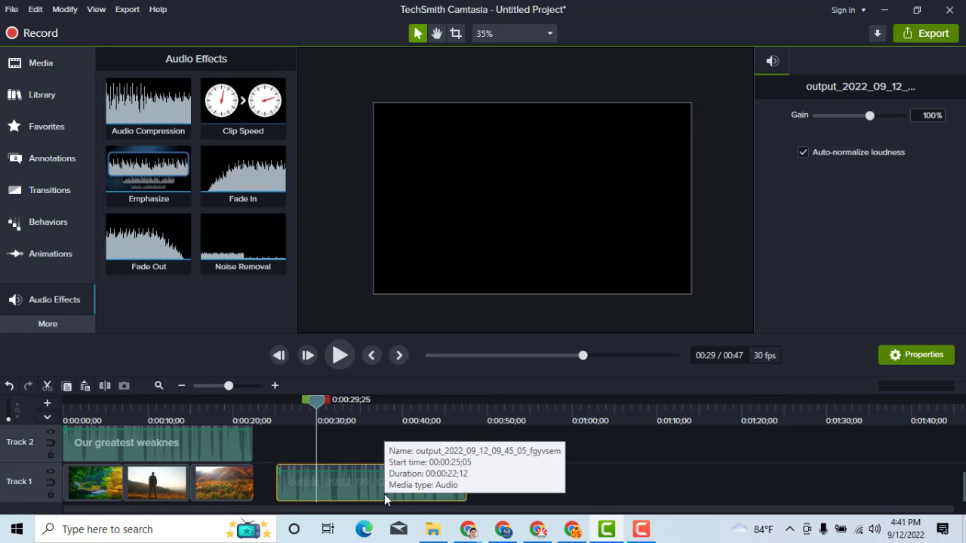
pyautogui.press('Delete')
pyautogui.click(928, 34)
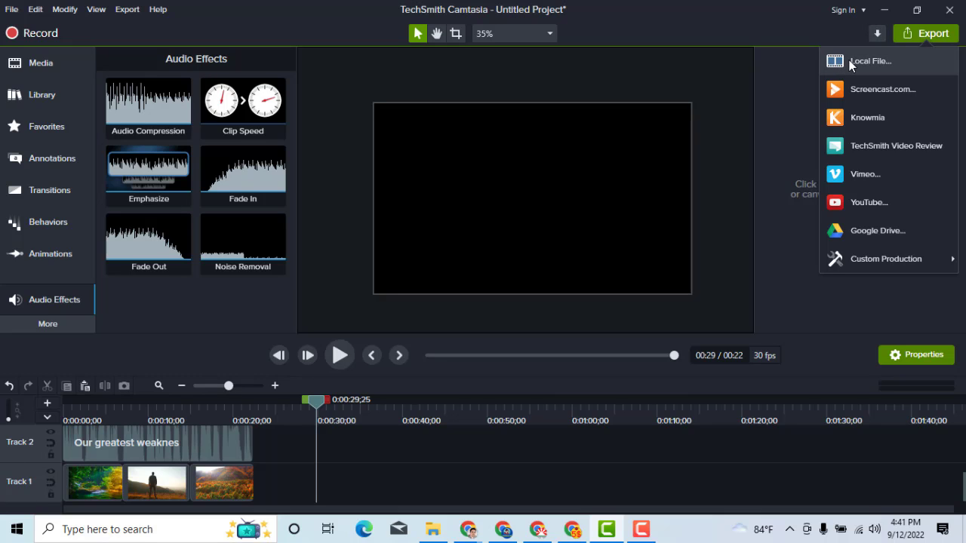
pyautogui.click(357, 457)
# Place the playhead near the start of the timeline at 0:00:00;10
pyautogui.moveTo(320, 410); pyautogui.dragTo(178, 413)
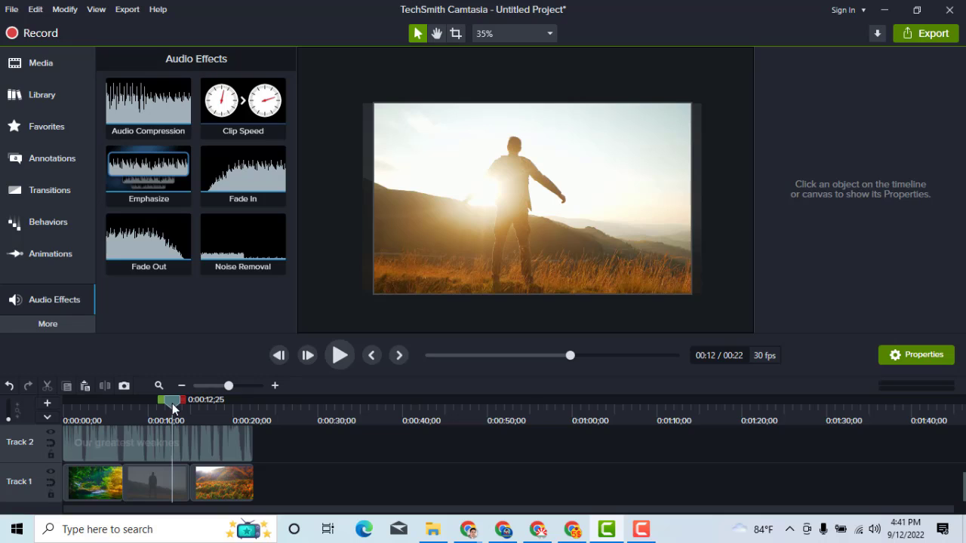
pyautogui.moveTo(173, 409); pyautogui.dragTo(59, 406)
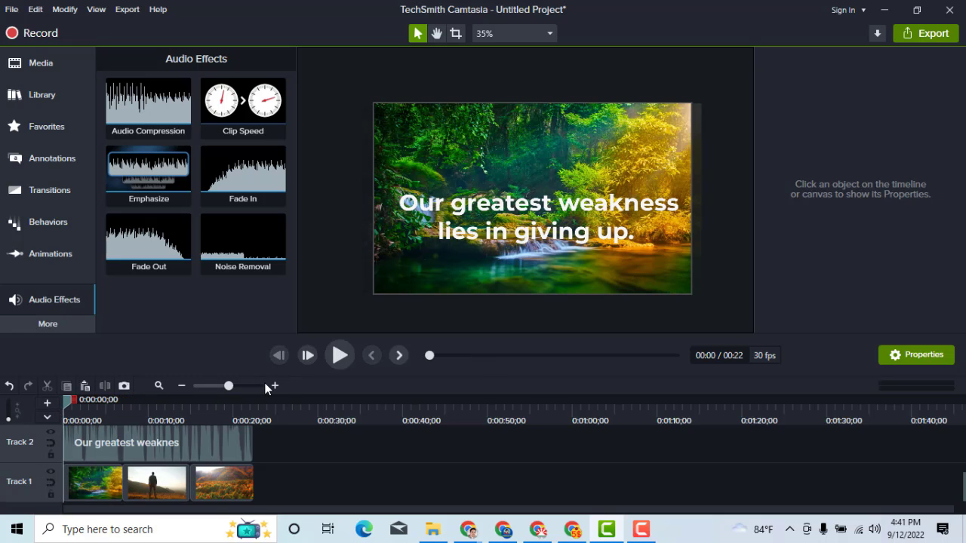
pyautogui.click(274, 385)
pyautogui.click(275, 386)
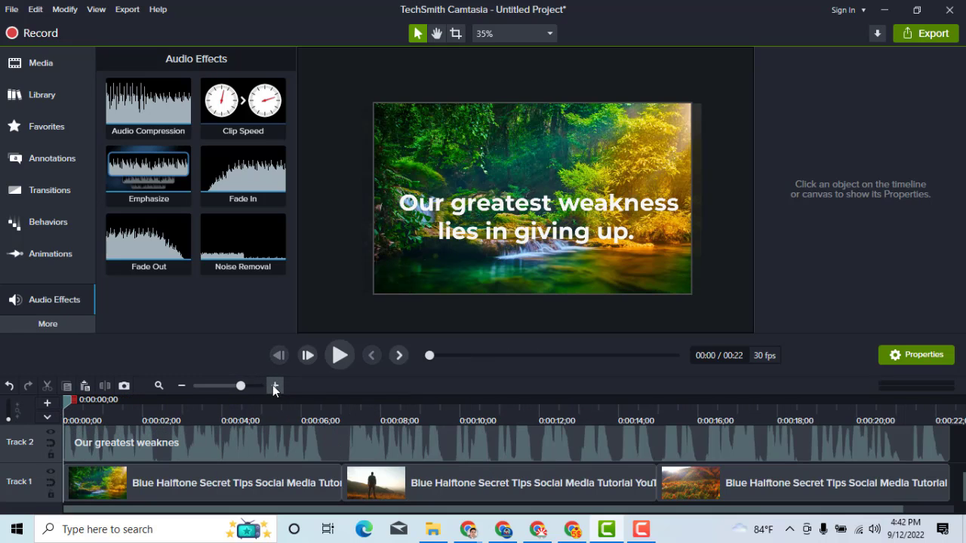
pyautogui.moveTo(67, 402); pyautogui.dragTo(81, 410)
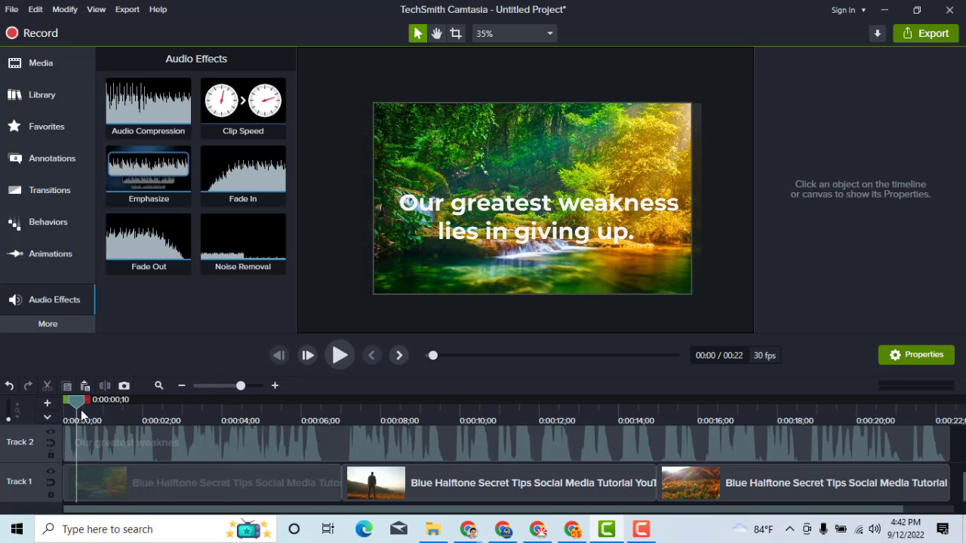
# Add the Fade In audio effect to the Our greatest weaknes clip on Track 2
pyautogui.rightClick(253, 178)
pyautogui.click(125, 443)
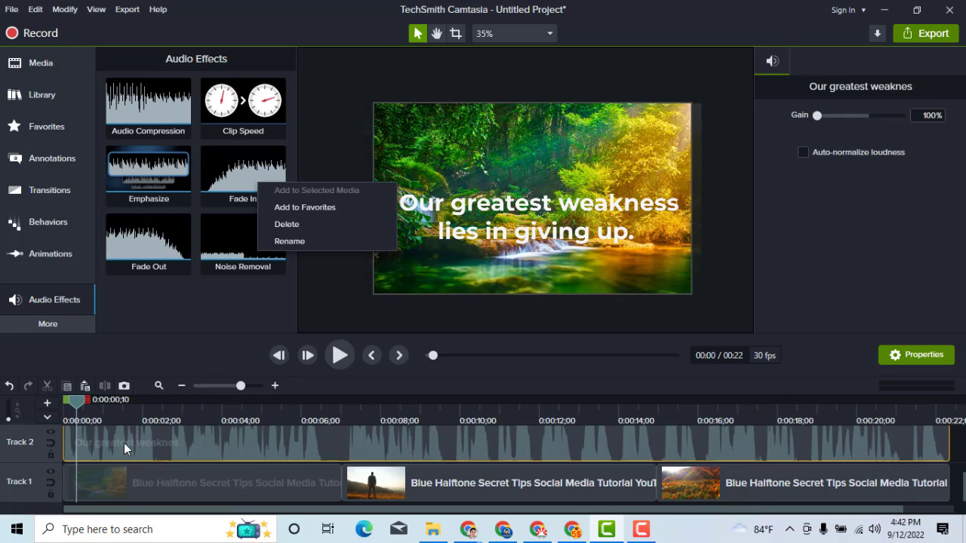
pyautogui.scroll(1, 137, 453)
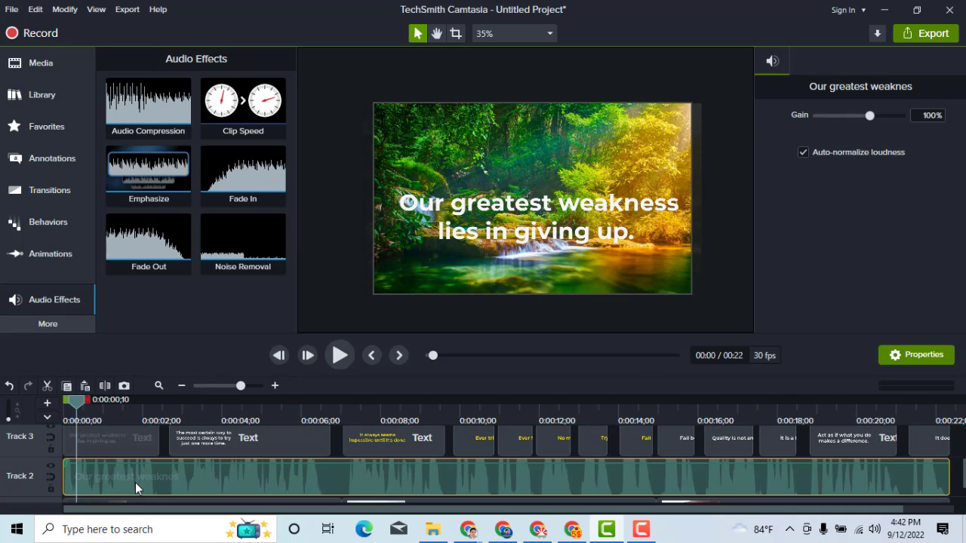
pyautogui.rightClick(241, 190)
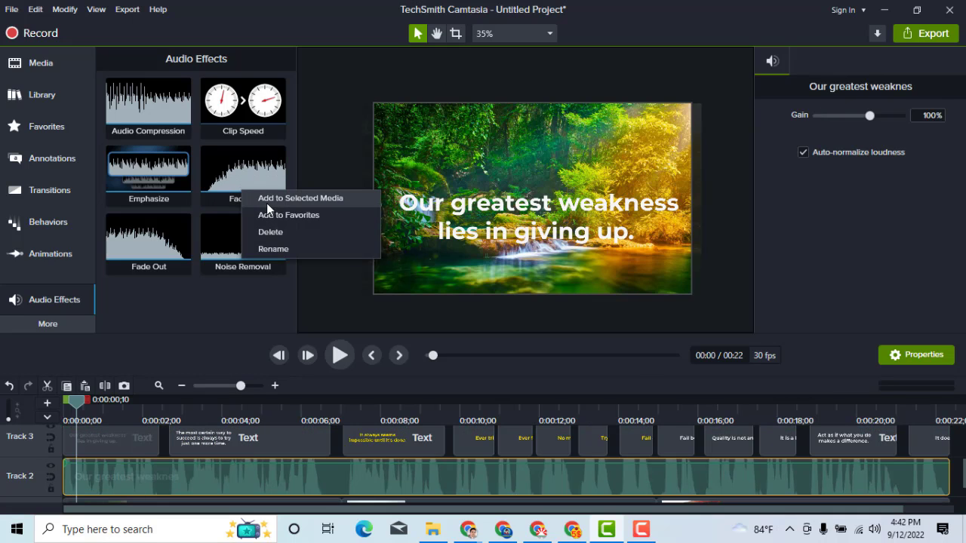
pyautogui.click(267, 203)
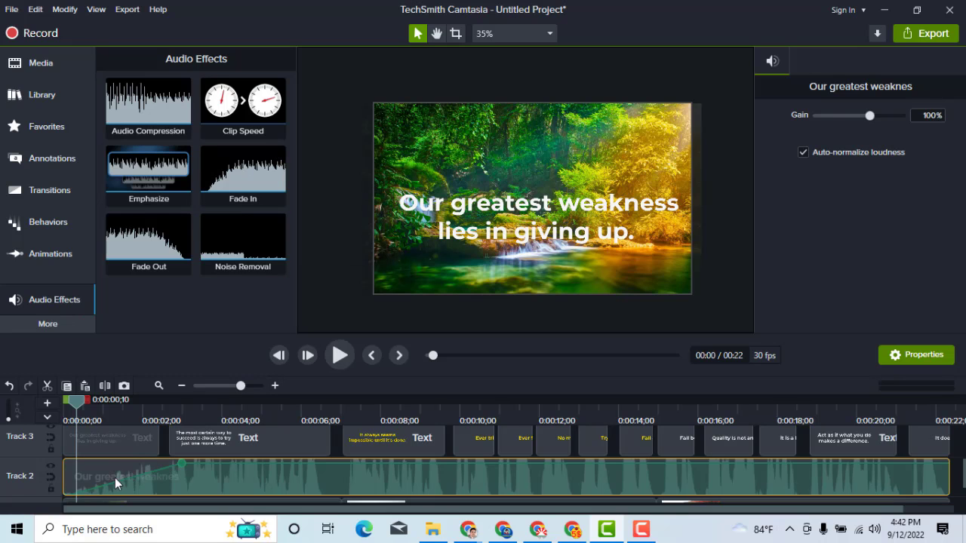
# Play the narration's fade-in to 0:00:02;13 and shorten the fade so it ends just after the Track 2 clip's start
pyautogui.click(338, 356)
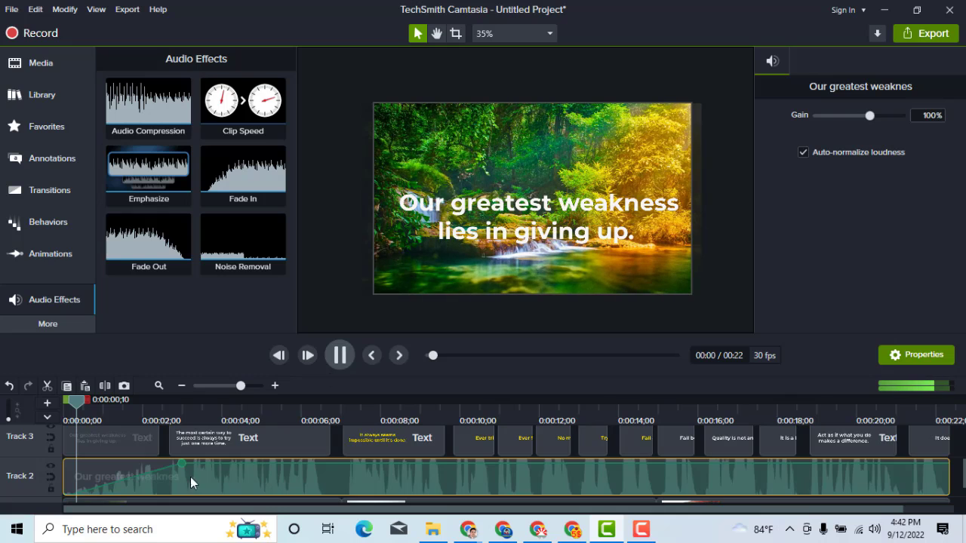
pyautogui.click(341, 359)
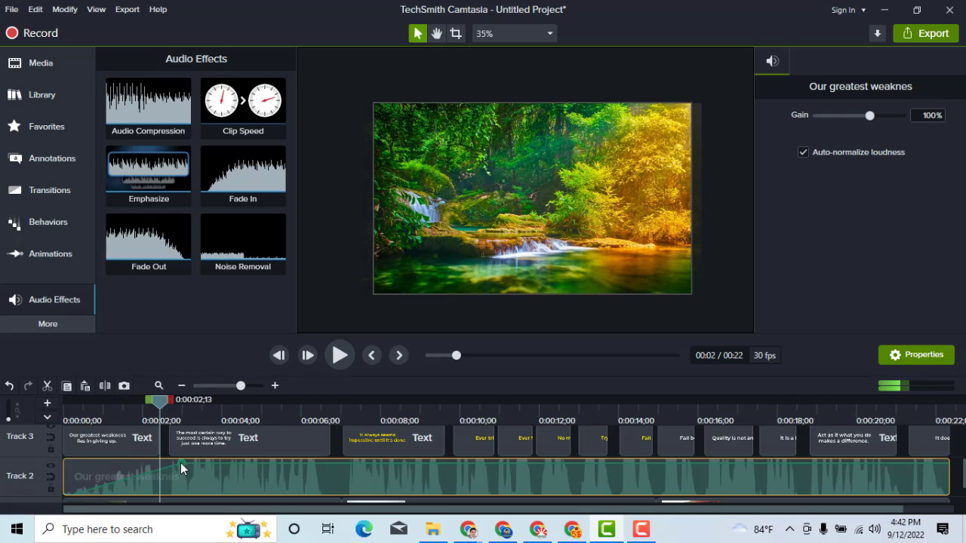
pyautogui.moveTo(181, 463); pyautogui.dragTo(81, 470)
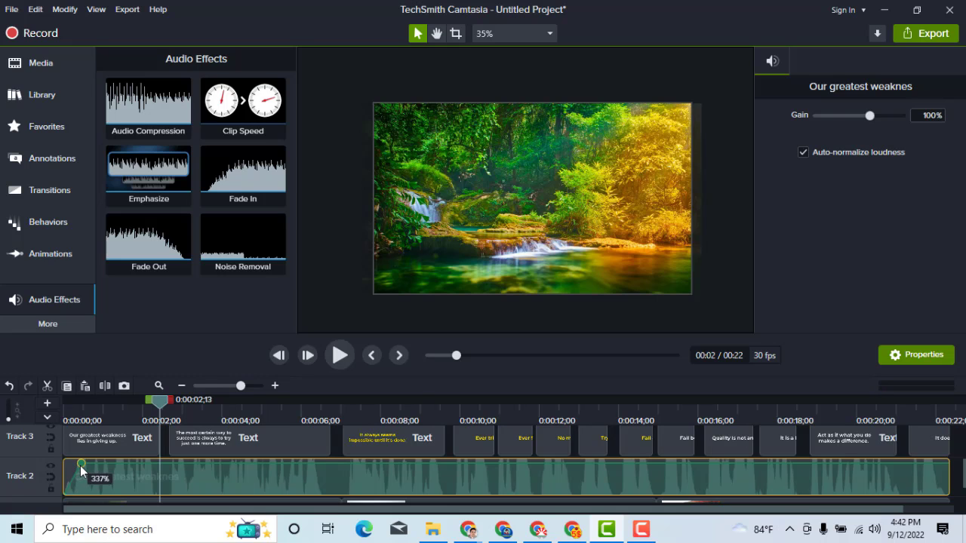
# Play the shortened fade-in from 0:00:00;00 to 0:00:01;20 and move its end point to the Track 2 clip's very start
pyautogui.click(71, 407)
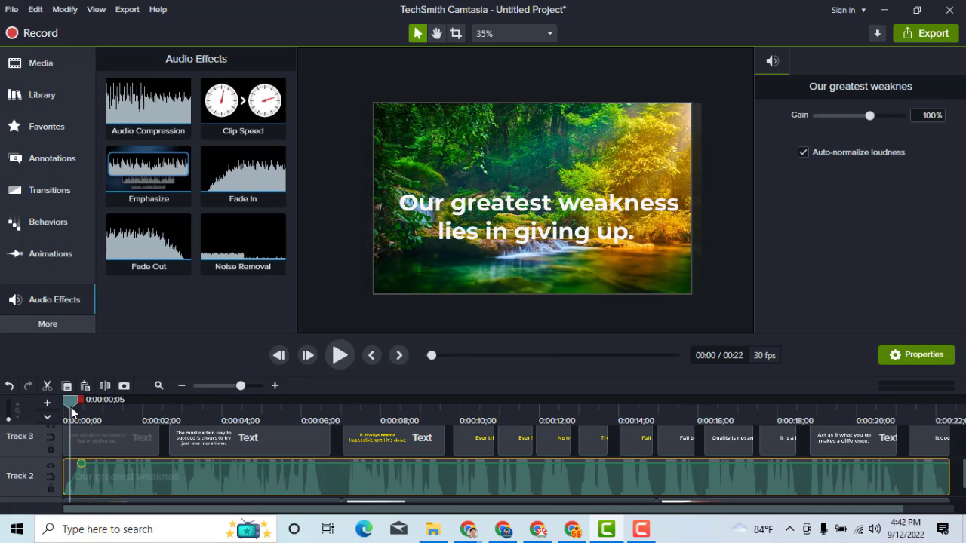
pyautogui.moveTo(71, 406); pyautogui.dragTo(61, 408)
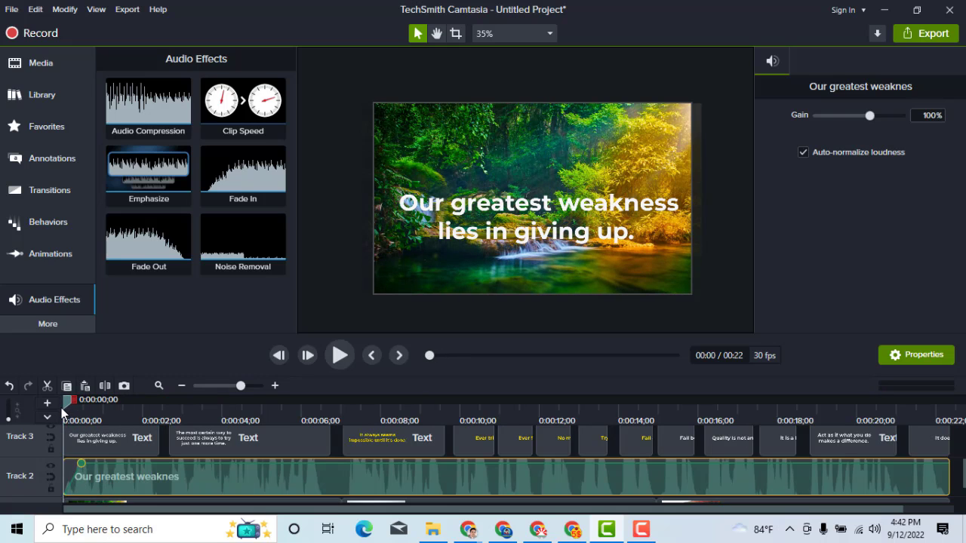
pyautogui.click(338, 355)
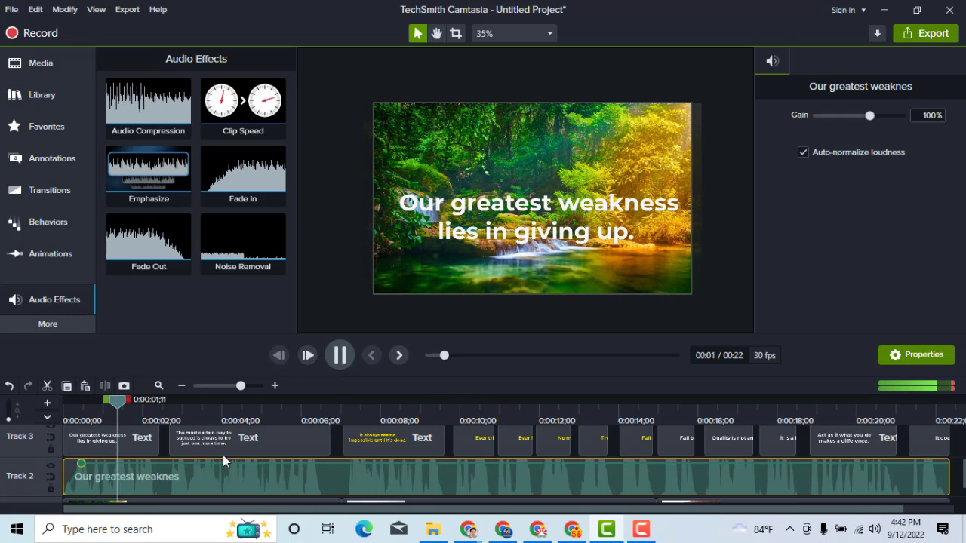
pyautogui.click(338, 355)
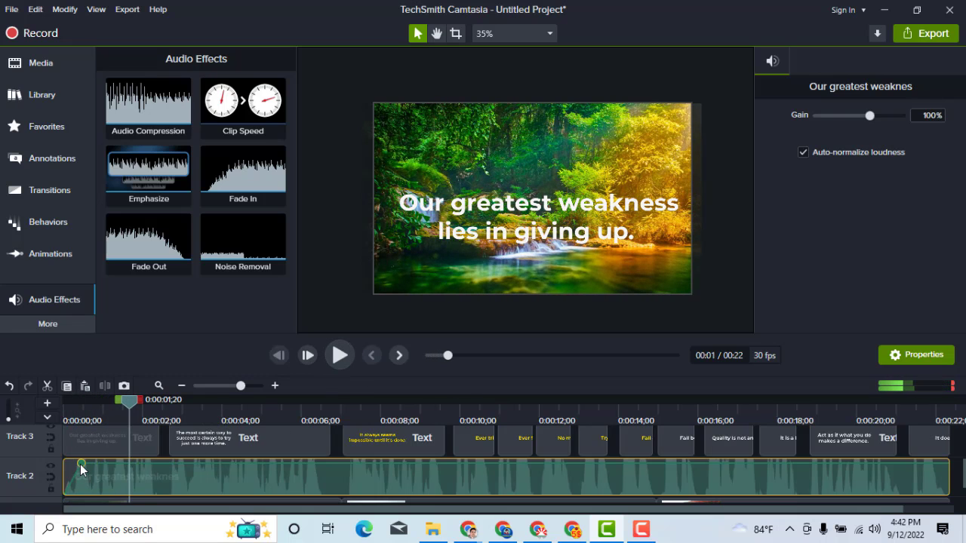
pyautogui.moveTo(81, 465); pyautogui.dragTo(60, 463)
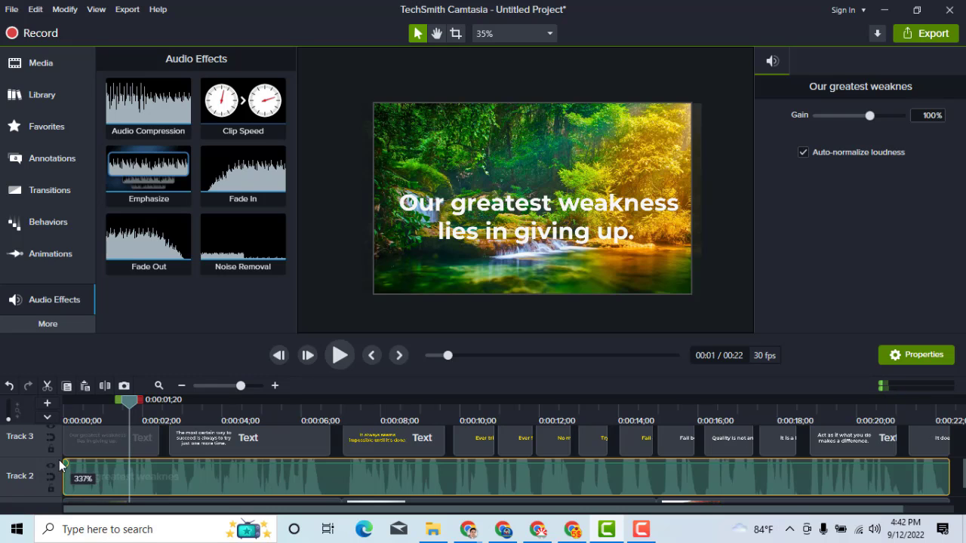
# Review the tracks and scrub through the whole video, returning the playhead to 0:00:00;09
pyautogui.scroll(2, 111, 453)
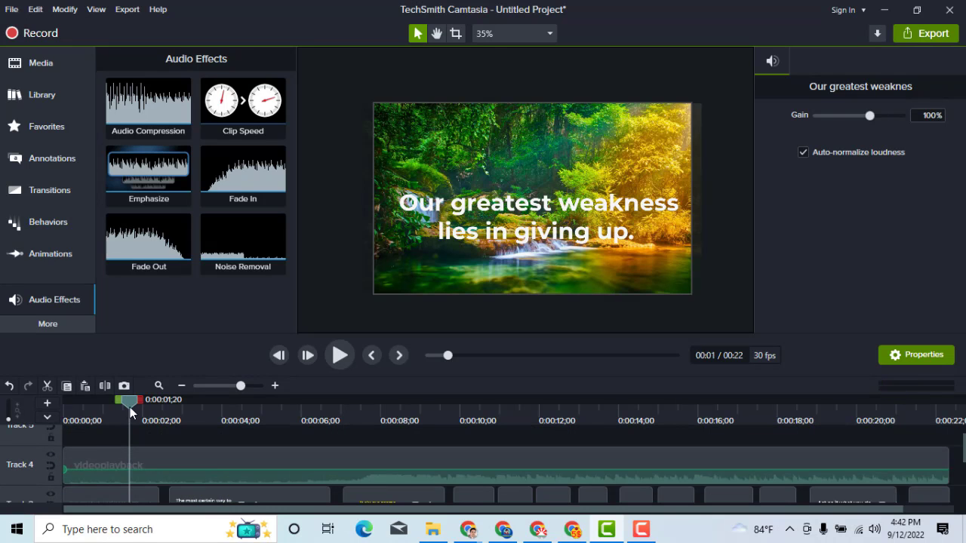
pyautogui.moveTo(130, 407); pyautogui.dragTo(115, 422)
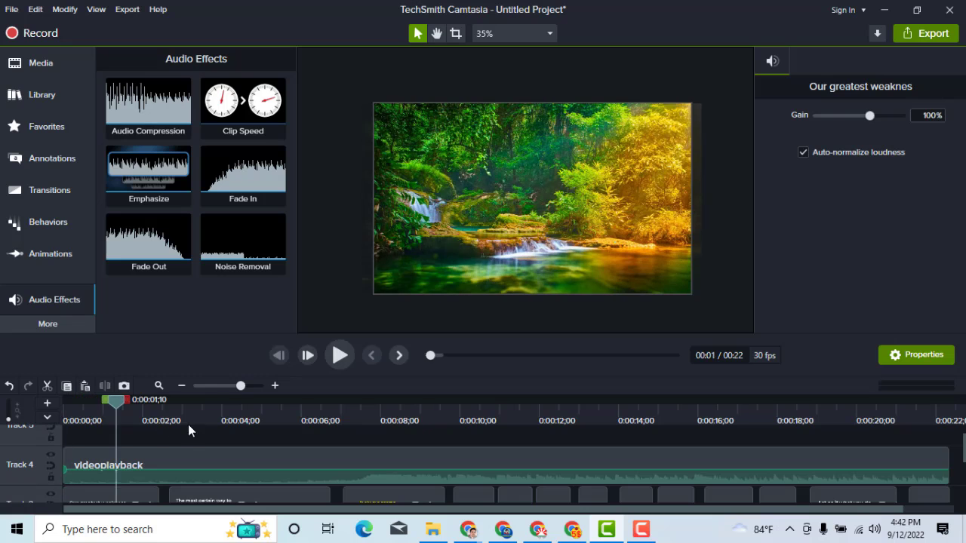
pyautogui.click(188, 424)
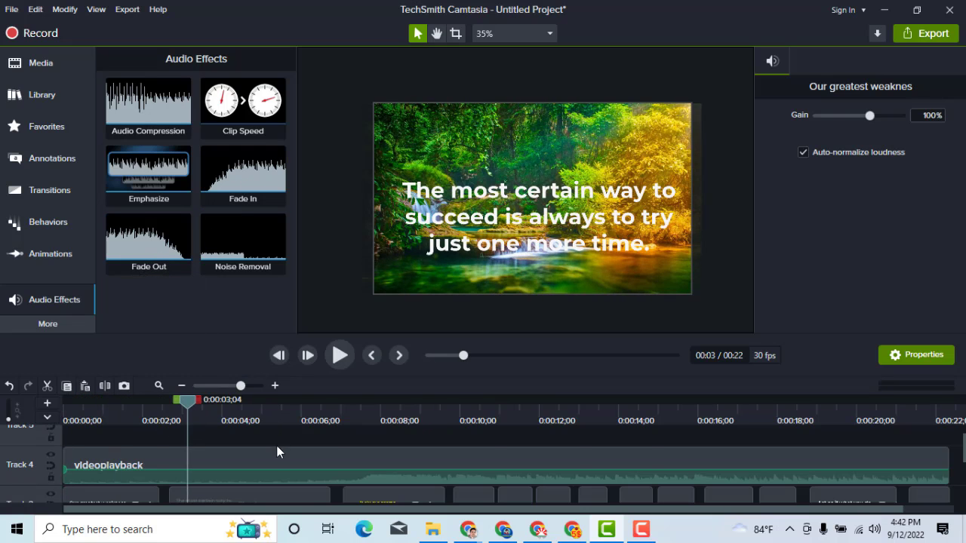
pyautogui.scroll(-3, 352, 444)
pyautogui.scroll(2, 353, 443)
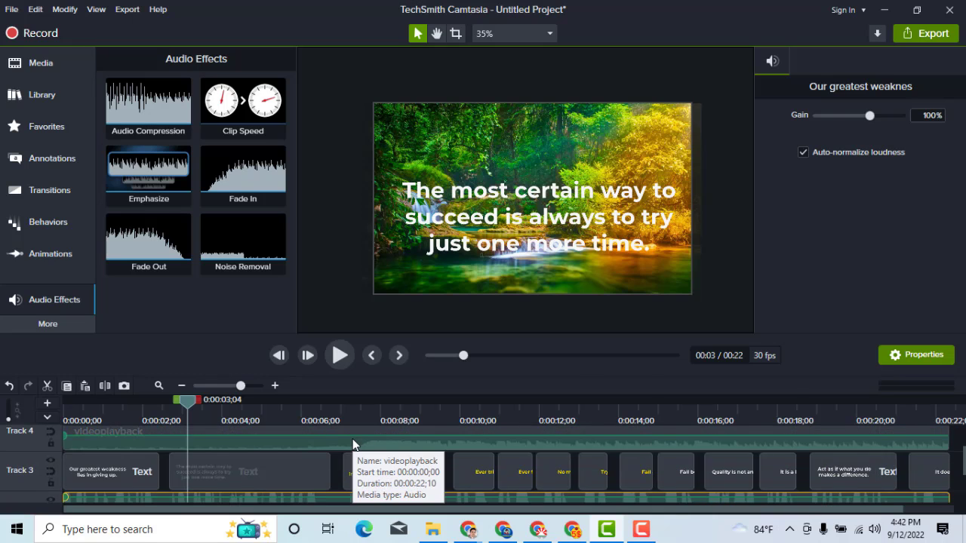
pyautogui.scroll(1, 352, 440)
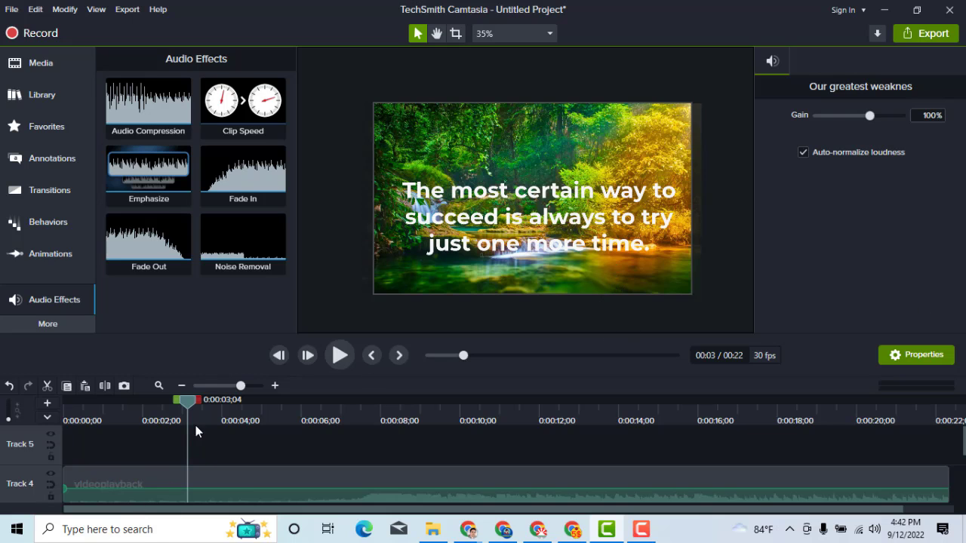
pyautogui.moveTo(195, 423); pyautogui.dragTo(618, 415)
pyautogui.moveTo(824, 436); pyautogui.dragTo(875, 447)
pyautogui.moveTo(468, 450); pyautogui.dragTo(78, 430)
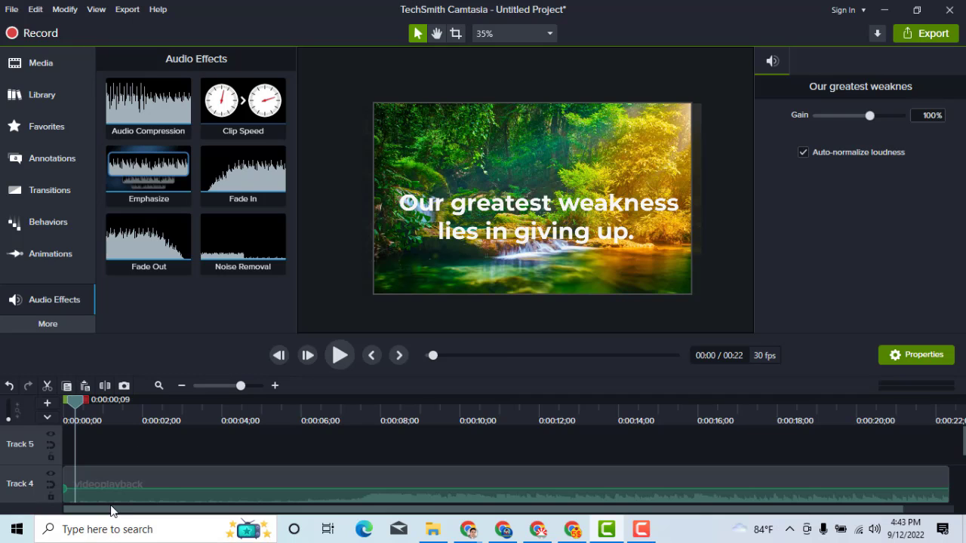
# Select all clips on Tracks 1 to 4 and move them together to start about 15 seconds into the timeline
pyautogui.scroll(-3, 168, 475)
pyautogui.click(181, 385)
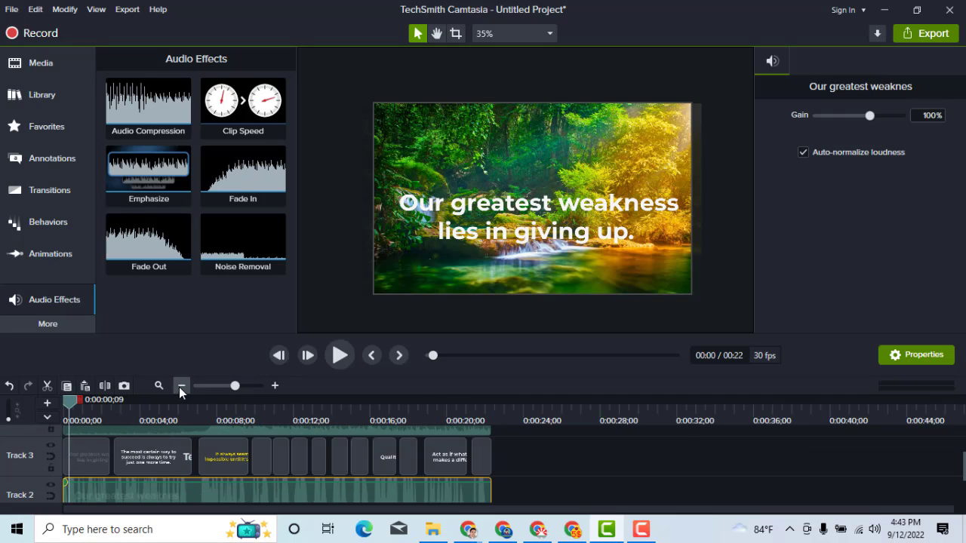
pyautogui.moveTo(172, 471); pyautogui.dragTo(76, 457)
pyautogui.scroll(-3, 156, 441)
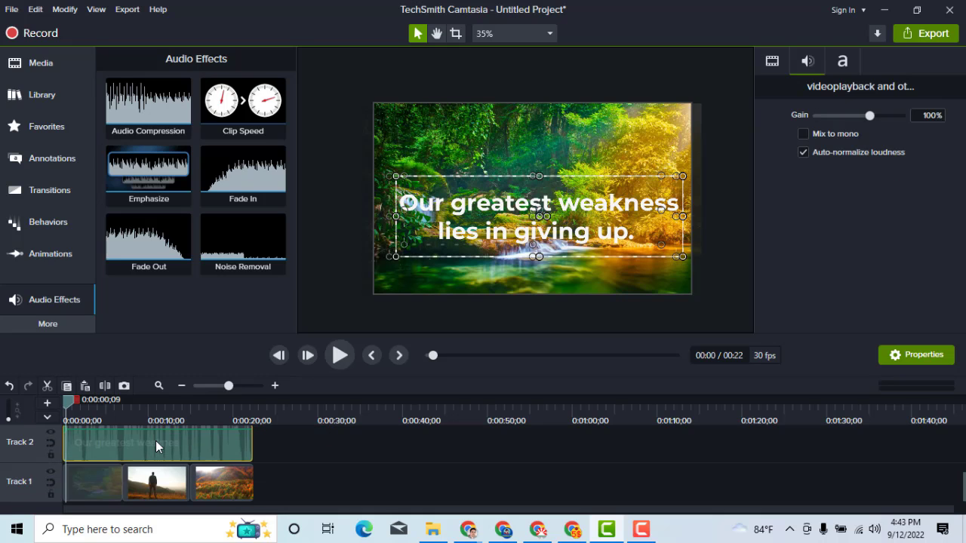
pyautogui.moveTo(282, 479); pyautogui.dragTo(77, 440)
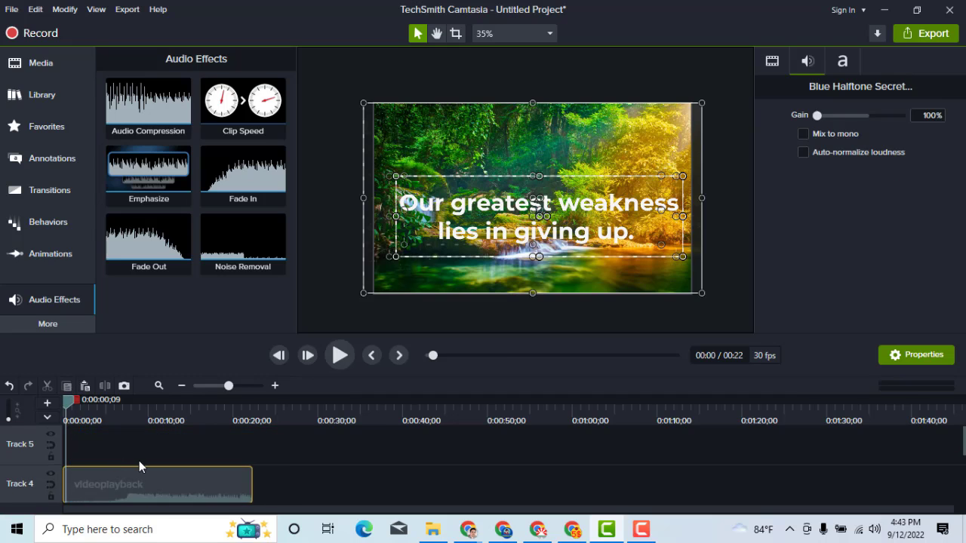
pyautogui.scroll(-3, 139, 460)
pyautogui.moveTo(90, 481); pyautogui.dragTo(208, 480)
pyautogui.scroll(3, 340, 475)
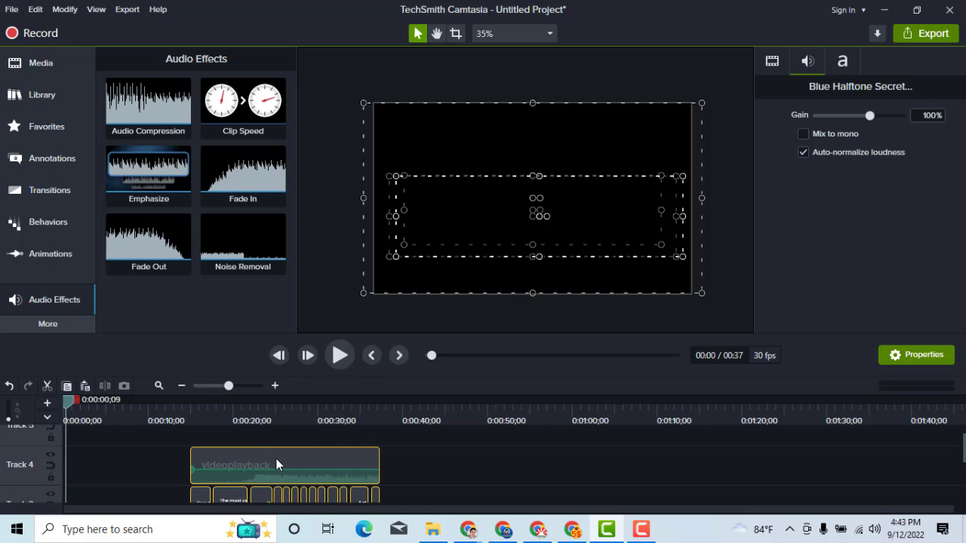
# Combine all the selected clips into a single group and scrub through it, leaving the playhead at 0:00:22;23
pyautogui.rightClick(276, 459)
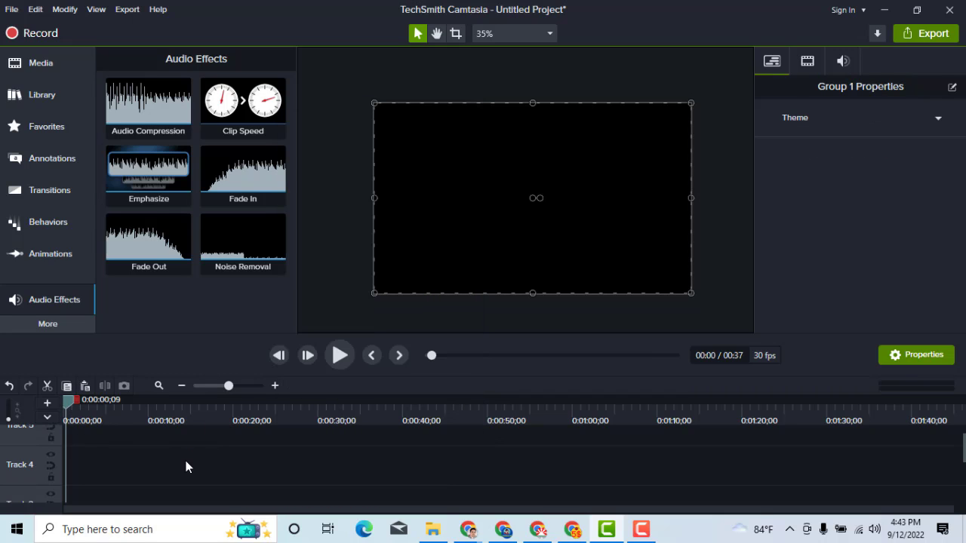
pyautogui.scroll(-3, 146, 442)
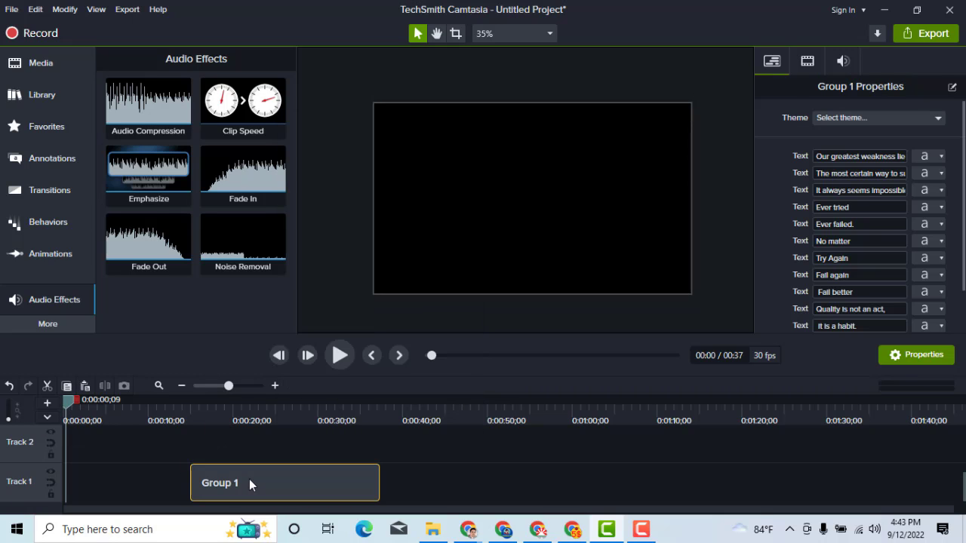
pyautogui.click(238, 436)
pyautogui.click(238, 416)
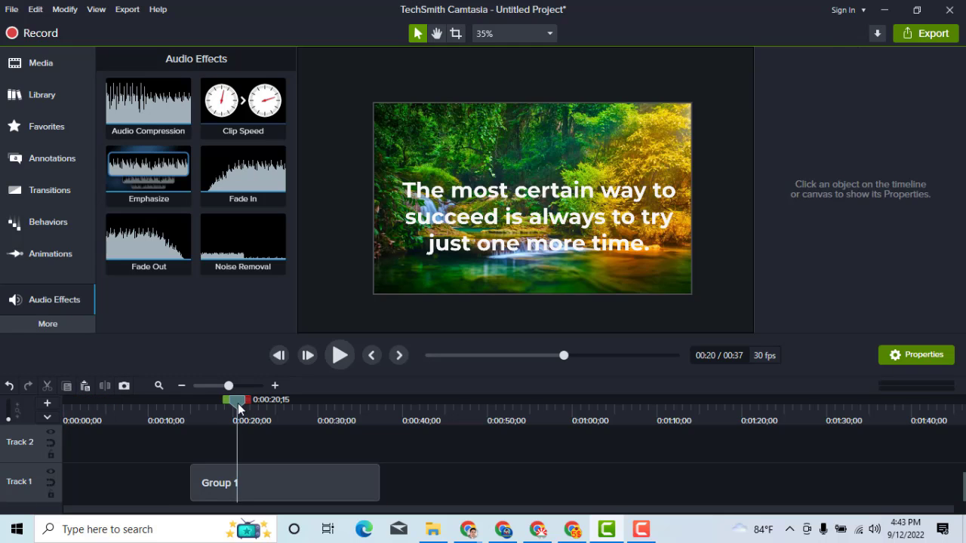
pyautogui.moveTo(189, 414); pyautogui.dragTo(262, 473)
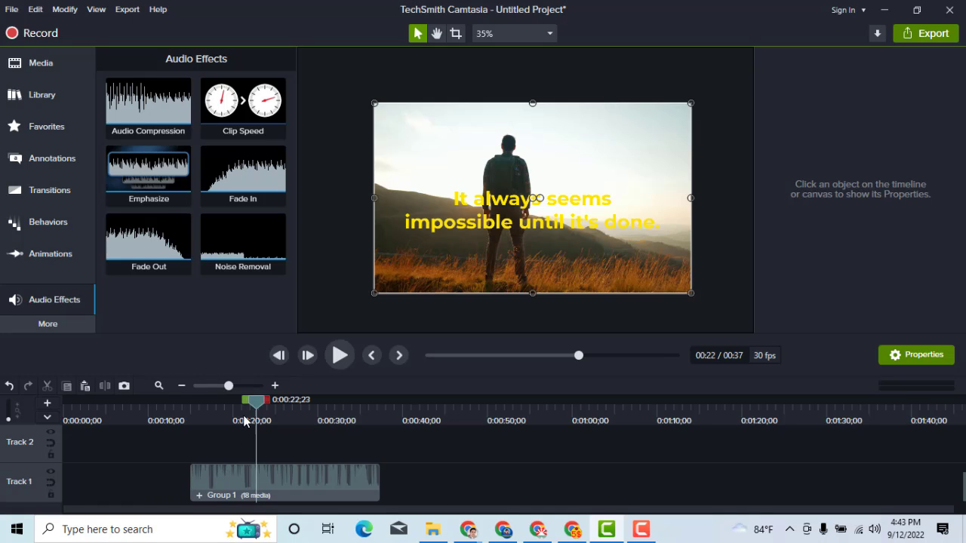
# Move the group to the very start of the timeline on Track 3 and scrub the playhead to 0:00:15;06
pyautogui.click(82, 418)
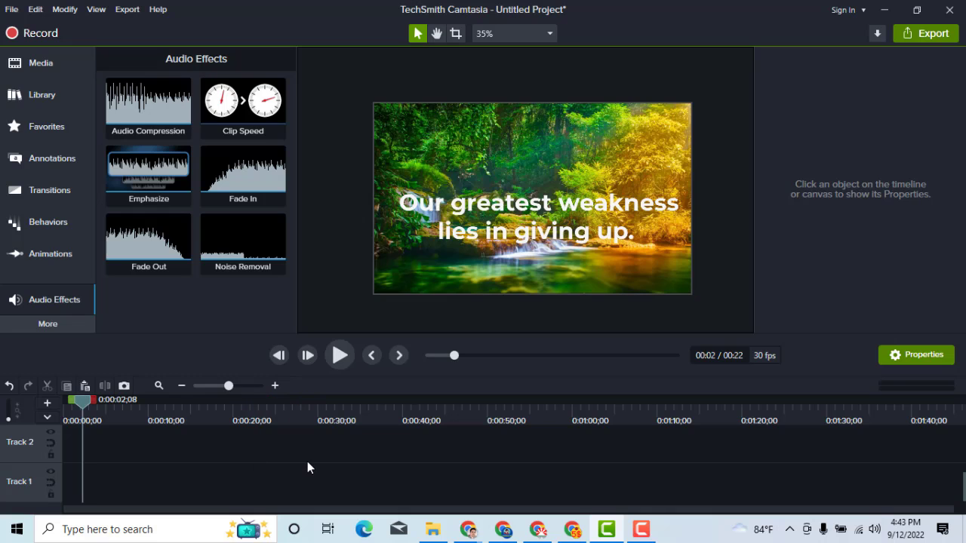
pyautogui.scroll(3, 141, 463)
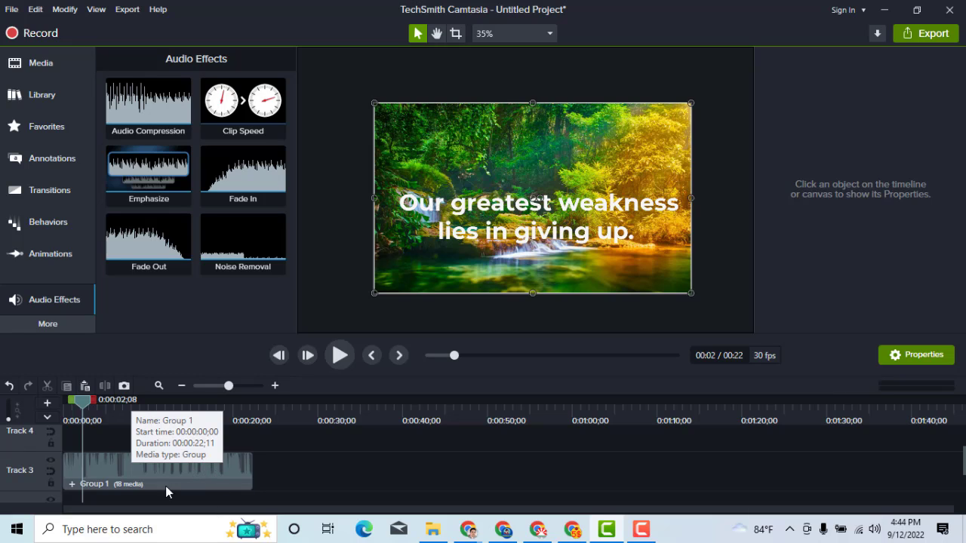
pyautogui.click(171, 481)
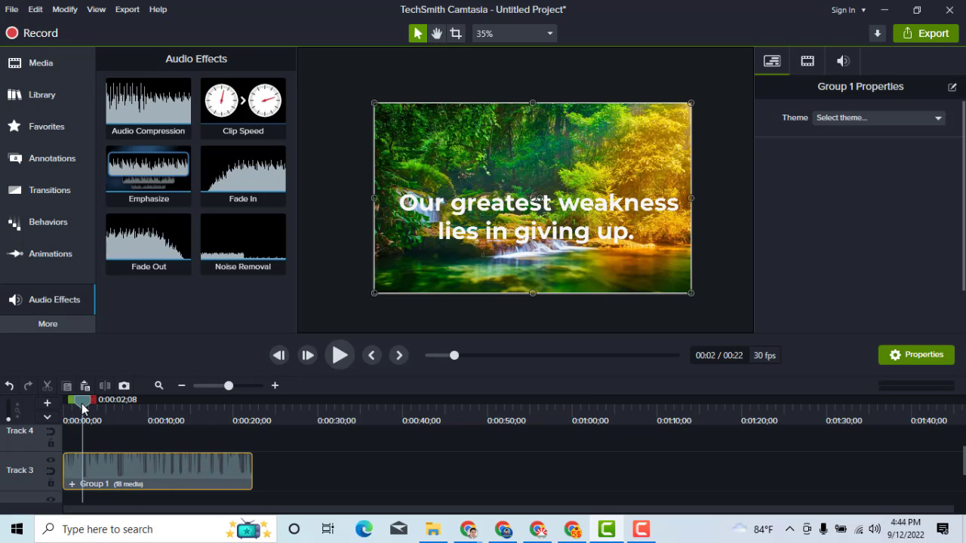
pyautogui.scroll(-3, 113, 446)
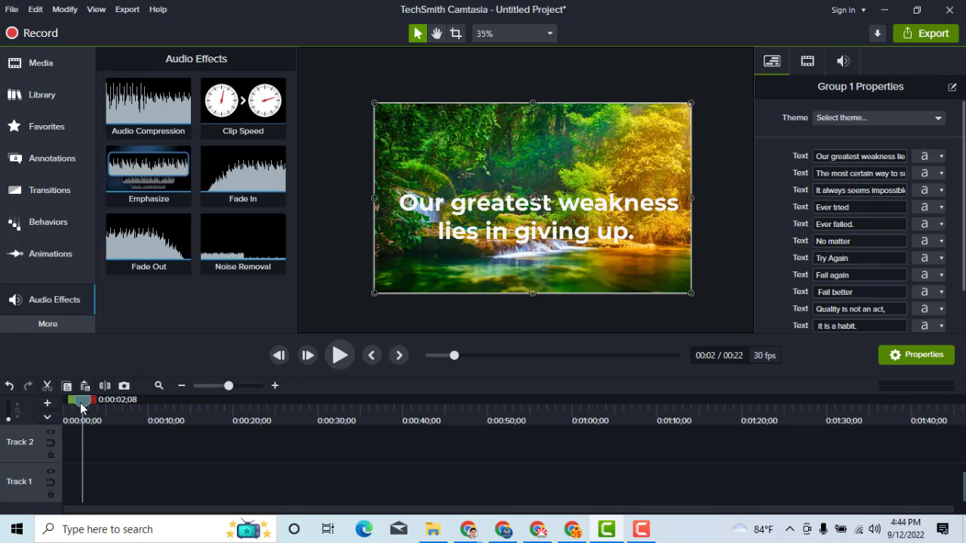
pyautogui.moveTo(80, 403); pyautogui.dragTo(193, 429)
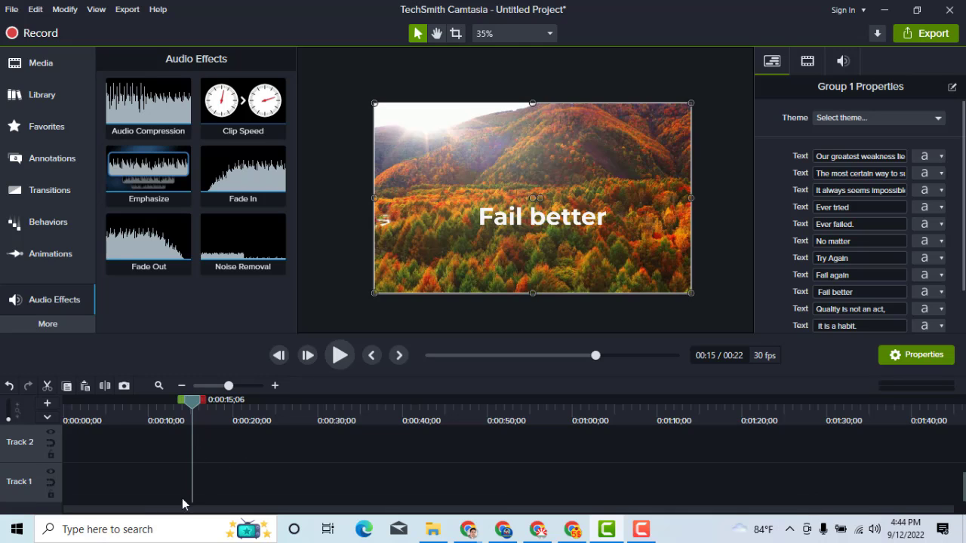
# Move the group down to Track 1 so it starts about 4 seconds into the timeline
pyautogui.scroll(3, 166, 505)
pyautogui.scroll(-2, 163, 507)
pyautogui.scroll(2, 163, 508)
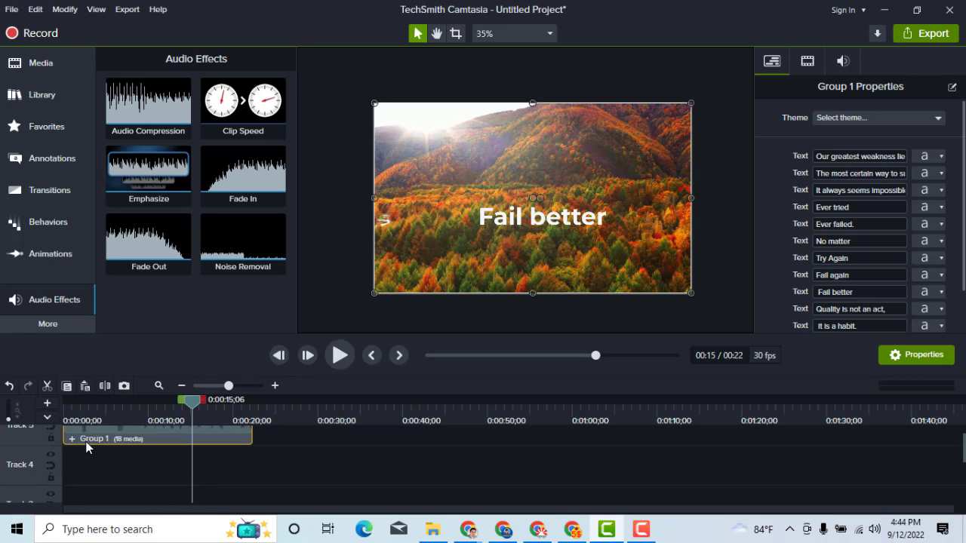
pyautogui.scroll(1, 98, 453)
pyautogui.moveTo(116, 452); pyautogui.dragTo(160, 483)
pyautogui.hotkey('ctrl', 'z')
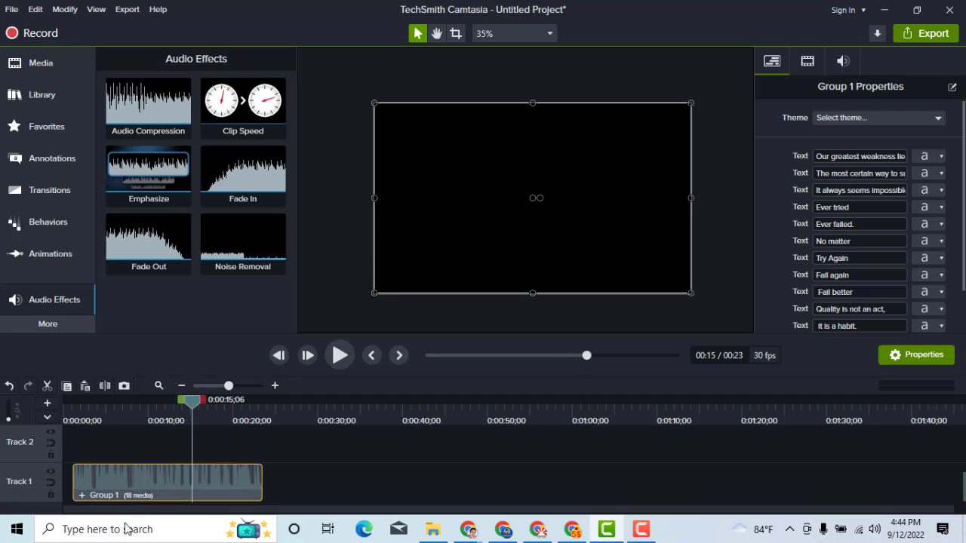
pyautogui.moveTo(129, 496); pyautogui.dragTo(150, 496)
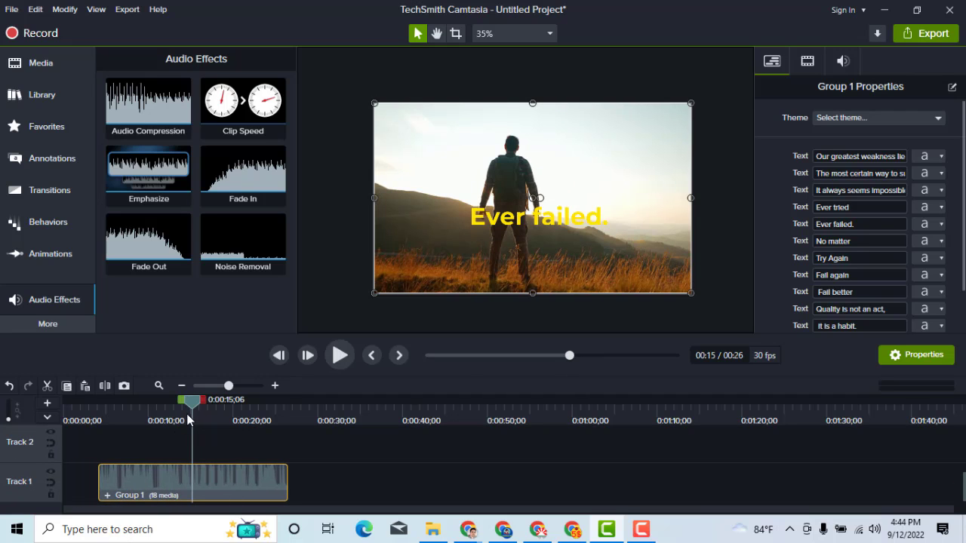
# Scrub through the grouped video past its end to 0:00:29;27 and move the group to the very start of Track 1
pyautogui.hotkey('ctrl', 'Home')
pyautogui.moveTo(55, 437)
pyautogui.mouseDown()
pyautogui.moveTo(104, 443)
pyautogui.moveTo(68, 446)
pyautogui.mouseUp()
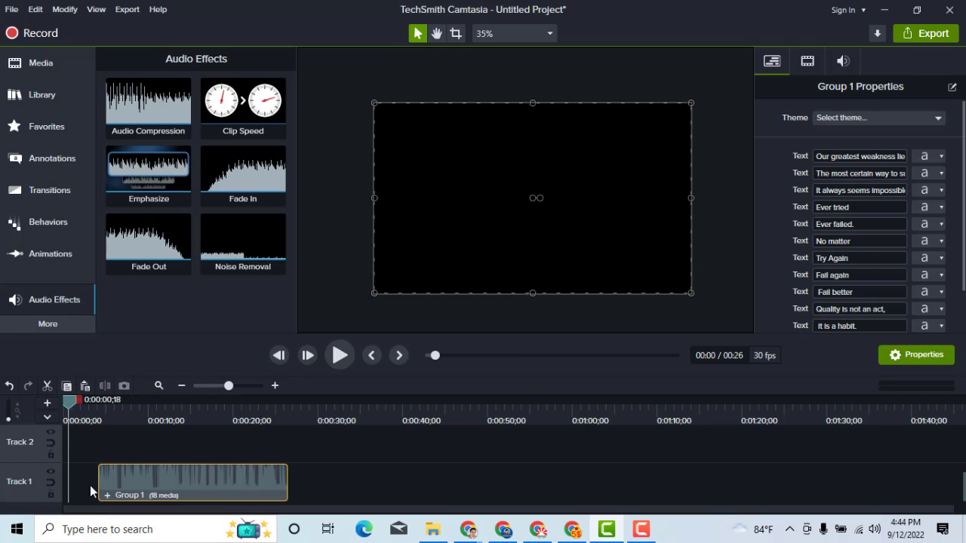
pyautogui.moveTo(68, 404); pyautogui.dragTo(280, 446)
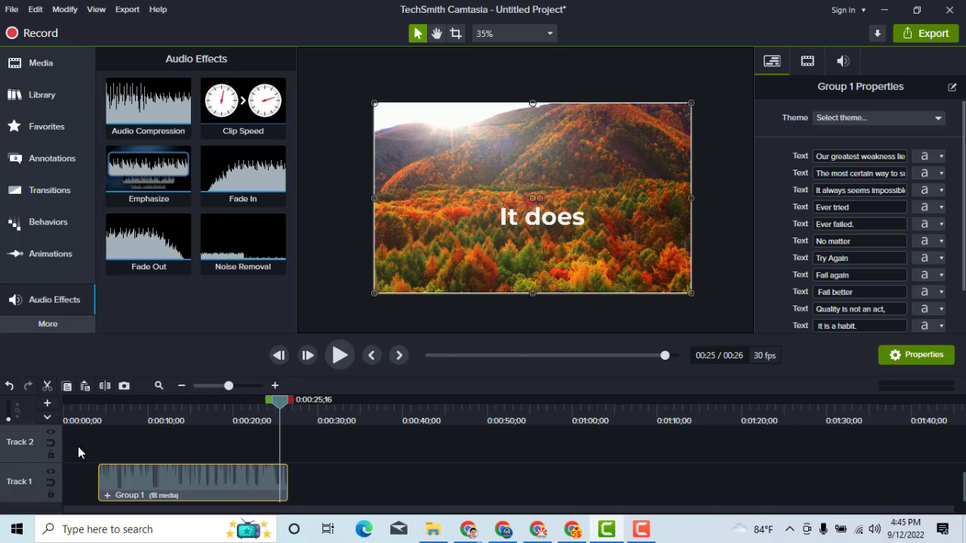
pyautogui.moveTo(66, 448); pyautogui.dragTo(310, 409)
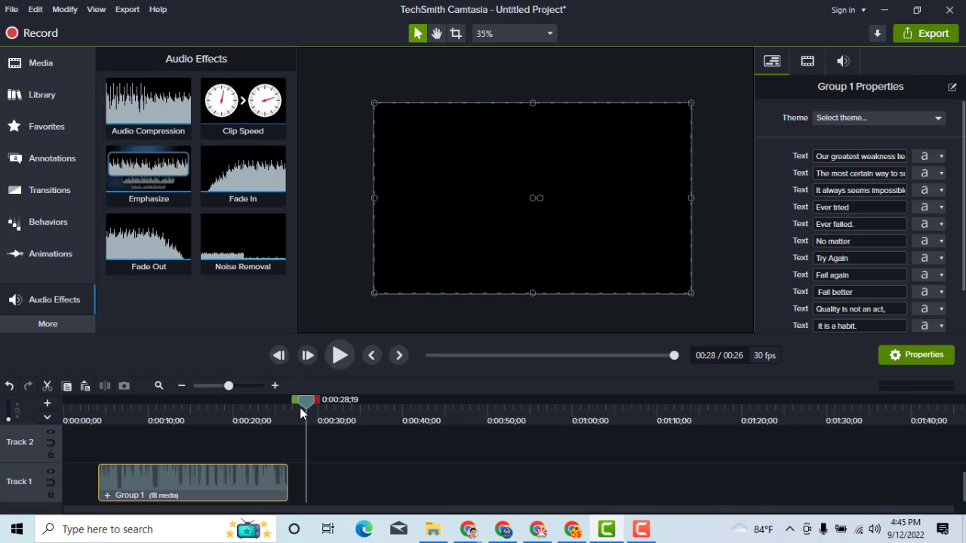
pyautogui.moveTo(301, 402); pyautogui.dragTo(49, 425)
pyautogui.moveTo(190, 422); pyautogui.dragTo(312, 429)
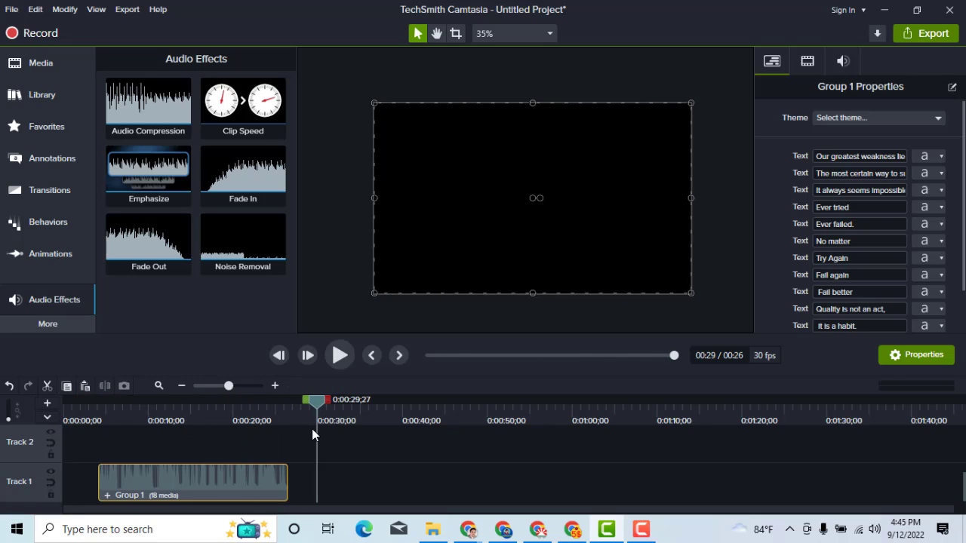
pyautogui.moveTo(224, 480); pyautogui.dragTo(164, 477)
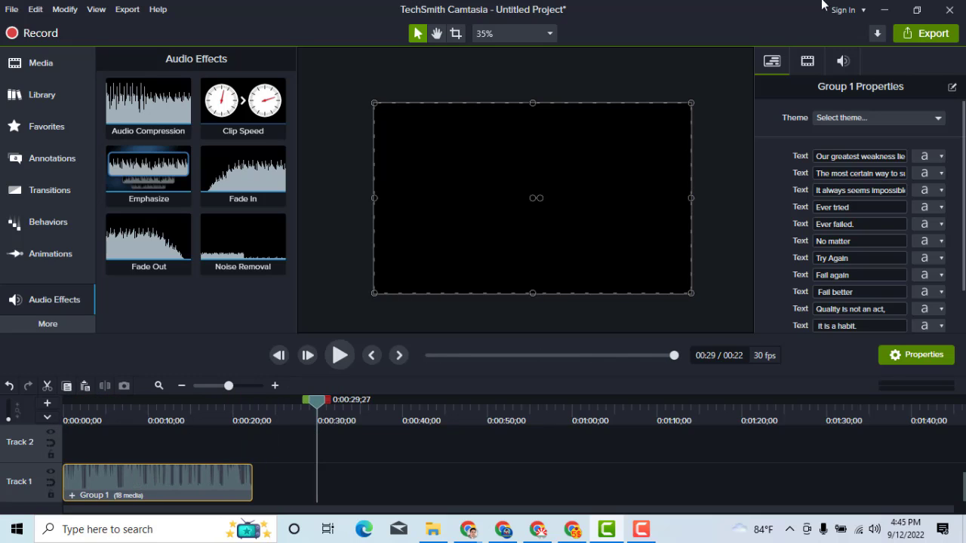
# Start exporting the video as a local file with the MP4 only (up to 1080p) preset
pyautogui.click(926, 33)
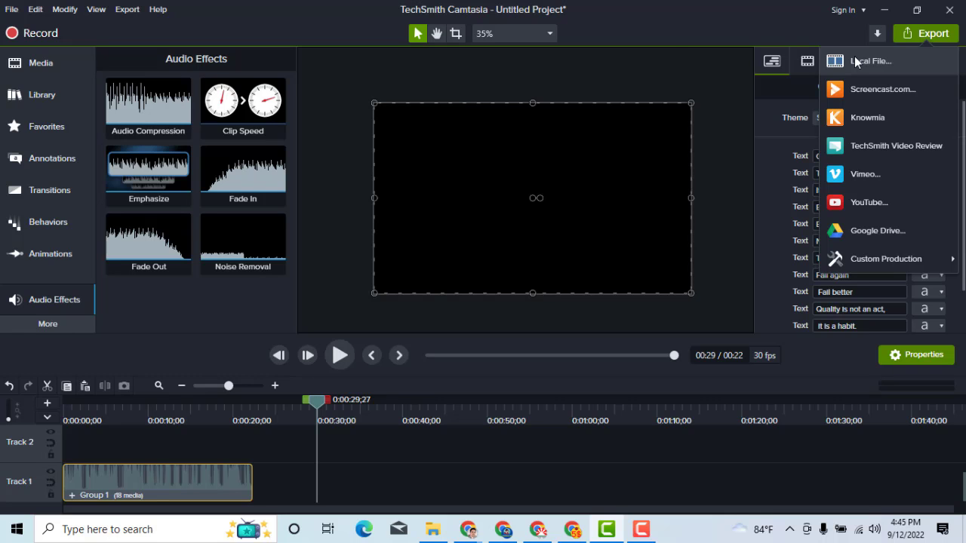
pyautogui.click(868, 61)
pyautogui.click(538, 143)
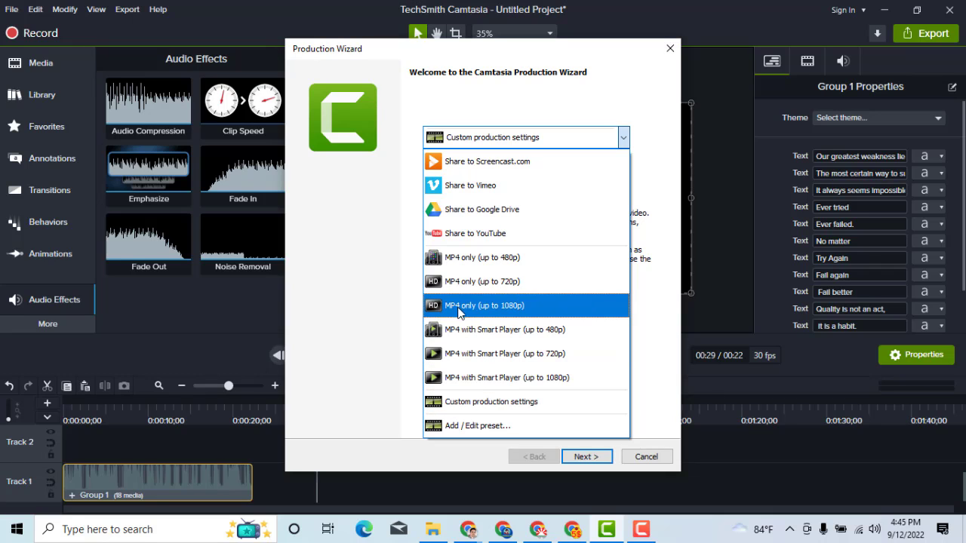
pyautogui.click(524, 314)
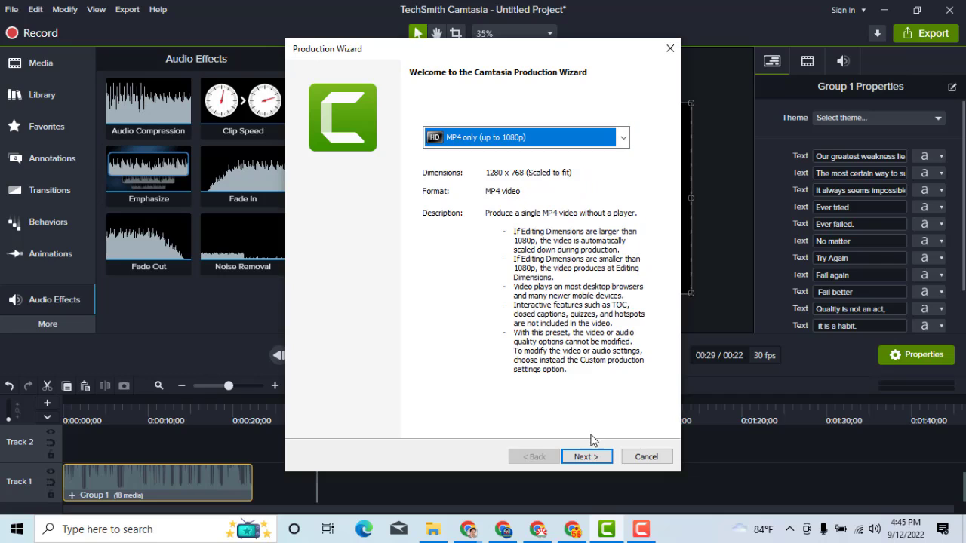
pyautogui.click(583, 458)
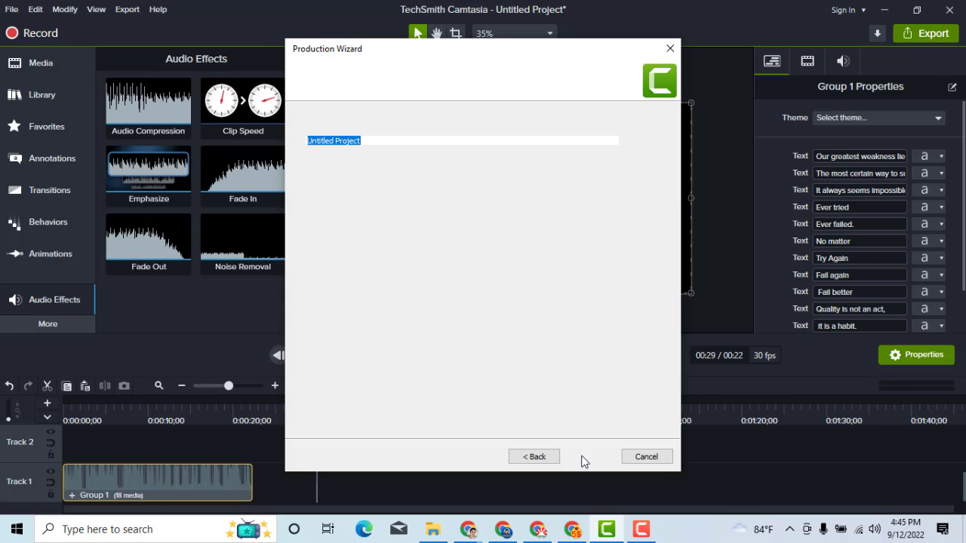
# Name the production "Gig Video" and start rendering it into the E:\60 second\ folder
pyautogui.click(419, 144)
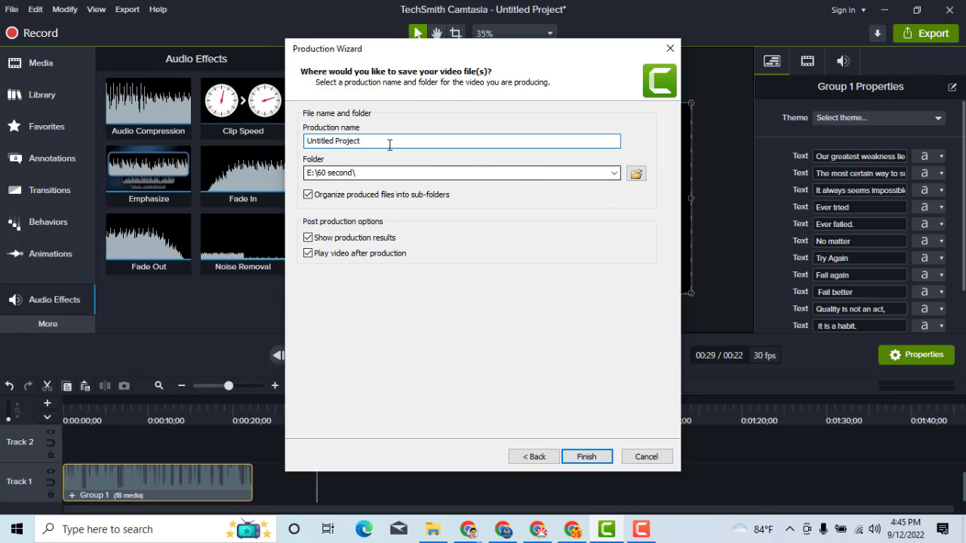
pyautogui.moveTo(375, 141); pyautogui.dragTo(307, 142)
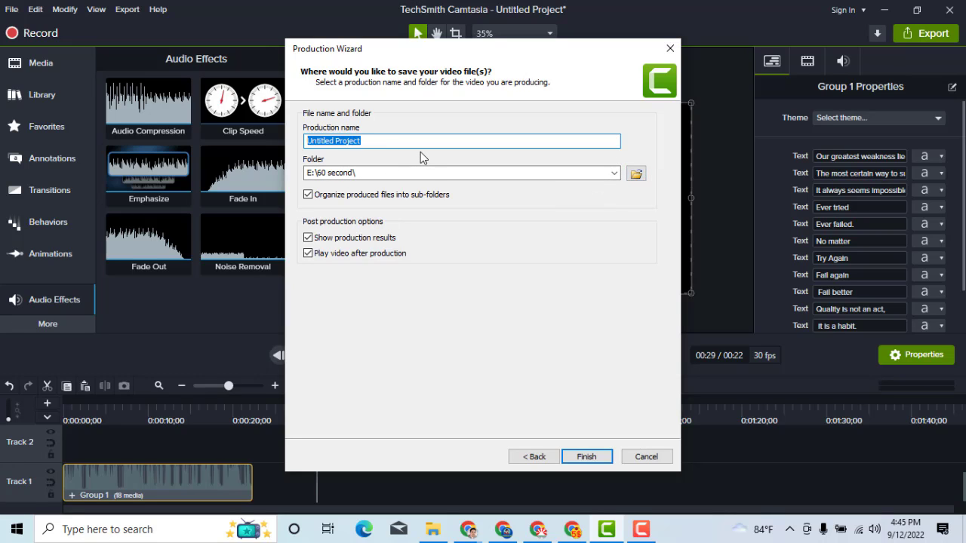
pyautogui.write('Gi')
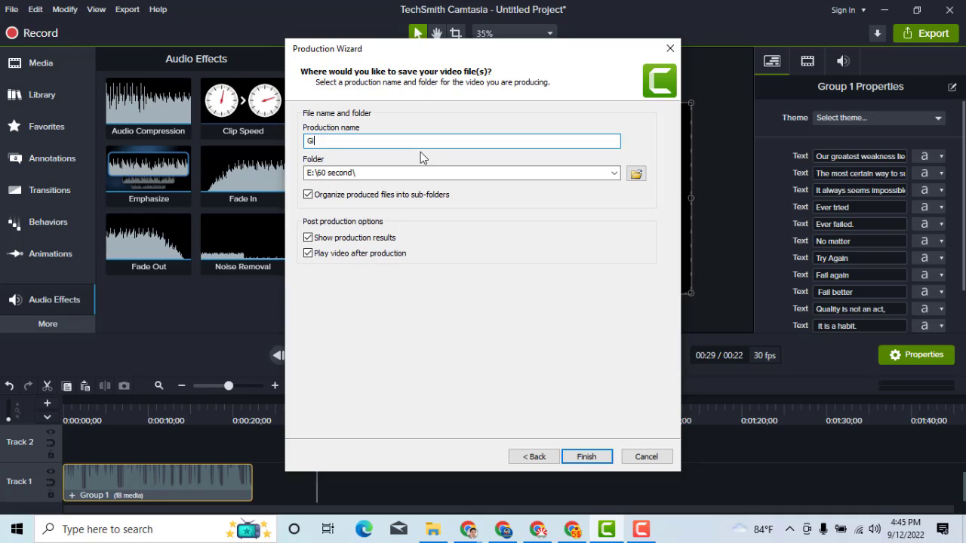
pyautogui.write('g Video')
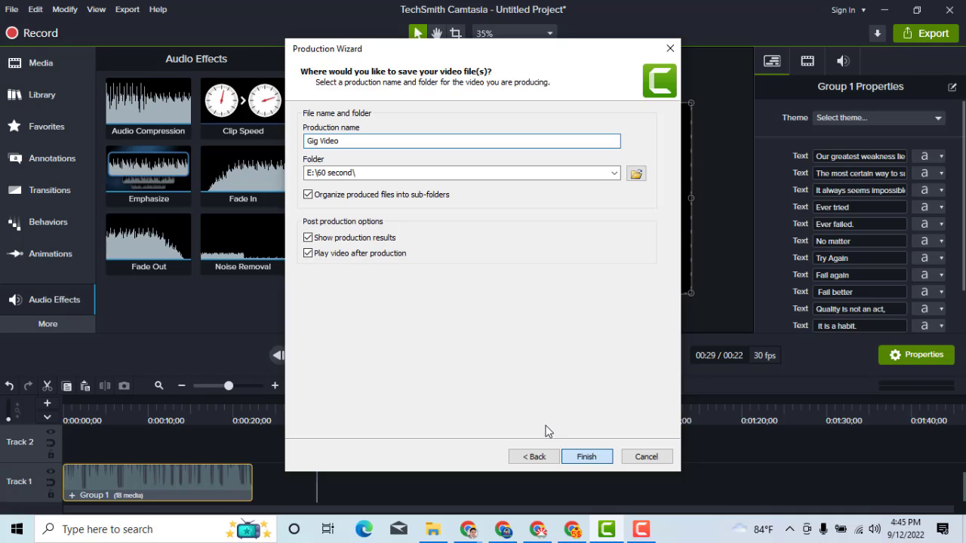
pyautogui.click(586, 457)
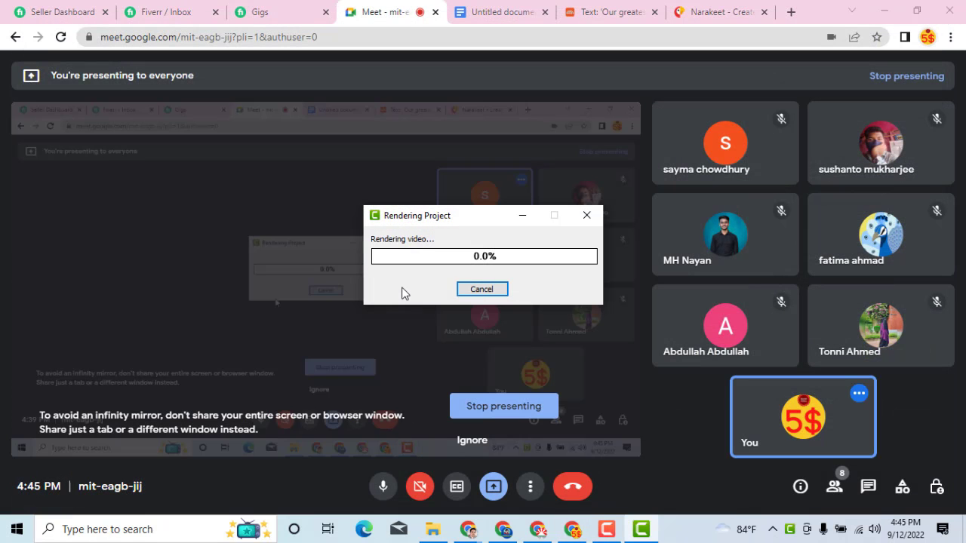